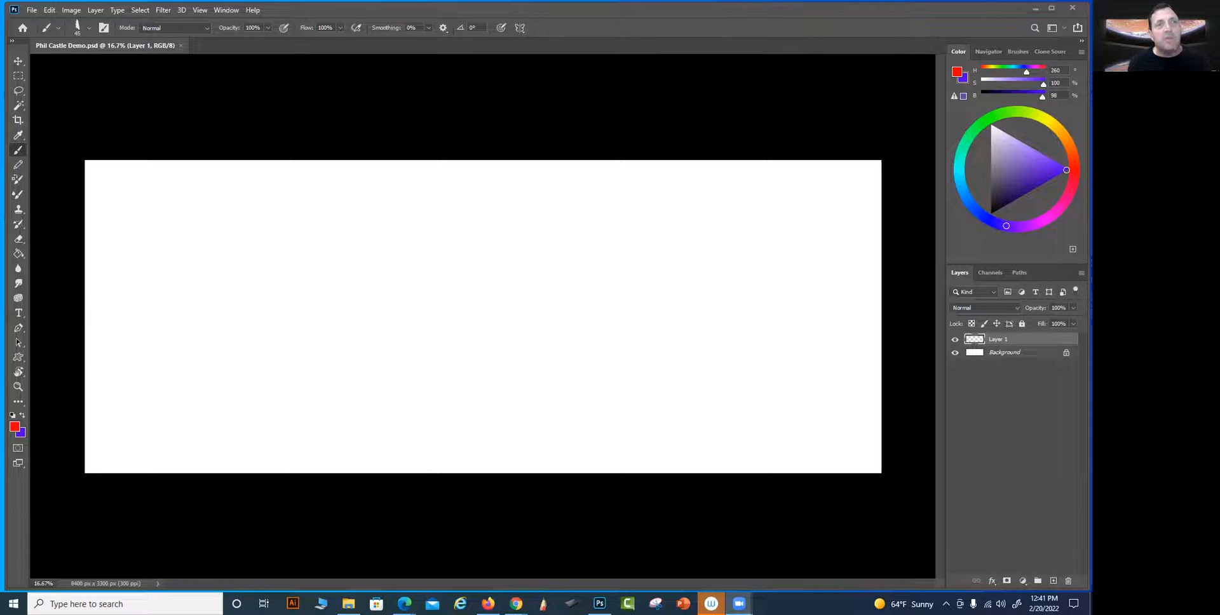
# Prepare the brush at 30 px with the purple background colour swapped to the foreground
pyautogui.click(667, 129)
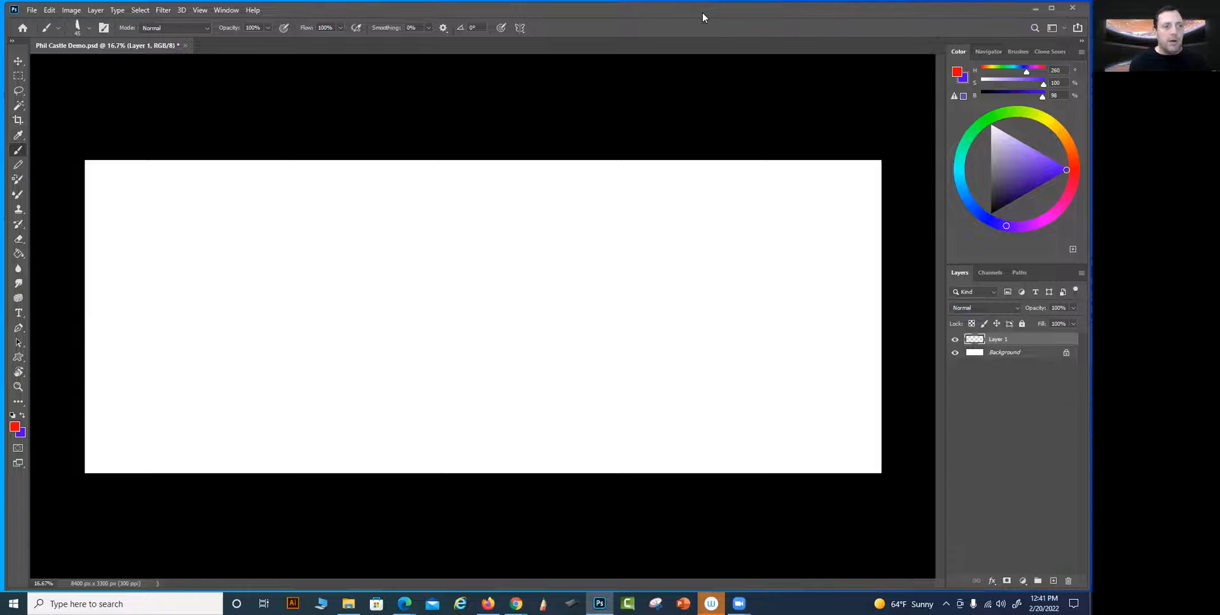
pyautogui.moveTo(703, 13); pyautogui.dragTo(699, 12)
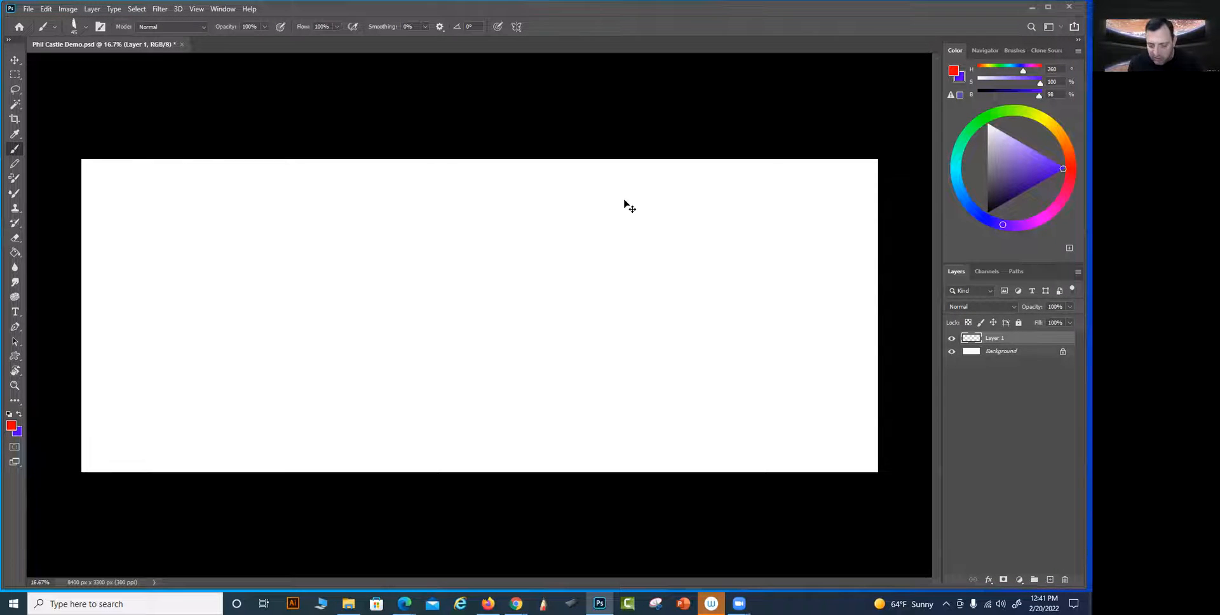
pyautogui.hotkey('ctrl', '+')
pyautogui.moveTo(489, 261); pyautogui.dragTo(666, 319)
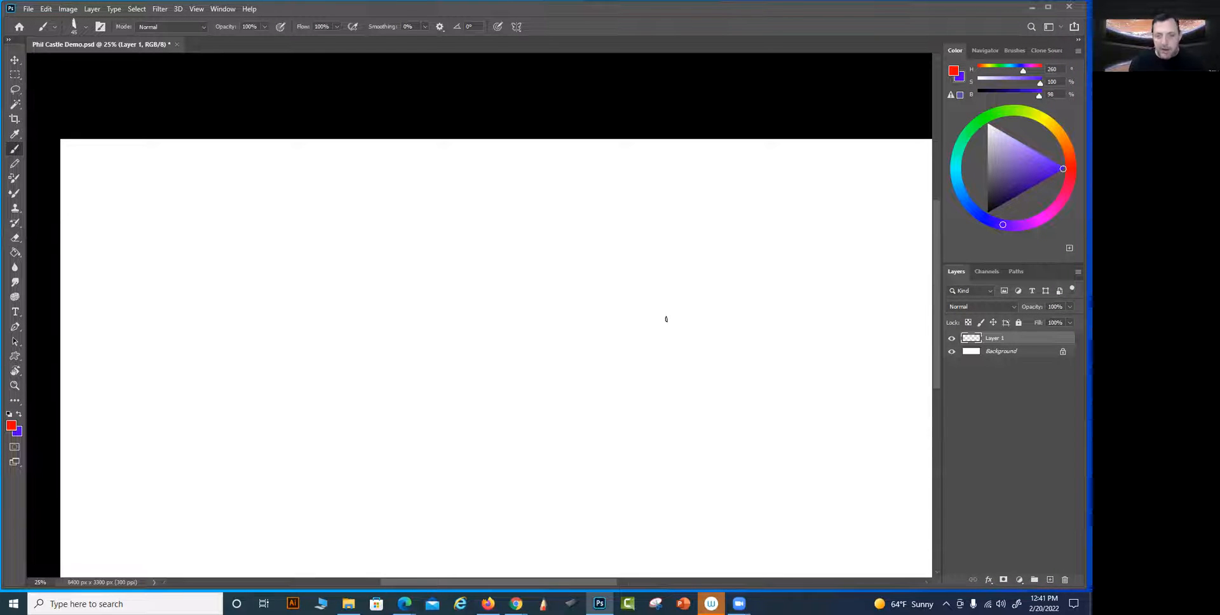
pyautogui.press('[')
pyautogui.press('x')
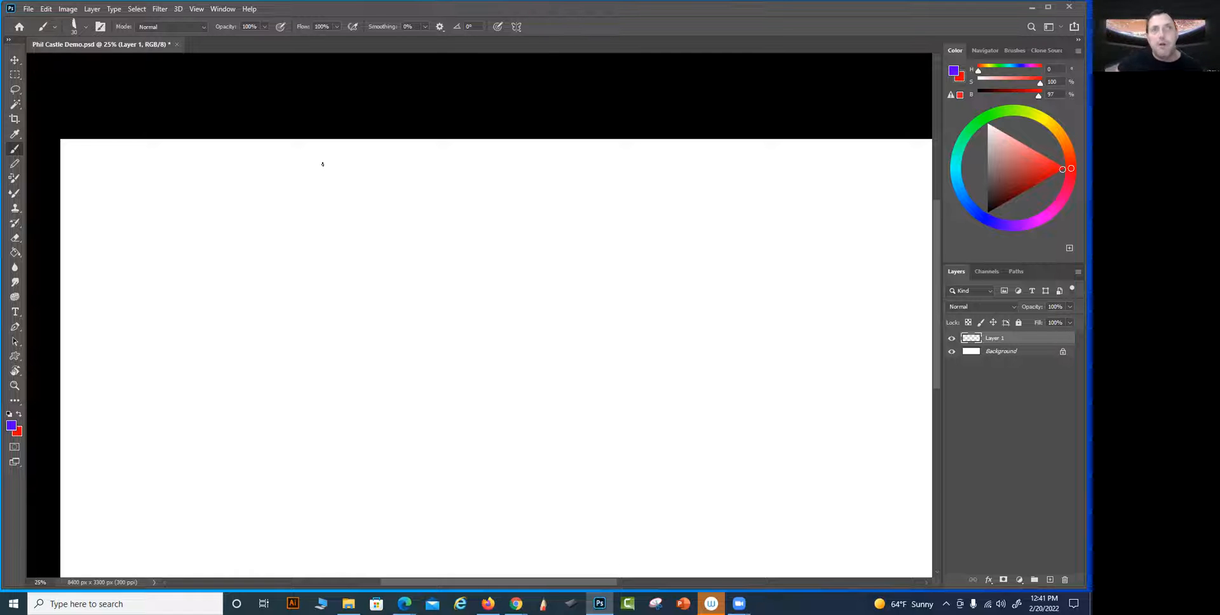
# Draw straight left and top edges of a rectangular thumbnail frame near the canvas's upper-left corner with a 25 px brush
pyautogui.moveTo(467, 313); pyautogui.dragTo(480, 231)
pyautogui.moveTo(491, 270); pyautogui.dragTo(445, 461)
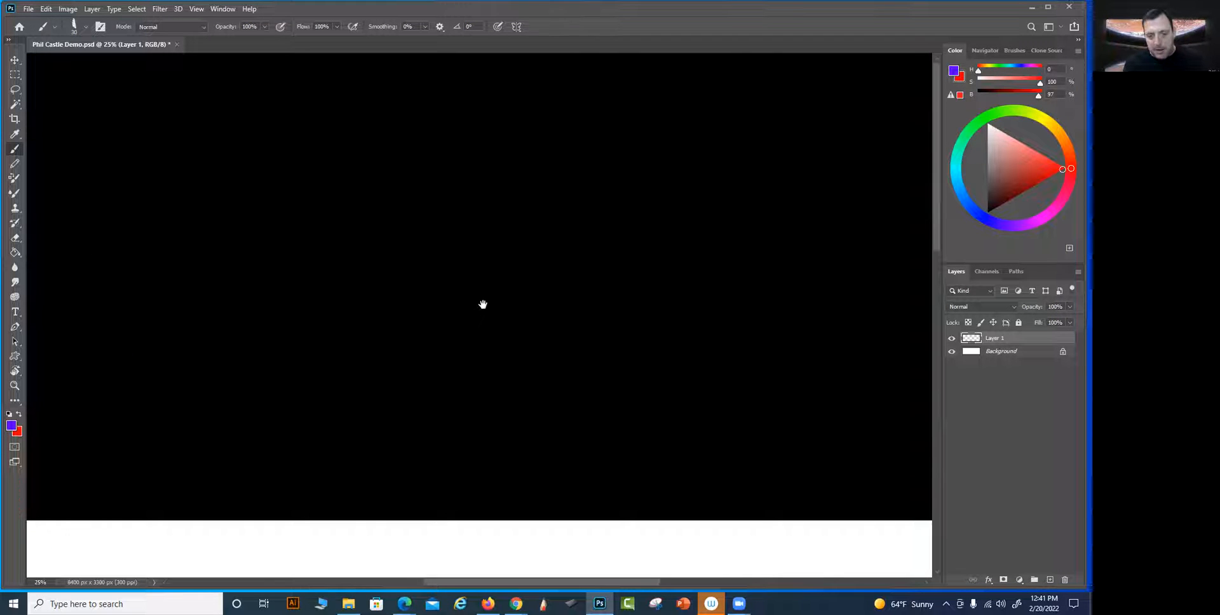
pyautogui.moveTo(577, 490); pyautogui.dragTo(772, 175)
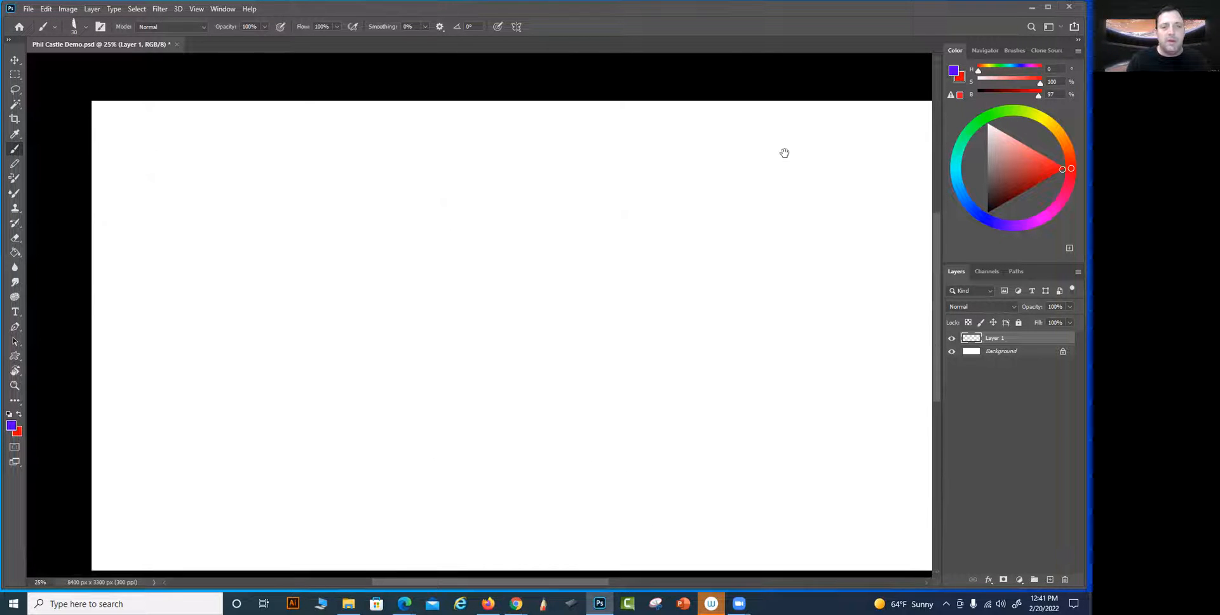
pyautogui.hotkey('ctrl', '+')
pyautogui.moveTo(471, 267)
pyautogui.mouseDown()
pyautogui.moveTo(569, 360)
pyautogui.moveTo(695, 394)
pyautogui.mouseUp()
pyautogui.press('[')
pyautogui.click(191, 164)
pyautogui.keyDown('shift'); pyautogui.click(193, 322); pyautogui.keyUp('shift')
pyautogui.click(193, 162)
pyautogui.keyDown('shift'); pyautogui.click(322, 162); pyautogui.keyUp('shift')
pyautogui.moveTo(555, 158); pyautogui.dragTo(569, 162)
# Close the thumbnail frame with a straight right edge and a straight bottom edge
pyautogui.moveTo(193, 323); pyautogui.dragTo(580, 325)
pyautogui.hotkey('ctrl', 'z')
pyautogui.moveTo(573, 161); pyautogui.dragTo(573, 314)
pyautogui.moveTo(190, 326); pyautogui.dragTo(454, 331)
pyautogui.keyDown('shift'); pyautogui.click(582, 325); pyautogui.keyUp('shift')
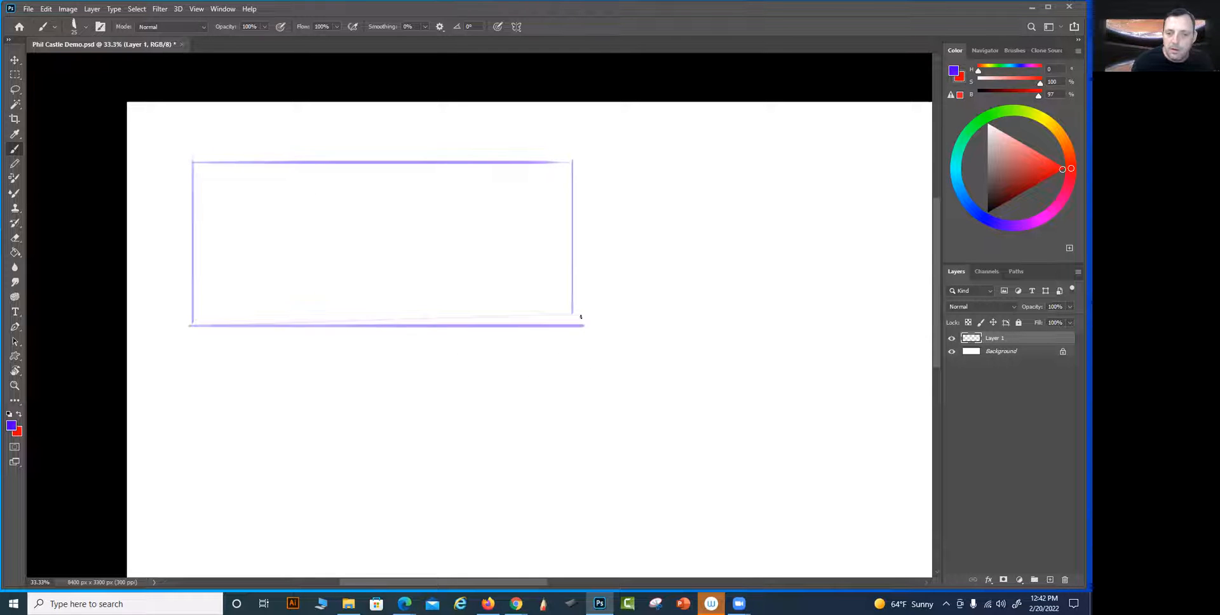
# Draw a straight horizon line across the lower quarter of the thumbnail frame with a 15 px brush
pyautogui.press('[')
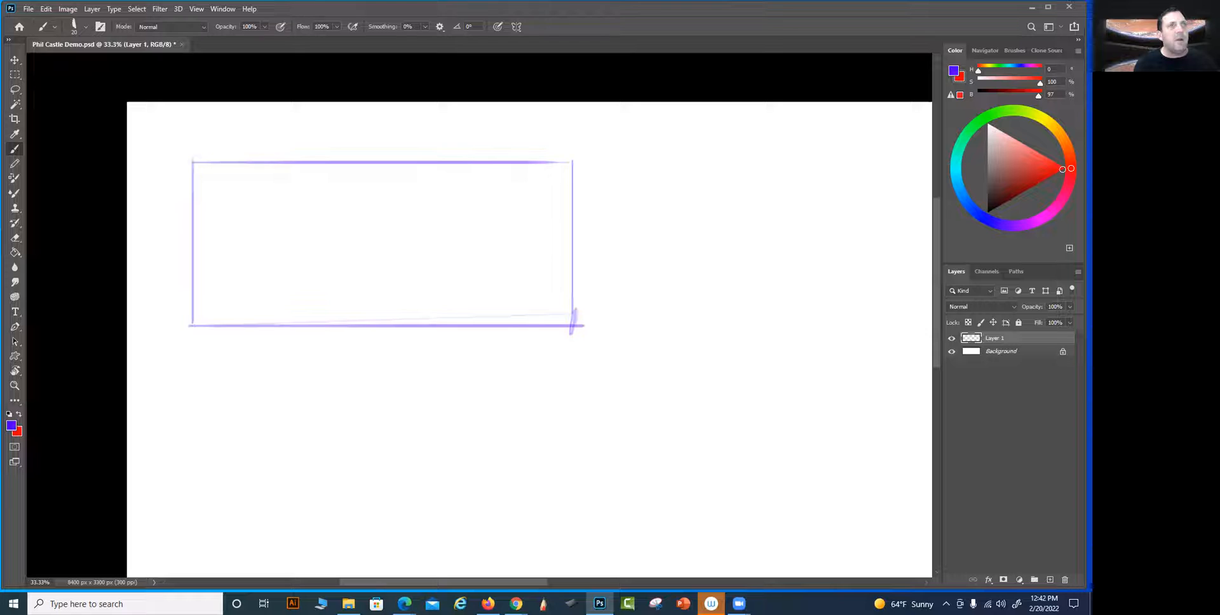
pyautogui.hotkey('alt', 'Tab')
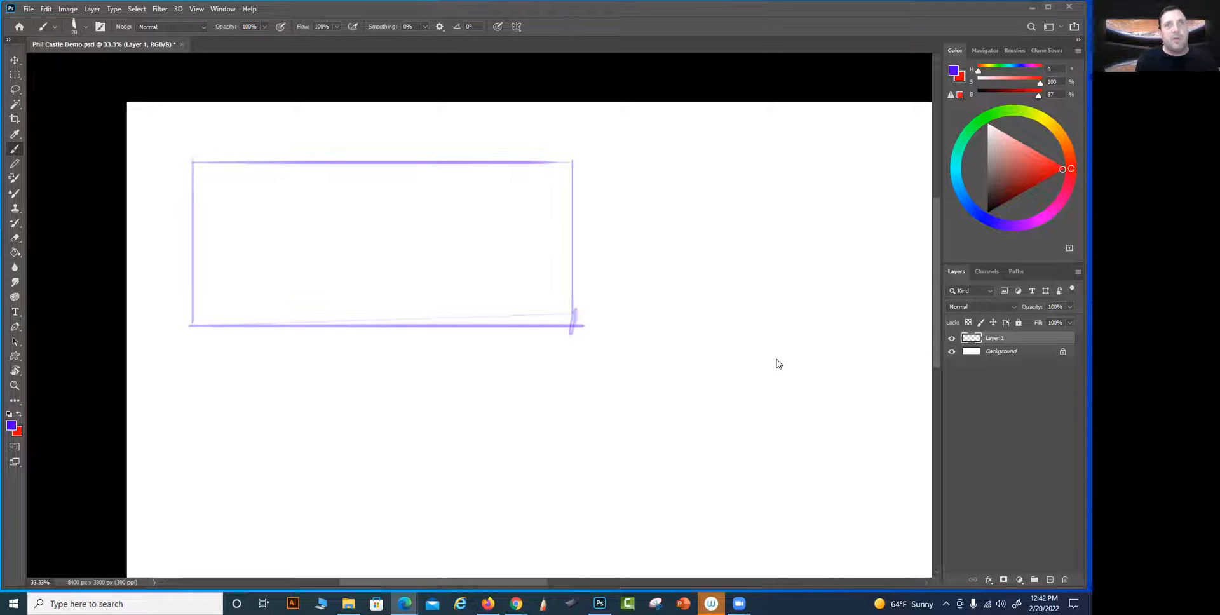
pyautogui.click(521, 286)
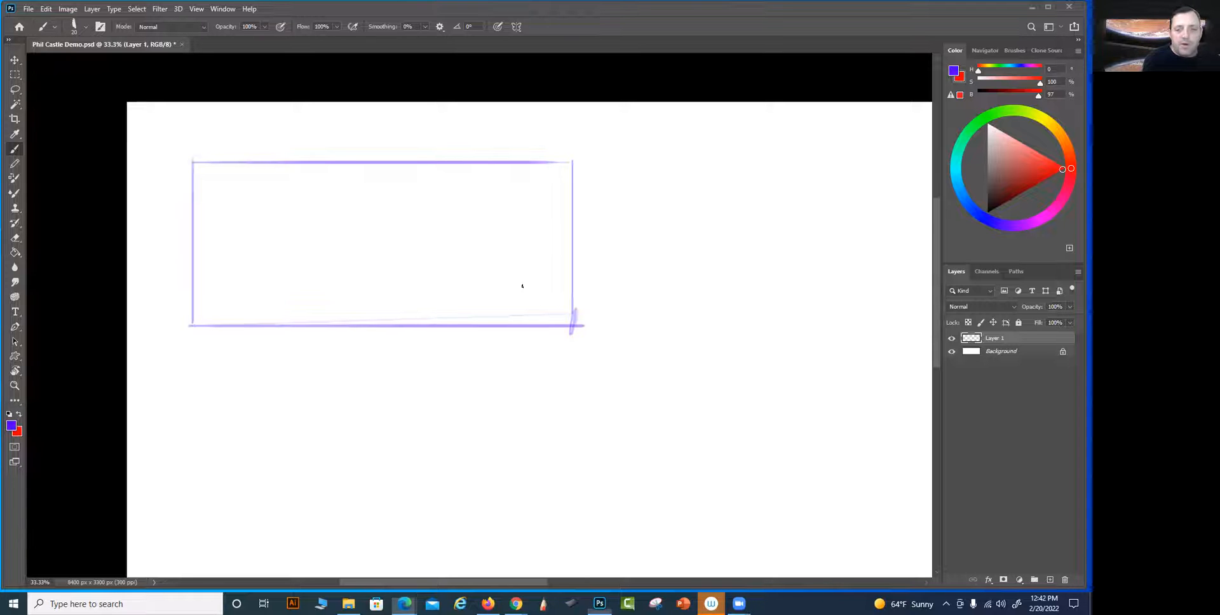
pyautogui.hotkey('ctrl', 'z')
pyautogui.press('[')
pyautogui.moveTo(589, 283); pyautogui.dragTo(161, 283)
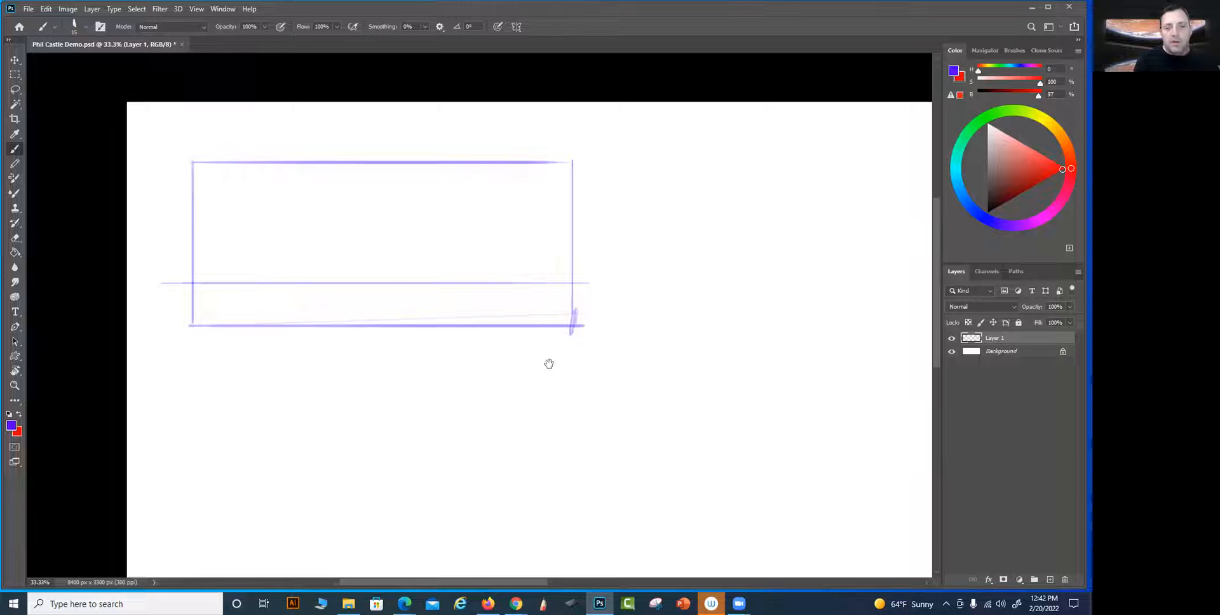
# Sketch light perspective lines fanning out from the horizon and sweeping ground lines across the foreground
pyautogui.moveTo(535, 338); pyautogui.dragTo(563, 365)
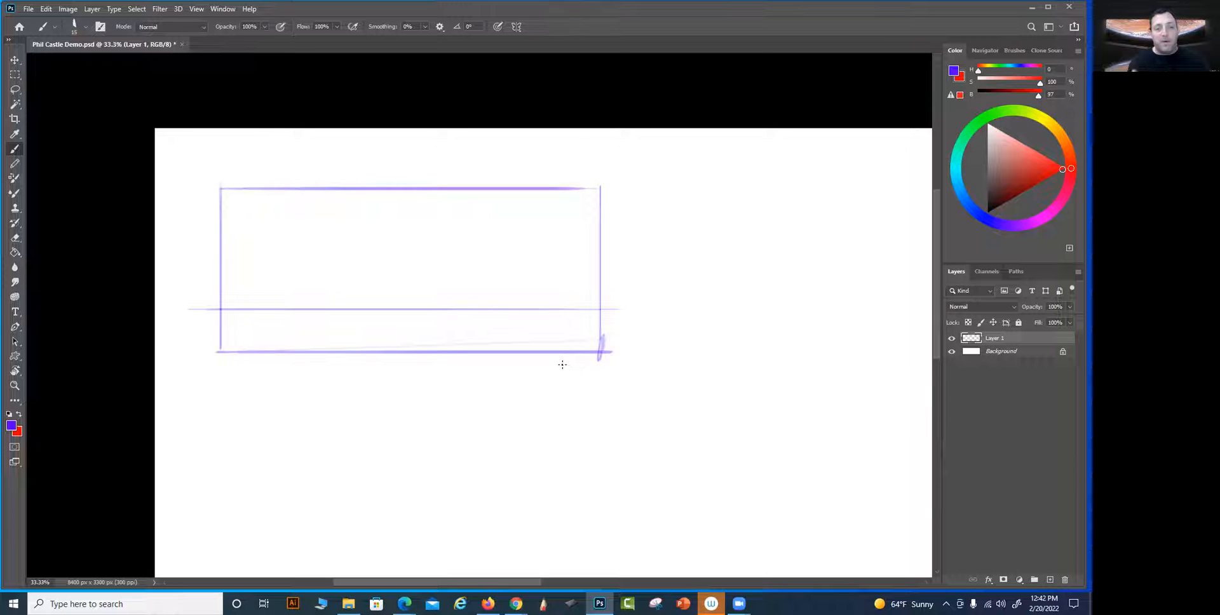
pyautogui.moveTo(653, 400); pyautogui.dragTo(722, 418)
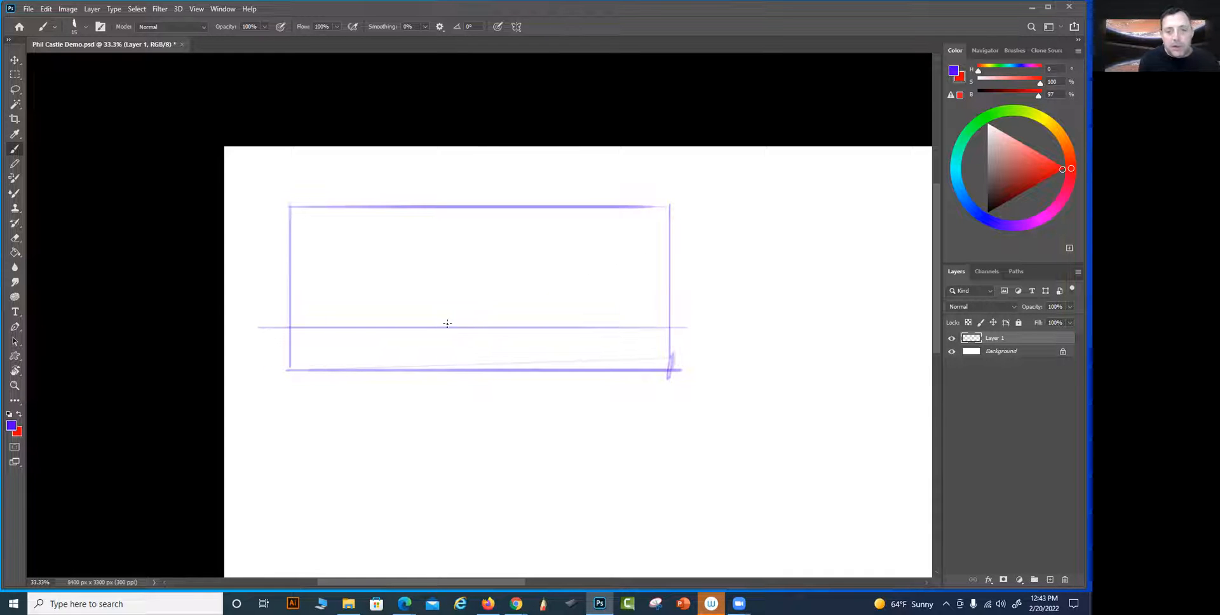
pyautogui.moveTo(354, 357)
pyautogui.mouseDown()
pyautogui.moveTo(434, 337)
pyautogui.moveTo(465, 347)
pyautogui.mouseUp()
pyautogui.moveTo(256, 343); pyautogui.dragTo(465, 329)
pyautogui.moveTo(506, 382); pyautogui.dragTo(495, 396)
pyautogui.moveTo(569, 328)
pyautogui.mouseDown()
pyautogui.moveTo(574, 363)
pyautogui.moveTo(619, 392)
pyautogui.moveTo(666, 376)
pyautogui.mouseUp()
pyautogui.moveTo(619, 336); pyautogui.dragTo(682, 349)
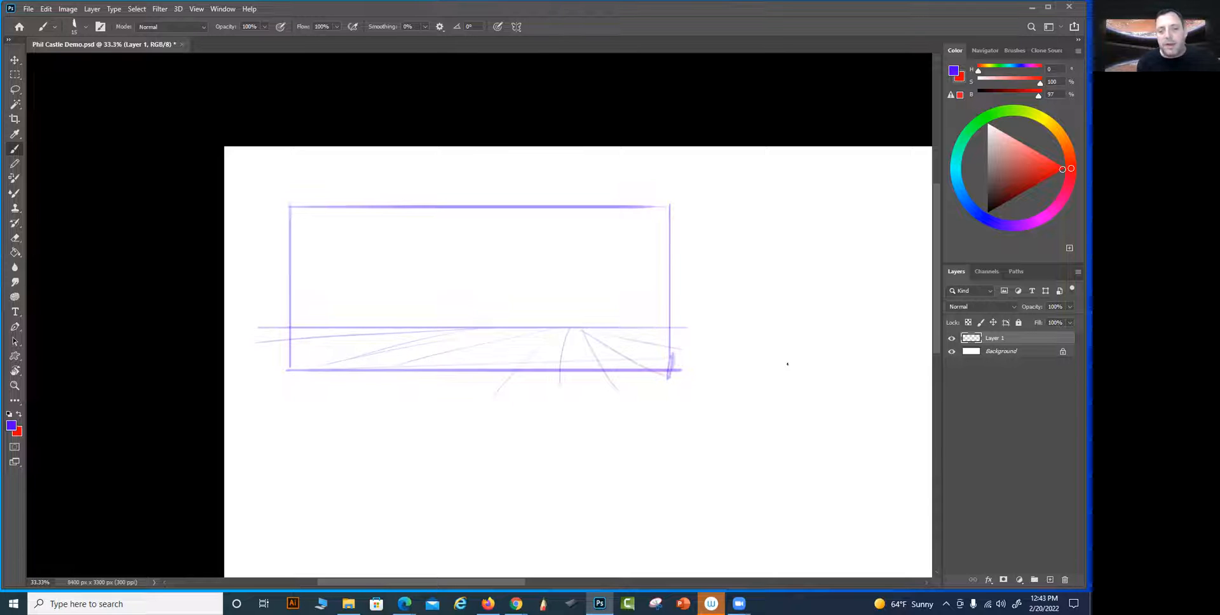
pyautogui.moveTo(476, 337); pyautogui.dragTo(673, 343)
pyautogui.moveTo(547, 357)
pyautogui.mouseDown()
pyautogui.moveTo(352, 368)
pyautogui.moveTo(261, 348)
pyautogui.mouseUp()
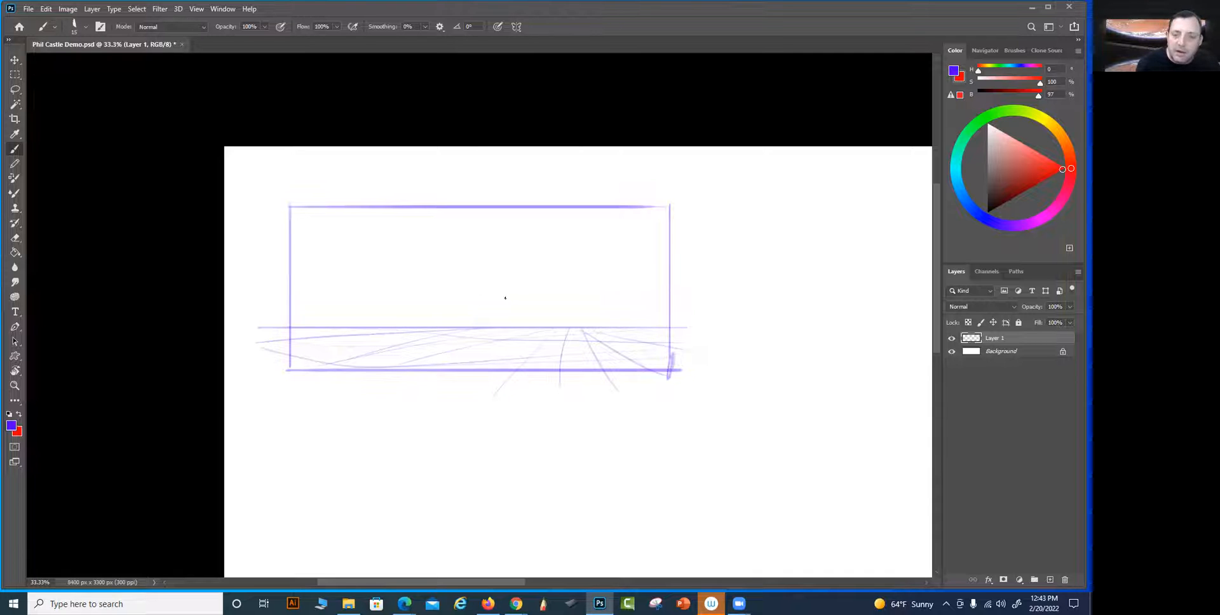
# Sketch two flat-topped cliffs on the right half of the horizon and a winding river through the ground plane
pyautogui.moveTo(510, 305)
pyautogui.mouseDown()
pyautogui.moveTo(491, 326)
pyautogui.moveTo(625, 298)
pyautogui.moveTo(531, 299)
pyautogui.moveTo(640, 302)
pyautogui.mouseUp()
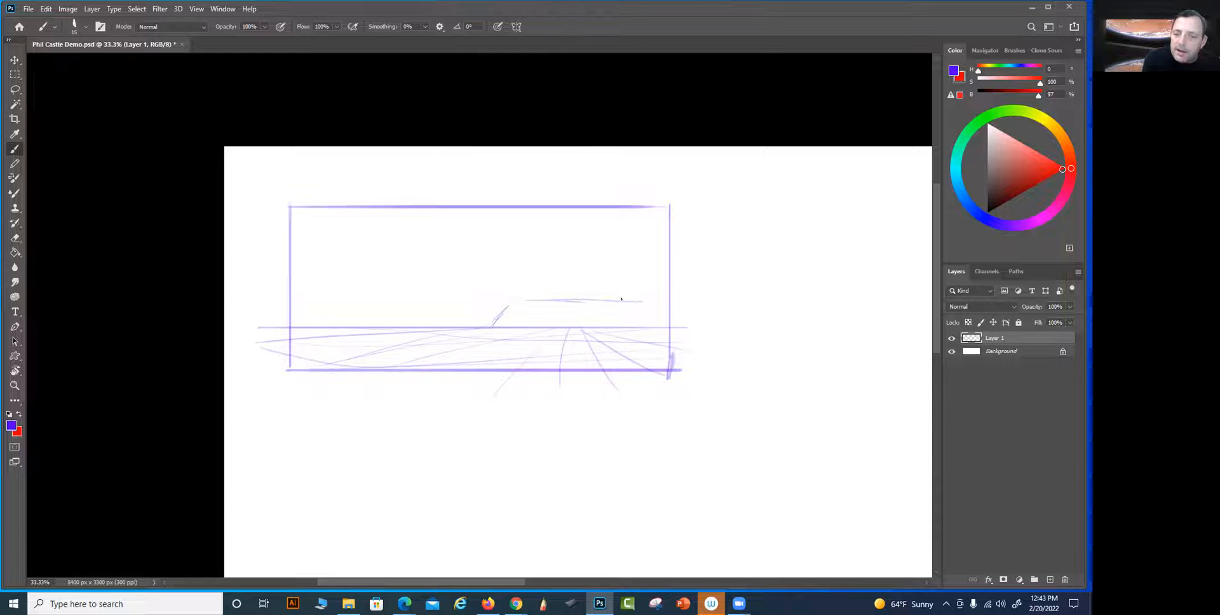
pyautogui.moveTo(531, 339)
pyautogui.mouseDown()
pyautogui.moveTo(572, 314)
pyautogui.moveTo(650, 311)
pyautogui.mouseUp()
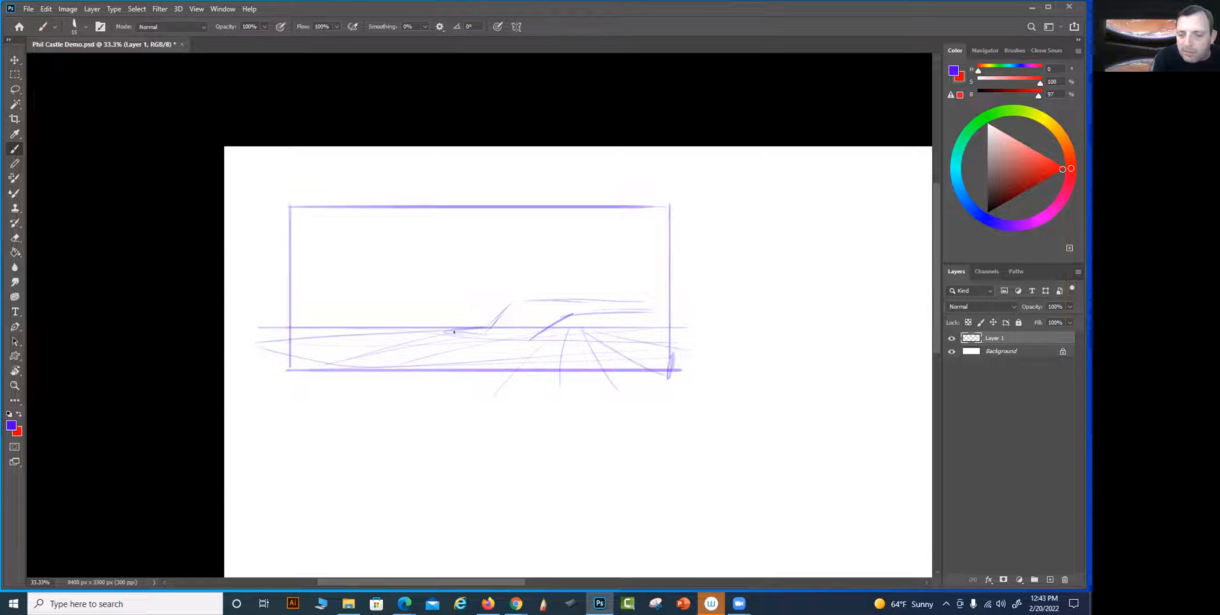
pyautogui.moveTo(505, 344); pyautogui.dragTo(358, 365)
pyautogui.moveTo(470, 327)
pyautogui.mouseDown()
pyautogui.moveTo(332, 350)
pyautogui.moveTo(357, 368)
pyautogui.mouseUp()
pyautogui.moveTo(485, 328)
pyautogui.mouseDown()
pyautogui.moveTo(584, 299)
pyautogui.moveTo(537, 300)
pyautogui.moveTo(614, 309)
pyautogui.moveTo(488, 327)
pyautogui.moveTo(588, 310)
pyautogui.moveTo(544, 332)
pyautogui.moveTo(564, 317)
pyautogui.moveTo(656, 312)
pyautogui.mouseUp()
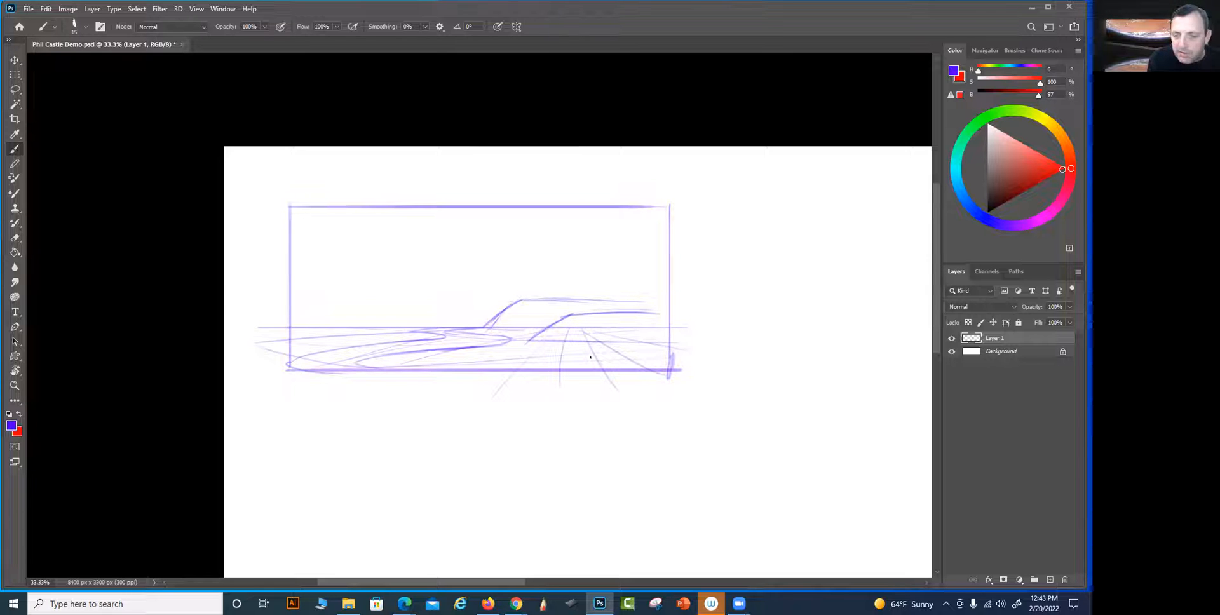
# Add a taller foreground cliff running past the frame's right edge and reinforce the top of the distant plateau
pyautogui.moveTo(627, 328); pyautogui.dragTo(667, 297)
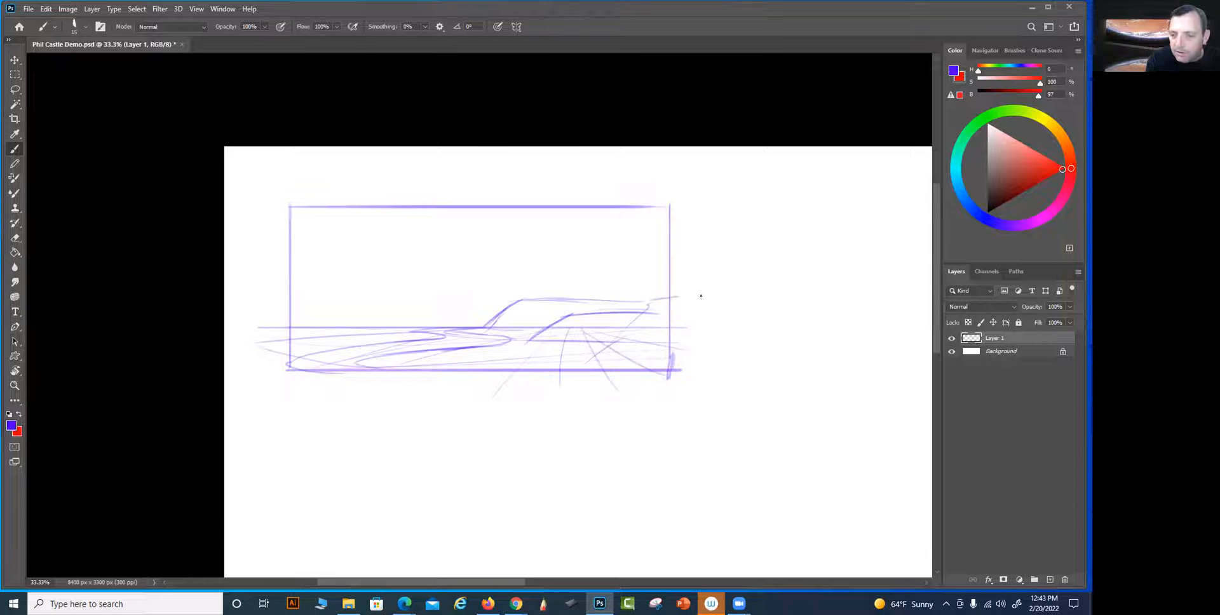
pyautogui.moveTo(603, 345); pyautogui.dragTo(580, 362)
pyautogui.moveTo(628, 299); pyautogui.dragTo(528, 300)
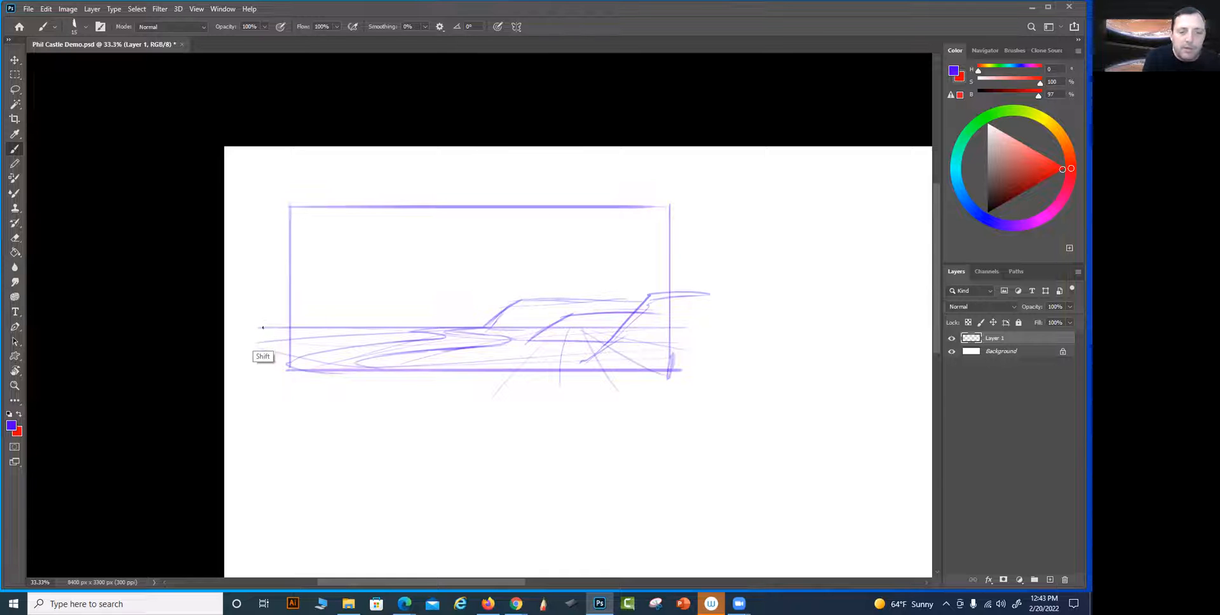
# Extend the horizon line beyond both sides of the thumbnail frame across the canvas
pyautogui.moveTo(671, 326); pyautogui.dragTo(928, 330)
pyautogui.moveTo(178, 326); pyautogui.dragTo(138, 327)
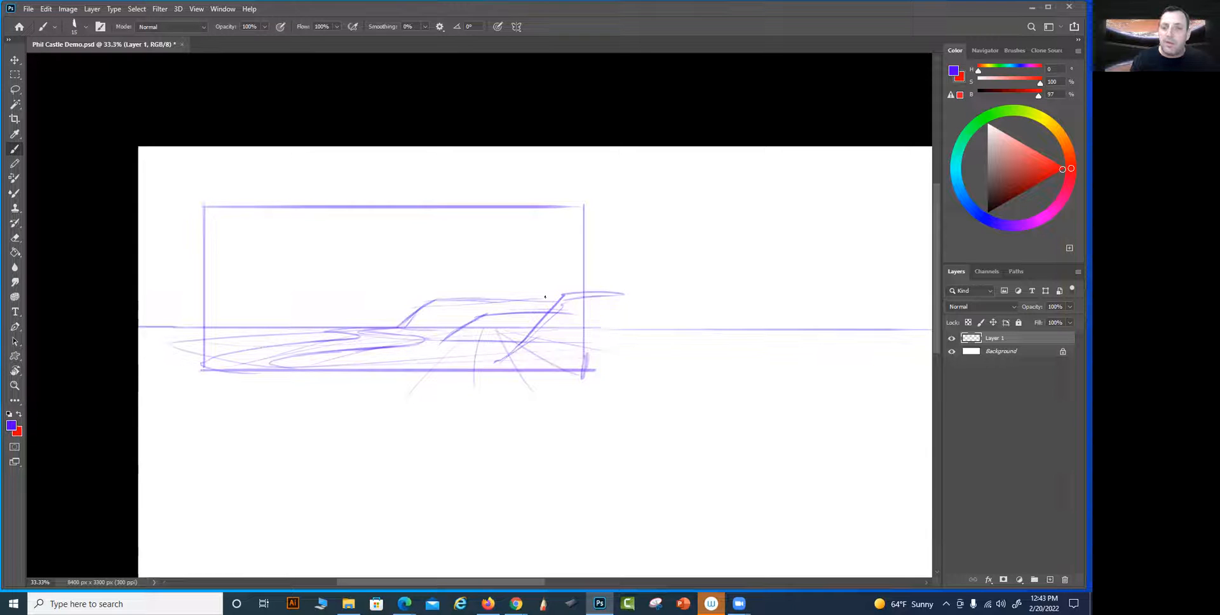
pyautogui.hscroll(4, 730, 362)
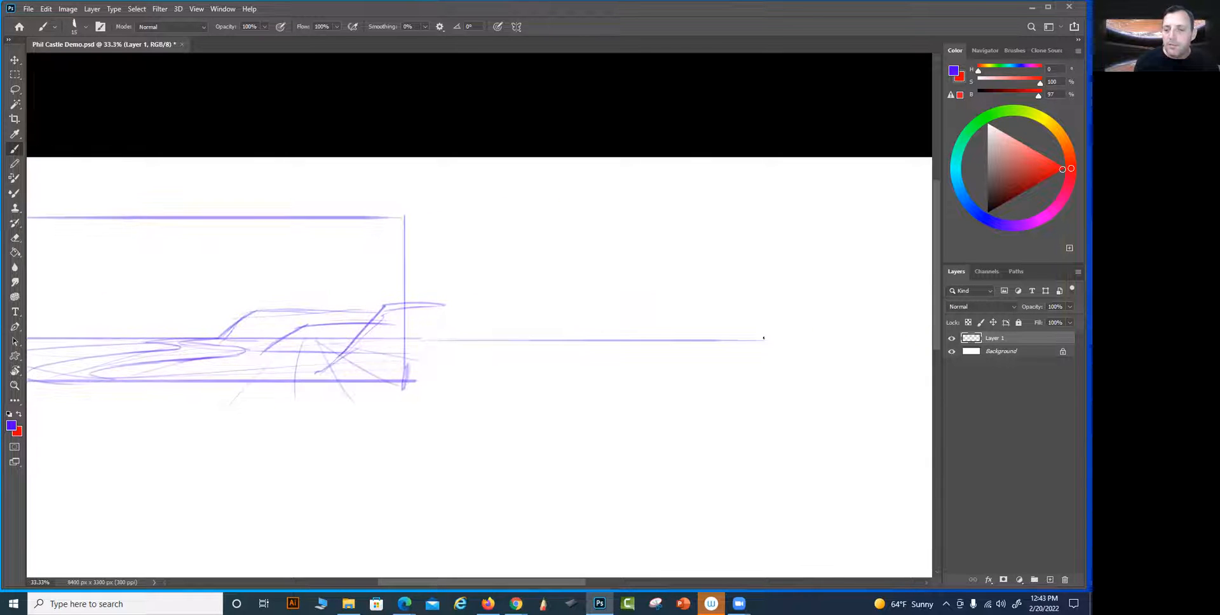
pyautogui.moveTo(675, 380); pyautogui.dragTo(826, 387)
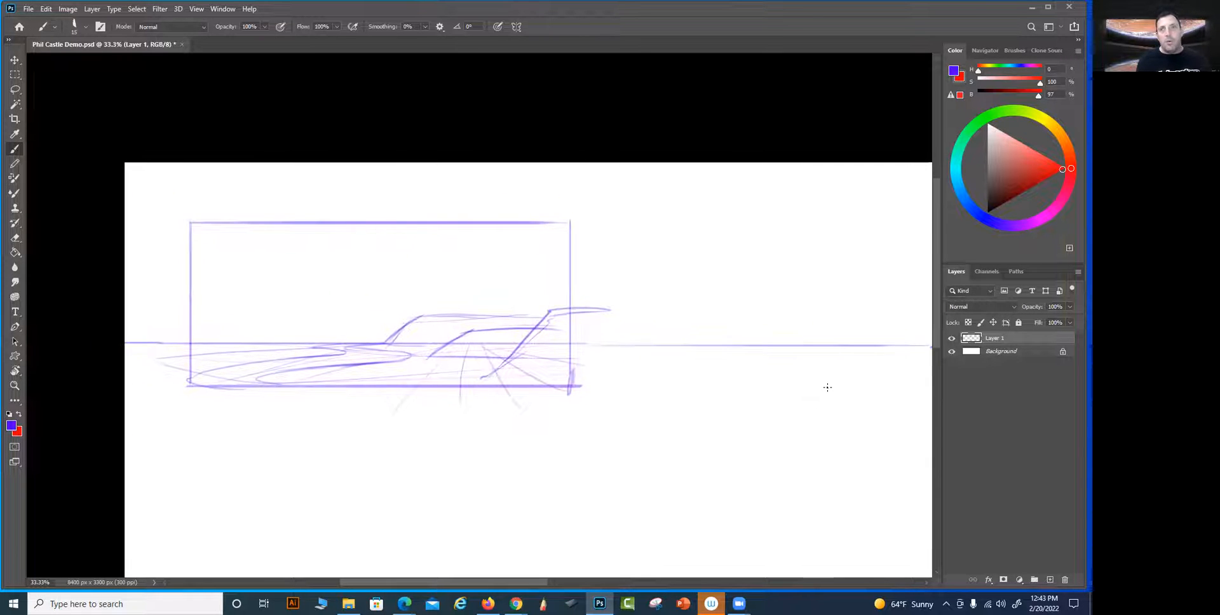
pyautogui.click(601, 344)
pyautogui.click(176, 342)
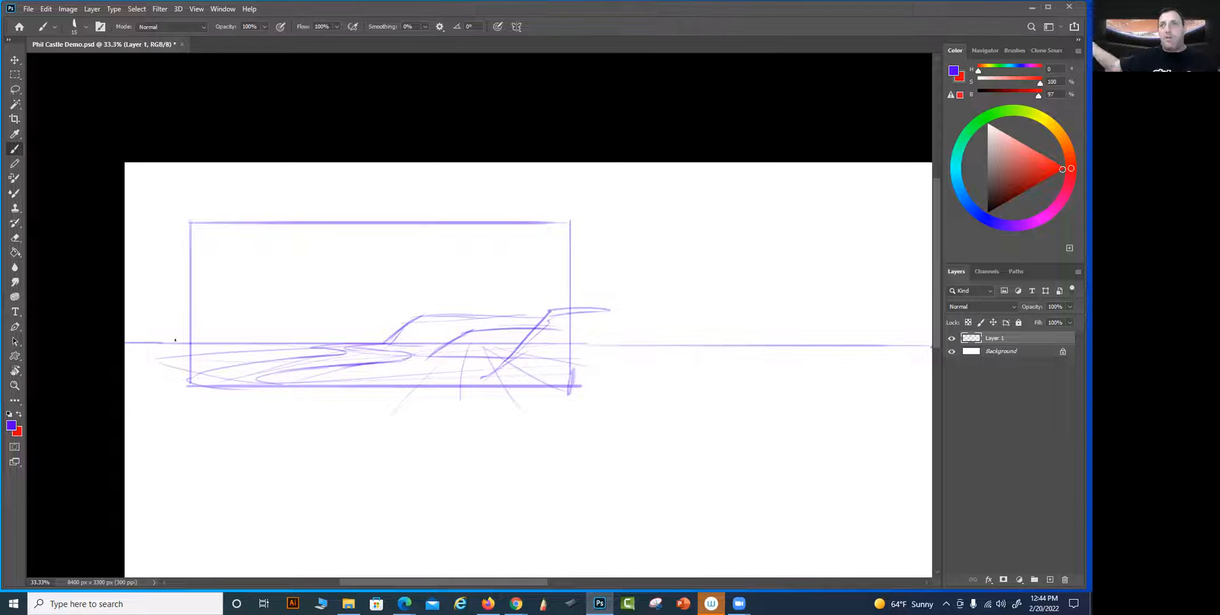
pyautogui.click(584, 342)
pyautogui.click(172, 342)
pyautogui.keyDown('shift'); pyautogui.click(389, 224); pyautogui.keyUp('shift')
pyautogui.keyDown('shift'); pyautogui.click(390, 419); pyautogui.keyUp('shift')
pyautogui.hotkey('ctrl', 'z')
pyautogui.hotkey('ctrl', 'z')
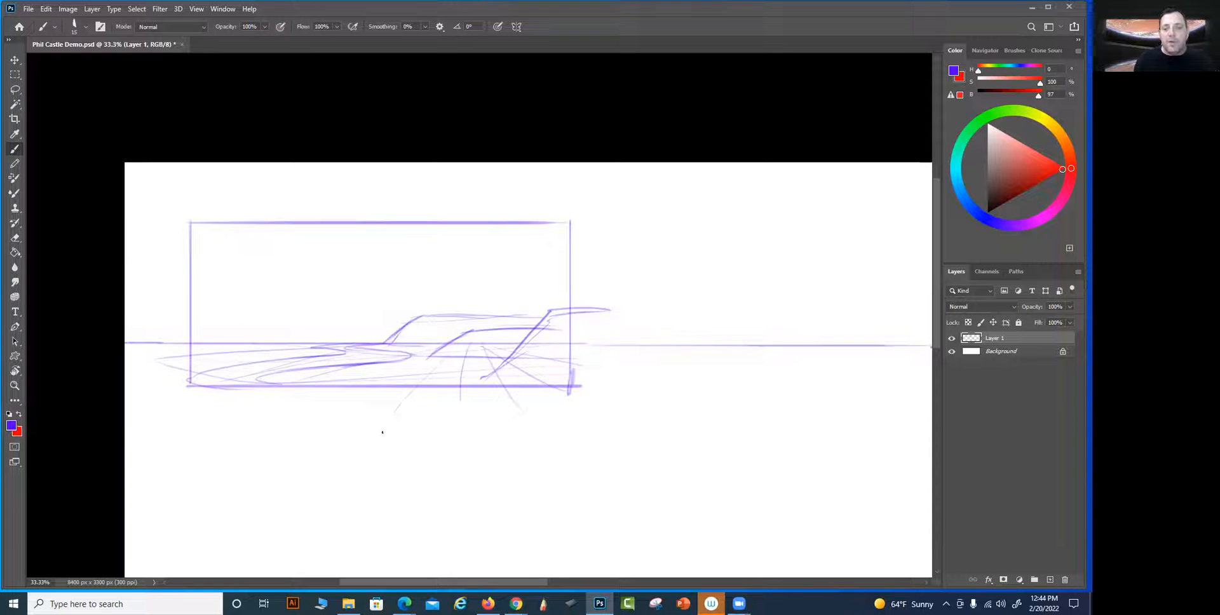
# Sketch a cluster of light vertical lines for the castle towers on top of the distant plateau
pyautogui.moveTo(615, 451); pyautogui.dragTo(684, 448)
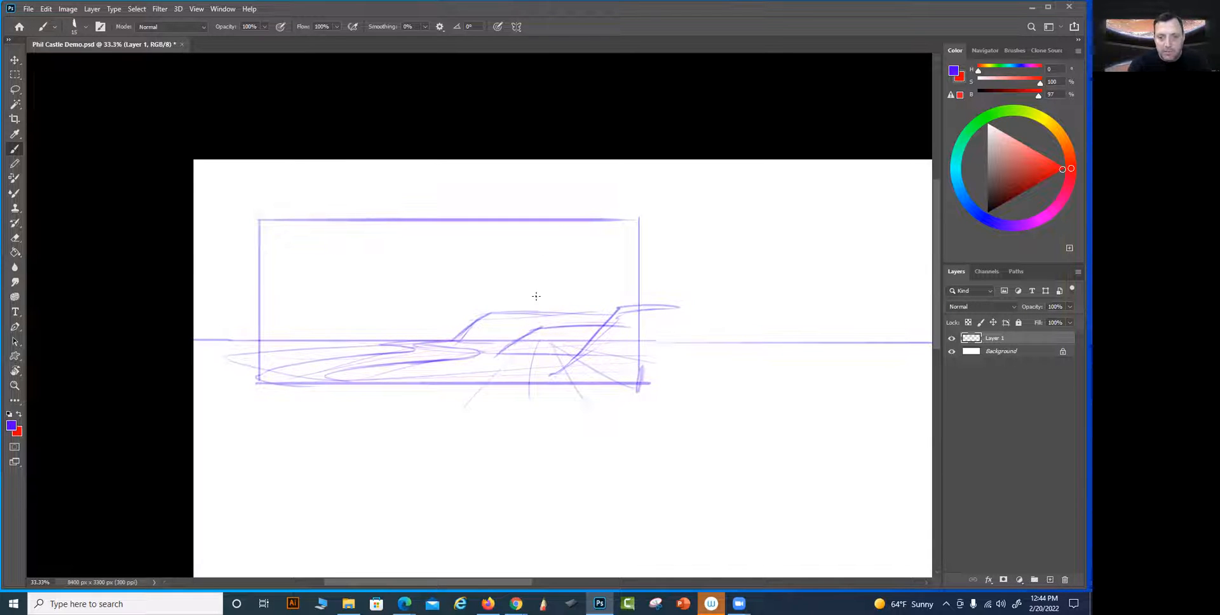
pyautogui.moveTo(503, 310); pyautogui.dragTo(504, 265)
pyautogui.moveTo(523, 311)
pyautogui.mouseDown()
pyautogui.moveTo(522, 248)
pyautogui.moveTo(544, 292)
pyautogui.moveTo(559, 278)
pyautogui.moveTo(494, 261)
pyautogui.mouseUp()
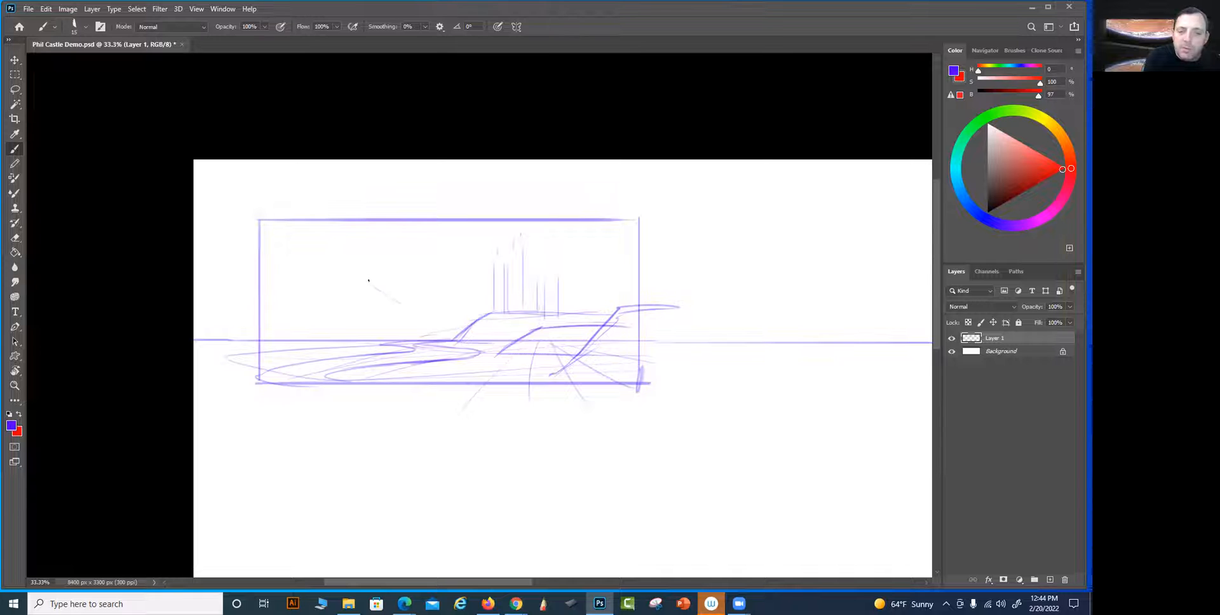
# Sketch overlapping sloping cliffs on the left side of the river, with a shoreline at their base
pyautogui.moveTo(410, 308); pyautogui.dragTo(433, 339)
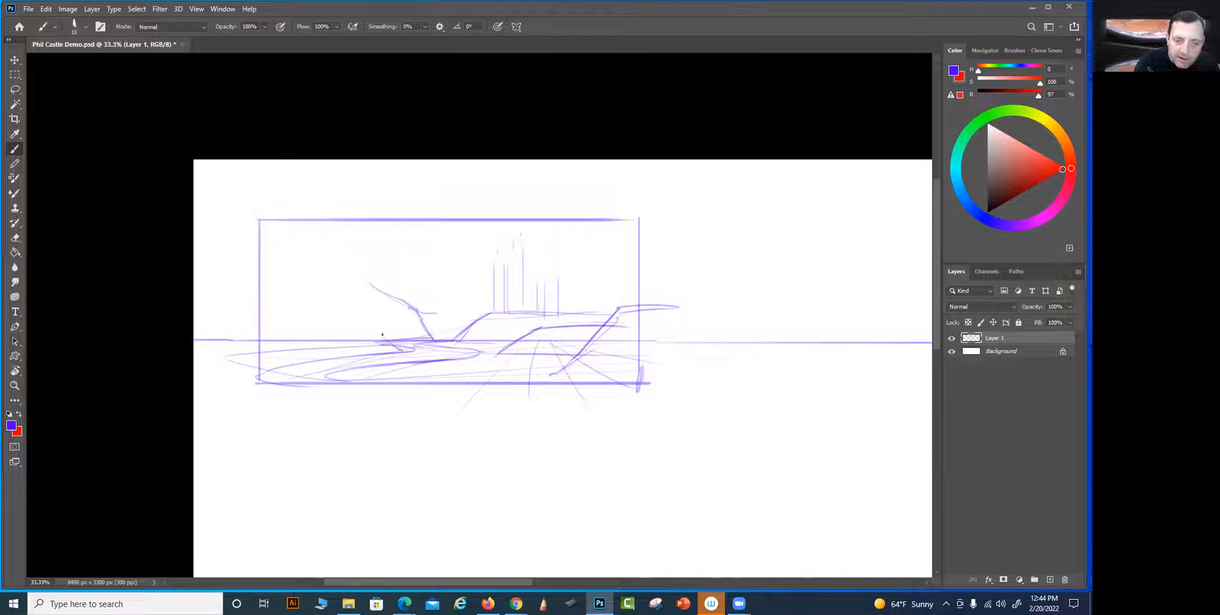
pyautogui.moveTo(338, 267); pyautogui.dragTo(319, 261)
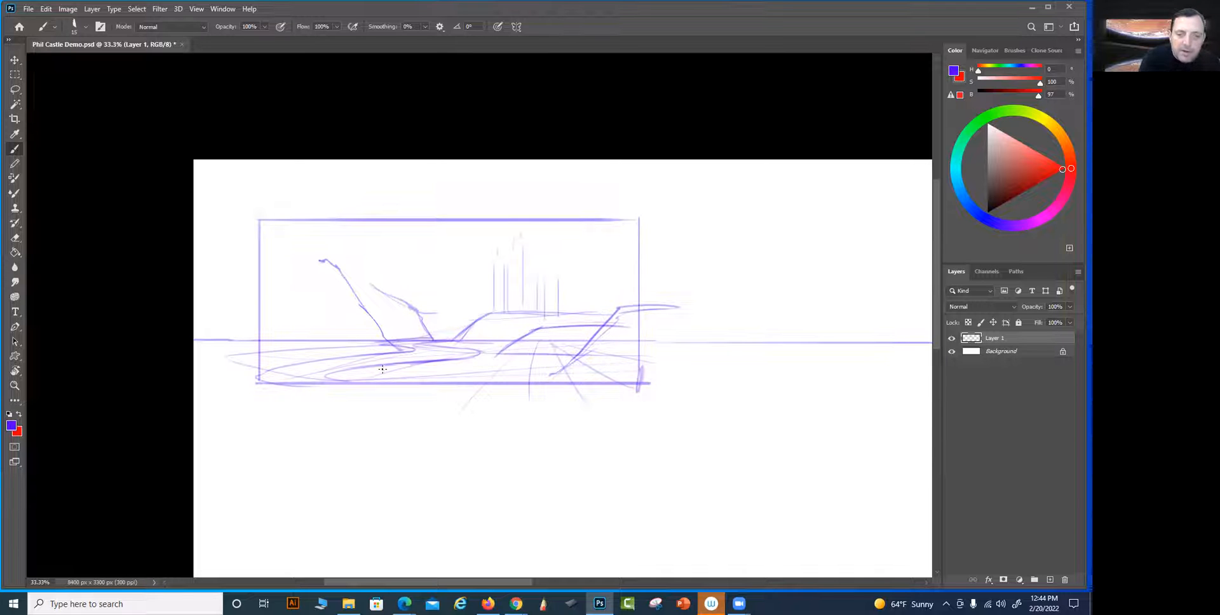
pyautogui.moveTo(398, 350); pyautogui.dragTo(299, 350)
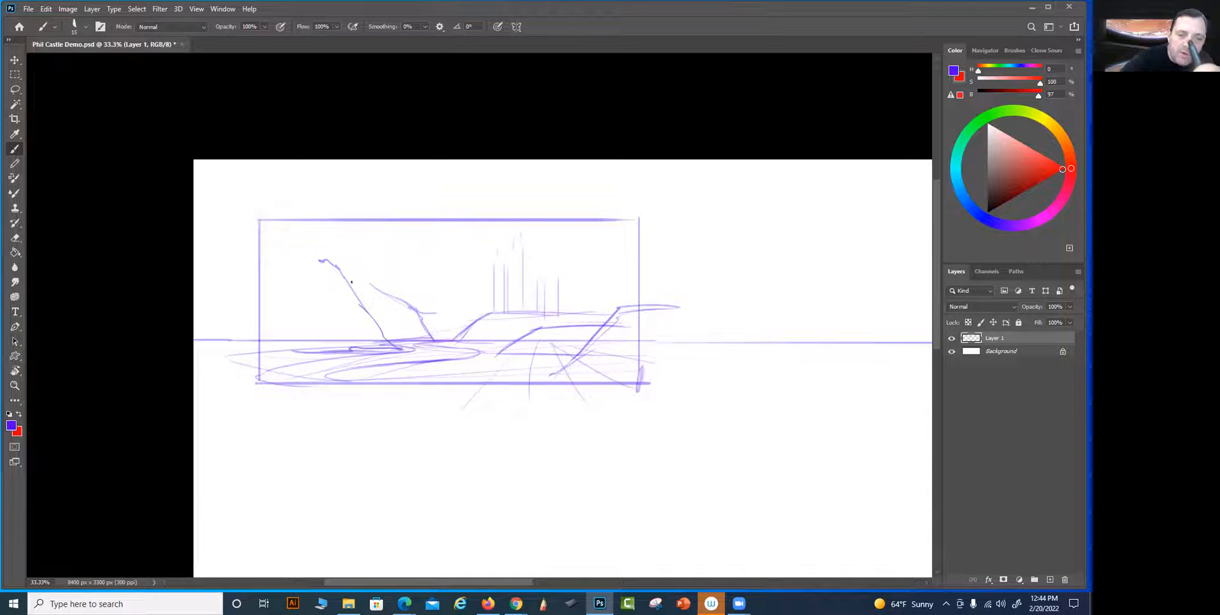
pyautogui.moveTo(348, 280); pyautogui.dragTo(416, 310)
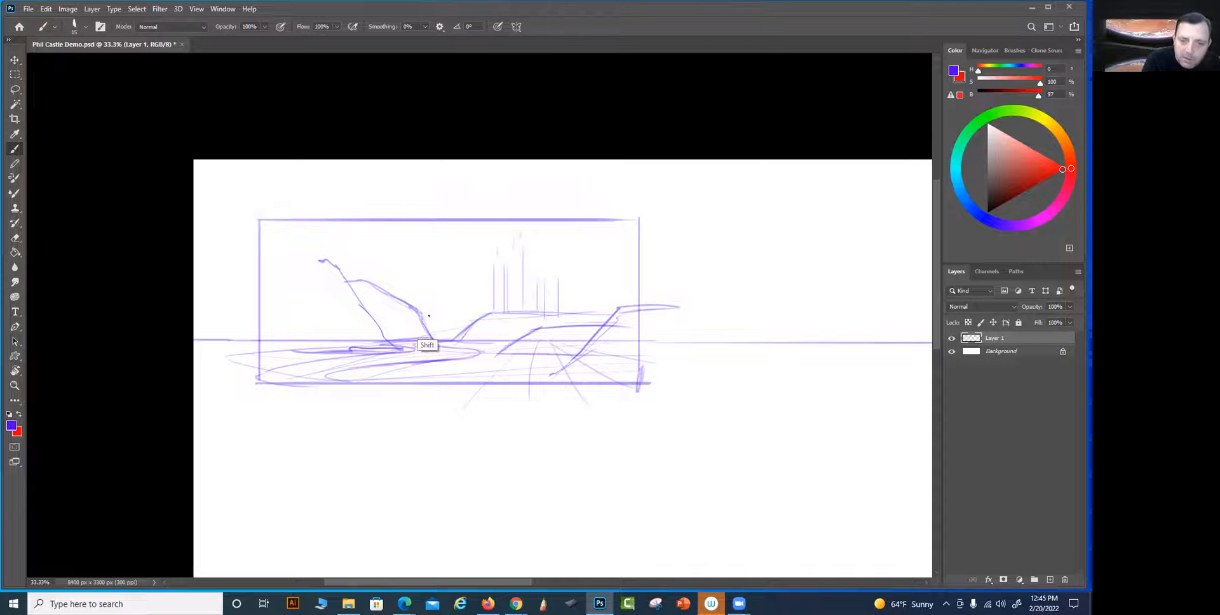
# Sketch an arched bridge with a small gatehouse between the cliffs and block in the castle's base walls on the plateau
pyautogui.moveTo(424, 319)
pyautogui.mouseDown()
pyautogui.moveTo(473, 320)
pyautogui.moveTo(427, 315)
pyautogui.moveTo(461, 314)
pyautogui.moveTo(433, 314)
pyautogui.moveTo(450, 319)
pyautogui.moveTo(451, 303)
pyautogui.moveTo(431, 337)
pyautogui.moveTo(431, 324)
pyautogui.moveTo(446, 339)
pyautogui.moveTo(457, 321)
pyautogui.moveTo(449, 343)
pyautogui.moveTo(470, 326)
pyautogui.mouseUp()
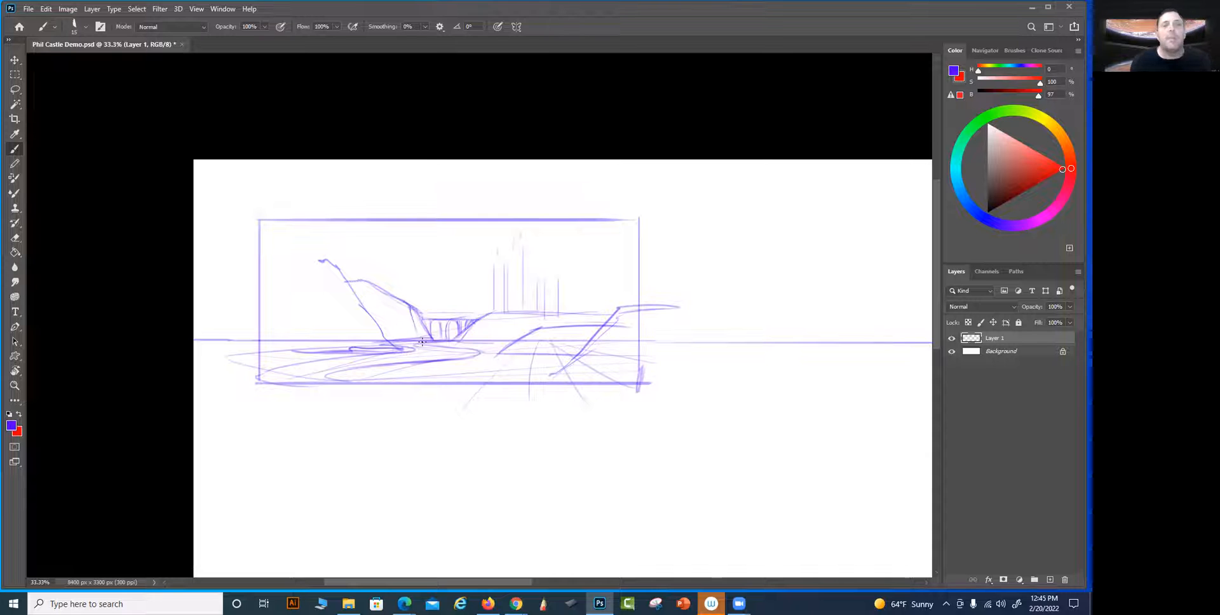
pyautogui.moveTo(424, 297); pyautogui.dragTo(423, 318)
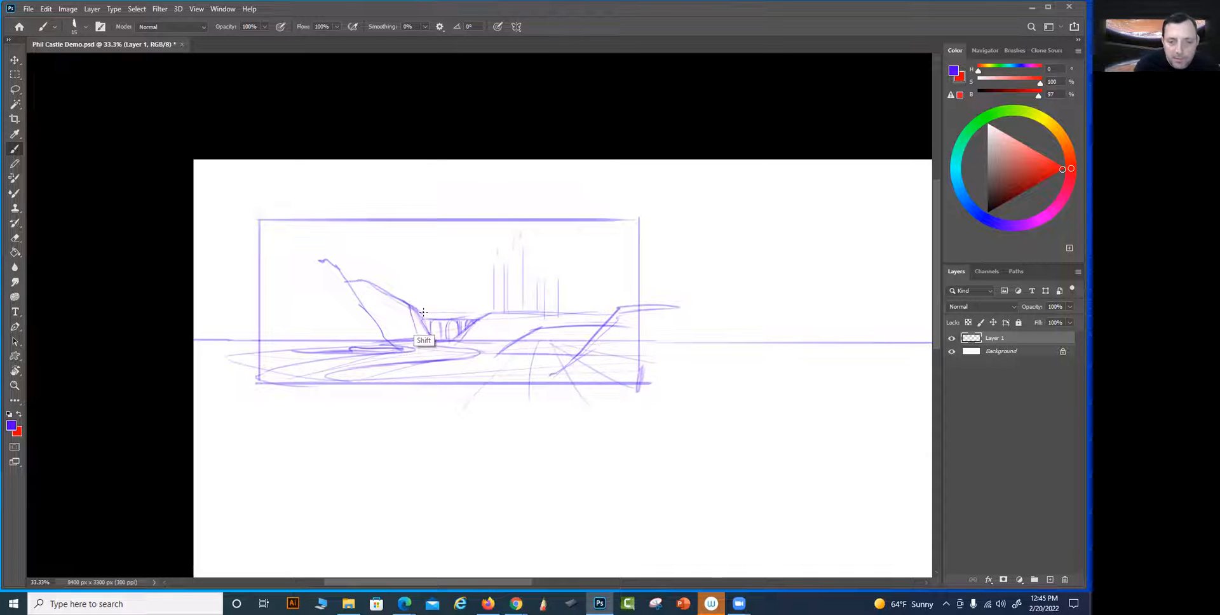
pyautogui.press('shift')
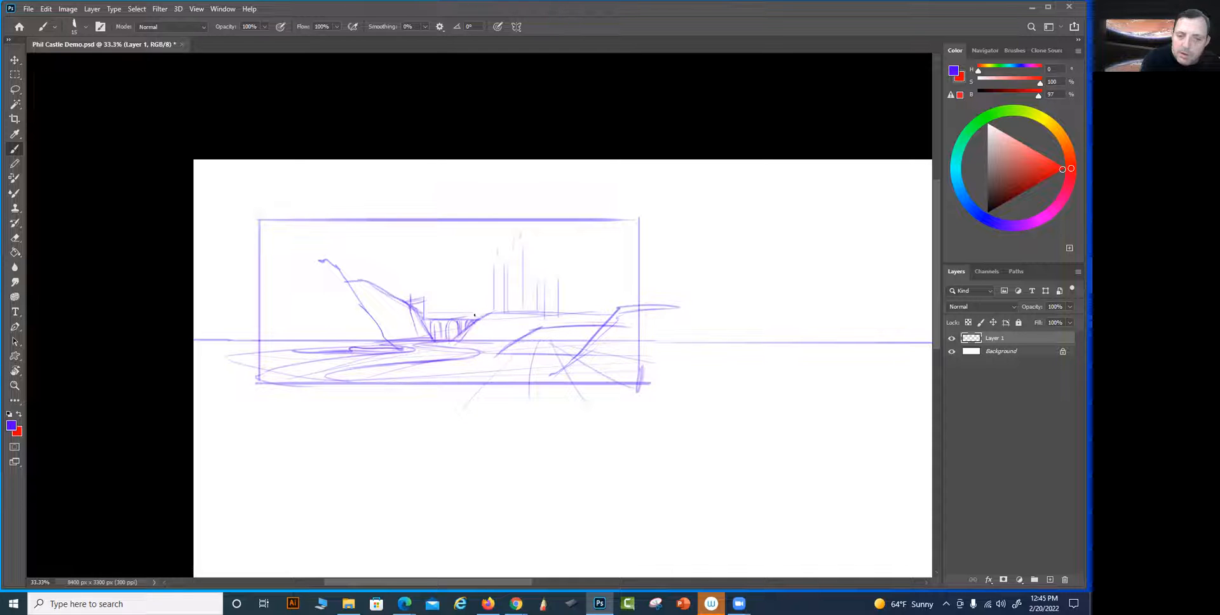
pyautogui.moveTo(478, 312)
pyautogui.mouseDown()
pyautogui.moveTo(522, 297)
pyautogui.moveTo(595, 310)
pyautogui.mouseUp()
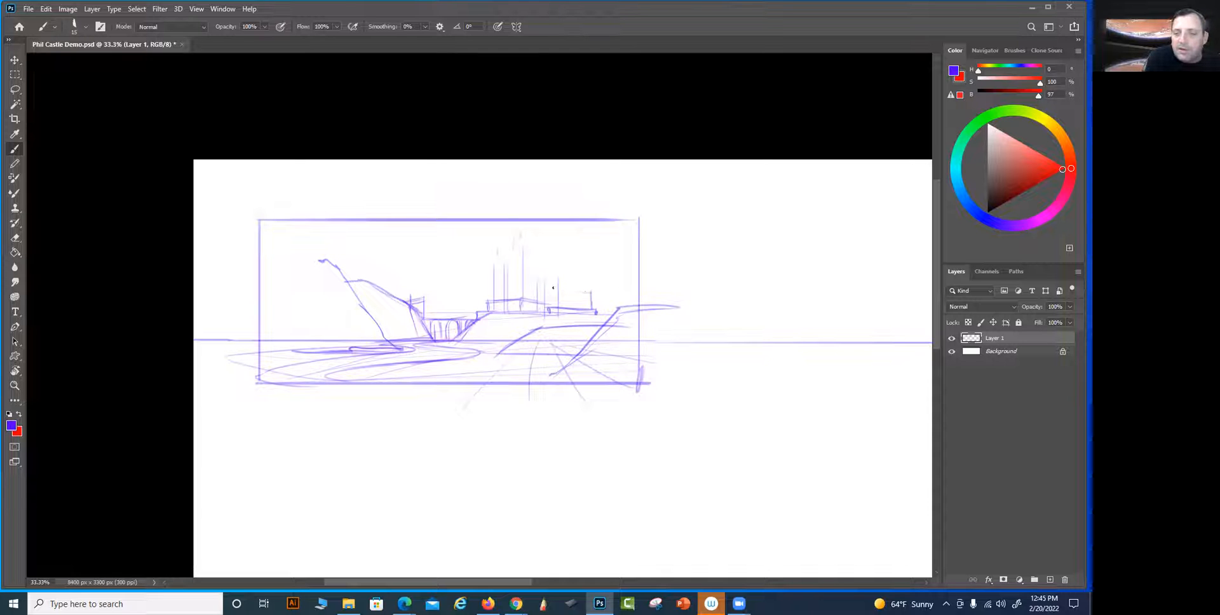
# Outline the wall block beside the castle's central keep and define the keep with vertical edges and pointed tower tops
pyautogui.moveTo(583, 290)
pyautogui.mouseDown()
pyautogui.moveTo(533, 287)
pyautogui.moveTo(572, 262)
pyautogui.moveTo(530, 270)
pyautogui.moveTo(547, 310)
pyautogui.mouseUp()
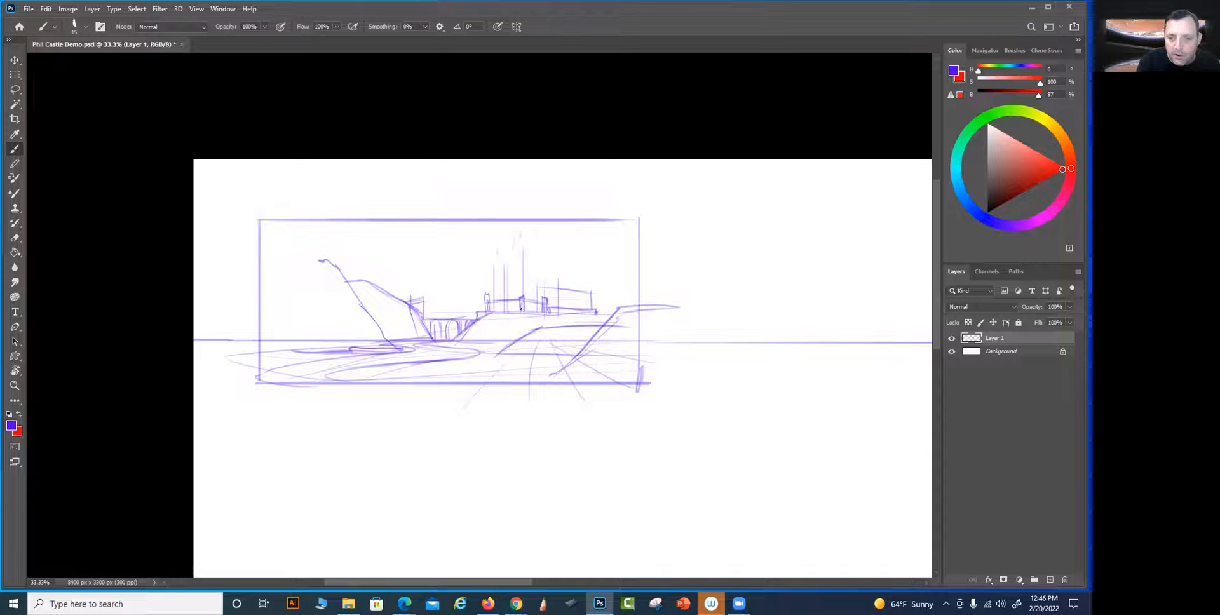
pyautogui.moveTo(502, 255); pyautogui.dragTo(503, 301)
pyautogui.moveTo(509, 257); pyautogui.dragTo(511, 297)
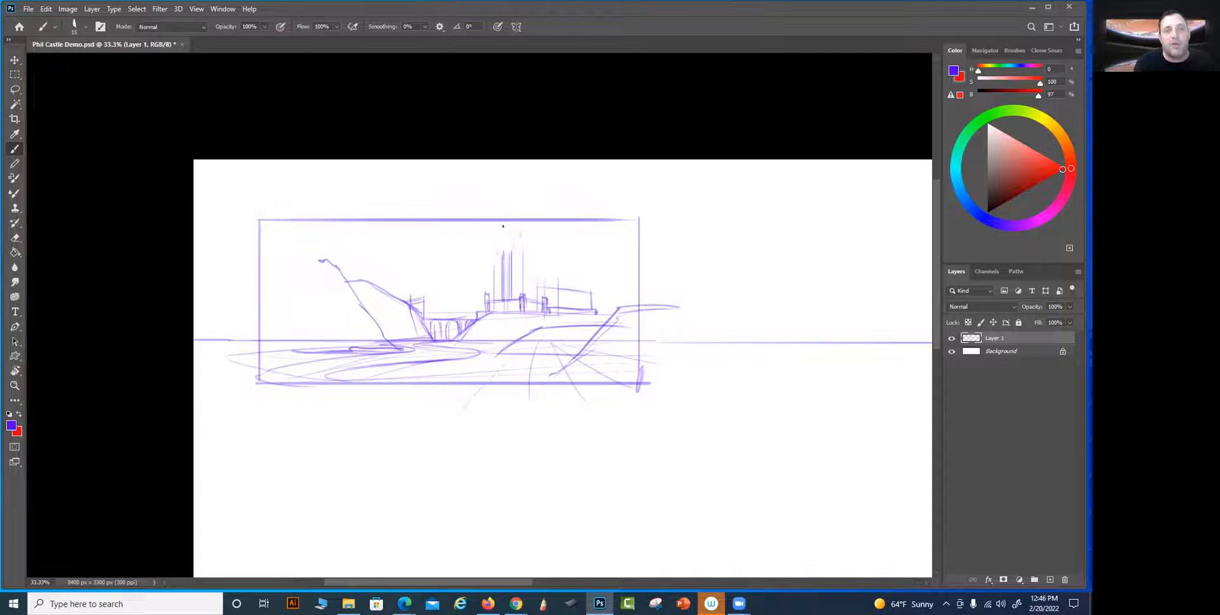
pyautogui.moveTo(499, 303); pyautogui.dragTo(498, 248)
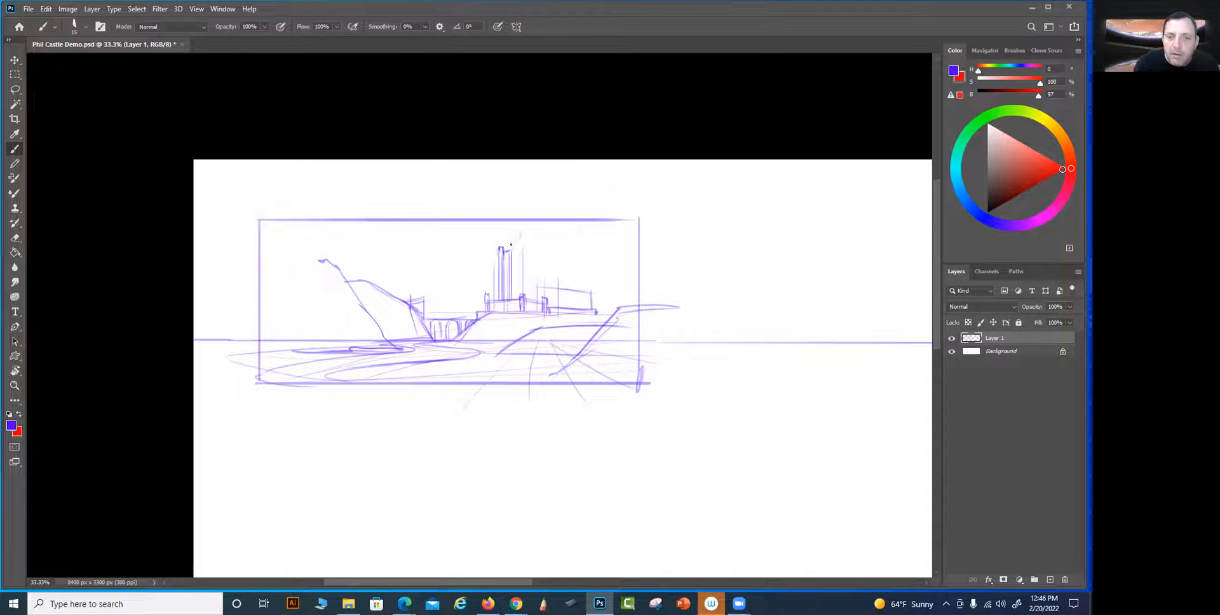
pyautogui.moveTo(494, 299); pyautogui.dragTo(494, 257)
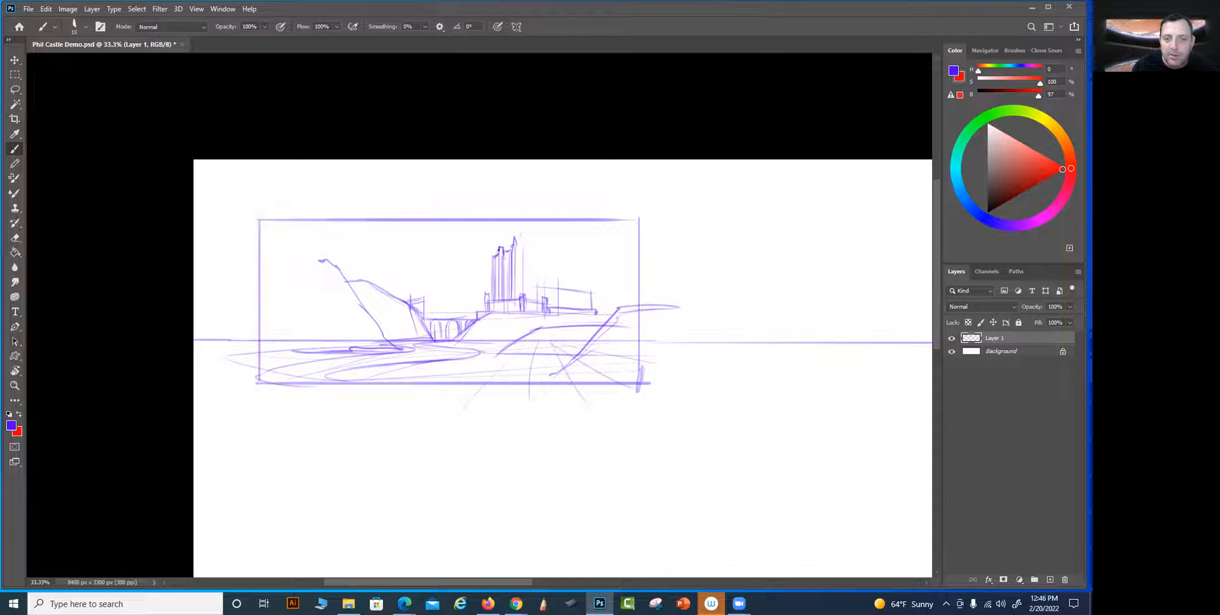
pyautogui.press('shift')
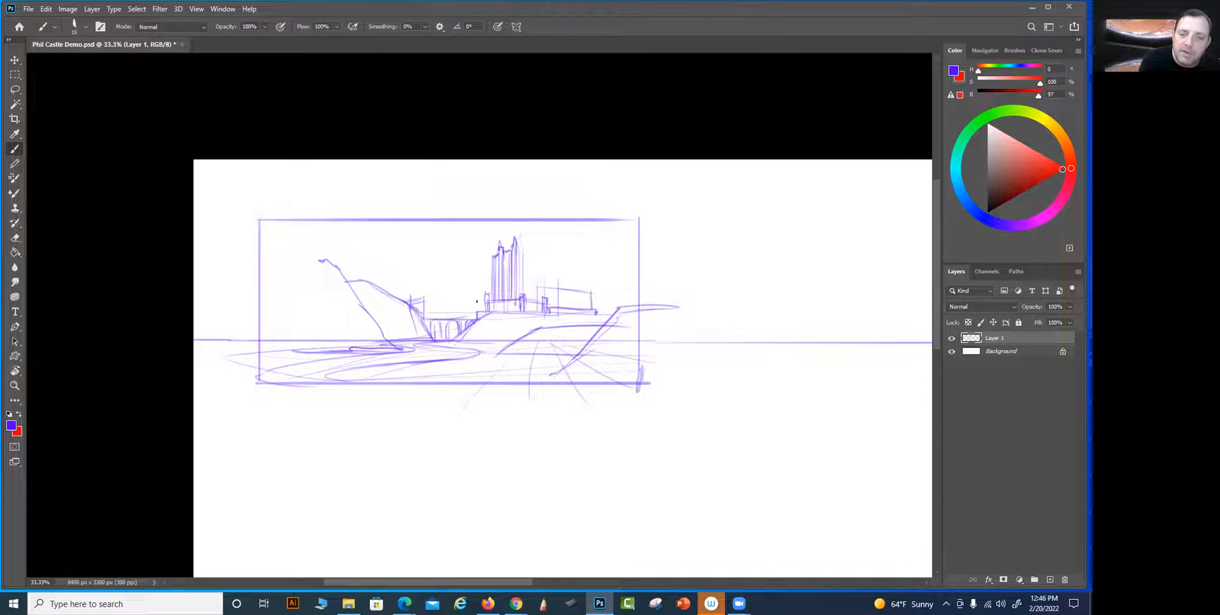
# Sketch stepped walls descending from the keep toward the bridge, with a narrow turret rising behind them
pyautogui.moveTo(460, 307)
pyautogui.mouseDown()
pyautogui.moveTo(485, 305)
pyautogui.moveTo(465, 316)
pyautogui.mouseUp()
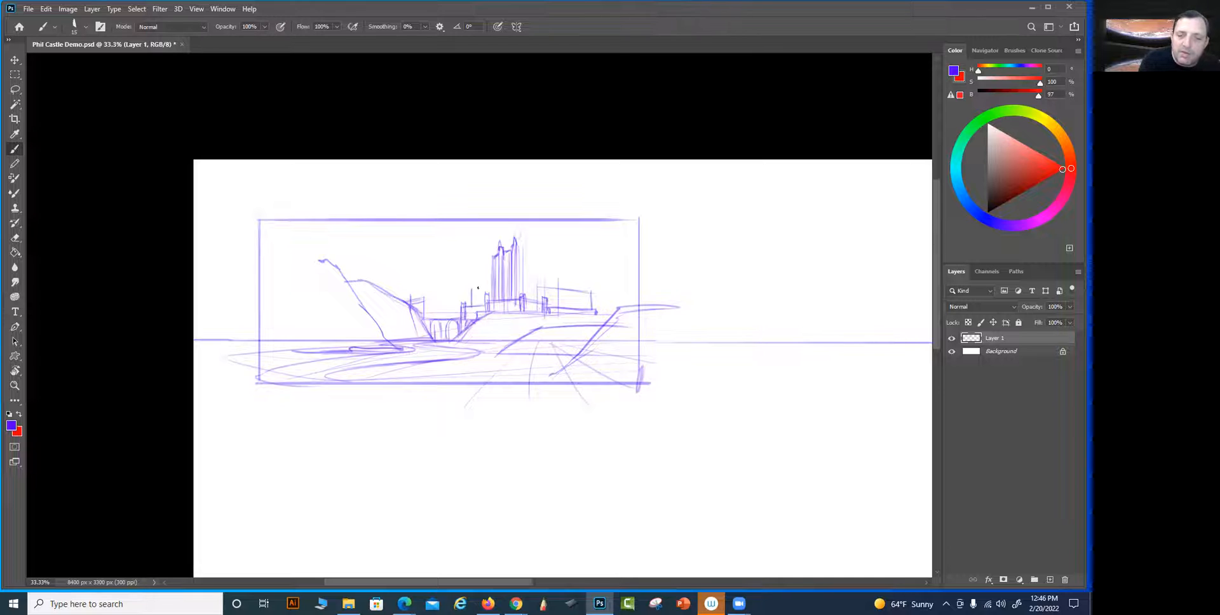
pyautogui.moveTo(470, 290)
pyautogui.mouseDown()
pyautogui.moveTo(502, 283)
pyautogui.moveTo(505, 224)
pyautogui.moveTo(503, 301)
pyautogui.moveTo(471, 289)
pyautogui.mouseUp()
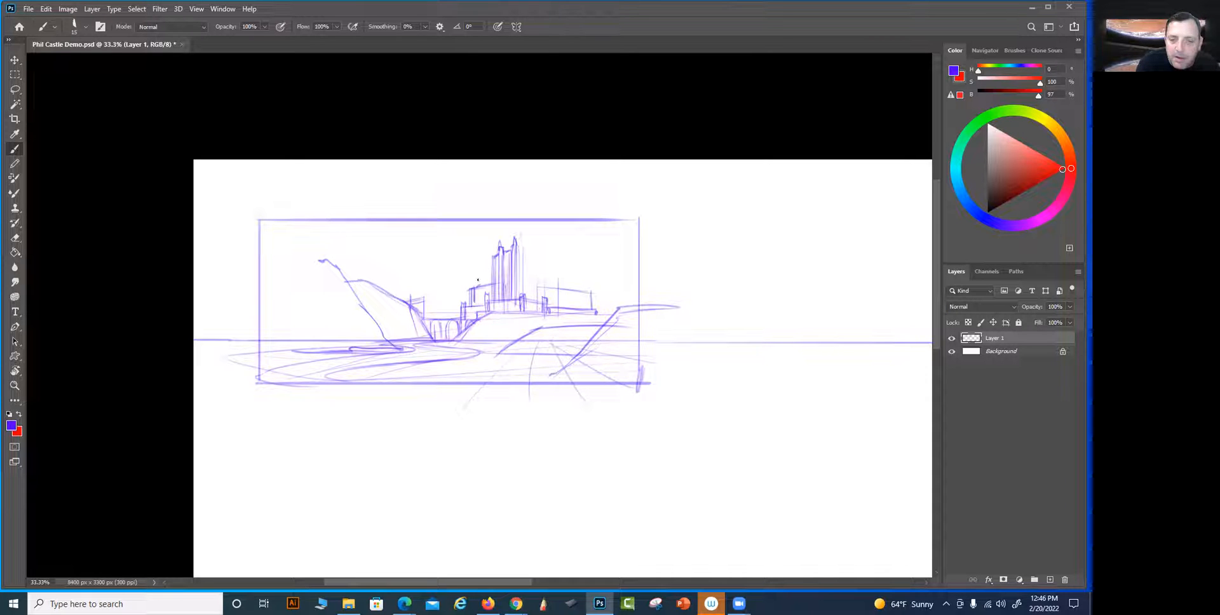
pyautogui.moveTo(482, 288); pyautogui.dragTo(484, 258)
pyautogui.moveTo(485, 260); pyautogui.dragTo(484, 287)
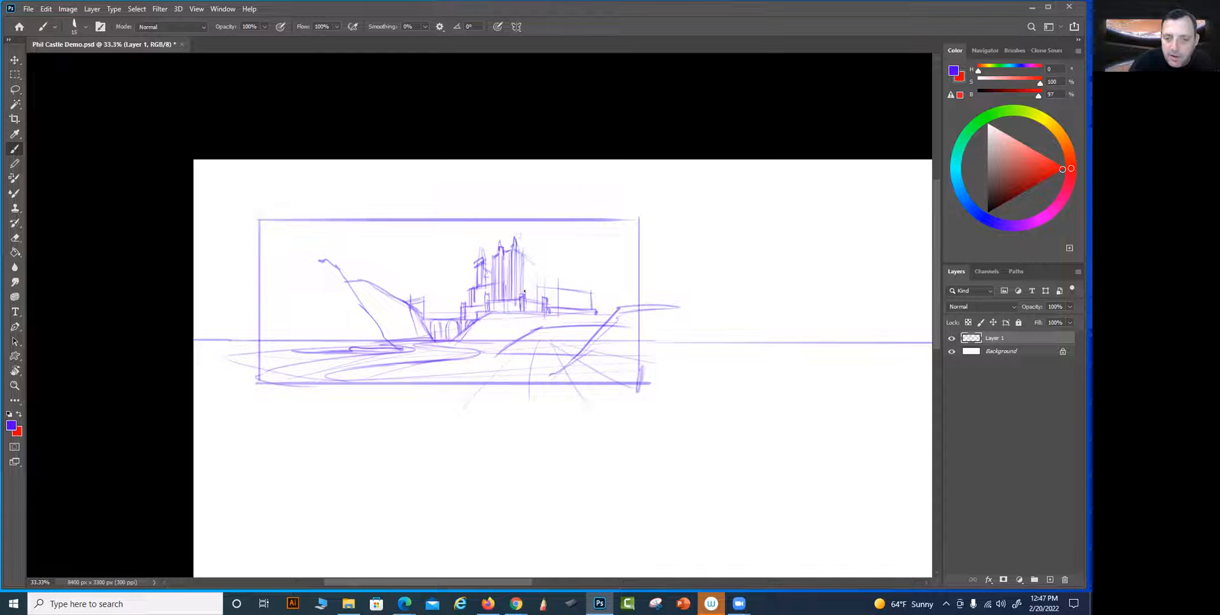
# Sketch the castle wing on the side of the keep away from the bridge, with tiered walls, buttresses and light tower verticals
pyautogui.moveTo(529, 286); pyautogui.dragTo(557, 299)
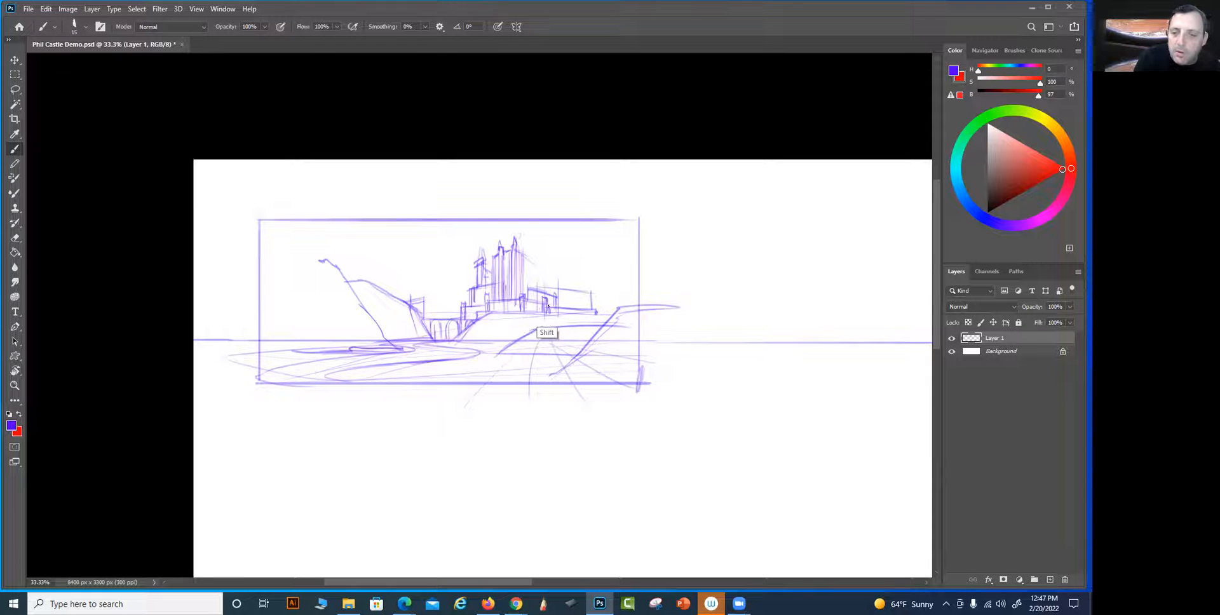
pyautogui.keyDown('shift'); pyautogui.click(575, 304); pyautogui.keyUp('shift')
pyautogui.moveTo(575, 303); pyautogui.dragTo(575, 312)
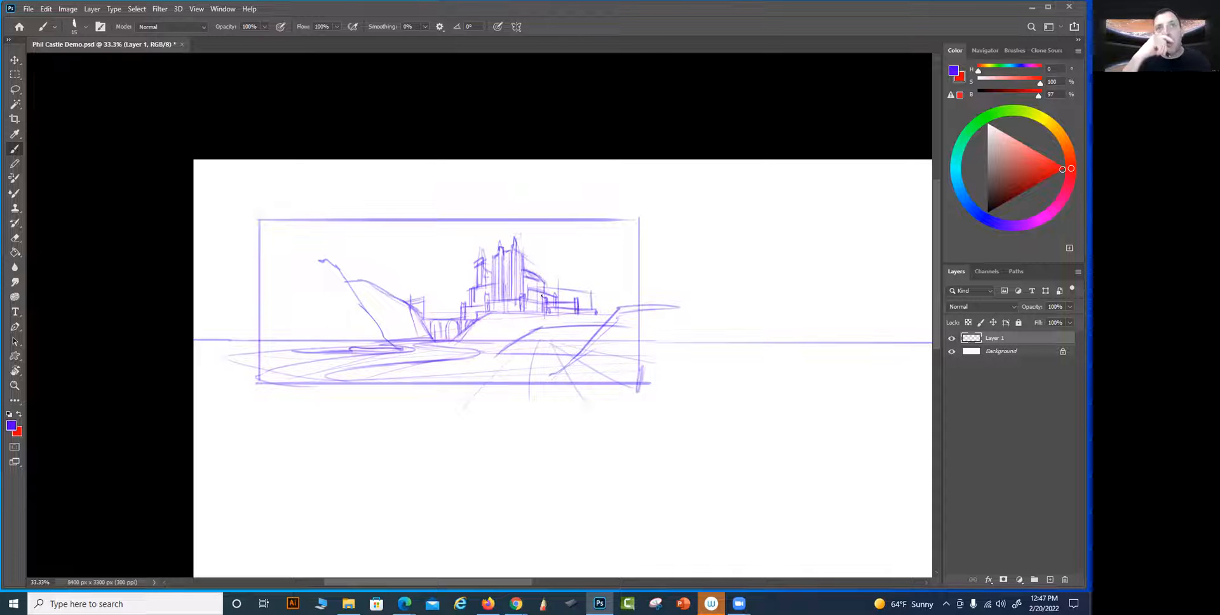
pyautogui.press('shift')
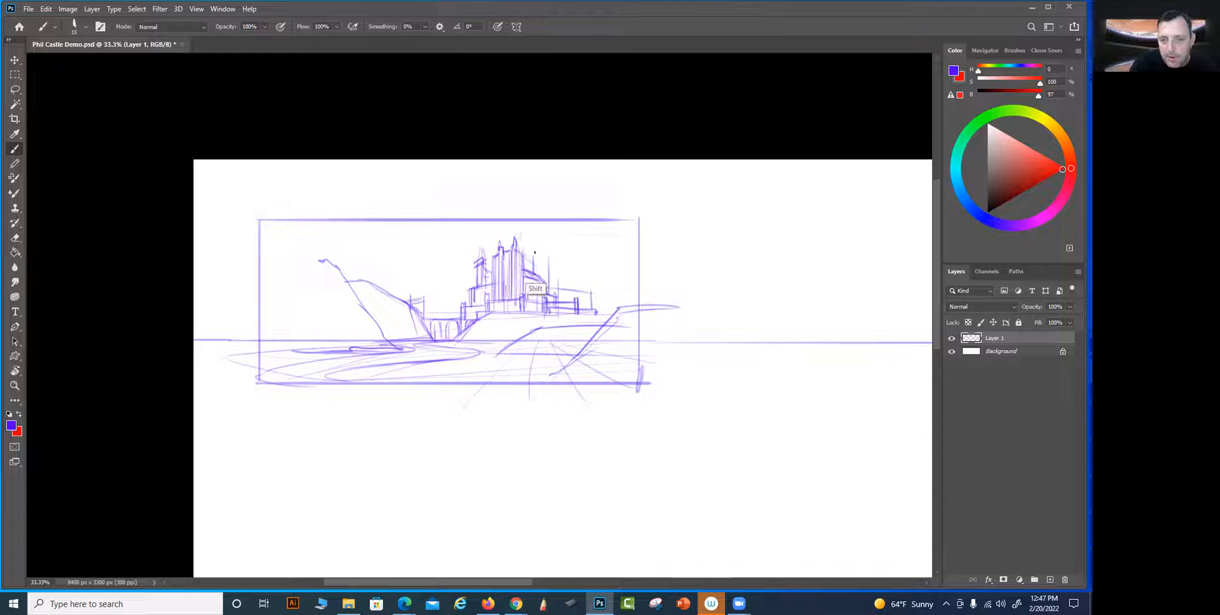
pyautogui.moveTo(557, 299)
pyautogui.mouseDown()
pyautogui.moveTo(553, 257)
pyautogui.moveTo(554, 296)
pyautogui.moveTo(585, 298)
pyautogui.mouseUp()
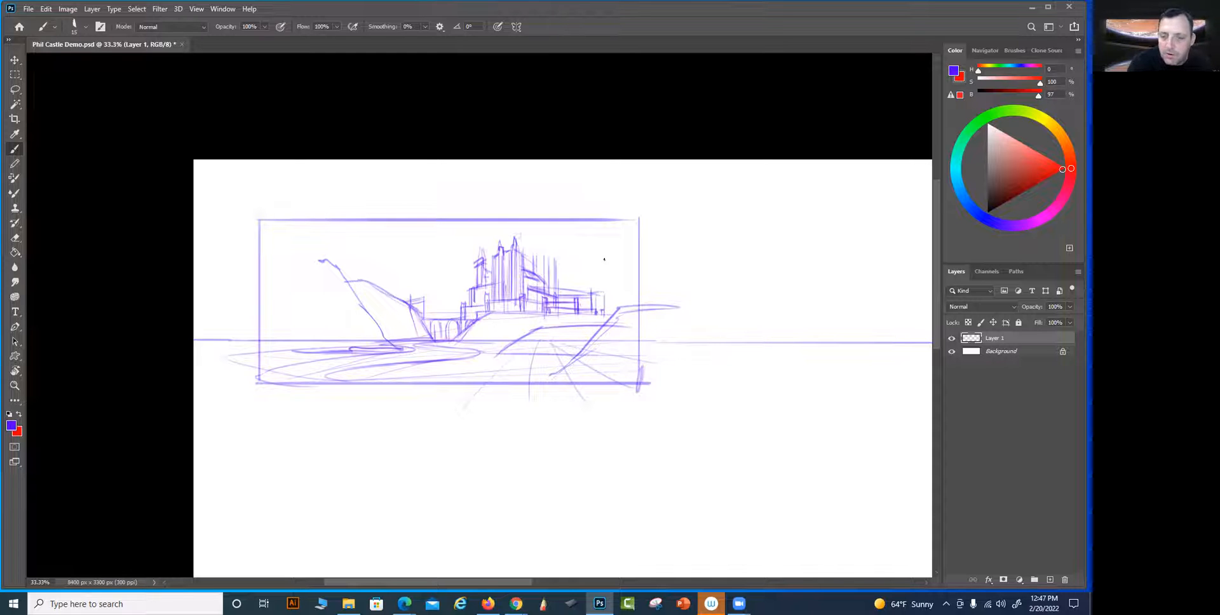
# Sketch a spired corner tower at the castle's far end and connect it to the wing with horizontal wall lines
pyautogui.moveTo(598, 293); pyautogui.dragTo(606, 310)
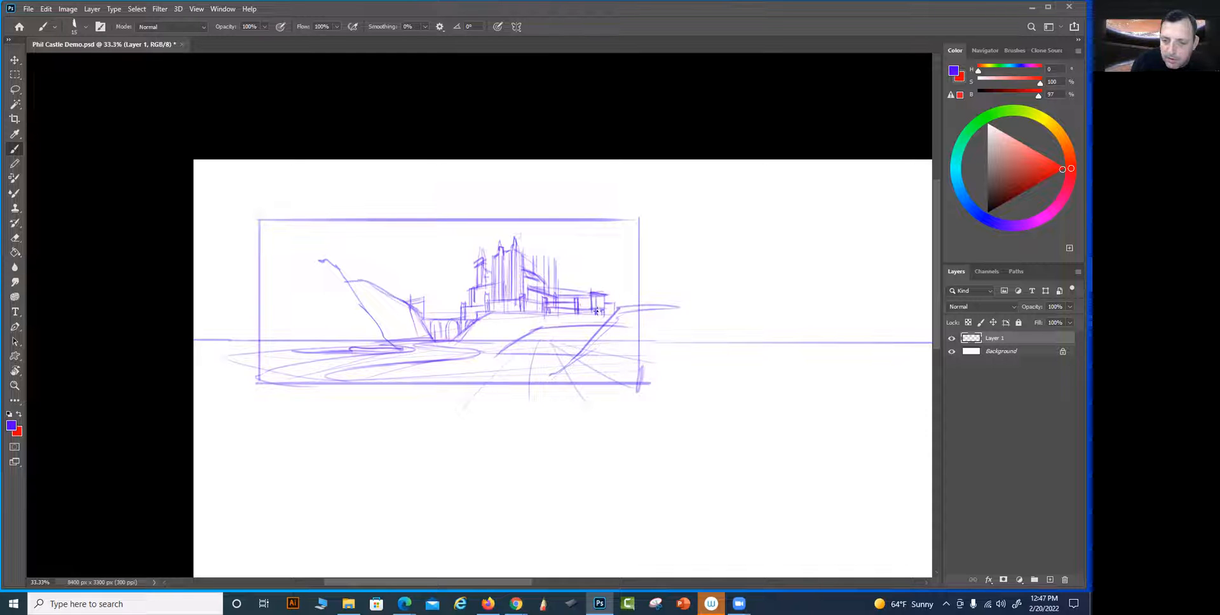
pyautogui.moveTo(597, 273)
pyautogui.mouseDown()
pyautogui.moveTo(596, 294)
pyautogui.moveTo(596, 249)
pyautogui.mouseUp()
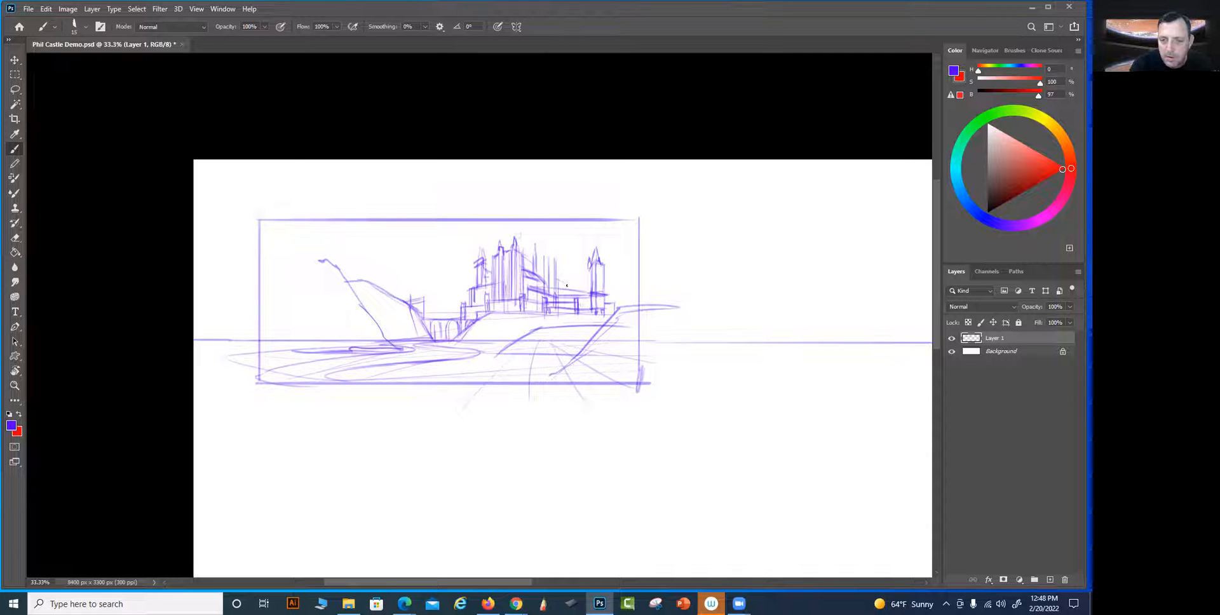
pyautogui.press('shift')
pyautogui.moveTo(562, 288)
pyautogui.mouseDown()
pyautogui.moveTo(562, 267)
pyautogui.moveTo(594, 287)
pyautogui.mouseUp()
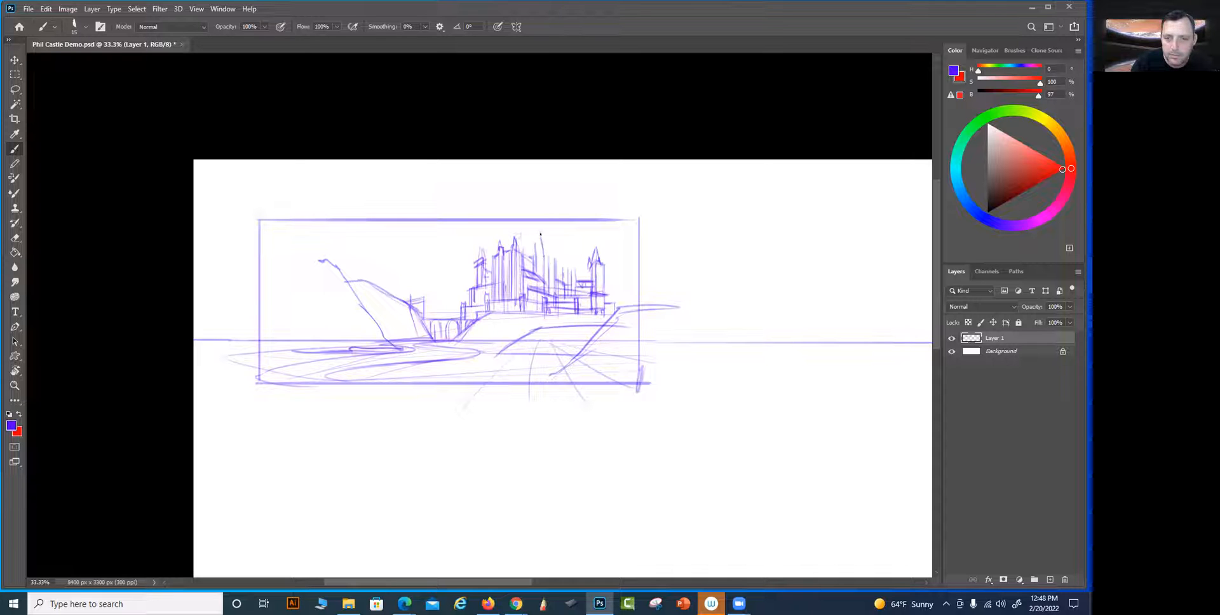
# Add tall tapered towers over the keep and behind it, plus smaller pointed turrets next to the corner tower
pyautogui.moveTo(538, 234)
pyautogui.mouseDown()
pyautogui.moveTo(536, 273)
pyautogui.moveTo(554, 293)
pyautogui.mouseUp()
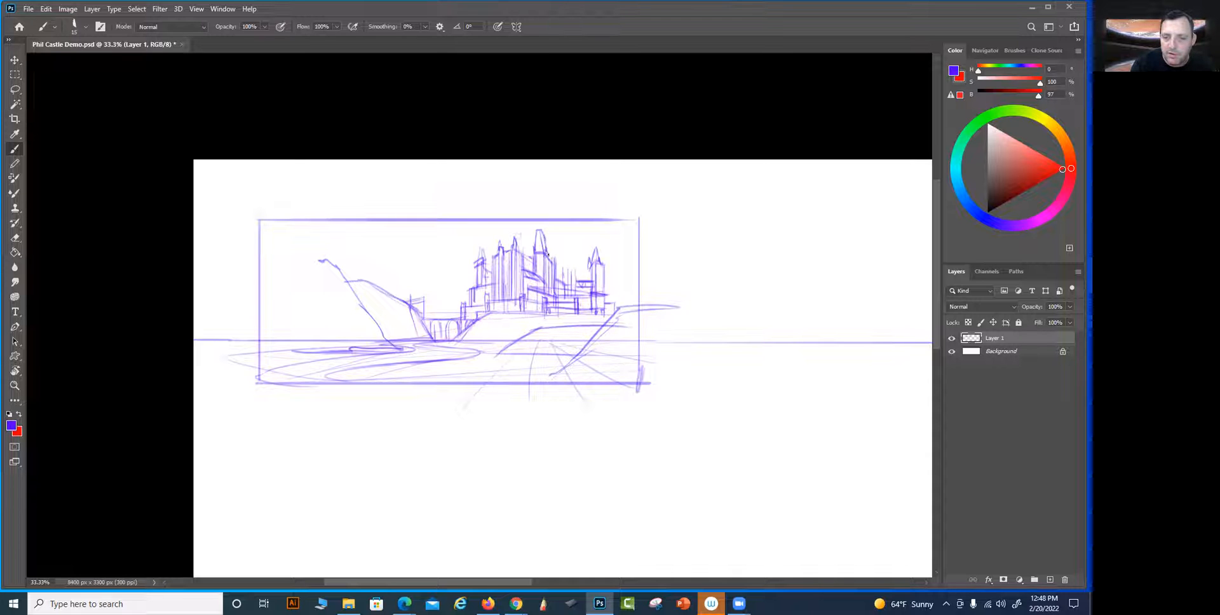
pyautogui.moveTo(552, 239); pyautogui.dragTo(558, 270)
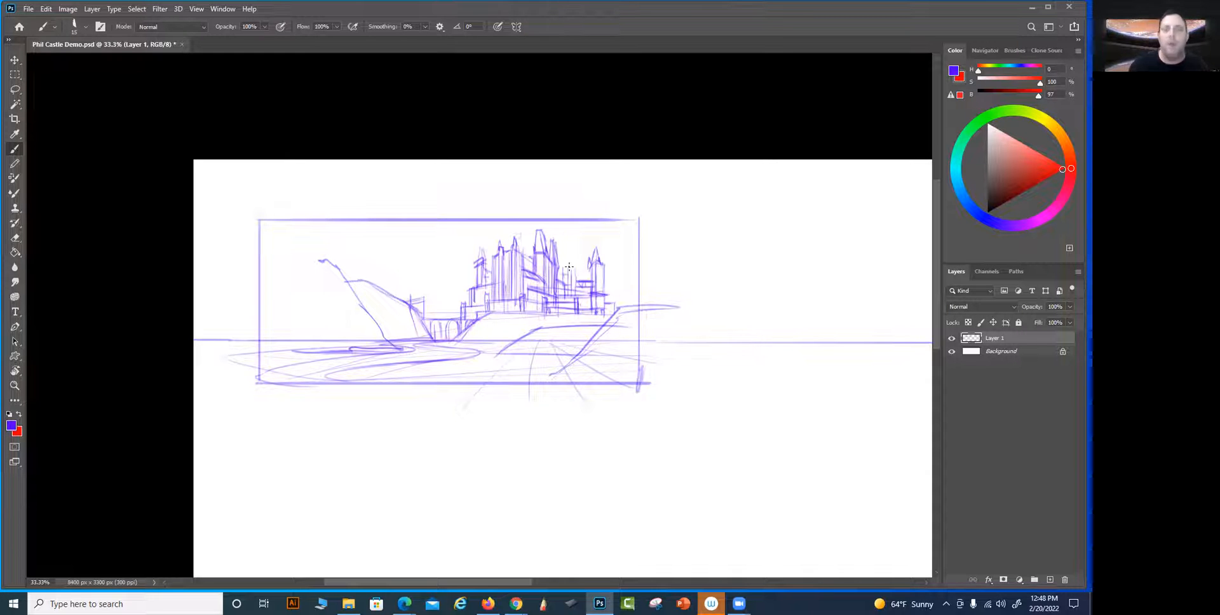
pyautogui.press('0')
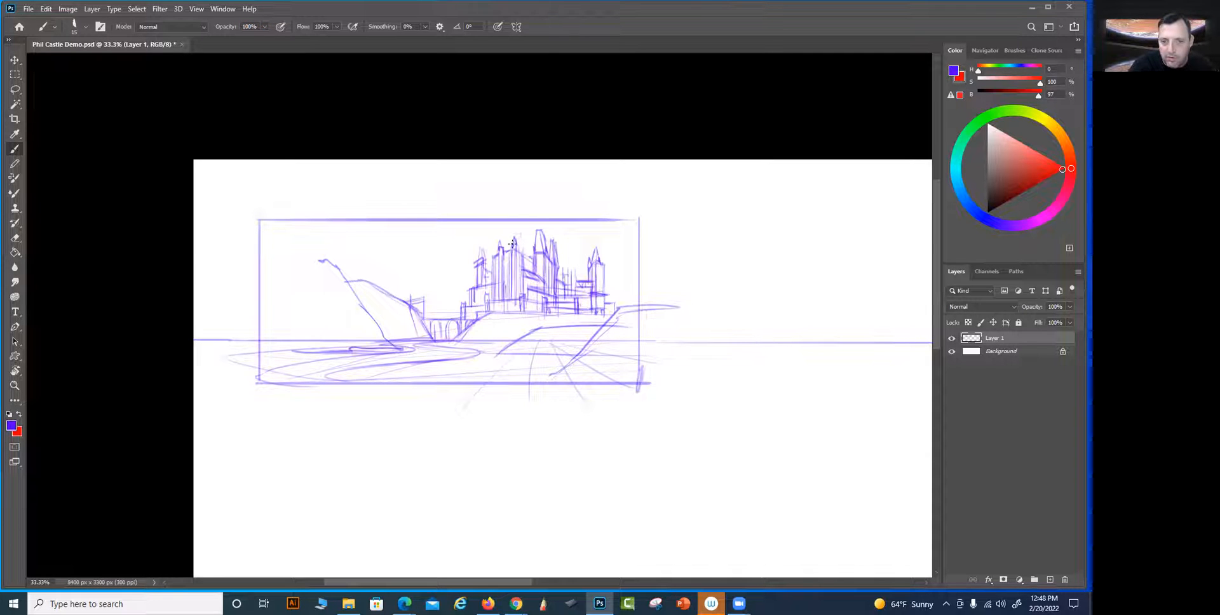
pyautogui.moveTo(506, 247)
pyautogui.mouseDown()
pyautogui.moveTo(508, 231)
pyautogui.moveTo(504, 248)
pyautogui.moveTo(519, 254)
pyautogui.mouseUp()
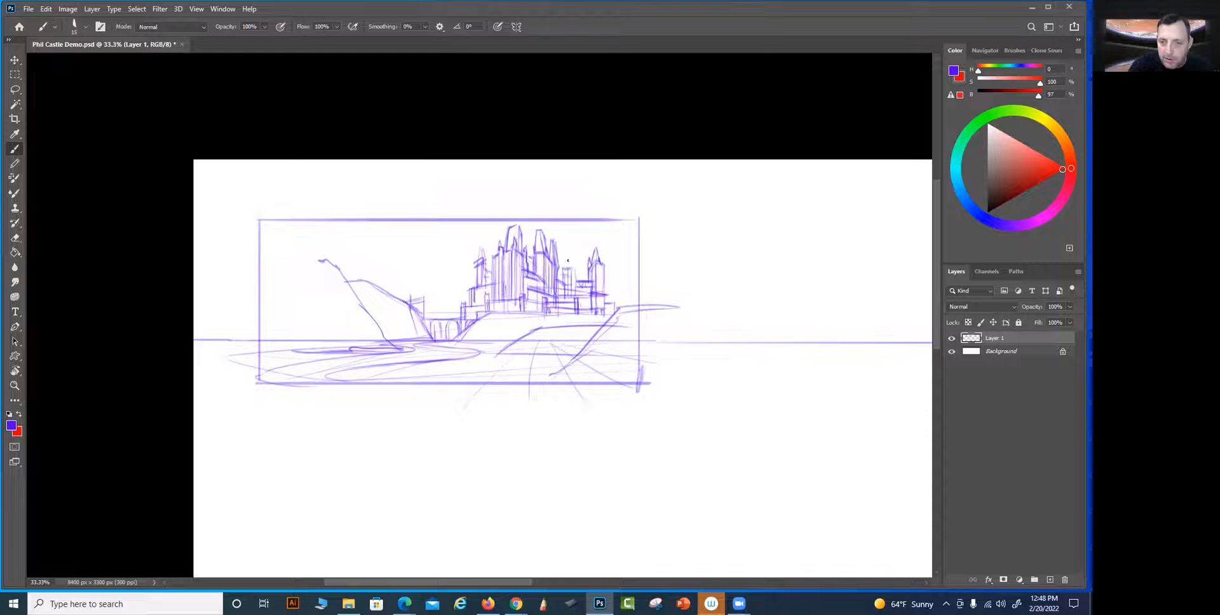
pyautogui.moveTo(562, 268); pyautogui.dragTo(577, 260)
pyautogui.moveTo(578, 262); pyautogui.dragTo(580, 271)
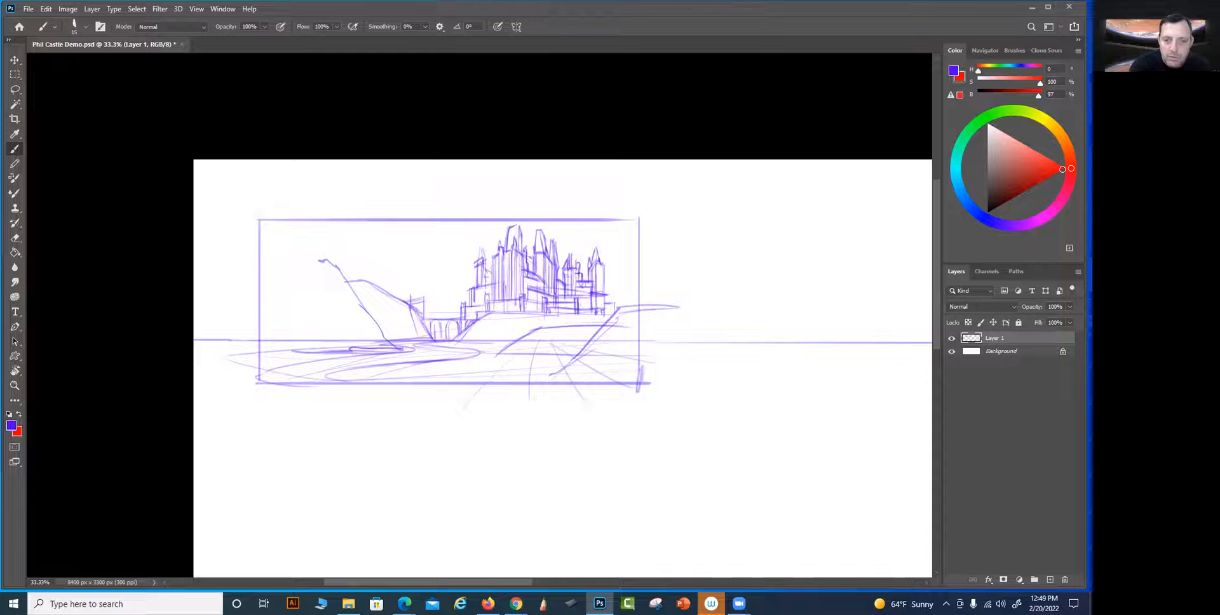
# Extend the castle's outer walls toward the bridge and end them with a small tower above the bridgehead
pyautogui.keyDown('shift'); pyautogui.click(477, 277); pyautogui.keyUp('shift')
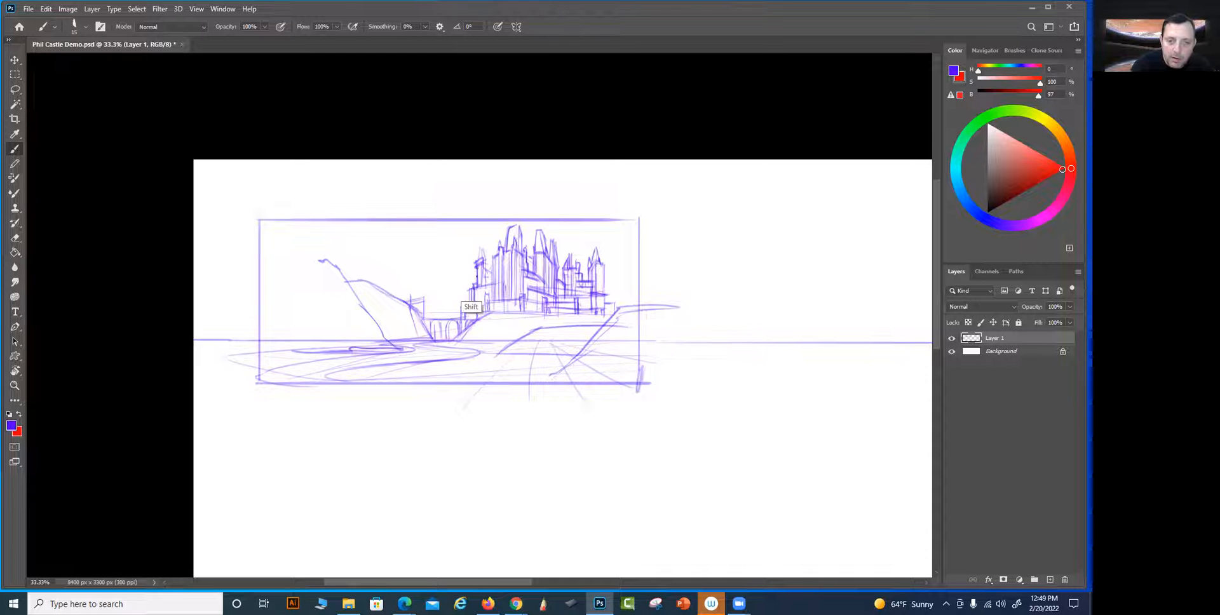
pyautogui.moveTo(475, 278)
pyautogui.mouseDown()
pyautogui.moveTo(459, 283)
pyautogui.moveTo(464, 314)
pyautogui.moveTo(463, 303)
pyautogui.mouseUp()
pyautogui.keyDown('shift'); pyautogui.click(463, 282); pyautogui.keyUp('shift')
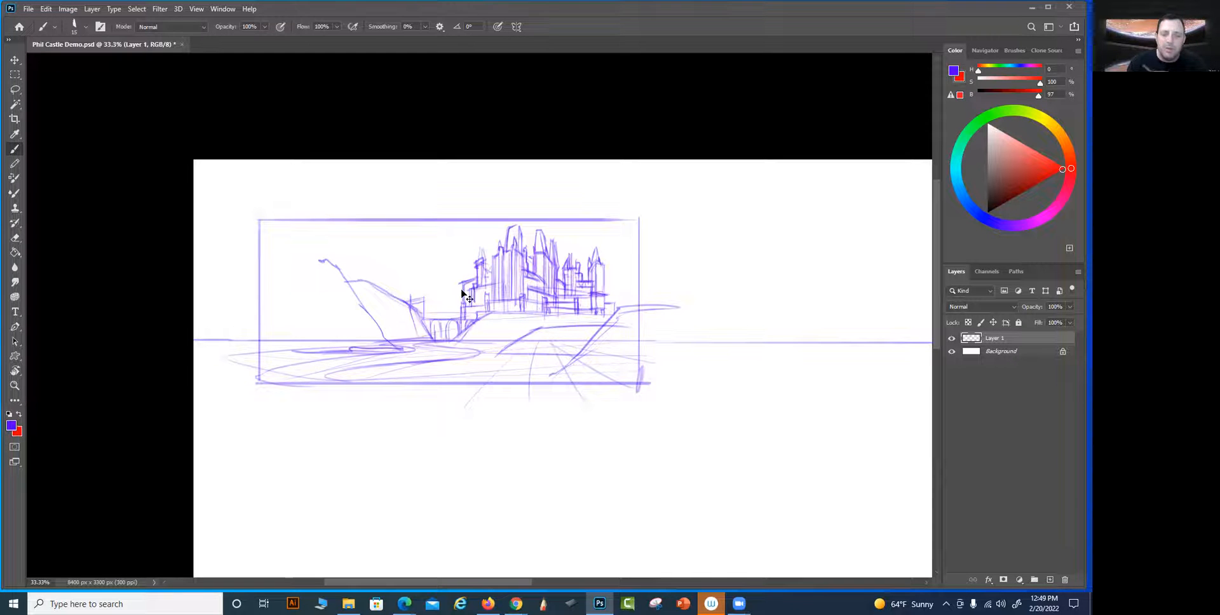
pyautogui.moveTo(455, 317)
pyautogui.mouseDown()
pyautogui.moveTo(455, 295)
pyautogui.moveTo(452, 319)
pyautogui.mouseUp()
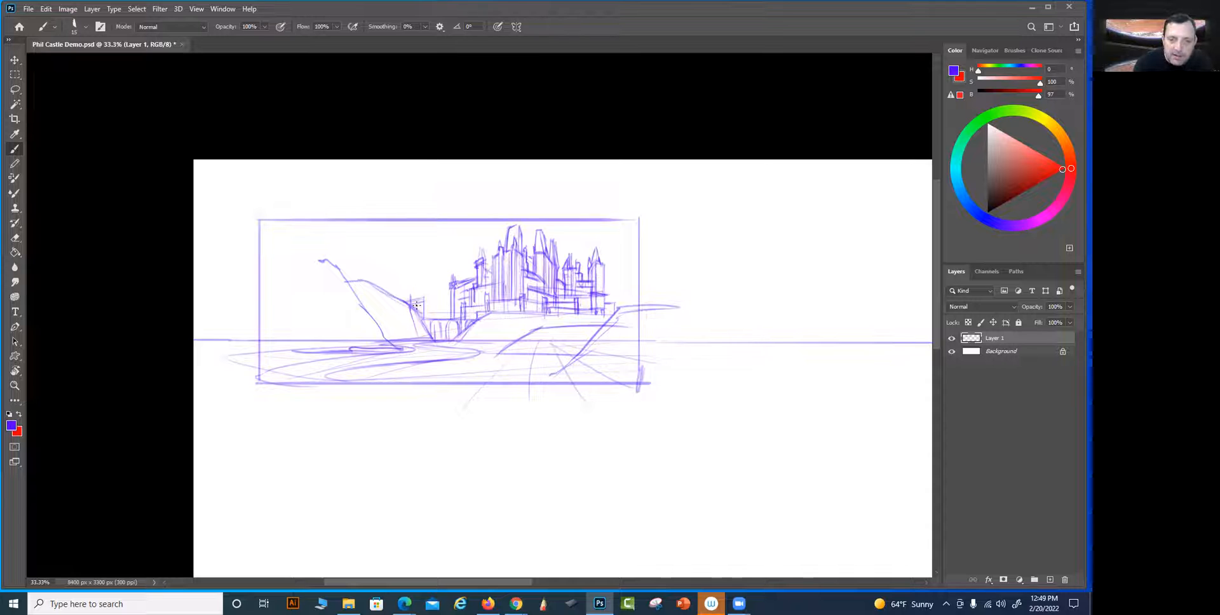
# Add twin spires to the bridge gatehouse, rock contours to the cliff below it, and a darker shoreline at its base
pyautogui.moveTo(420, 318)
pyautogui.mouseDown()
pyautogui.moveTo(417, 274)
pyautogui.moveTo(408, 305)
pyautogui.moveTo(408, 290)
pyautogui.moveTo(419, 306)
pyautogui.moveTo(410, 284)
pyautogui.moveTo(431, 339)
pyautogui.moveTo(384, 295)
pyautogui.moveTo(410, 342)
pyautogui.mouseUp()
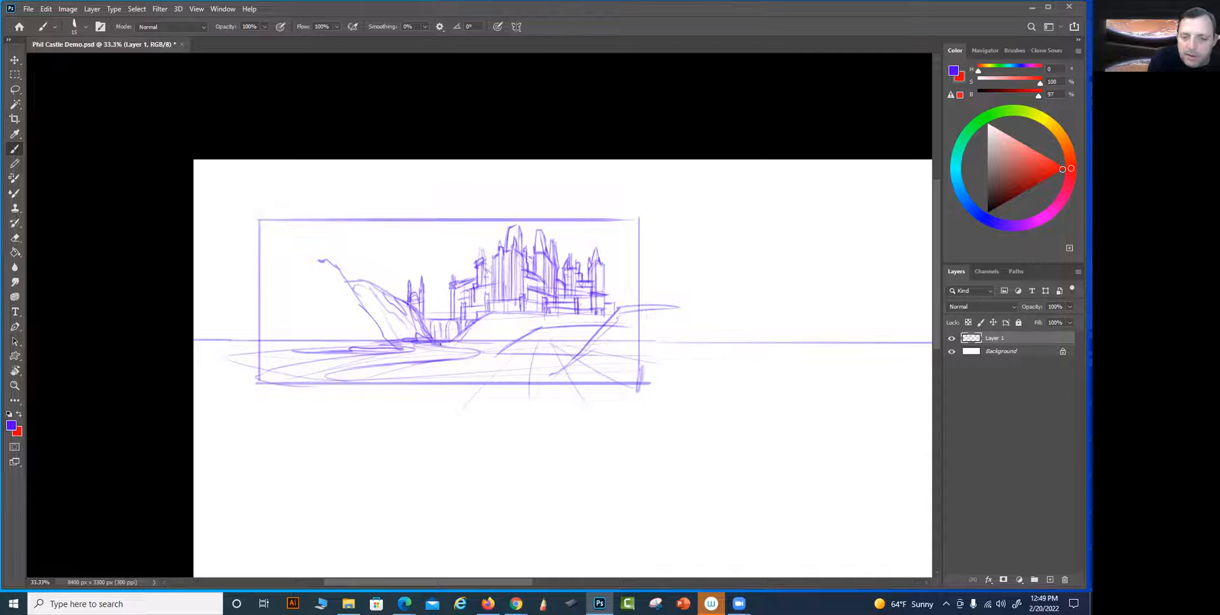
pyautogui.moveTo(442, 344)
pyautogui.mouseDown()
pyautogui.moveTo(480, 352)
pyautogui.moveTo(388, 353)
pyautogui.mouseUp()
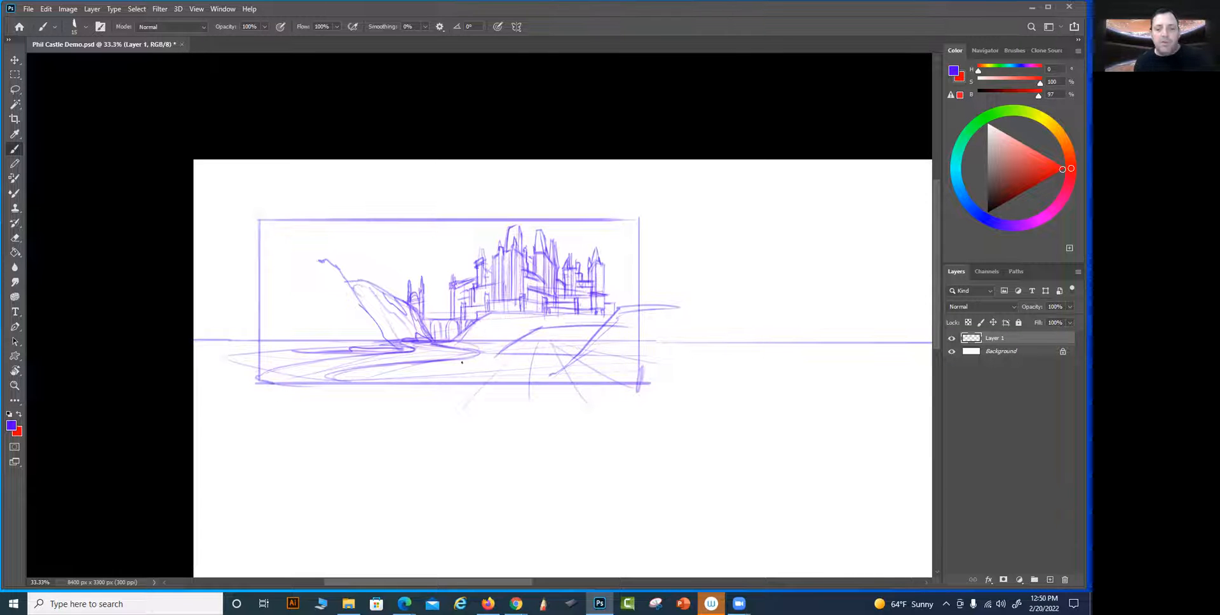
pyautogui.rightClick(567, 354)
pyautogui.click(723, 112)
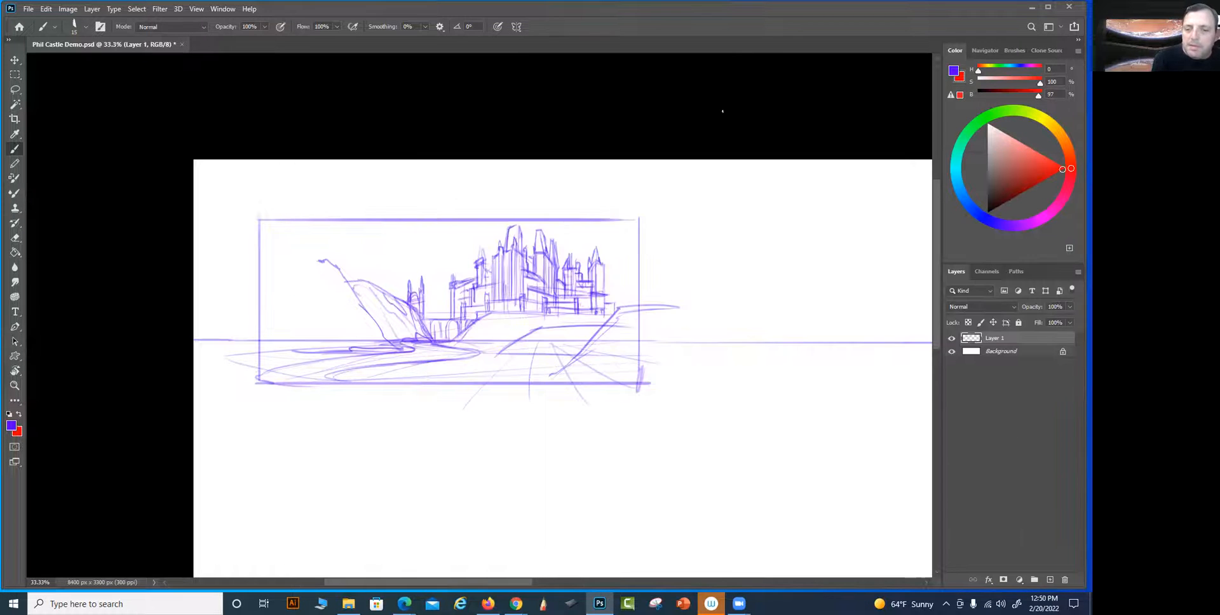
# Sketch bold foreground riverbanks with crossing diagonals near the frame's left edge and curved land tongues along its lower edge
pyautogui.moveTo(641, 341); pyautogui.dragTo(415, 370)
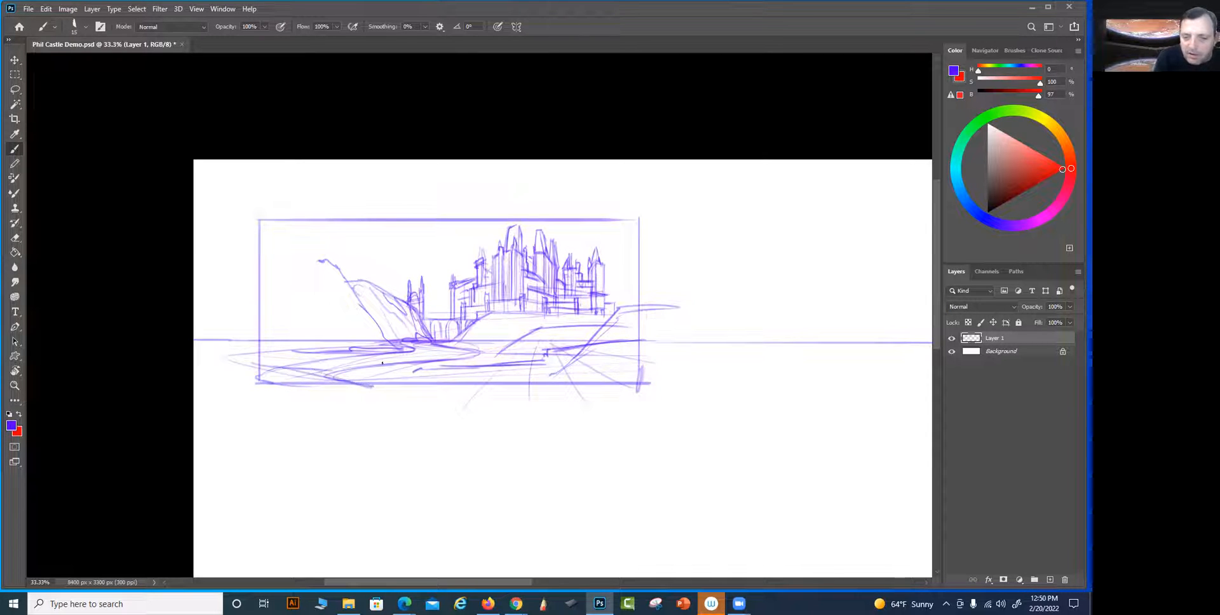
pyautogui.moveTo(240, 347); pyautogui.dragTo(337, 367)
pyautogui.moveTo(304, 370); pyautogui.dragTo(230, 361)
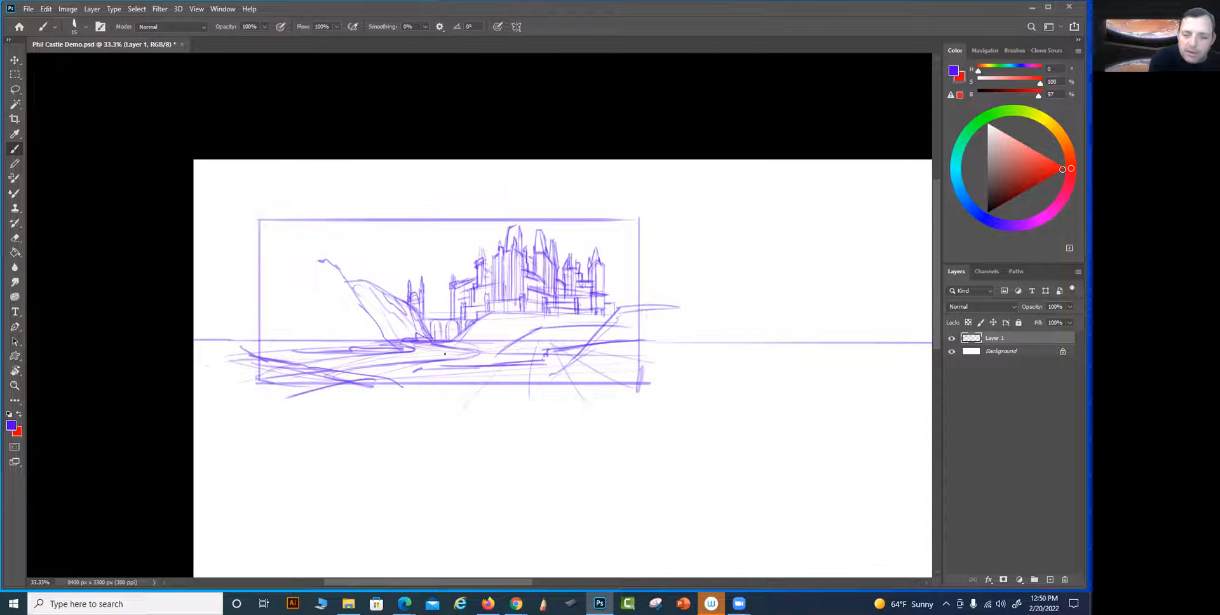
pyautogui.moveTo(346, 367); pyautogui.dragTo(367, 377)
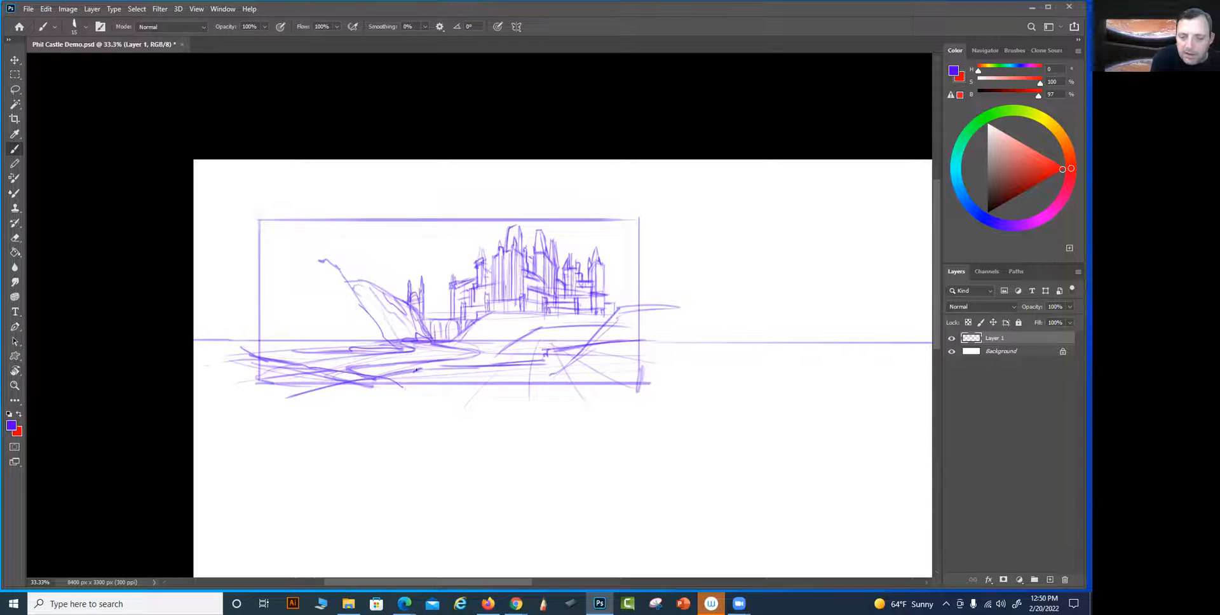
pyautogui.moveTo(423, 386); pyautogui.dragTo(455, 380)
pyautogui.moveTo(561, 367)
pyautogui.mouseDown()
pyautogui.moveTo(532, 389)
pyautogui.moveTo(551, 367)
pyautogui.moveTo(529, 389)
pyautogui.moveTo(536, 364)
pyautogui.moveTo(438, 367)
pyautogui.mouseUp()
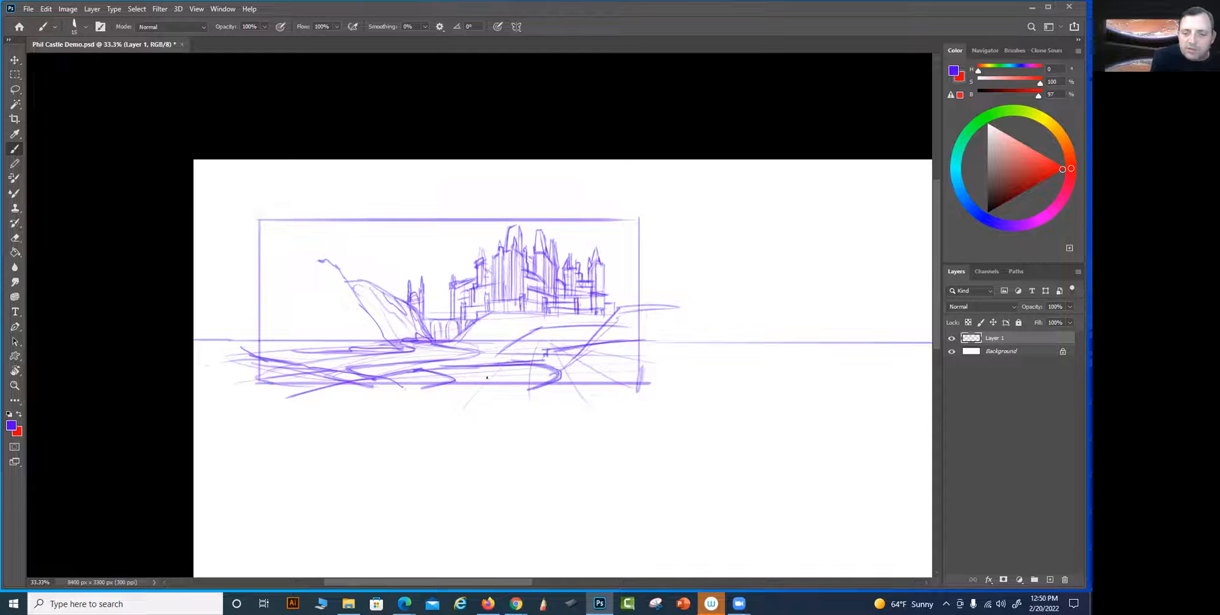
# Try additional angular and curved riverbank strokes across the foreground, then undo them
pyautogui.press('z')
pyautogui.moveTo(459, 394); pyautogui.dragTo(519, 351)
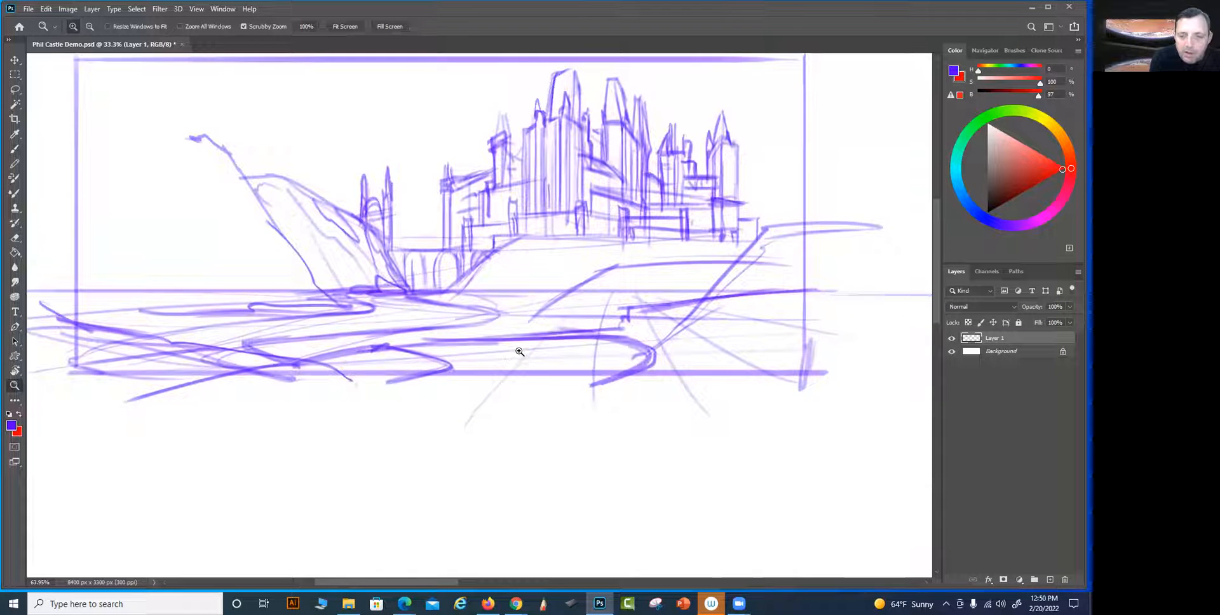
pyautogui.moveTo(527, 400)
pyautogui.mouseDown()
pyautogui.moveTo(545, 460)
pyautogui.moveTo(578, 400)
pyautogui.moveTo(499, 389)
pyautogui.mouseUp()
pyautogui.press('b')
pyautogui.moveTo(301, 411); pyautogui.dragTo(326, 389)
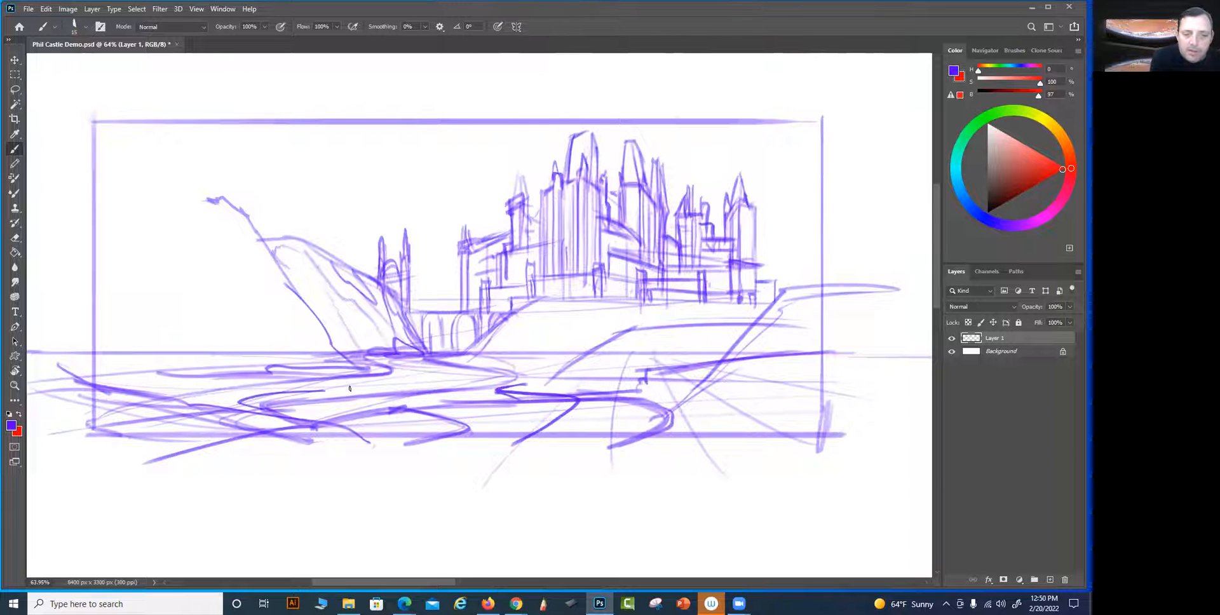
pyautogui.moveTo(420, 380); pyautogui.dragTo(451, 341)
pyautogui.hotkey('ctrl', 'z')
pyautogui.hotkey('ctrl', 'z')
pyautogui.hotkey('ctrl', 'z')
pyautogui.hotkey('ctrl', 'z')
pyautogui.hotkey('ctrl', 'z')
pyautogui.hotkey('ctrl', 'z')
pyautogui.moveTo(636, 498); pyautogui.dragTo(623, 522)
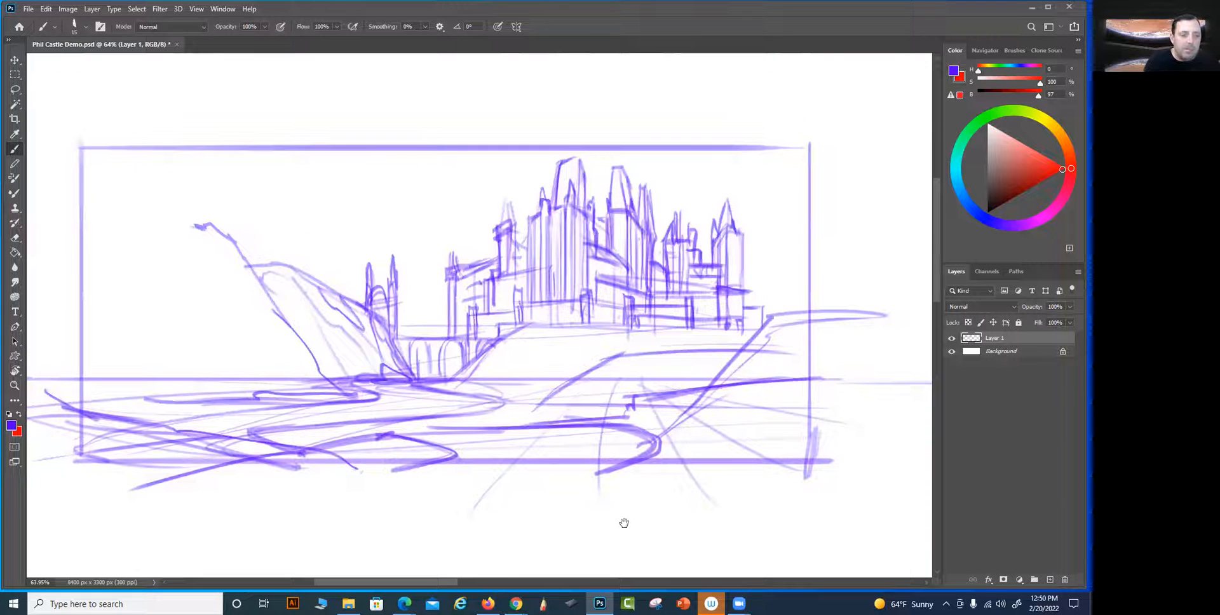
pyautogui.moveTo(388, 459); pyautogui.dragTo(423, 459)
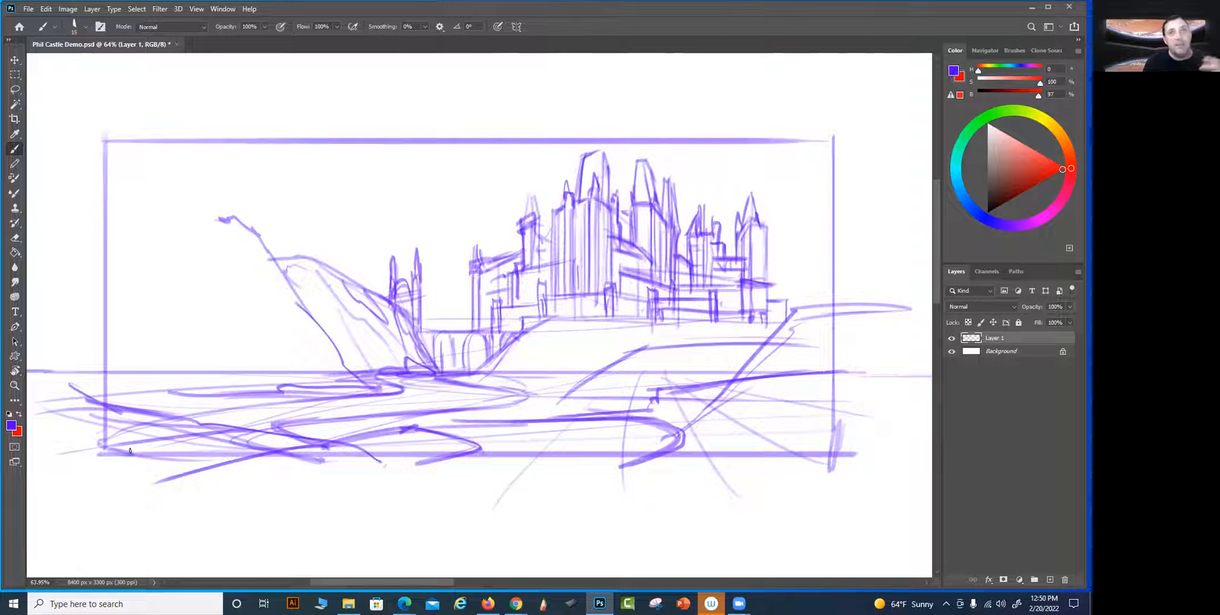
pyautogui.hotkey('ctrl', '-')
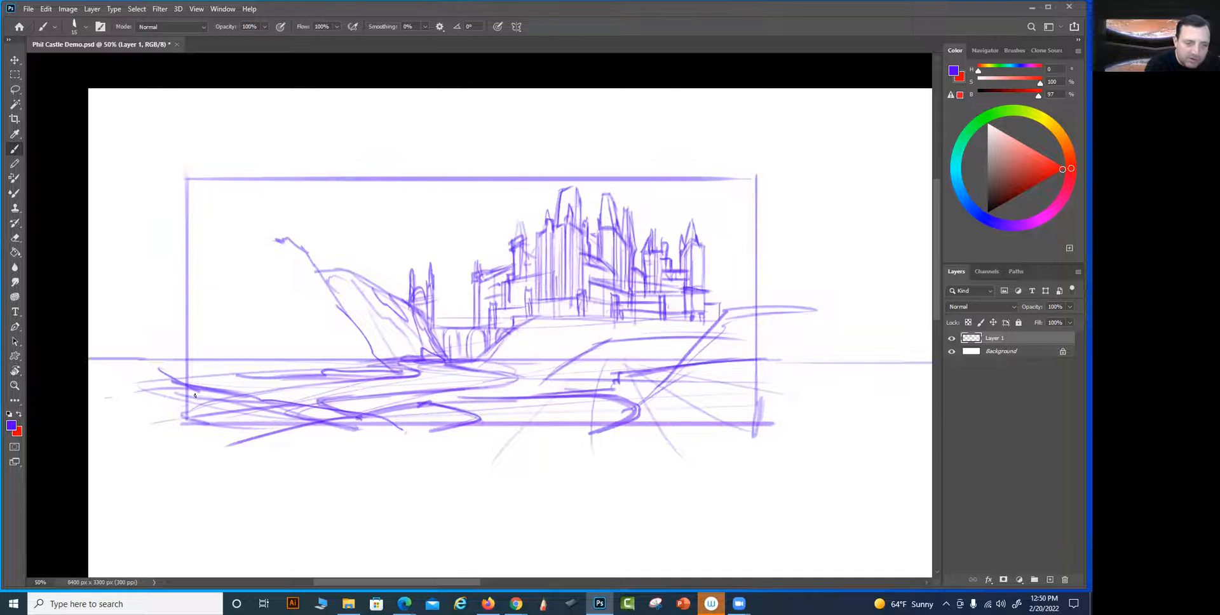
# Outline a tall, slightly leaning foreground tower with a ledged base inside the frame's left edge, and a faint vertical guide near its right edge
pyautogui.moveTo(190, 330); pyautogui.dragTo(221, 345)
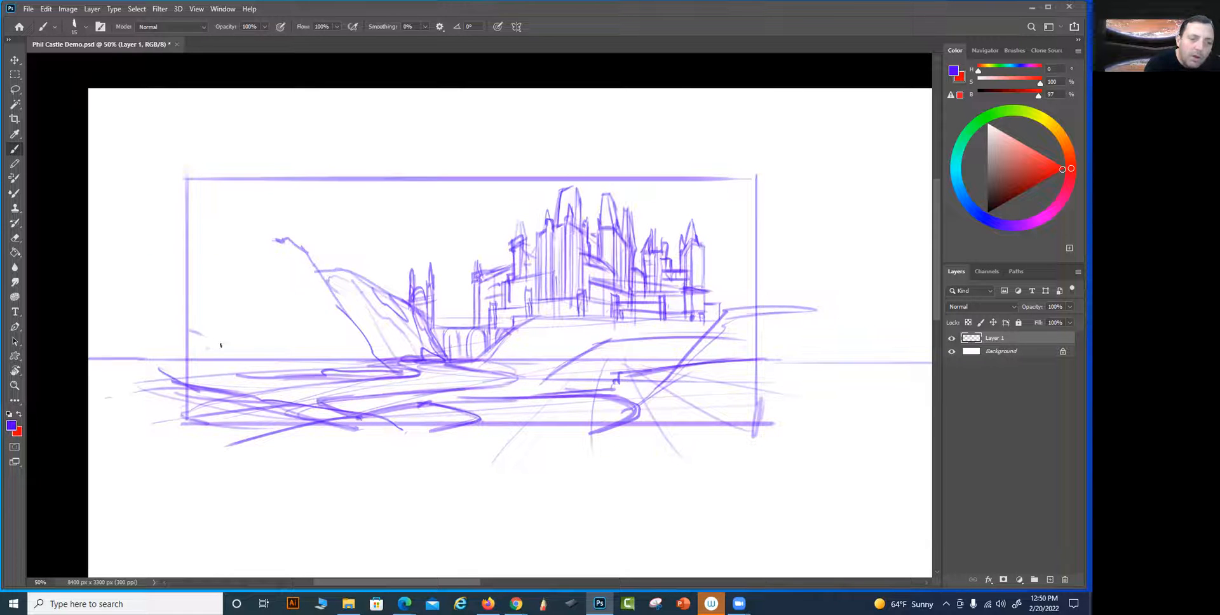
pyautogui.moveTo(661, 393); pyautogui.dragTo(665, 391)
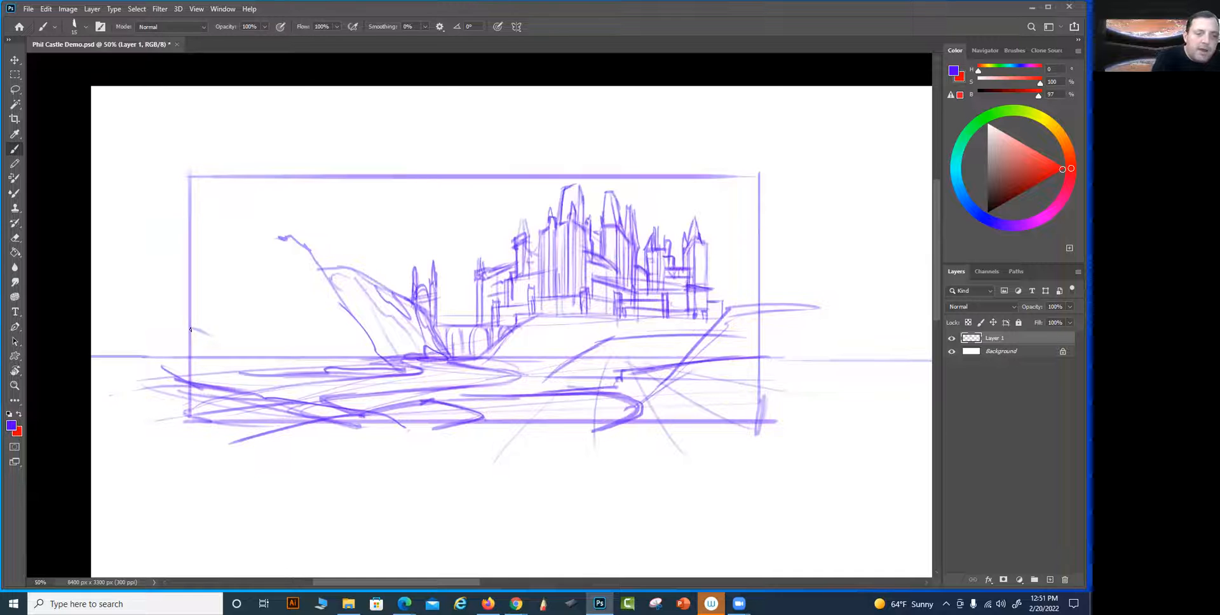
pyautogui.moveTo(238, 160); pyautogui.dragTo(226, 286)
pyautogui.moveTo(231, 228); pyautogui.dragTo(225, 353)
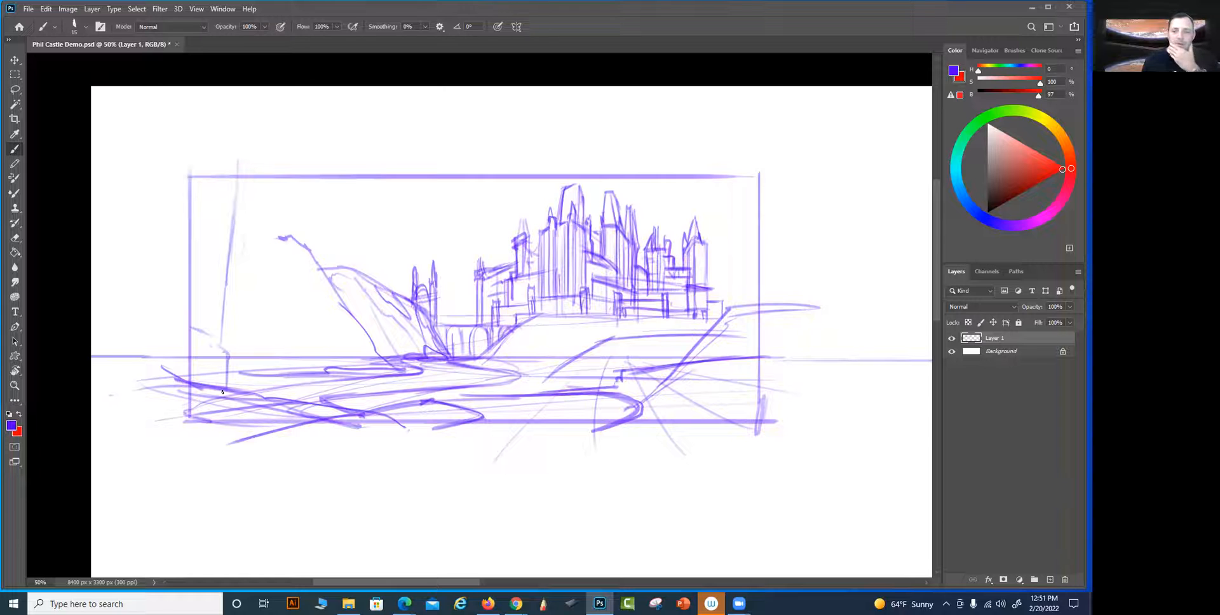
pyautogui.moveTo(738, 179); pyautogui.dragTo(746, 327)
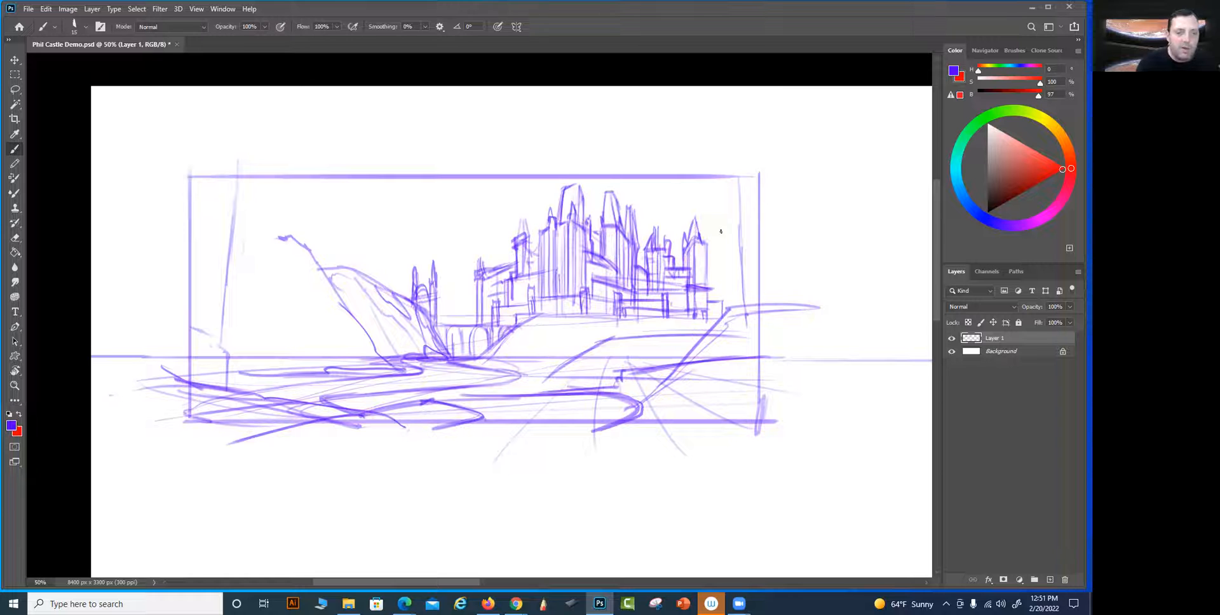
pyautogui.moveTo(183, 343)
pyautogui.mouseDown()
pyautogui.moveTo(225, 348)
pyautogui.moveTo(227, 390)
pyautogui.mouseUp()
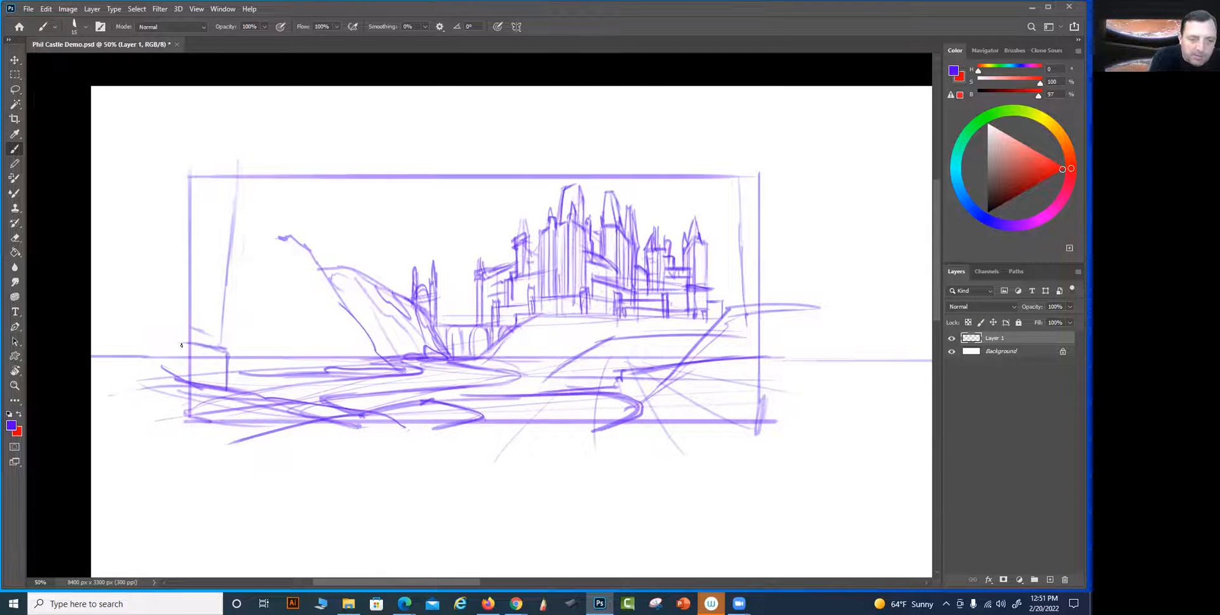
# Divide the foreground tower into stone courses with arched blocks, darken its inner edge, and sketch small rocks at its base
pyautogui.moveTo(201, 336)
pyautogui.mouseDown()
pyautogui.moveTo(221, 342)
pyautogui.moveTo(202, 321)
pyautogui.moveTo(202, 345)
pyautogui.mouseUp()
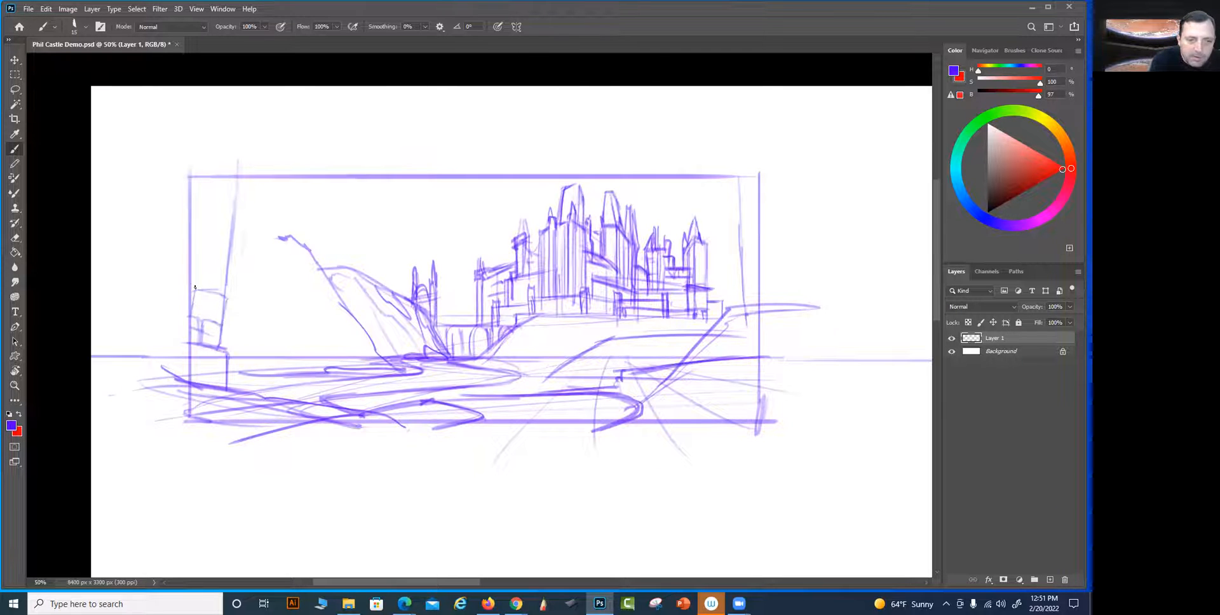
pyautogui.moveTo(217, 266)
pyautogui.mouseDown()
pyautogui.moveTo(218, 294)
pyautogui.moveTo(192, 283)
pyautogui.moveTo(193, 261)
pyautogui.moveTo(215, 283)
pyautogui.moveTo(219, 243)
pyautogui.moveTo(194, 234)
pyautogui.mouseUp()
pyautogui.moveTo(191, 192); pyautogui.dragTo(232, 209)
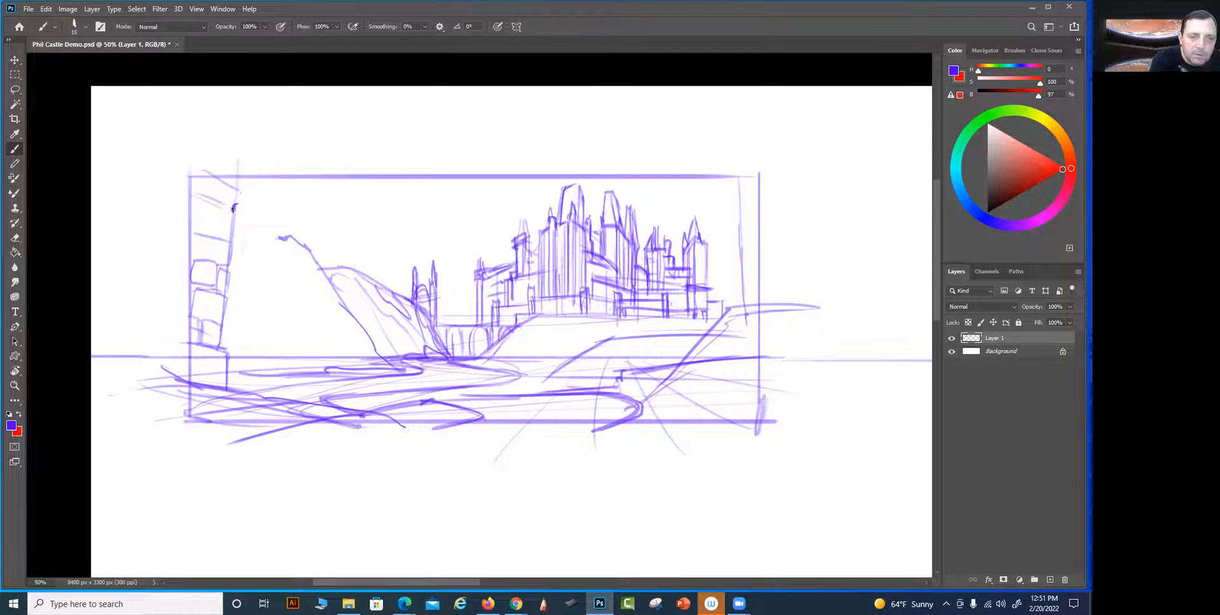
pyautogui.moveTo(227, 248); pyautogui.dragTo(223, 301)
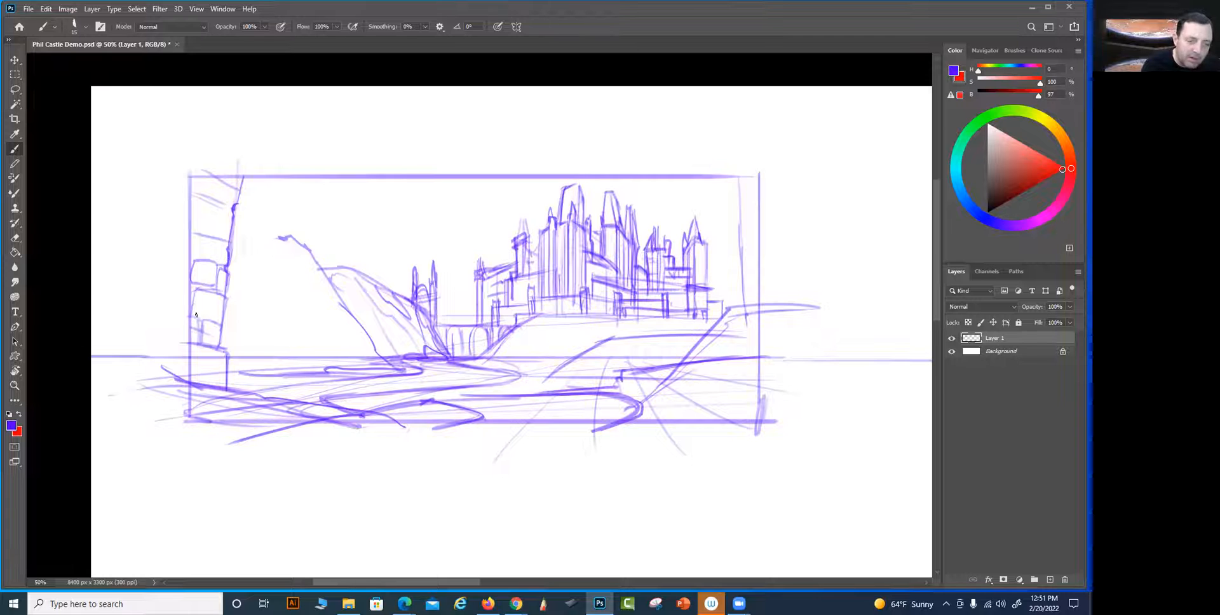
pyautogui.moveTo(229, 375)
pyautogui.mouseDown()
pyautogui.moveTo(240, 385)
pyautogui.moveTo(214, 389)
pyautogui.moveTo(235, 381)
pyautogui.mouseUp()
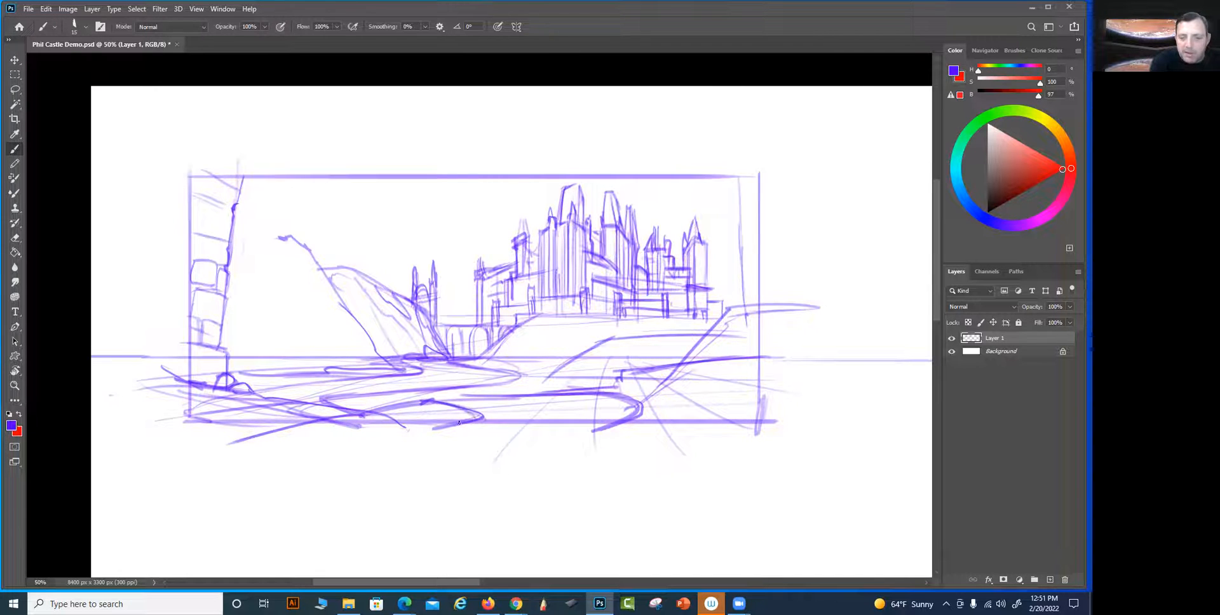
# Extend the frame downward with a lower bottom border, reshape the foreground bank across it, and clear much of the old border
pyautogui.moveTo(438, 425)
pyautogui.mouseDown()
pyautogui.moveTo(305, 432)
pyautogui.moveTo(246, 452)
pyautogui.moveTo(188, 445)
pyautogui.mouseUp()
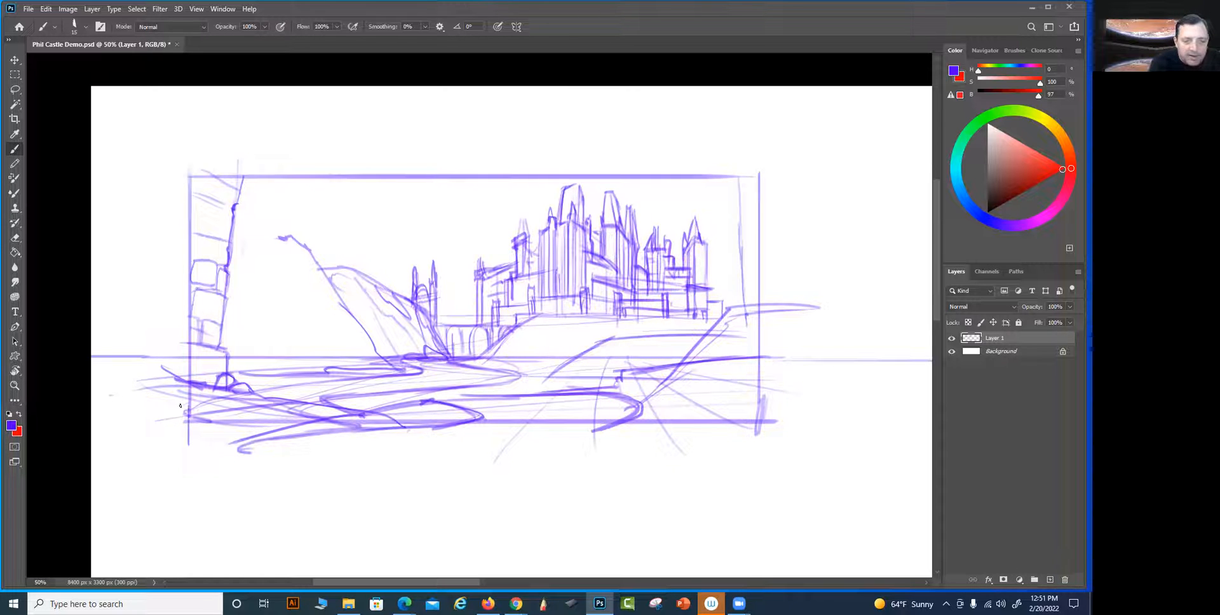
pyautogui.press('shift')
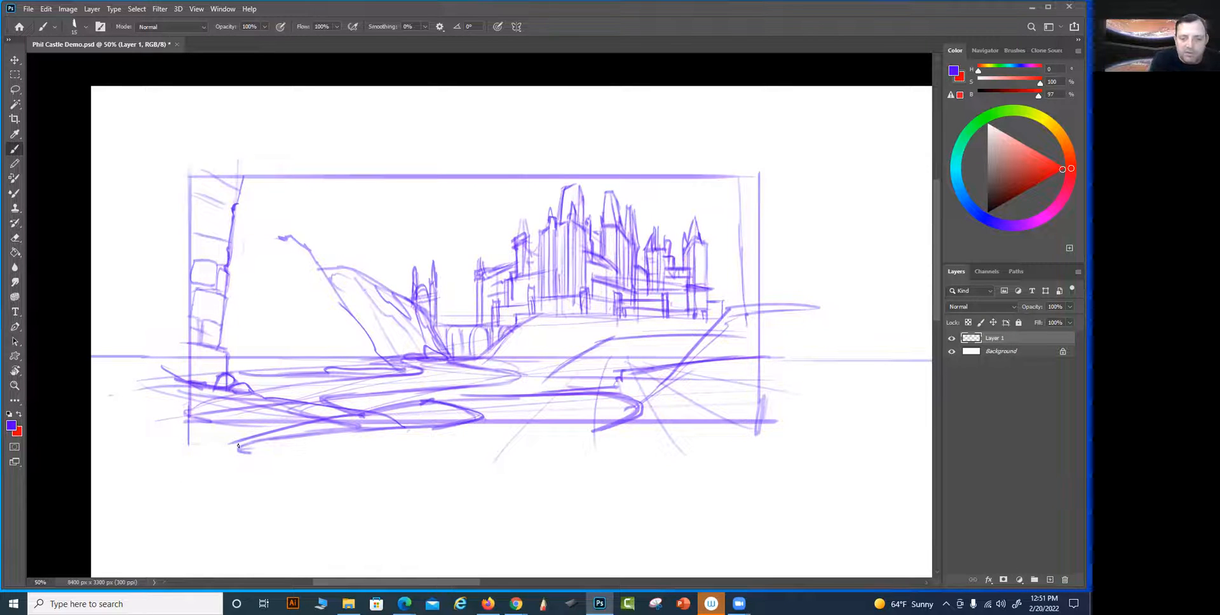
pyautogui.moveTo(257, 449); pyautogui.dragTo(802, 448)
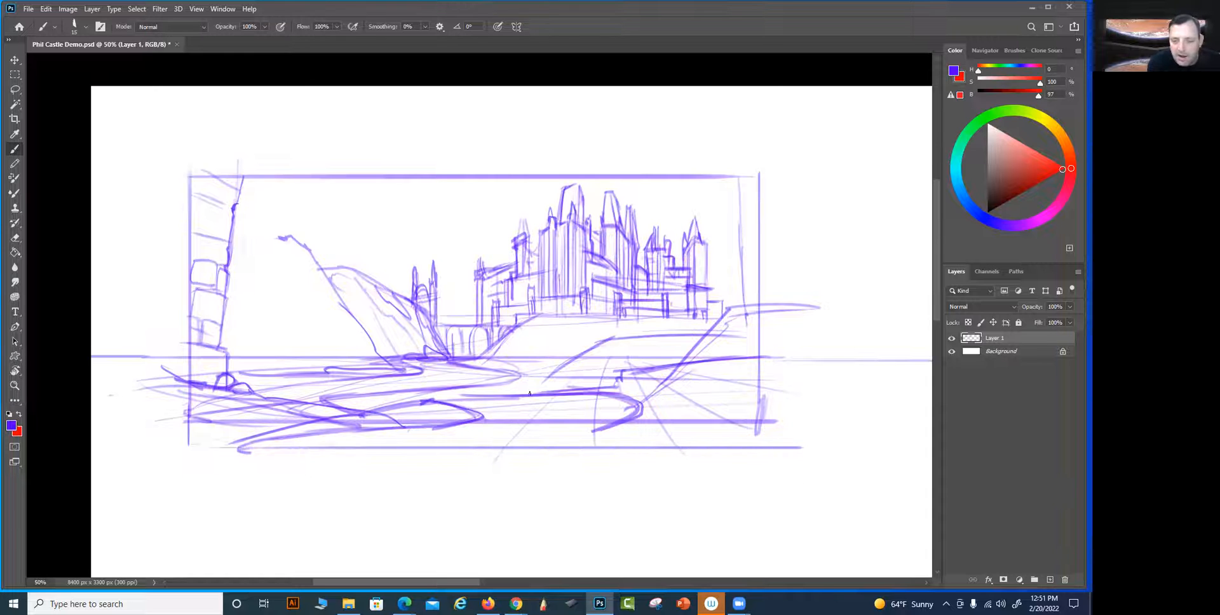
pyautogui.moveTo(499, 422); pyautogui.dragTo(614, 417)
pyautogui.moveTo(419, 422); pyautogui.dragTo(181, 432)
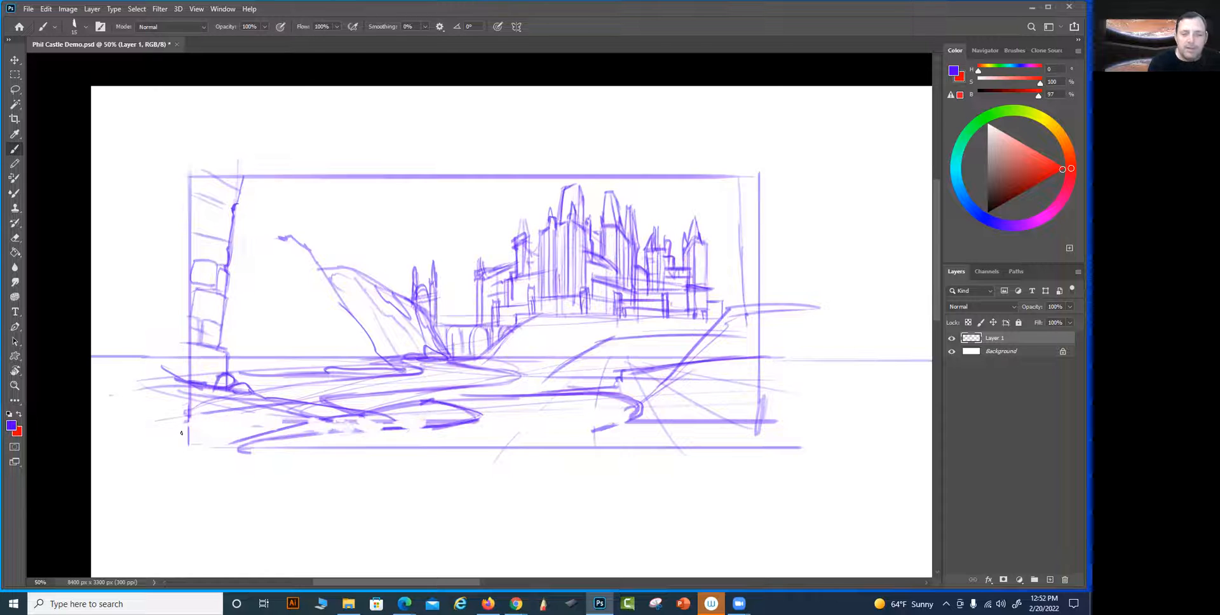
# Clear the lower-left bank lines and sketch a pointed rock, a rounded boulder and small jagged rocks in the foreground
pyautogui.moveTo(389, 429)
pyautogui.mouseDown()
pyautogui.moveTo(424, 428)
pyautogui.moveTo(389, 426)
pyautogui.mouseUp()
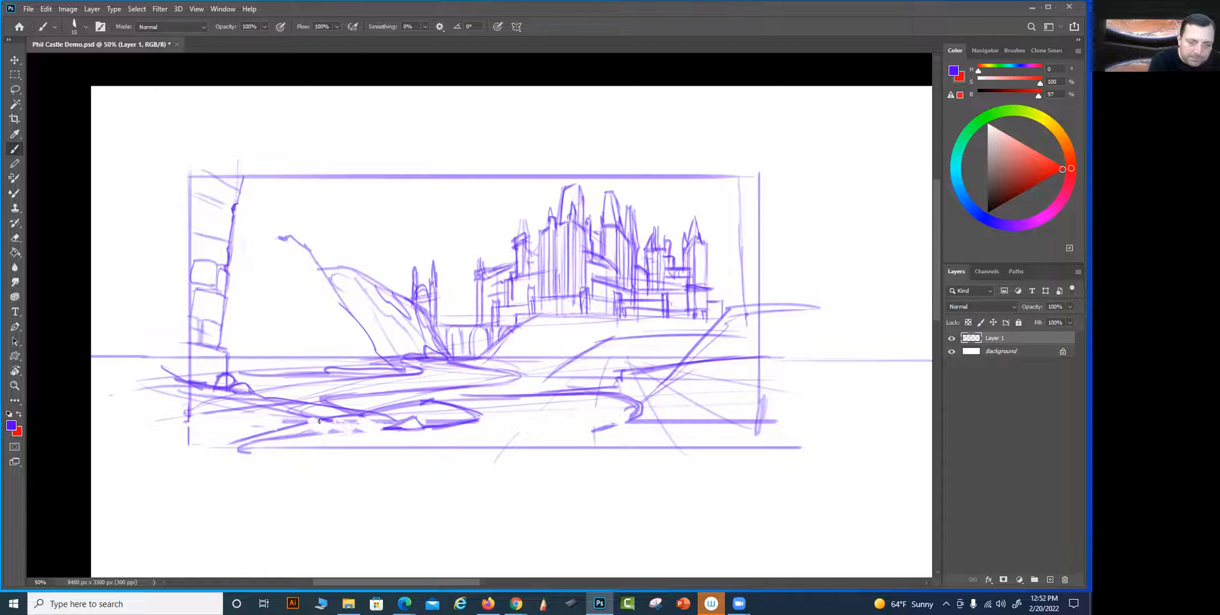
pyautogui.moveTo(313, 444)
pyautogui.mouseDown()
pyautogui.moveTo(338, 428)
pyautogui.moveTo(264, 442)
pyautogui.moveTo(355, 416)
pyautogui.mouseUp()
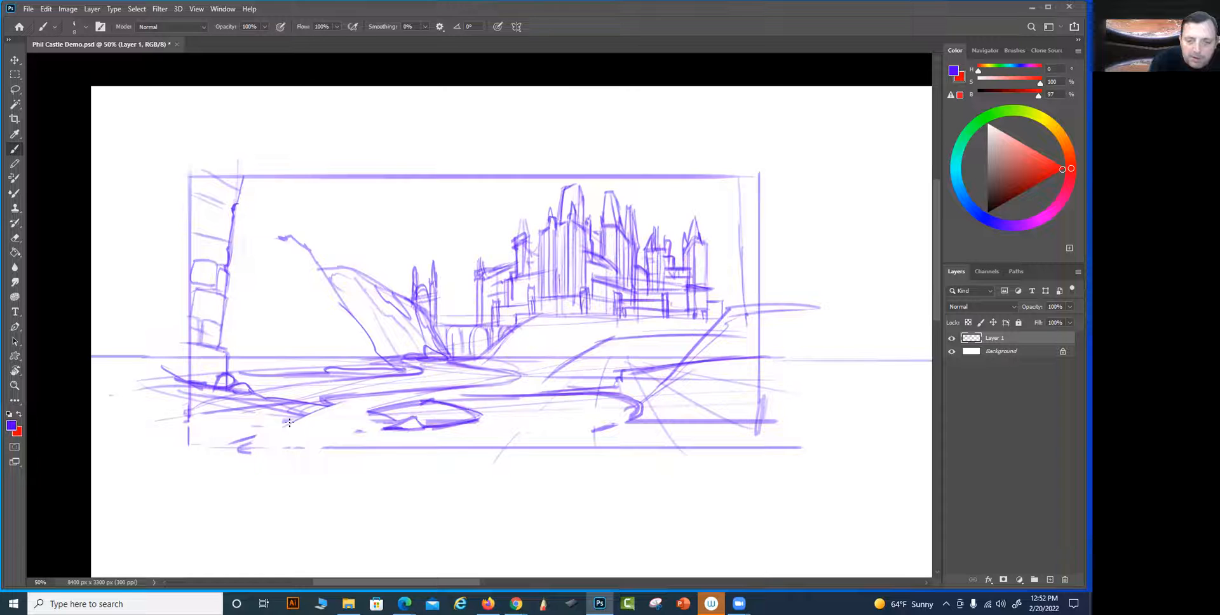
pyautogui.moveTo(332, 441); pyautogui.dragTo(356, 405)
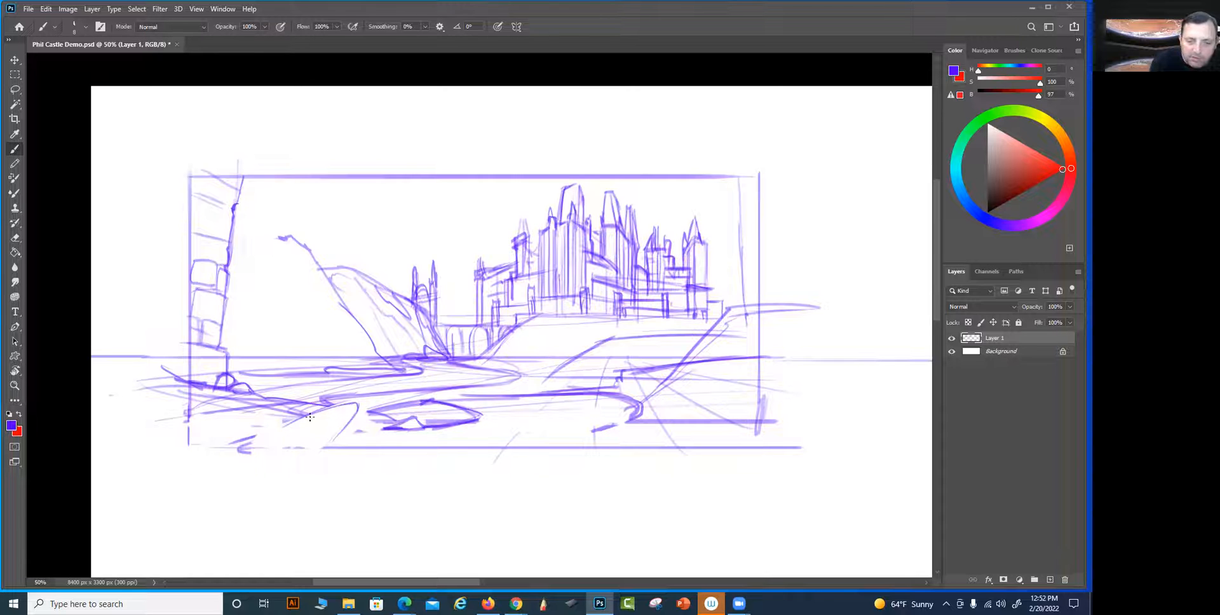
pyautogui.moveTo(280, 436)
pyautogui.mouseDown()
pyautogui.moveTo(237, 452)
pyautogui.moveTo(323, 413)
pyautogui.moveTo(352, 440)
pyautogui.mouseUp()
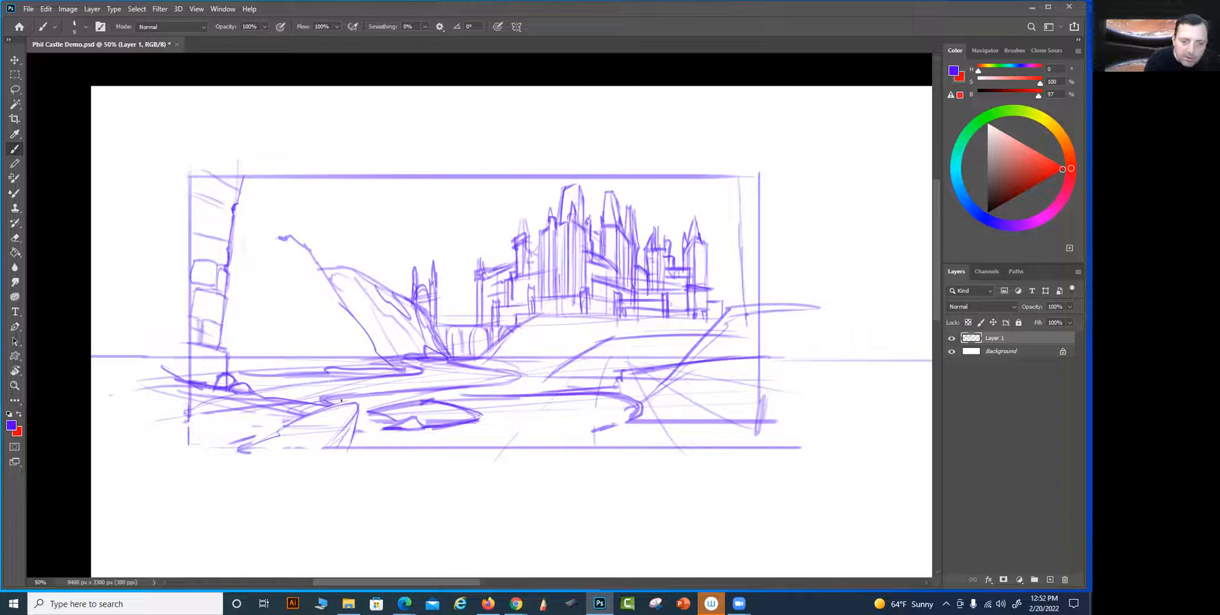
pyautogui.moveTo(239, 445)
pyautogui.mouseDown()
pyautogui.moveTo(263, 439)
pyautogui.moveTo(222, 421)
pyautogui.moveTo(200, 441)
pyautogui.moveTo(242, 438)
pyautogui.moveTo(234, 420)
pyautogui.moveTo(267, 424)
pyautogui.mouseUp()
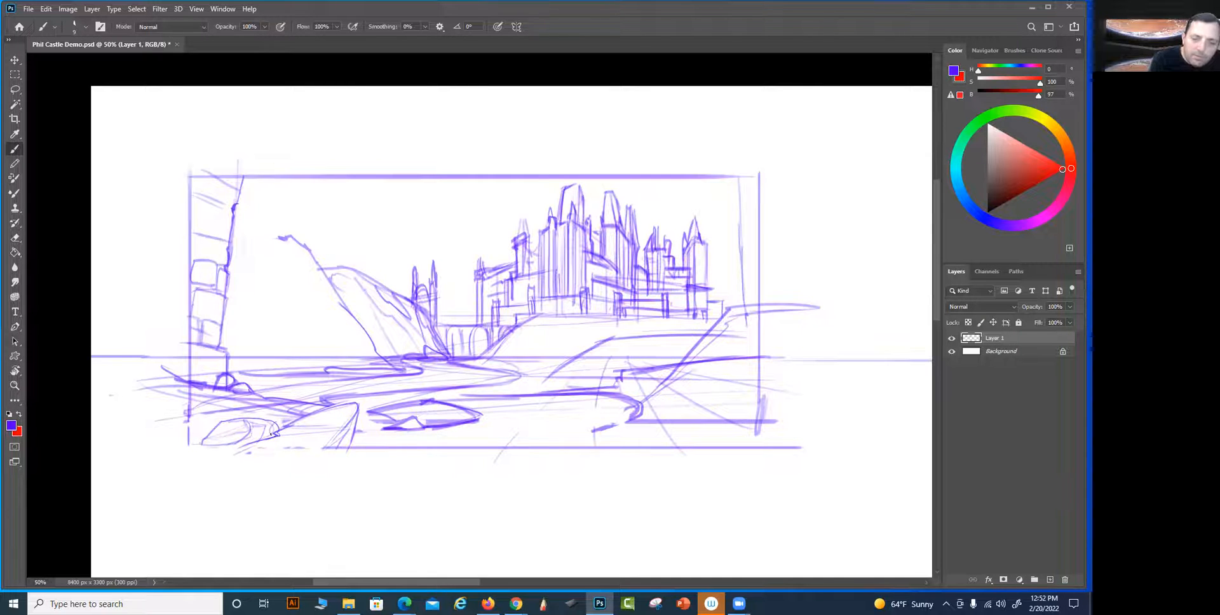
pyautogui.moveTo(354, 401); pyautogui.dragTo(313, 460)
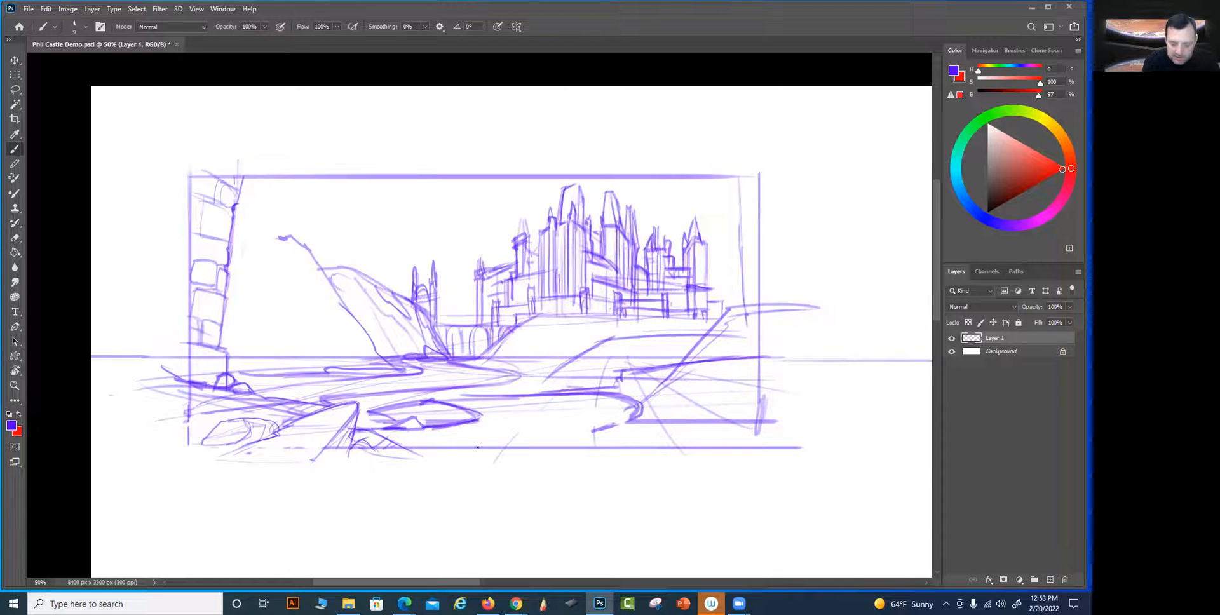
# Lasso the foreground rocks, move them up toward the frame's left edge, merge the sketch layer into the Background, and deselect
pyautogui.press('l')
pyautogui.moveTo(359, 404)
pyautogui.mouseDown()
pyautogui.moveTo(282, 436)
pyautogui.moveTo(242, 422)
pyautogui.moveTo(202, 456)
pyautogui.moveTo(420, 477)
pyautogui.moveTo(436, 464)
pyautogui.moveTo(416, 449)
pyautogui.moveTo(305, 450)
pyautogui.mouseUp()
pyautogui.press('v')
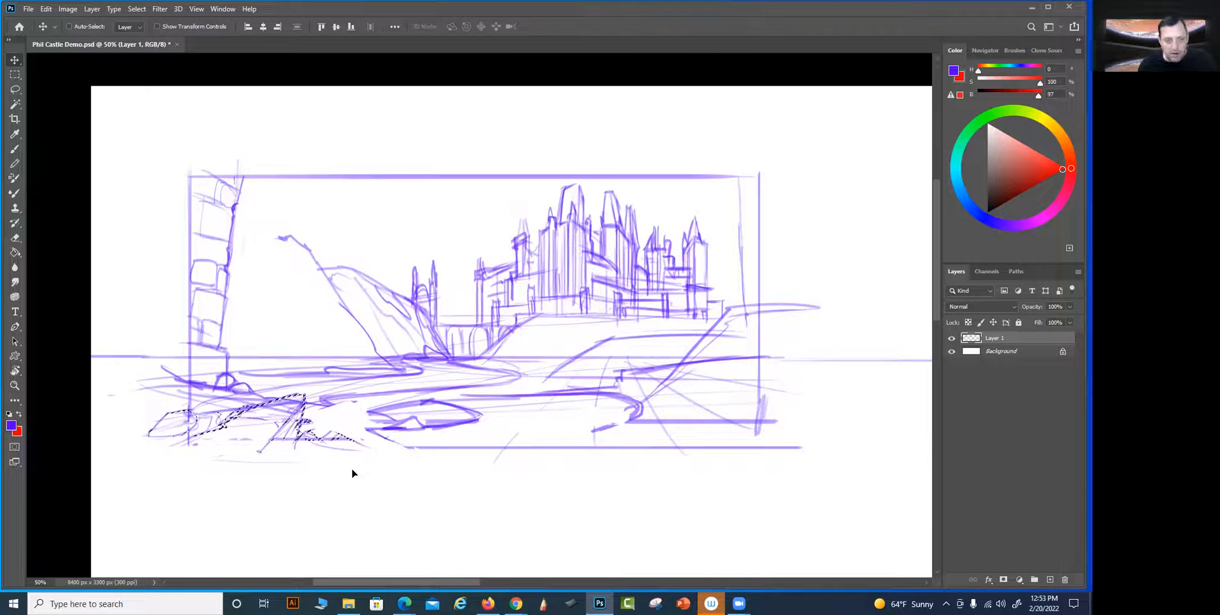
pyautogui.hotkey('ctrl', 'e')
pyautogui.hotkey('ctrl', 'd')
# Try erasing the overlapping lines inside the moved pointed rock with a reduced Eraser size, then undo the stroke
pyautogui.press('e')
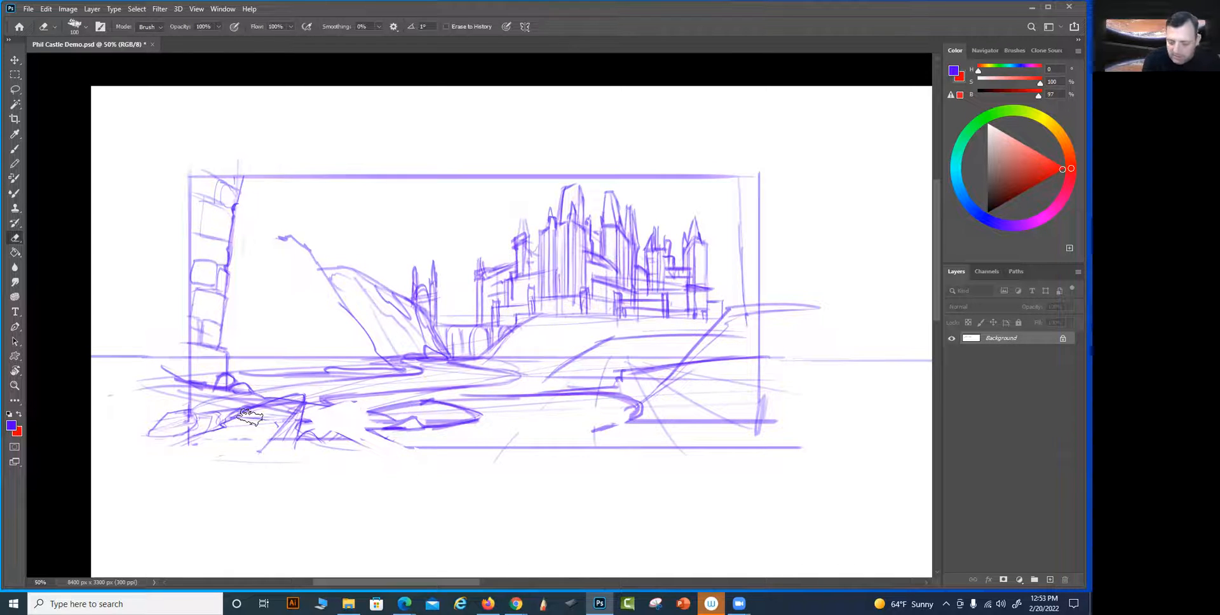
pyautogui.press('[')
pyautogui.press('[')
pyautogui.press('[')
pyautogui.press('[')
pyautogui.press('[')
pyautogui.press('[')
pyautogui.press('[')
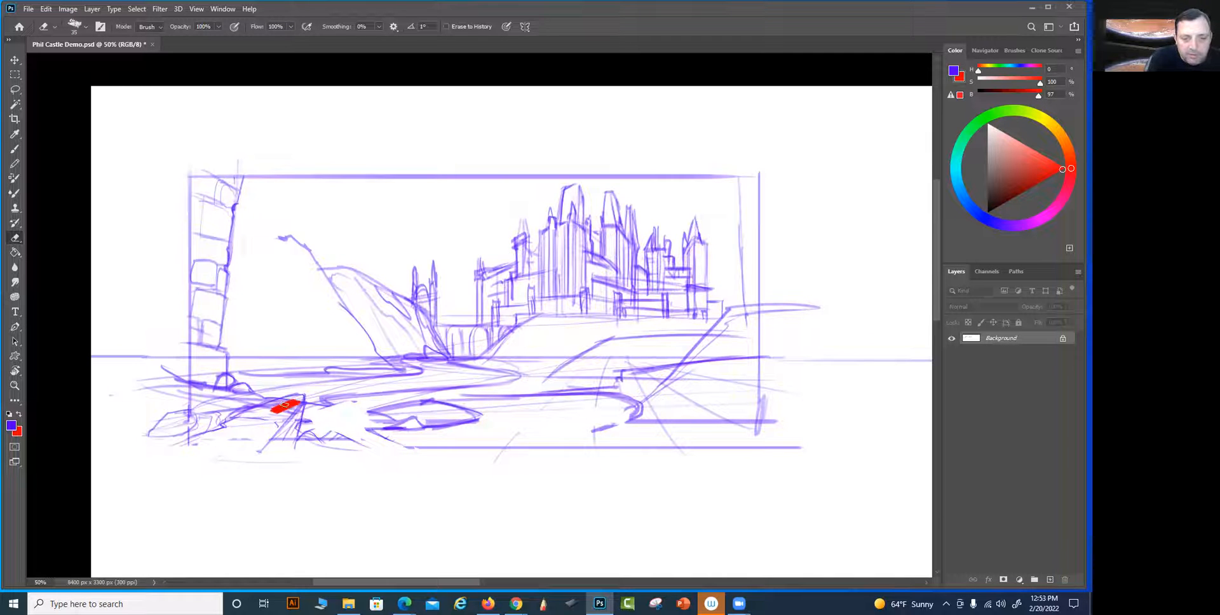
pyautogui.hotkey('ctrl', 'z')
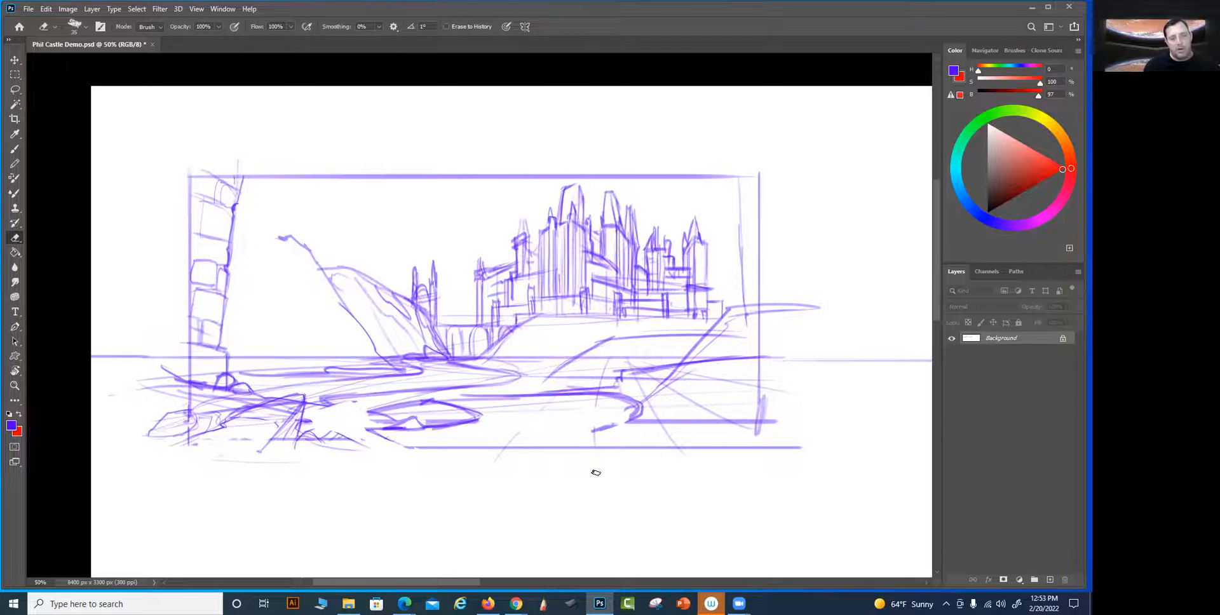
# Paint over the overlapping lines inside the moved pointed rock in white with the brush enlarged to 30
pyautogui.press('b')
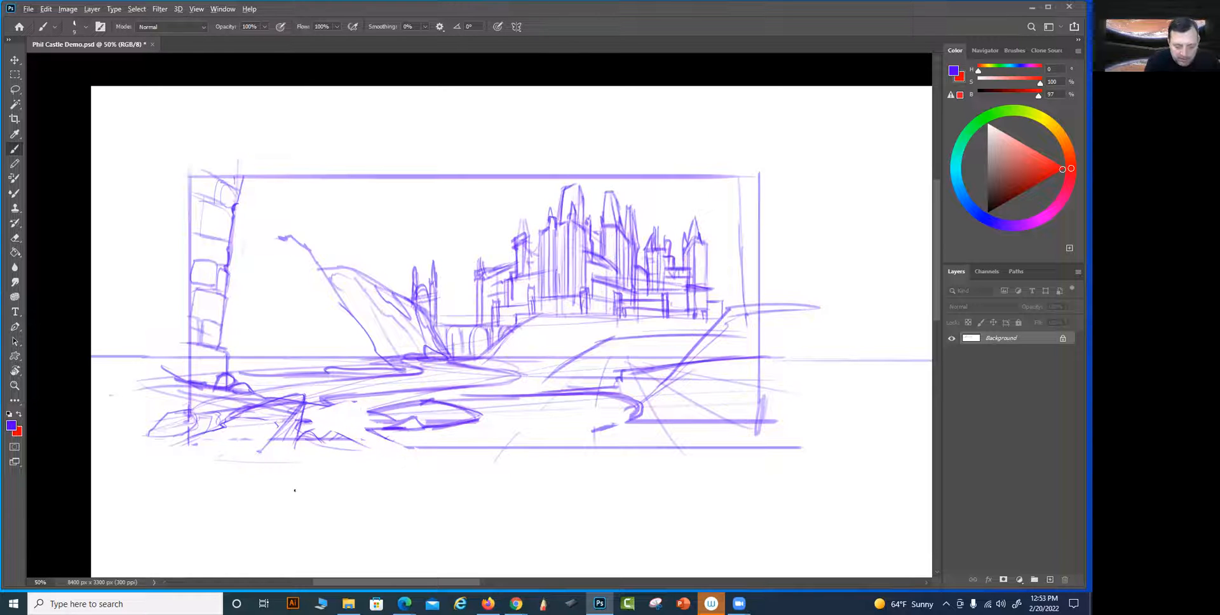
pyautogui.press('x')
pyautogui.keyDown('alt'); pyautogui.click(321, 468); pyautogui.keyUp('alt')
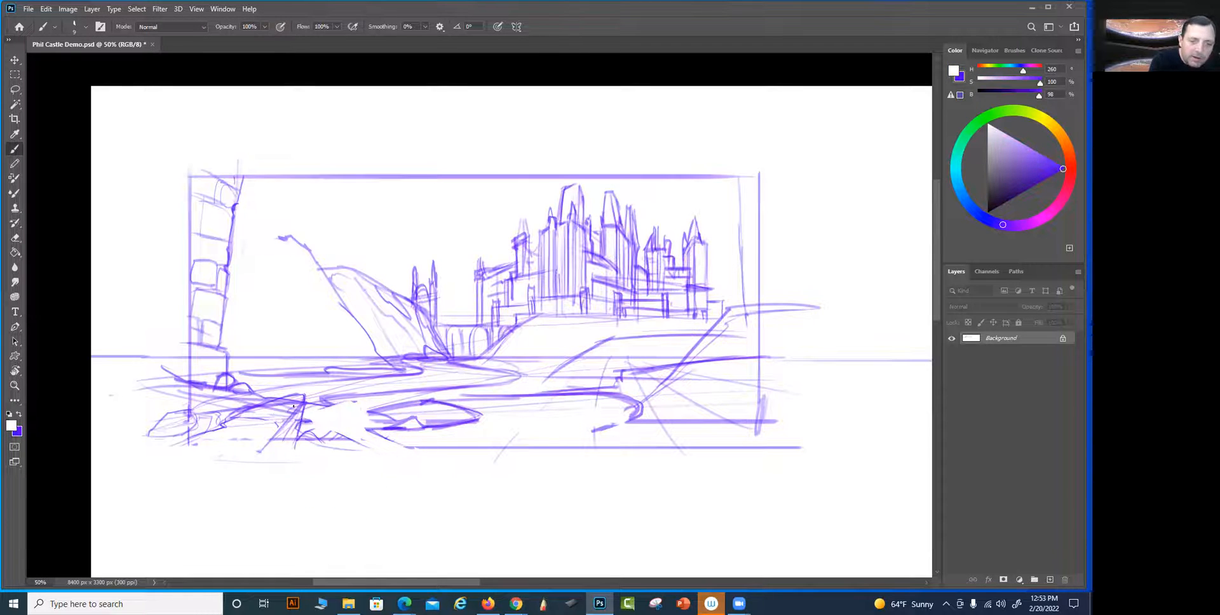
pyautogui.press(']')
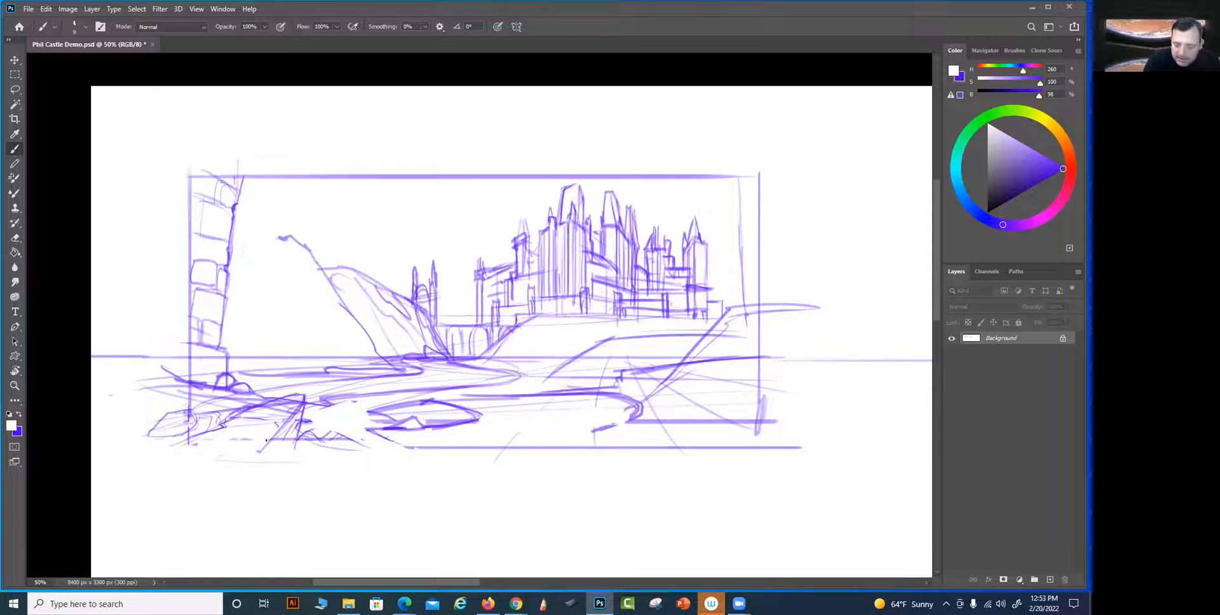
pyautogui.press(']')
pyautogui.moveTo(287, 404)
pyautogui.mouseDown()
pyautogui.moveTo(260, 415)
pyautogui.moveTo(291, 411)
pyautogui.mouseUp()
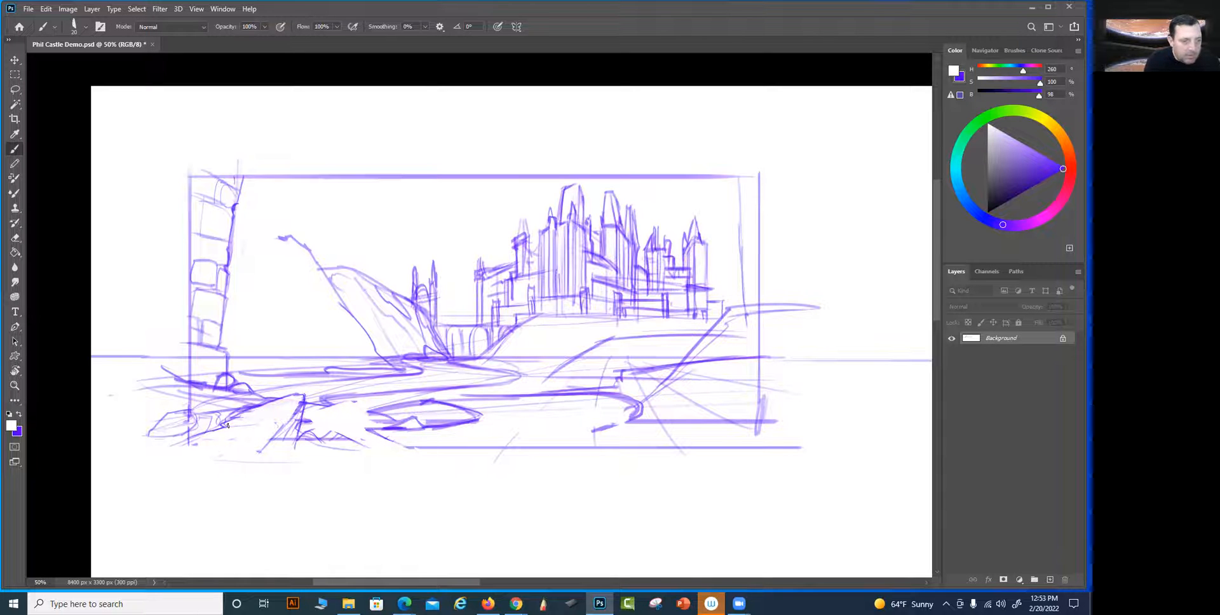
# Strengthen the foreground rock and boulder outlines in purple, add rock shading, and redraw the frame's lower-left corner and bottom border
pyautogui.press('x')
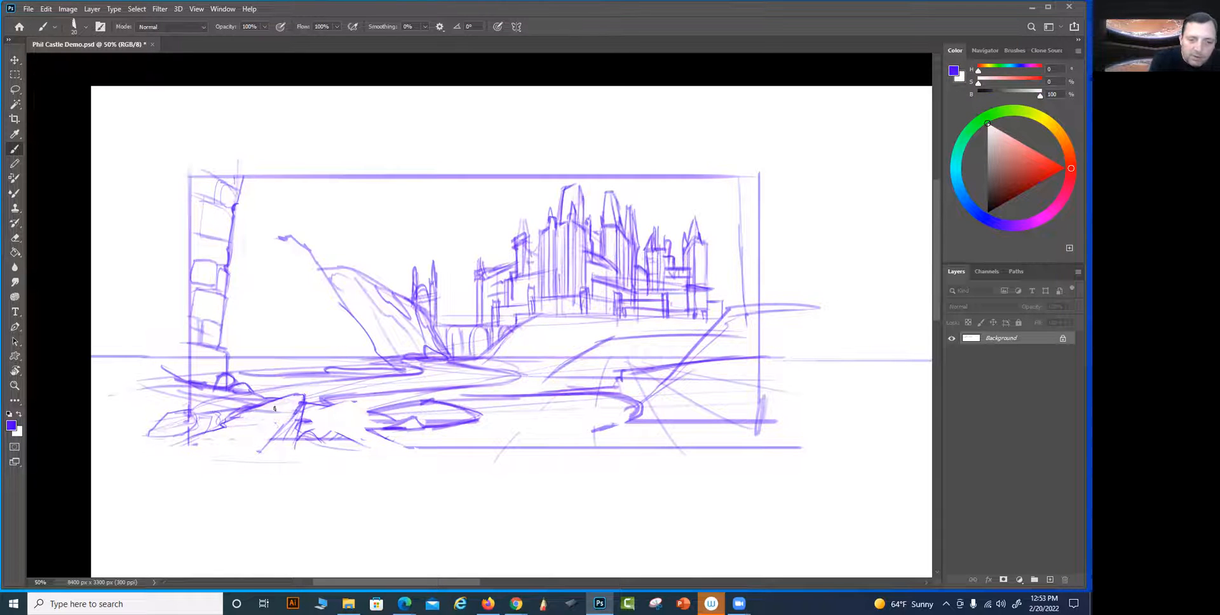
pyautogui.moveTo(224, 427)
pyautogui.mouseDown()
pyautogui.moveTo(207, 431)
pyautogui.moveTo(203, 402)
pyautogui.moveTo(248, 408)
pyautogui.moveTo(309, 392)
pyautogui.moveTo(254, 460)
pyautogui.mouseUp()
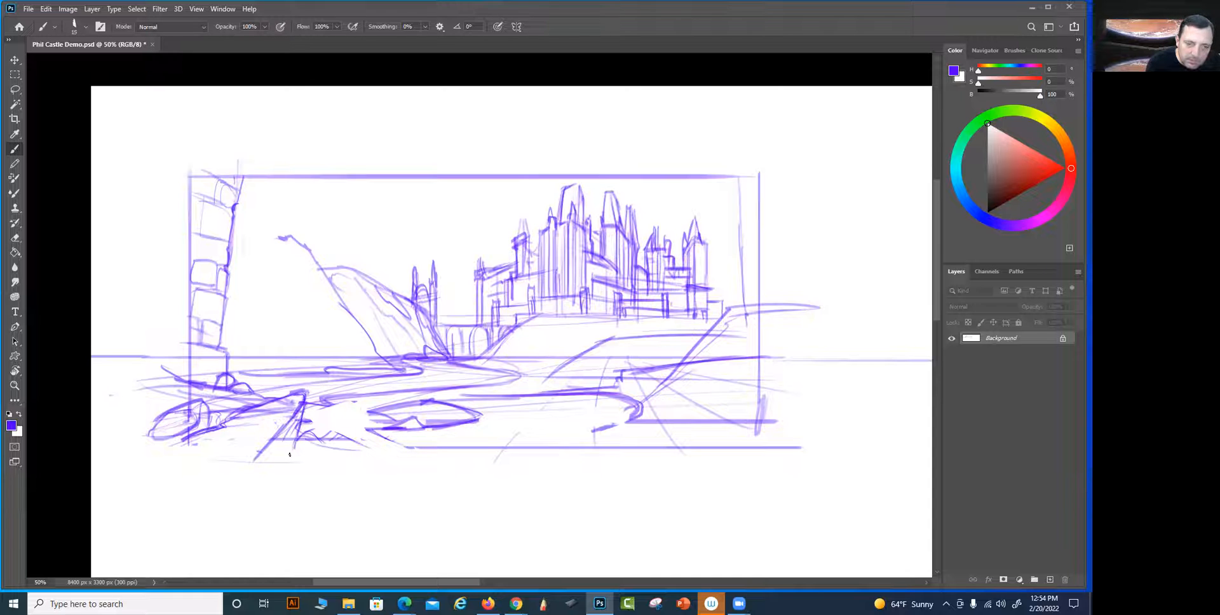
pyautogui.moveTo(310, 421); pyautogui.dragTo(362, 443)
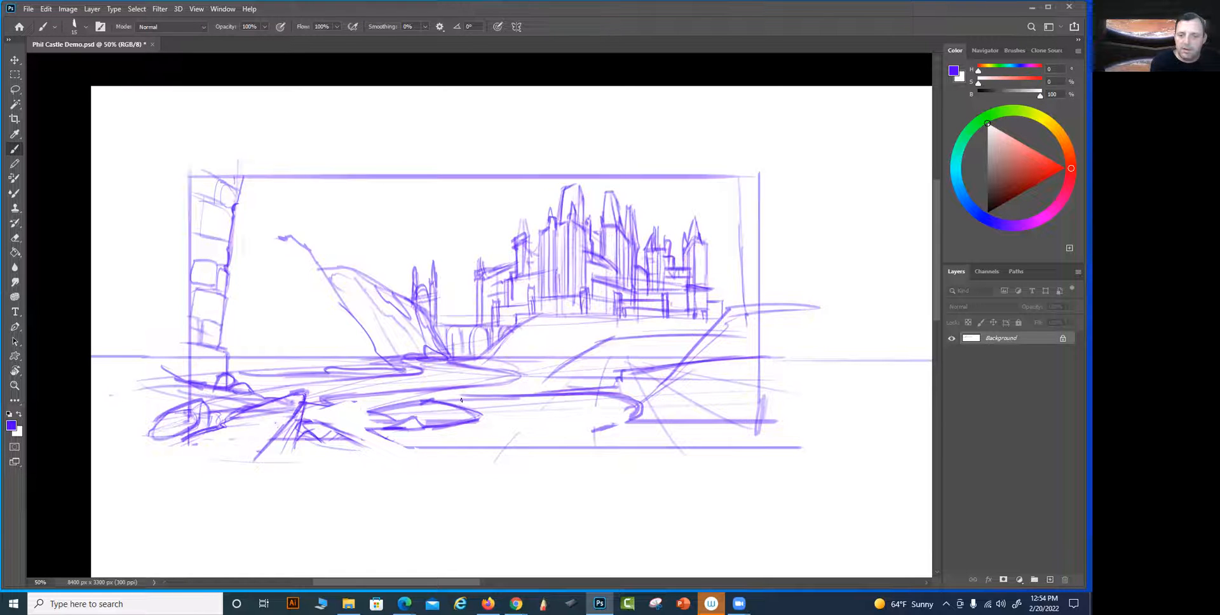
pyautogui.moveTo(393, 427)
pyautogui.mouseDown()
pyautogui.moveTo(364, 436)
pyautogui.moveTo(410, 429)
pyautogui.moveTo(322, 444)
pyautogui.mouseUp()
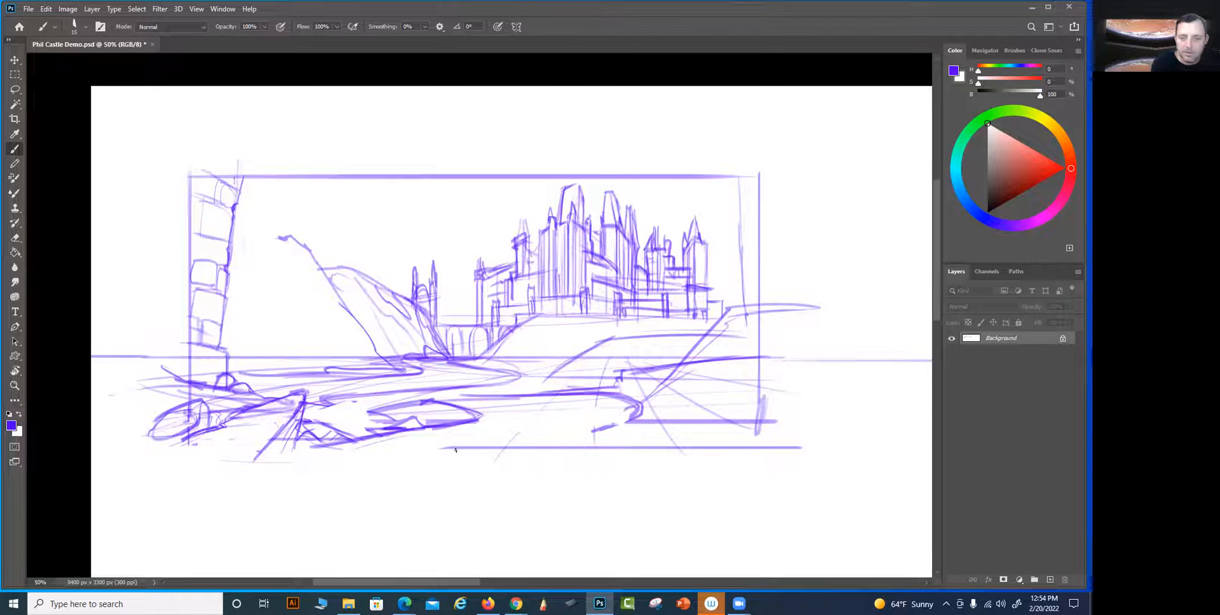
pyautogui.press('shift')
pyautogui.moveTo(190, 421)
pyautogui.mouseDown()
pyautogui.moveTo(190, 449)
pyautogui.moveTo(208, 449)
pyautogui.mouseUp()
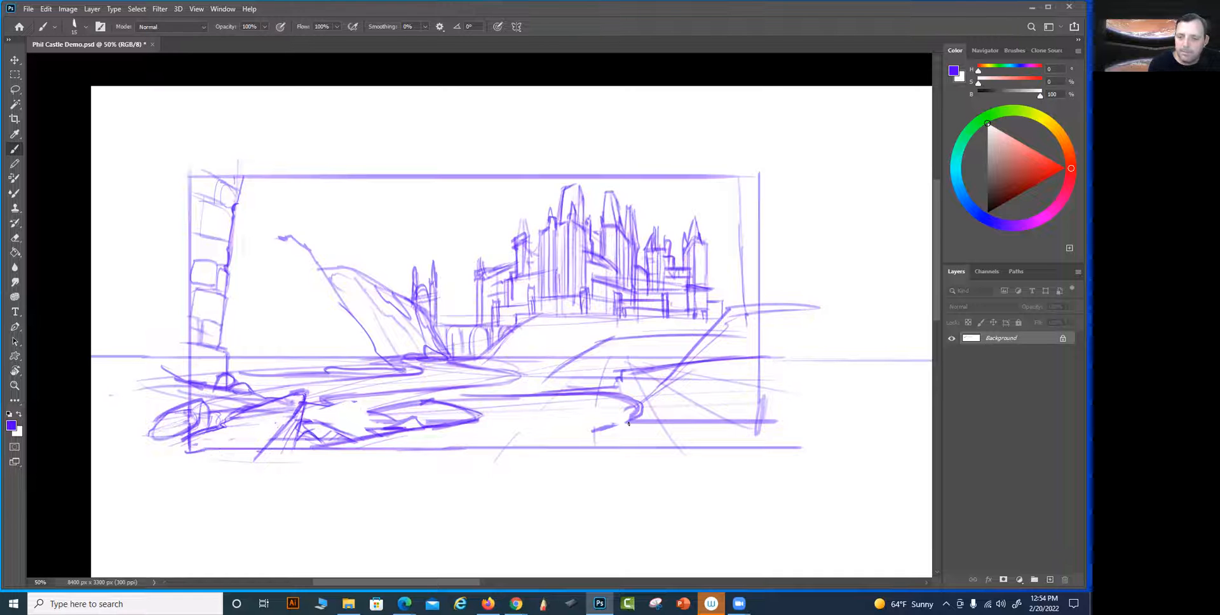
# Replace the central foreground land tongue with a shoreline running from the rocks to the riverbank on the right
pyautogui.moveTo(447, 406); pyautogui.dragTo(602, 394)
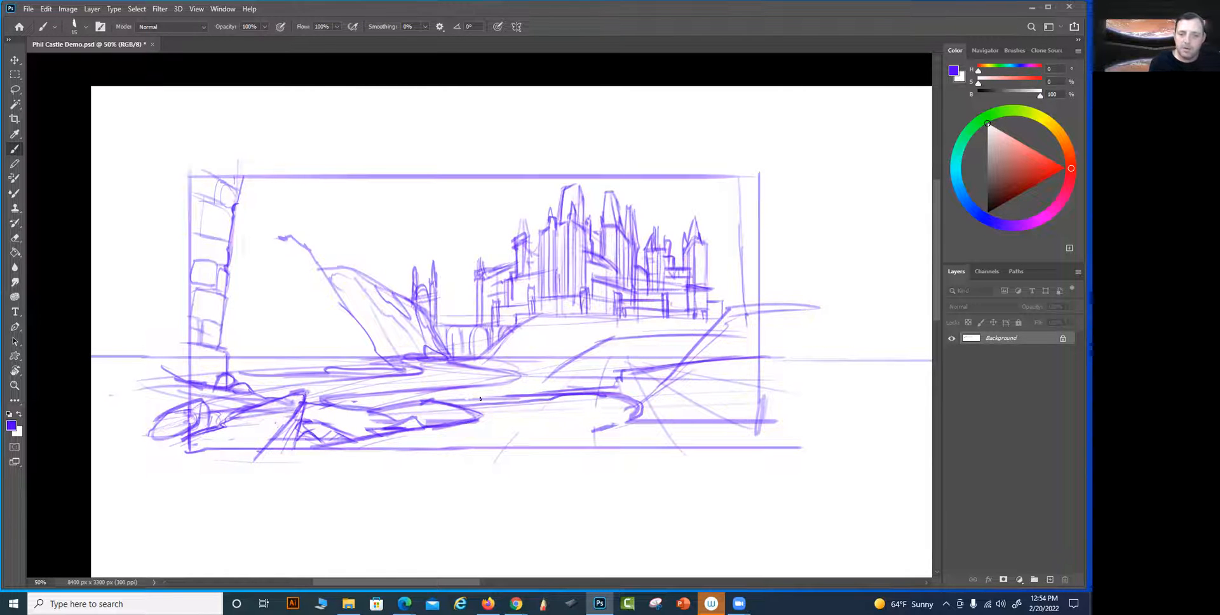
pyautogui.moveTo(416, 404)
pyautogui.mouseDown()
pyautogui.moveTo(376, 411)
pyautogui.moveTo(445, 403)
pyautogui.moveTo(424, 426)
pyautogui.moveTo(427, 407)
pyautogui.moveTo(414, 410)
pyautogui.mouseUp()
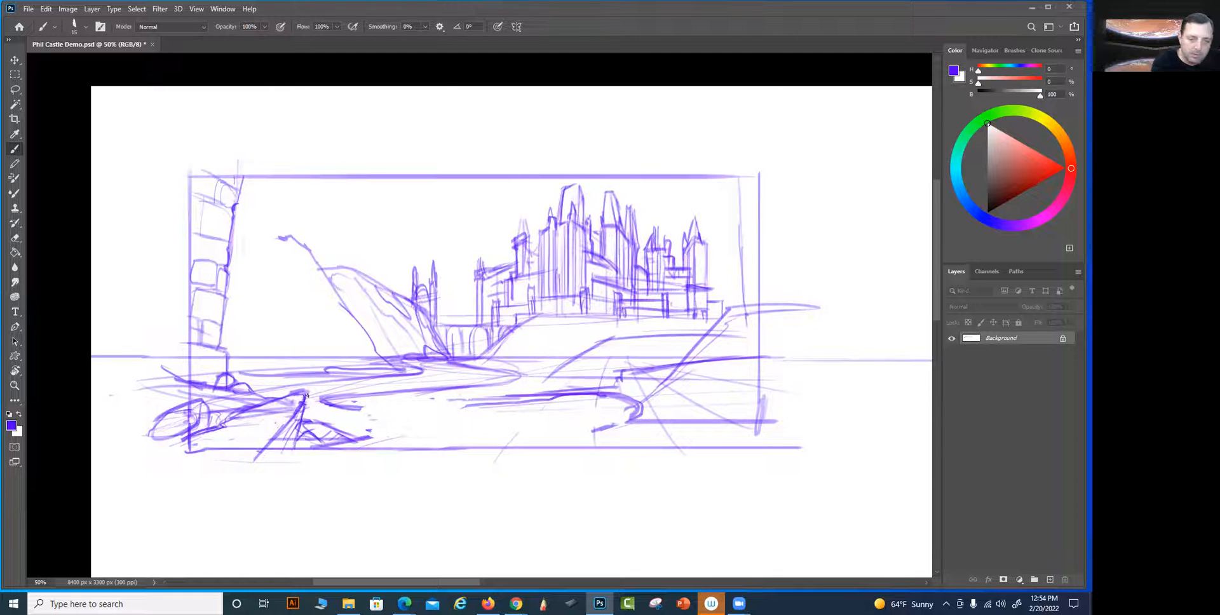
pyautogui.moveTo(328, 401)
pyautogui.mouseDown()
pyautogui.moveTo(423, 412)
pyautogui.moveTo(503, 403)
pyautogui.mouseUp()
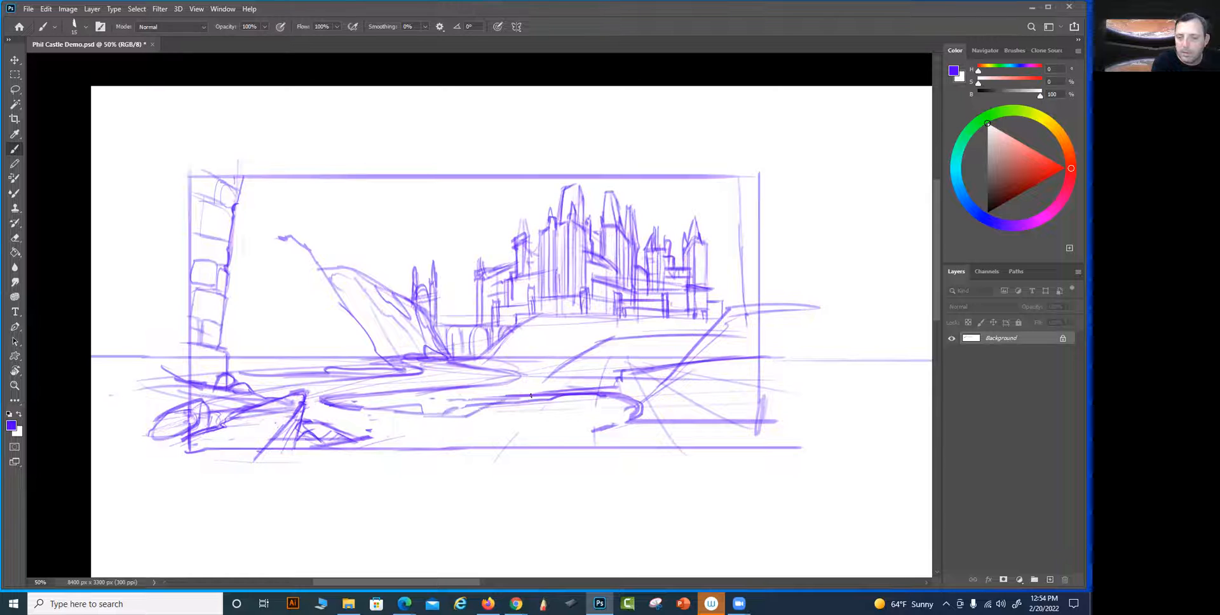
# Rework the foreground shoreline with a curved bank tongue beside the pointed rock and line its edge with small boulders
pyautogui.moveTo(356, 443); pyautogui.dragTo(494, 405)
pyautogui.moveTo(355, 412)
pyautogui.mouseDown()
pyautogui.moveTo(463, 423)
pyautogui.moveTo(458, 436)
pyautogui.moveTo(397, 430)
pyautogui.moveTo(450, 431)
pyautogui.moveTo(340, 463)
pyautogui.mouseUp()
pyautogui.moveTo(402, 427); pyautogui.dragTo(464, 432)
pyautogui.hotkey('ctrl', 'z')
pyautogui.hotkey('ctrl', 'z')
pyautogui.hotkey('ctrl', 'z')
pyautogui.moveTo(446, 420); pyautogui.dragTo(534, 406)
pyautogui.moveTo(534, 401); pyautogui.dragTo(409, 421)
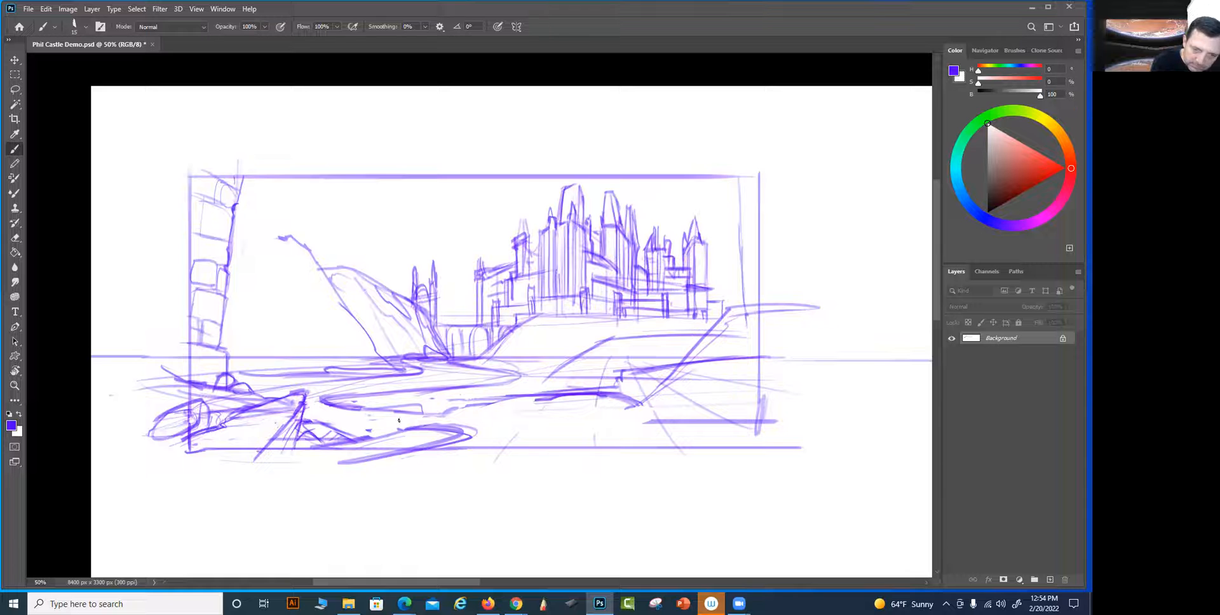
pyautogui.moveTo(364, 435)
pyautogui.mouseDown()
pyautogui.moveTo(408, 431)
pyautogui.moveTo(345, 440)
pyautogui.mouseUp()
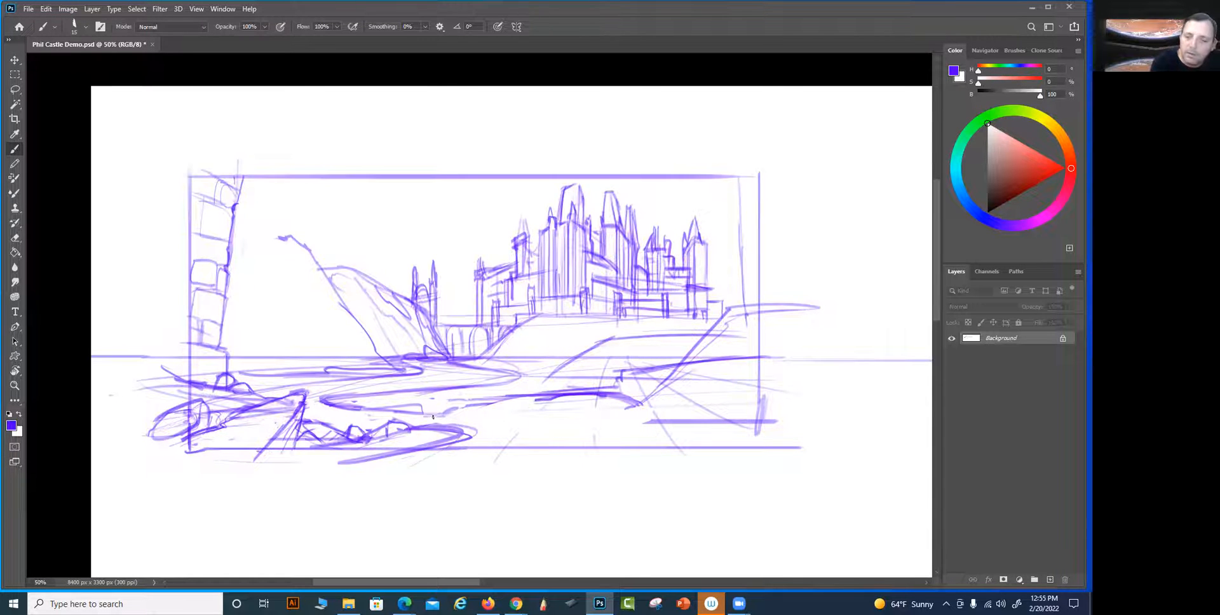
pyautogui.moveTo(453, 426); pyautogui.dragTo(475, 423)
# Reduce the brush size to 10, connect the shoreline to the boulders, and sketch light land contours across the lower foreground
pyautogui.press('[')
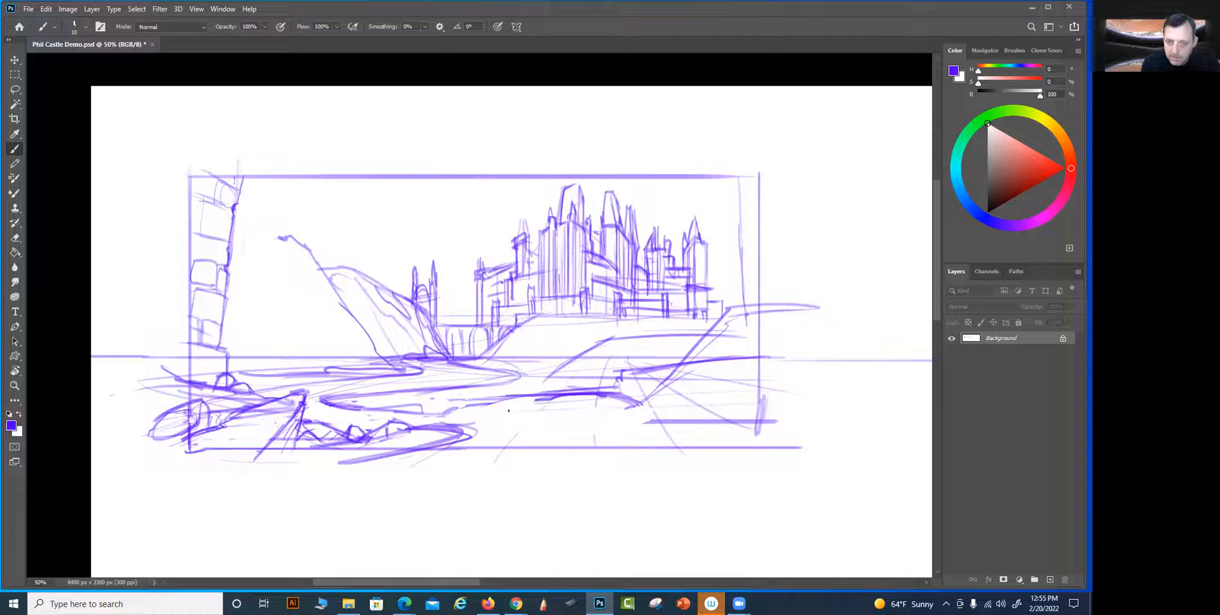
pyautogui.moveTo(538, 403)
pyautogui.mouseDown()
pyautogui.moveTo(434, 427)
pyautogui.moveTo(517, 407)
pyautogui.moveTo(601, 412)
pyautogui.moveTo(648, 428)
pyautogui.moveTo(640, 448)
pyautogui.moveTo(480, 424)
pyautogui.moveTo(625, 417)
pyautogui.moveTo(467, 447)
pyautogui.moveTo(491, 440)
pyautogui.moveTo(467, 436)
pyautogui.moveTo(634, 402)
pyautogui.mouseUp()
pyautogui.moveTo(520, 415); pyautogui.dragTo(586, 402)
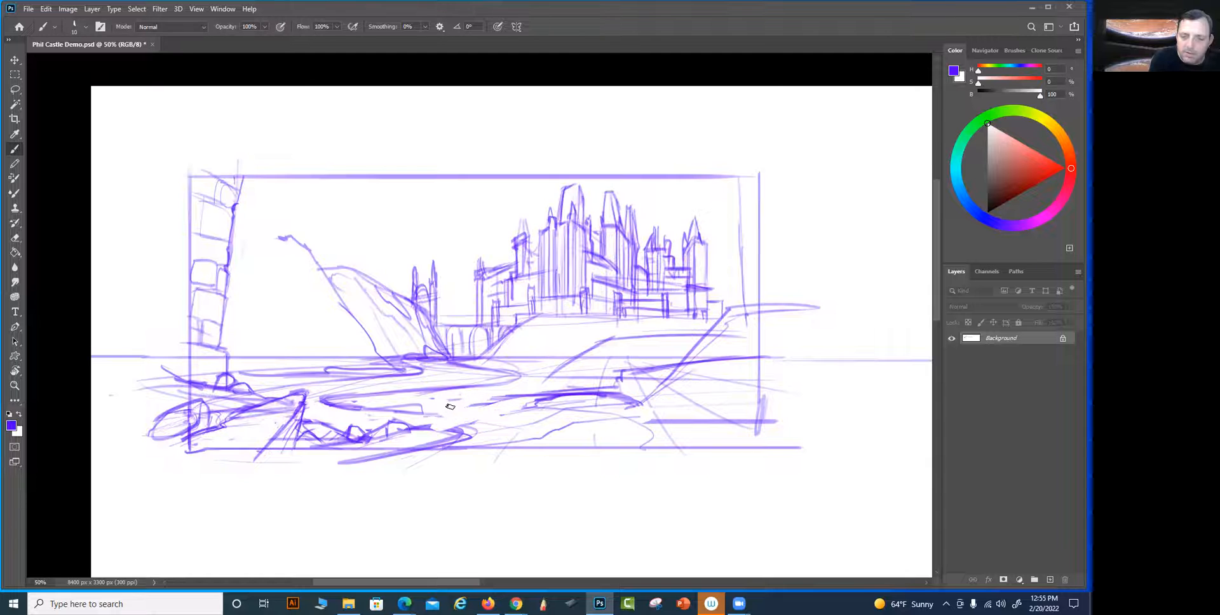
pyautogui.rightClick(428, 410)
pyautogui.press('Escape')
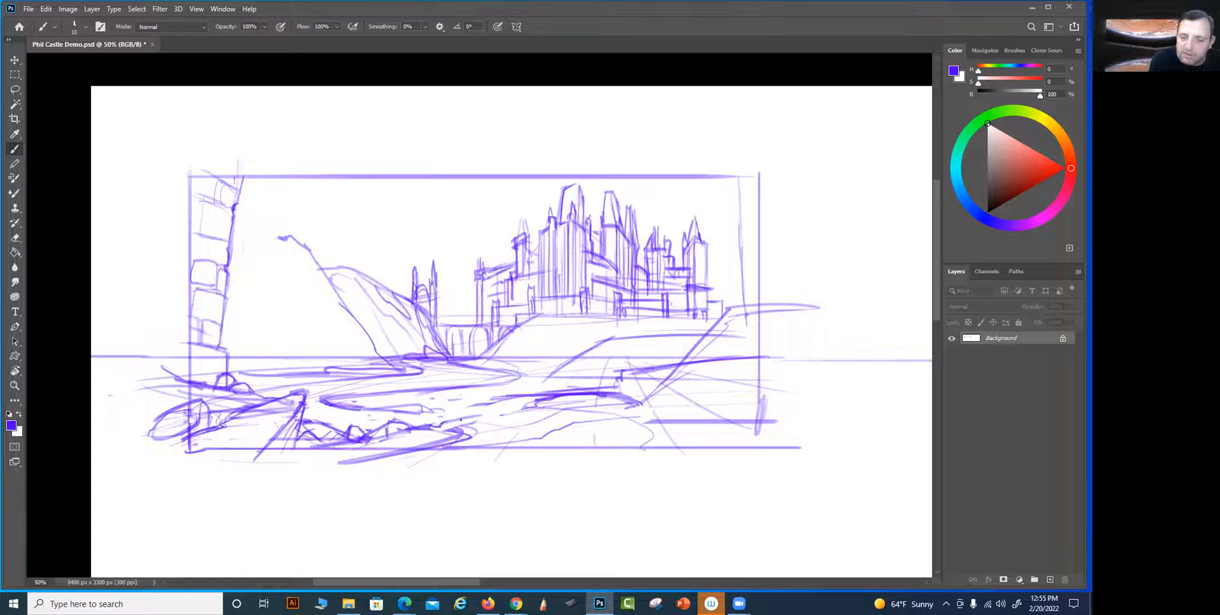
pyautogui.moveTo(445, 412); pyautogui.dragTo(509, 399)
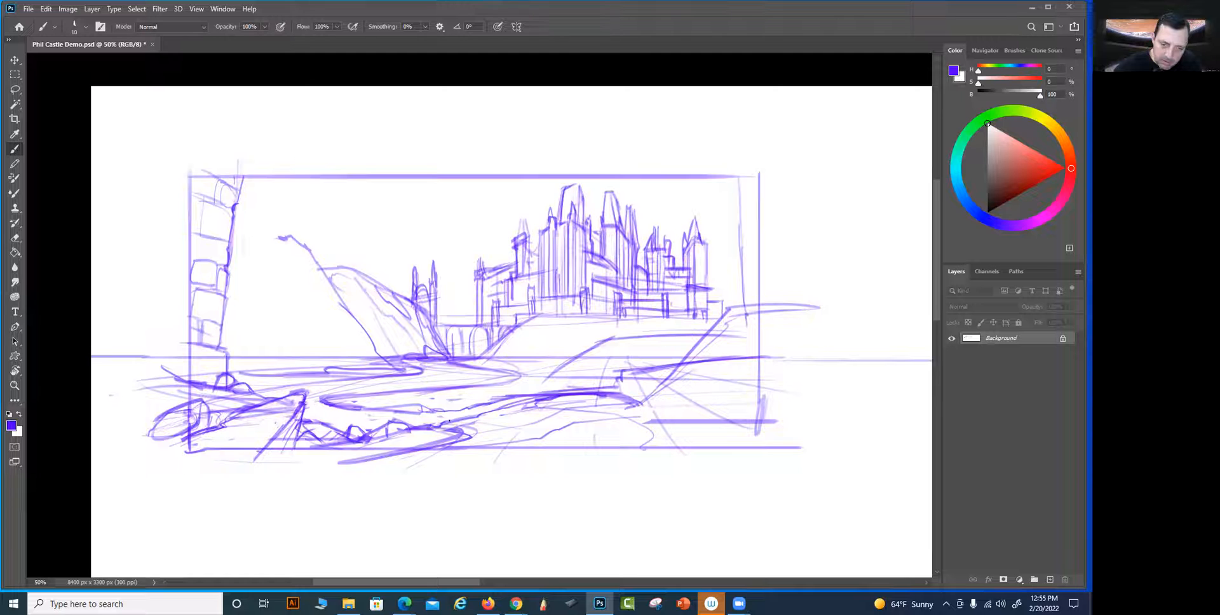
pyautogui.moveTo(550, 431)
pyautogui.mouseDown()
pyautogui.moveTo(593, 424)
pyautogui.moveTo(585, 455)
pyautogui.mouseUp()
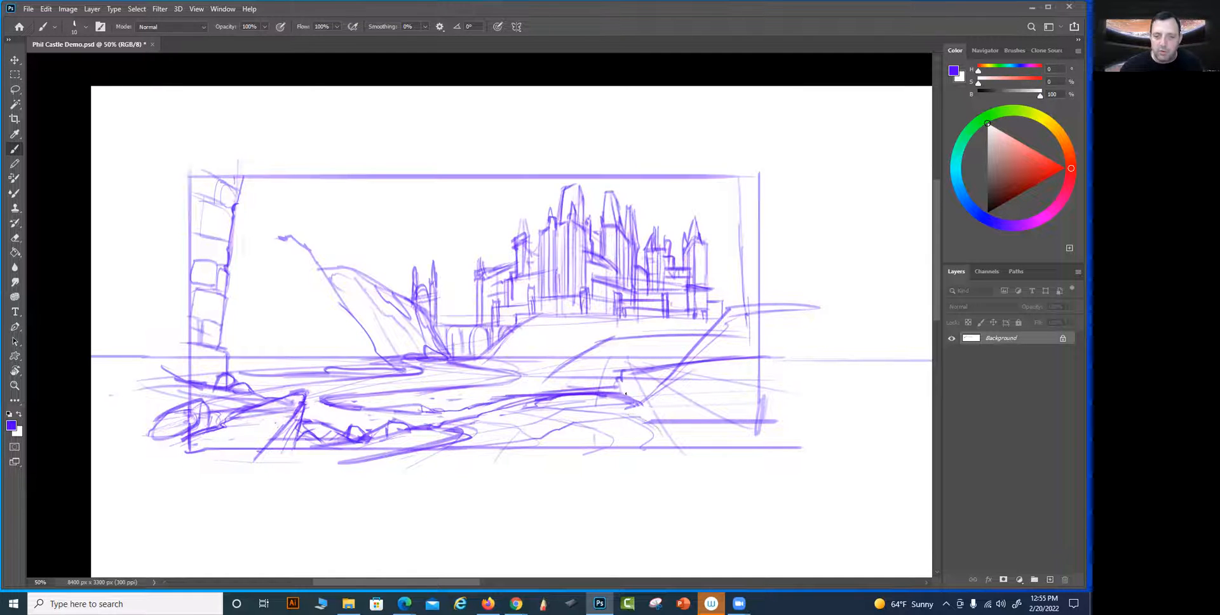
# Erase the thick horizontal line near the frame's lower-right corner and sketch small angular rocks at the riverbank's end
pyautogui.moveTo(658, 421); pyautogui.dragTo(772, 417)
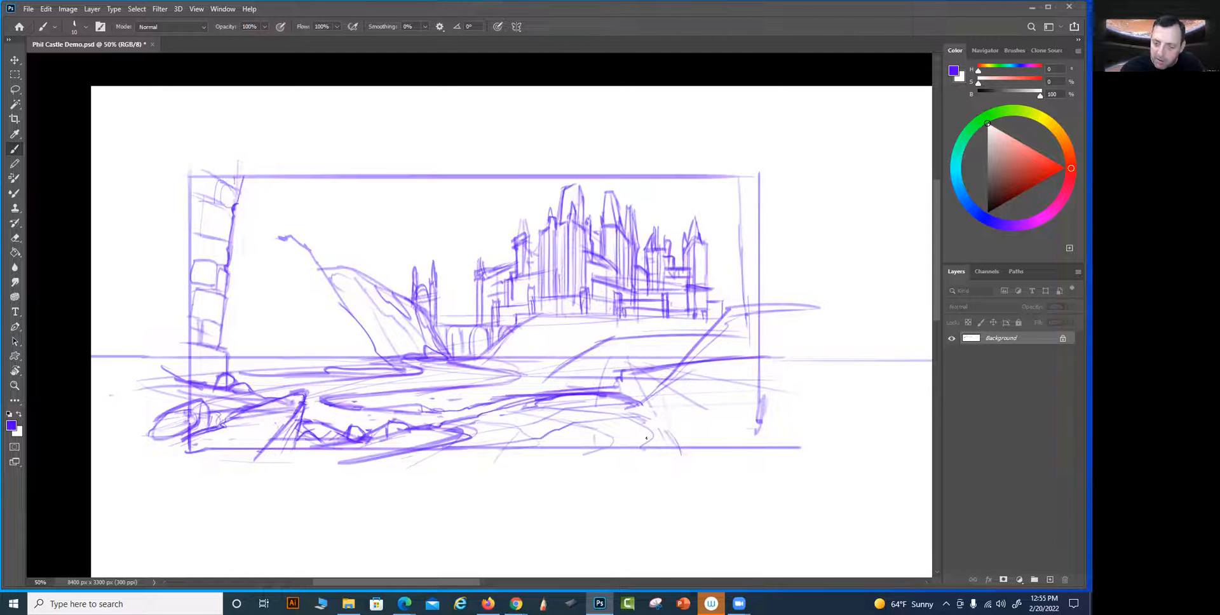
pyautogui.moveTo(653, 440)
pyautogui.mouseDown()
pyautogui.moveTo(633, 455)
pyautogui.moveTo(647, 444)
pyautogui.mouseUp()
pyautogui.moveTo(675, 449)
pyautogui.mouseDown()
pyautogui.moveTo(647, 449)
pyautogui.moveTo(663, 438)
pyautogui.moveTo(700, 447)
pyautogui.moveTo(664, 448)
pyautogui.moveTo(679, 408)
pyautogui.moveTo(653, 420)
pyautogui.moveTo(681, 436)
pyautogui.mouseUp()
pyautogui.moveTo(630, 418)
pyautogui.mouseDown()
pyautogui.moveTo(675, 379)
pyautogui.moveTo(682, 428)
pyautogui.moveTo(681, 409)
pyautogui.moveTo(628, 428)
pyautogui.moveTo(658, 432)
pyautogui.mouseUp()
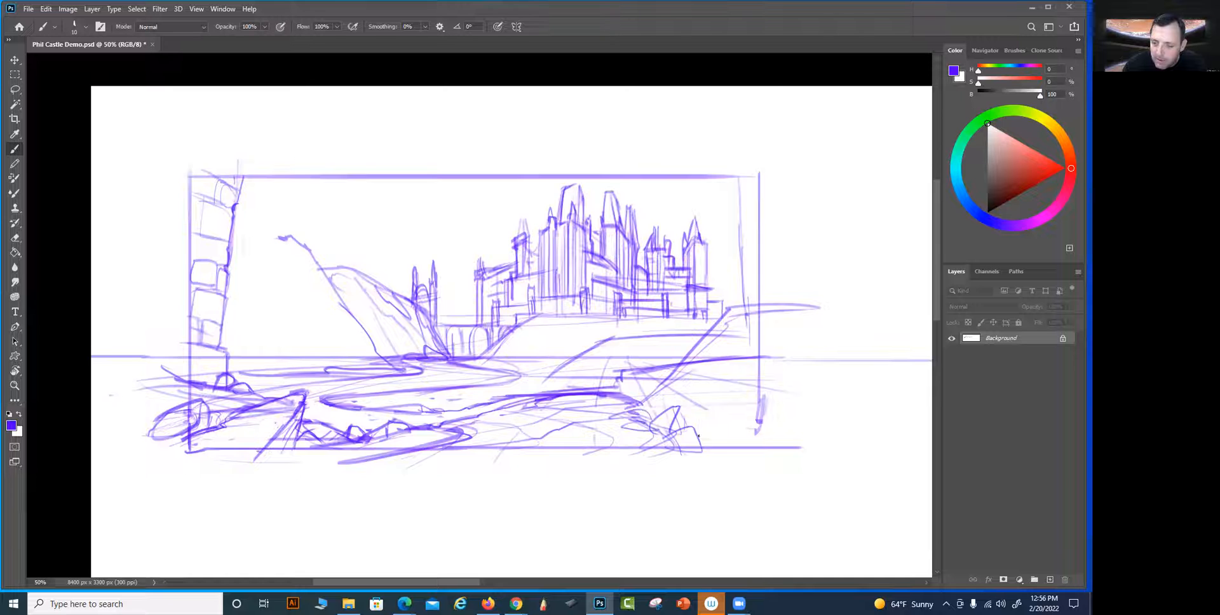
# Clear the crossing lines above the small angular rocks and outline a tall peaked rock there
pyautogui.moveTo(656, 375)
pyautogui.mouseDown()
pyautogui.moveTo(659, 416)
pyautogui.moveTo(692, 400)
pyautogui.moveTo(699, 359)
pyautogui.moveTo(702, 432)
pyautogui.mouseUp()
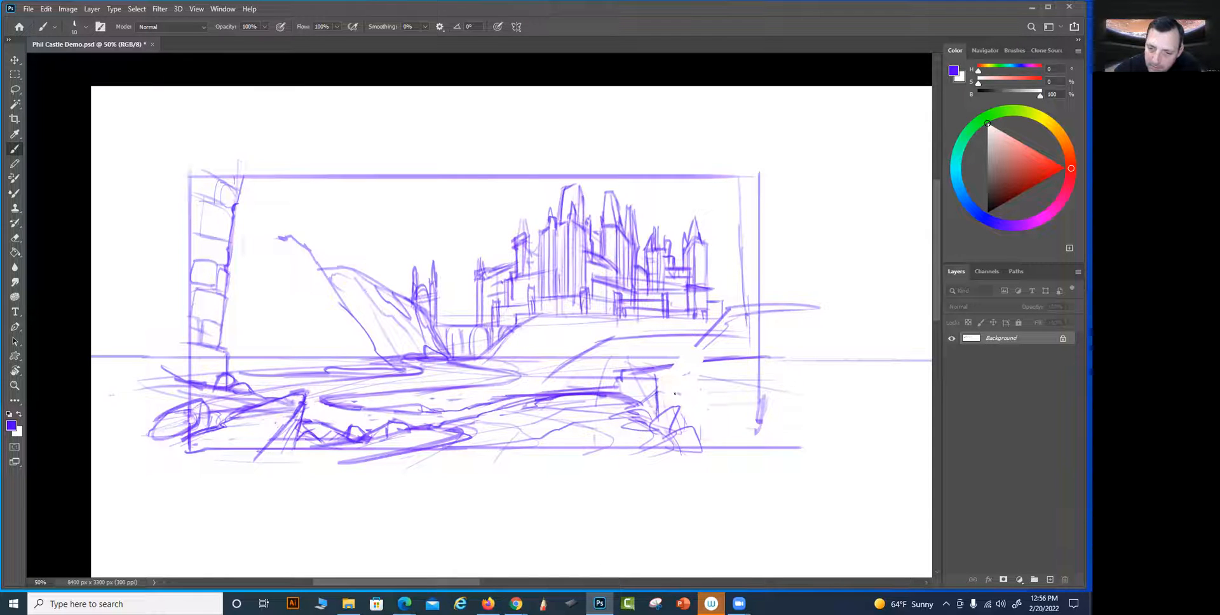
pyautogui.moveTo(675, 394)
pyautogui.mouseDown()
pyautogui.moveTo(700, 403)
pyautogui.moveTo(708, 453)
pyautogui.mouseUp()
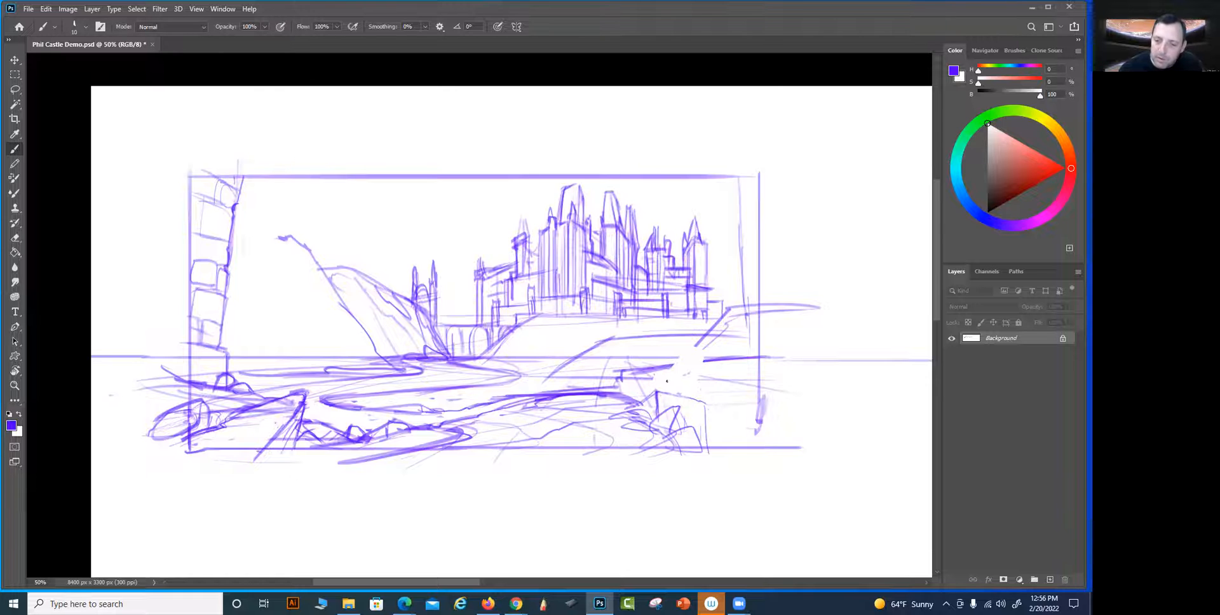
pyautogui.moveTo(703, 399)
pyautogui.mouseDown()
pyautogui.moveTo(695, 329)
pyautogui.moveTo(660, 359)
pyautogui.moveTo(697, 327)
pyautogui.moveTo(697, 370)
pyautogui.moveTo(684, 358)
pyautogui.moveTo(668, 372)
pyautogui.moveTo(699, 336)
pyautogui.moveTo(704, 379)
pyautogui.mouseUp()
pyautogui.moveTo(702, 334); pyautogui.dragTo(711, 362)
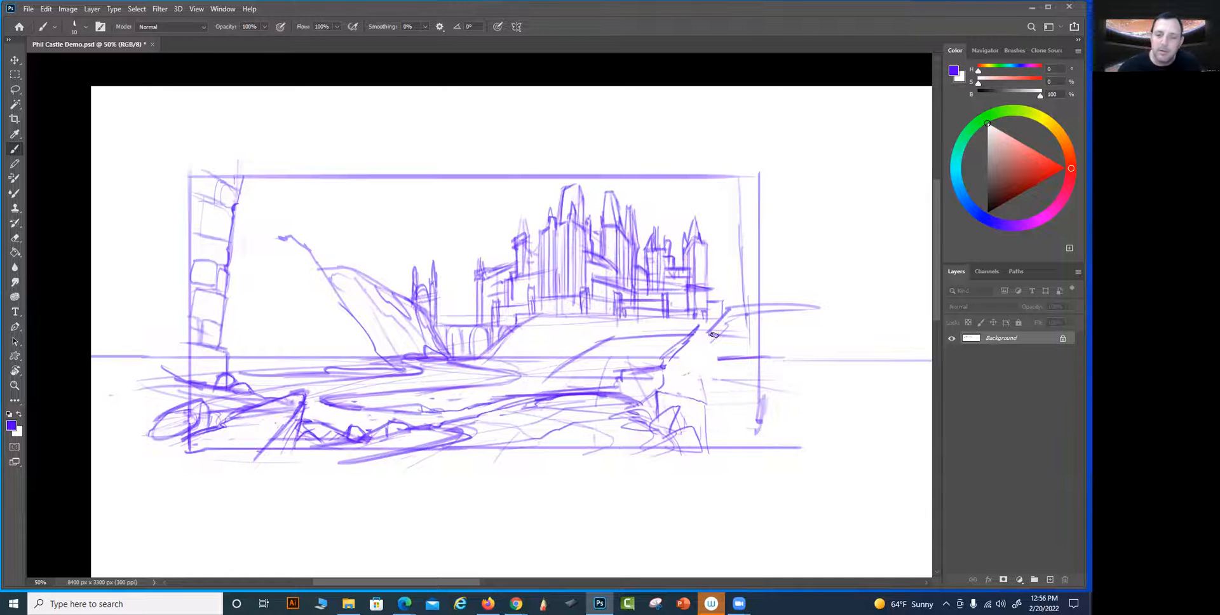
pyautogui.moveTo(694, 338)
pyautogui.mouseDown()
pyautogui.moveTo(704, 402)
pyautogui.moveTo(681, 377)
pyautogui.mouseUp()
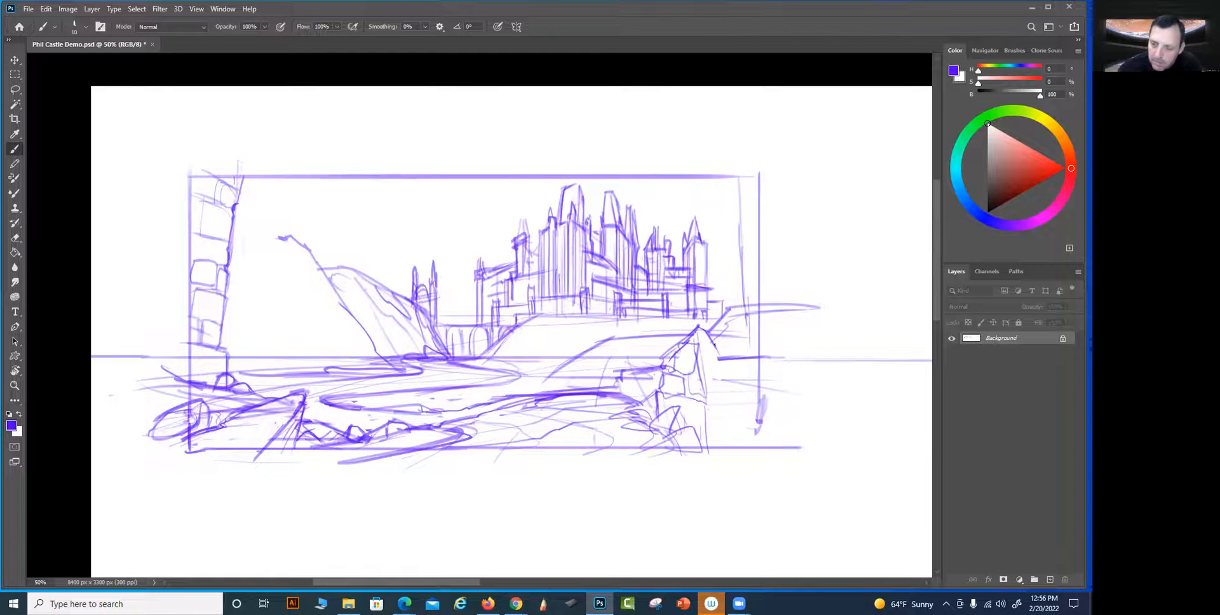
# Widen the peaked rock with facets and a smaller second peak, and darken its outline down to the lower-right corner
pyautogui.moveTo(699, 345); pyautogui.dragTo(723, 353)
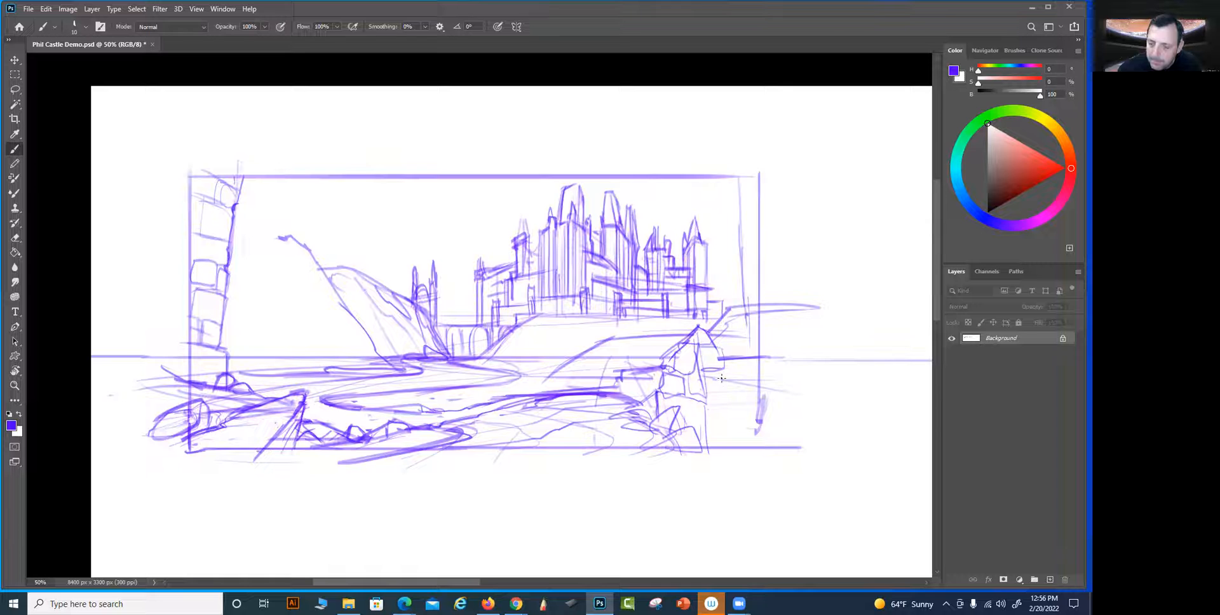
pyautogui.moveTo(722, 347)
pyautogui.mouseDown()
pyautogui.moveTo(747, 371)
pyautogui.moveTo(730, 355)
pyautogui.moveTo(742, 368)
pyautogui.moveTo(736, 384)
pyautogui.moveTo(741, 352)
pyautogui.mouseUp()
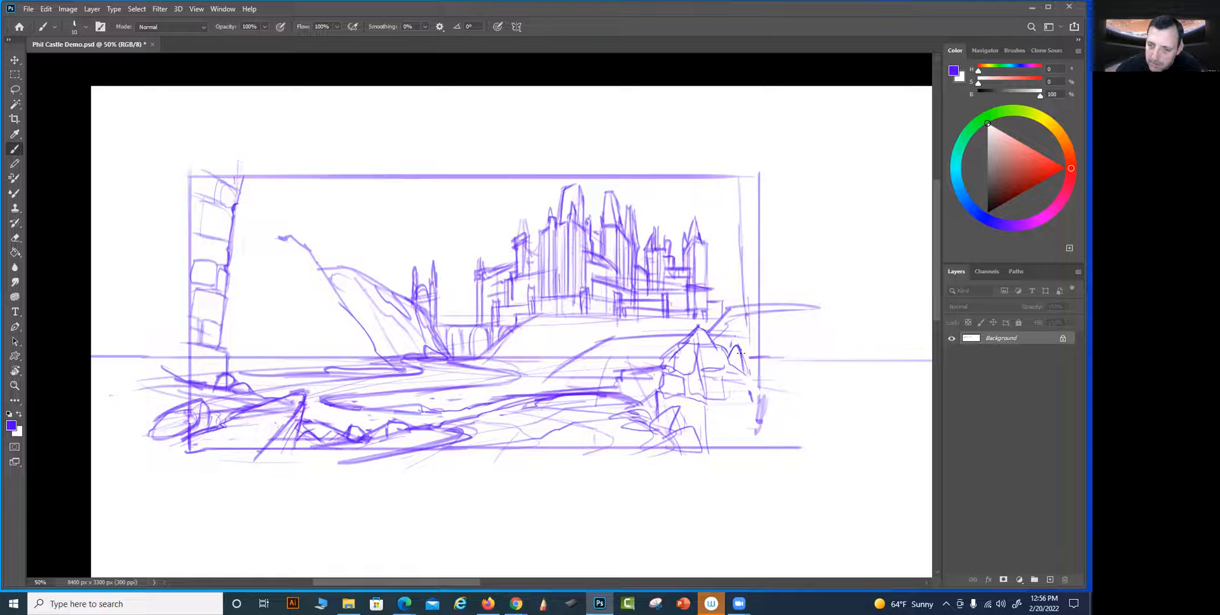
pyautogui.moveTo(703, 406)
pyautogui.mouseDown()
pyautogui.moveTo(770, 404)
pyautogui.moveTo(621, 425)
pyautogui.moveTo(661, 433)
pyautogui.moveTo(623, 406)
pyautogui.moveTo(602, 412)
pyautogui.moveTo(658, 389)
pyautogui.mouseUp()
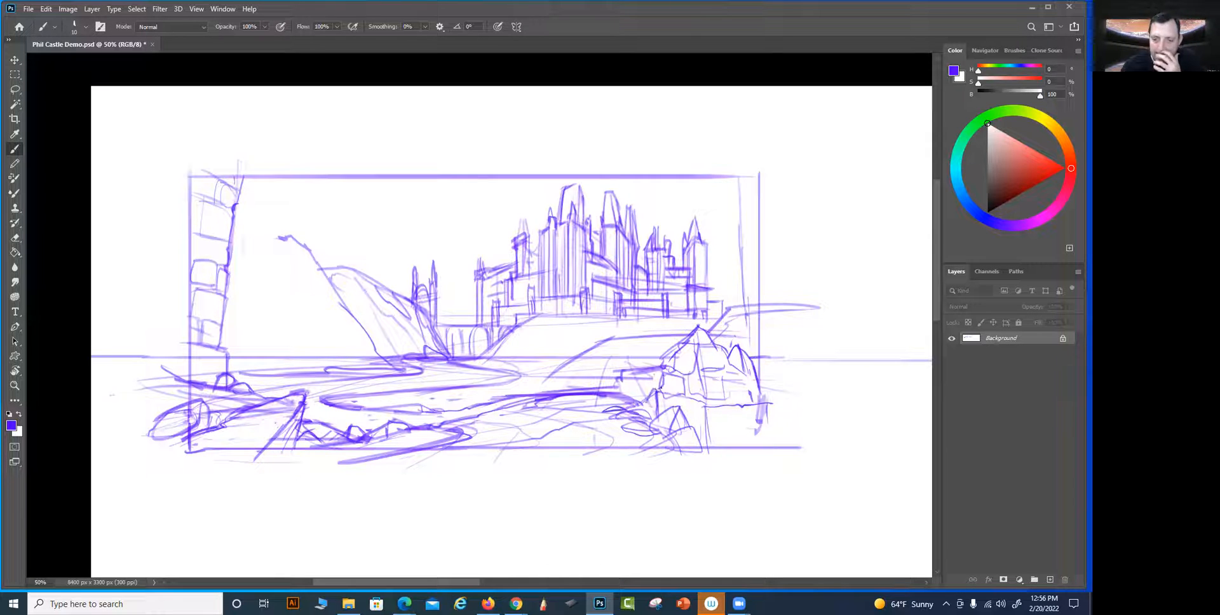
pyautogui.moveTo(699, 326)
pyautogui.mouseDown()
pyautogui.moveTo(753, 364)
pyautogui.moveTo(770, 414)
pyautogui.mouseUp()
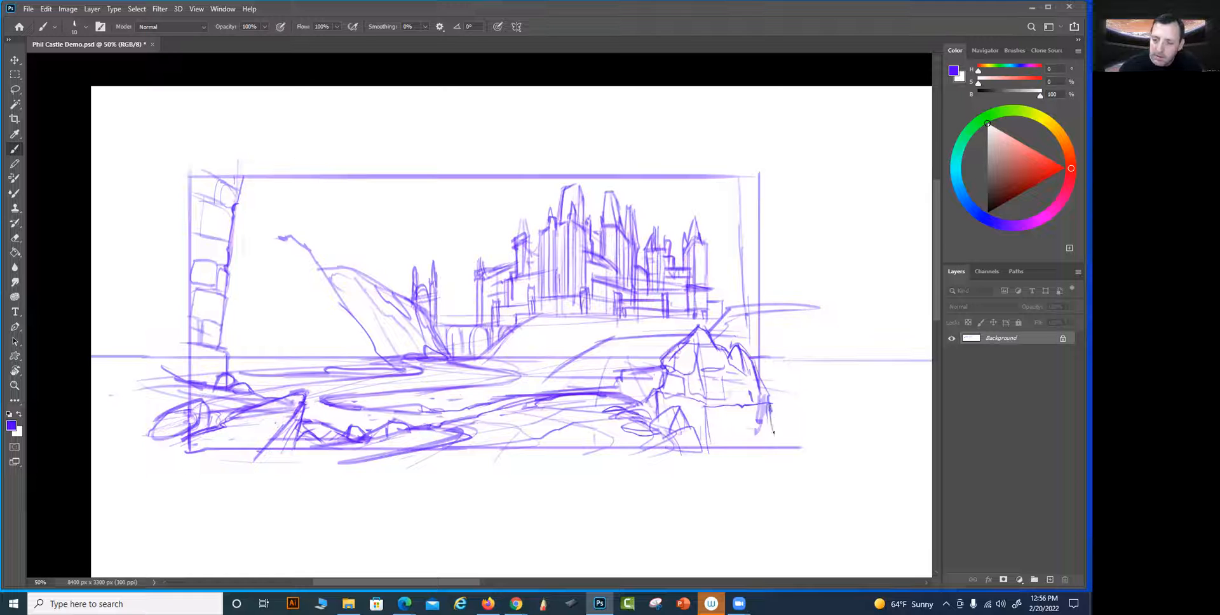
# Erase the frame's old right border and clean up the hill lines behind the peaked rock
pyautogui.moveTo(759, 172)
pyautogui.mouseDown()
pyautogui.moveTo(769, 400)
pyautogui.moveTo(748, 390)
pyautogui.mouseUp()
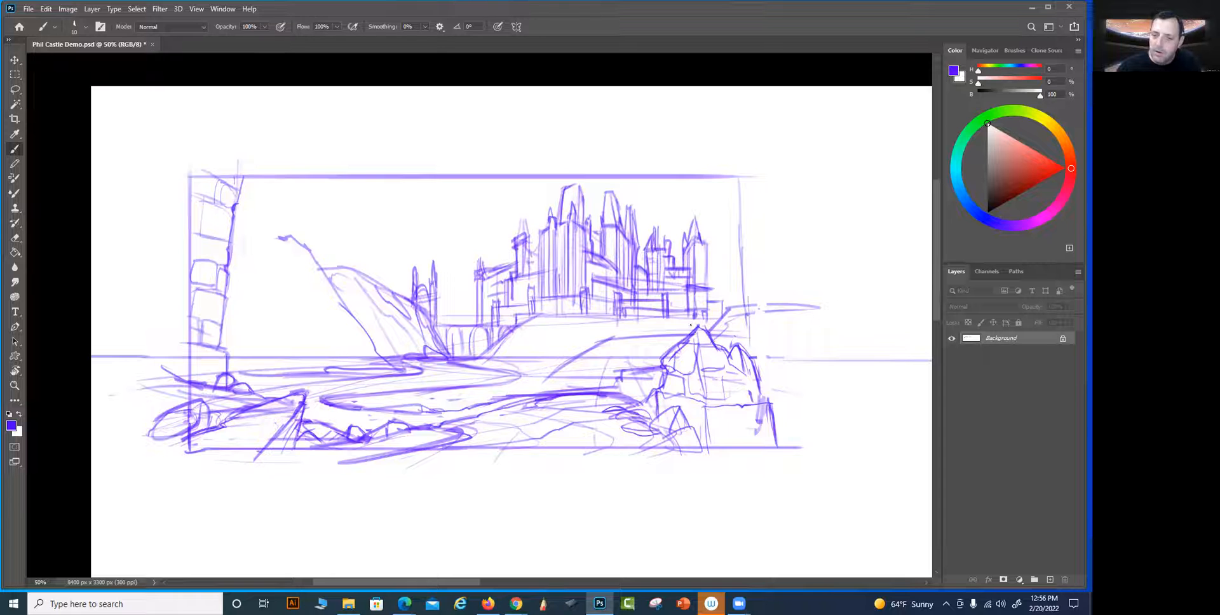
pyautogui.moveTo(740, 193); pyautogui.dragTo(751, 307)
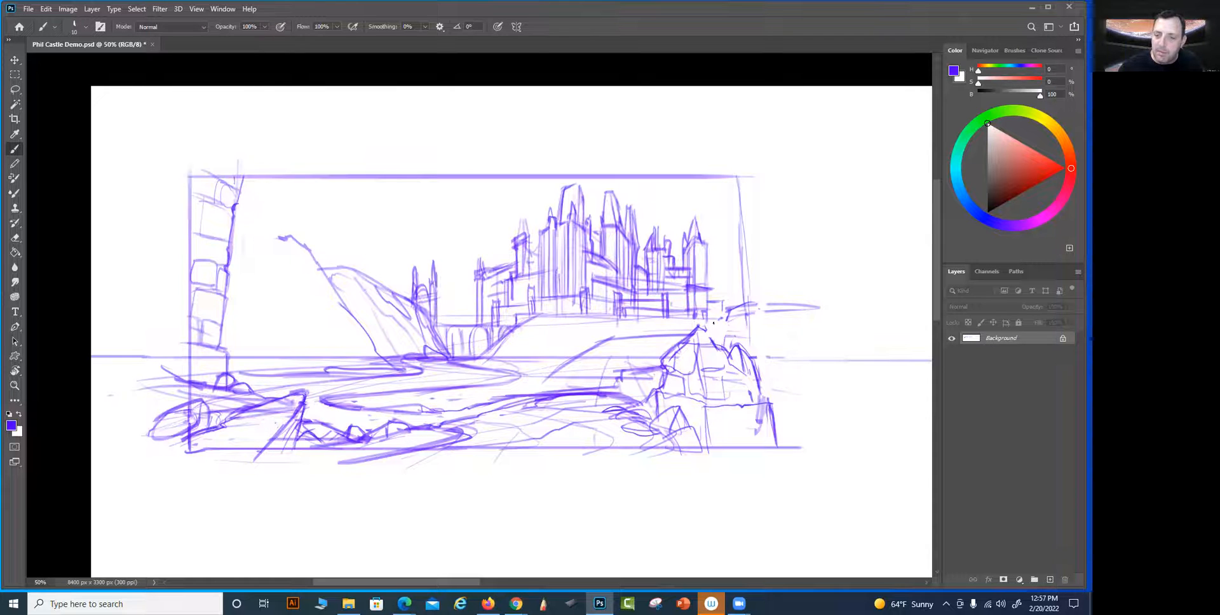
pyautogui.moveTo(729, 312); pyautogui.dragTo(724, 348)
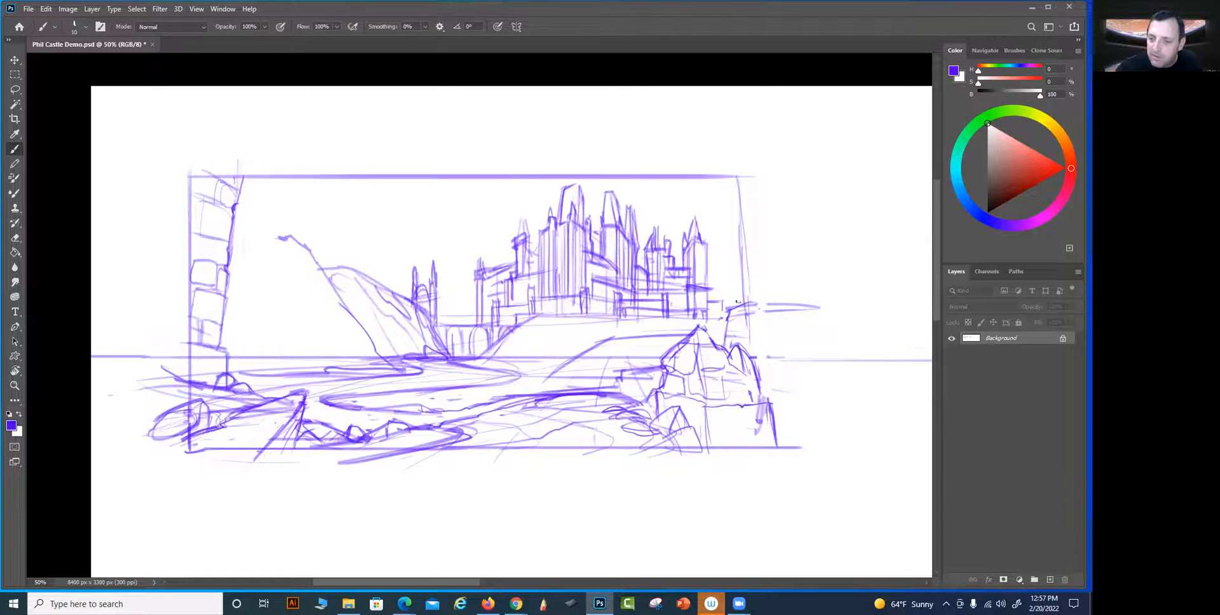
# Draw a stone tower on the right with a jagged inner edge and large stone blocks rising to the top border
pyautogui.moveTo(737, 255); pyautogui.dragTo(738, 273)
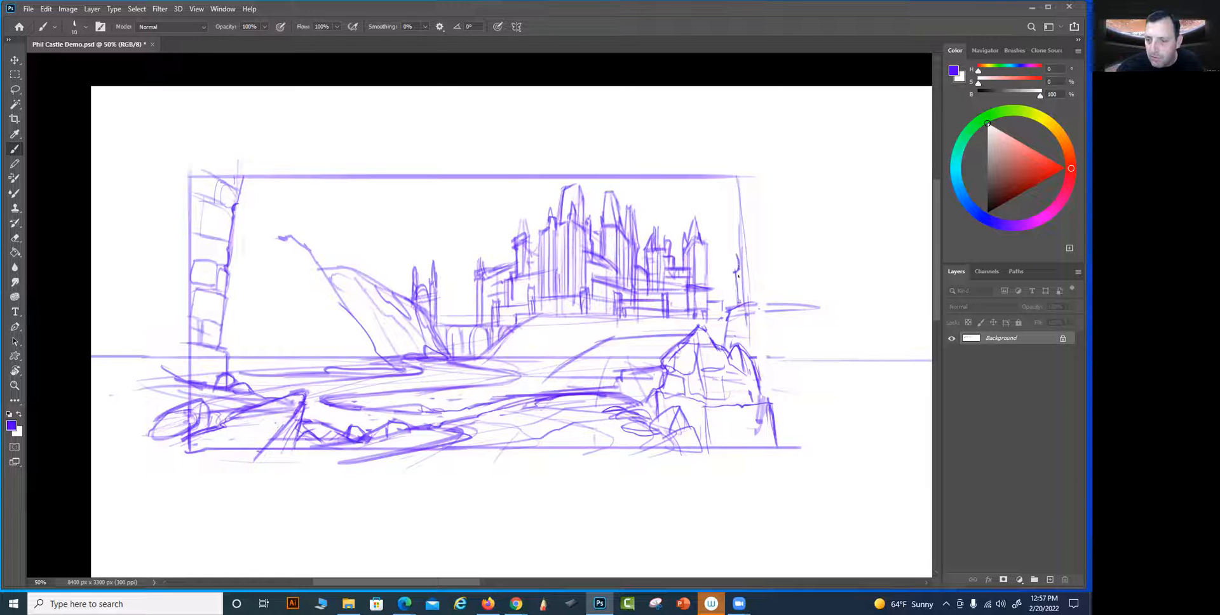
pyautogui.moveTo(729, 214); pyautogui.dragTo(732, 254)
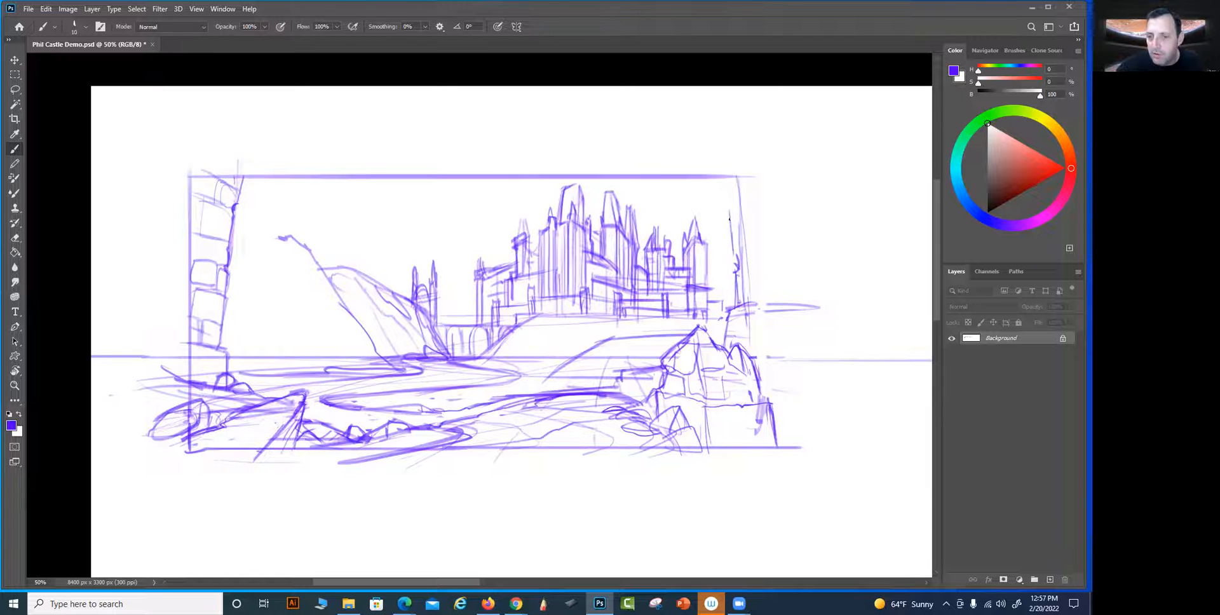
pyautogui.moveTo(728, 195)
pyautogui.mouseDown()
pyautogui.moveTo(724, 168)
pyautogui.moveTo(724, 185)
pyautogui.mouseUp()
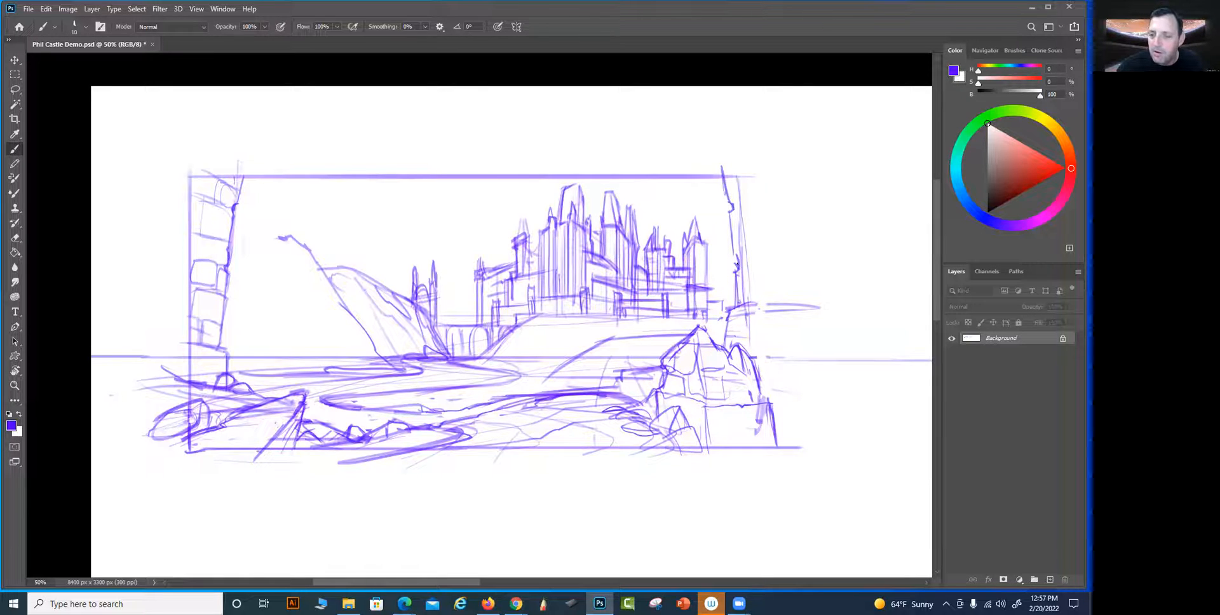
pyautogui.moveTo(739, 272); pyautogui.dragTo(774, 264)
pyautogui.moveTo(753, 307)
pyautogui.mouseDown()
pyautogui.moveTo(781, 268)
pyautogui.moveTo(786, 297)
pyautogui.moveTo(787, 266)
pyautogui.moveTo(789, 288)
pyautogui.moveTo(800, 266)
pyautogui.mouseUp()
pyautogui.moveTo(794, 261); pyautogui.dragTo(818, 291)
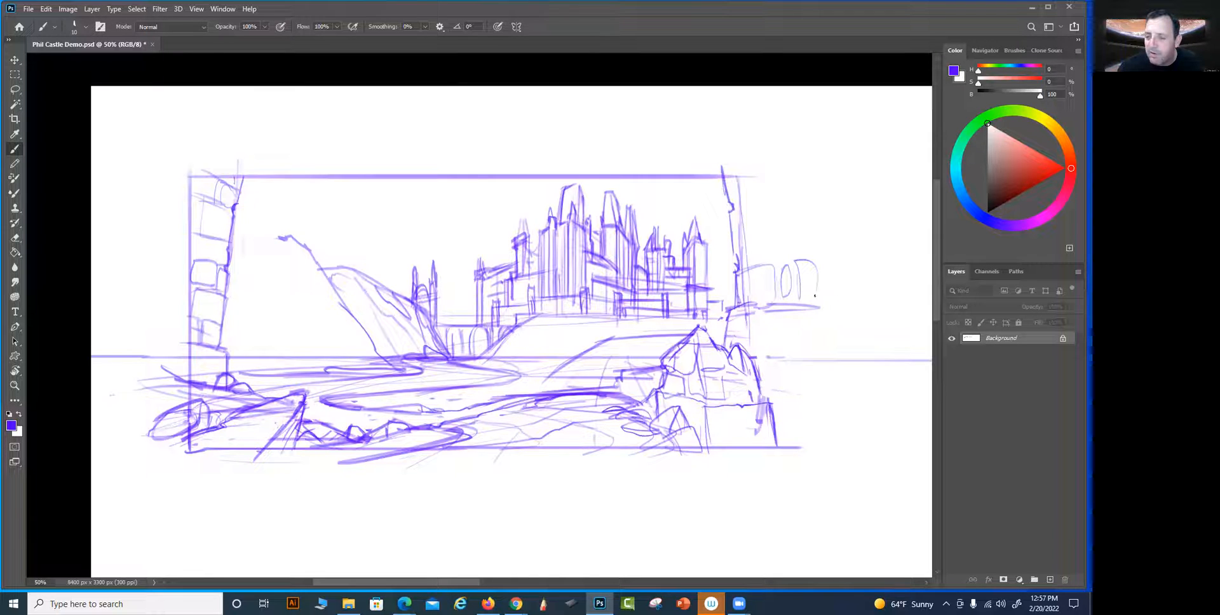
pyautogui.moveTo(735, 240)
pyautogui.mouseDown()
pyautogui.moveTo(754, 221)
pyautogui.moveTo(755, 274)
pyautogui.moveTo(743, 219)
pyautogui.mouseUp()
pyautogui.moveTo(758, 272)
pyautogui.mouseDown()
pyautogui.moveTo(761, 249)
pyautogui.moveTo(809, 257)
pyautogui.moveTo(804, 234)
pyautogui.moveTo(729, 214)
pyautogui.mouseUp()
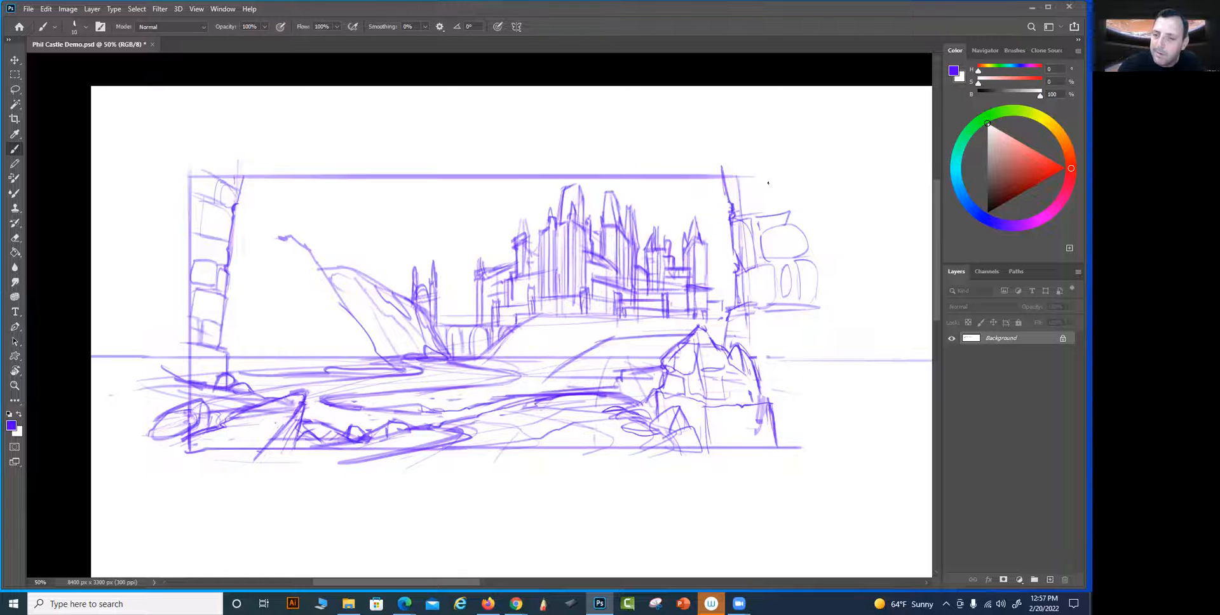
pyautogui.moveTo(742, 216)
pyautogui.mouseDown()
pyautogui.moveTo(787, 206)
pyautogui.moveTo(742, 216)
pyautogui.mouseUp()
pyautogui.moveTo(739, 190)
pyautogui.mouseDown()
pyautogui.moveTo(782, 187)
pyautogui.moveTo(789, 207)
pyautogui.moveTo(738, 201)
pyautogui.moveTo(729, 183)
pyautogui.mouseUp()
# Add boulders beside the peaked rock and extend the right tower's base blocks down to the horizon line
pyautogui.moveTo(784, 348)
pyautogui.mouseDown()
pyautogui.moveTo(769, 406)
pyautogui.moveTo(776, 435)
pyautogui.mouseUp()
pyautogui.moveTo(759, 371); pyautogui.dragTo(800, 448)
pyautogui.moveTo(810, 439)
pyautogui.mouseDown()
pyautogui.moveTo(785, 389)
pyautogui.moveTo(815, 389)
pyautogui.moveTo(826, 425)
pyautogui.moveTo(791, 397)
pyautogui.moveTo(824, 403)
pyautogui.mouseUp()
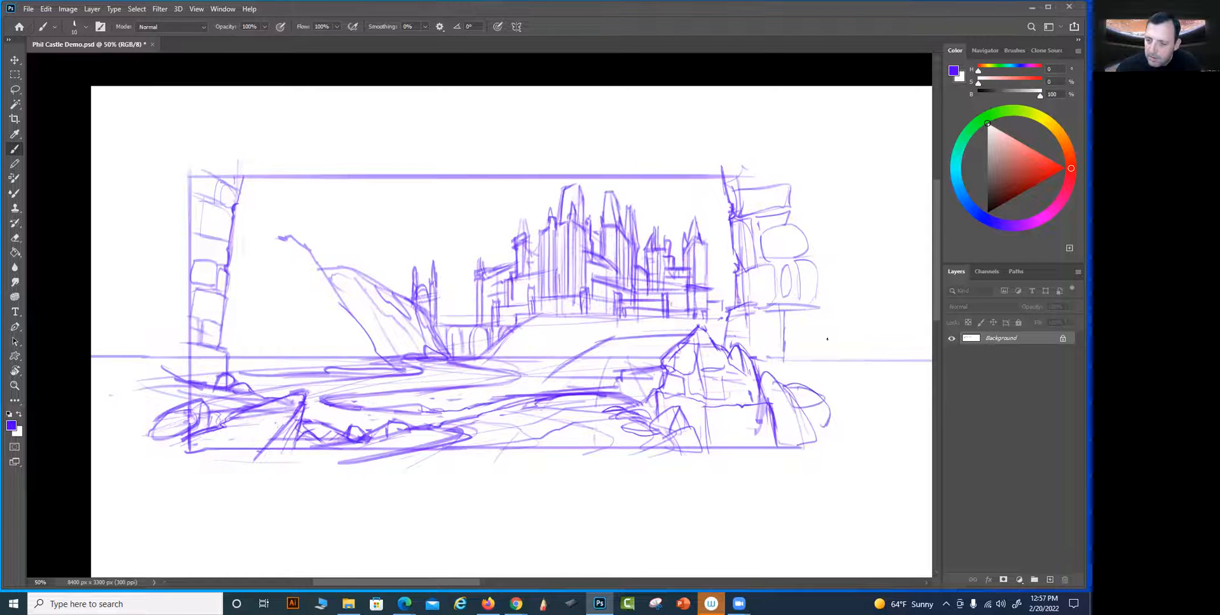
pyautogui.moveTo(781, 365); pyautogui.dragTo(828, 362)
pyautogui.moveTo(819, 308)
pyautogui.mouseDown()
pyautogui.moveTo(828, 360)
pyautogui.moveTo(751, 375)
pyautogui.moveTo(820, 360)
pyautogui.mouseUp()
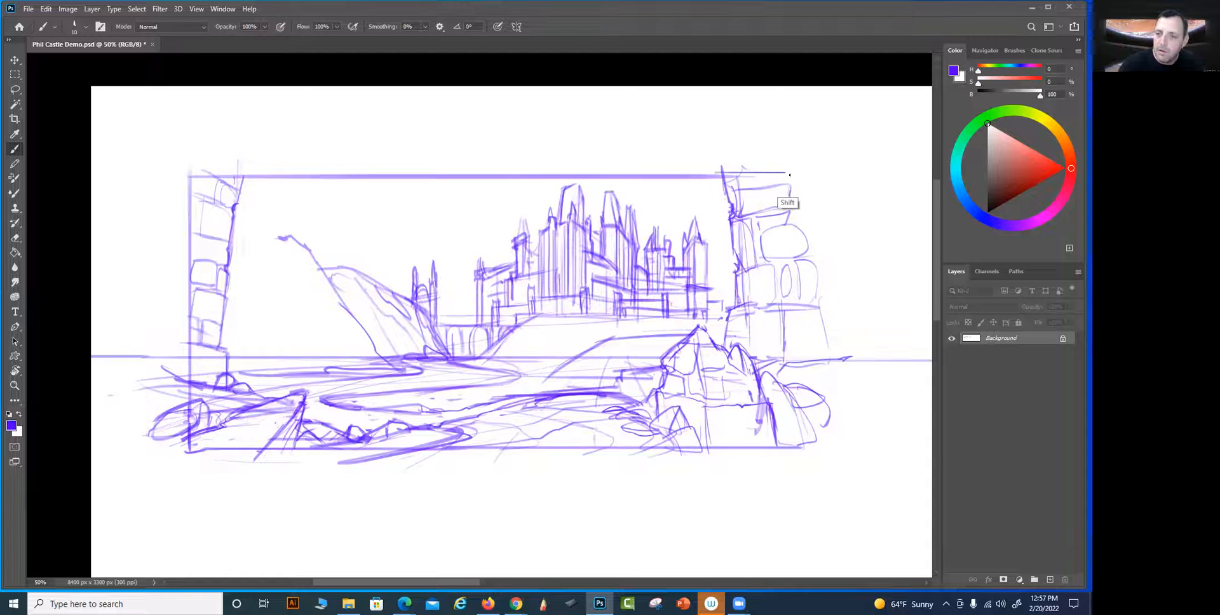
# Extend the frame's top border and draw a new right border through the stone tower with brush size 15
pyautogui.press(']')
pyautogui.moveTo(726, 175); pyautogui.dragTo(793, 174)
pyautogui.moveTo(806, 447)
pyautogui.mouseDown()
pyautogui.moveTo(808, 174)
pyautogui.moveTo(798, 375)
pyautogui.mouseUp()
pyautogui.moveTo(793, 173); pyautogui.dragTo(813, 172)
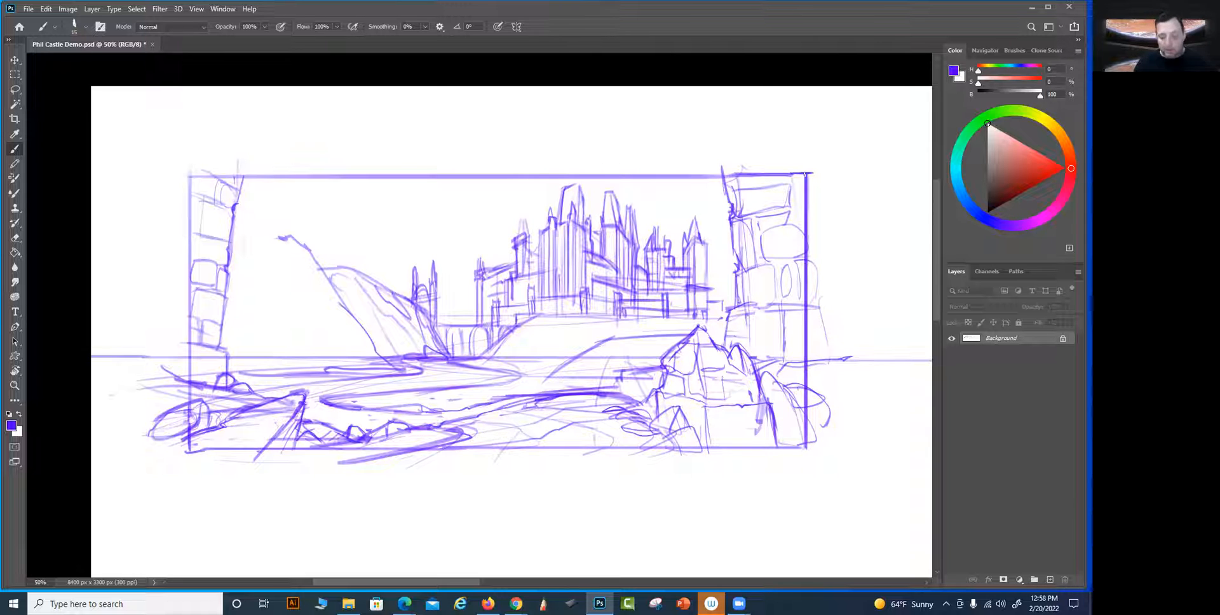
# Draw a gnarled branch curling over the right tower's top and strengthen the outline of the tower's lower block
pyautogui.press('[')
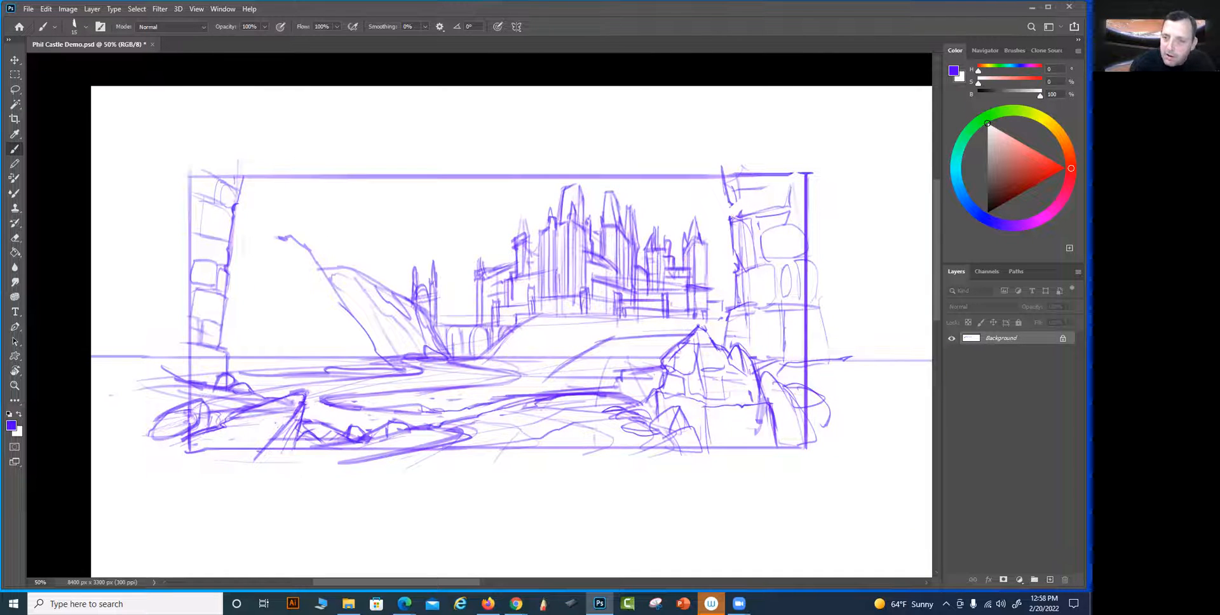
pyautogui.moveTo(785, 176)
pyautogui.mouseDown()
pyautogui.moveTo(731, 205)
pyautogui.moveTo(720, 237)
pyautogui.moveTo(743, 199)
pyautogui.moveTo(791, 180)
pyautogui.moveTo(745, 199)
pyautogui.moveTo(666, 171)
pyautogui.moveTo(708, 198)
pyautogui.mouseUp()
pyautogui.moveTo(718, 189); pyautogui.dragTo(725, 197)
pyautogui.moveTo(790, 171); pyautogui.dragTo(798, 172)
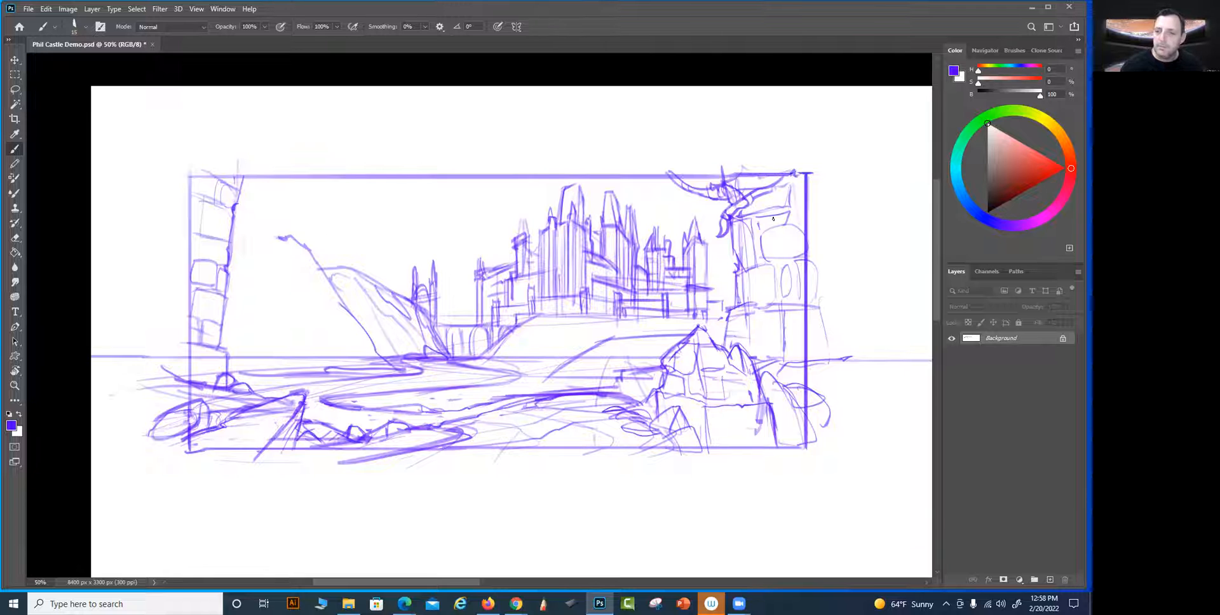
pyautogui.moveTo(744, 303)
pyautogui.mouseDown()
pyautogui.moveTo(782, 308)
pyautogui.moveTo(781, 358)
pyautogui.mouseUp()
pyautogui.moveTo(782, 310); pyautogui.dragTo(782, 358)
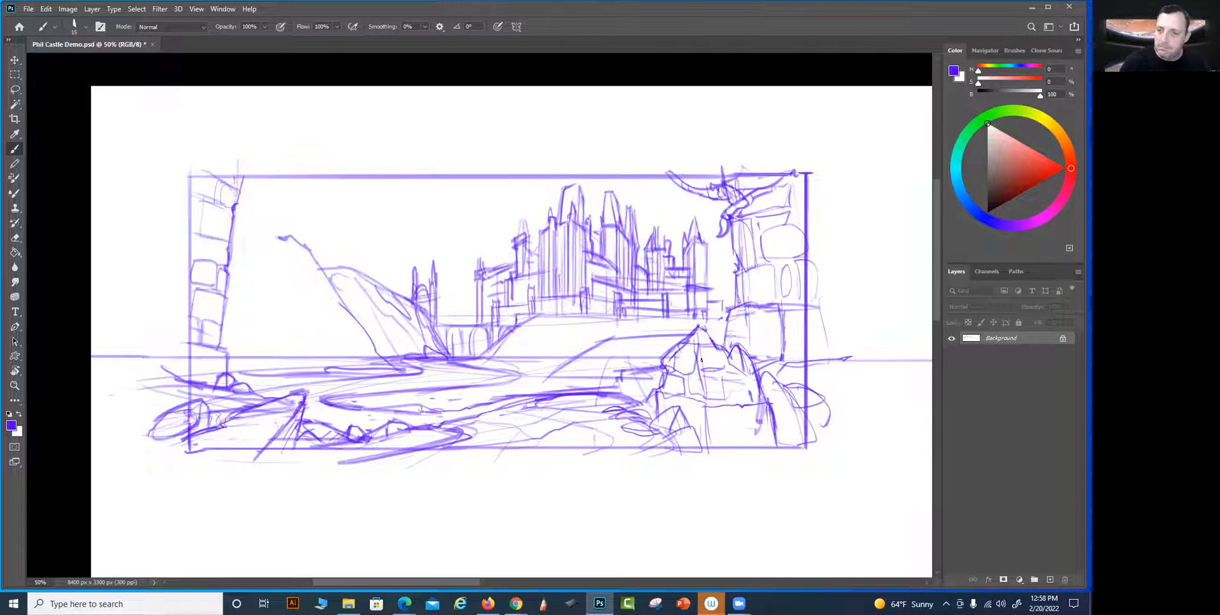
# Replace the right tower's rounded stones with a second winding branch, and add fine twigs to the upper branch at brush size 10
pyautogui.moveTo(774, 257)
pyautogui.mouseDown()
pyautogui.moveTo(801, 243)
pyautogui.moveTo(803, 225)
pyautogui.moveTo(751, 260)
pyautogui.mouseUp()
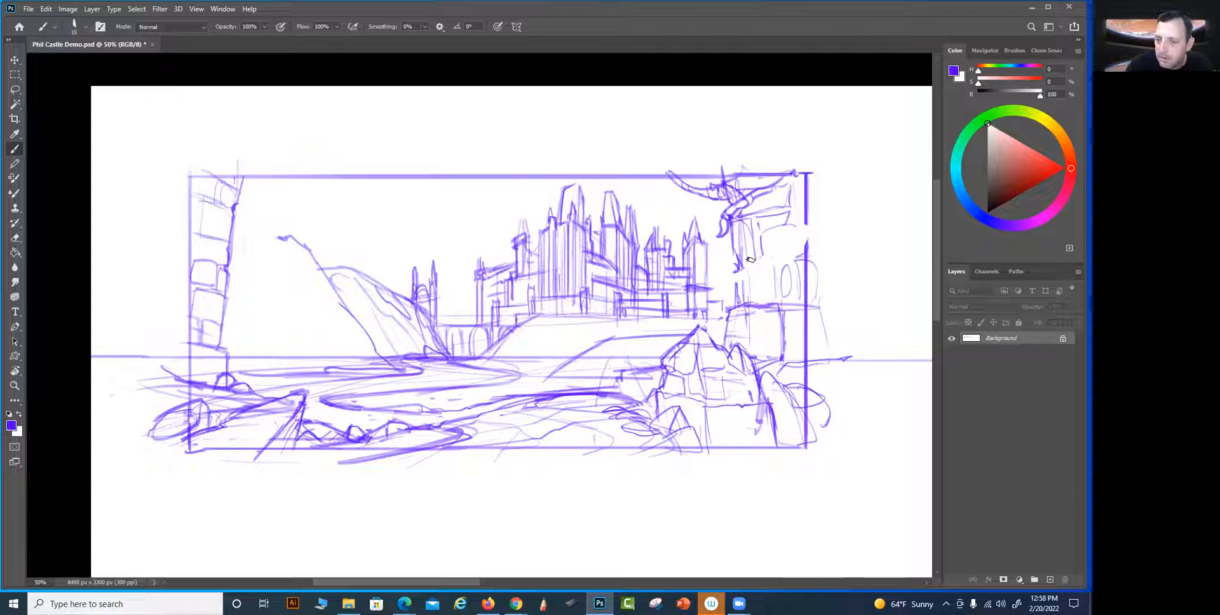
pyautogui.moveTo(808, 207)
pyautogui.mouseDown()
pyautogui.moveTo(779, 264)
pyautogui.moveTo(798, 241)
pyautogui.mouseUp()
pyautogui.moveTo(724, 277)
pyautogui.mouseDown()
pyautogui.moveTo(778, 265)
pyautogui.moveTo(777, 213)
pyautogui.moveTo(790, 216)
pyautogui.moveTo(793, 257)
pyautogui.moveTo(809, 221)
pyautogui.moveTo(789, 268)
pyautogui.moveTo(796, 300)
pyautogui.moveTo(803, 294)
pyautogui.mouseUp()
pyautogui.press('[')
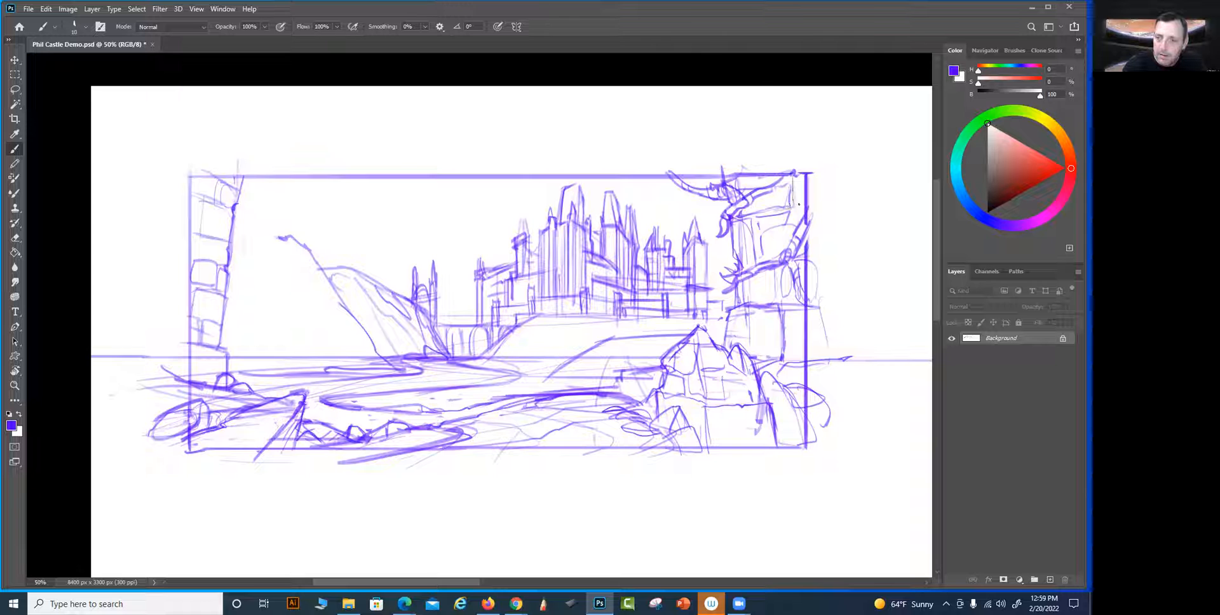
pyautogui.moveTo(642, 172)
pyautogui.mouseDown()
pyautogui.moveTo(665, 183)
pyautogui.moveTo(706, 169)
pyautogui.moveTo(671, 185)
pyautogui.moveTo(639, 170)
pyautogui.moveTo(675, 186)
pyautogui.moveTo(722, 169)
pyautogui.mouseUp()
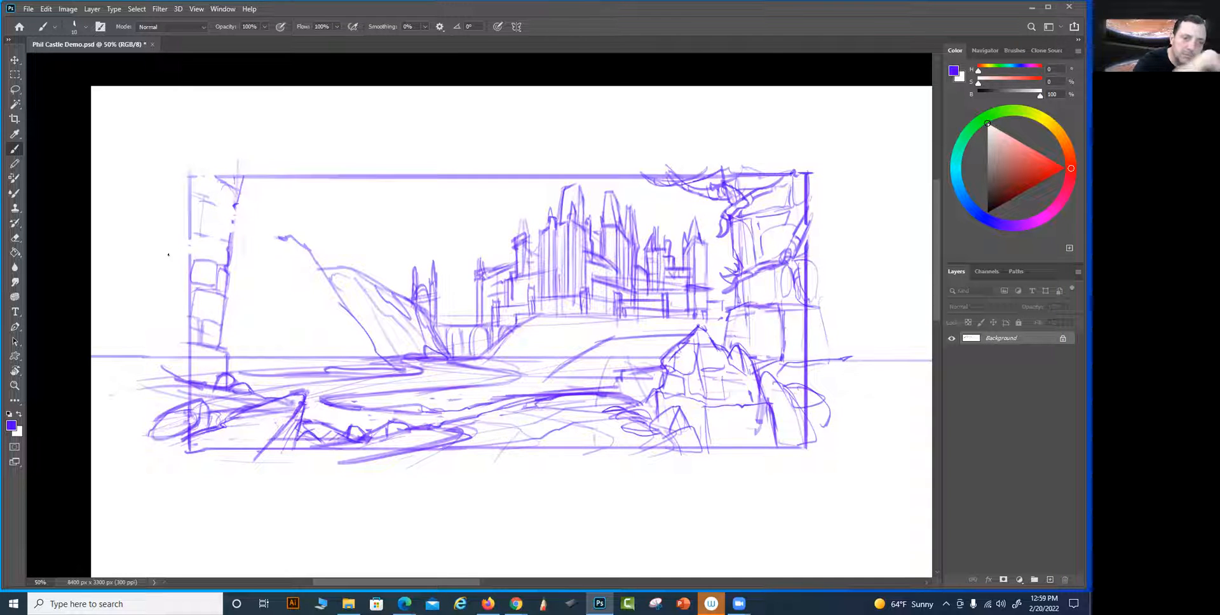
# Clear the upper part of the left tower and sketch a knotted branch reaching from it to the frame's top border
pyautogui.moveTo(206, 165)
pyautogui.mouseDown()
pyautogui.moveTo(233, 221)
pyautogui.moveTo(378, 165)
pyautogui.moveTo(345, 189)
pyautogui.moveTo(233, 221)
pyautogui.moveTo(322, 202)
pyautogui.moveTo(381, 169)
pyautogui.moveTo(237, 220)
pyautogui.mouseUp()
pyautogui.moveTo(315, 202)
pyautogui.mouseDown()
pyautogui.moveTo(344, 219)
pyautogui.moveTo(321, 191)
pyautogui.moveTo(354, 181)
pyautogui.mouseUp()
pyautogui.moveTo(271, 207)
pyautogui.mouseDown()
pyautogui.moveTo(250, 220)
pyautogui.moveTo(251, 237)
pyautogui.moveTo(283, 209)
pyautogui.moveTo(237, 214)
pyautogui.moveTo(211, 176)
pyautogui.moveTo(221, 199)
pyautogui.mouseUp()
pyautogui.moveTo(234, 208); pyautogui.dragTo(200, 178)
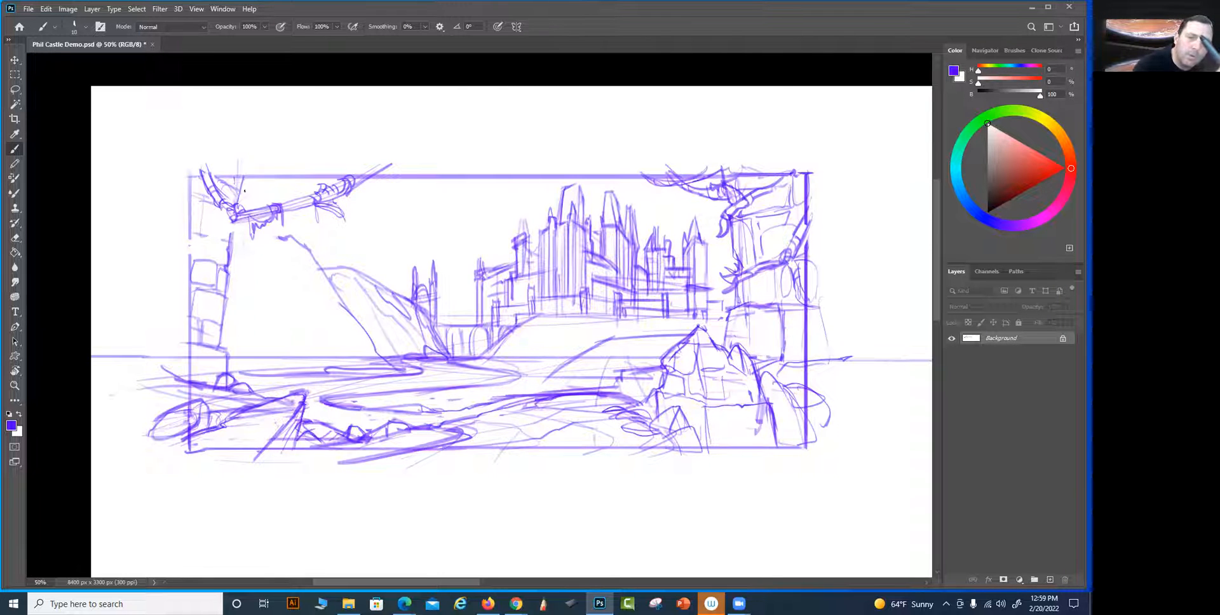
# Draw clusters of long pointed leaves above and below the knotted branch at the frame's upper-left corner
pyautogui.moveTo(240, 191)
pyautogui.mouseDown()
pyautogui.moveTo(323, 242)
pyautogui.moveTo(252, 202)
pyautogui.moveTo(271, 195)
pyautogui.moveTo(292, 210)
pyautogui.mouseUp()
pyautogui.moveTo(249, 172); pyautogui.dragTo(323, 242)
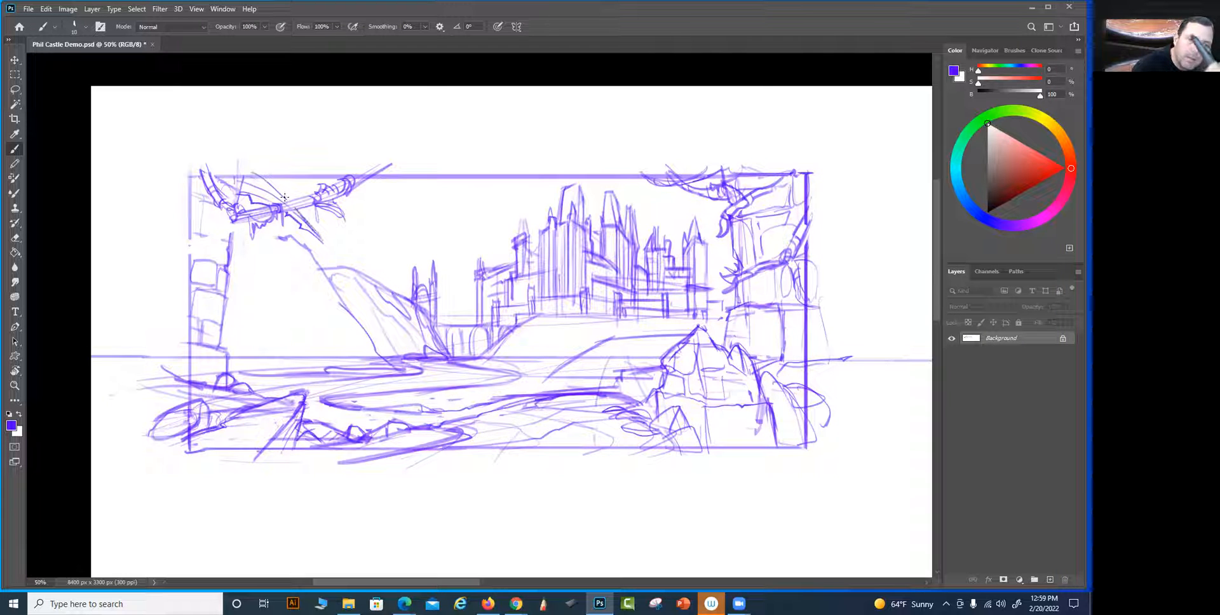
pyautogui.moveTo(240, 193)
pyautogui.mouseDown()
pyautogui.moveTo(258, 202)
pyautogui.moveTo(236, 202)
pyautogui.mouseUp()
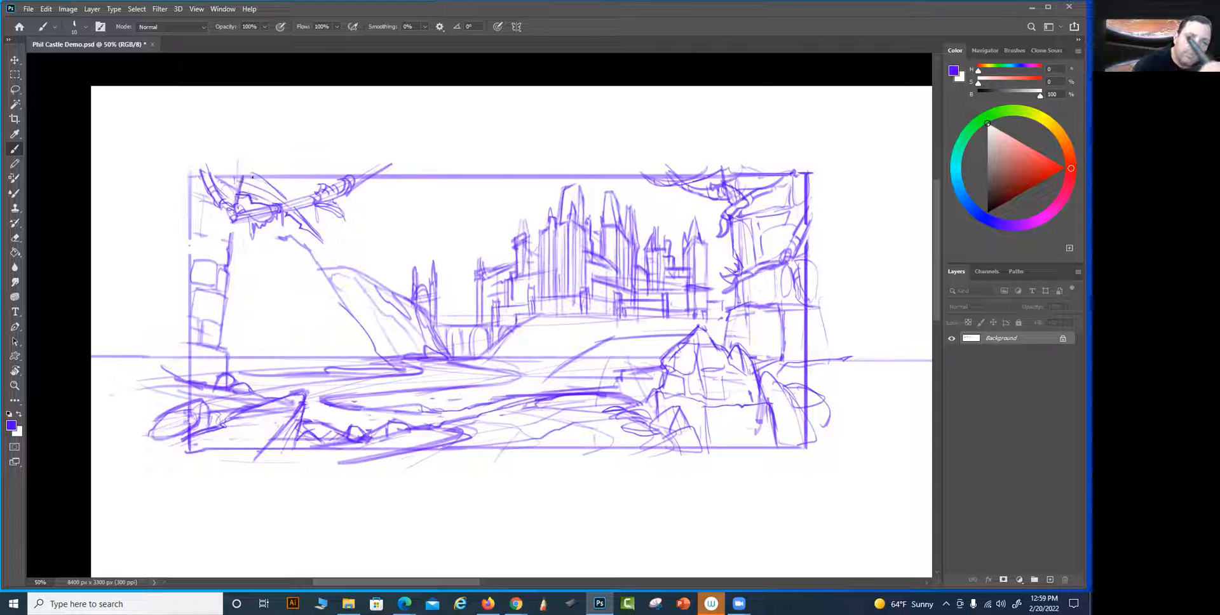
pyautogui.hotkey('ctrl', 'z')
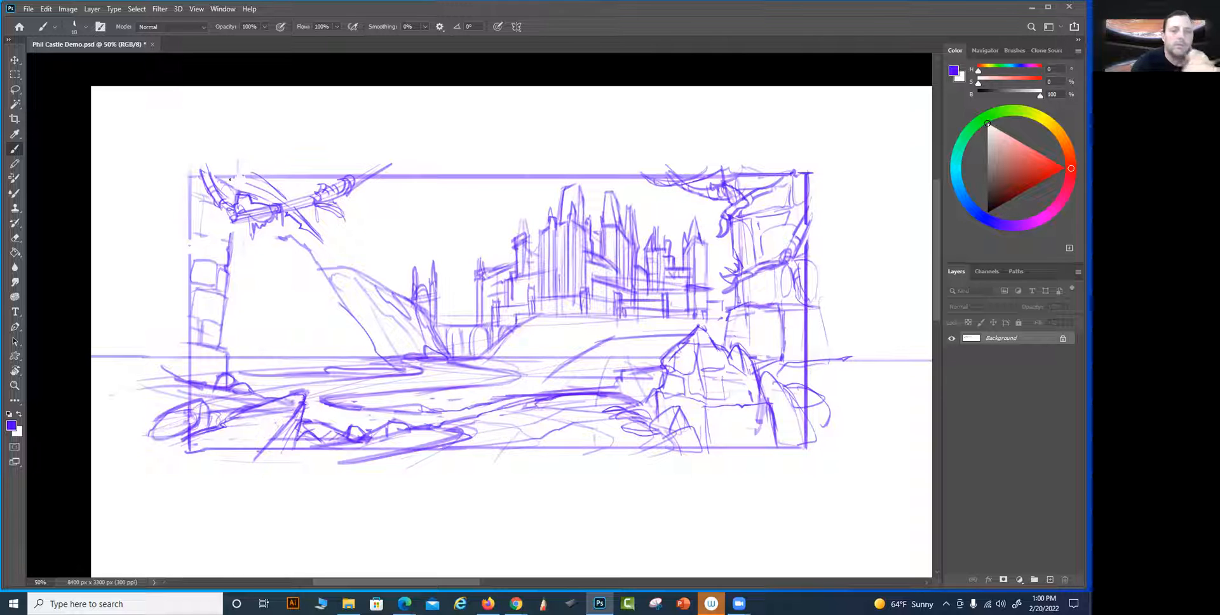
pyautogui.moveTo(220, 177)
pyautogui.mouseDown()
pyautogui.moveTo(287, 207)
pyautogui.moveTo(321, 242)
pyautogui.mouseUp()
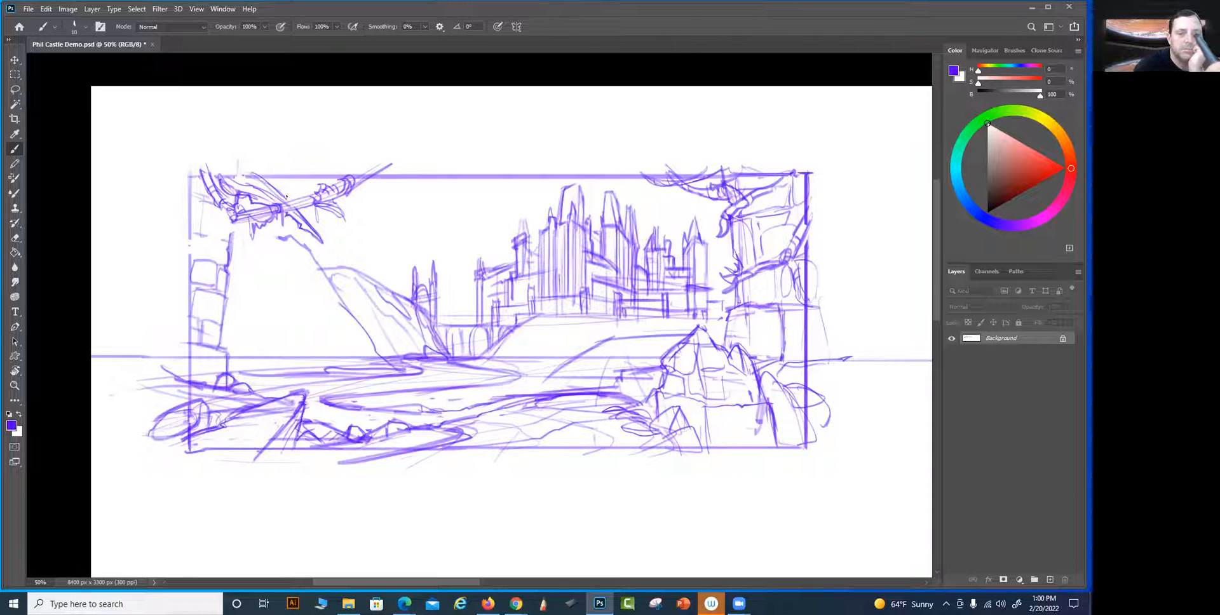
pyautogui.moveTo(304, 215); pyautogui.dragTo(323, 224)
pyautogui.moveTo(310, 211); pyautogui.dragTo(327, 228)
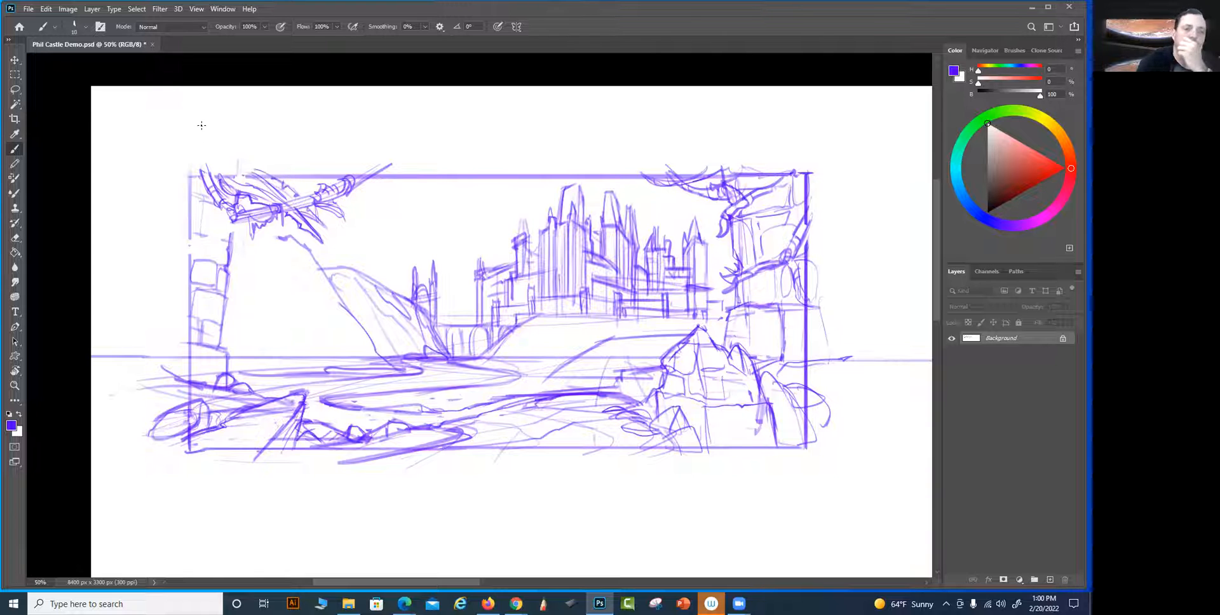
# Extend the branch down across the left tower to the frame edge and retrace the frame's upper-left borders
pyautogui.moveTo(230, 220)
pyautogui.mouseDown()
pyautogui.moveTo(183, 253)
pyautogui.moveTo(228, 233)
pyautogui.mouseUp()
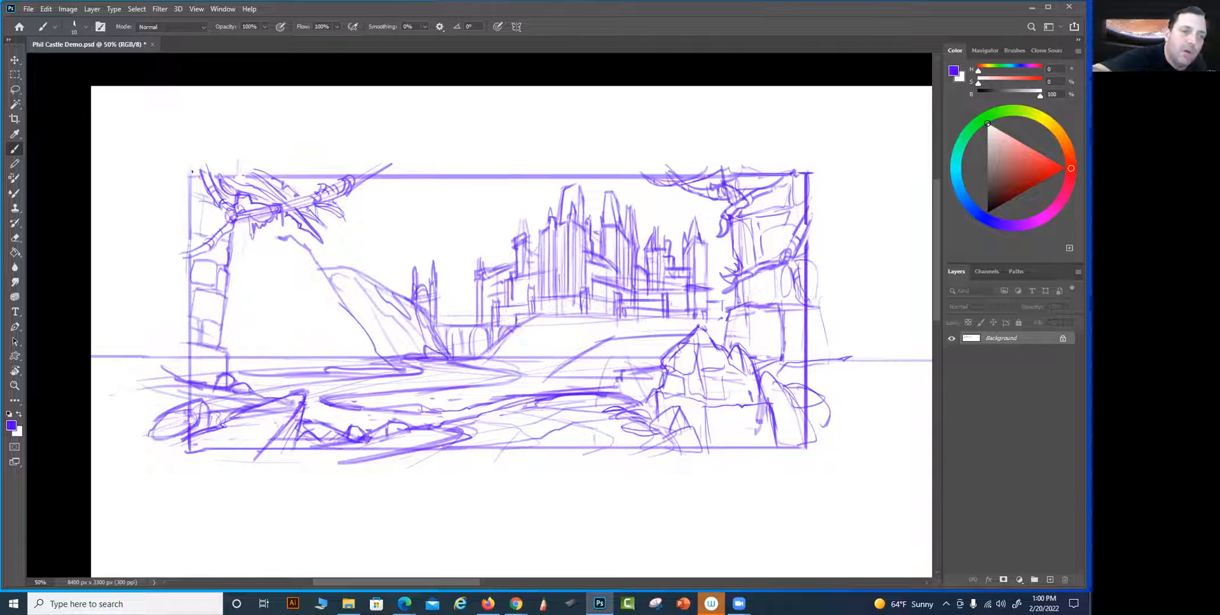
pyautogui.moveTo(201, 173); pyautogui.dragTo(283, 171)
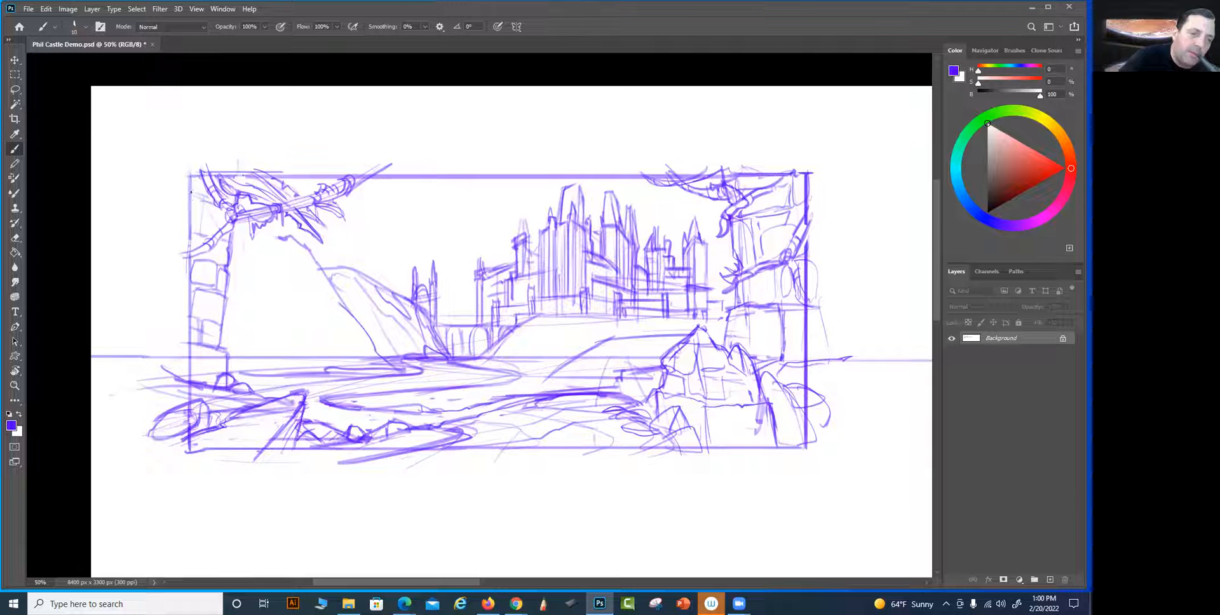
pyautogui.moveTo(185, 268); pyautogui.dragTo(189, 320)
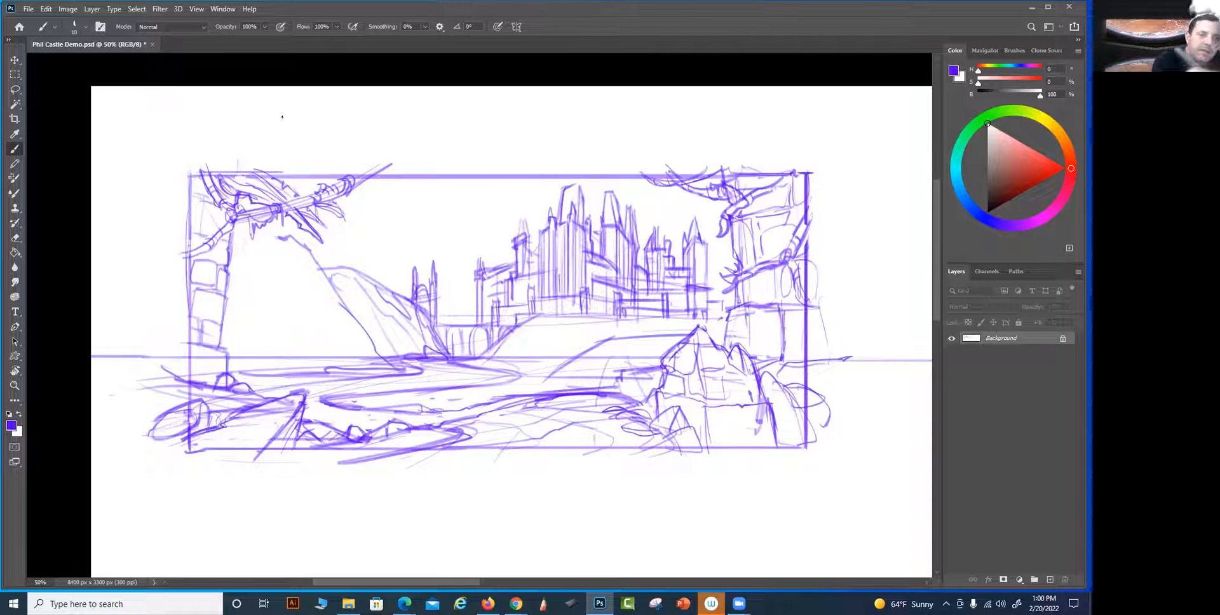
pyautogui.moveTo(313, 150)
pyautogui.mouseDown()
pyautogui.moveTo(402, 92)
pyautogui.moveTo(311, 159)
pyautogui.mouseUp()
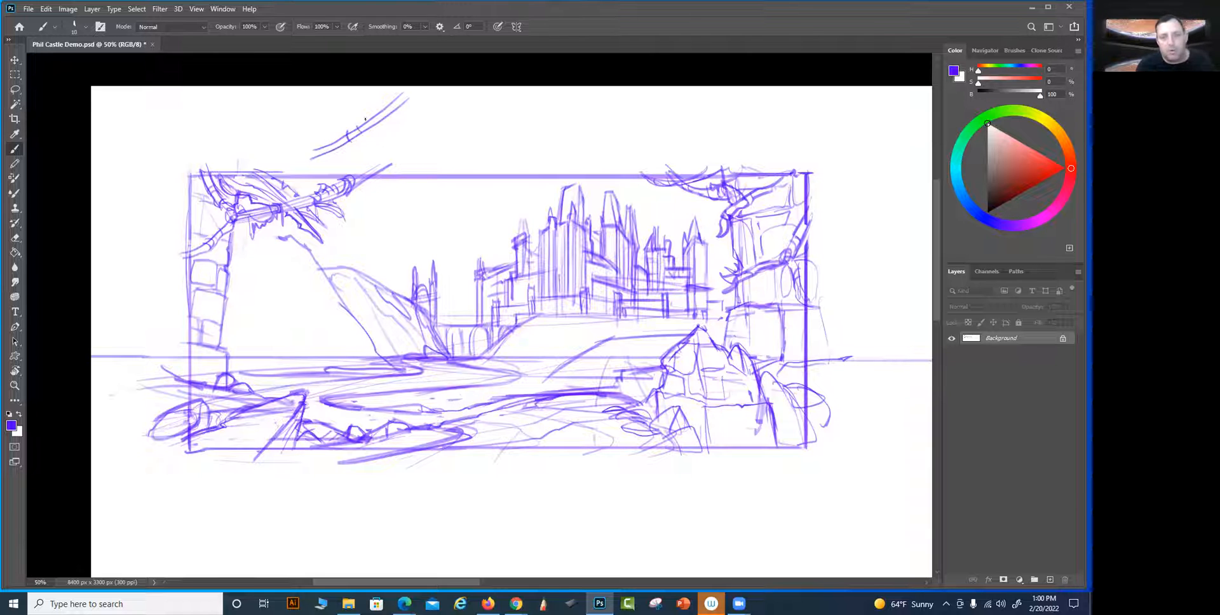
pyautogui.hotkey('ctrl', 'z')
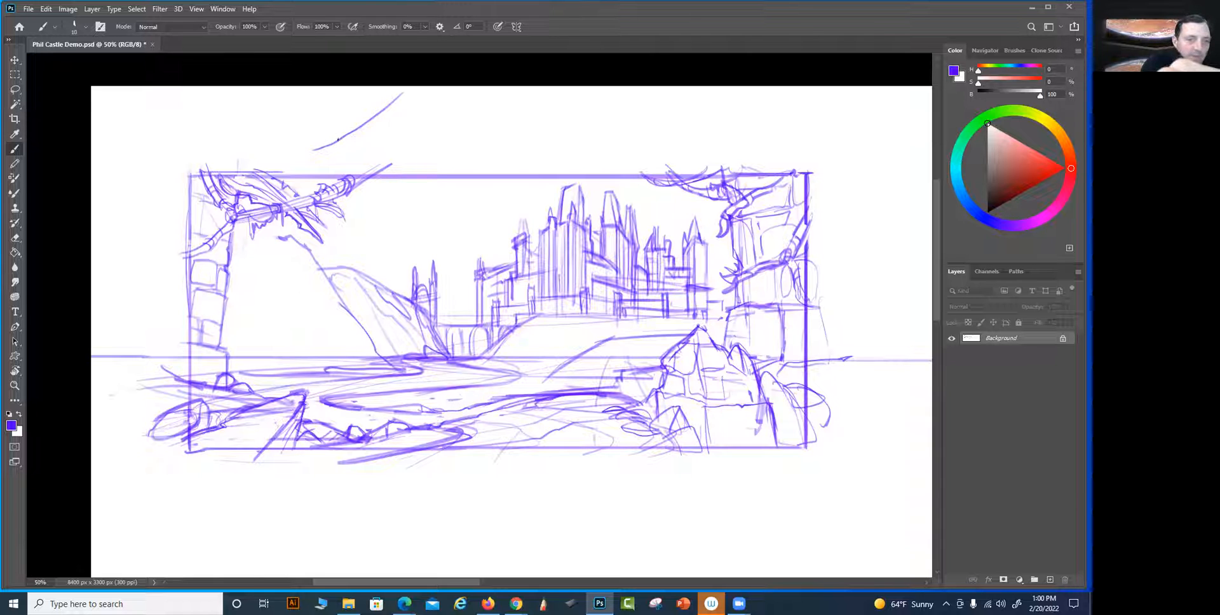
pyautogui.moveTo(327, 153); pyautogui.dragTo(409, 97)
pyautogui.moveTo(350, 131); pyautogui.dragTo(359, 139)
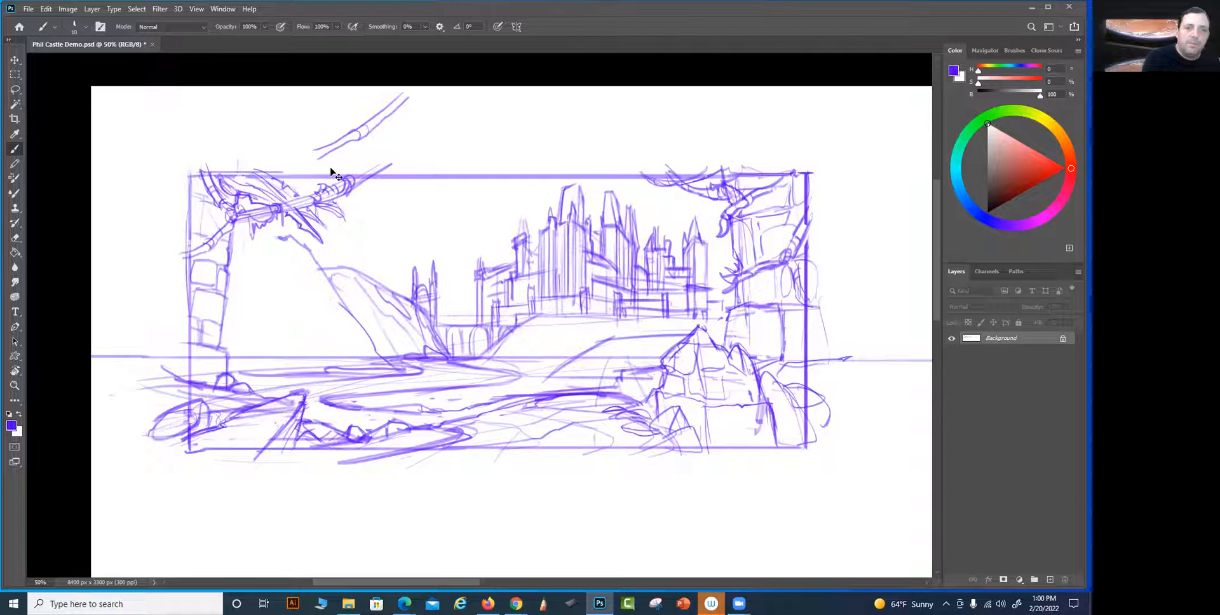
pyautogui.hotkey('ctrl', 'z')
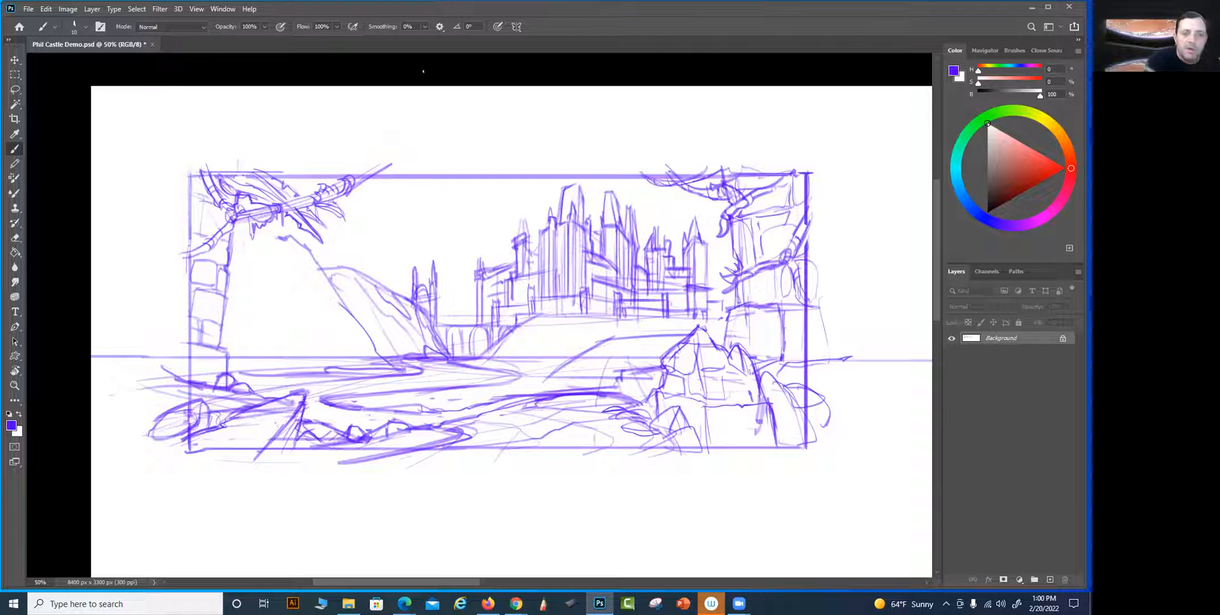
# Strengthen the outlines and knots of the upper-left branch and its lower section crossing the left tower
pyautogui.moveTo(291, 198); pyautogui.dragTo(356, 181)
pyautogui.moveTo(328, 195)
pyautogui.mouseDown()
pyautogui.moveTo(282, 209)
pyautogui.moveTo(253, 244)
pyautogui.moveTo(252, 217)
pyautogui.mouseUp()
pyautogui.moveTo(199, 244); pyautogui.dragTo(215, 239)
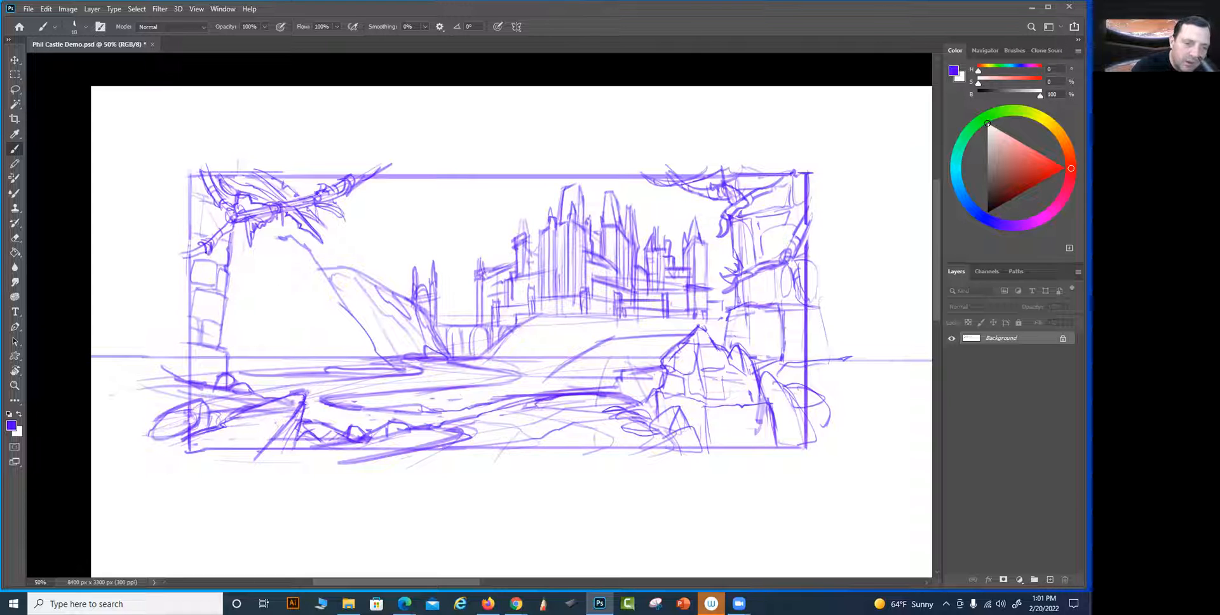
# Replace the left tower's middle stones with a branch hanging down its side and ending in a spray of pointed leaves
pyautogui.moveTo(225, 292); pyautogui.dragTo(208, 250)
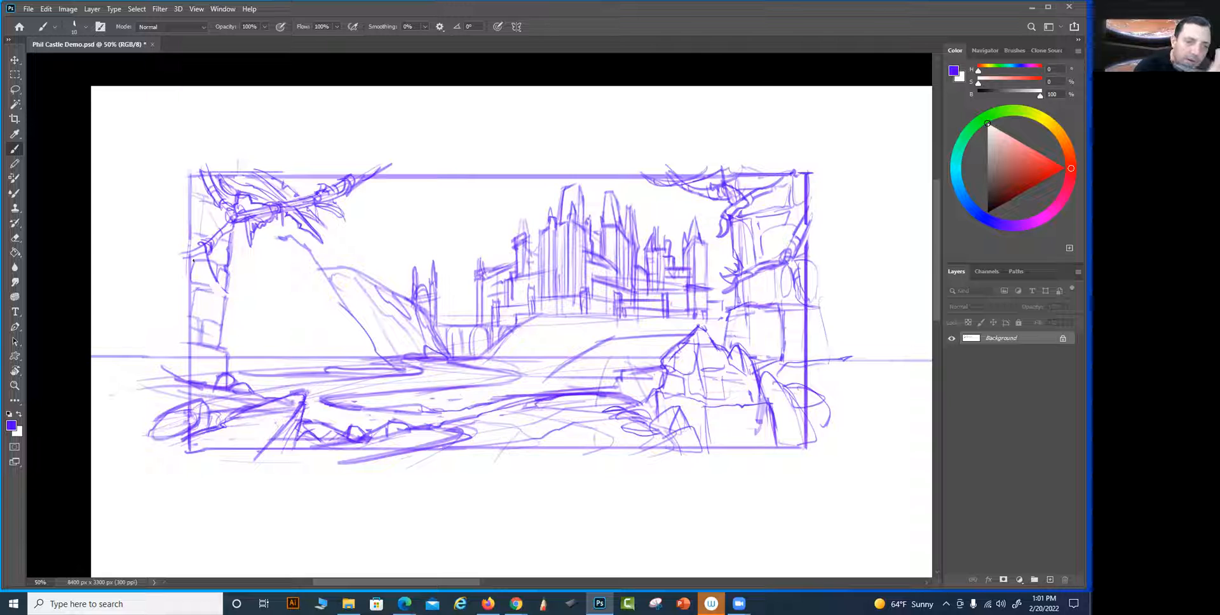
pyautogui.moveTo(203, 251)
pyautogui.mouseDown()
pyautogui.moveTo(222, 292)
pyautogui.moveTo(240, 299)
pyautogui.moveTo(226, 302)
pyautogui.moveTo(244, 298)
pyautogui.moveTo(261, 329)
pyautogui.moveTo(262, 304)
pyautogui.mouseUp()
pyautogui.moveTo(244, 291)
pyautogui.mouseDown()
pyautogui.moveTo(237, 327)
pyautogui.moveTo(244, 350)
pyautogui.moveTo(223, 312)
pyautogui.mouseUp()
pyautogui.moveTo(245, 355)
pyautogui.mouseDown()
pyautogui.moveTo(238, 312)
pyautogui.moveTo(225, 319)
pyautogui.moveTo(219, 346)
pyautogui.mouseUp()
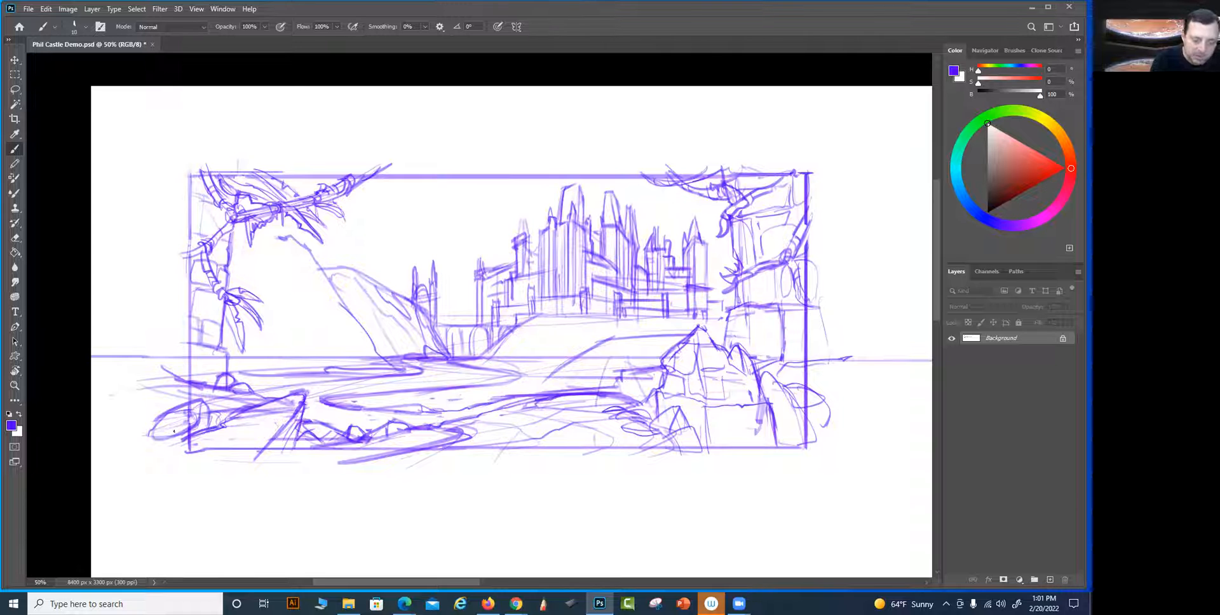
# Clear a diagonal strip through the lower-left foreground, draw a large jagged leaf there, and add a vertical edge to the neighbouring rock
pyautogui.moveTo(239, 382)
pyautogui.mouseDown()
pyautogui.moveTo(177, 454)
pyautogui.moveTo(215, 397)
pyautogui.moveTo(190, 420)
pyautogui.moveTo(212, 397)
pyautogui.moveTo(194, 408)
pyautogui.mouseUp()
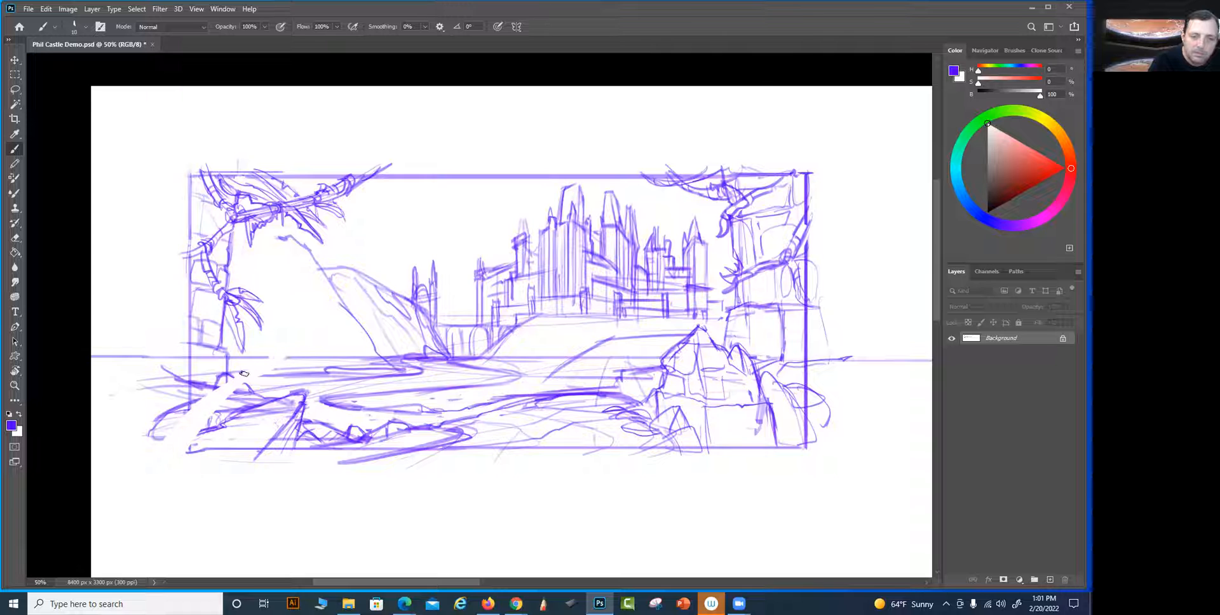
pyautogui.moveTo(224, 385)
pyautogui.mouseDown()
pyautogui.moveTo(270, 362)
pyautogui.moveTo(188, 447)
pyautogui.moveTo(249, 391)
pyautogui.mouseUp()
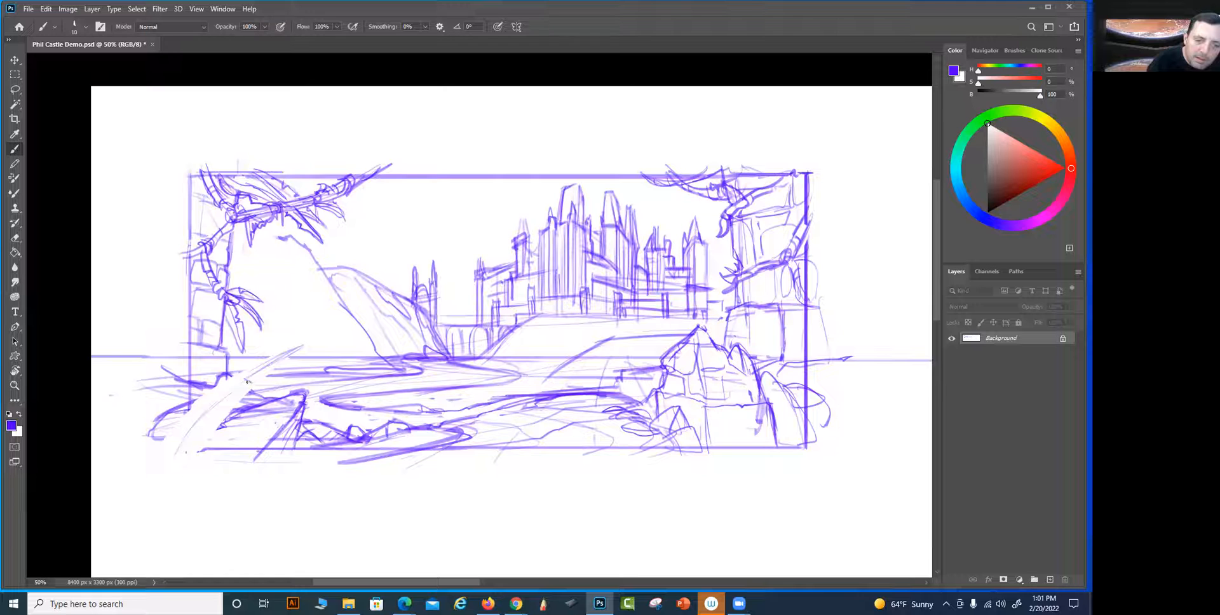
pyautogui.moveTo(226, 392)
pyautogui.mouseDown()
pyautogui.moveTo(176, 456)
pyautogui.moveTo(304, 345)
pyautogui.mouseUp()
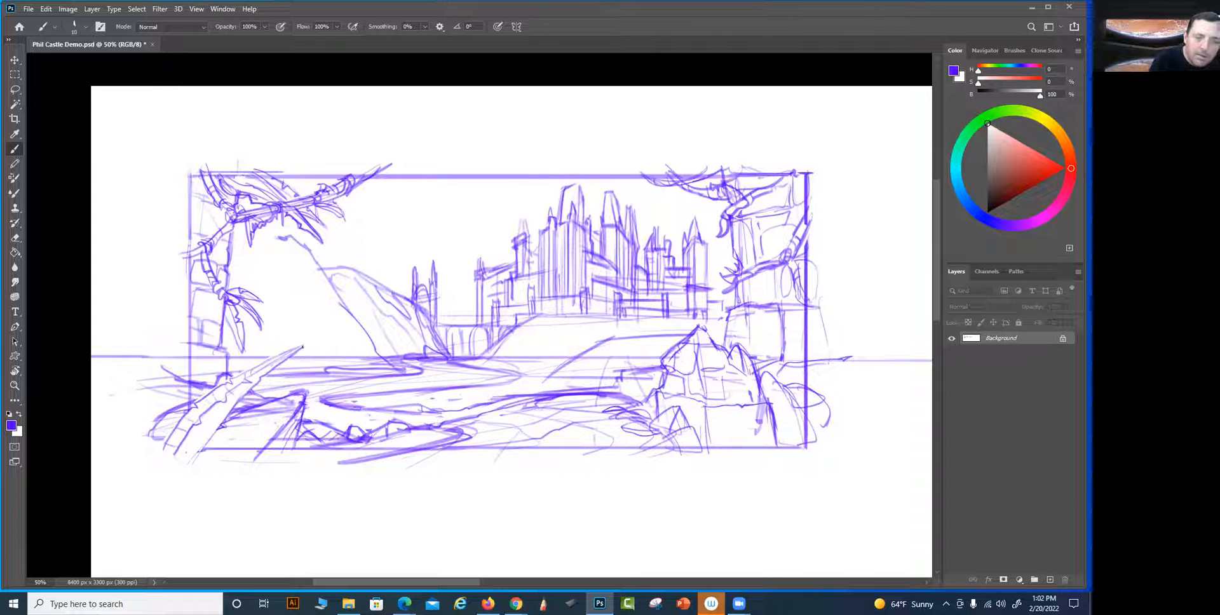
pyautogui.moveTo(206, 434); pyautogui.dragTo(191, 466)
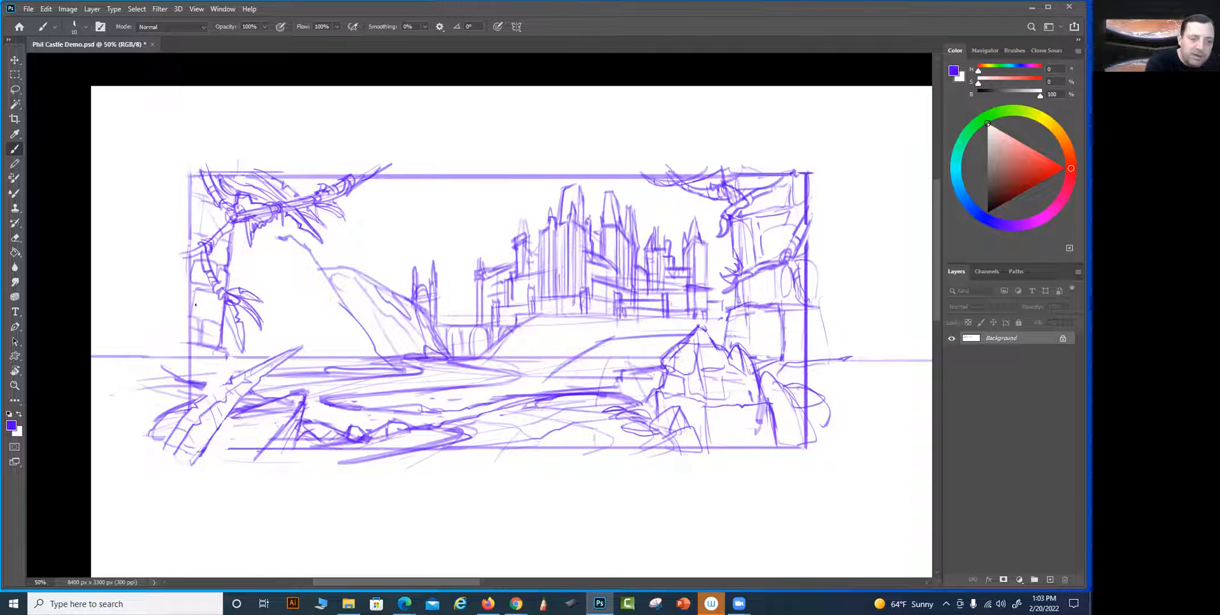
pyautogui.moveTo(239, 401); pyautogui.dragTo(228, 462)
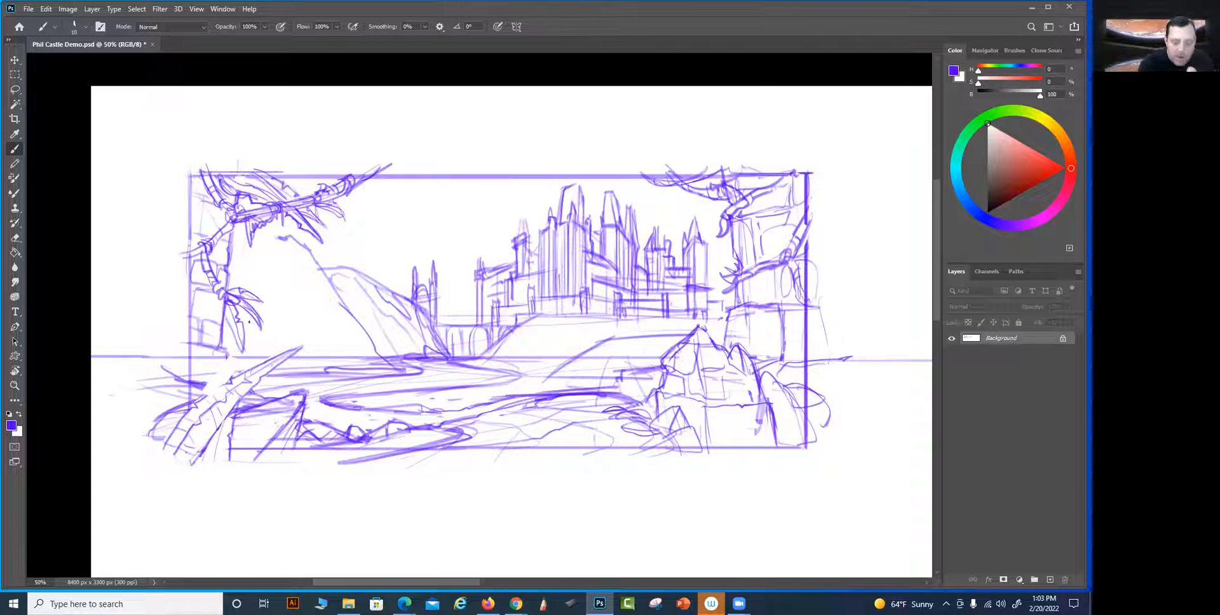
# Lasso the lowest leaf of the hanging branch, transform its tip up and outward from the tower, and deselect it
pyautogui.press('l')
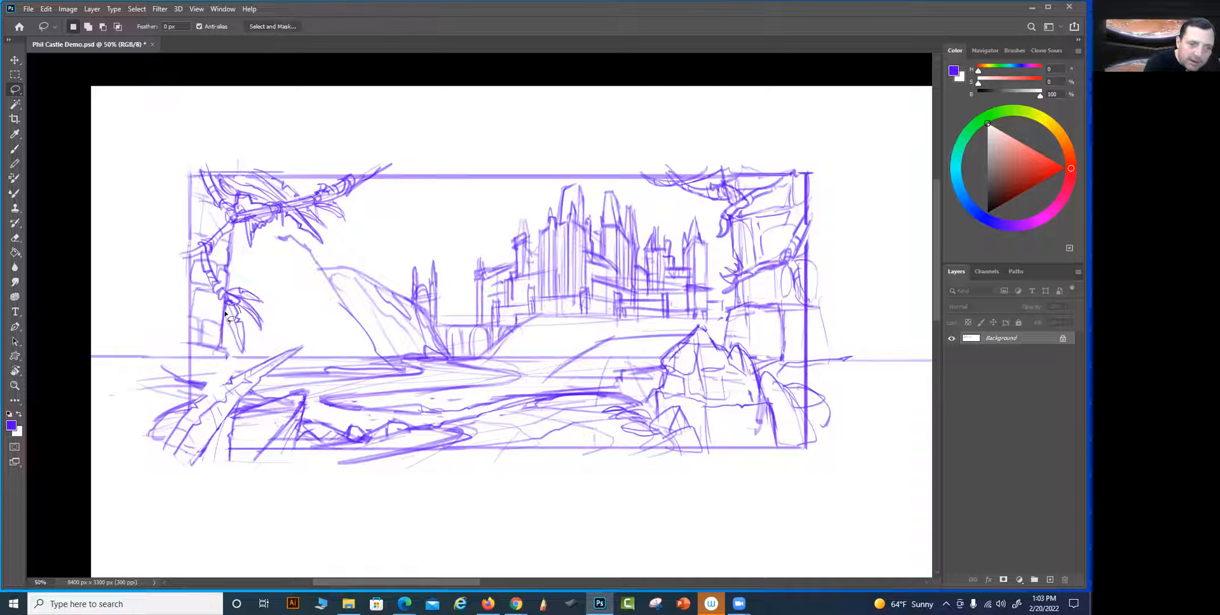
pyautogui.moveTo(236, 351); pyautogui.dragTo(249, 339)
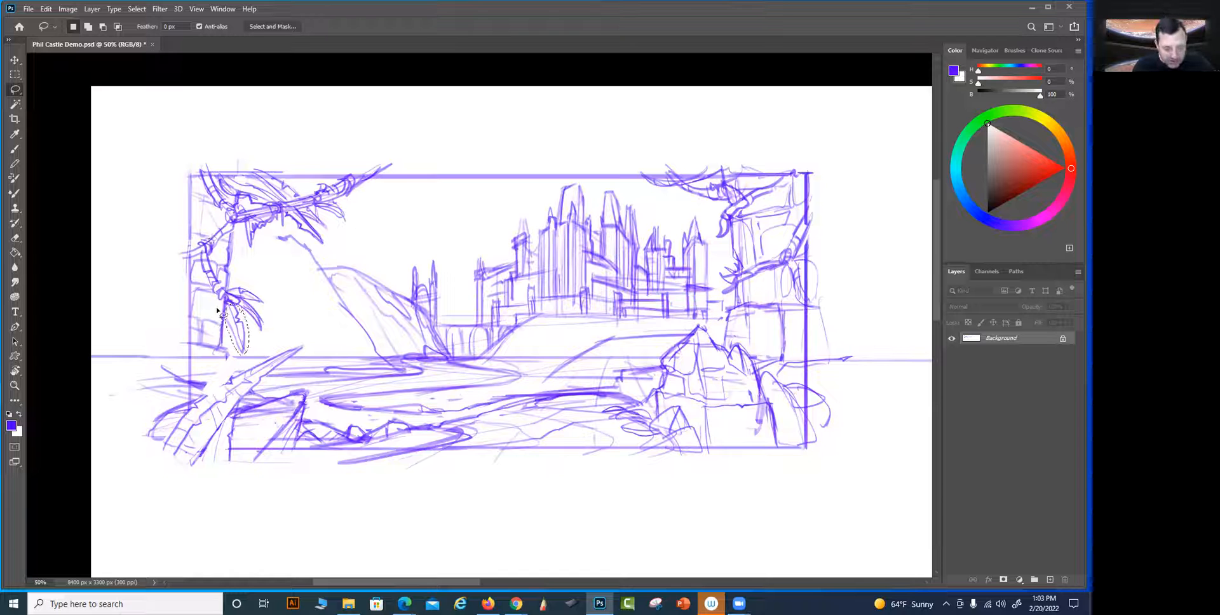
pyautogui.hotkey('shift', 'BackSpace')
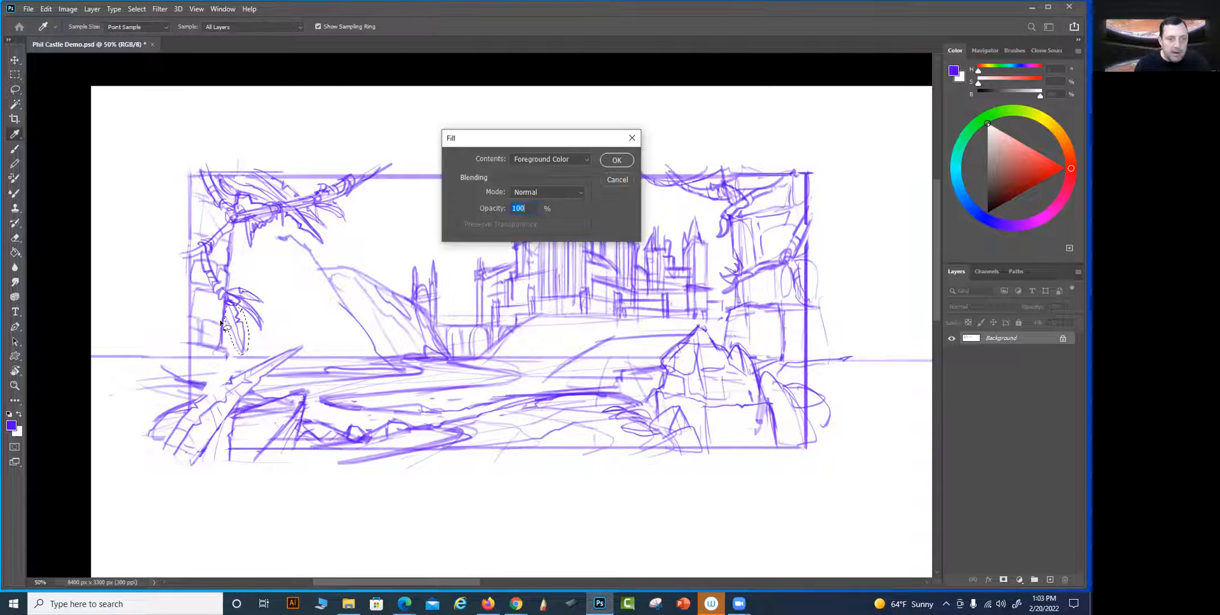
pyautogui.click(626, 180)
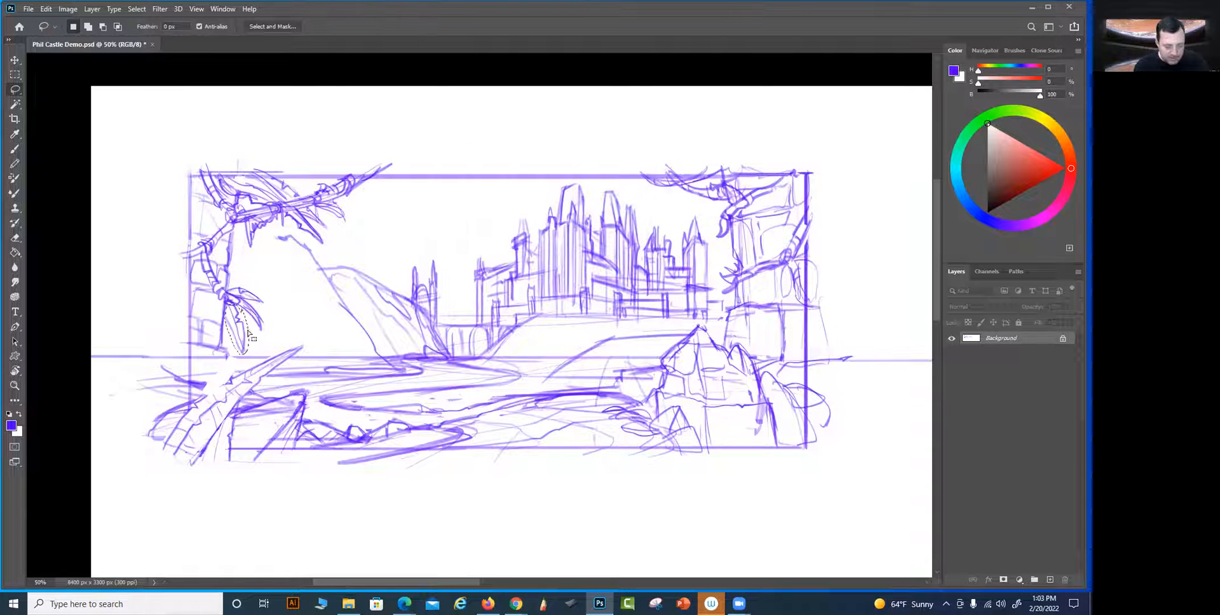
pyautogui.hotkey('ctrl', 't')
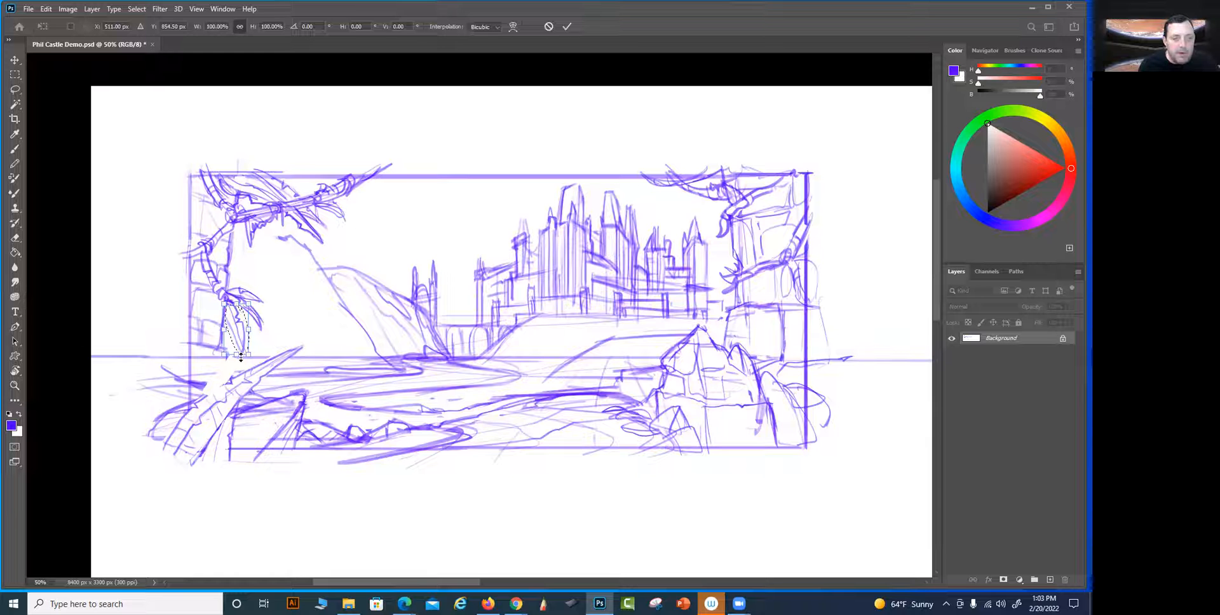
pyautogui.rightClick(243, 352)
pyautogui.click(267, 394)
pyautogui.moveTo(236, 354); pyautogui.dragTo(246, 345)
pyautogui.press('Return')
pyautogui.hotkey('ctrl', 'd')
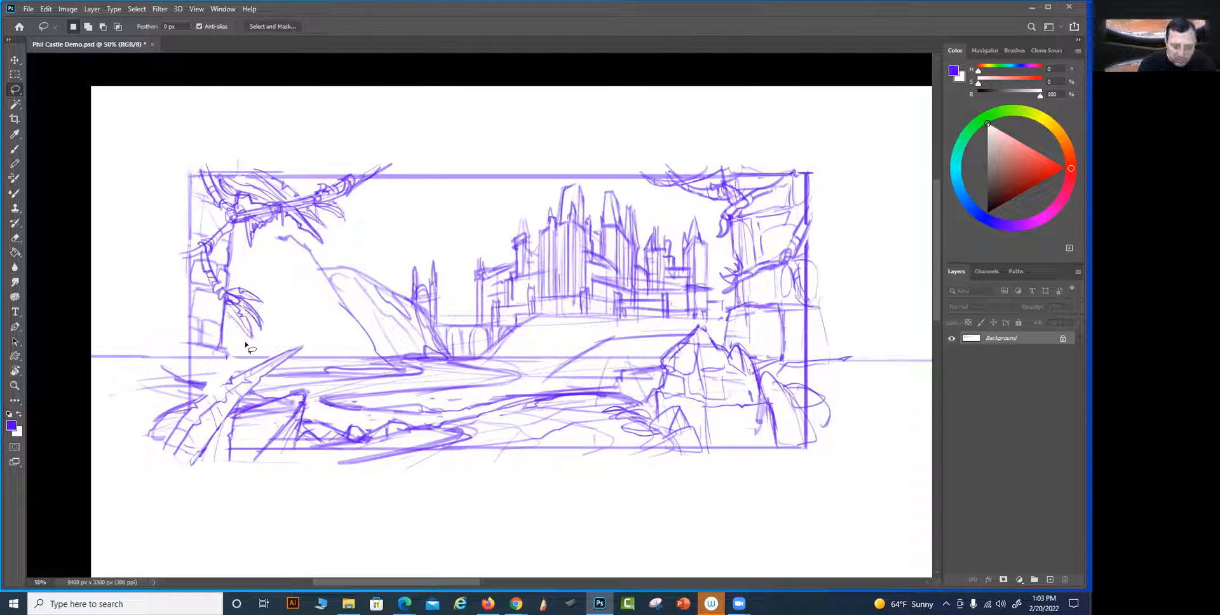
# Draw a second, steeper jagged leaf behind the large foreground leaf and strengthen the stems at its base
pyautogui.press('v')
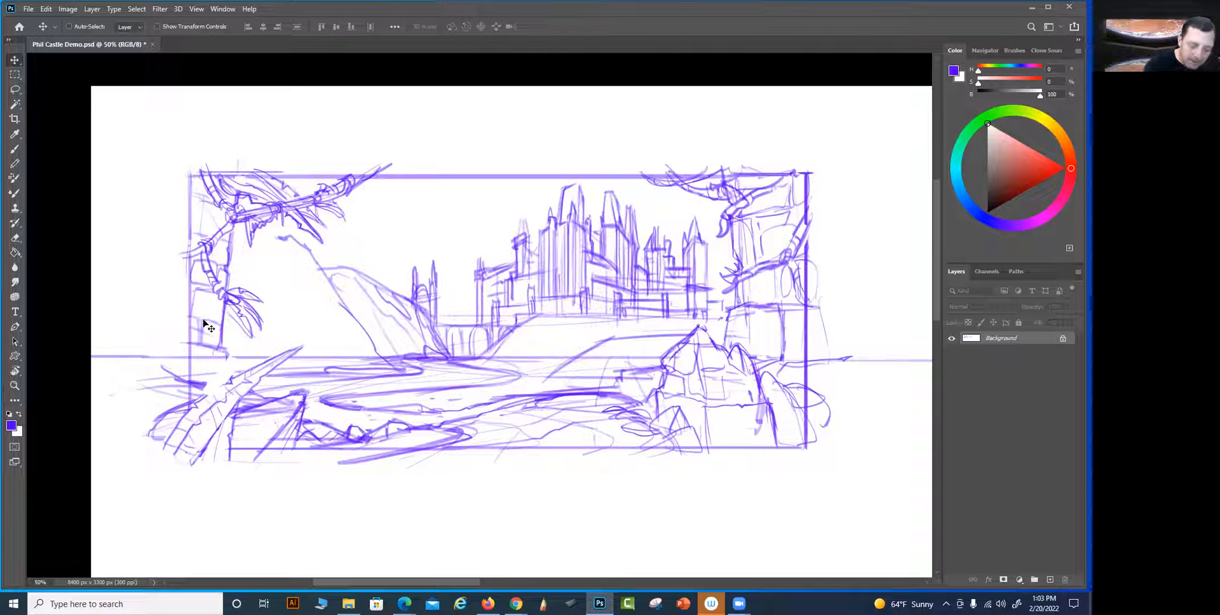
pyautogui.press('b')
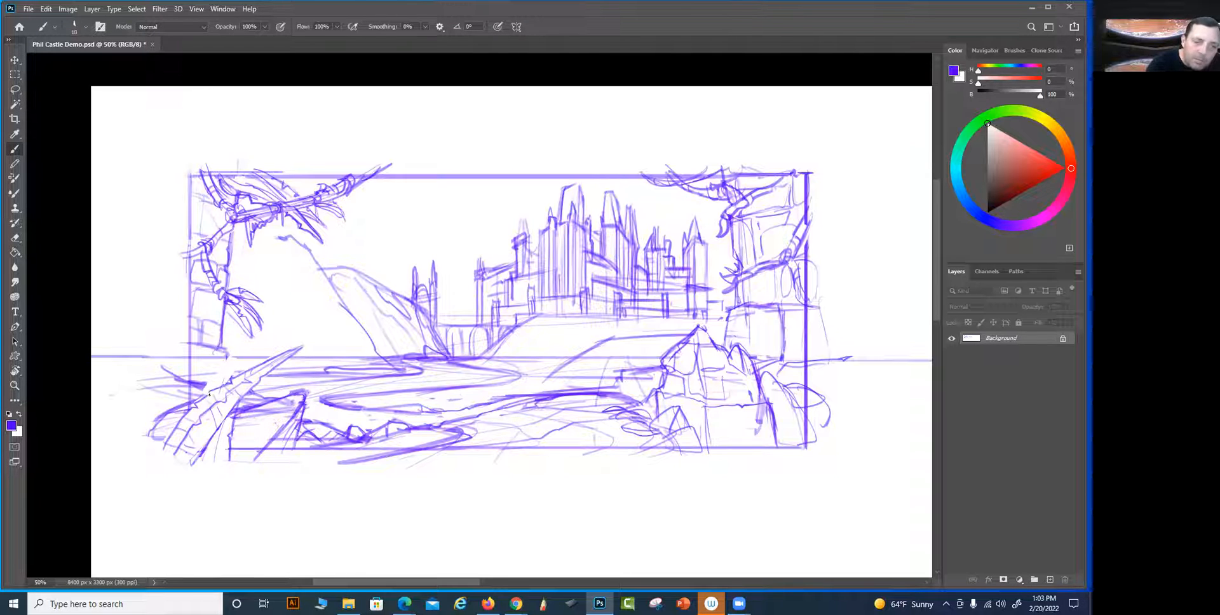
pyautogui.moveTo(240, 347); pyautogui.dragTo(226, 382)
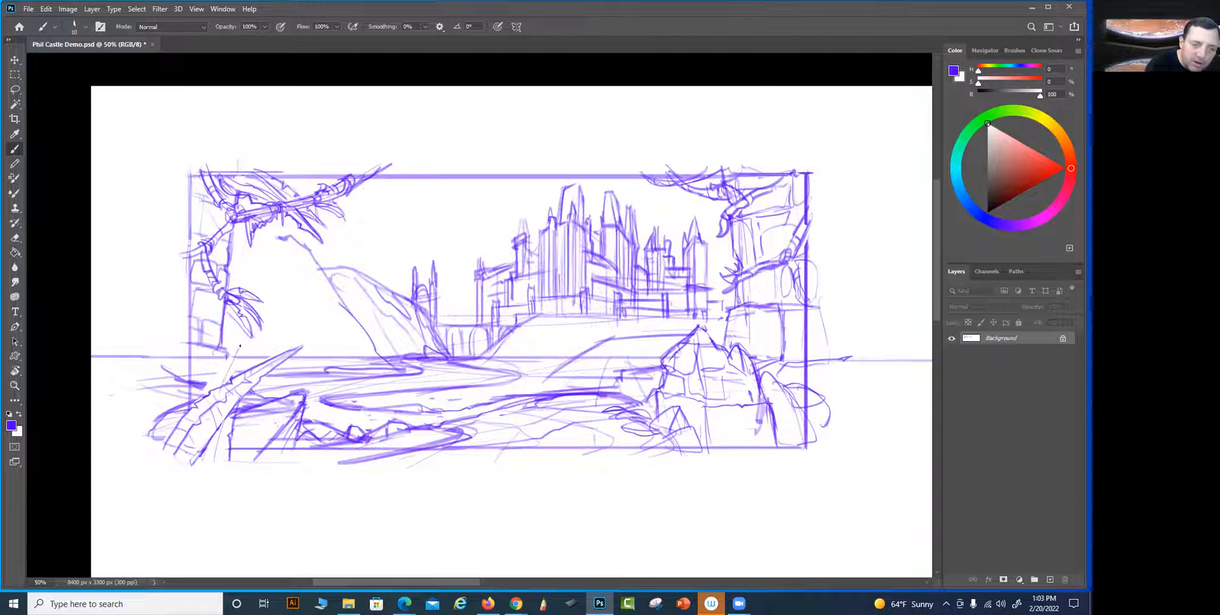
pyautogui.moveTo(244, 345)
pyautogui.mouseDown()
pyautogui.moveTo(229, 373)
pyautogui.moveTo(239, 347)
pyautogui.moveTo(206, 391)
pyautogui.moveTo(227, 371)
pyautogui.moveTo(229, 444)
pyautogui.mouseUp()
pyautogui.moveTo(223, 423); pyautogui.dragTo(211, 469)
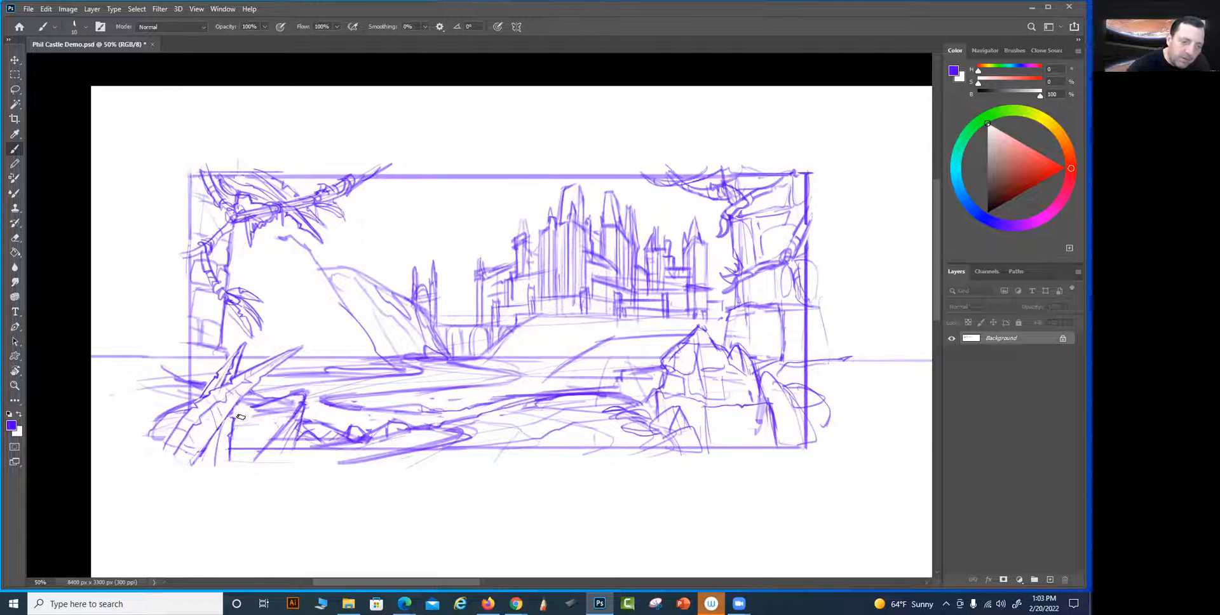
# Sketch a twig with pointed leaves over the lower-left rock and add another large curved leaf beside the foreground ones
pyautogui.moveTo(230, 406)
pyautogui.mouseDown()
pyautogui.moveTo(229, 463)
pyautogui.moveTo(232, 418)
pyautogui.moveTo(264, 380)
pyautogui.moveTo(274, 411)
pyautogui.mouseUp()
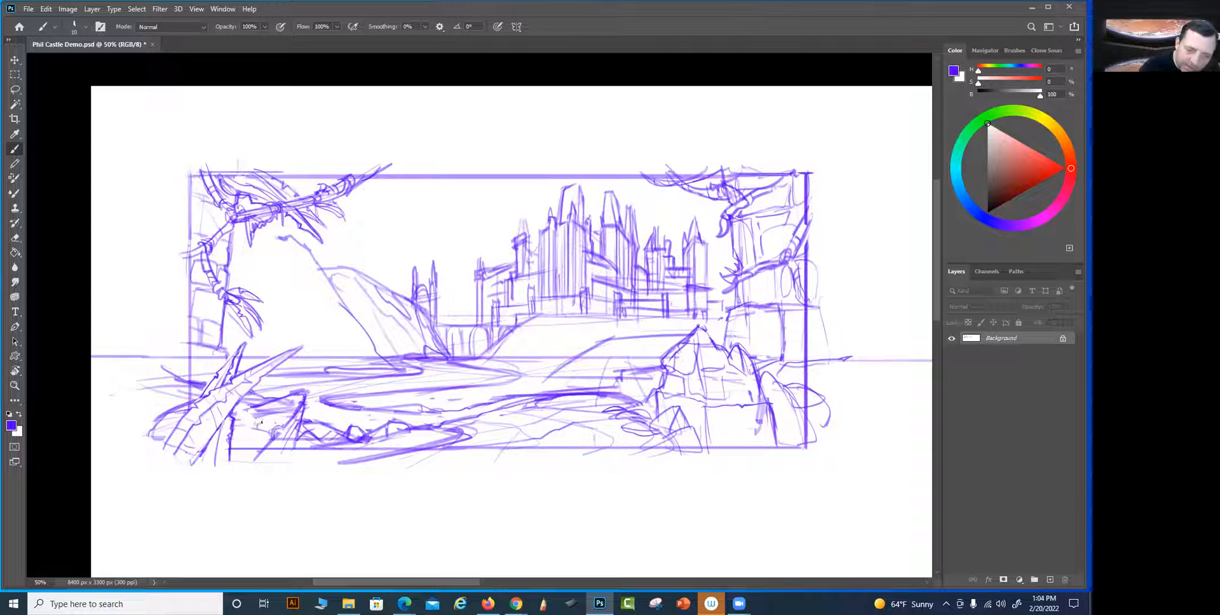
pyautogui.moveTo(239, 412)
pyautogui.mouseDown()
pyautogui.moveTo(277, 428)
pyautogui.moveTo(287, 460)
pyautogui.mouseUp()
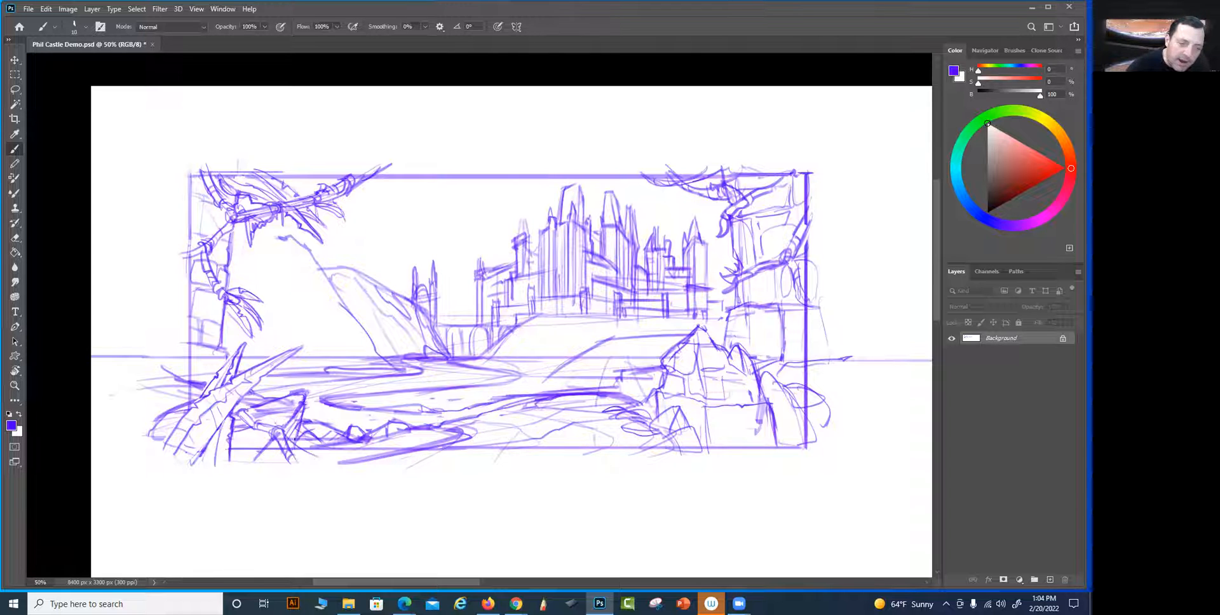
pyautogui.moveTo(290, 442)
pyautogui.mouseDown()
pyautogui.moveTo(317, 457)
pyautogui.moveTo(289, 439)
pyautogui.mouseUp()
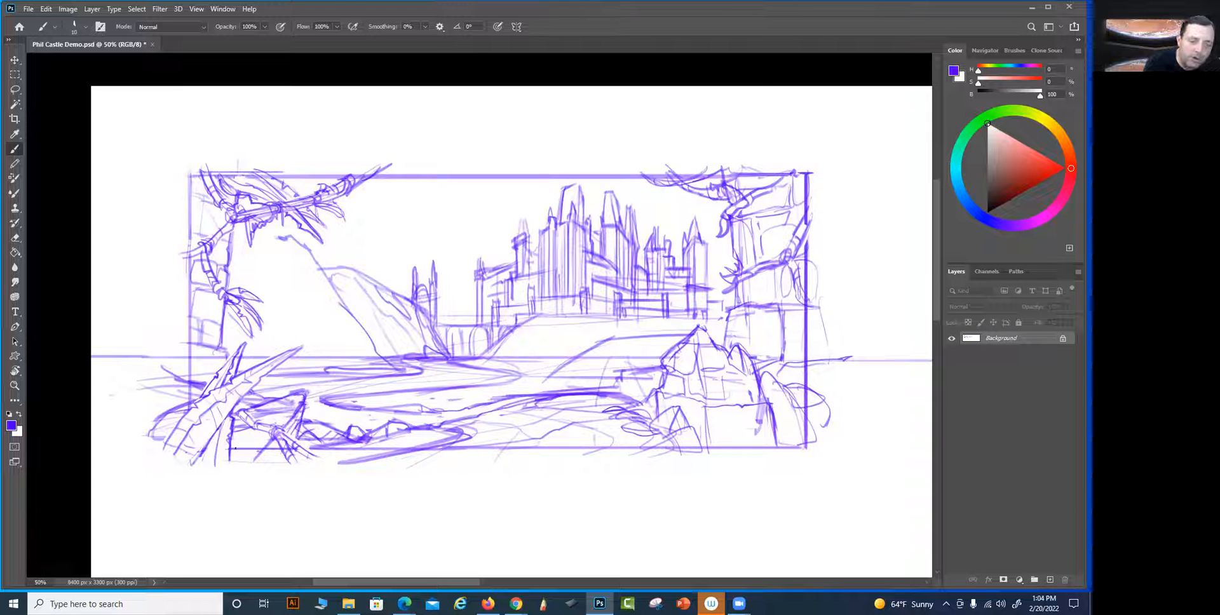
pyautogui.moveTo(237, 449)
pyautogui.mouseDown()
pyautogui.moveTo(262, 400)
pyautogui.moveTo(241, 423)
pyautogui.moveTo(270, 398)
pyautogui.moveTo(237, 448)
pyautogui.moveTo(242, 472)
pyautogui.moveTo(230, 447)
pyautogui.mouseUp()
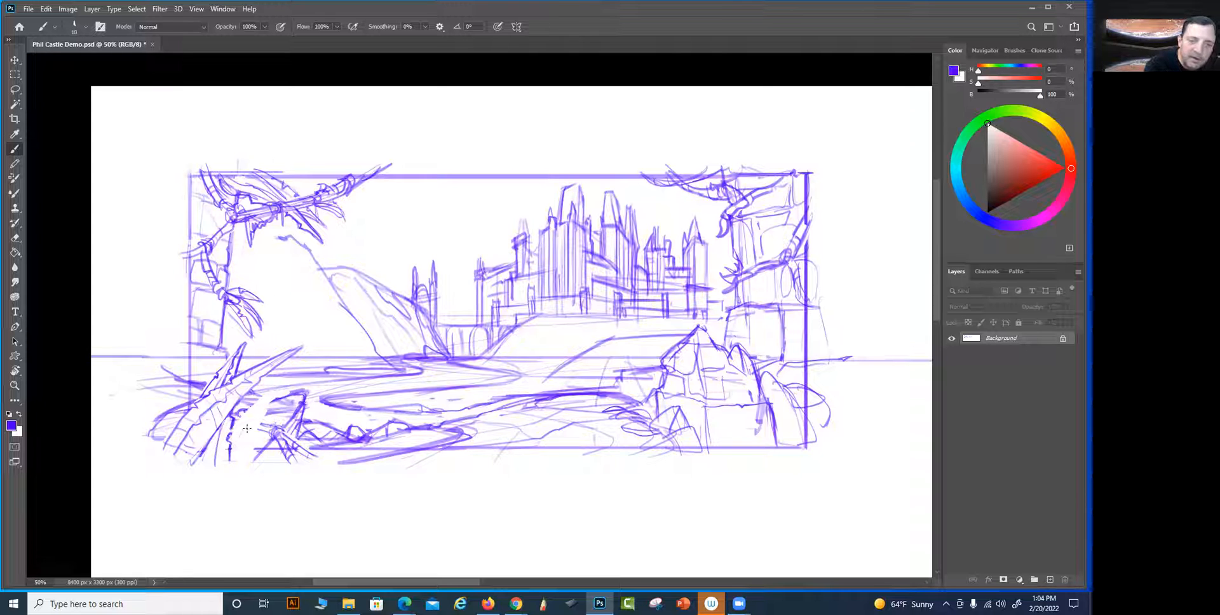
pyautogui.moveTo(284, 380)
pyautogui.mouseDown()
pyautogui.moveTo(247, 469)
pyautogui.moveTo(259, 401)
pyautogui.moveTo(236, 417)
pyautogui.mouseUp()
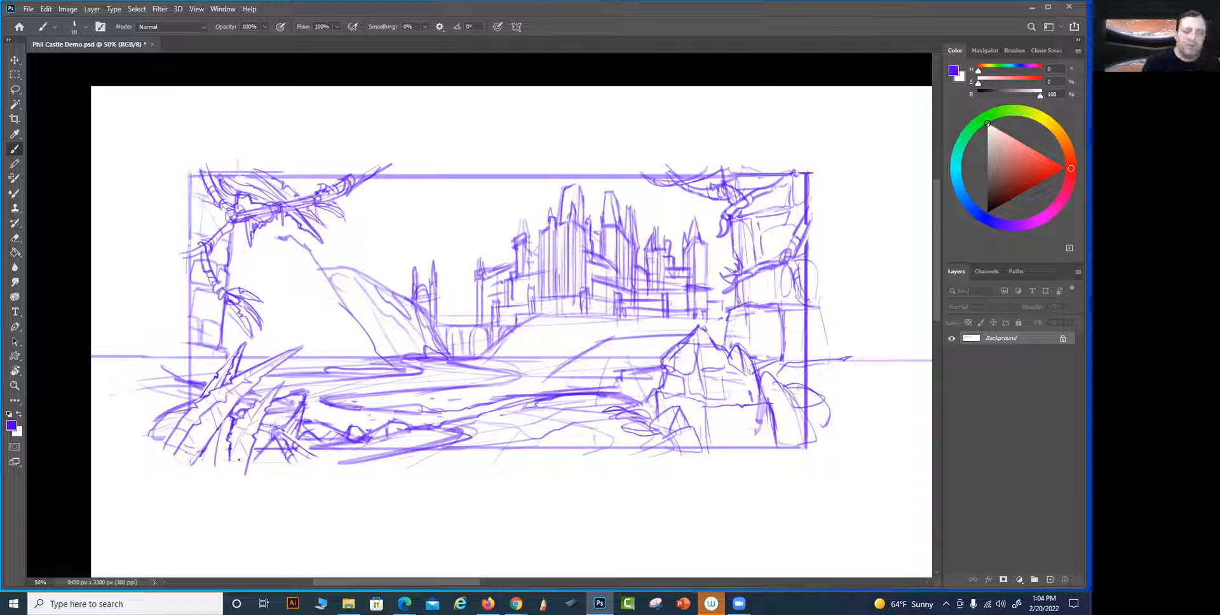
# Redraw the frame's lower-left corner with straight left and bottom edges over the foreground leaves
pyautogui.moveTo(190, 449); pyautogui.dragTo(189, 407)
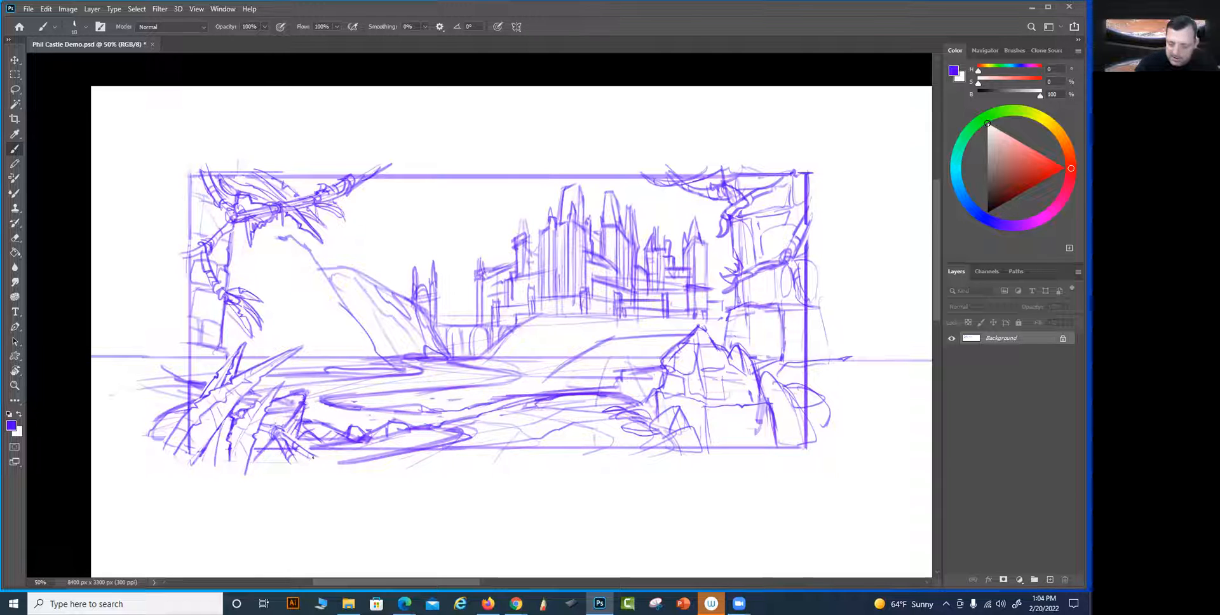
pyautogui.moveTo(294, 451); pyautogui.dragTo(195, 448)
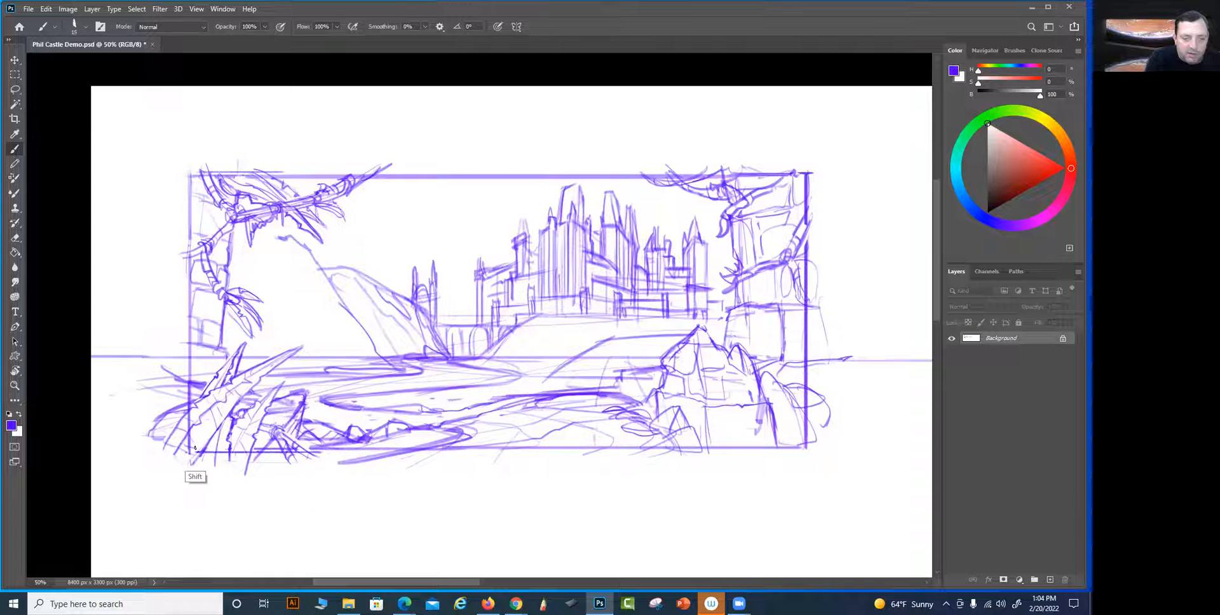
pyautogui.hotkey('ctrl', 'z')
pyautogui.moveTo(323, 448); pyautogui.dragTo(195, 448)
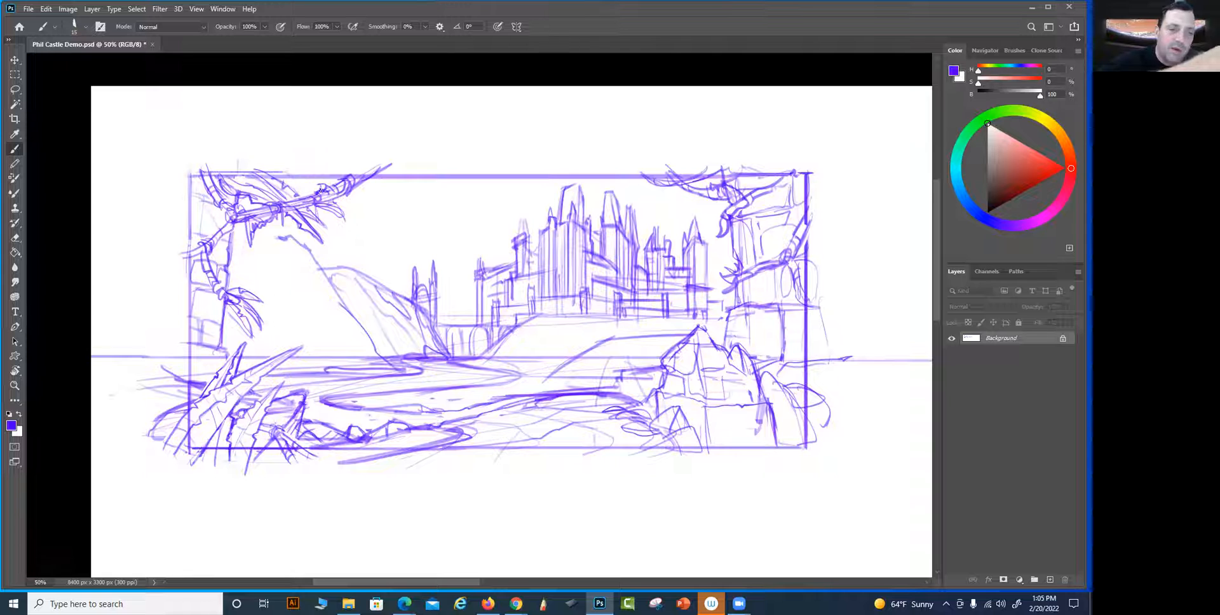
# Sketch a thick, knotted branch sagging from the upper-left foliage and rising back to the frame's top edge
pyautogui.moveTo(327, 196); pyautogui.dragTo(417, 224)
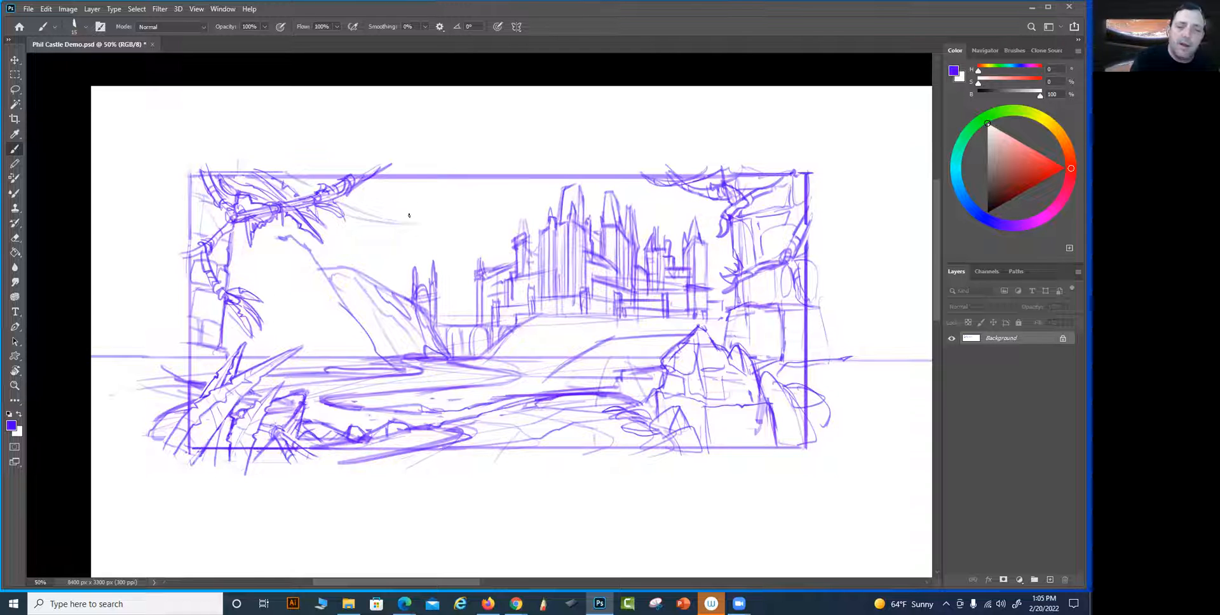
pyautogui.moveTo(410, 223); pyautogui.dragTo(489, 191)
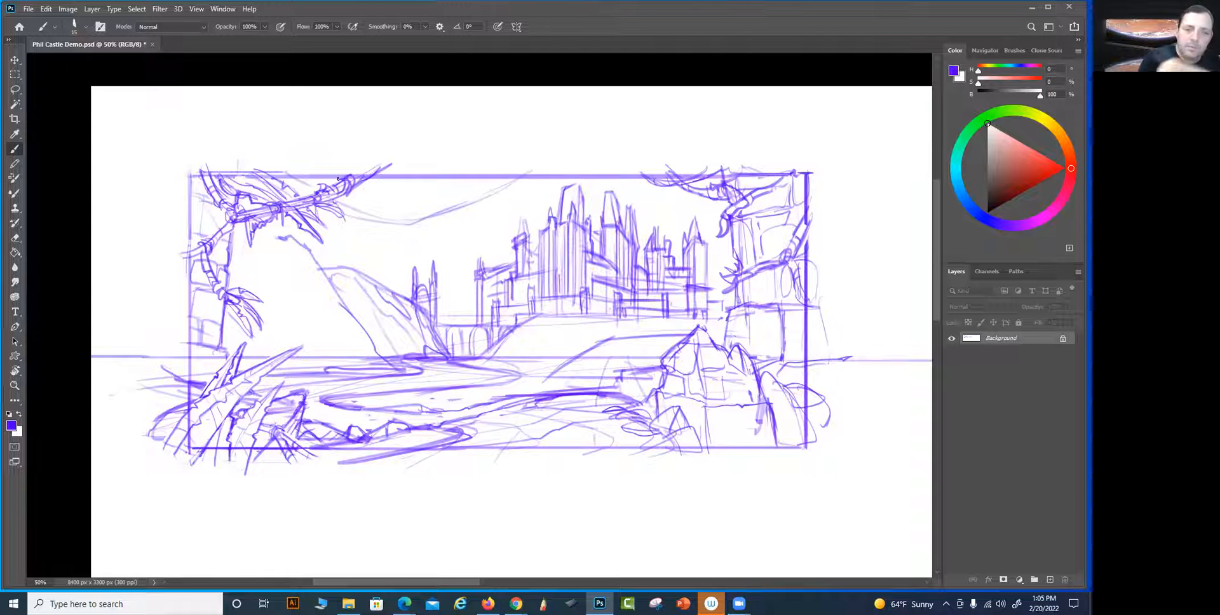
pyautogui.moveTo(347, 188)
pyautogui.mouseDown()
pyautogui.moveTo(382, 218)
pyautogui.moveTo(404, 211)
pyautogui.moveTo(289, 182)
pyautogui.moveTo(347, 177)
pyautogui.moveTo(369, 206)
pyautogui.moveTo(354, 213)
pyautogui.moveTo(371, 217)
pyautogui.moveTo(346, 195)
pyautogui.moveTo(404, 203)
pyautogui.moveTo(400, 227)
pyautogui.moveTo(404, 209)
pyautogui.moveTo(427, 218)
pyautogui.moveTo(428, 206)
pyautogui.moveTo(525, 171)
pyautogui.moveTo(384, 227)
pyautogui.mouseUp()
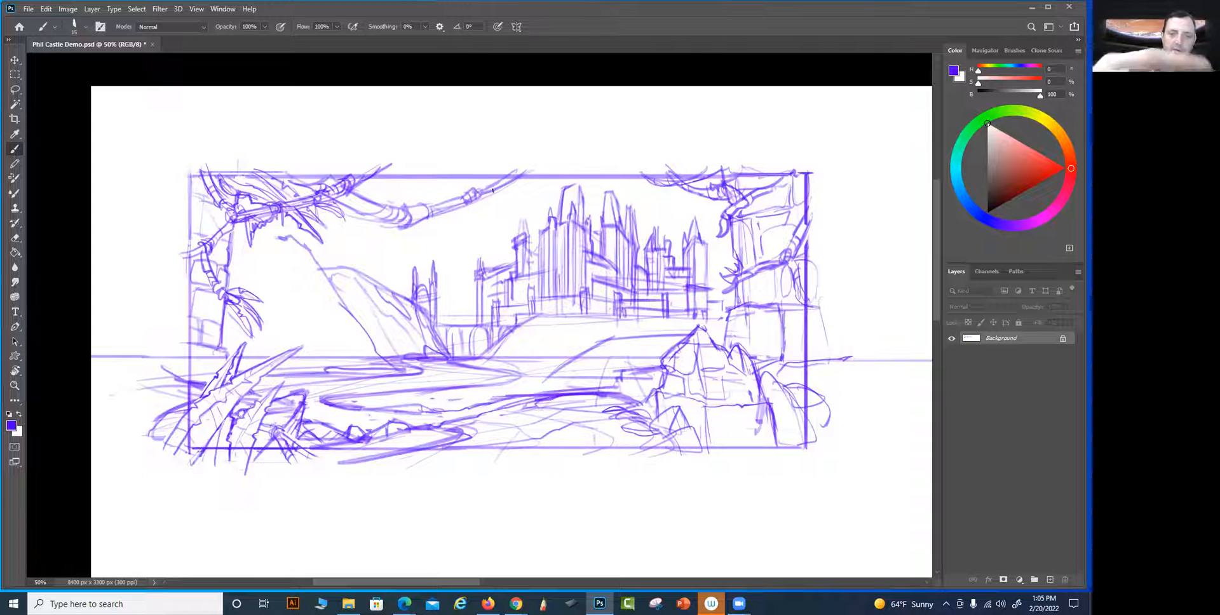
# Lasso the new sagging branch, distort it so its far end rises above the frame, and deselect it
pyautogui.press('l')
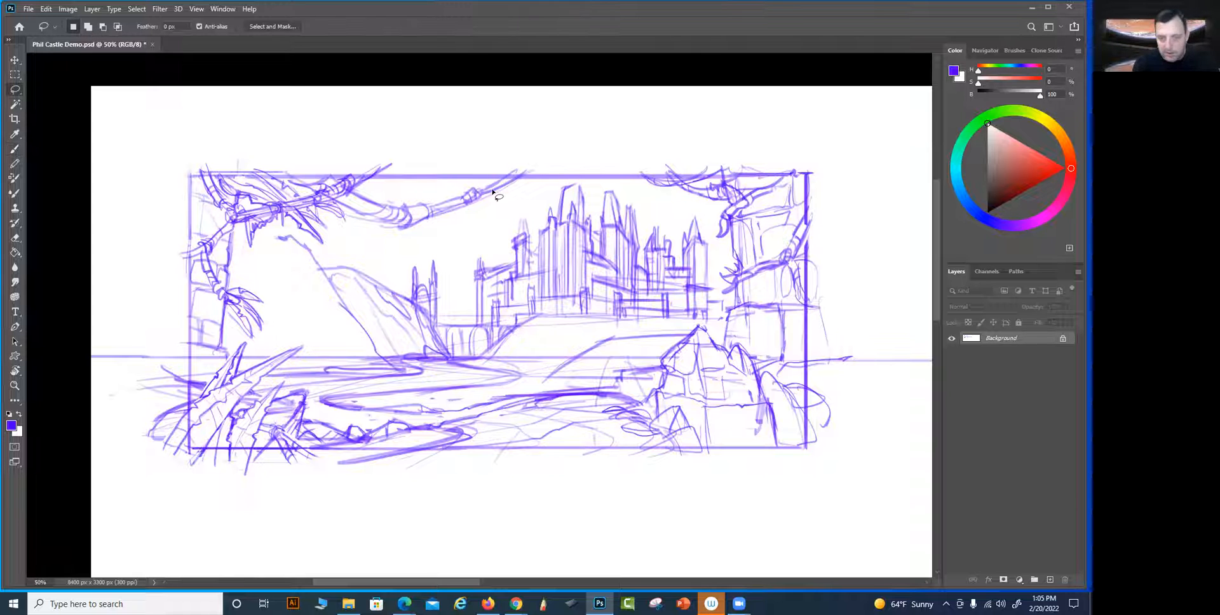
pyautogui.moveTo(536, 180)
pyautogui.mouseDown()
pyautogui.moveTo(436, 226)
pyautogui.moveTo(353, 216)
pyautogui.moveTo(354, 194)
pyautogui.moveTo(534, 180)
pyautogui.mouseUp()
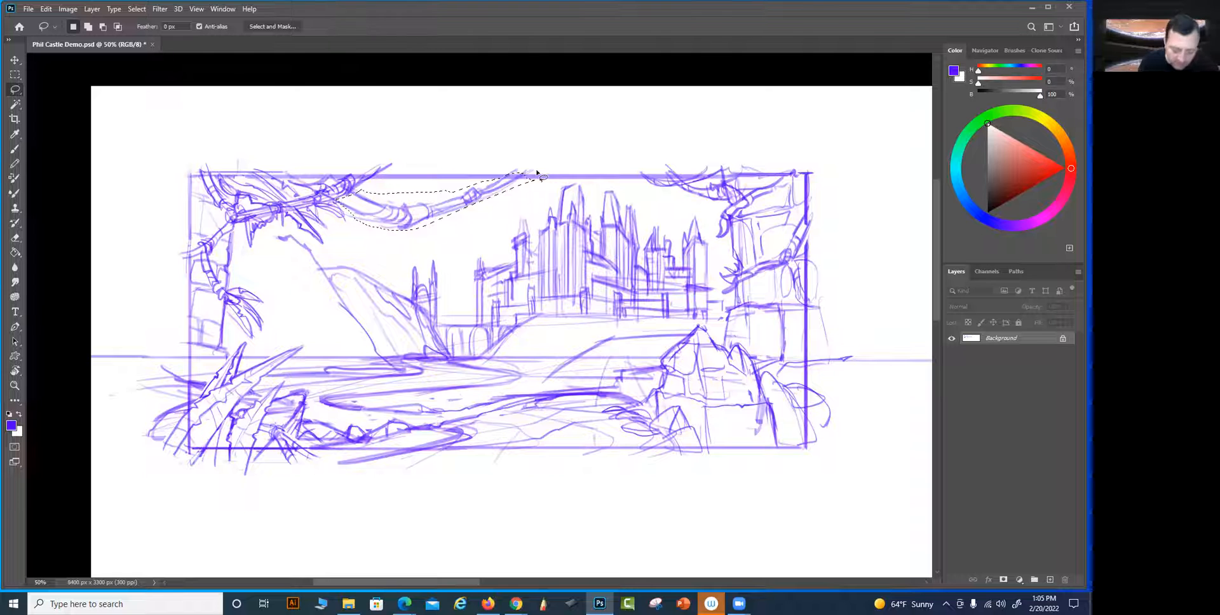
pyautogui.hotkey('ctrl', 'y')
pyautogui.hotkey('ctrl', 'd')
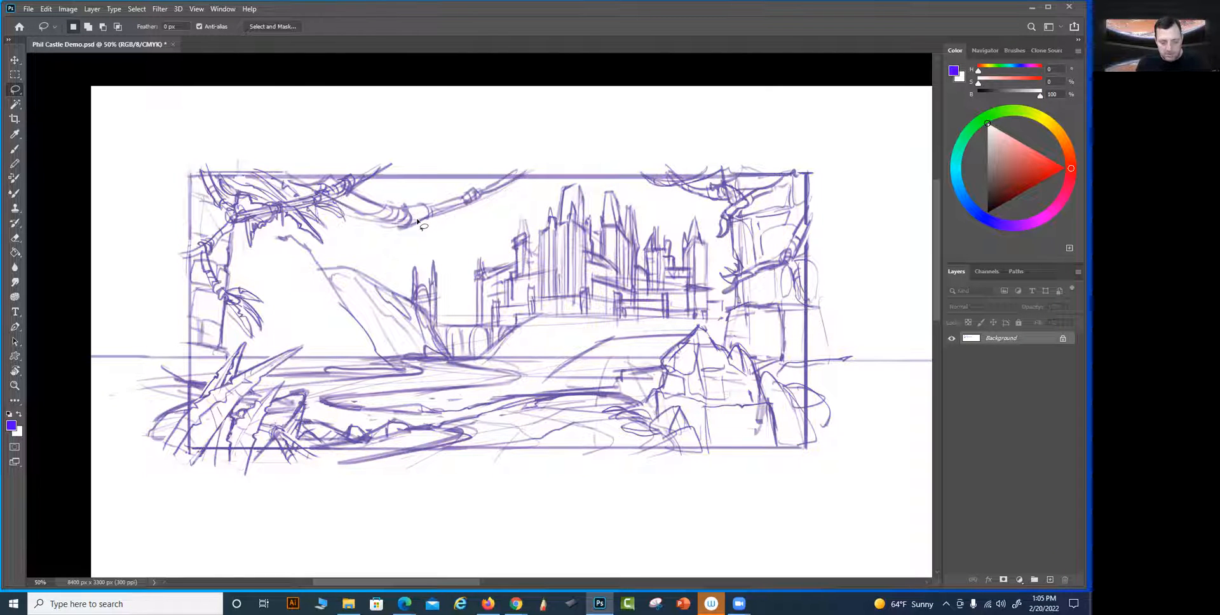
pyautogui.click(43, 10)
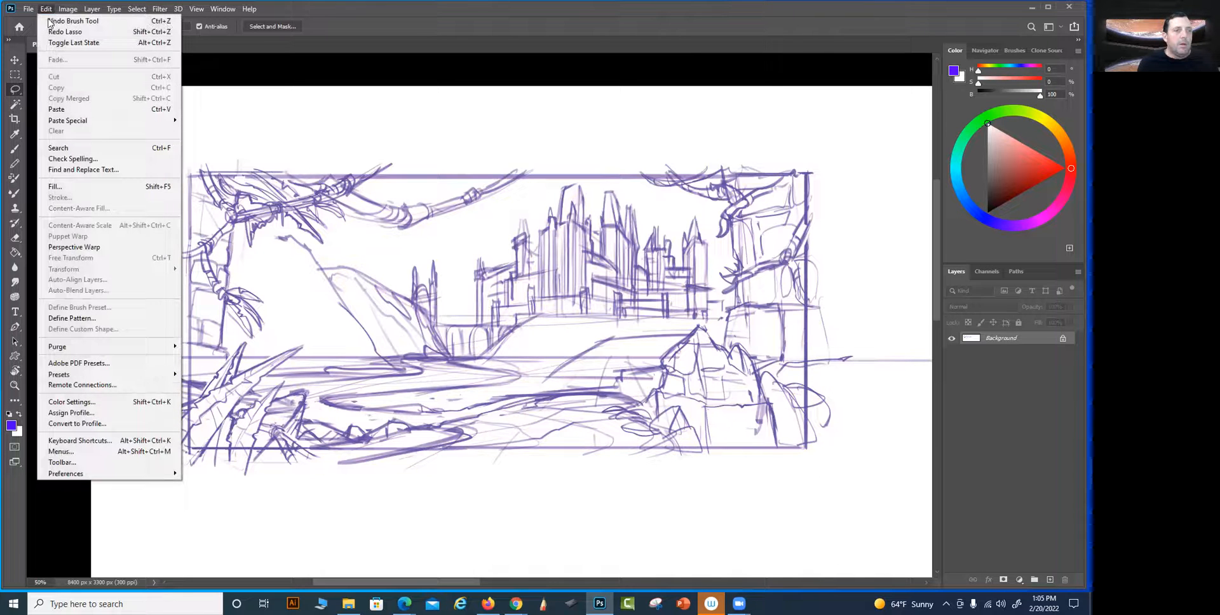
pyautogui.click(65, 32)
pyautogui.hotkey('ctrl', 't')
pyautogui.rightClick(508, 194)
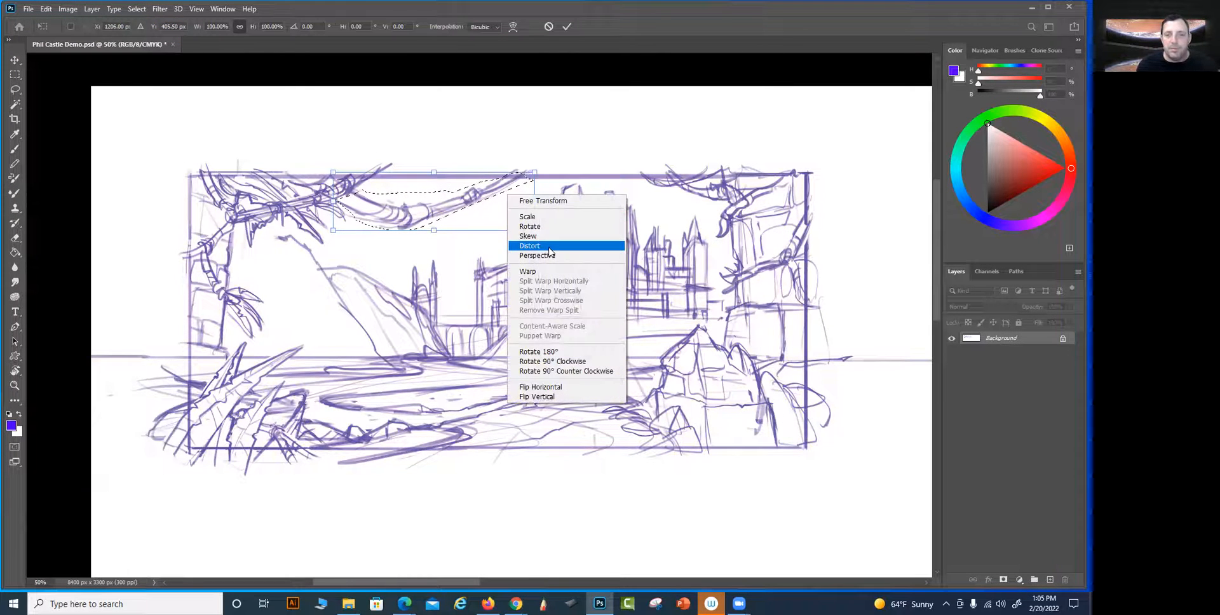
pyautogui.click(546, 246)
pyautogui.moveTo(523, 191)
pyautogui.mouseDown()
pyautogui.moveTo(487, 181)
pyautogui.moveTo(506, 174)
pyautogui.moveTo(539, 189)
pyautogui.moveTo(461, 197)
pyautogui.moveTo(493, 165)
pyautogui.mouseUp()
pyautogui.press('Return')
pyautogui.hotkey('ctrl', 'd')
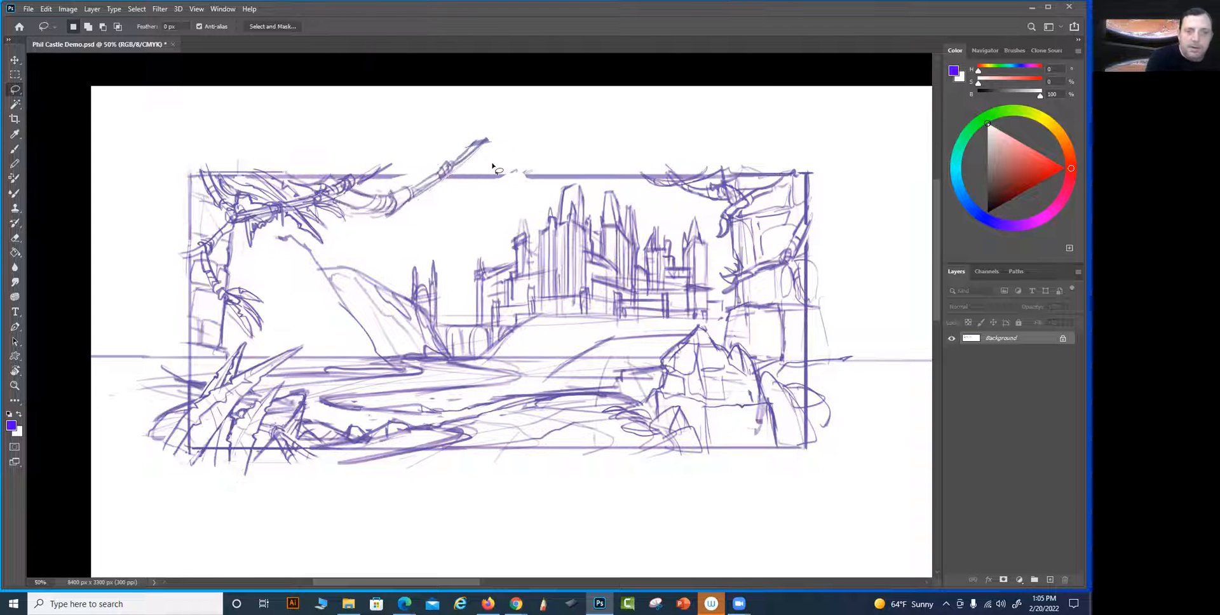
# Redraw the frame's top edge where the branch was moved and block in an angular leaf mass beneath the raised branch
pyautogui.press('b')
pyautogui.moveTo(394, 176); pyautogui.dragTo(441, 177)
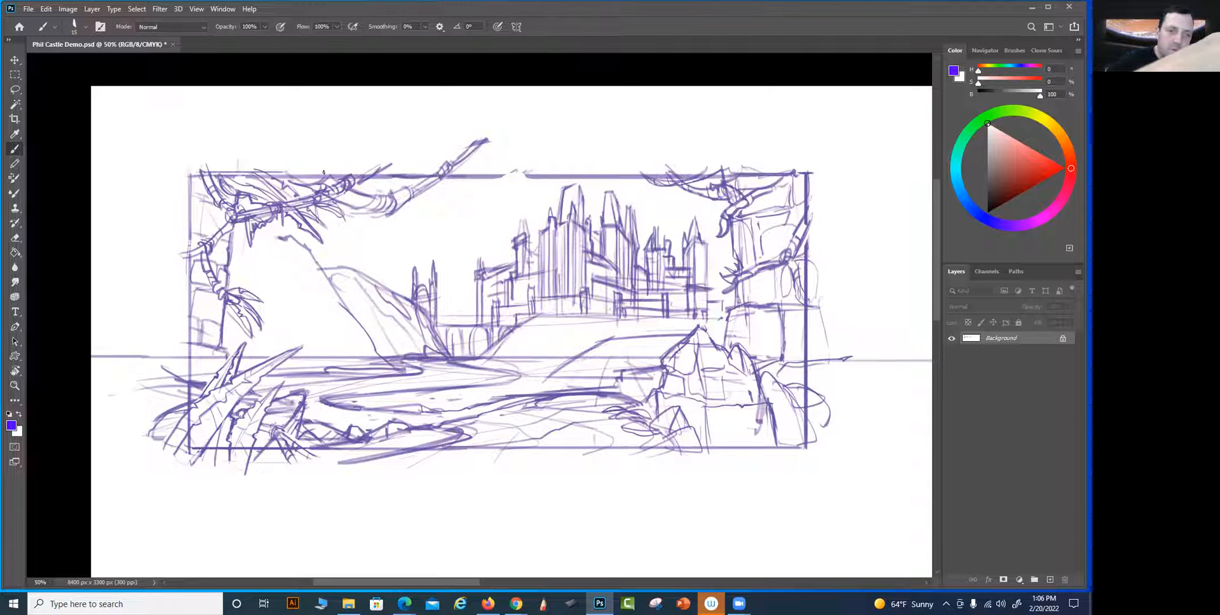
pyautogui.moveTo(405, 206); pyautogui.dragTo(474, 218)
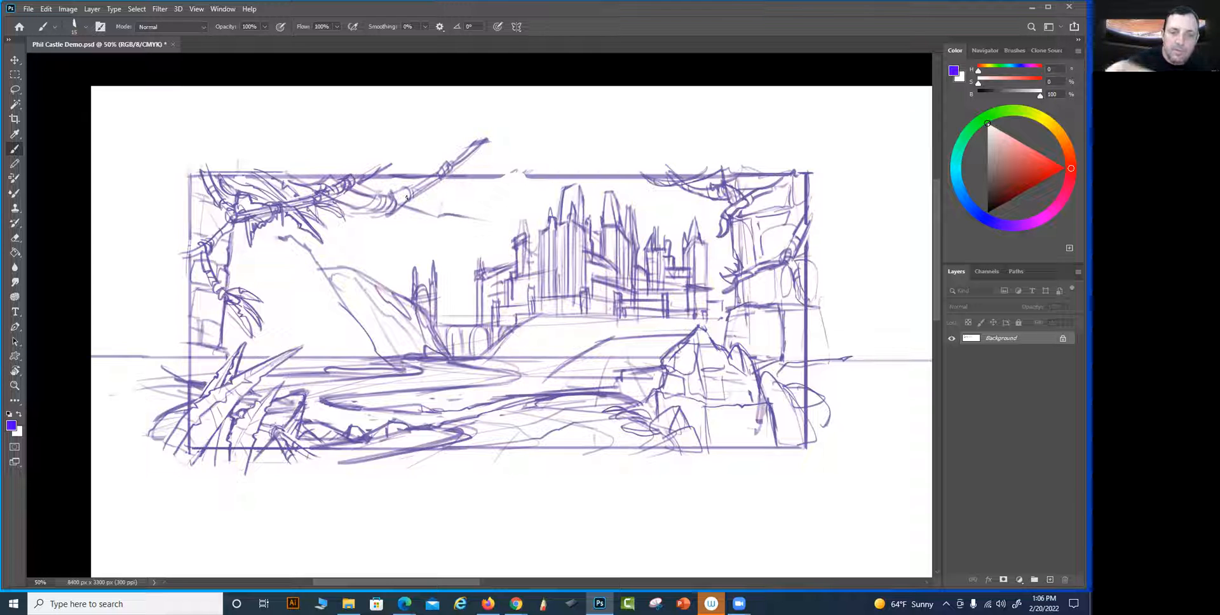
pyautogui.moveTo(478, 208); pyautogui.dragTo(491, 217)
pyautogui.moveTo(442, 166)
pyautogui.mouseDown()
pyautogui.moveTo(473, 194)
pyautogui.moveTo(489, 170)
pyautogui.mouseUp()
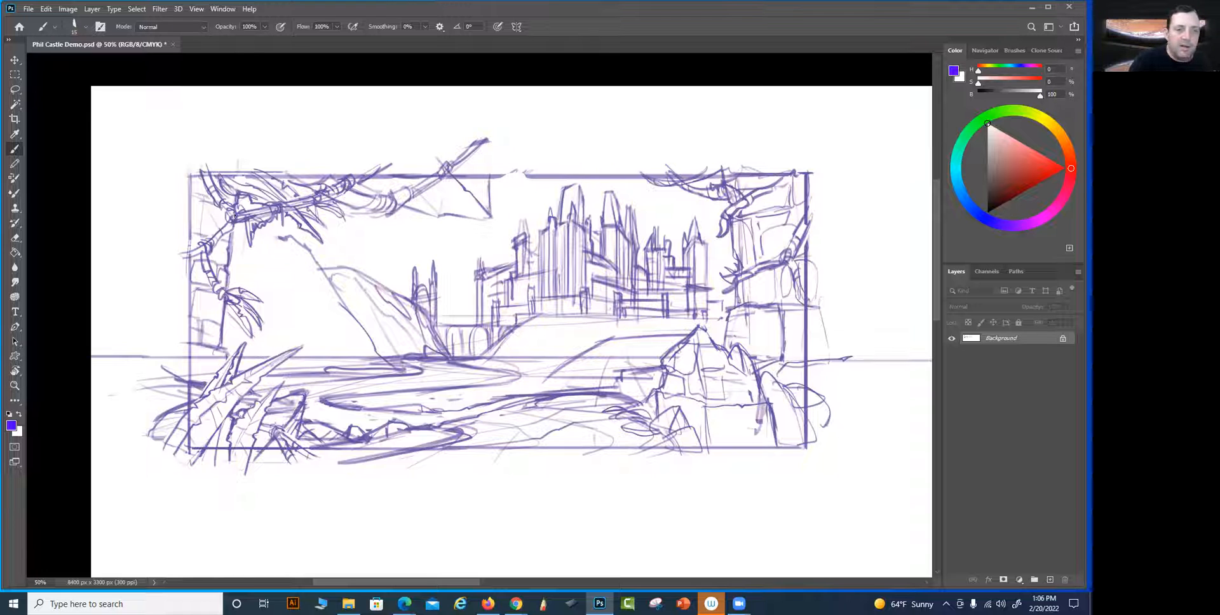
pyautogui.moveTo(192, 182); pyautogui.dragTo(175, 230)
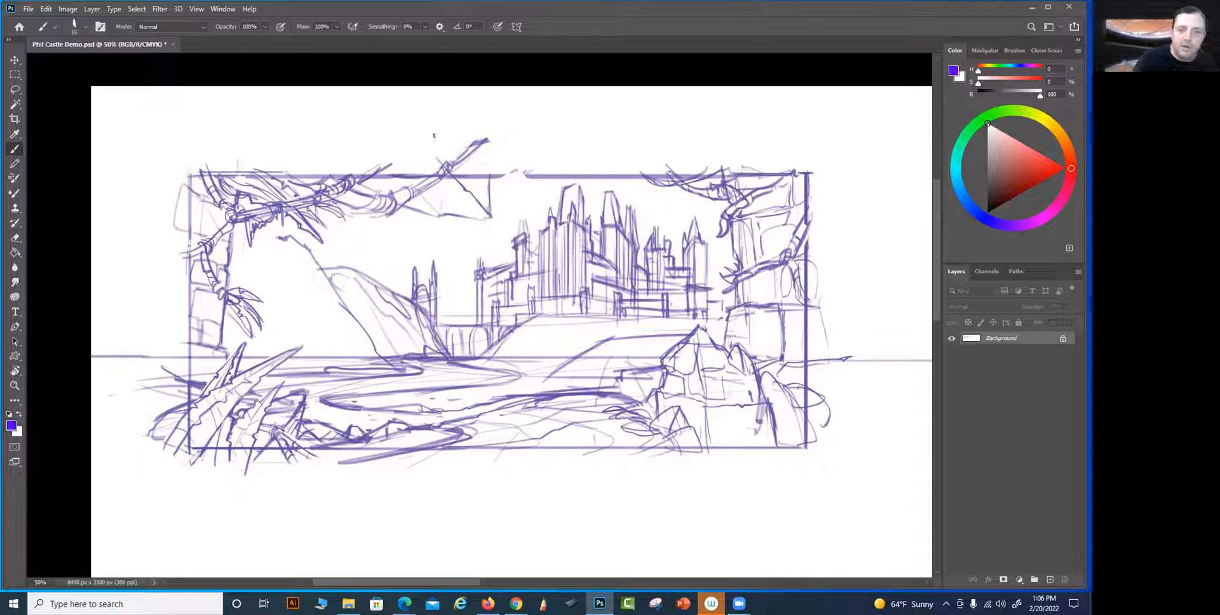
# Fill the angular mass under the raised branch with pointed leaves and close the remaining gap in the top edge
pyautogui.moveTo(471, 174)
pyautogui.mouseDown()
pyautogui.moveTo(486, 205)
pyautogui.moveTo(489, 173)
pyautogui.mouseUp()
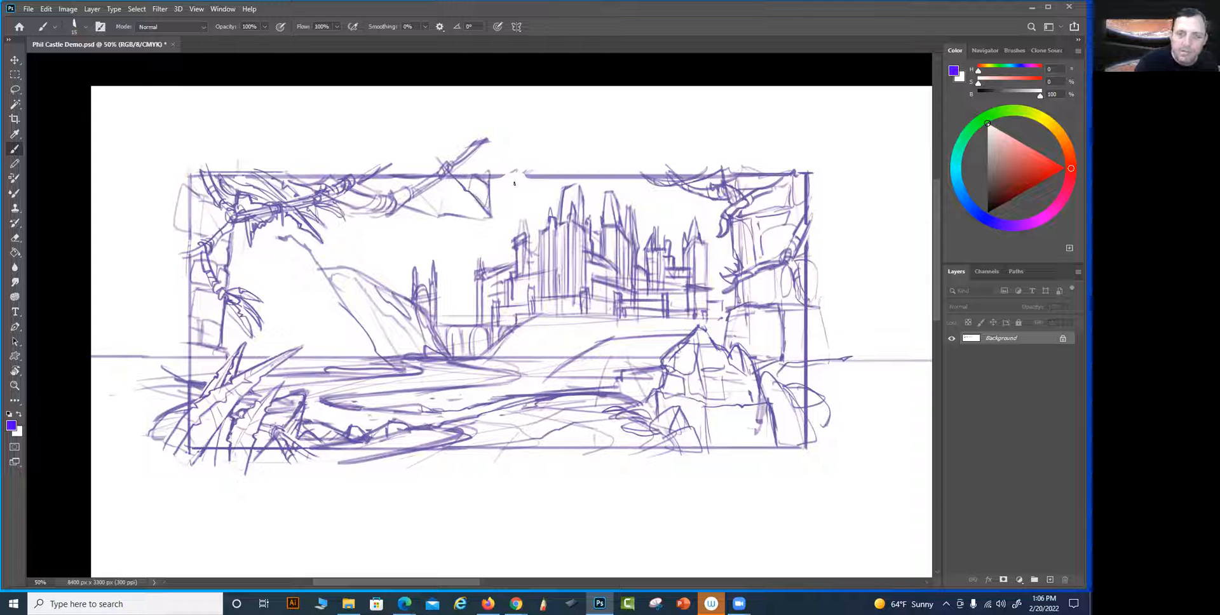
pyautogui.moveTo(536, 172)
pyautogui.mouseDown()
pyautogui.moveTo(499, 175)
pyautogui.moveTo(546, 174)
pyautogui.moveTo(498, 204)
pyautogui.moveTo(499, 217)
pyautogui.moveTo(493, 186)
pyautogui.moveTo(487, 206)
pyautogui.moveTo(436, 215)
pyautogui.moveTo(485, 192)
pyautogui.moveTo(425, 217)
pyautogui.moveTo(493, 213)
pyautogui.moveTo(420, 202)
pyautogui.moveTo(396, 179)
pyautogui.moveTo(458, 202)
pyautogui.moveTo(412, 210)
pyautogui.moveTo(443, 216)
pyautogui.moveTo(402, 230)
pyautogui.moveTo(419, 211)
pyautogui.mouseUp()
pyautogui.hotkey('ctrl', 'z')
pyautogui.moveTo(402, 227)
pyautogui.mouseDown()
pyautogui.moveTo(416, 213)
pyautogui.moveTo(437, 234)
pyautogui.moveTo(428, 216)
pyautogui.mouseUp()
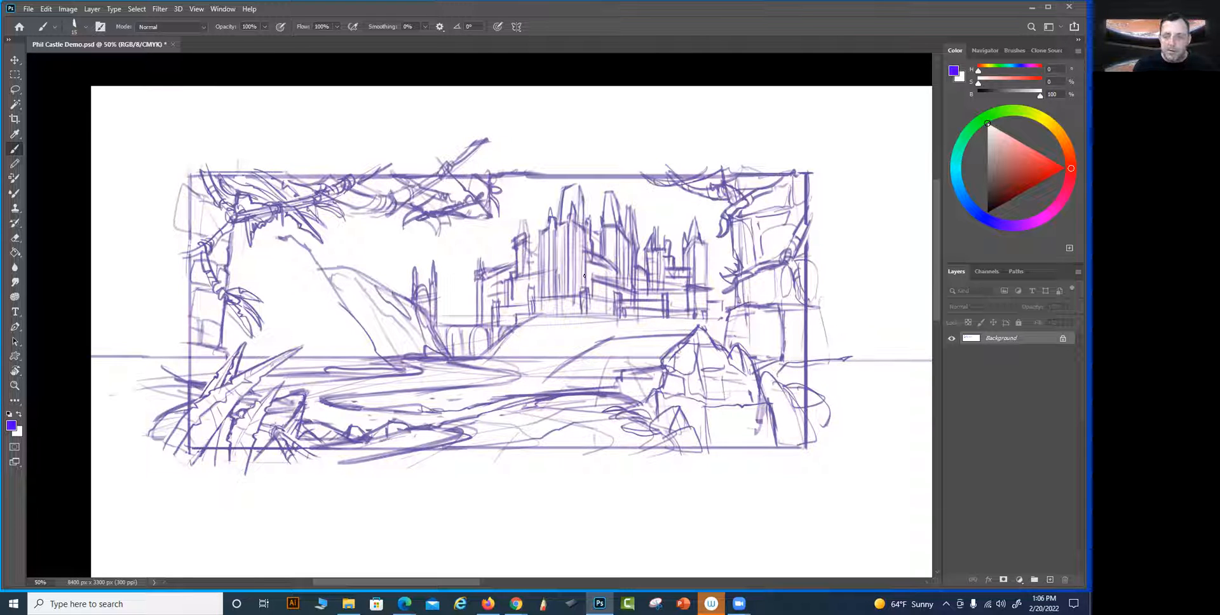
# Sketch a low hill behind the lower-left foreground leaves, sloping down to the foot of the cliff at the waterline
pyautogui.moveTo(706, 474)
pyautogui.mouseDown()
pyautogui.moveTo(561, 465)
pyautogui.moveTo(713, 472)
pyautogui.moveTo(798, 452)
pyautogui.mouseUp()
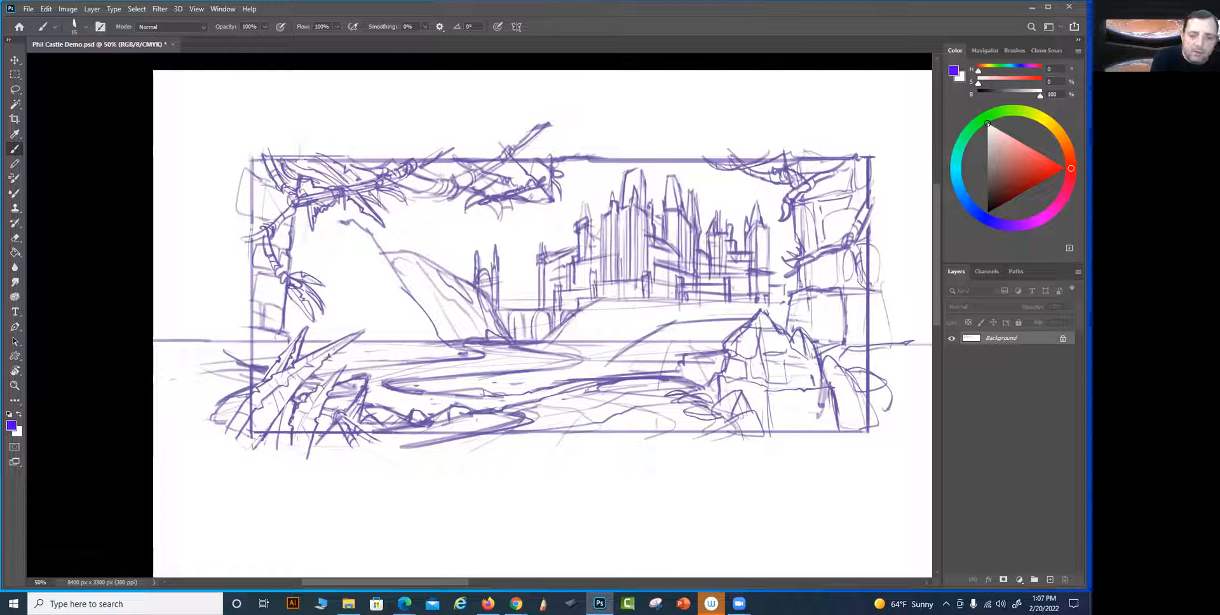
pyautogui.press('p')
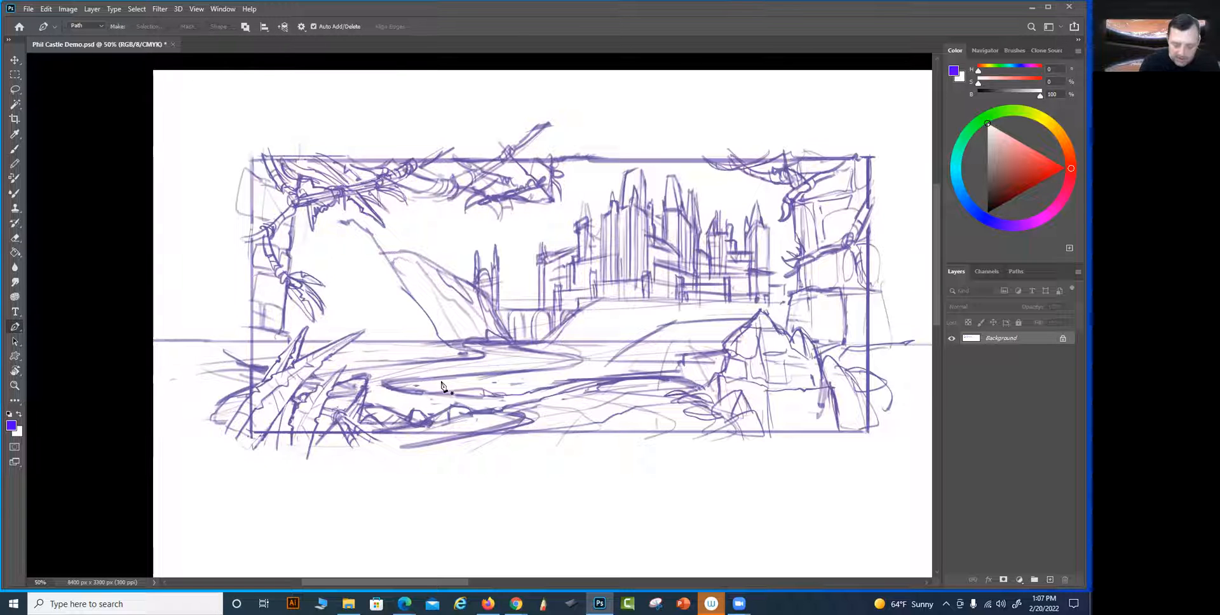
pyautogui.press('b')
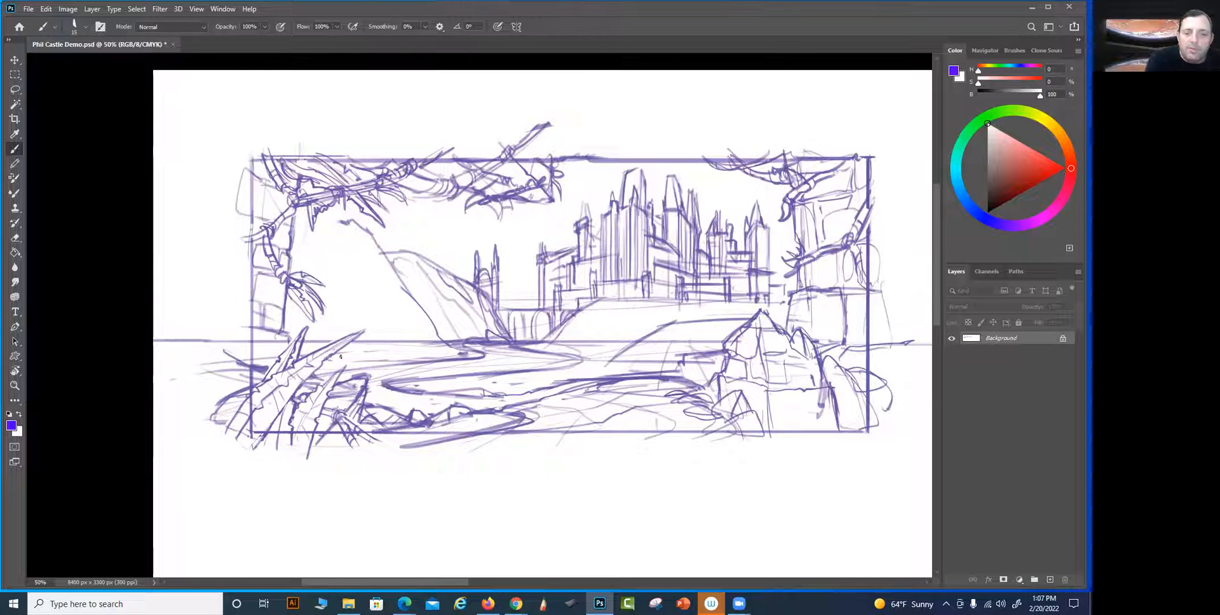
pyautogui.moveTo(332, 354); pyautogui.dragTo(443, 347)
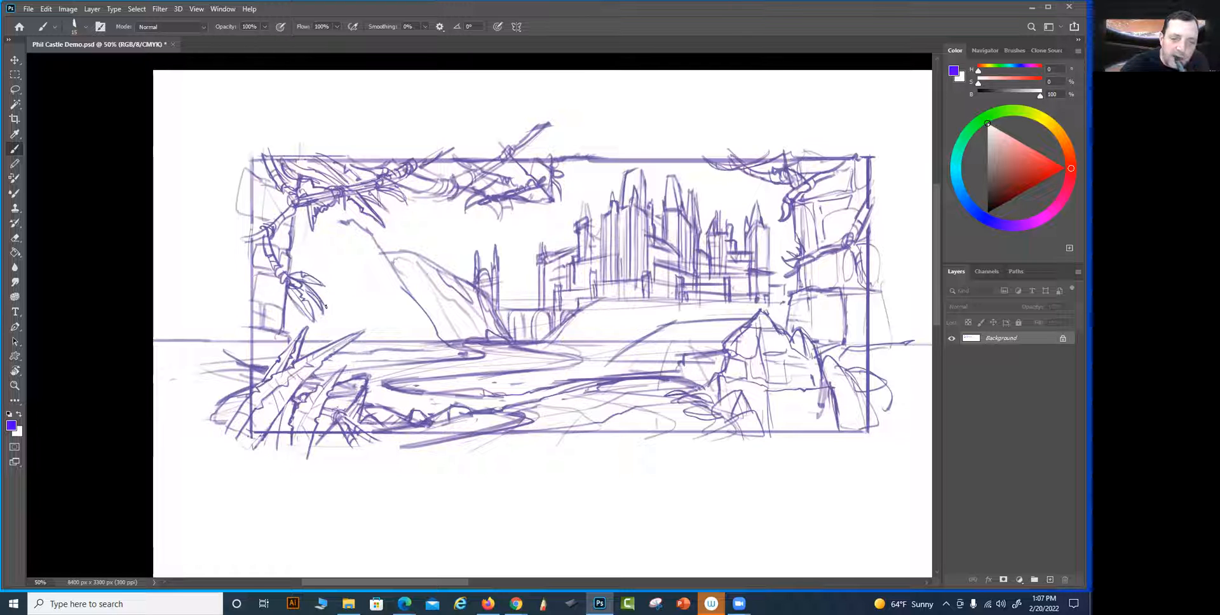
pyautogui.moveTo(280, 309)
pyautogui.mouseDown()
pyautogui.moveTo(337, 304)
pyautogui.moveTo(442, 339)
pyautogui.moveTo(425, 346)
pyautogui.mouseUp()
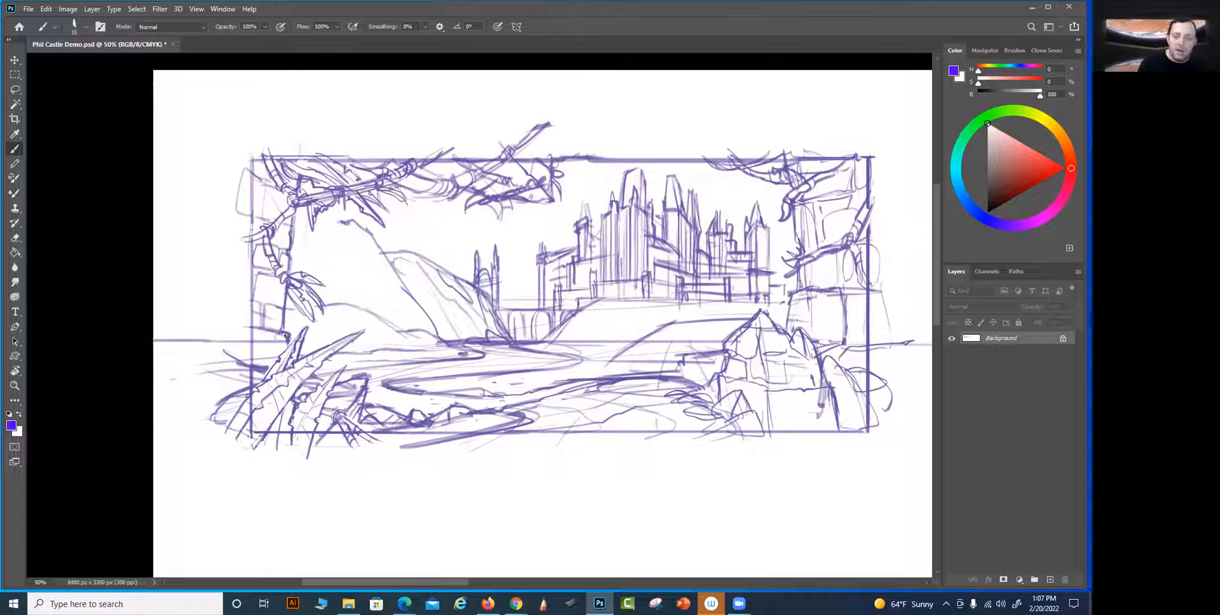
pyautogui.press('p')
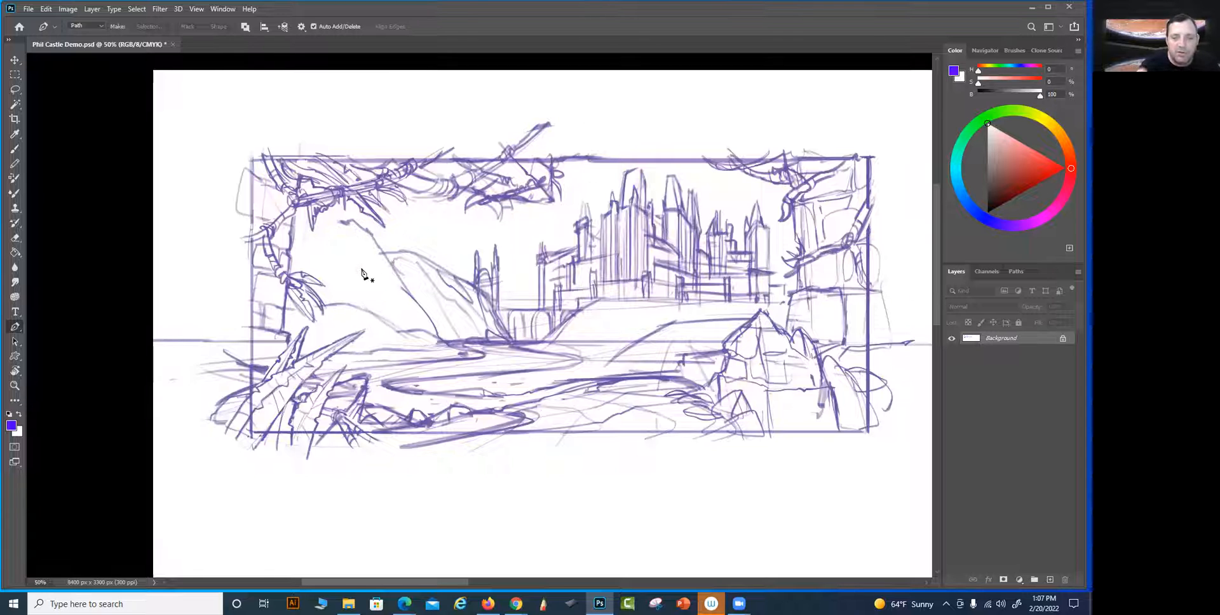
pyautogui.press('b')
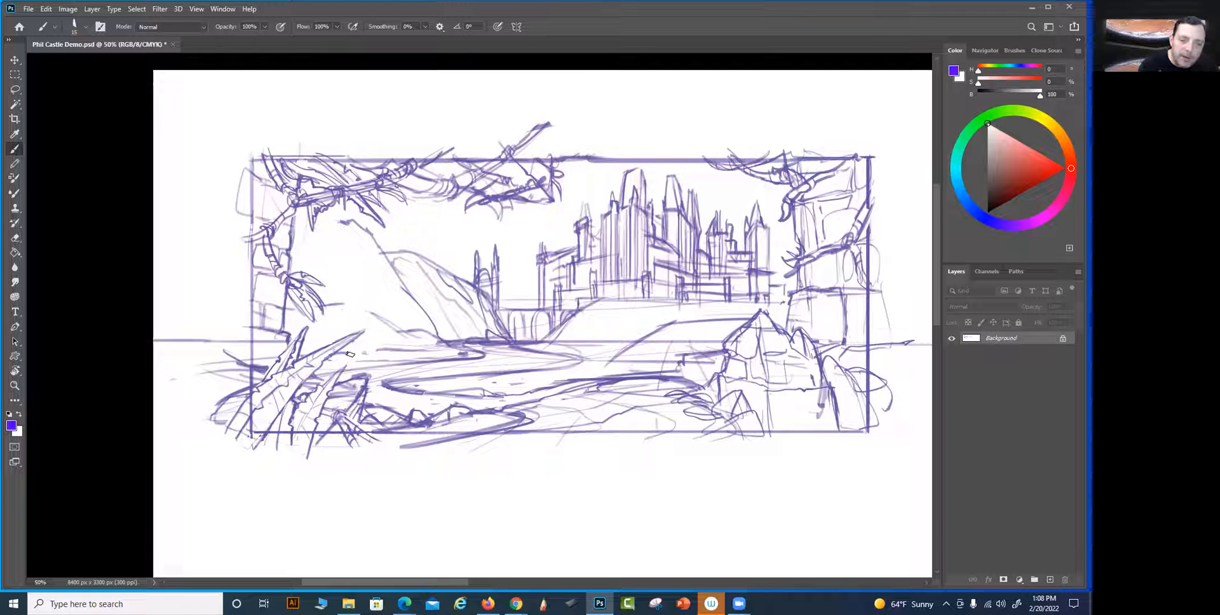
pyautogui.moveTo(349, 357); pyautogui.dragTo(357, 293)
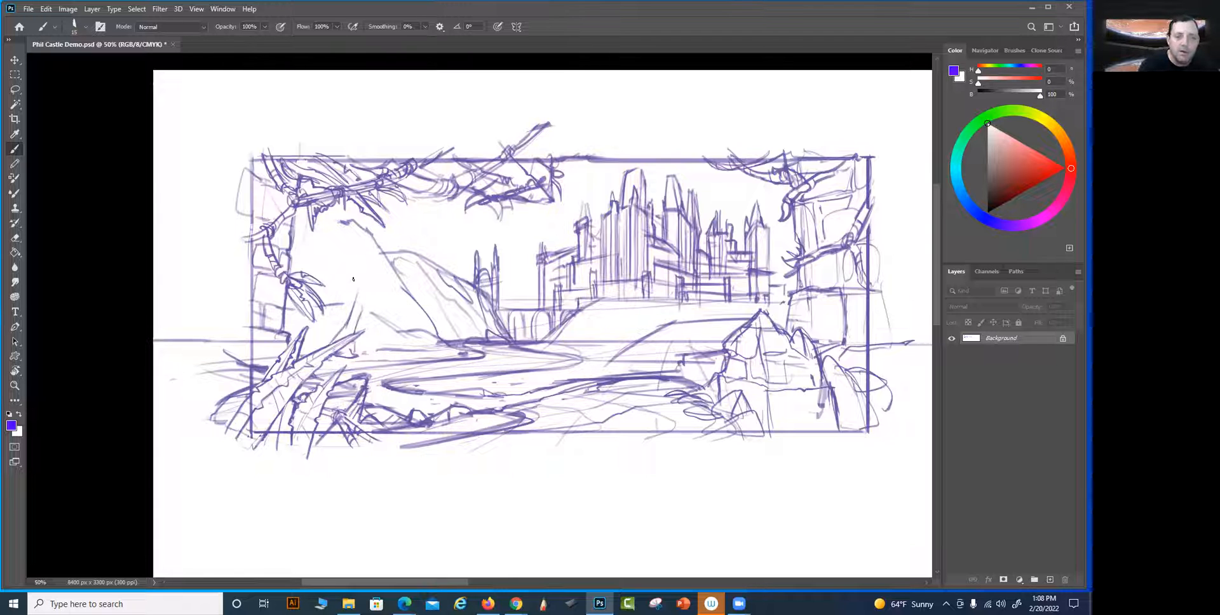
pyautogui.hotkey('ctrl', 'z')
pyautogui.hotkey('ctrl', 'z')
pyautogui.hotkey('ctrl', 'z')
pyautogui.hotkey('ctrl', 'z')
pyautogui.hotkey('ctrl', 'z')
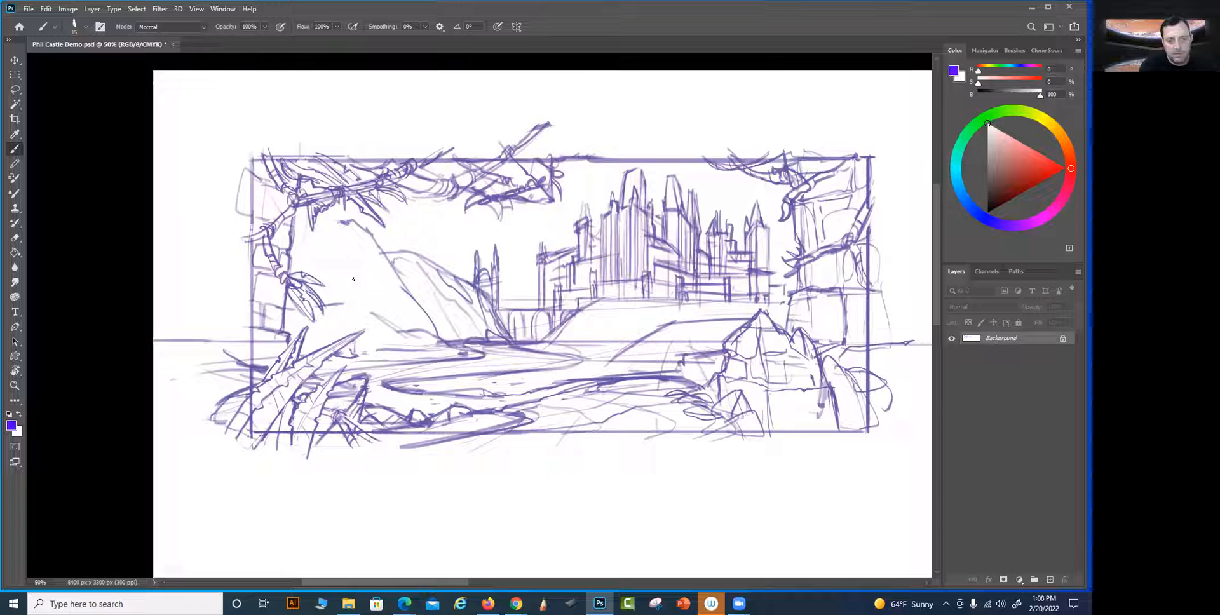
pyautogui.hotkey('ctrl', 'z')
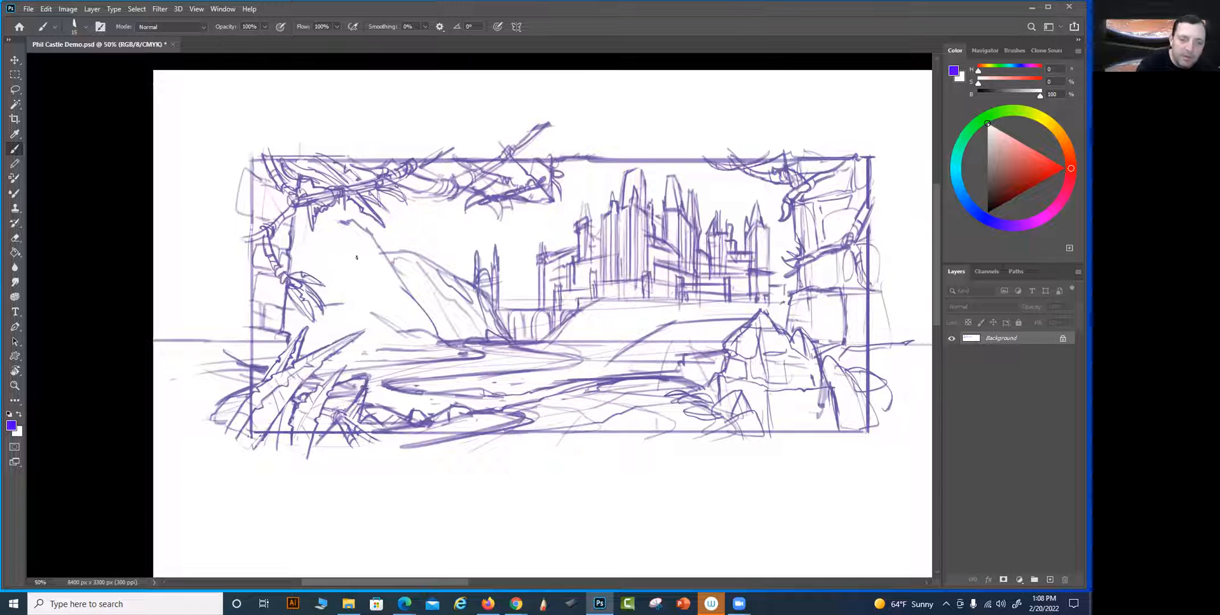
# Draw a curving contour across the foreground bank and strengthen the dark edge of the river above it
pyautogui.moveTo(377, 350); pyautogui.dragTo(391, 350)
pyautogui.moveTo(796, 483)
pyautogui.mouseDown()
pyautogui.moveTo(720, 488)
pyautogui.moveTo(676, 467)
pyautogui.mouseUp()
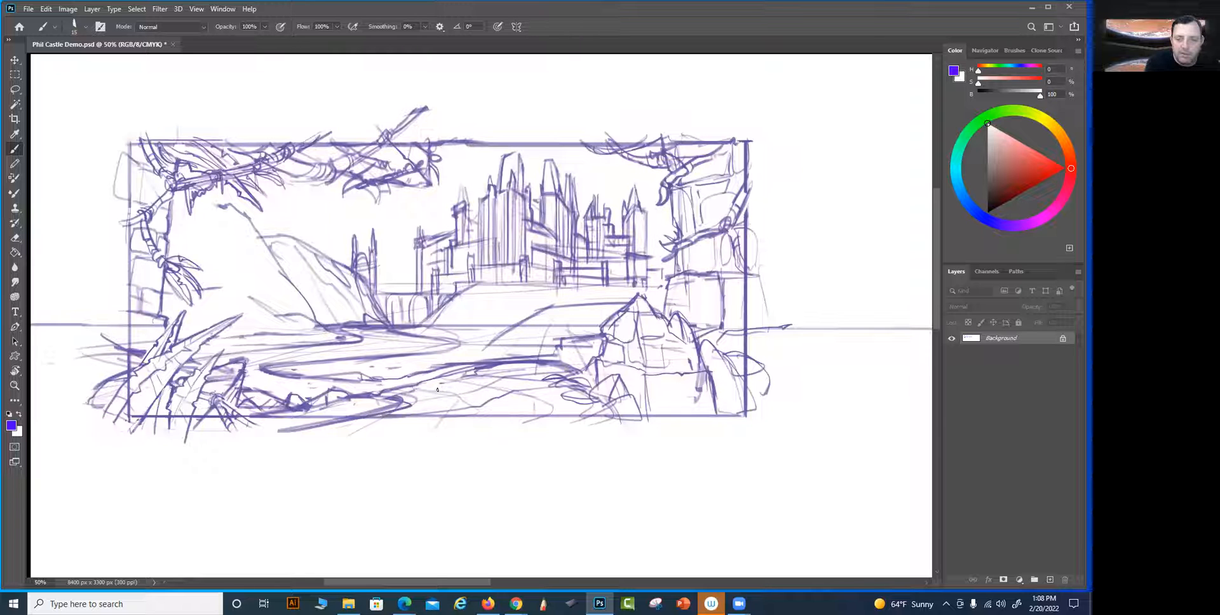
pyautogui.moveTo(454, 395)
pyautogui.mouseDown()
pyautogui.moveTo(483, 403)
pyautogui.moveTo(465, 419)
pyautogui.moveTo(481, 410)
pyautogui.moveTo(432, 381)
pyautogui.moveTo(535, 380)
pyautogui.moveTo(587, 399)
pyautogui.mouseUp()
pyautogui.moveTo(479, 366); pyautogui.dragTo(387, 389)
# Sketch rounded bushes along the ridge behind the large right-hand rock, below the castle
pyautogui.press('e')
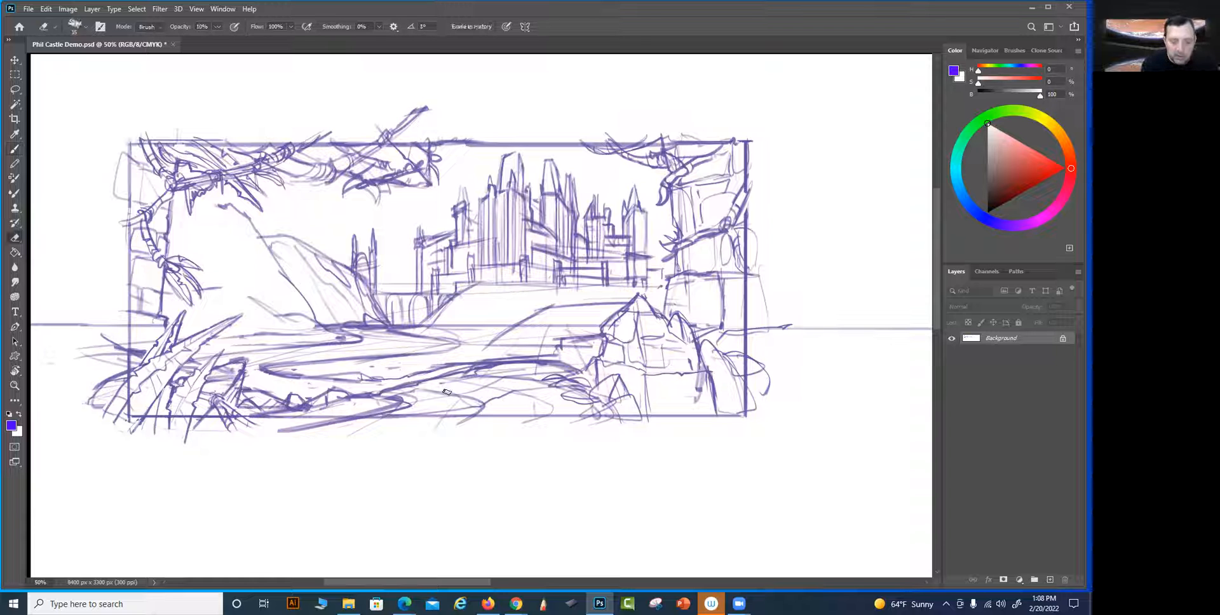
pyautogui.press(']')
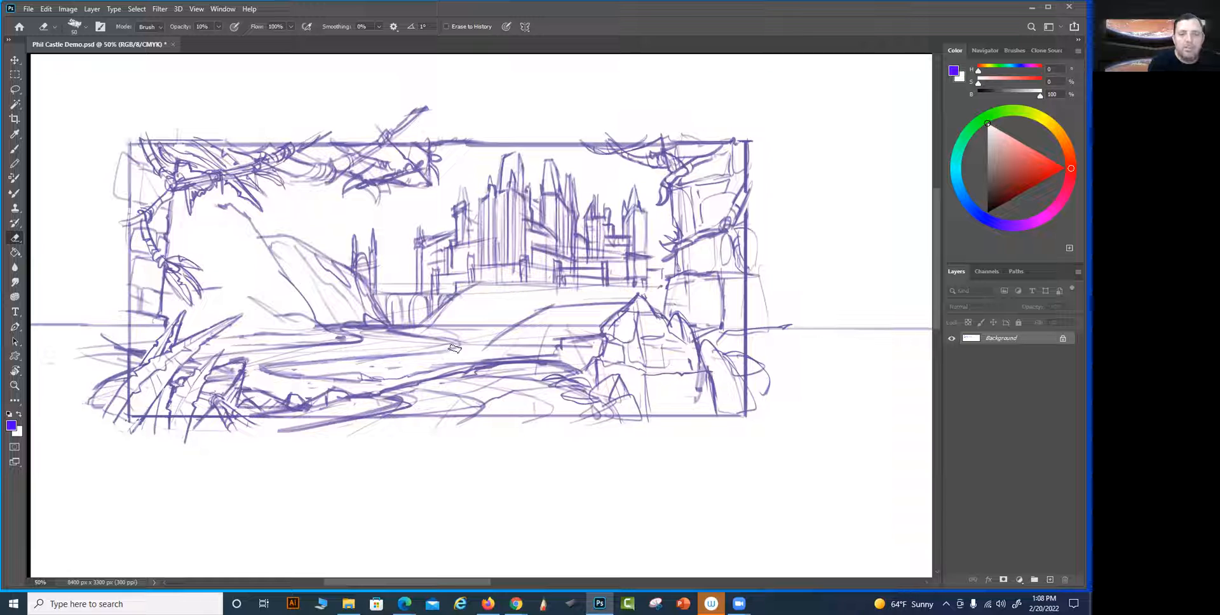
pyautogui.moveTo(638, 448)
pyautogui.mouseDown()
pyautogui.moveTo(553, 463)
pyautogui.moveTo(564, 453)
pyautogui.mouseUp()
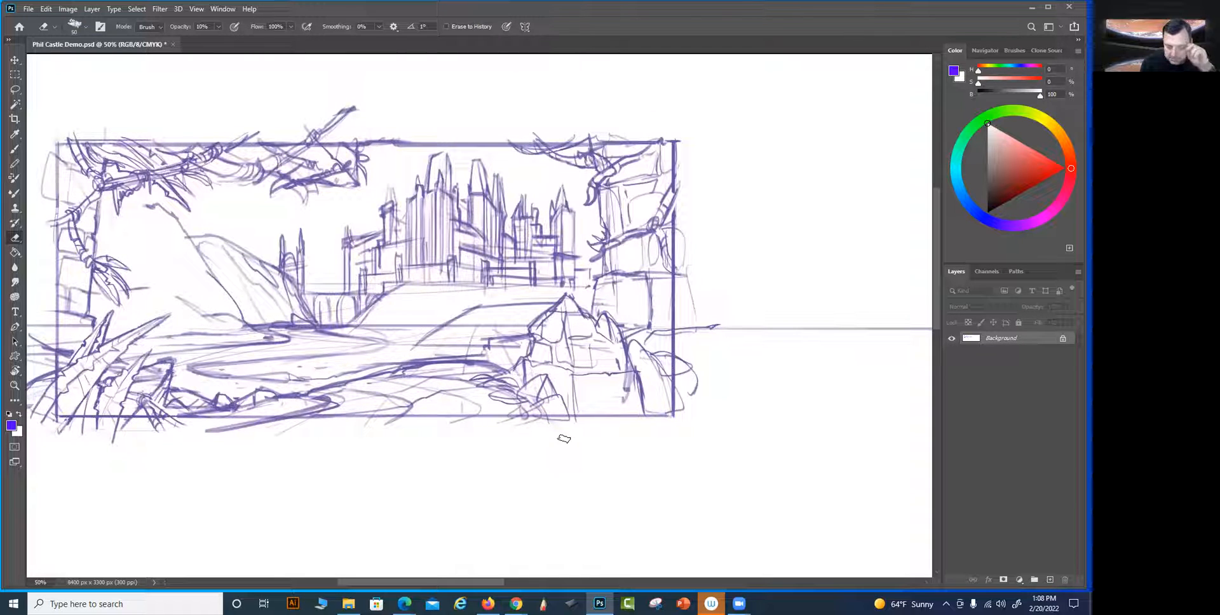
pyautogui.press('b')
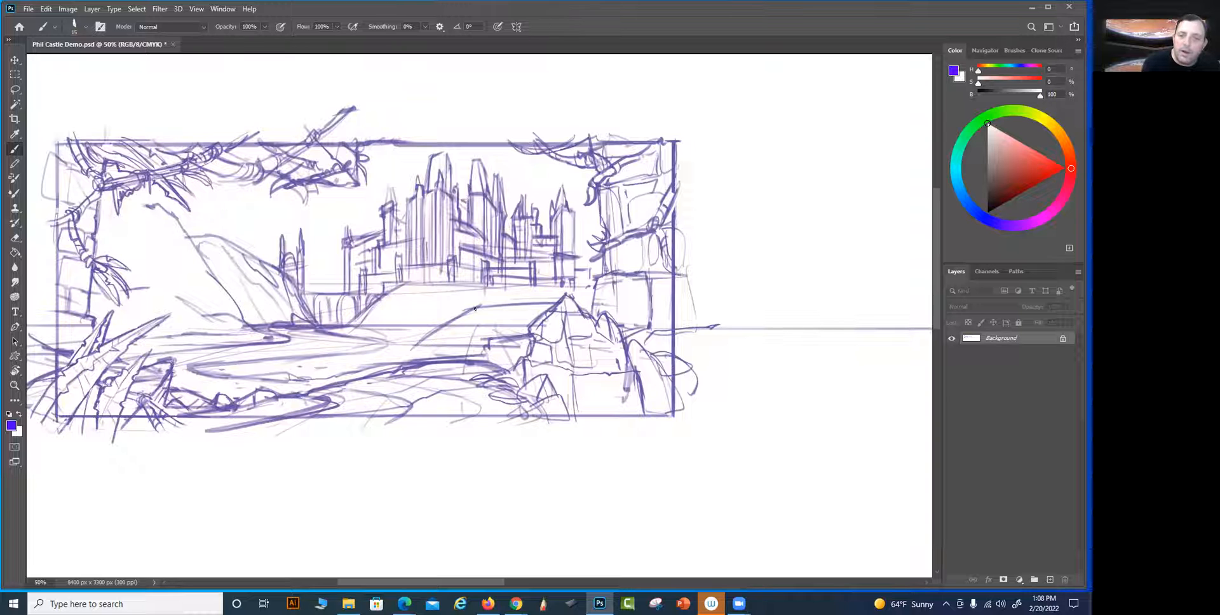
pyautogui.scroll(1, 602, 247)
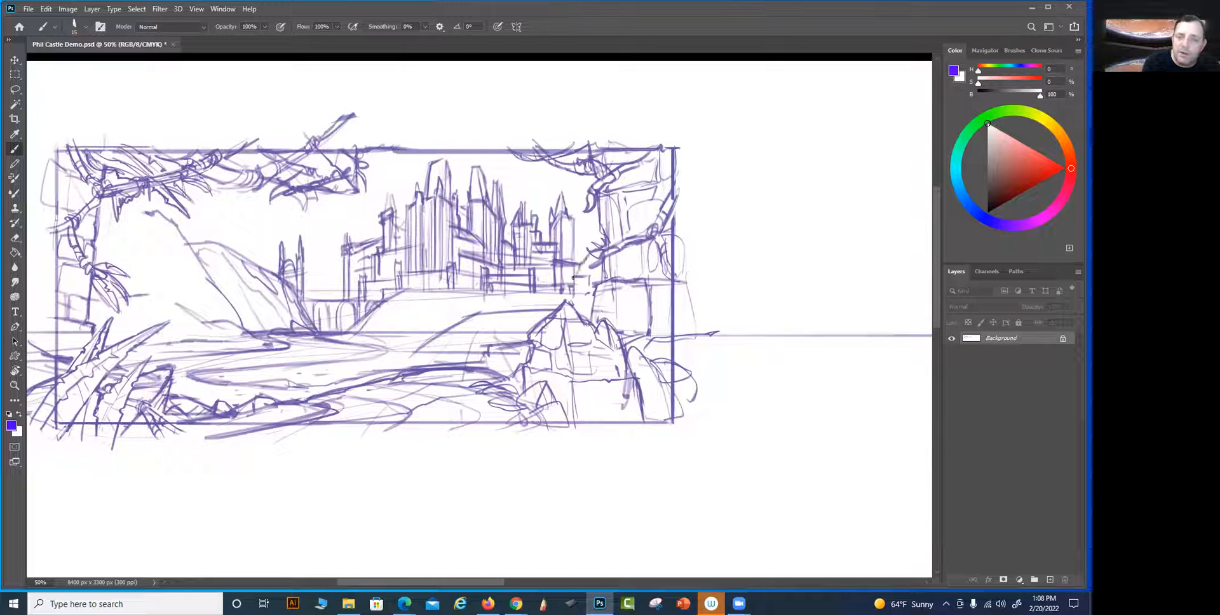
pyautogui.moveTo(510, 304)
pyautogui.mouseDown()
pyautogui.moveTo(534, 309)
pyautogui.moveTo(455, 323)
pyautogui.moveTo(494, 310)
pyautogui.mouseUp()
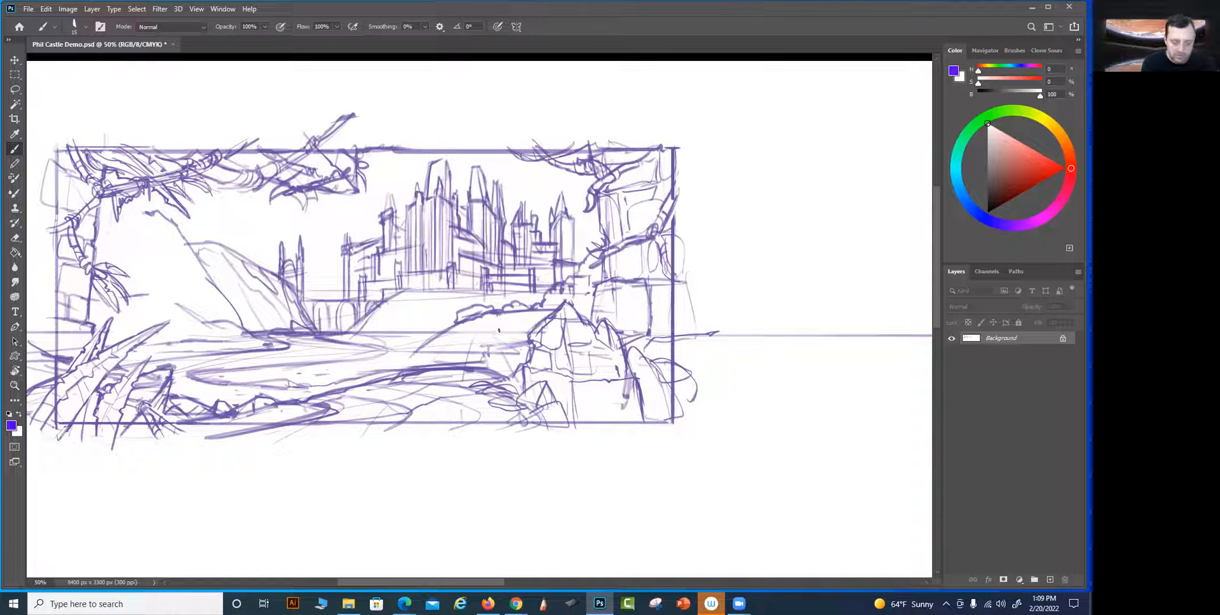
# Lighten the stray lines on the slope below the ridge bushes and sketch small foliage where the branch meets the right-hand tower
pyautogui.press('e')
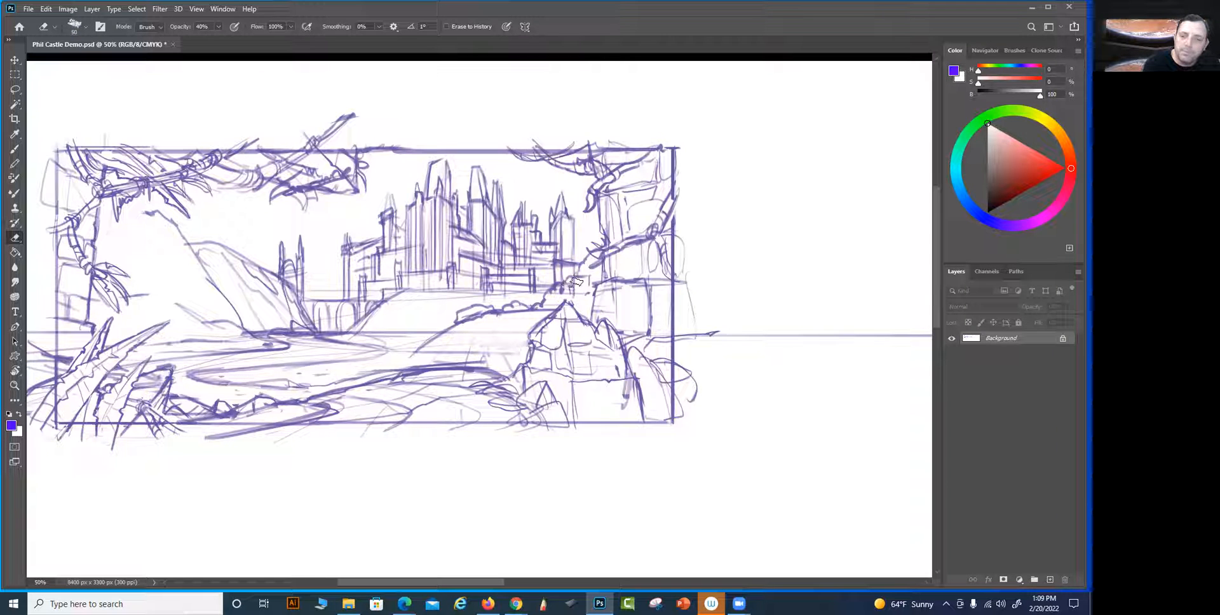
pyautogui.press('b')
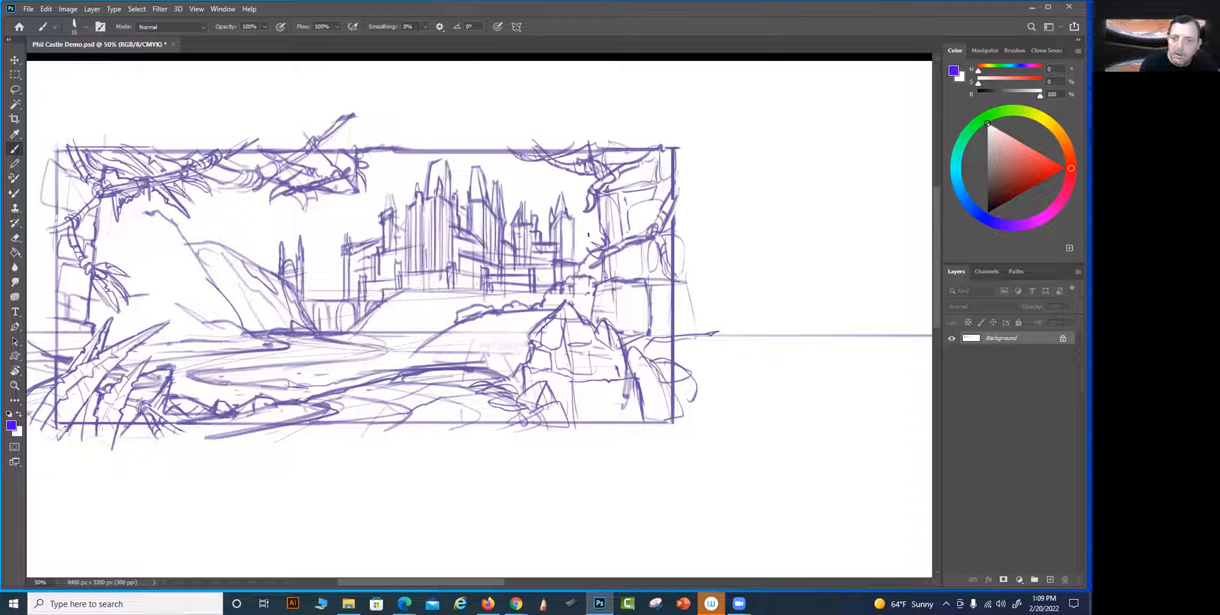
pyautogui.moveTo(586, 255); pyautogui.dragTo(592, 233)
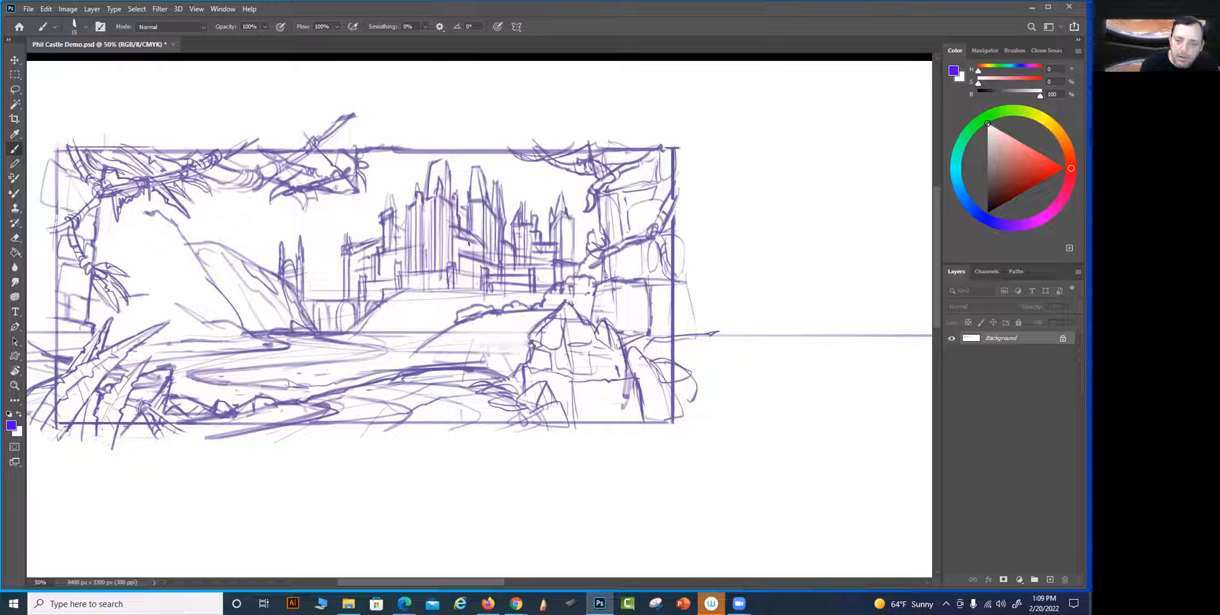
# Sketch the uneven riverbank below the ridge, a small rounded tree at its far end, and more bushes along its crest
pyautogui.moveTo(481, 313); pyautogui.dragTo(509, 344)
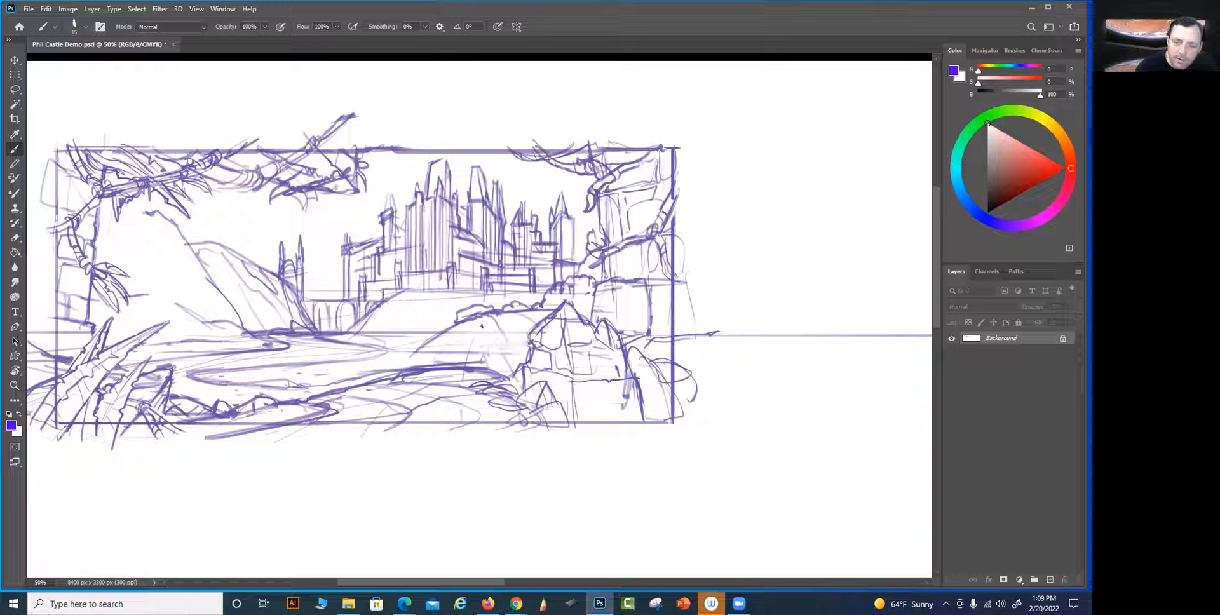
pyautogui.moveTo(419, 347)
pyautogui.mouseDown()
pyautogui.moveTo(409, 354)
pyautogui.moveTo(443, 353)
pyautogui.mouseUp()
pyautogui.moveTo(508, 331); pyautogui.dragTo(494, 348)
pyautogui.moveTo(474, 352)
pyautogui.mouseDown()
pyautogui.moveTo(514, 352)
pyautogui.moveTo(509, 335)
pyautogui.moveTo(515, 351)
pyautogui.moveTo(451, 356)
pyautogui.mouseUp()
pyautogui.moveTo(534, 325)
pyautogui.mouseDown()
pyautogui.moveTo(429, 349)
pyautogui.moveTo(469, 315)
pyautogui.moveTo(513, 326)
pyautogui.moveTo(441, 316)
pyautogui.moveTo(444, 326)
pyautogui.moveTo(419, 300)
pyautogui.moveTo(412, 321)
pyautogui.moveTo(435, 302)
pyautogui.moveTo(411, 302)
pyautogui.moveTo(444, 323)
pyautogui.moveTo(432, 308)
pyautogui.moveTo(424, 343)
pyautogui.moveTo(471, 310)
pyautogui.mouseUp()
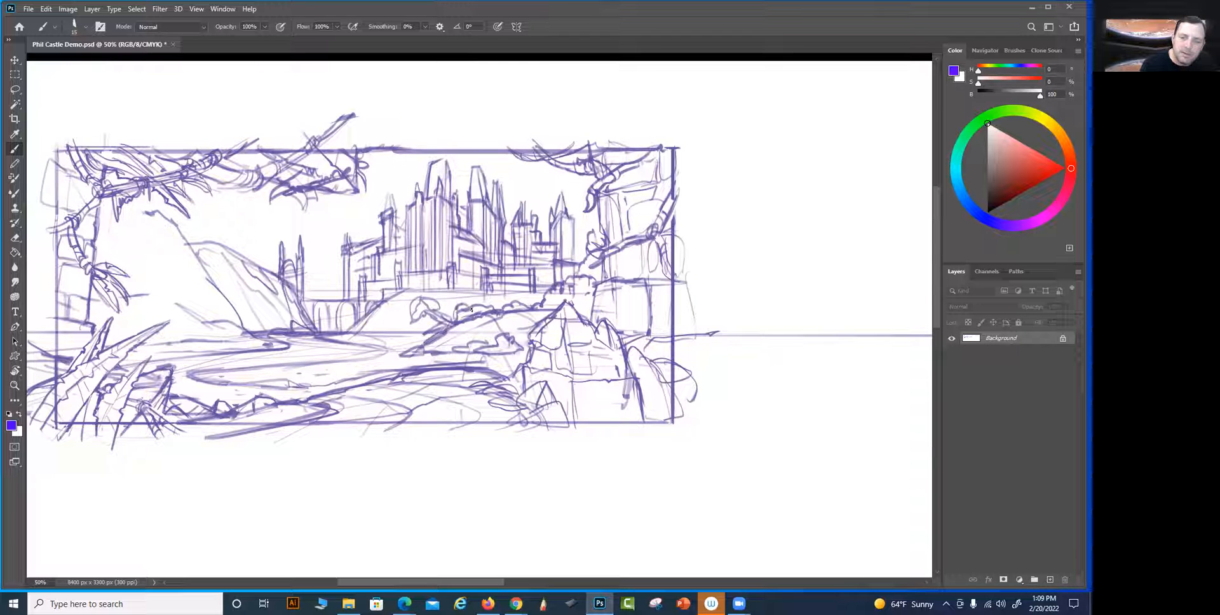
pyautogui.moveTo(542, 296)
pyautogui.mouseDown()
pyautogui.moveTo(510, 286)
pyautogui.moveTo(503, 309)
pyautogui.moveTo(539, 295)
pyautogui.mouseUp()
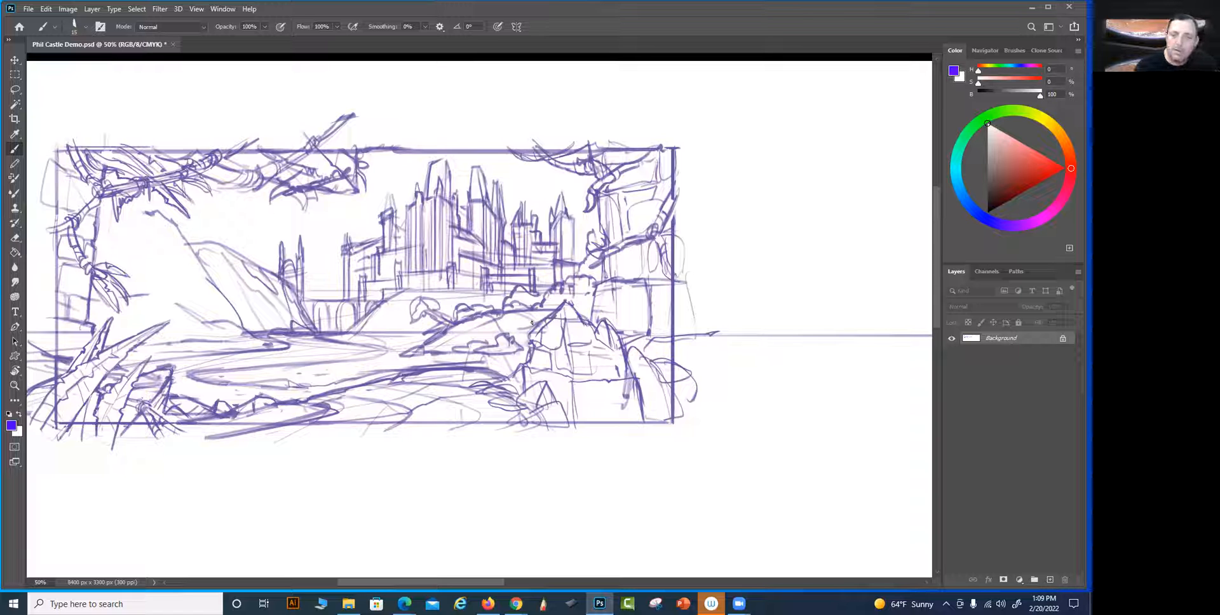
# Erase part of the large right-hand rock, draw a gnarled branch with pointed offshoots across it, and close the frame's bottom edge
pyautogui.moveTo(688, 481); pyautogui.dragTo(658, 461)
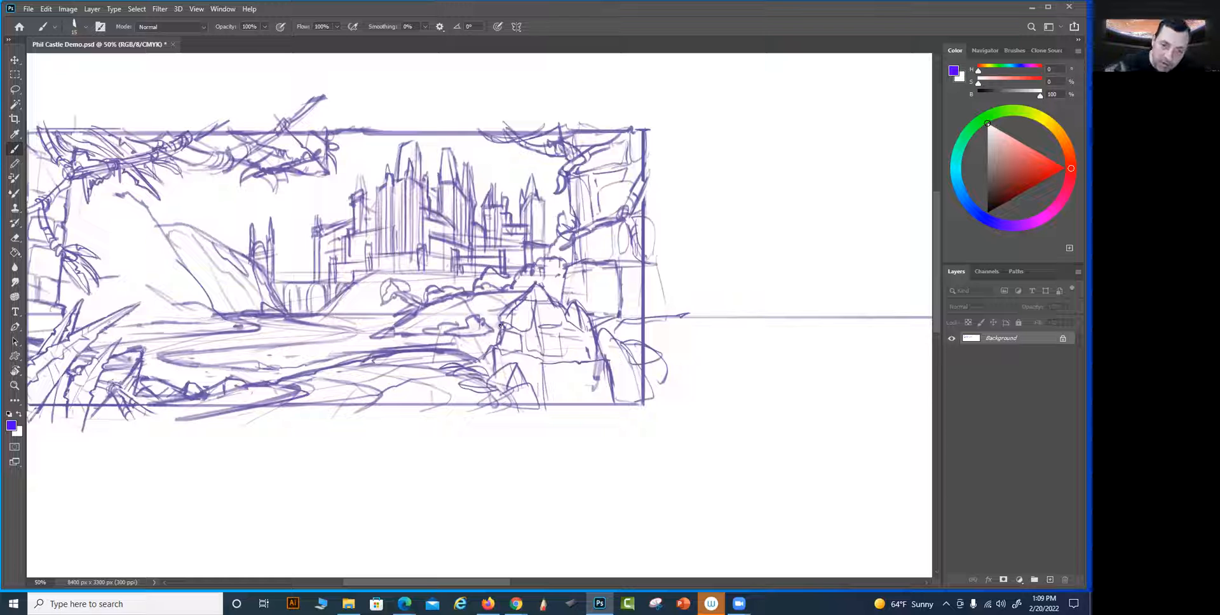
pyautogui.press('e')
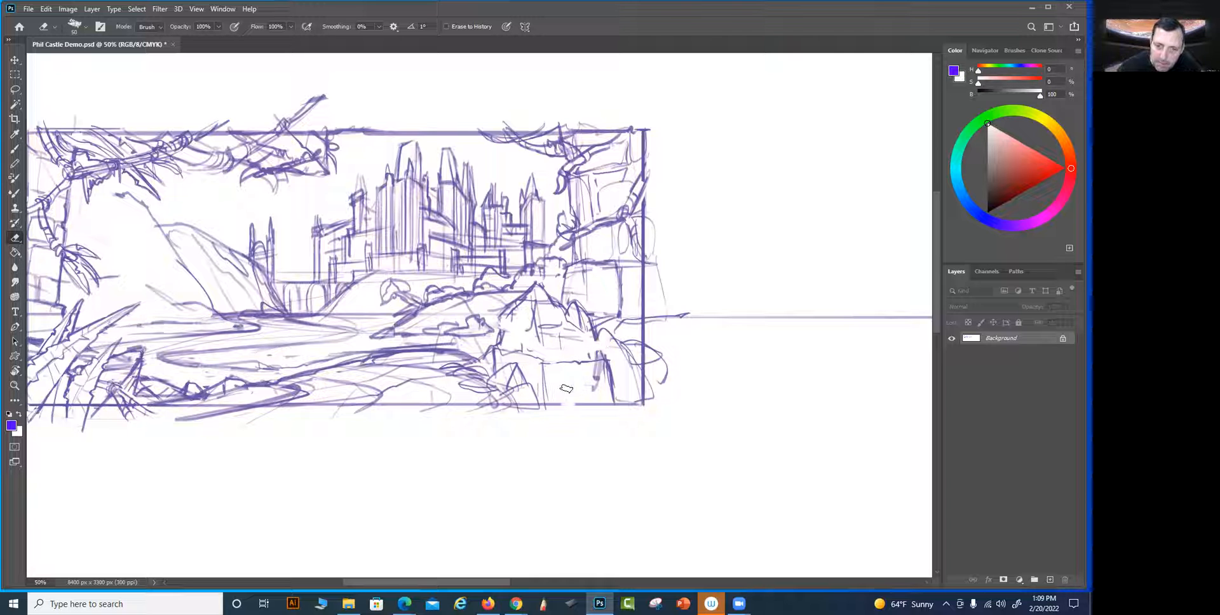
pyautogui.press('b')
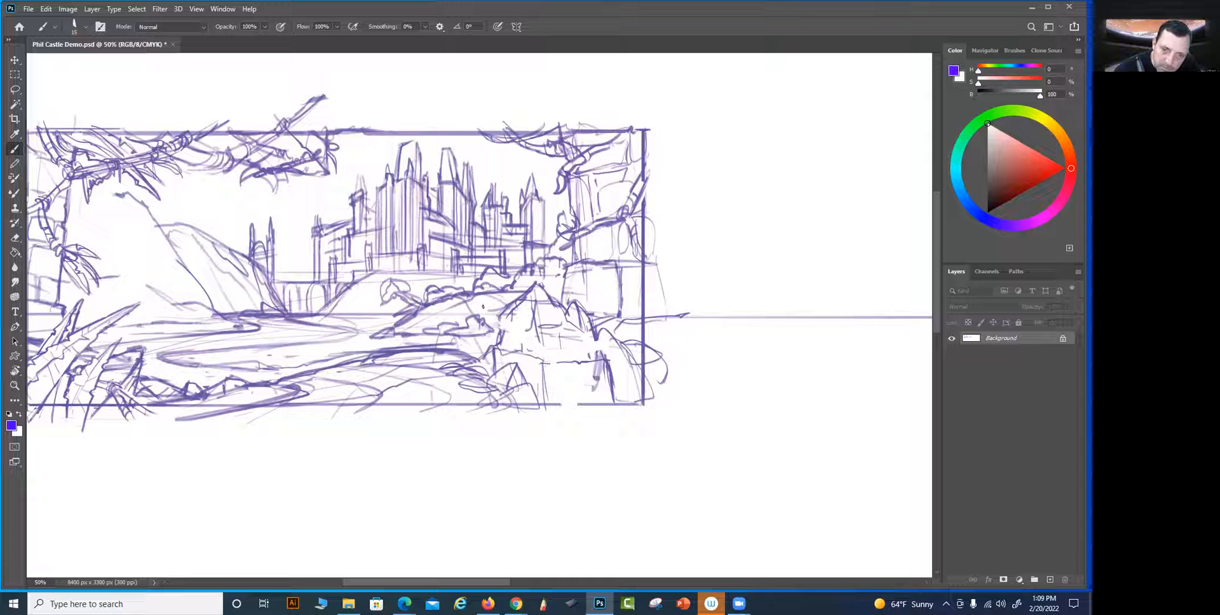
pyautogui.moveTo(498, 325)
pyautogui.mouseDown()
pyautogui.moveTo(529, 330)
pyautogui.moveTo(504, 328)
pyautogui.moveTo(531, 331)
pyautogui.moveTo(541, 345)
pyautogui.moveTo(521, 340)
pyautogui.moveTo(553, 365)
pyautogui.moveTo(624, 323)
pyautogui.moveTo(604, 345)
pyautogui.moveTo(601, 319)
pyautogui.moveTo(596, 349)
pyautogui.moveTo(555, 363)
pyautogui.mouseUp()
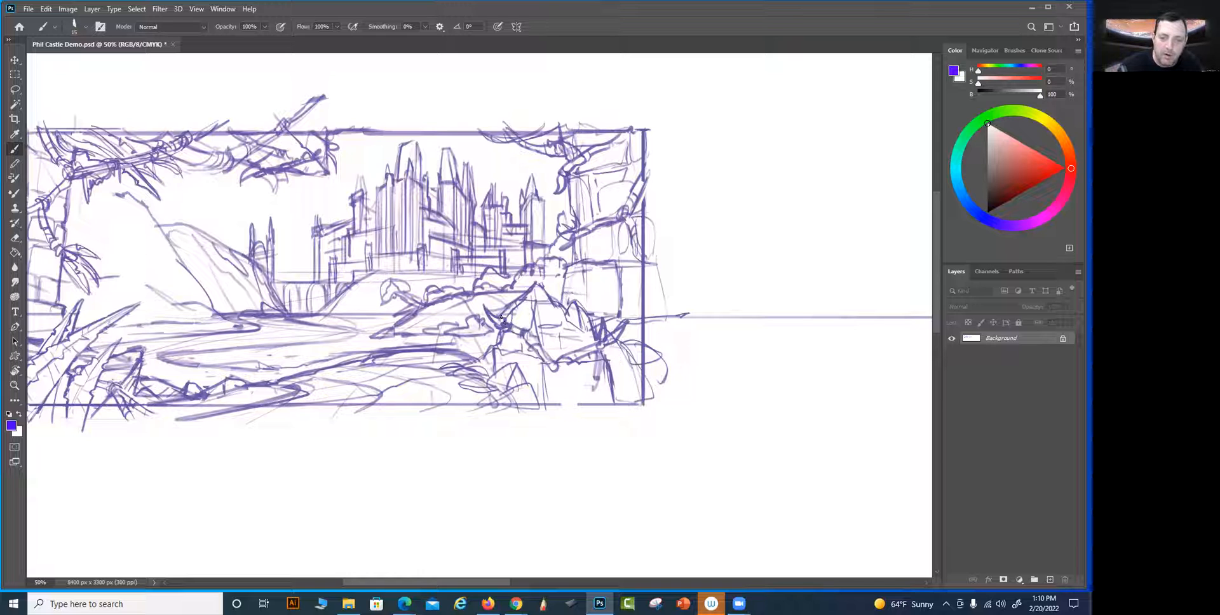
pyautogui.moveTo(561, 404)
pyautogui.mouseDown()
pyautogui.moveTo(565, 359)
pyautogui.moveTo(565, 381)
pyautogui.moveTo(567, 371)
pyautogui.moveTo(589, 398)
pyautogui.moveTo(580, 390)
pyautogui.moveTo(577, 409)
pyautogui.moveTo(575, 380)
pyautogui.moveTo(733, 419)
pyautogui.mouseUp()
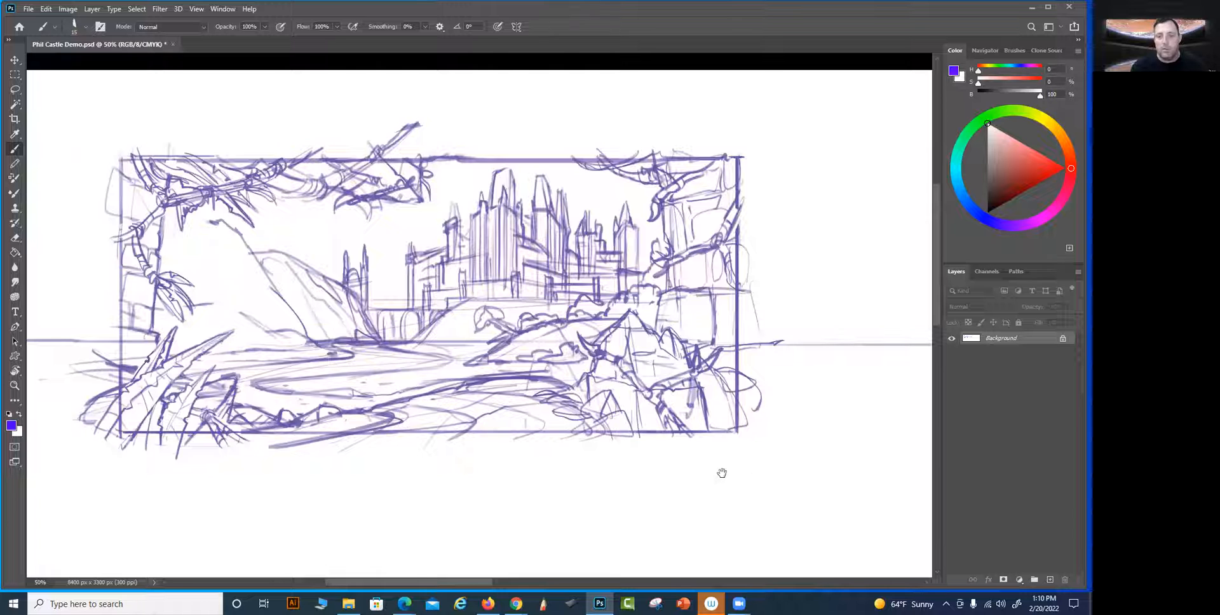
# Draw a thick branch across the top of the right-hand tower, reaching up to the frame's upper-right corner
pyautogui.moveTo(722, 474); pyautogui.dragTo(662, 471)
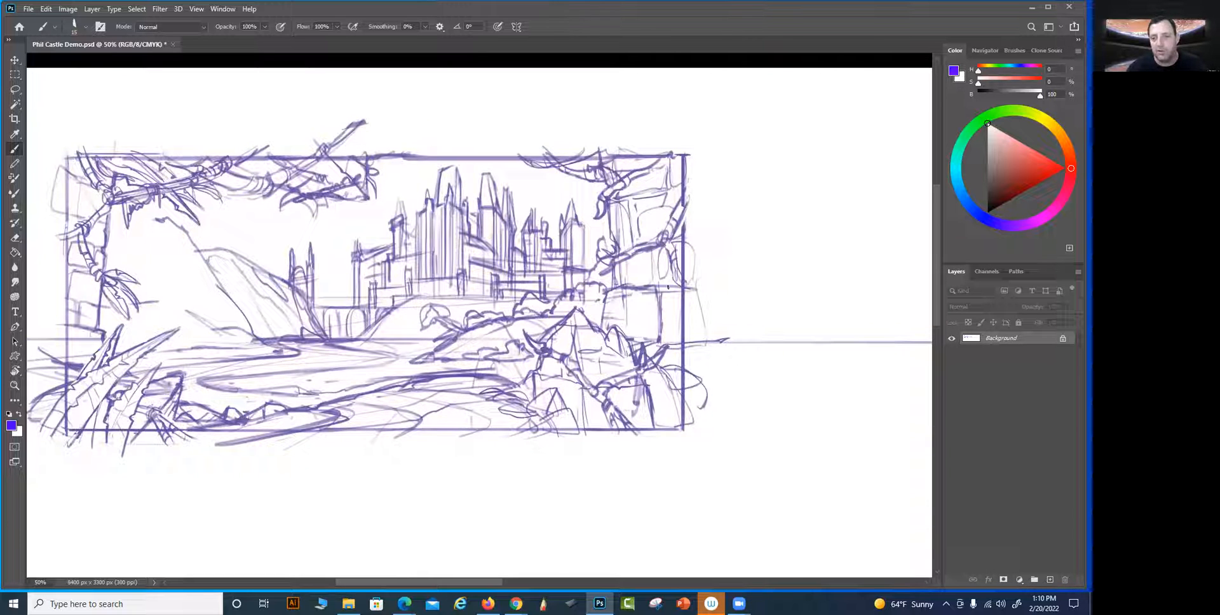
pyautogui.moveTo(691, 374); pyautogui.dragTo(664, 383)
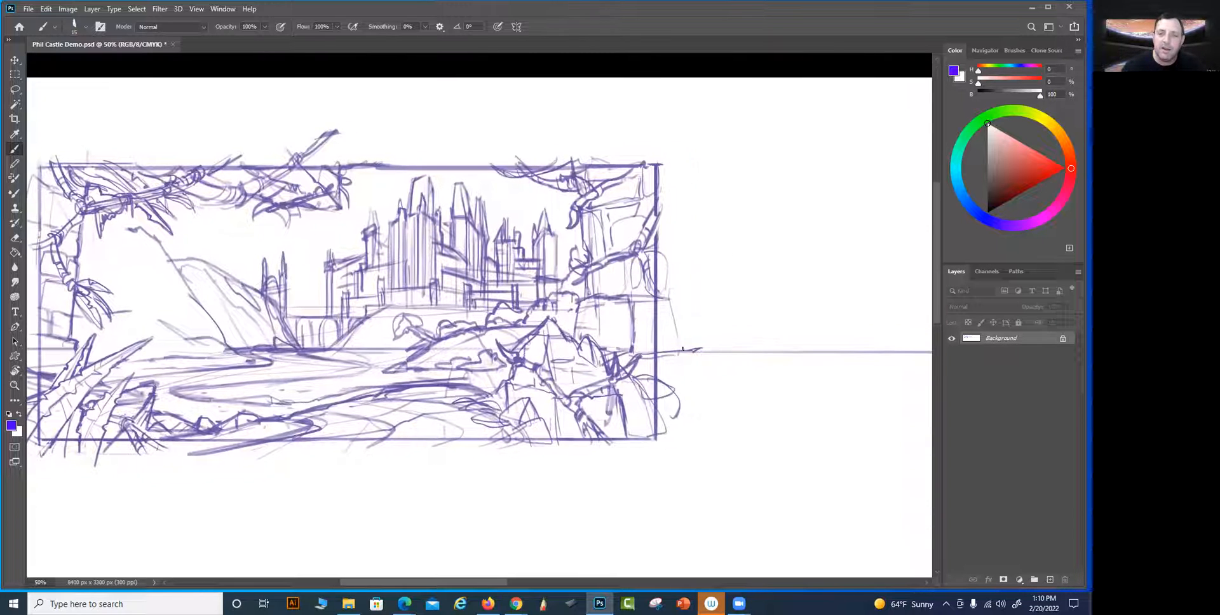
pyautogui.moveTo(626, 183)
pyautogui.mouseDown()
pyautogui.moveTo(644, 165)
pyautogui.moveTo(603, 180)
pyautogui.mouseUp()
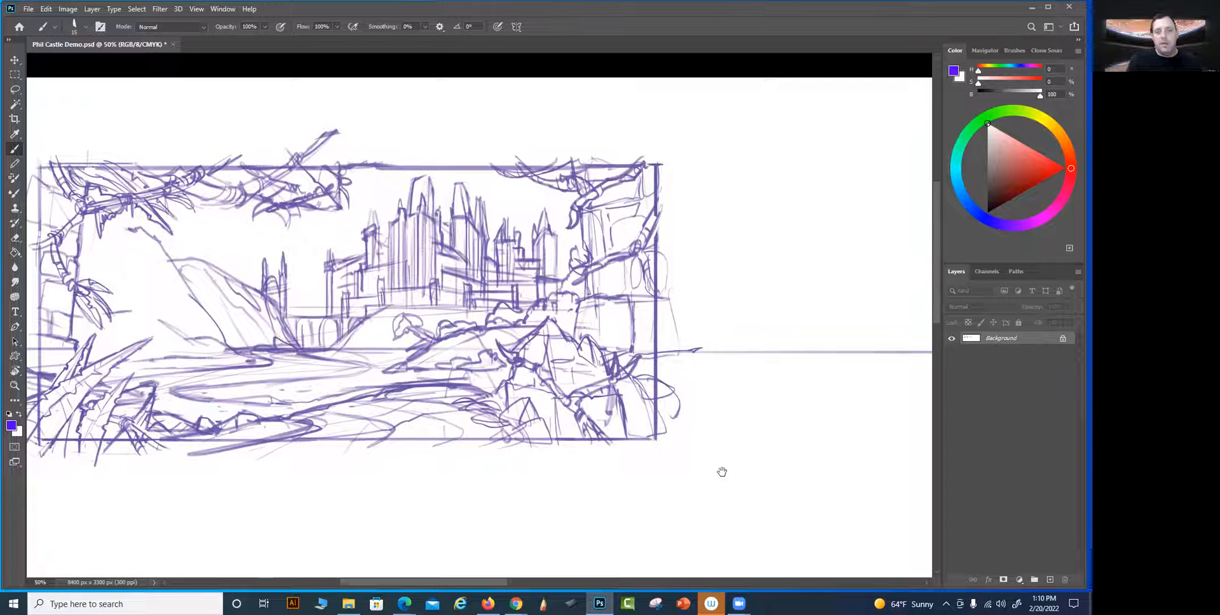
# Draw large pointed foreground leaves with jagged edges in front of the right-hand rock and restore the frame's bottom edge beneath them
pyautogui.moveTo(699, 466); pyautogui.dragTo(653, 490)
pyautogui.moveTo(643, 338)
pyautogui.mouseDown()
pyautogui.moveTo(619, 327)
pyautogui.moveTo(684, 289)
pyautogui.mouseUp()
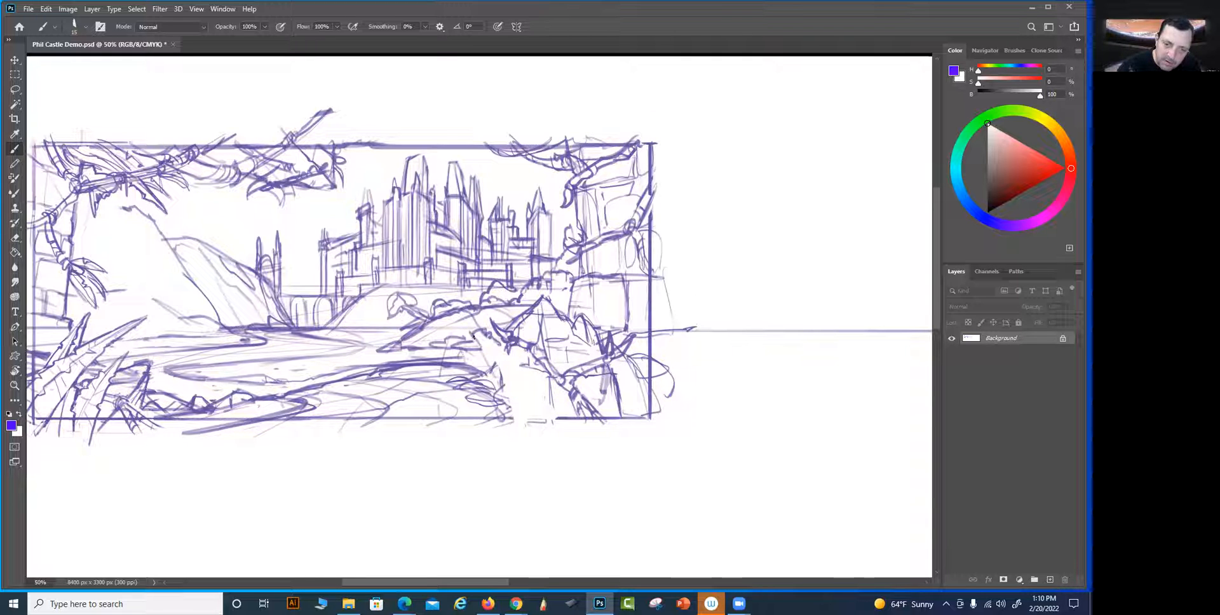
pyautogui.moveTo(502, 385); pyautogui.dragTo(512, 413)
pyautogui.moveTo(480, 335); pyautogui.dragTo(528, 407)
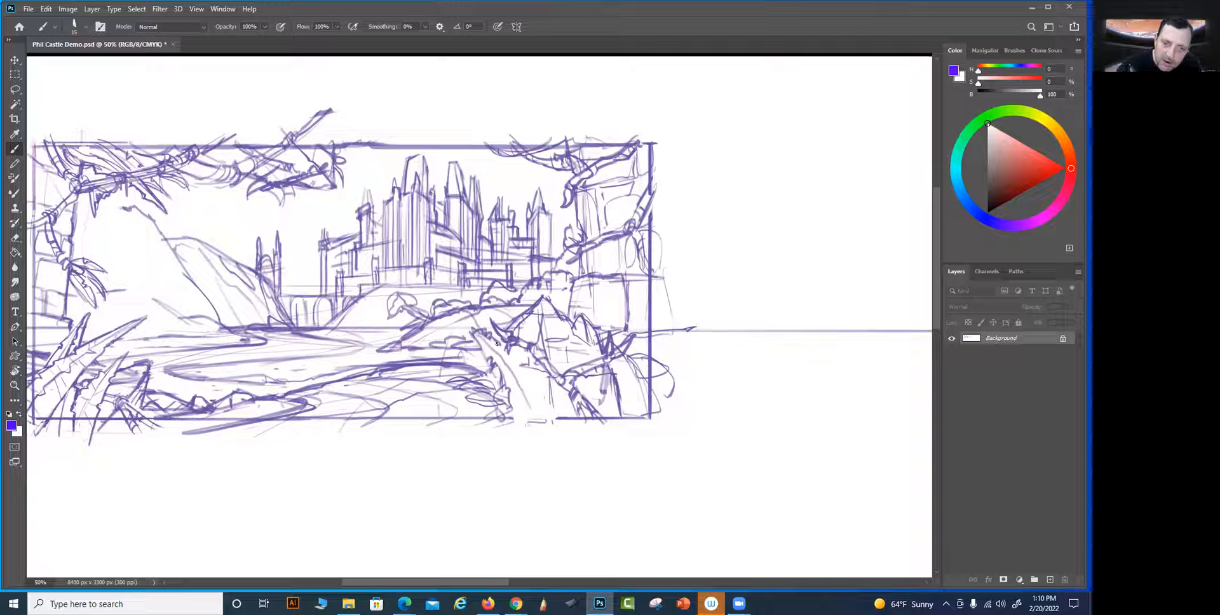
pyautogui.moveTo(545, 400)
pyautogui.mouseDown()
pyautogui.moveTo(559, 429)
pyautogui.moveTo(514, 425)
pyautogui.moveTo(536, 420)
pyautogui.mouseUp()
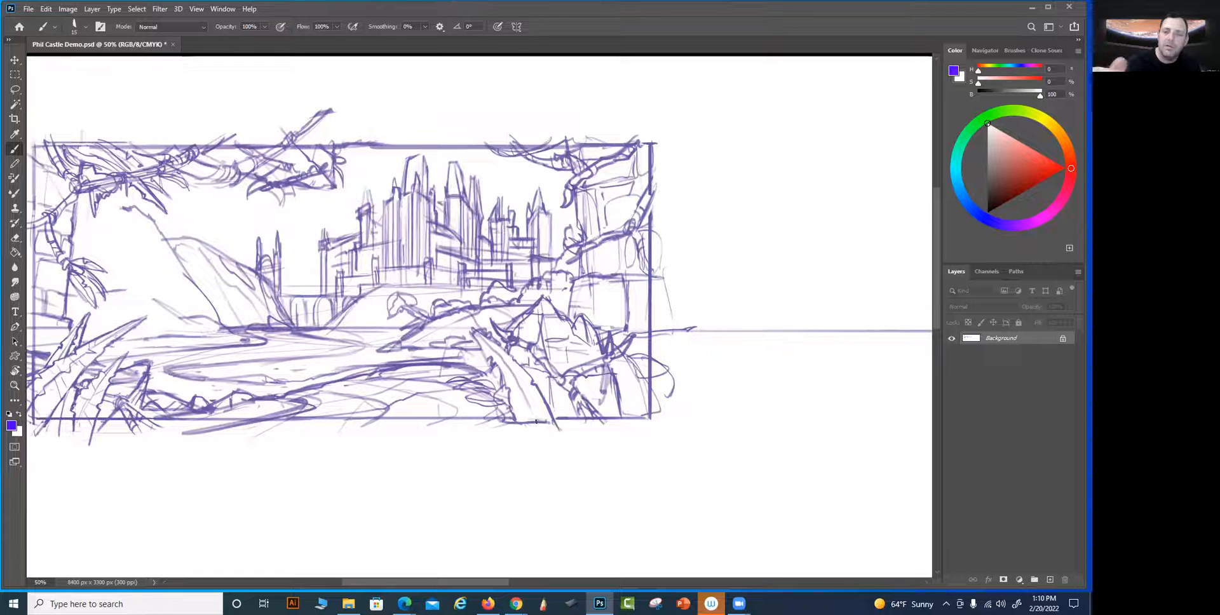
# Add short detail strokes beside the large pointed leaf in front of the right-hand rock
pyautogui.moveTo(729, 405); pyautogui.dragTo(746, 407)
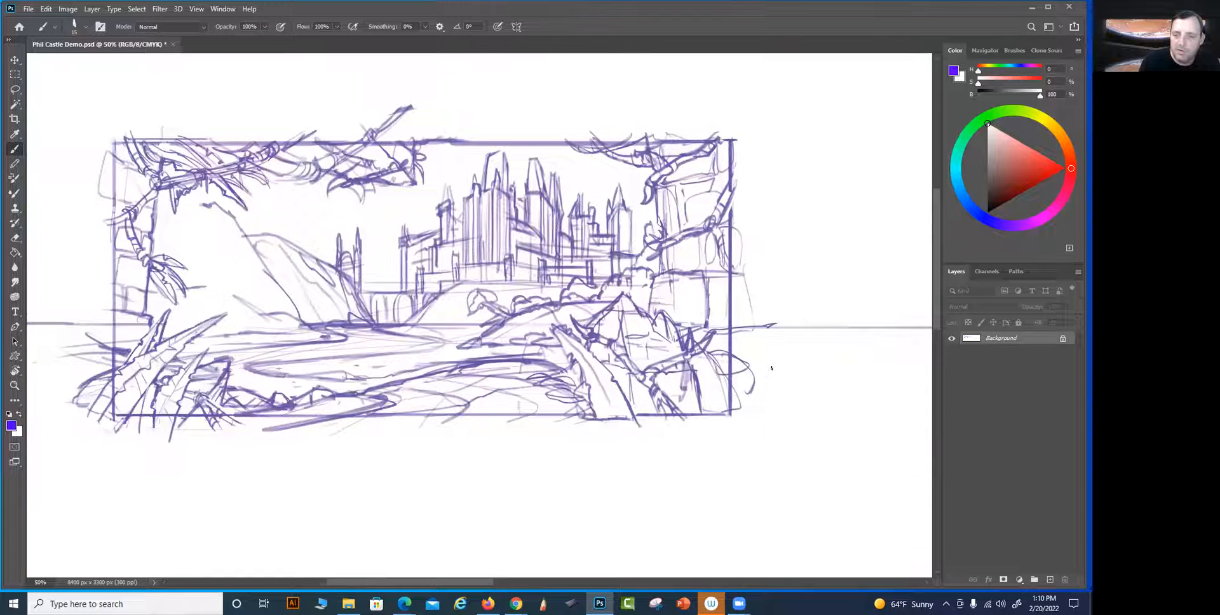
pyautogui.moveTo(771, 368); pyautogui.dragTo(810, 360)
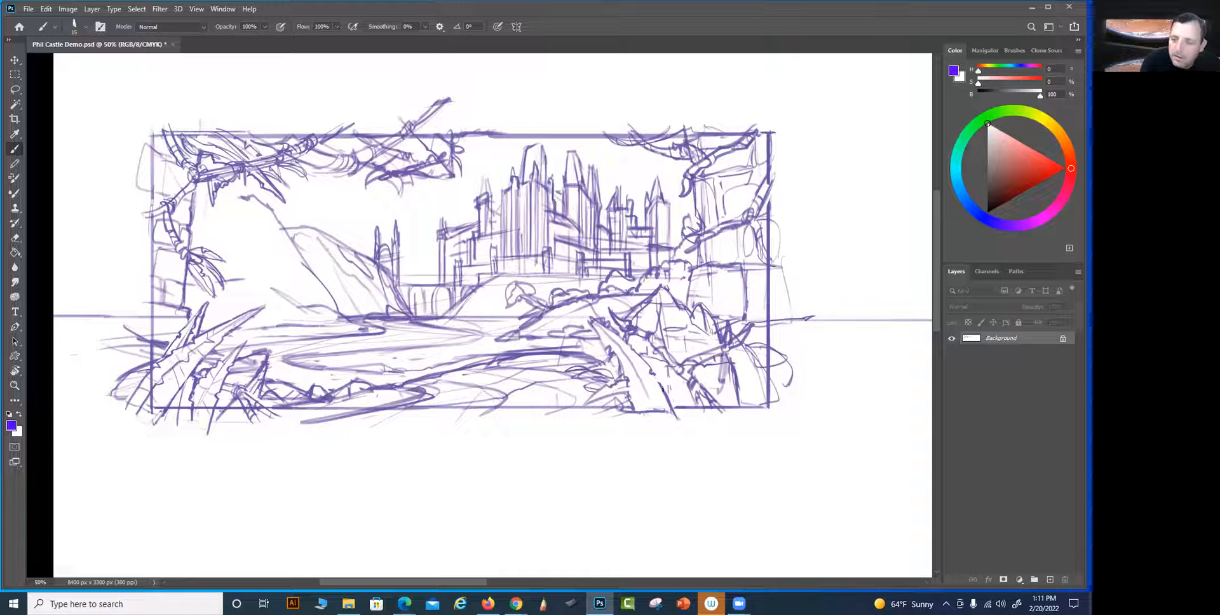
pyautogui.moveTo(682, 398)
pyautogui.mouseDown()
pyautogui.moveTo(718, 372)
pyautogui.moveTo(667, 374)
pyautogui.mouseUp()
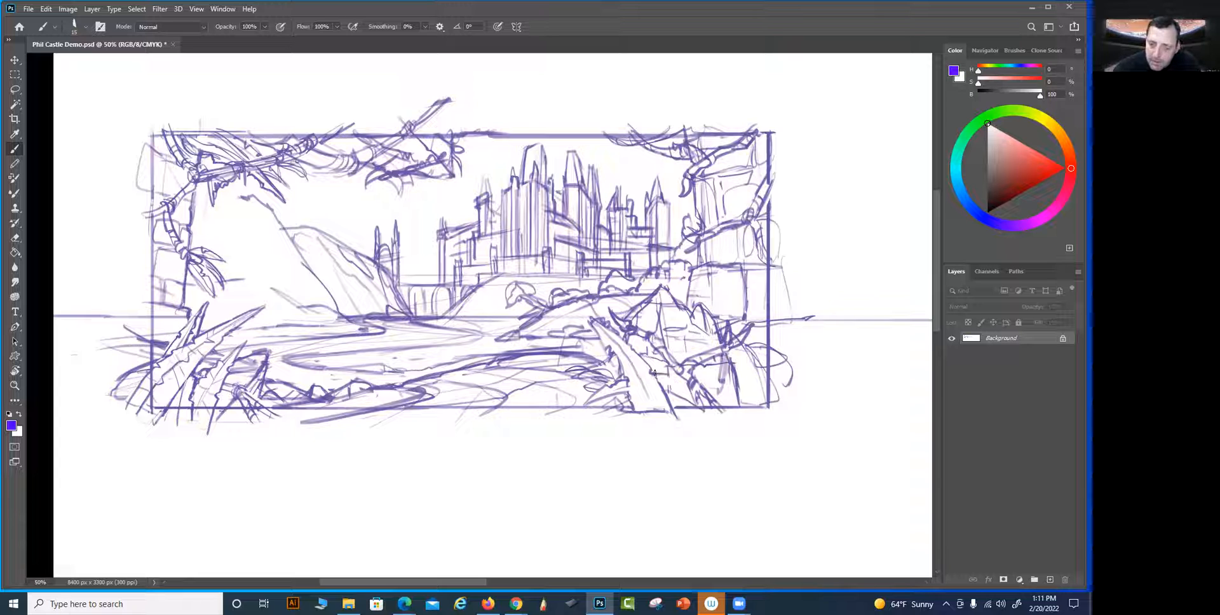
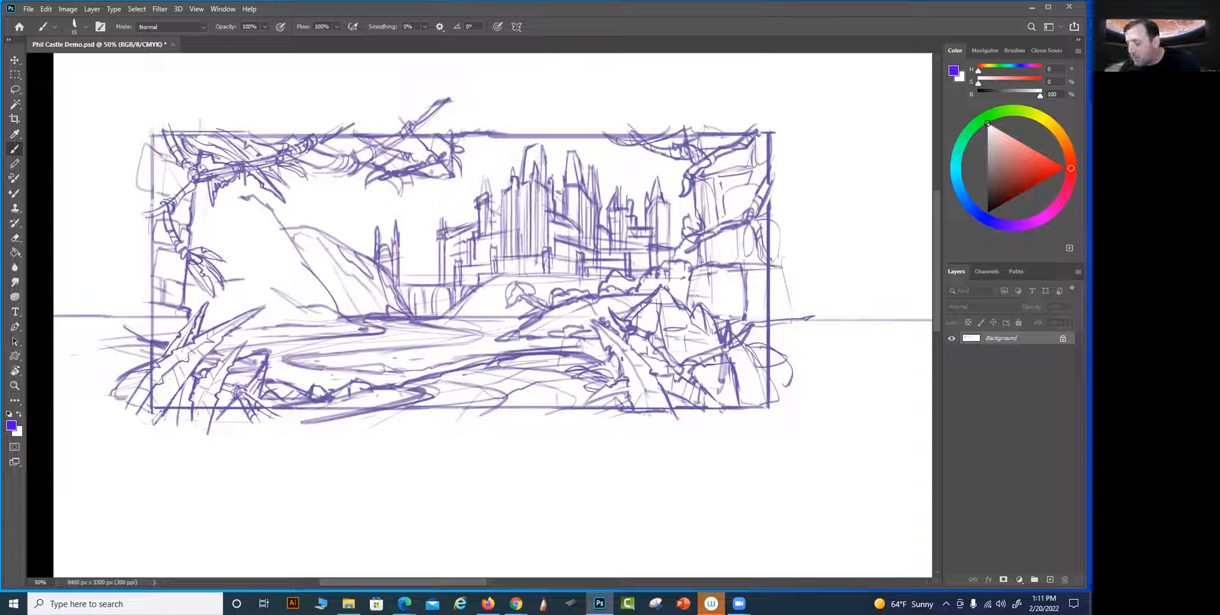
# Draw a thick gnarled branch crossing the frame's right edge, running from the right-hand tower's side down to the rock
pyautogui.moveTo(762, 425); pyautogui.dragTo(728, 441)
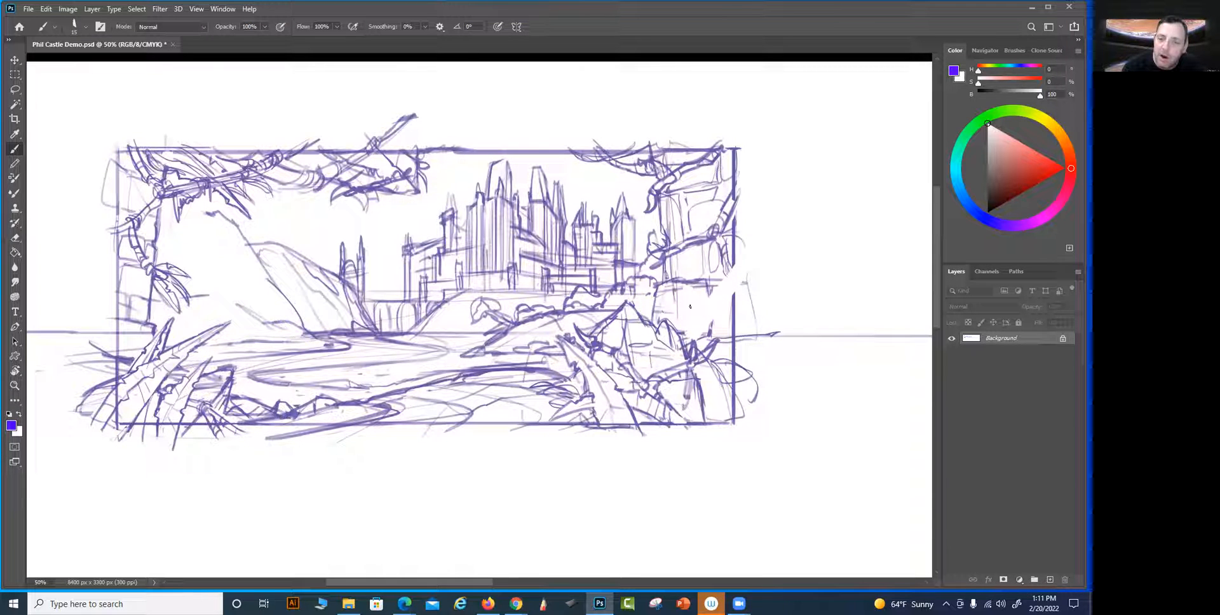
pyautogui.moveTo(681, 332)
pyautogui.mouseDown()
pyautogui.moveTo(736, 260)
pyautogui.moveTo(723, 313)
pyautogui.moveTo(744, 239)
pyautogui.mouseUp()
pyautogui.moveTo(731, 278)
pyautogui.mouseDown()
pyautogui.moveTo(751, 230)
pyautogui.moveTo(702, 310)
pyautogui.moveTo(720, 312)
pyautogui.mouseUp()
pyautogui.moveTo(731, 280)
pyautogui.mouseDown()
pyautogui.moveTo(694, 326)
pyautogui.moveTo(697, 347)
pyautogui.mouseUp()
pyautogui.moveTo(695, 330); pyautogui.dragTo(704, 347)
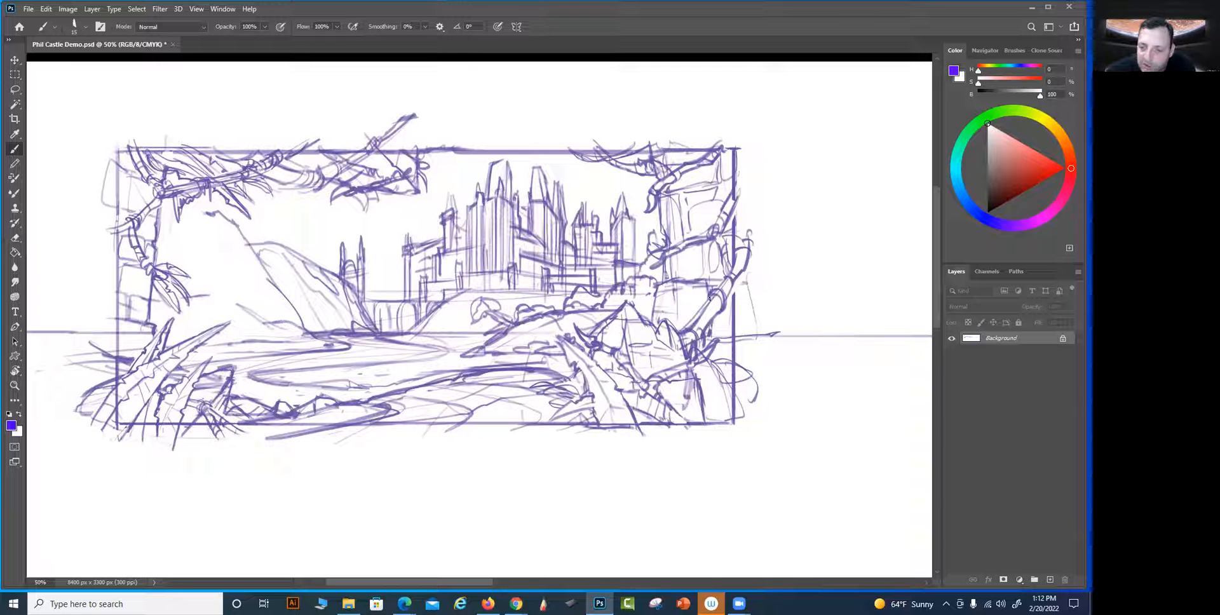
pyautogui.moveTo(673, 297)
pyautogui.mouseDown()
pyautogui.moveTo(709, 302)
pyautogui.moveTo(692, 293)
pyautogui.moveTo(713, 287)
pyautogui.mouseUp()
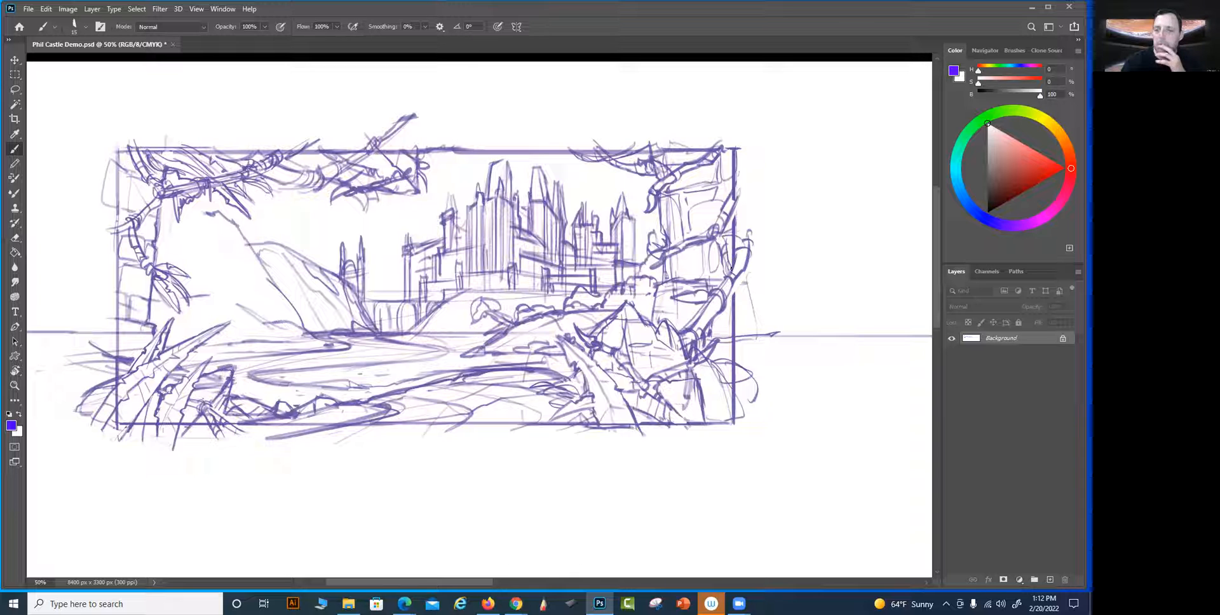
pyautogui.moveTo(736, 233)
pyautogui.mouseDown()
pyautogui.moveTo(741, 253)
pyautogui.moveTo(753, 248)
pyautogui.mouseUp()
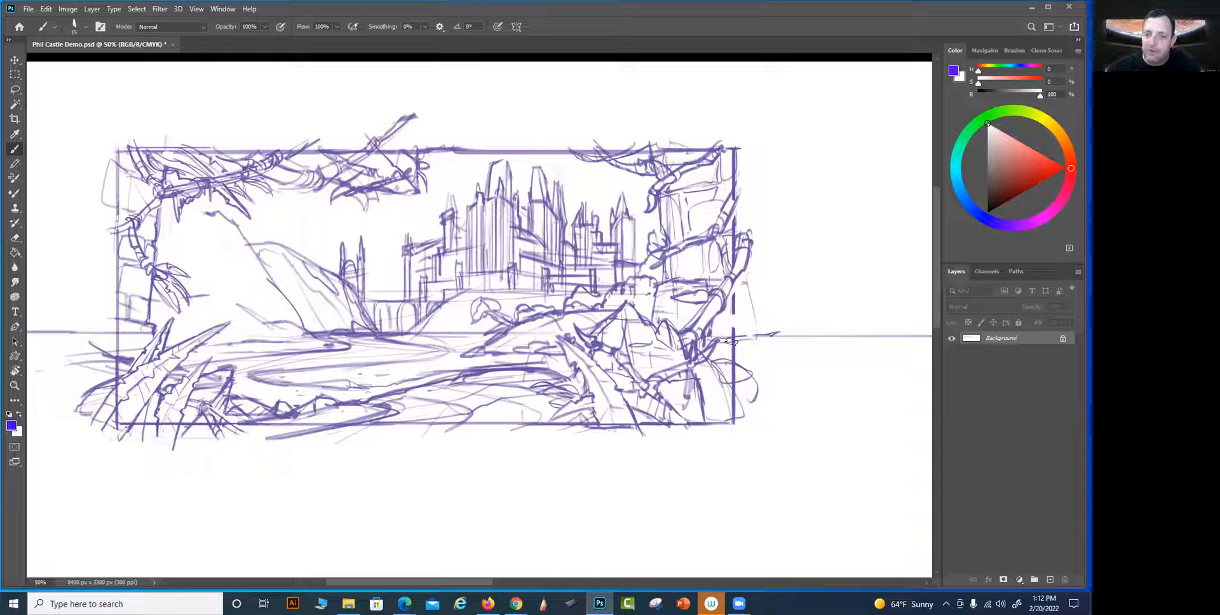
# Add offshoots to the branch's lower end and extend a winding branch up the frame's right edge to its upper corner
pyautogui.moveTo(733, 331)
pyautogui.mouseDown()
pyautogui.moveTo(723, 306)
pyautogui.moveTo(725, 325)
pyautogui.mouseUp()
pyautogui.moveTo(728, 288); pyautogui.dragTo(745, 272)
pyautogui.moveTo(742, 232)
pyautogui.mouseDown()
pyautogui.moveTo(742, 191)
pyautogui.moveTo(724, 172)
pyautogui.moveTo(725, 189)
pyautogui.moveTo(716, 160)
pyautogui.mouseUp()
pyautogui.moveTo(709, 150)
pyautogui.mouseDown()
pyautogui.moveTo(704, 138)
pyautogui.moveTo(739, 186)
pyautogui.mouseUp()
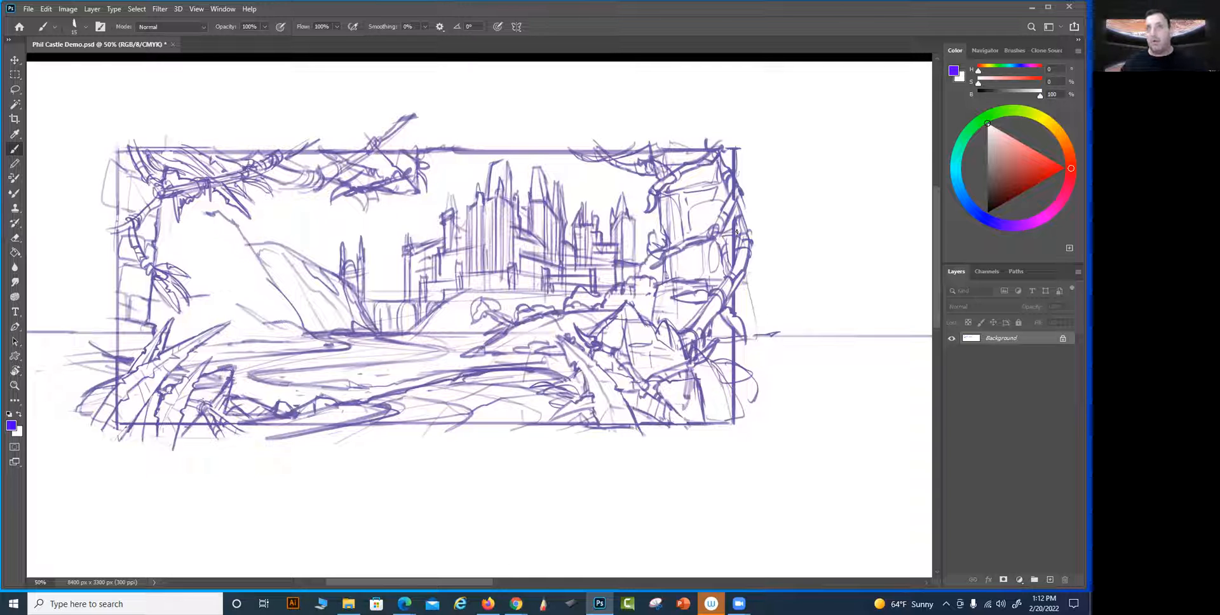
pyautogui.moveTo(786, 439); pyautogui.dragTo(714, 458)
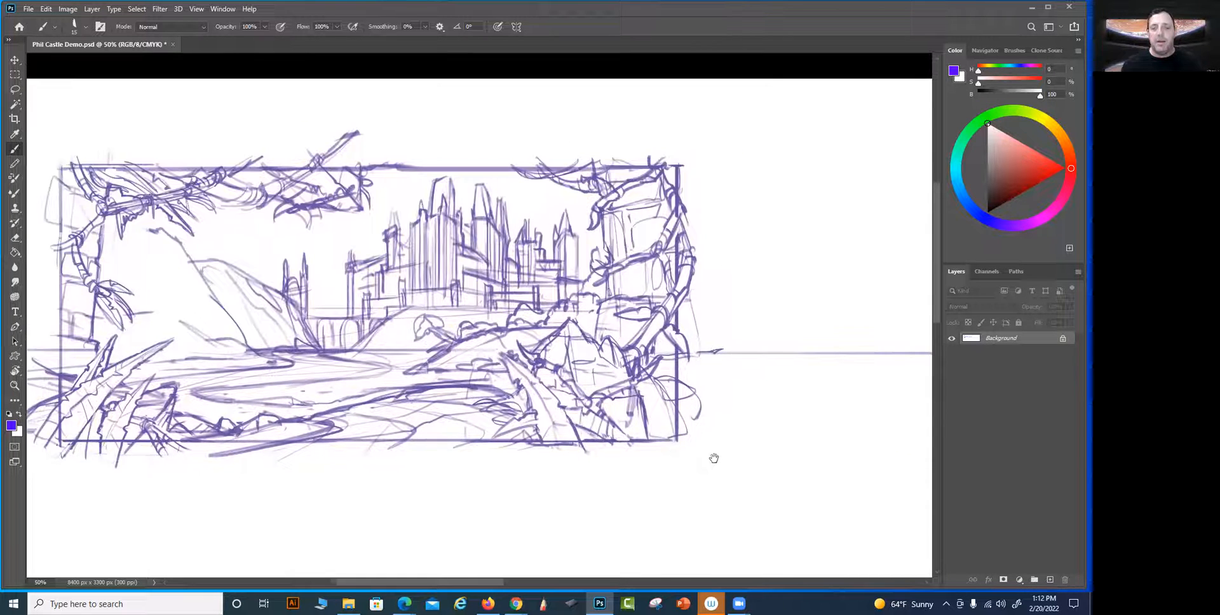
pyautogui.moveTo(837, 400); pyautogui.dragTo(859, 423)
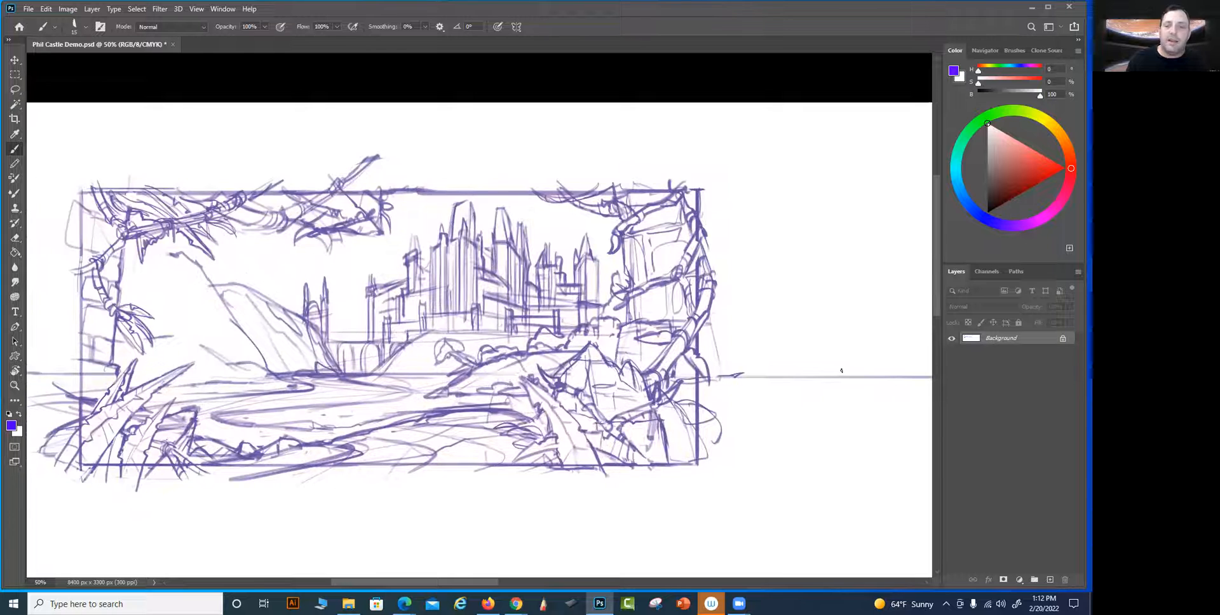
pyautogui.moveTo(842, 371); pyautogui.dragTo(865, 366)
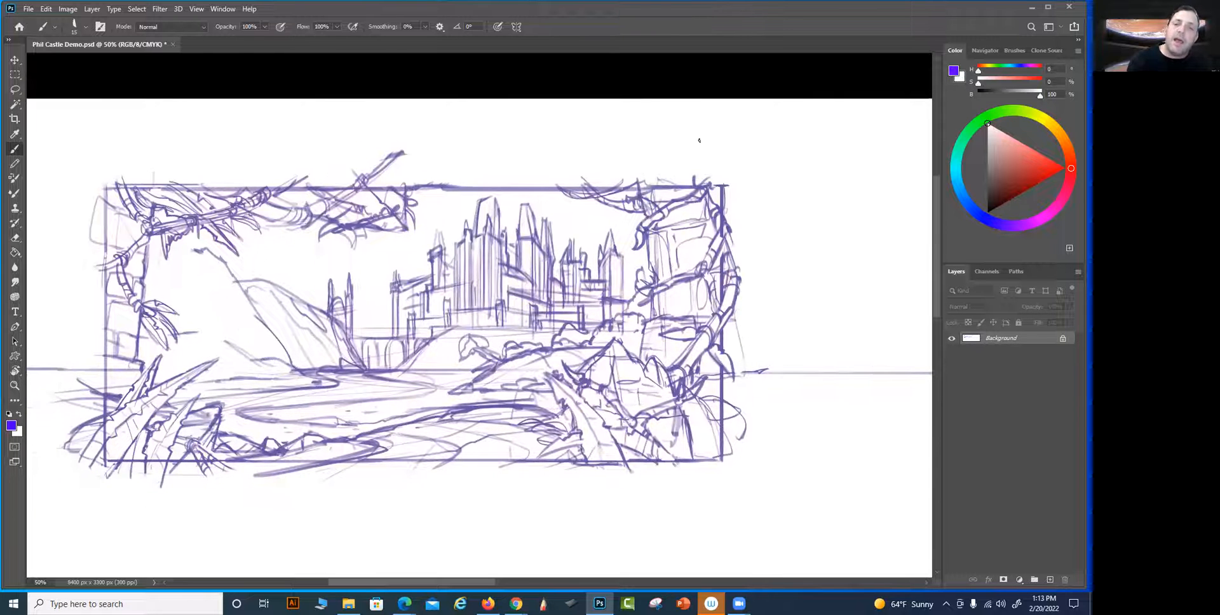
pyautogui.moveTo(767, 420); pyautogui.dragTo(835, 414)
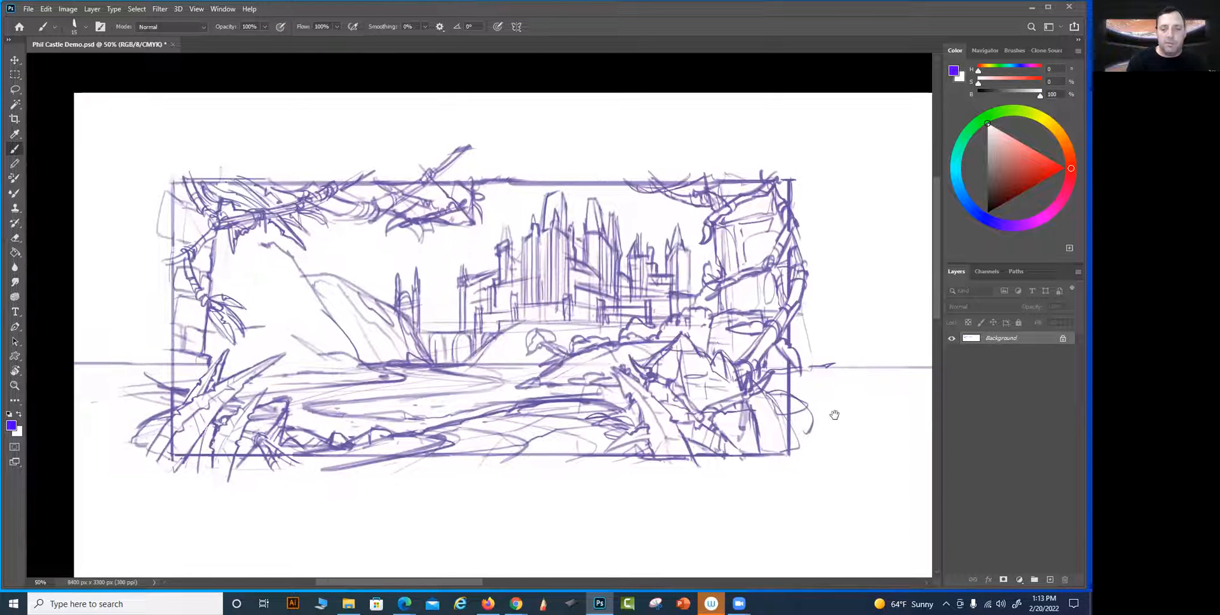
pyautogui.moveTo(504, 371); pyautogui.dragTo(548, 351)
# Sketch a leaning, forked tree trunk rising behind the left foreground leaves in front of the mountain
pyautogui.moveTo(722, 491); pyautogui.dragTo(814, 500)
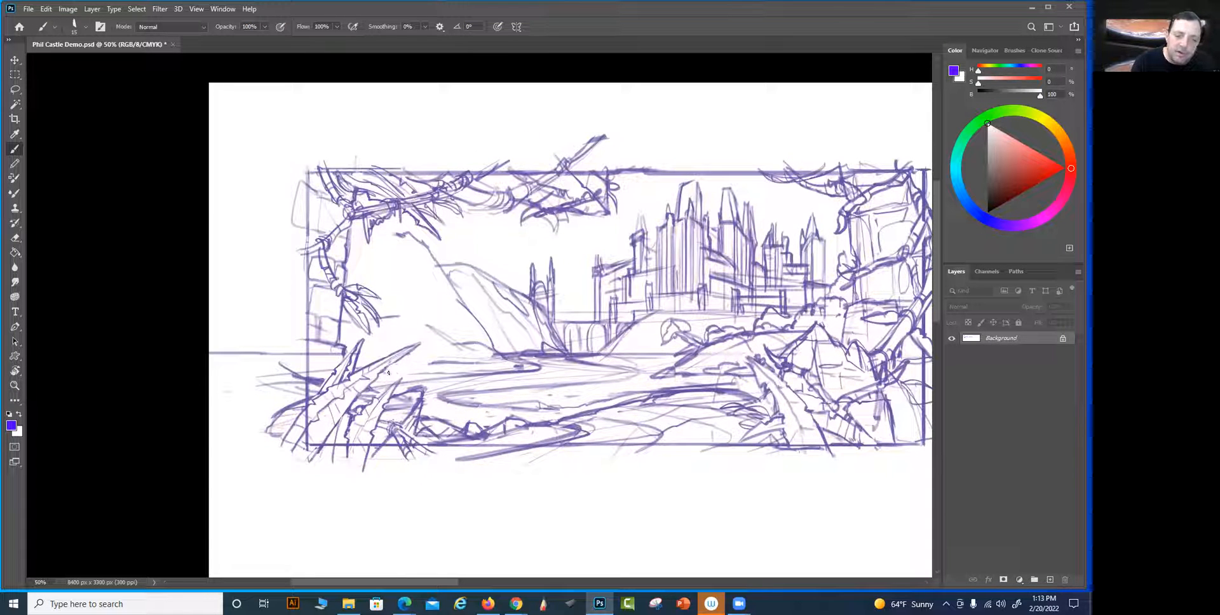
pyautogui.moveTo(403, 356)
pyautogui.mouseDown()
pyautogui.moveTo(379, 377)
pyautogui.moveTo(400, 359)
pyautogui.moveTo(402, 379)
pyautogui.moveTo(423, 378)
pyautogui.moveTo(412, 347)
pyautogui.moveTo(426, 278)
pyautogui.mouseUp()
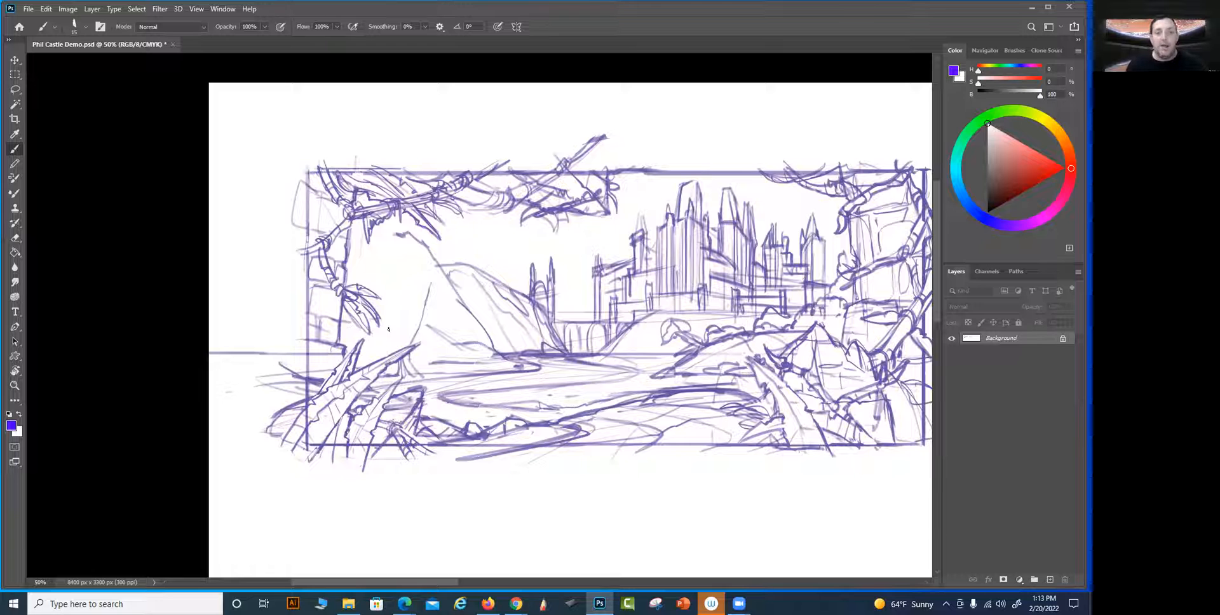
pyautogui.moveTo(418, 283); pyautogui.dragTo(361, 355)
pyautogui.moveTo(421, 286); pyautogui.dragTo(401, 328)
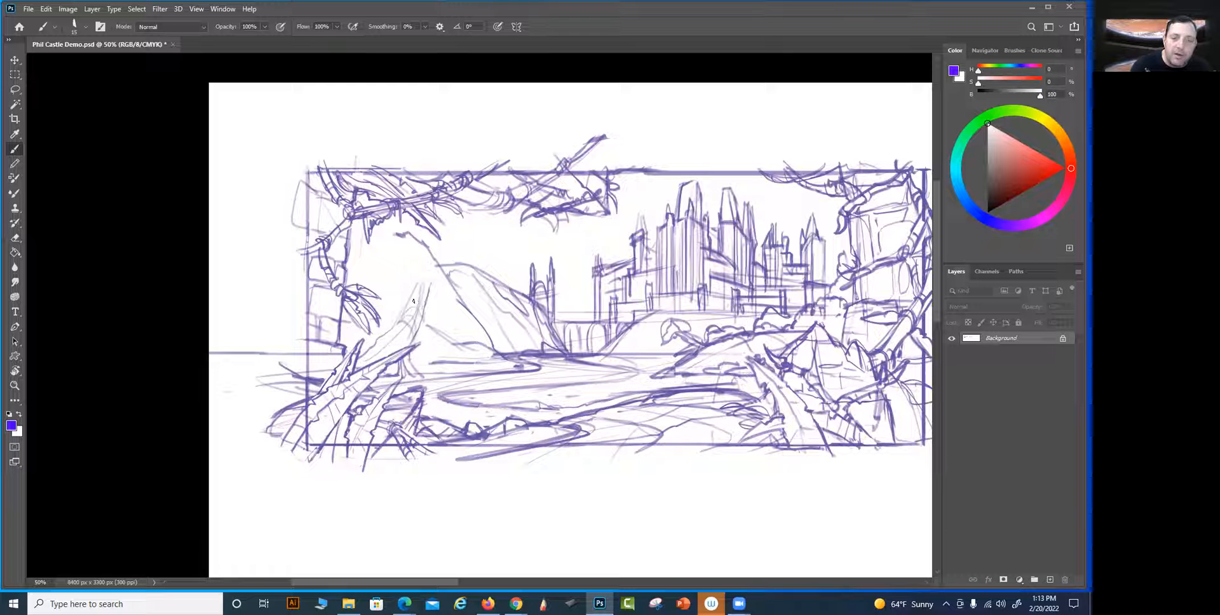
pyautogui.moveTo(373, 346)
pyautogui.mouseDown()
pyautogui.moveTo(391, 331)
pyautogui.moveTo(397, 342)
pyautogui.mouseUp()
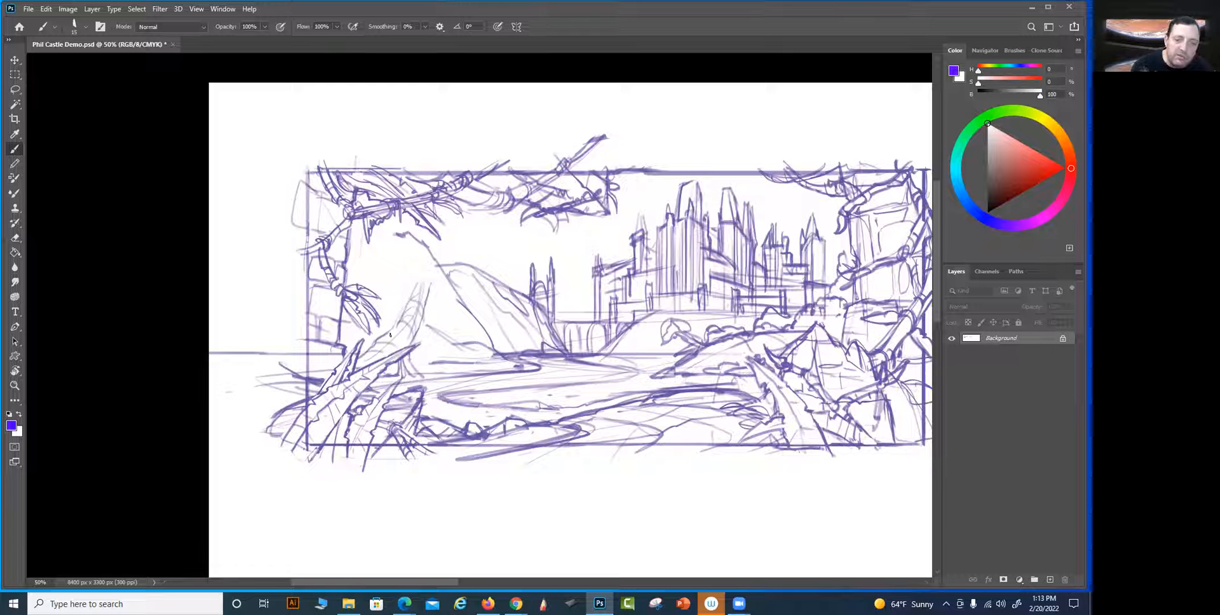
pyautogui.moveTo(413, 296)
pyautogui.mouseDown()
pyautogui.moveTo(430, 275)
pyautogui.moveTo(432, 287)
pyautogui.moveTo(444, 254)
pyautogui.mouseUp()
pyautogui.moveTo(395, 327)
pyautogui.mouseDown()
pyautogui.moveTo(392, 290)
pyautogui.moveTo(399, 308)
pyautogui.moveTo(404, 297)
pyautogui.mouseUp()
# Draw a rounded foliage clump on the tree's left branch and reinforce the trunk and the right fork
pyautogui.moveTo(397, 254)
pyautogui.mouseDown()
pyautogui.moveTo(381, 248)
pyautogui.moveTo(359, 265)
pyautogui.moveTo(398, 263)
pyautogui.moveTo(353, 273)
pyautogui.mouseUp()
pyautogui.moveTo(353, 276)
pyautogui.mouseDown()
pyautogui.moveTo(403, 285)
pyautogui.moveTo(386, 286)
pyautogui.mouseUp()
pyautogui.moveTo(421, 319); pyautogui.dragTo(439, 318)
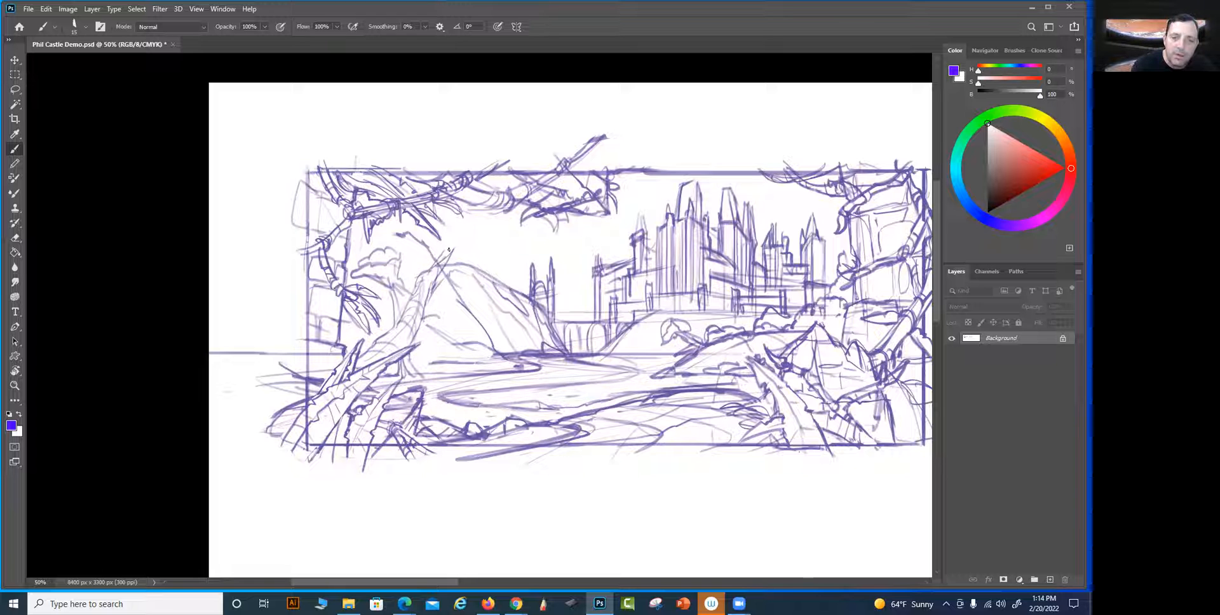
pyautogui.moveTo(451, 253); pyautogui.dragTo(424, 274)
pyautogui.moveTo(421, 273)
pyautogui.mouseDown()
pyautogui.moveTo(397, 292)
pyautogui.moveTo(392, 325)
pyautogui.moveTo(426, 309)
pyautogui.moveTo(378, 341)
pyautogui.mouseUp()
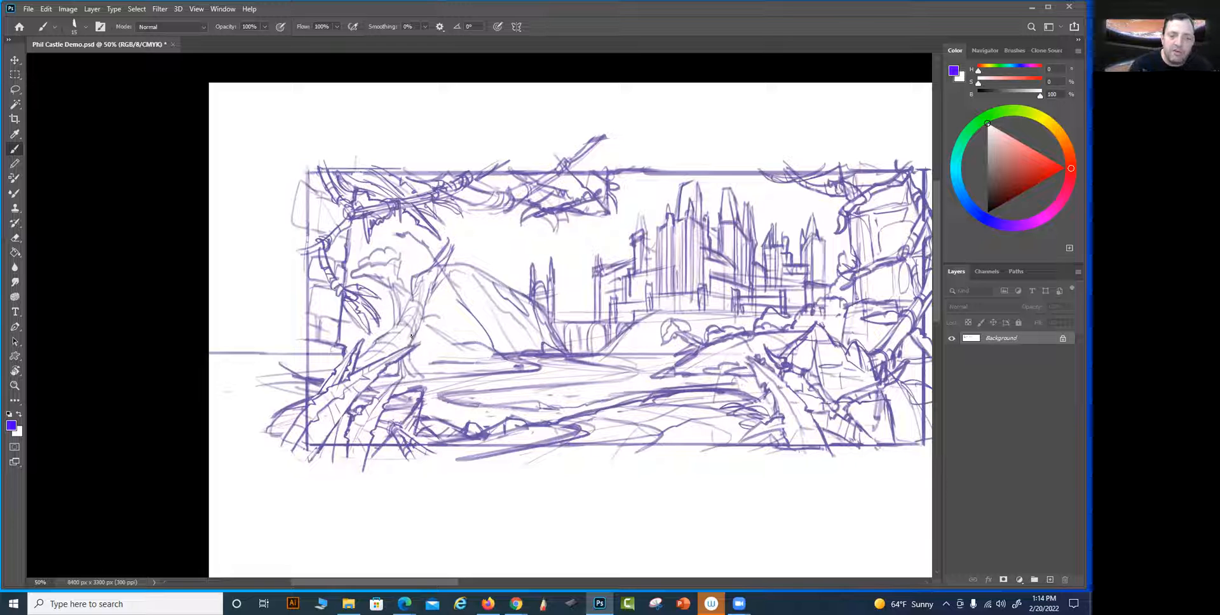
pyautogui.moveTo(358, 270)
pyautogui.mouseDown()
pyautogui.moveTo(346, 266)
pyautogui.moveTo(357, 274)
pyautogui.mouseUp()
pyautogui.moveTo(352, 280)
pyautogui.mouseDown()
pyautogui.moveTo(373, 280)
pyautogui.moveTo(410, 313)
pyautogui.mouseUp()
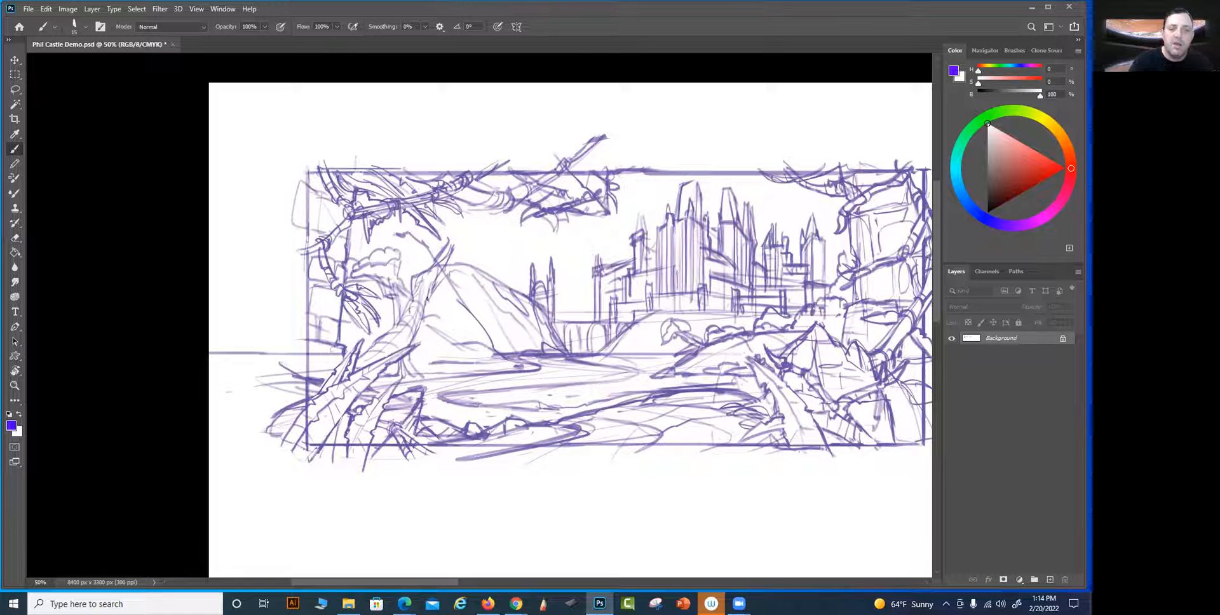
pyautogui.moveTo(439, 256); pyautogui.dragTo(453, 242)
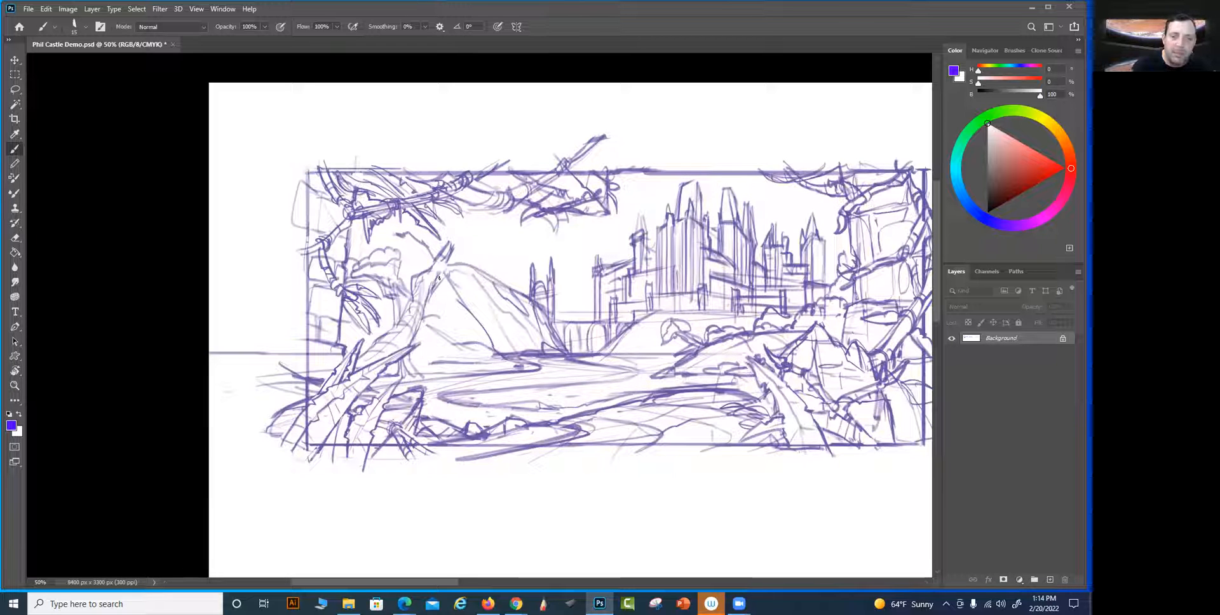
# Add a leafy side branch over the mountain, extend the right fork upward, and draw more foliage clumps around the tree's crown
pyautogui.moveTo(447, 260)
pyautogui.mouseDown()
pyautogui.moveTo(431, 294)
pyautogui.moveTo(418, 262)
pyautogui.moveTo(419, 336)
pyautogui.moveTo(446, 306)
pyautogui.moveTo(419, 321)
pyautogui.moveTo(466, 295)
pyautogui.moveTo(444, 310)
pyautogui.moveTo(451, 286)
pyautogui.moveTo(479, 300)
pyautogui.moveTo(445, 297)
pyautogui.moveTo(476, 314)
pyautogui.mouseUp()
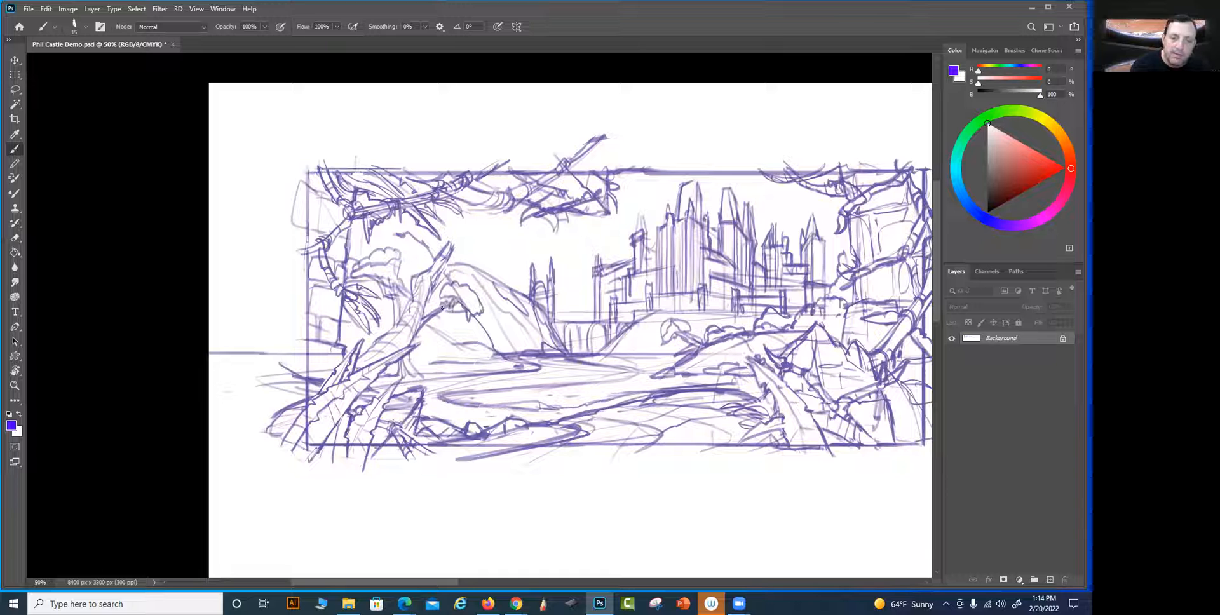
pyautogui.moveTo(449, 241)
pyautogui.mouseDown()
pyautogui.moveTo(473, 231)
pyautogui.moveTo(482, 204)
pyautogui.moveTo(466, 240)
pyautogui.mouseUp()
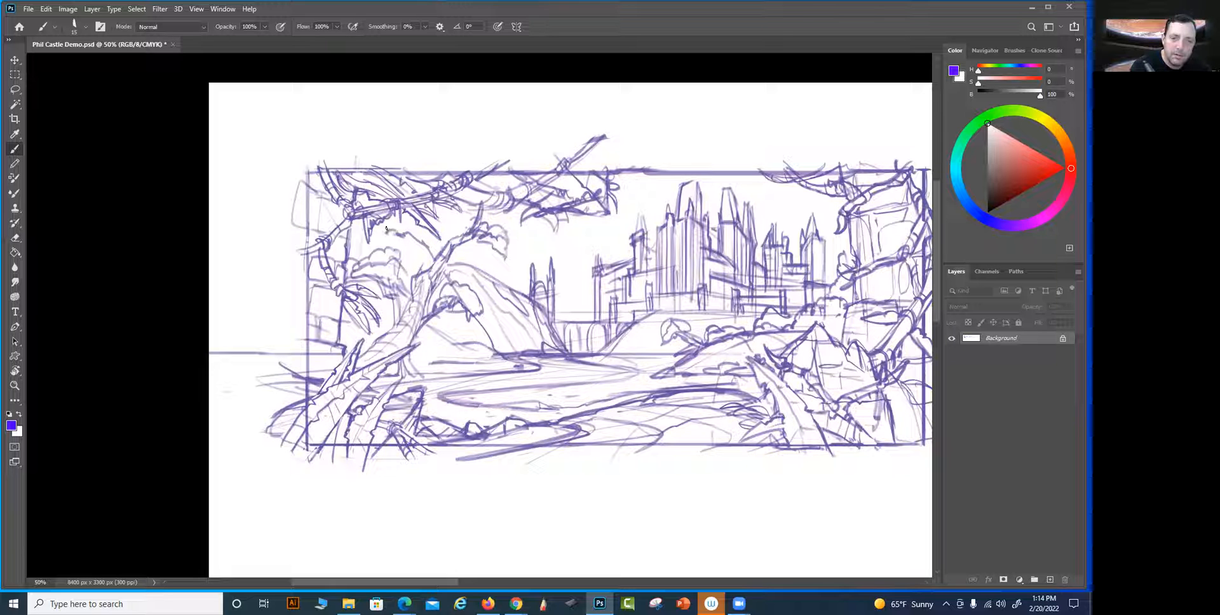
pyautogui.moveTo(351, 255); pyautogui.dragTo(397, 257)
pyautogui.moveTo(388, 227)
pyautogui.mouseDown()
pyautogui.moveTo(410, 233)
pyautogui.moveTo(431, 274)
pyautogui.moveTo(412, 272)
pyautogui.mouseUp()
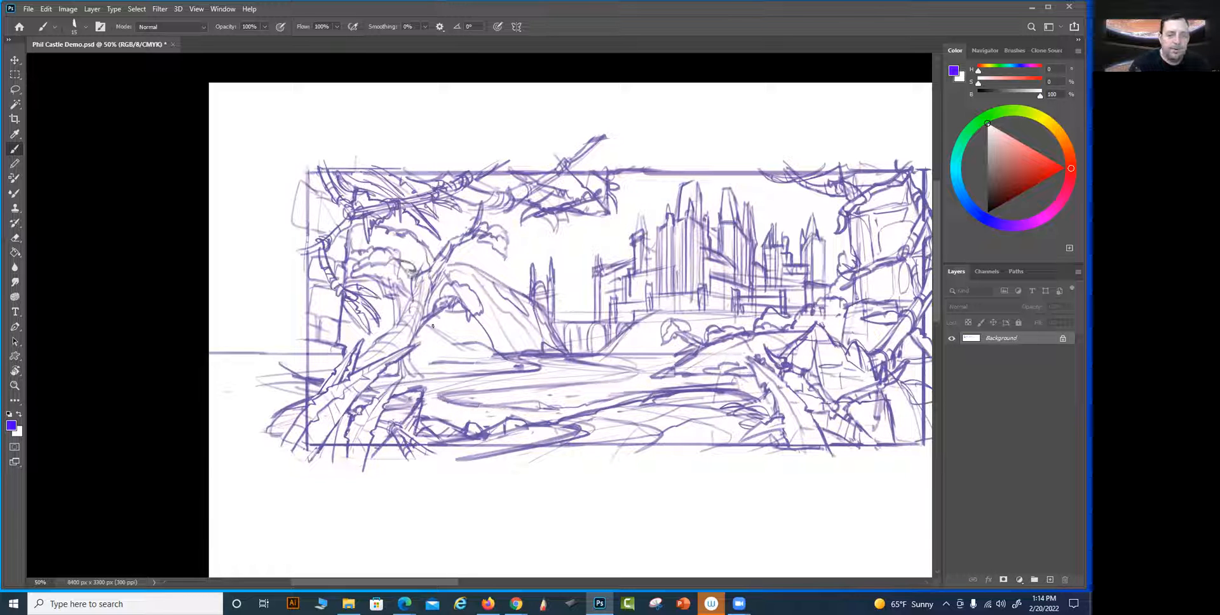
# Draw a low branch with small foliage clumps off the trunk's right side and reinforce the trunk's base
pyautogui.moveTo(409, 346); pyautogui.dragTo(434, 329)
pyautogui.moveTo(389, 377); pyautogui.dragTo(370, 382)
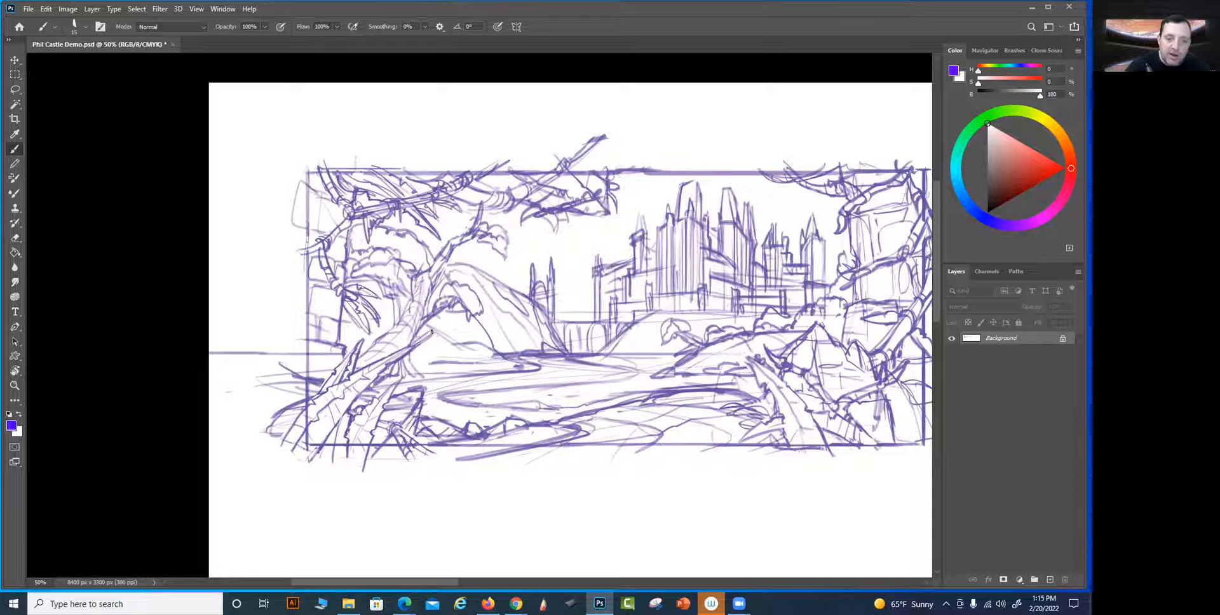
pyautogui.moveTo(435, 332)
pyautogui.mouseDown()
pyautogui.moveTo(465, 343)
pyautogui.moveTo(441, 337)
pyautogui.moveTo(463, 337)
pyautogui.moveTo(456, 325)
pyautogui.moveTo(467, 337)
pyautogui.moveTo(439, 323)
pyautogui.mouseUp()
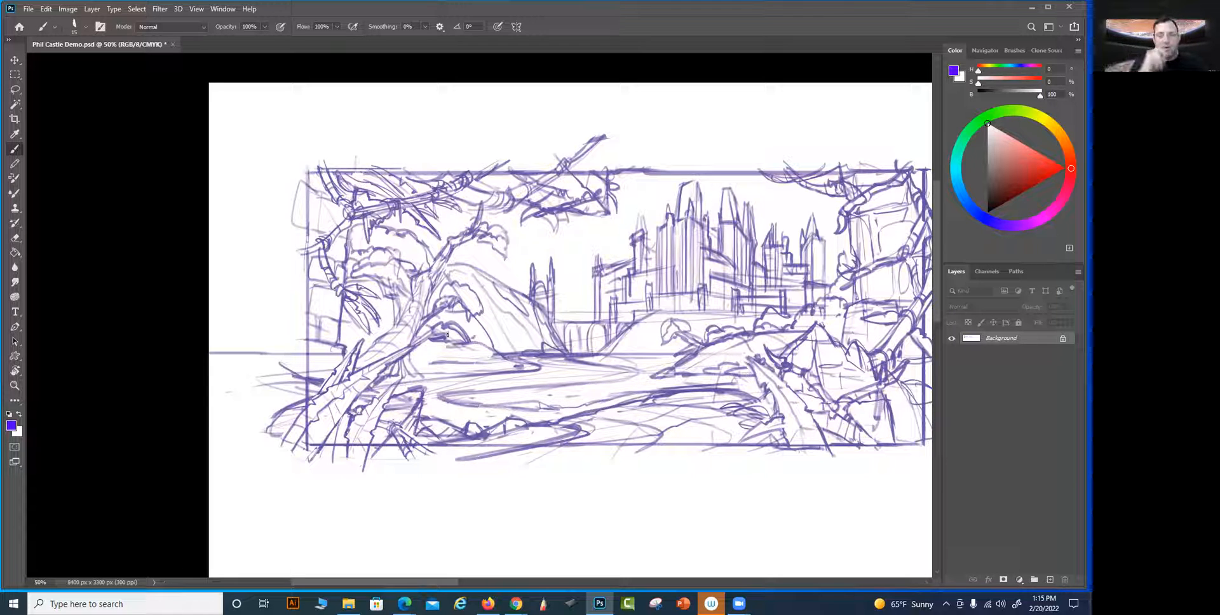
# Outline the castle, the bridge and the small twin towers with a freehand Lasso selection and copy them
pyautogui.moveTo(684, 467); pyautogui.dragTo(568, 459)
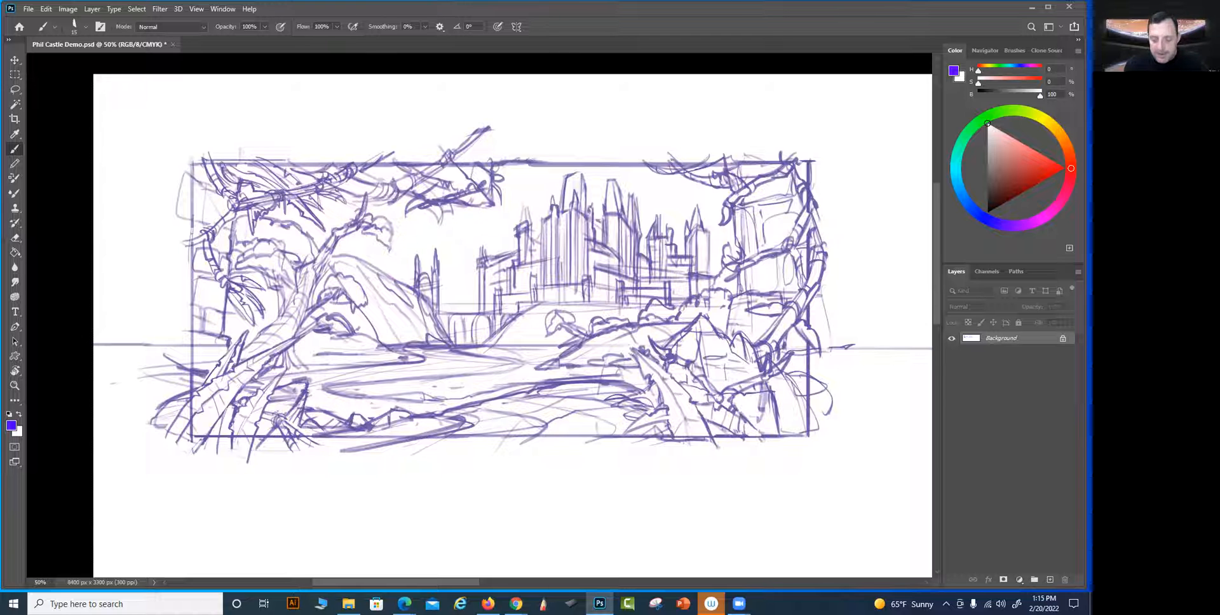
pyautogui.press('l')
pyautogui.moveTo(713, 274)
pyautogui.mouseDown()
pyautogui.moveTo(710, 218)
pyautogui.moveTo(691, 199)
pyautogui.moveTo(589, 164)
pyautogui.moveTo(478, 240)
pyautogui.moveTo(468, 266)
pyautogui.moveTo(441, 246)
pyautogui.moveTo(413, 250)
pyautogui.moveTo(406, 275)
pyautogui.moveTo(469, 343)
pyautogui.moveTo(549, 297)
pyautogui.moveTo(684, 302)
pyautogui.moveTo(703, 224)
pyautogui.mouseUp()
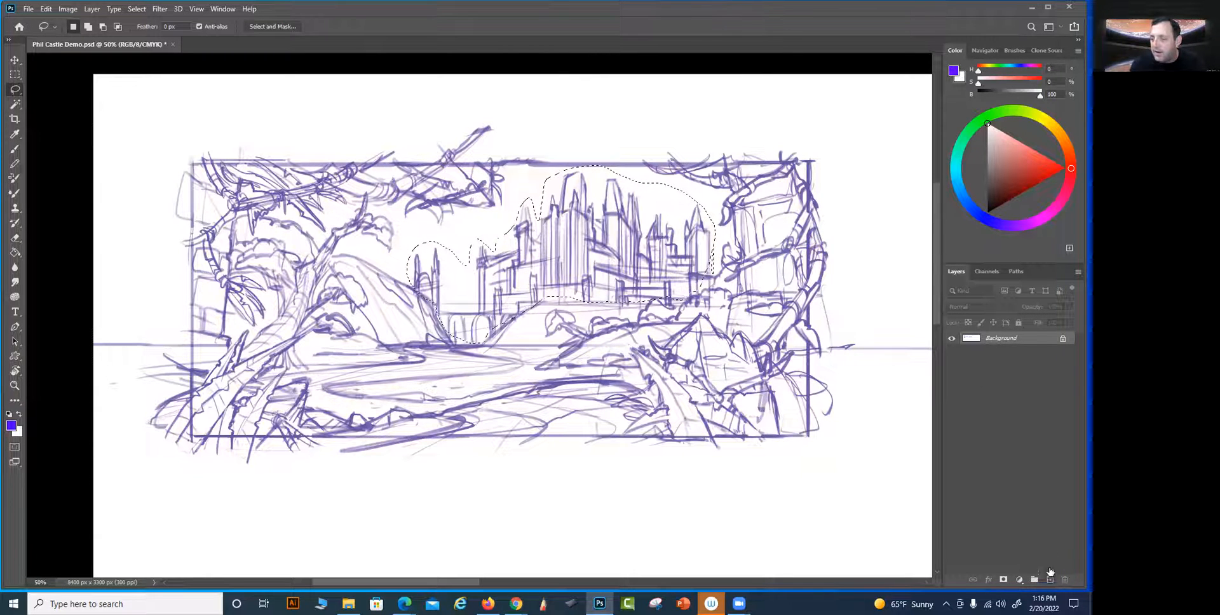
# Unlock the background layer and cover the original castle by filling the selected area with white on a new layer
pyautogui.click(1063, 339)
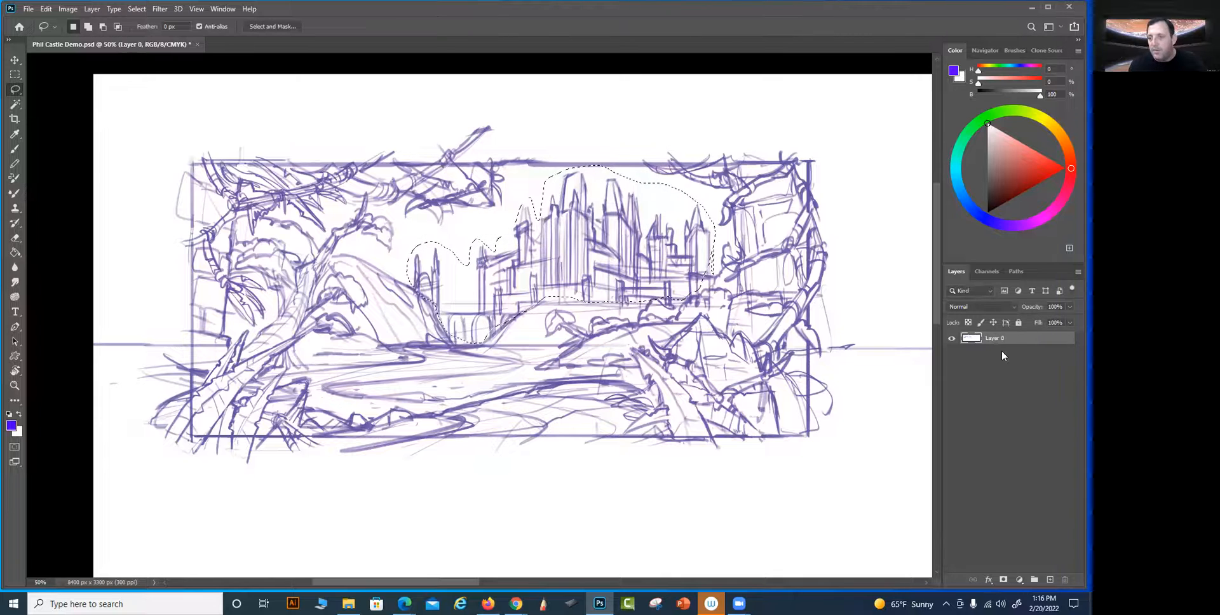
pyautogui.click(1049, 581)
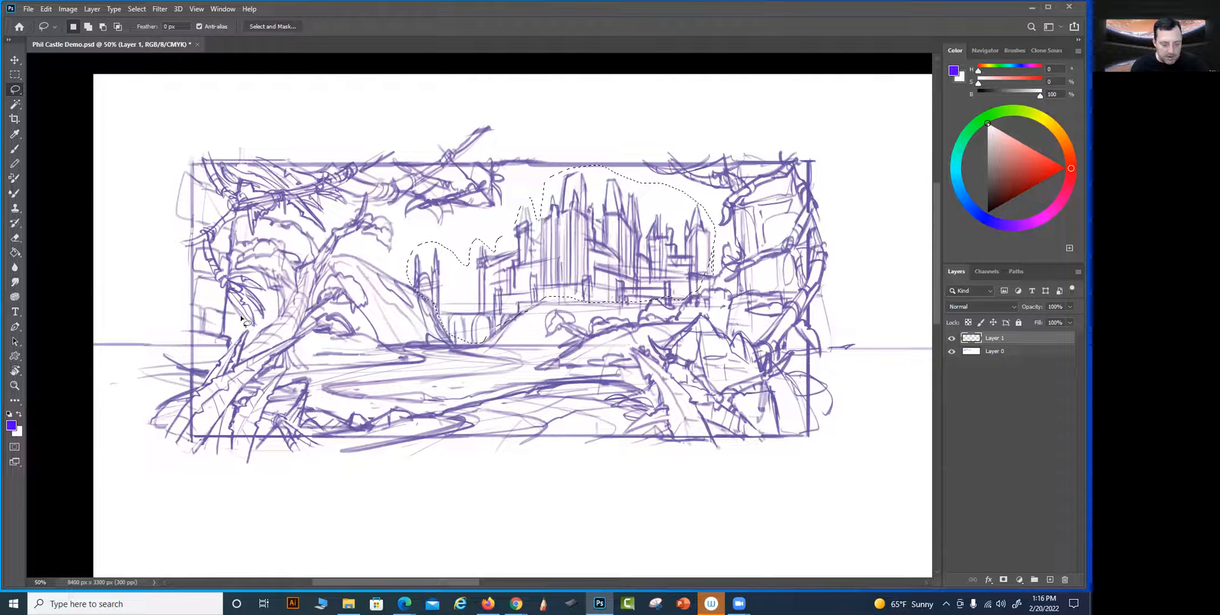
pyautogui.press('x')
pyautogui.press('g')
pyautogui.click(515, 254)
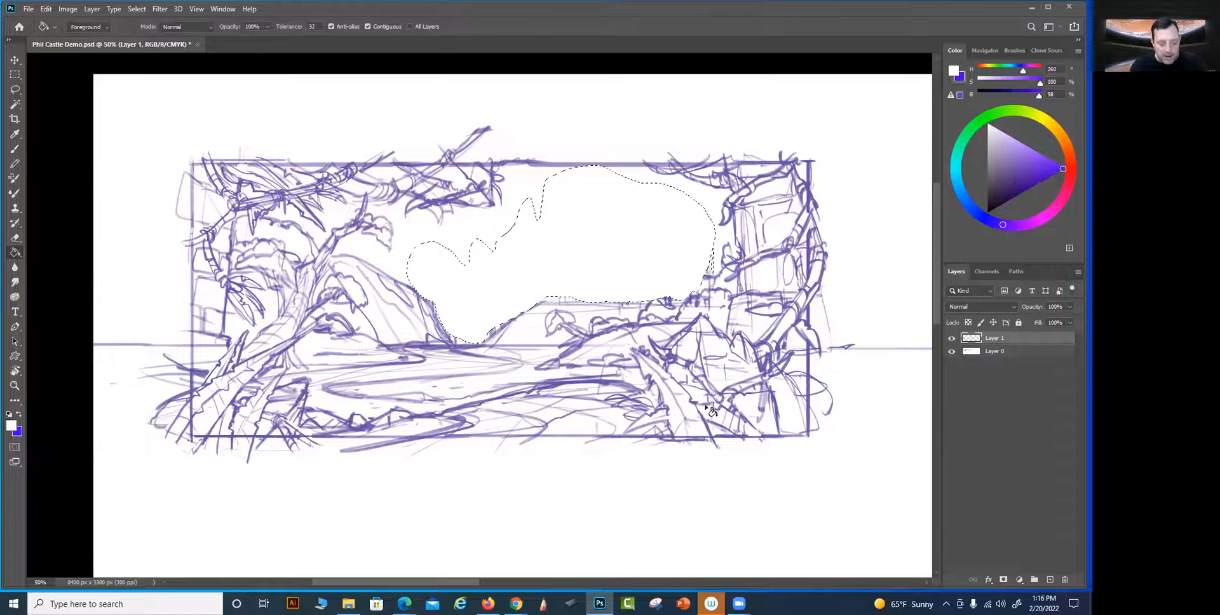
pyautogui.hotkey('ctrl', 'd')
# Paste the copied castle, scale it to 68%, and place it on the hill in the middle of the scene
pyautogui.hotkey('ctrl', 'v')
pyautogui.press('v')
pyautogui.moveTo(513, 319)
pyautogui.mouseDown()
pyautogui.moveTo(548, 241)
pyautogui.moveTo(562, 257)
pyautogui.mouseUp()
pyautogui.hotkey('ctrl', 't')
pyautogui.moveTo(715, 171); pyautogui.dragTo(615, 243)
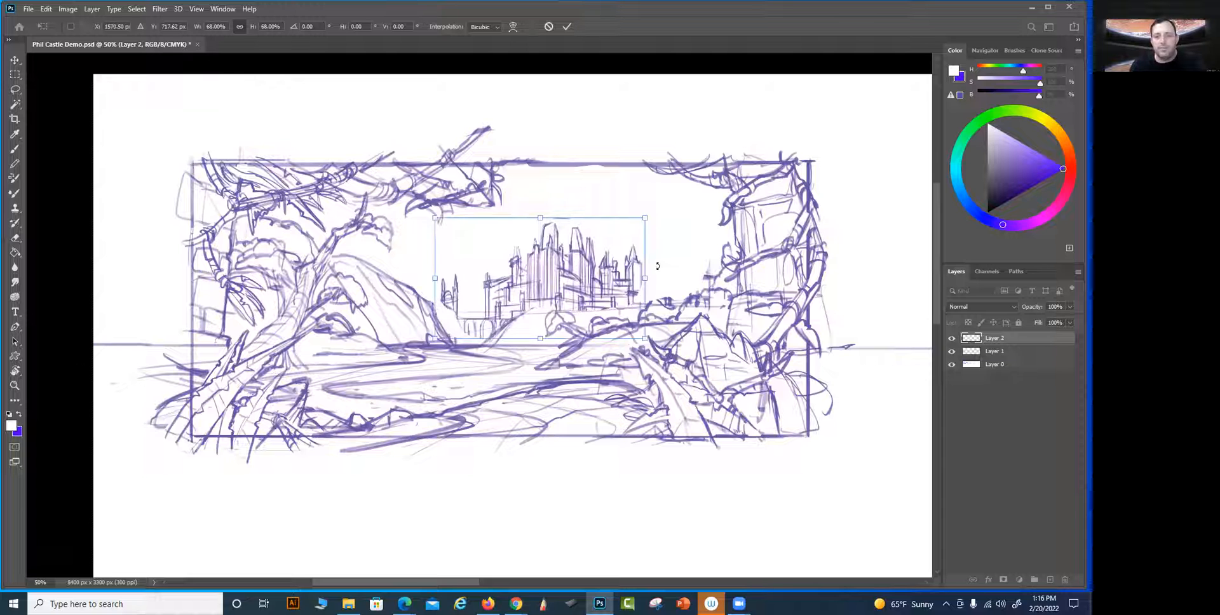
pyautogui.press('Return')
# Select the small twin towers and bridge with the Lasso, move them down against the mountain's slope, and clear the selection
pyautogui.press('l')
pyautogui.moveTo(418, 278)
pyautogui.mouseDown()
pyautogui.moveTo(473, 264)
pyautogui.moveTo(479, 300)
pyautogui.moveTo(513, 320)
pyautogui.moveTo(475, 338)
pyautogui.mouseUp()
pyautogui.moveTo(476, 244)
pyautogui.mouseDown()
pyautogui.moveTo(480, 316)
pyautogui.moveTo(514, 324)
pyautogui.moveTo(472, 363)
pyautogui.moveTo(424, 276)
pyautogui.moveTo(474, 230)
pyautogui.mouseUp()
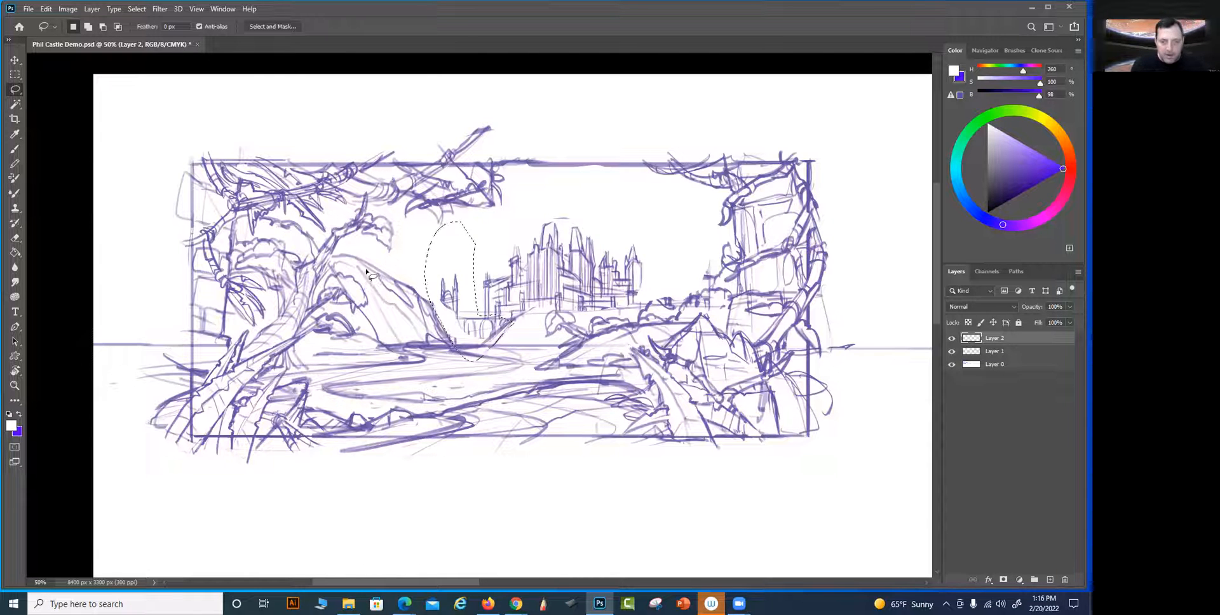
pyautogui.press('v')
pyautogui.moveTo(445, 296); pyautogui.dragTo(448, 300)
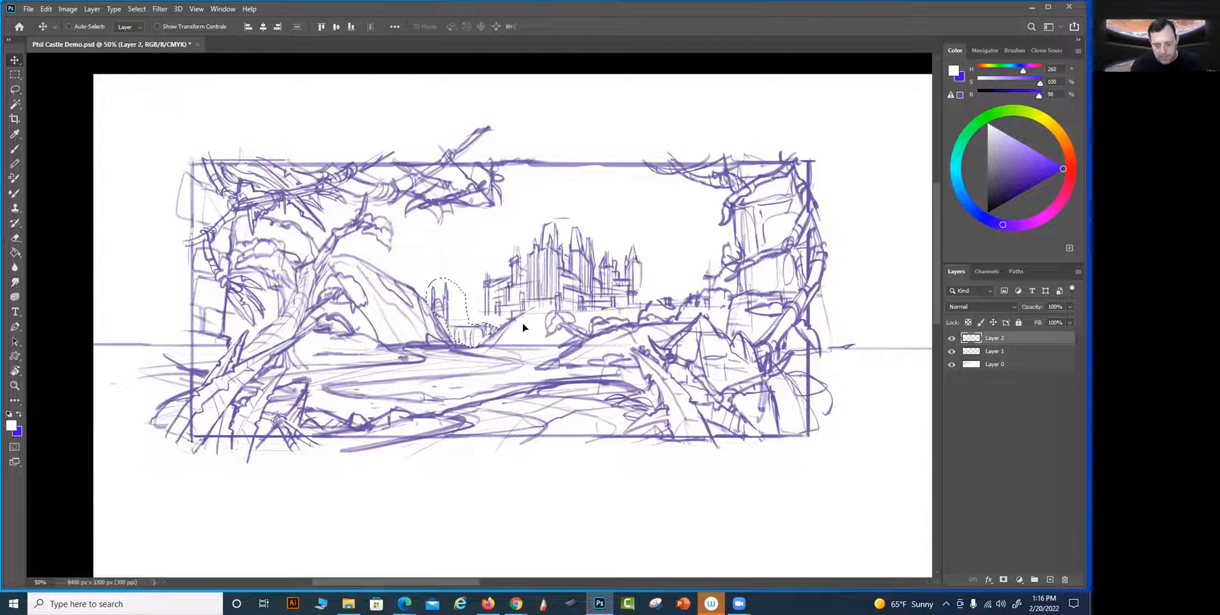
pyautogui.hotkey('ctrl', 'd')
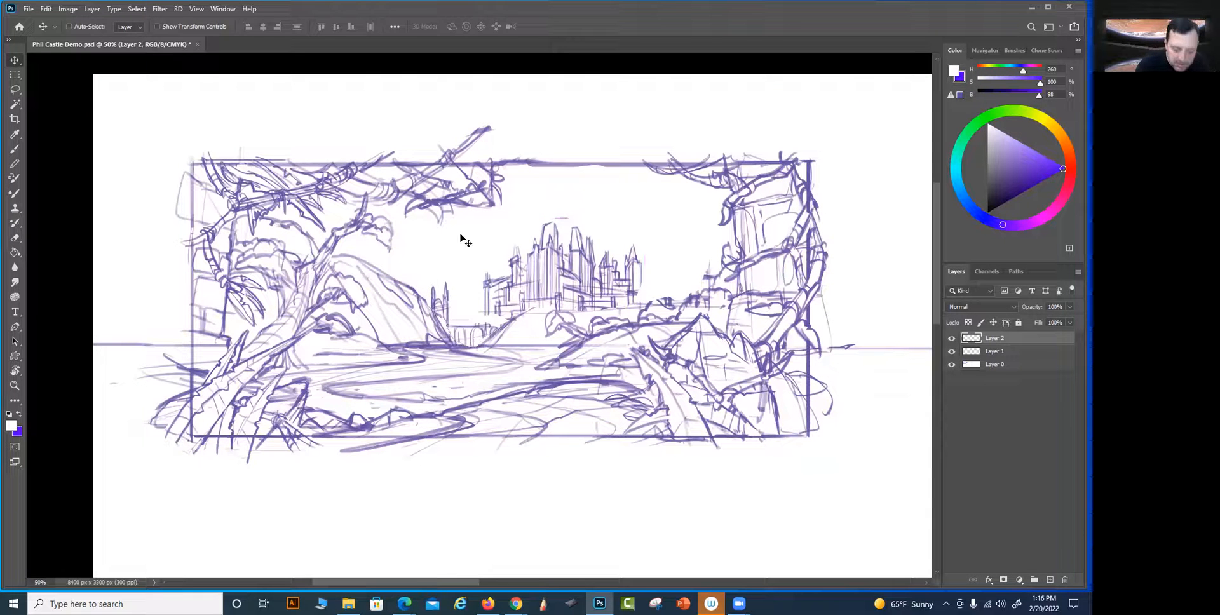
# Redraw the bridge linking the twin towers to the castle's hill in purple with a finer brush
pyautogui.press('b')
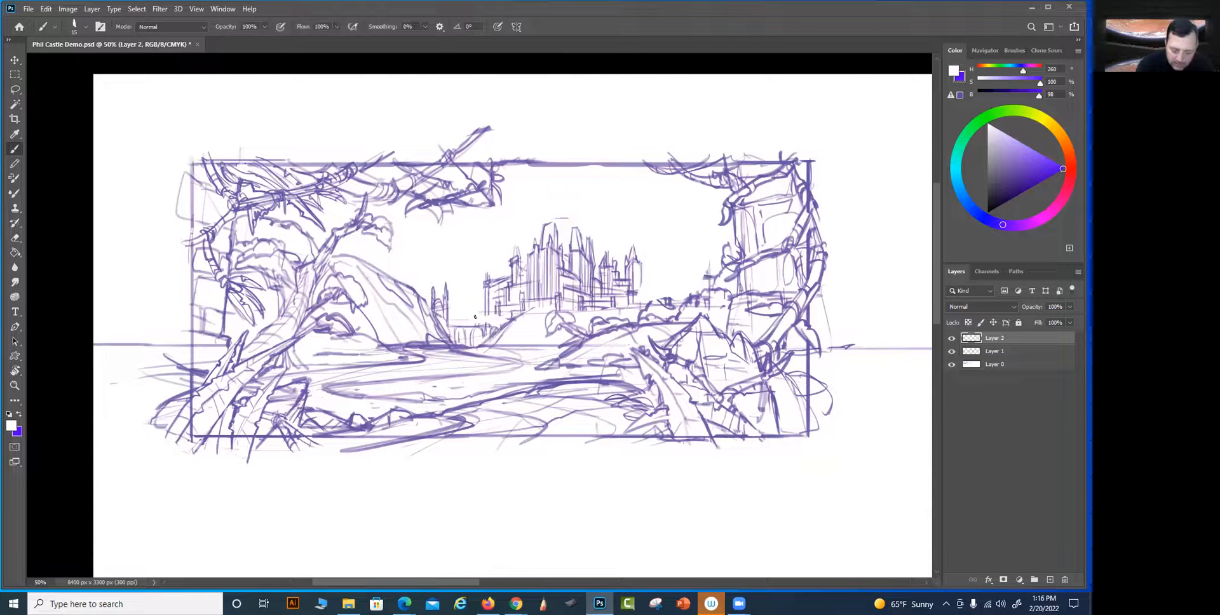
pyautogui.press(']')
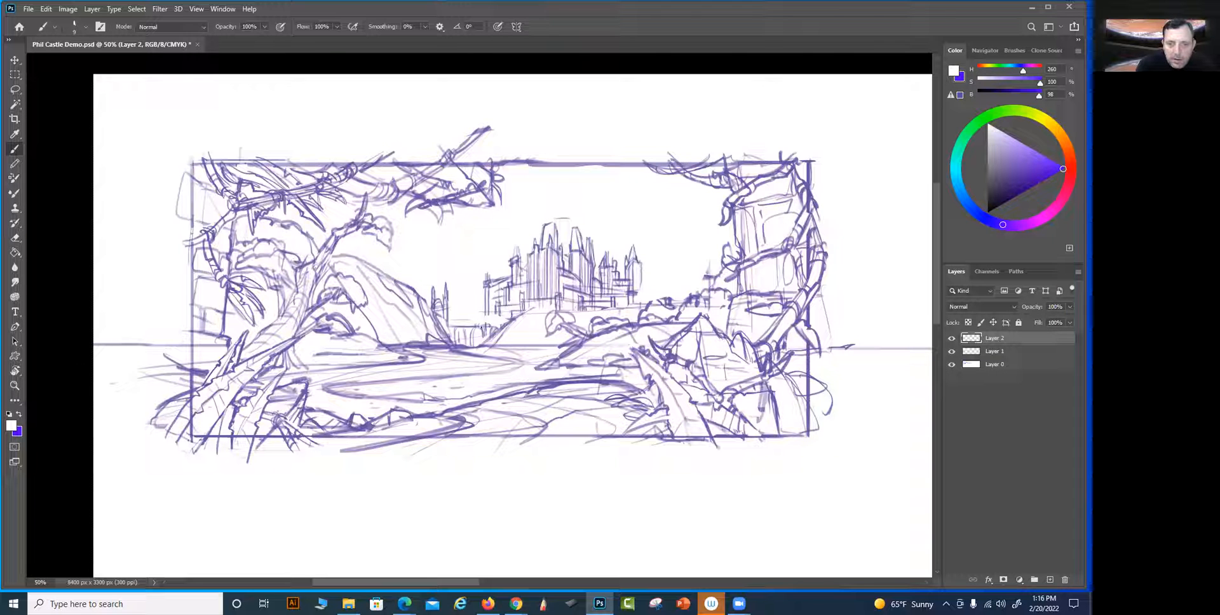
pyautogui.press('x')
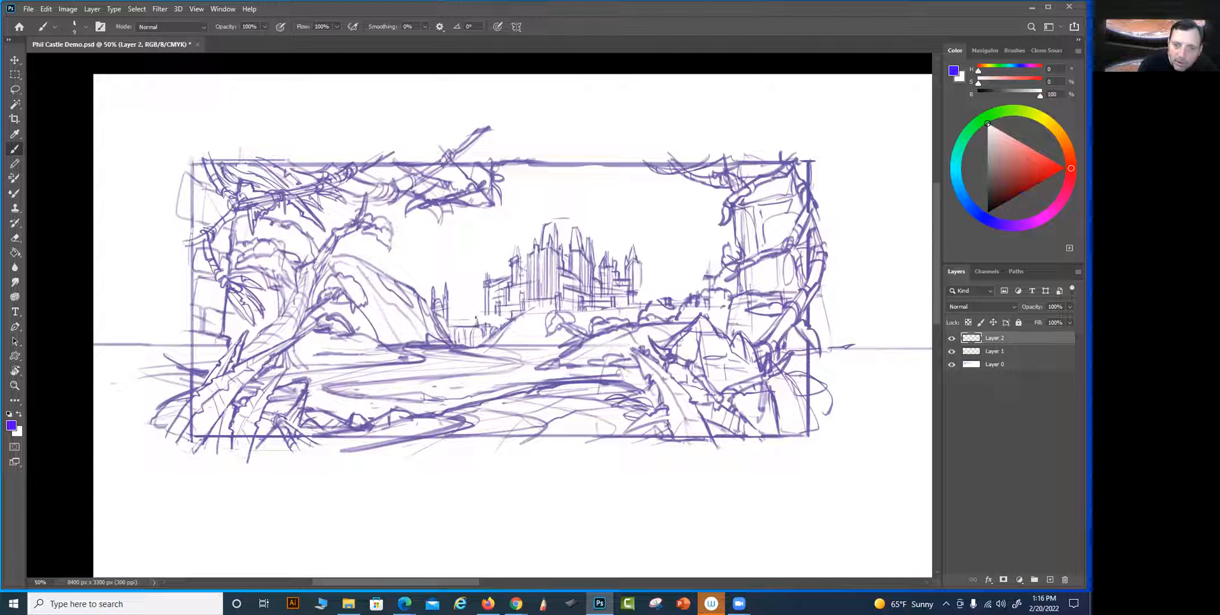
pyautogui.moveTo(480, 318)
pyautogui.mouseDown()
pyautogui.moveTo(511, 315)
pyautogui.moveTo(501, 327)
pyautogui.mouseUp()
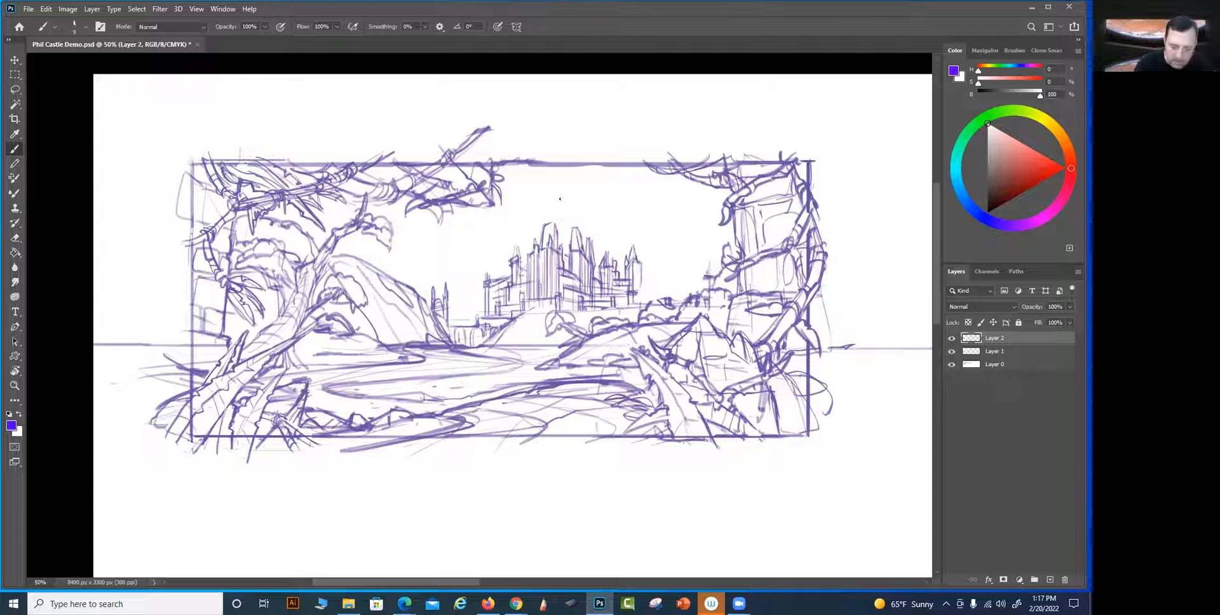
# Lasso the castle's tall central towers, copy them to a new layer, and move the copy up above the castle
pyautogui.press('l')
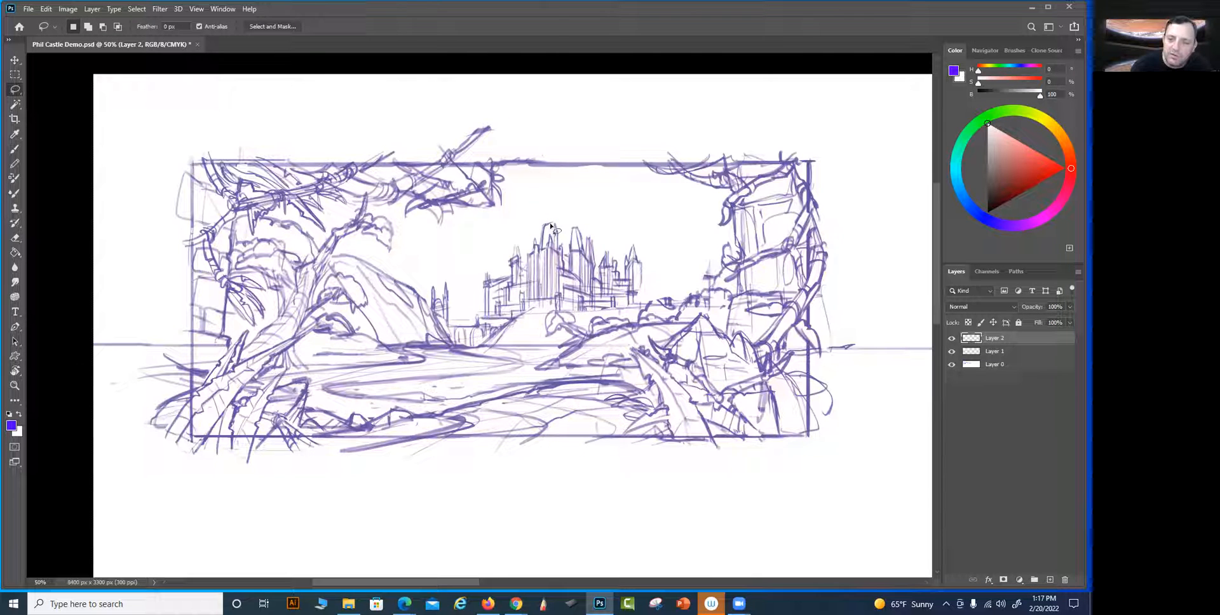
pyautogui.moveTo(532, 307)
pyautogui.mouseDown()
pyautogui.moveTo(533, 231)
pyautogui.moveTo(553, 214)
pyautogui.moveTo(567, 248)
pyautogui.moveTo(573, 223)
pyautogui.moveTo(592, 228)
pyautogui.moveTo(572, 294)
pyautogui.mouseUp()
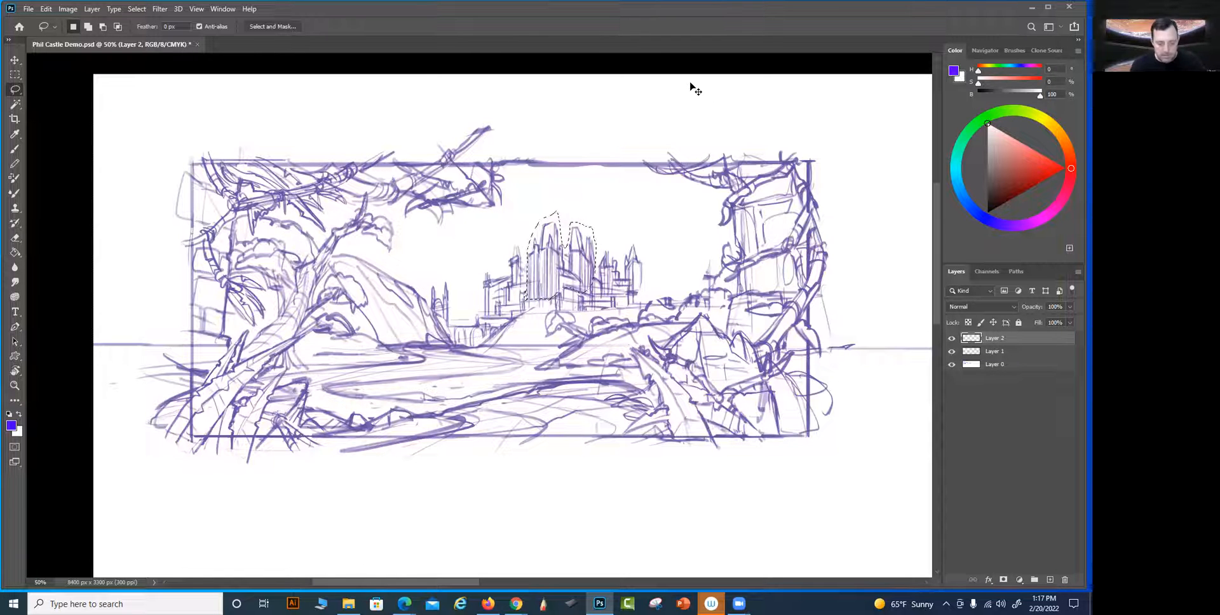
pyautogui.hotkey('ctrl', 'j')
pyautogui.press('v')
pyautogui.moveTo(565, 261); pyautogui.dragTo(583, 227)
# Narrow the copied towers, seat them as a taller spire above the castle's center, and blend their base with purple brush strokes
pyautogui.hotkey('ctrl', 't')
pyautogui.moveTo(564, 266); pyautogui.dragTo(582, 219)
pyautogui.moveTo(581, 165); pyautogui.dragTo(579, 170)
pyautogui.moveTo(581, 204); pyautogui.dragTo(581, 198)
pyautogui.press('Return')
pyautogui.press('e')
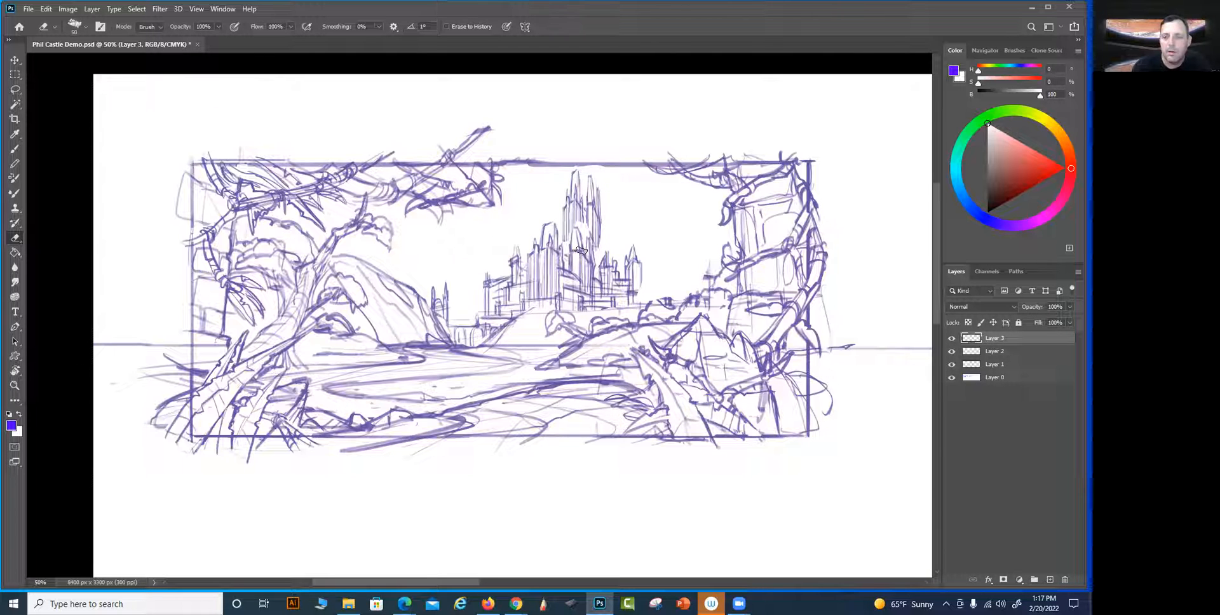
pyautogui.press('b')
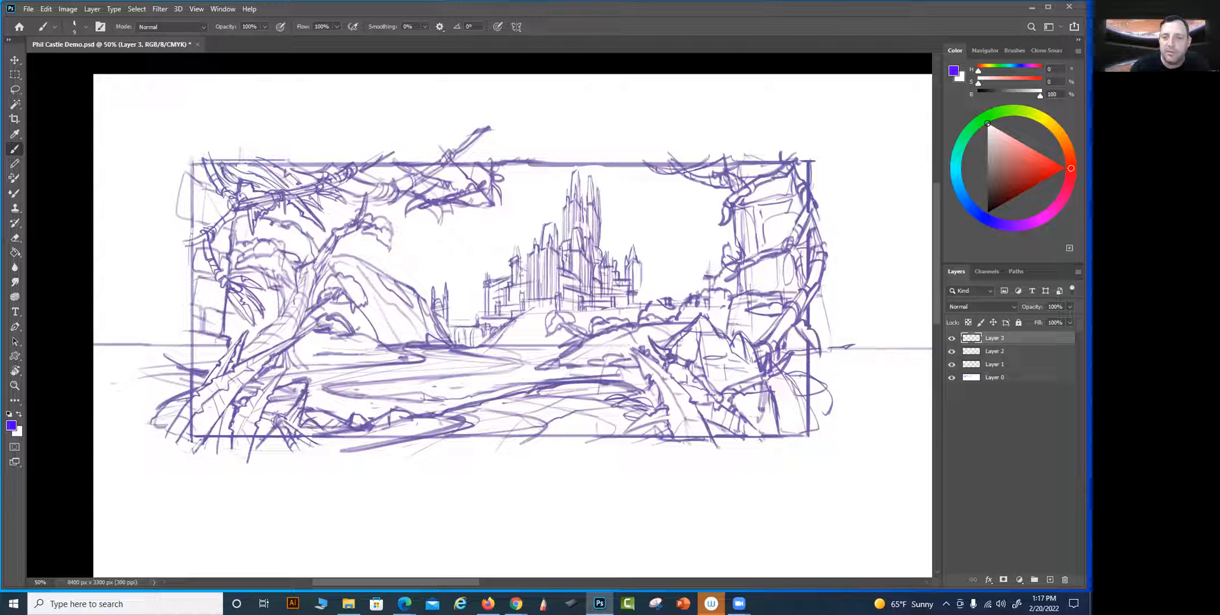
pyautogui.moveTo(583, 254); pyautogui.dragTo(589, 230)
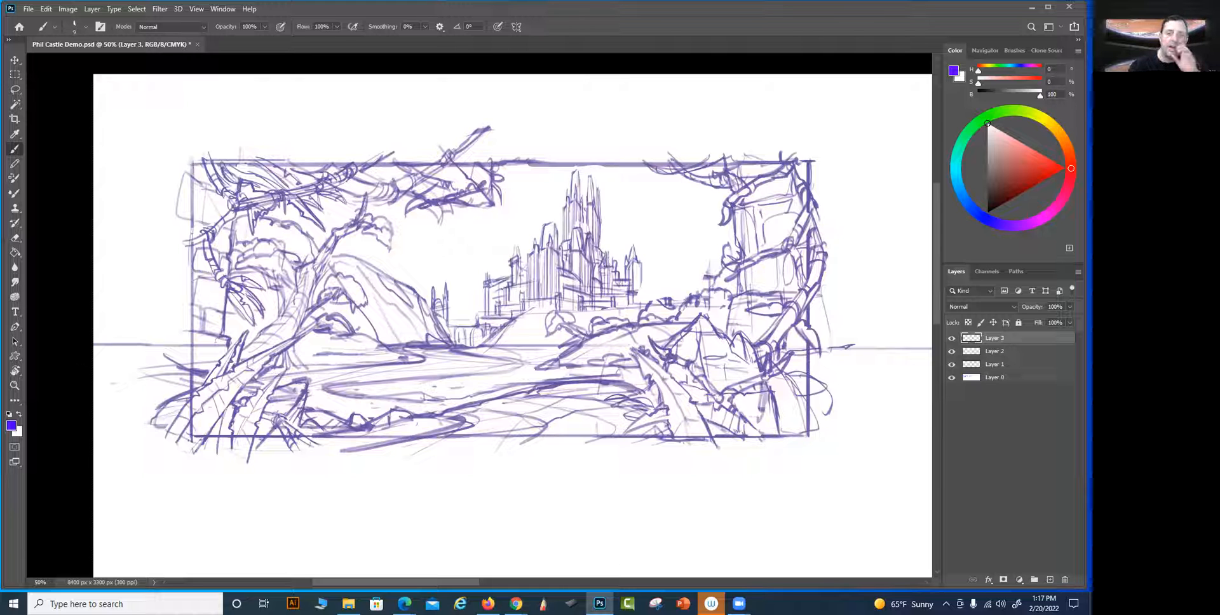
# Paste another copy of the towers, move it to the left of the castle, and erase all but its rightmost tower
pyautogui.hotkey('ctrl', 'v')
pyautogui.press('v')
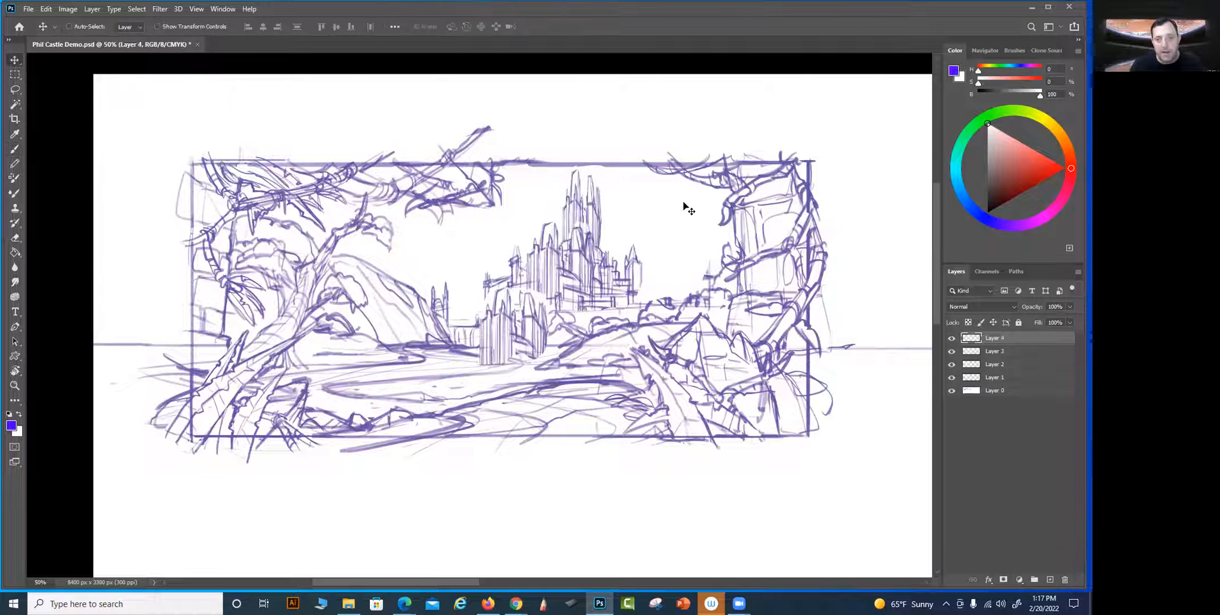
pyautogui.moveTo(528, 344); pyautogui.dragTo(468, 276)
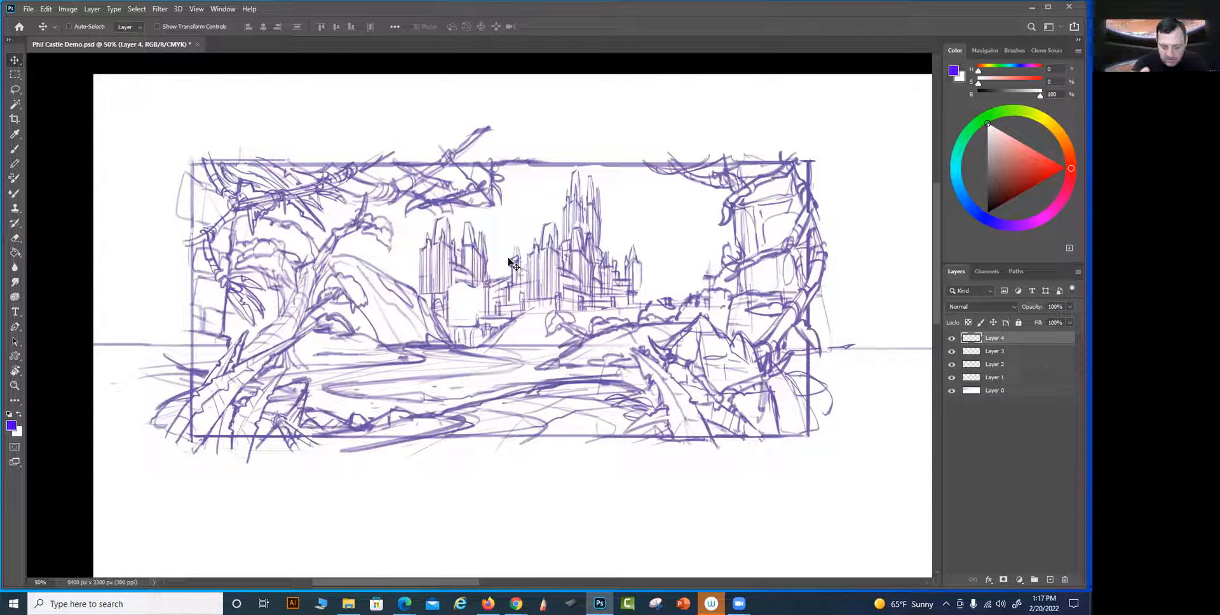
pyautogui.press('l')
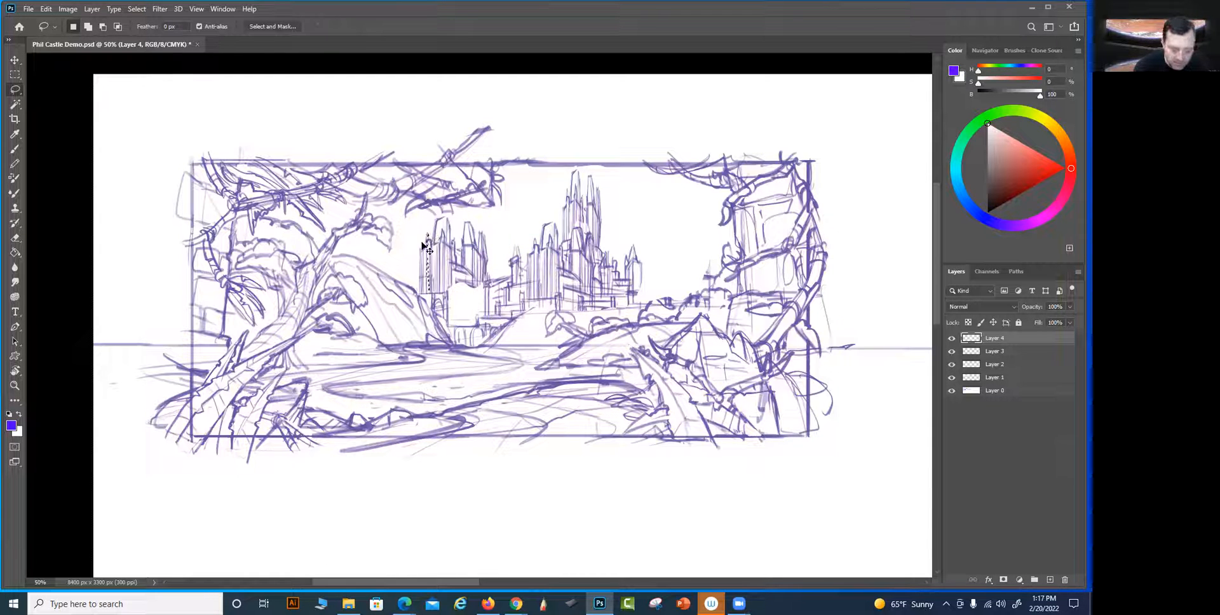
pyautogui.press('e')
pyautogui.moveTo(424, 246)
pyautogui.mouseDown()
pyautogui.moveTo(438, 273)
pyautogui.moveTo(445, 235)
pyautogui.moveTo(452, 284)
pyautogui.moveTo(452, 231)
pyautogui.moveTo(455, 284)
pyautogui.mouseUp()
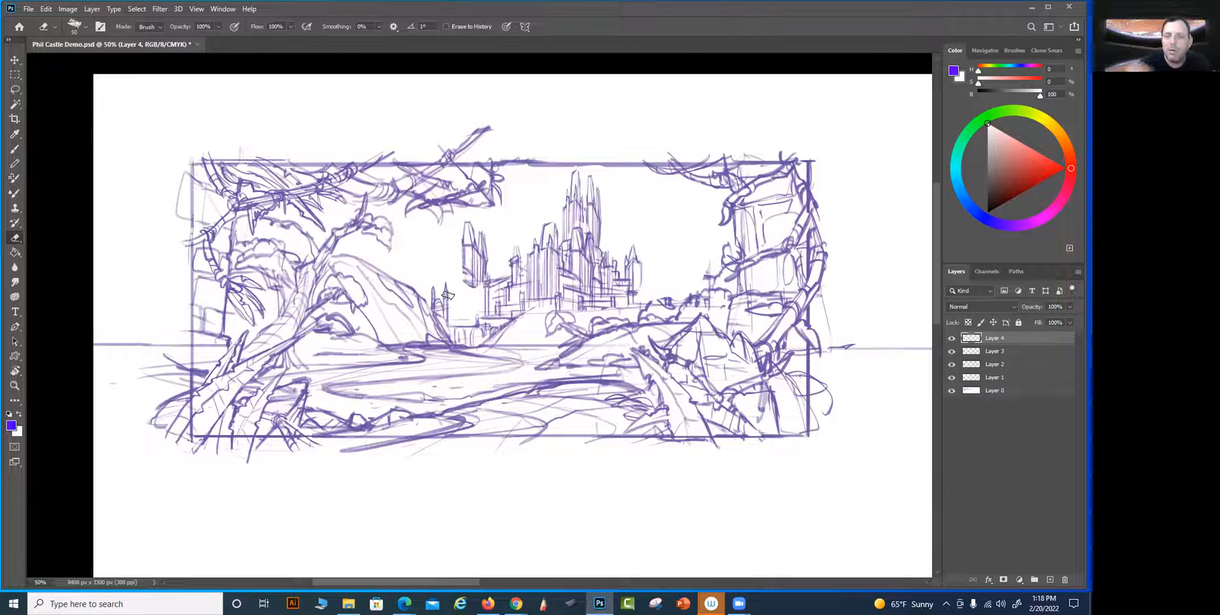
# Flip the remaining tower horizontally, narrow it to about 65% width, and stretch it to about 129% height
pyautogui.hotkey('ctrl', 't')
pyautogui.rightClick(474, 263)
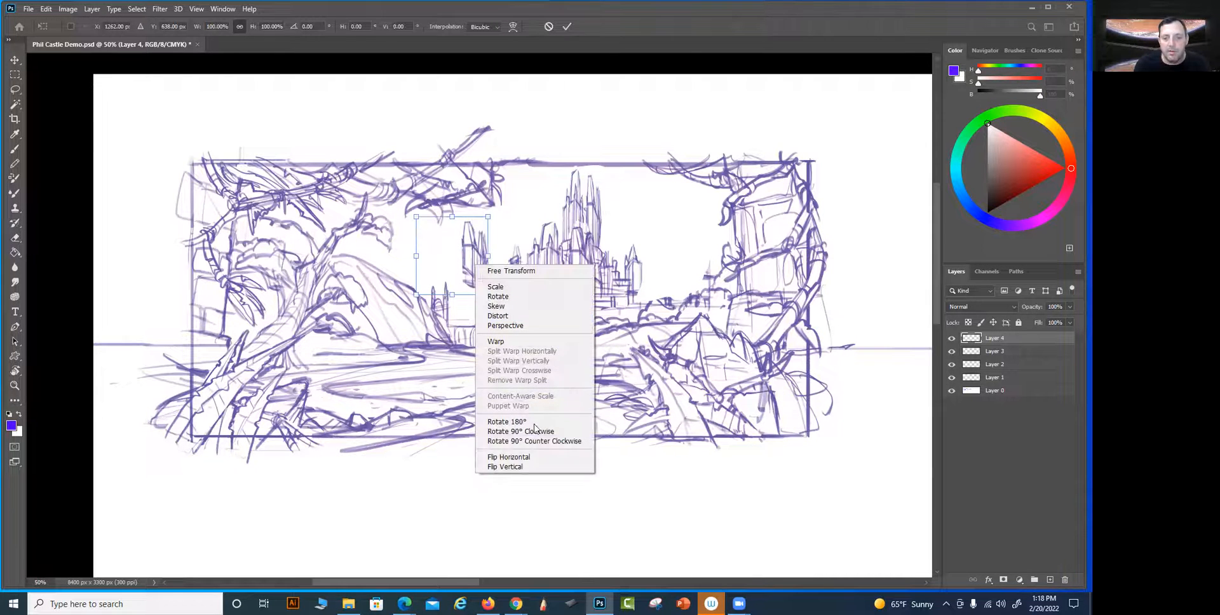
pyautogui.click(521, 458)
pyautogui.moveTo(488, 256); pyautogui.dragTo(463, 256)
pyautogui.moveTo(441, 219); pyautogui.dragTo(441, 193)
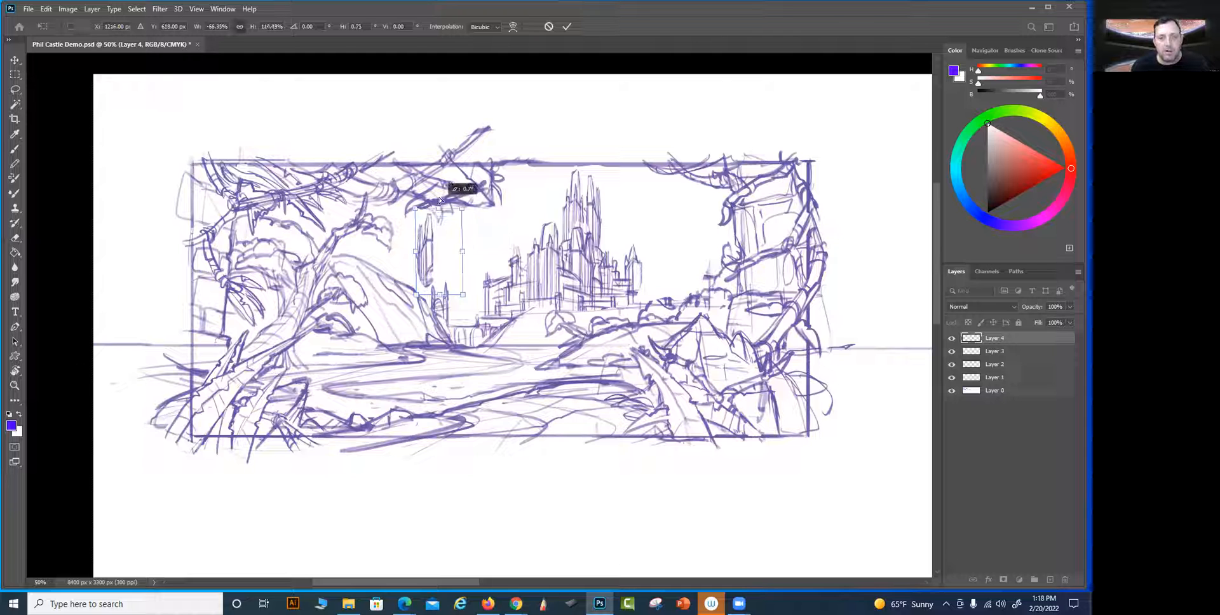
# Move the stretched tower to the castle's right end, flip it horizontally again, and apply the transformation
pyautogui.moveTo(450, 264)
pyautogui.mouseDown()
pyautogui.moveTo(515, 283)
pyautogui.moveTo(678, 284)
pyautogui.mouseUp()
pyautogui.rightClick(661, 268)
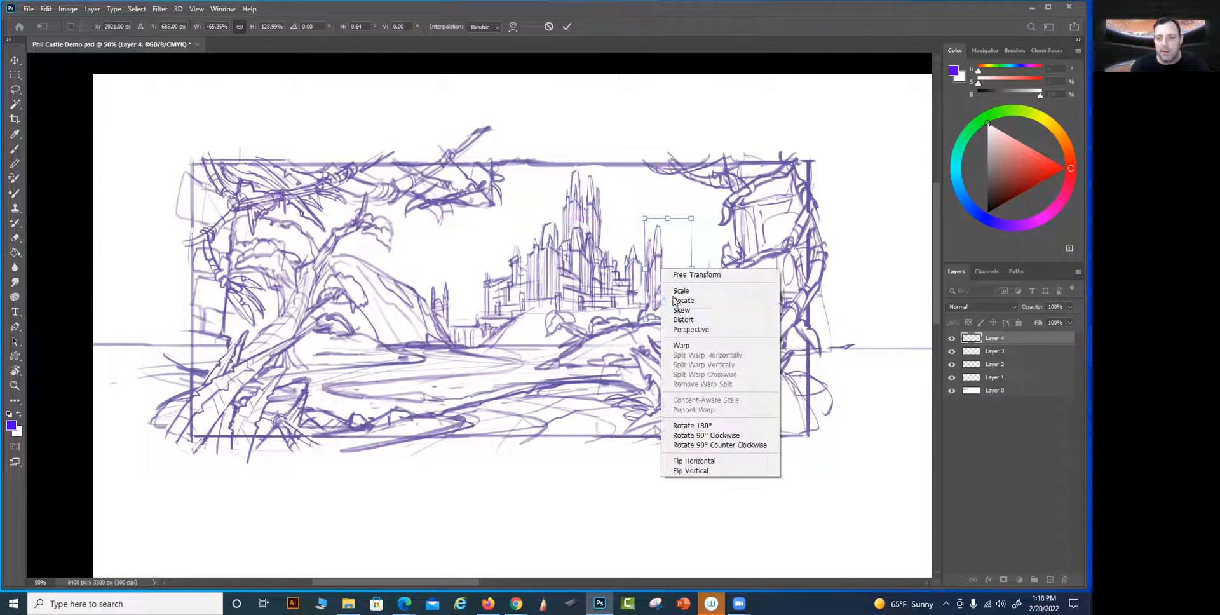
pyautogui.click(694, 460)
pyautogui.moveTo(661, 261); pyautogui.dragTo(627, 262)
pyautogui.press('Return')
pyautogui.press('e')
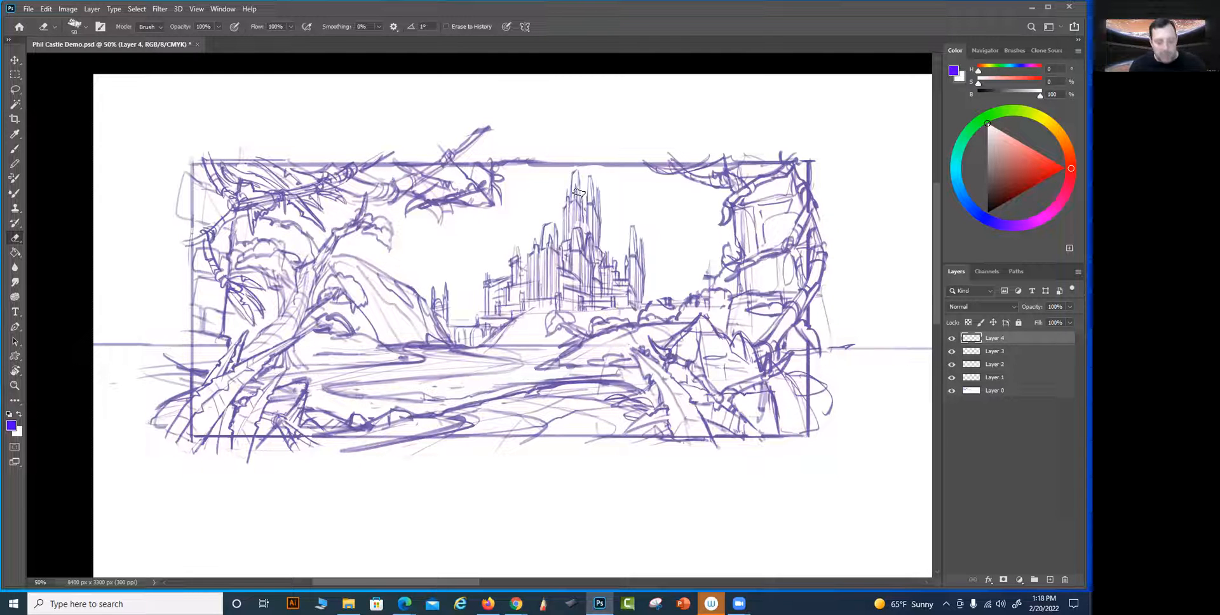
# Paste a further copy of the towers, move it left of the castle, and erase its right-hand towers
pyautogui.hotkey('ctrl', 'v')
pyautogui.press('v')
pyautogui.moveTo(527, 306); pyautogui.dragTo(477, 243)
pyautogui.press('b')
pyautogui.press('e')
pyautogui.moveTo(482, 227)
pyautogui.mouseDown()
pyautogui.moveTo(473, 288)
pyautogui.moveTo(467, 246)
pyautogui.mouseUp()
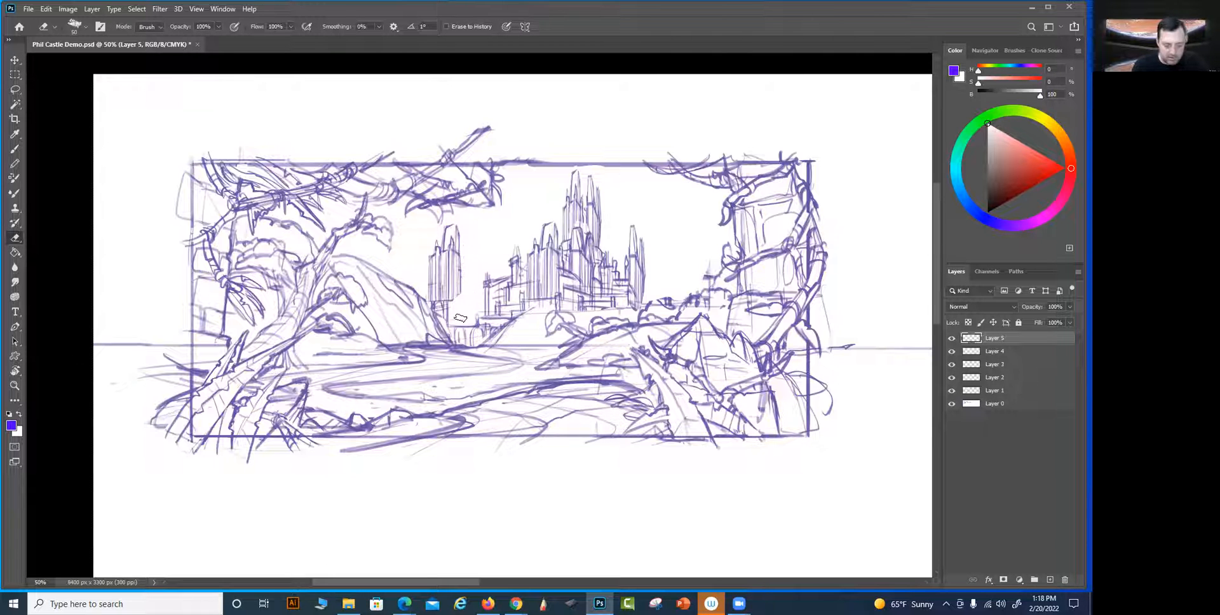
# Reshape the remaining pasted towers into a narrower group, fit them against the castle's left end, and apply the transformation
pyautogui.hotkey('ctrl', 't')
pyautogui.moveTo(450, 218); pyautogui.dragTo(451, 210)
pyautogui.moveTo(478, 263); pyautogui.dragTo(462, 263)
pyautogui.moveTo(455, 267); pyautogui.dragTo(508, 249)
pyautogui.moveTo(505, 253)
pyautogui.mouseDown()
pyautogui.moveTo(480, 258)
pyautogui.moveTo(513, 262)
pyautogui.mouseUp()
pyautogui.moveTo(528, 179); pyautogui.dragTo(511, 197)
pyautogui.moveTo(493, 255)
pyautogui.mouseDown()
pyautogui.moveTo(513, 213)
pyautogui.moveTo(506, 237)
pyautogui.mouseUp()
pyautogui.moveTo(520, 178); pyautogui.dragTo(522, 218)
pyautogui.moveTo(523, 264); pyautogui.dragTo(497, 259)
pyautogui.press('Return')
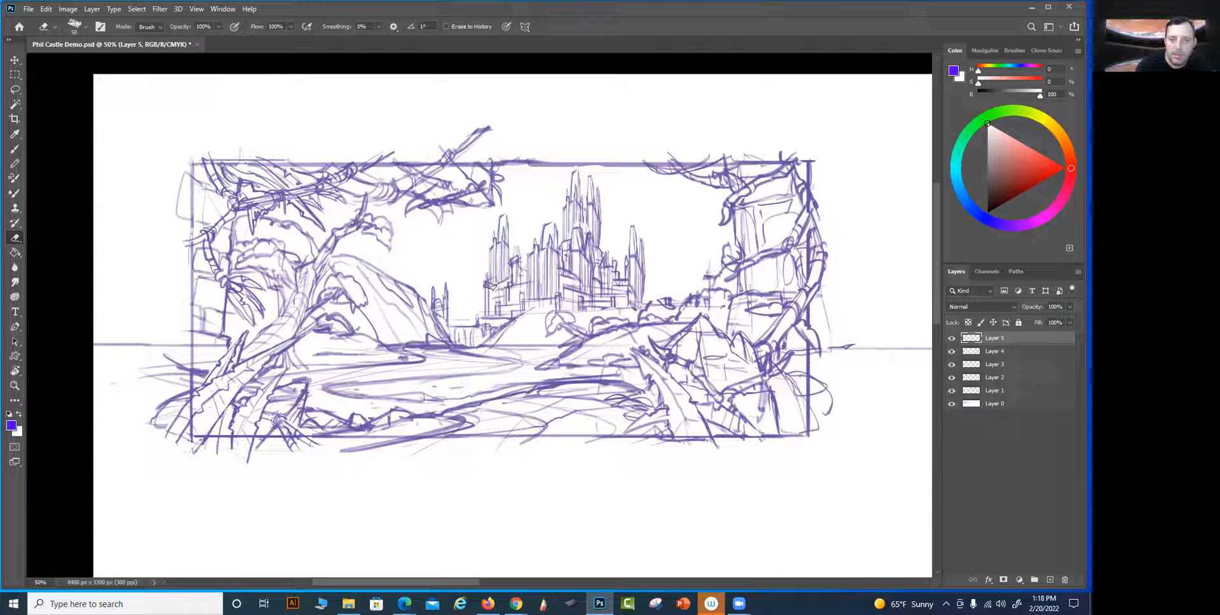
# Toggle the visibility of Layer 5 and Layer 1 to check what each contributes to the castle
pyautogui.press('v')
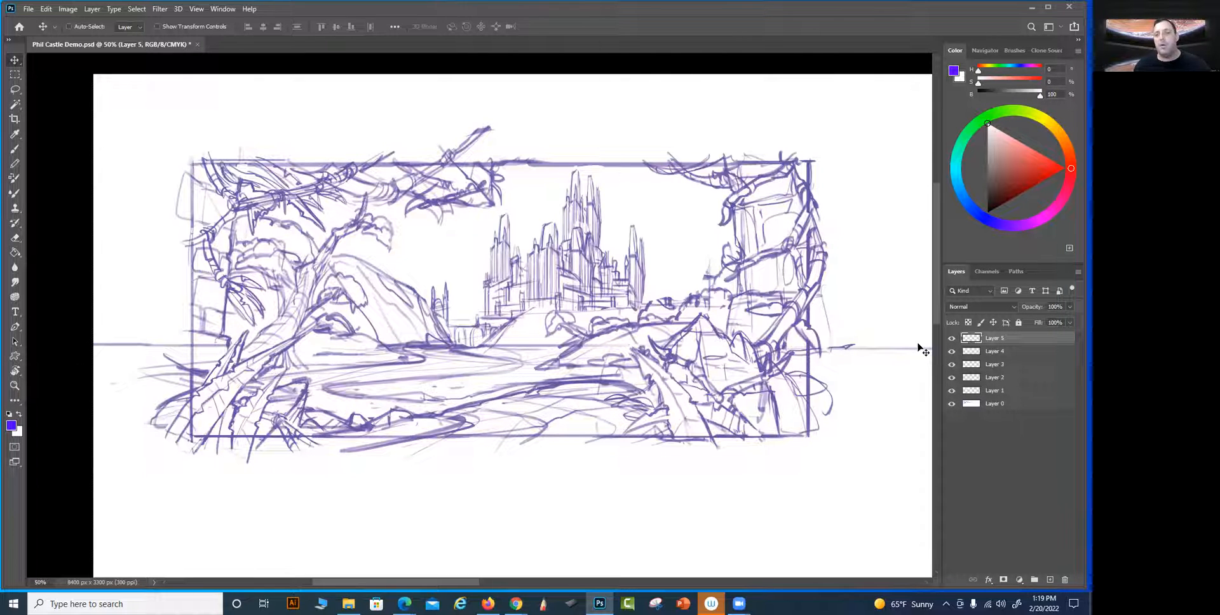
pyautogui.click(951, 338)
pyautogui.click(950, 338)
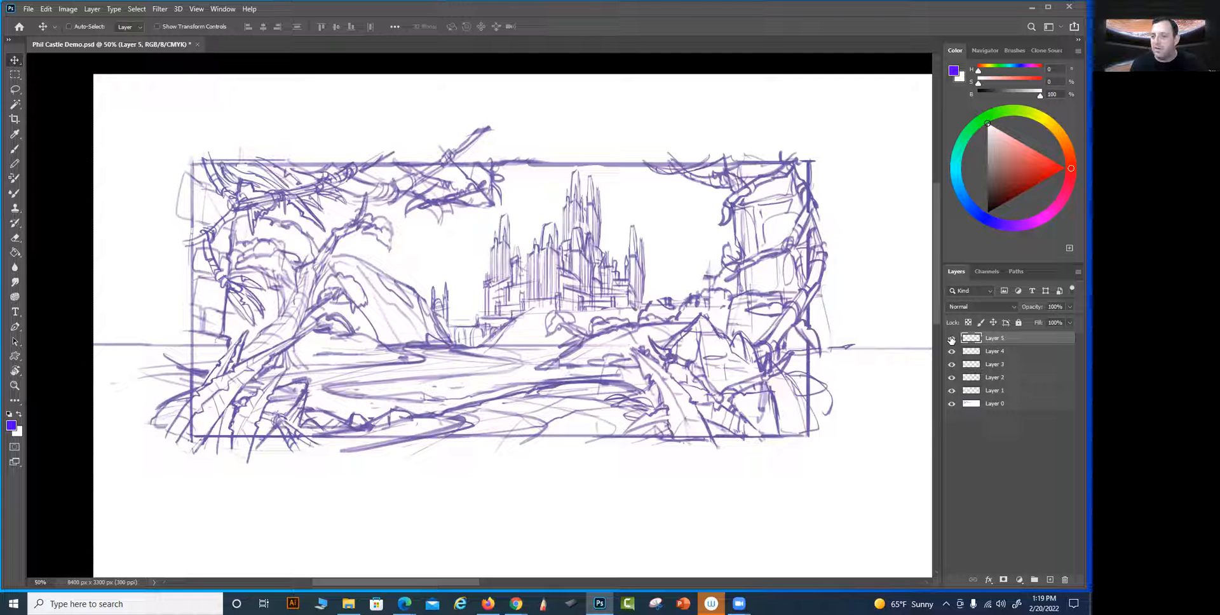
pyautogui.click(1003, 365)
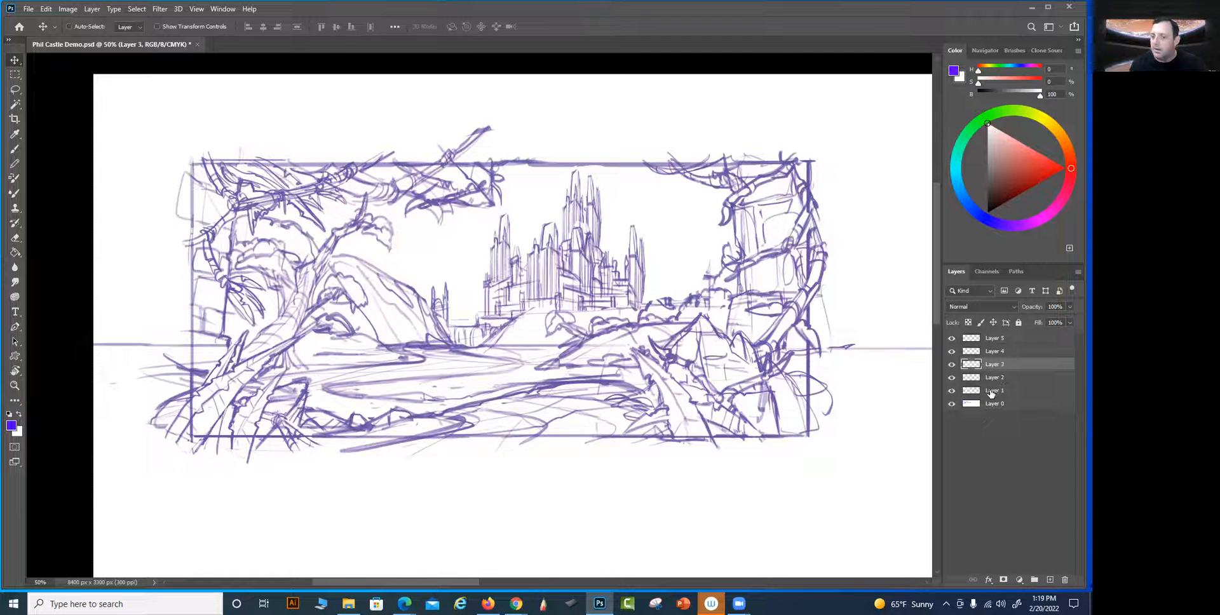
pyautogui.click(952, 391)
pyautogui.click(952, 391)
pyautogui.click(952, 391)
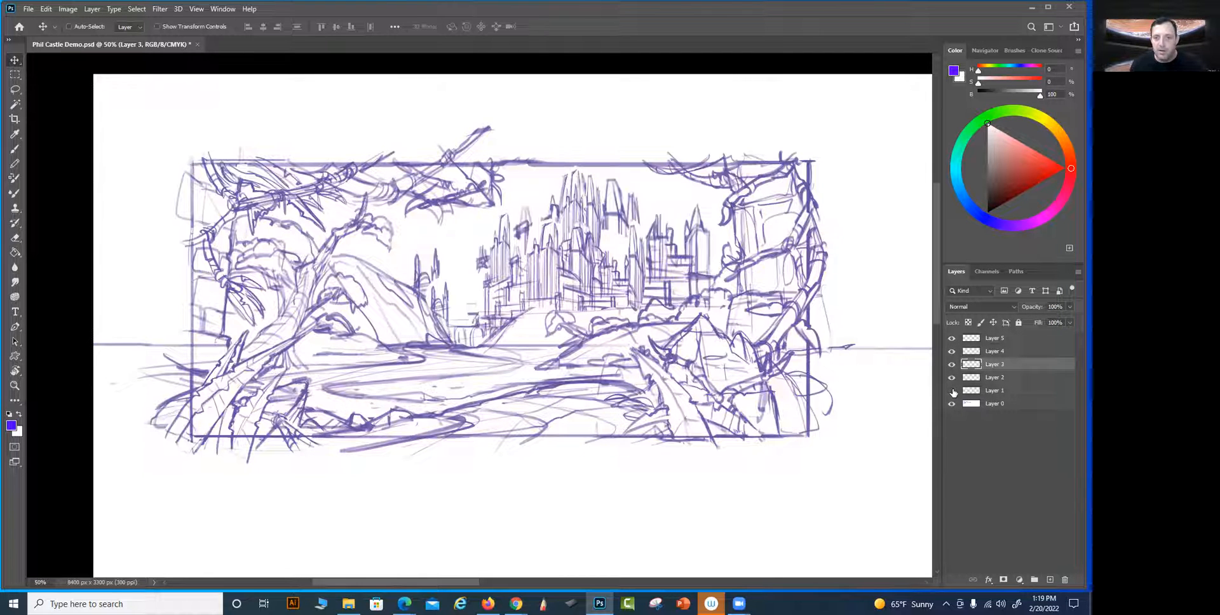
pyautogui.click(952, 391)
# Rename Layer 1, which covers the original castle with white, as Old and check it by toggling its visibility
pyautogui.doubleClick(990, 392)
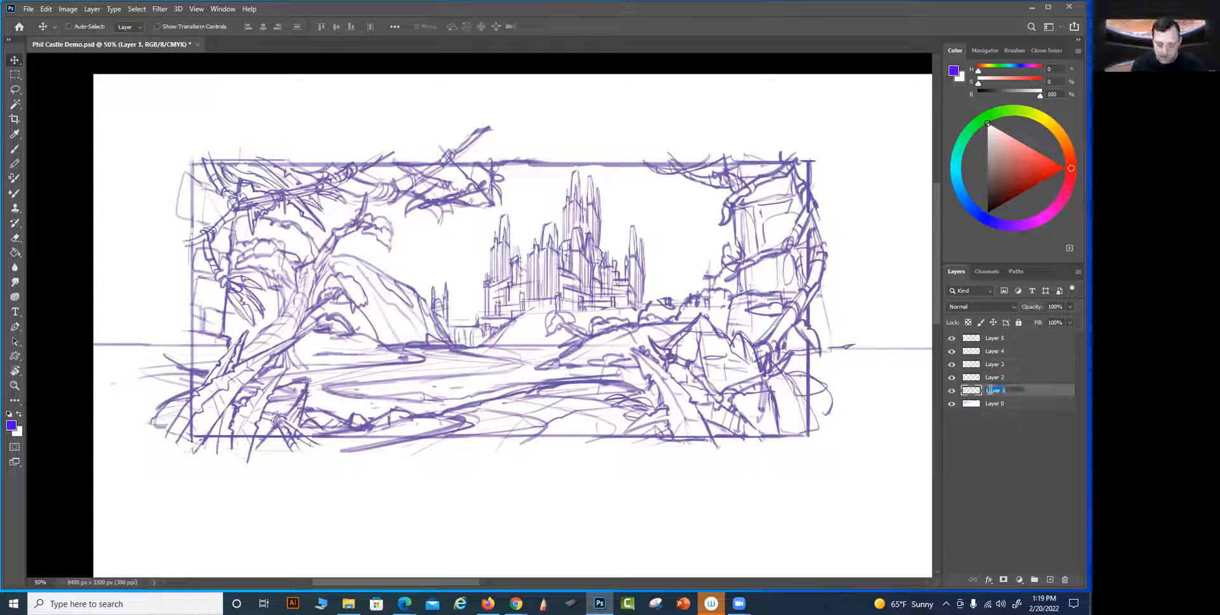
pyautogui.press('Return')
pyautogui.click(952, 391)
pyautogui.click(952, 391)
# Merge Layer 2 through Layer 5 into a single castle layer
pyautogui.click(984, 378)
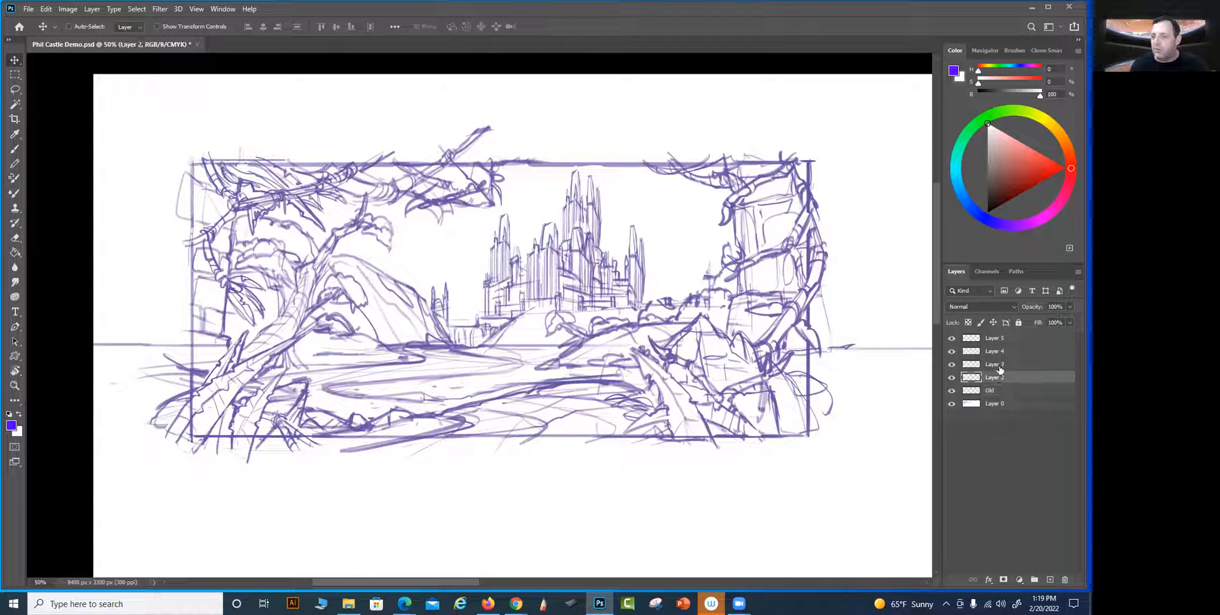
pyautogui.keyDown('shift'); pyautogui.click(999, 339); pyautogui.keyUp('shift')
pyautogui.hotkey('ctrl', 'e')
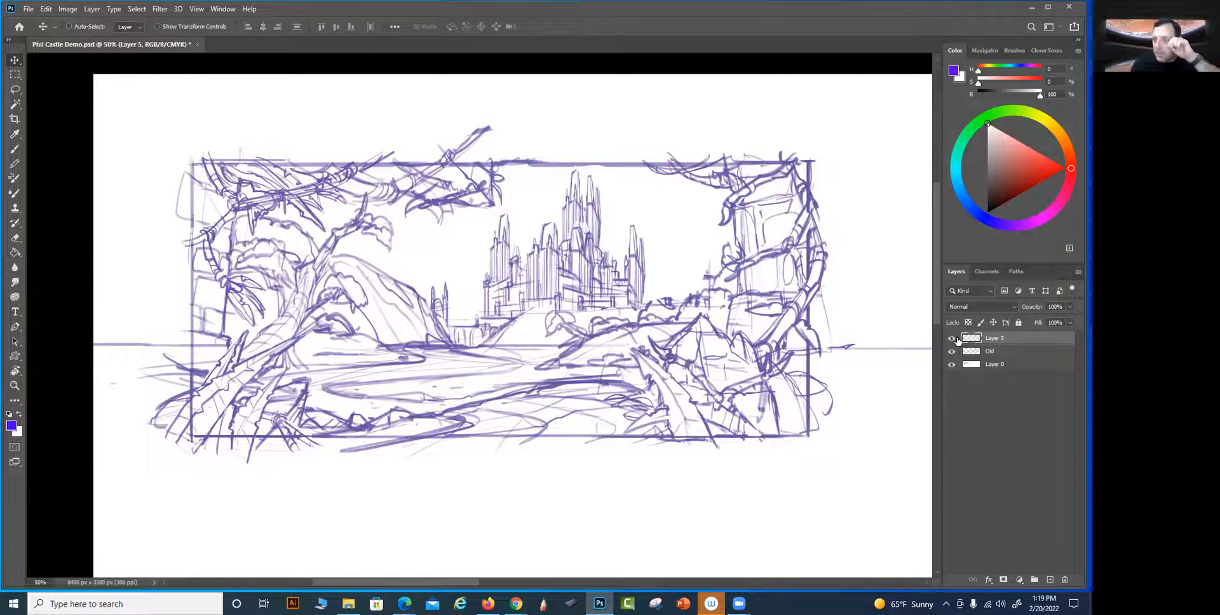
# Rename the merged castle layer as New
pyautogui.doubleClick(996, 338)
pyautogui.press('Return')
pyautogui.doubleClick(998, 334)
pyautogui.write('New')
pyautogui.press('Return')
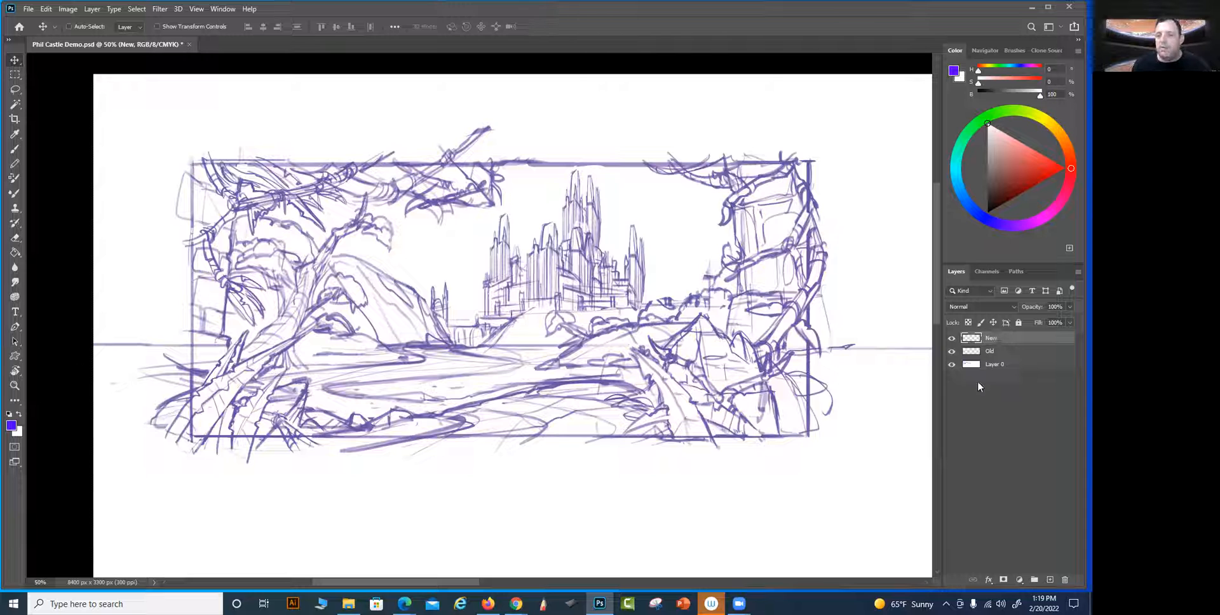
# Compare the original castle with the revised one by hiding and showing the New and Old layers
pyautogui.click(952, 340)
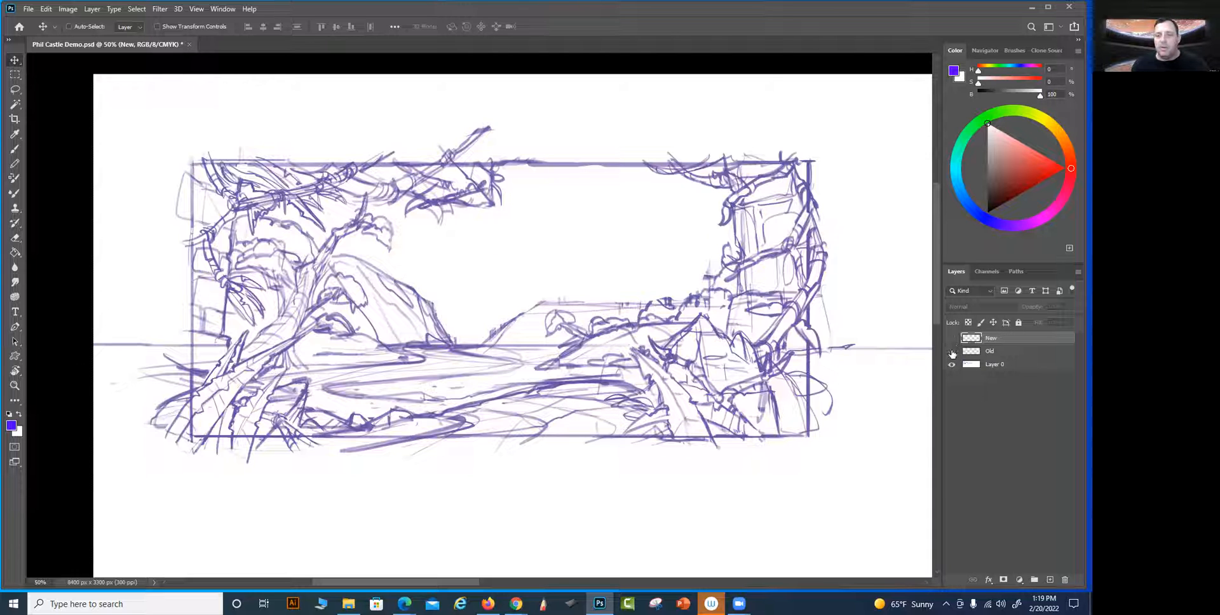
pyautogui.click(952, 351)
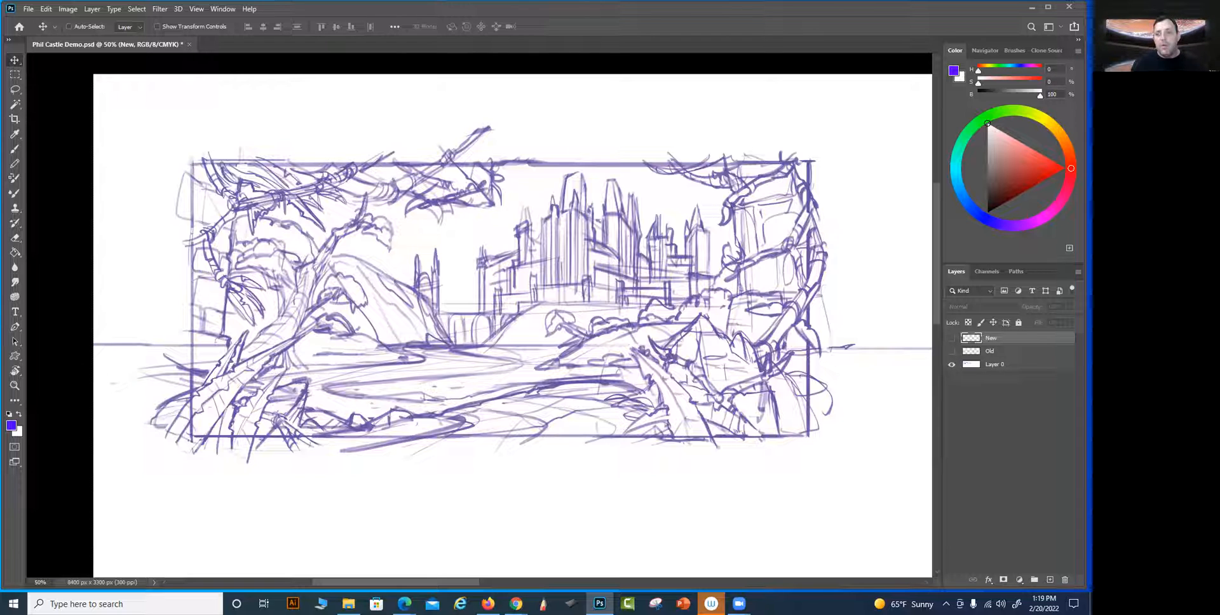
pyautogui.click(952, 350)
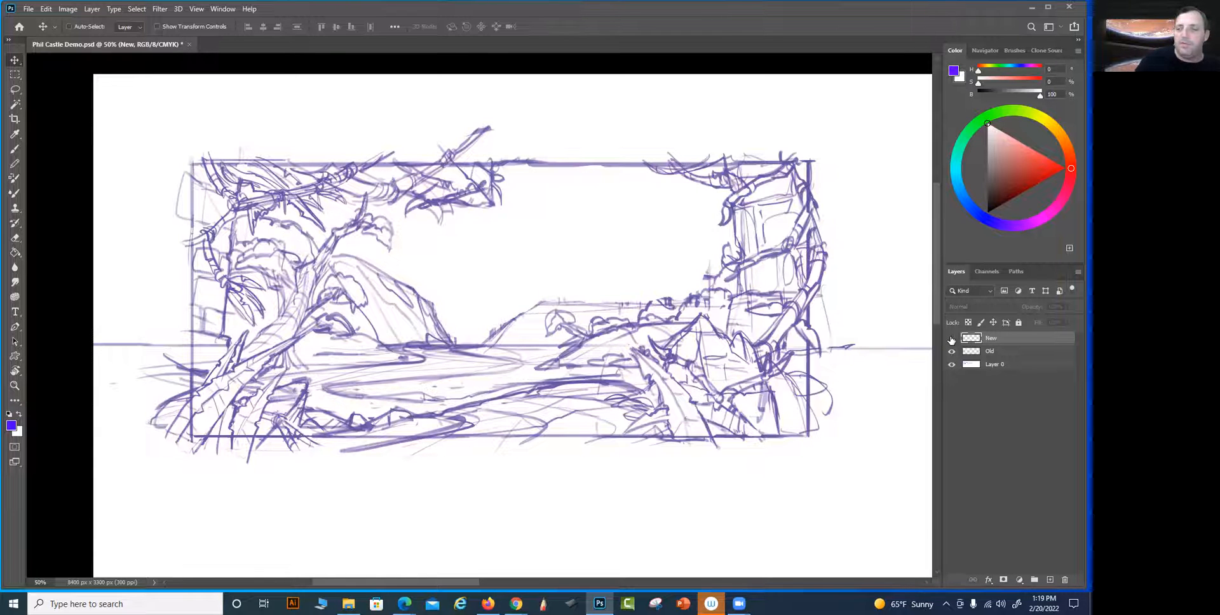
pyautogui.click(952, 338)
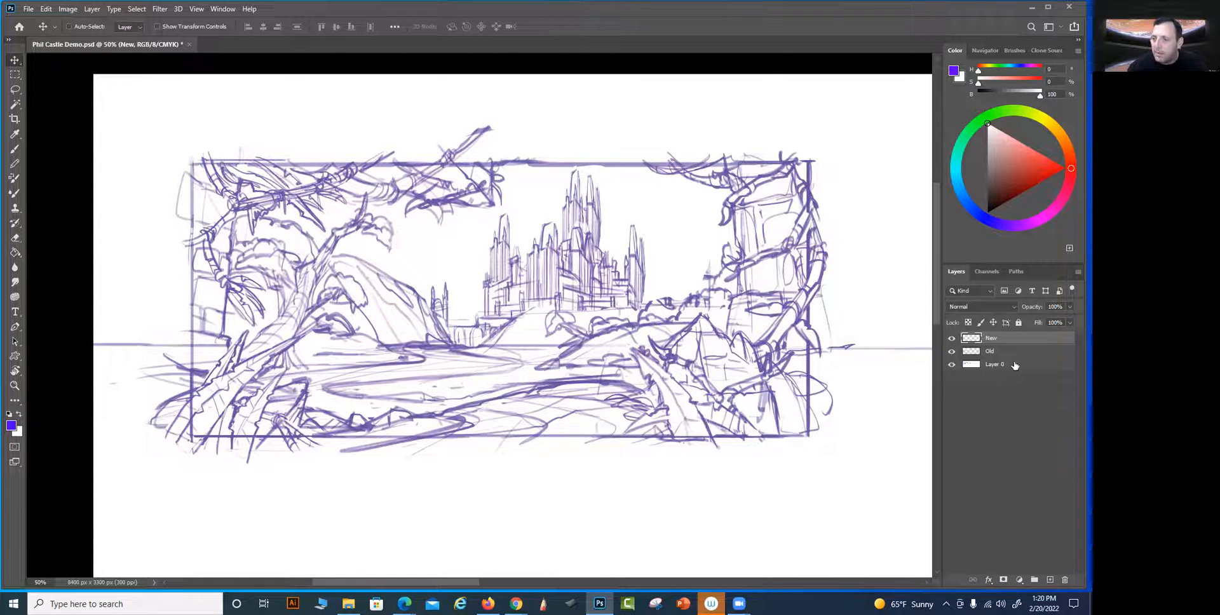
# Add a new layer beneath Layer 0 and fill it with white
pyautogui.click(982, 366)
pyautogui.press('b')
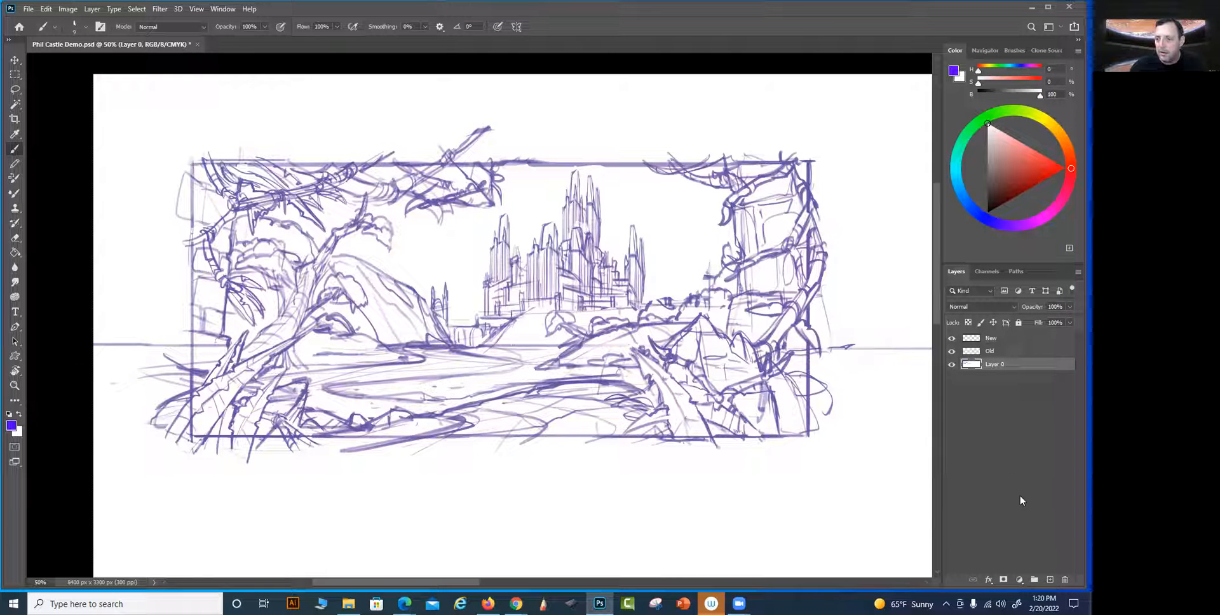
pyautogui.click(1050, 579)
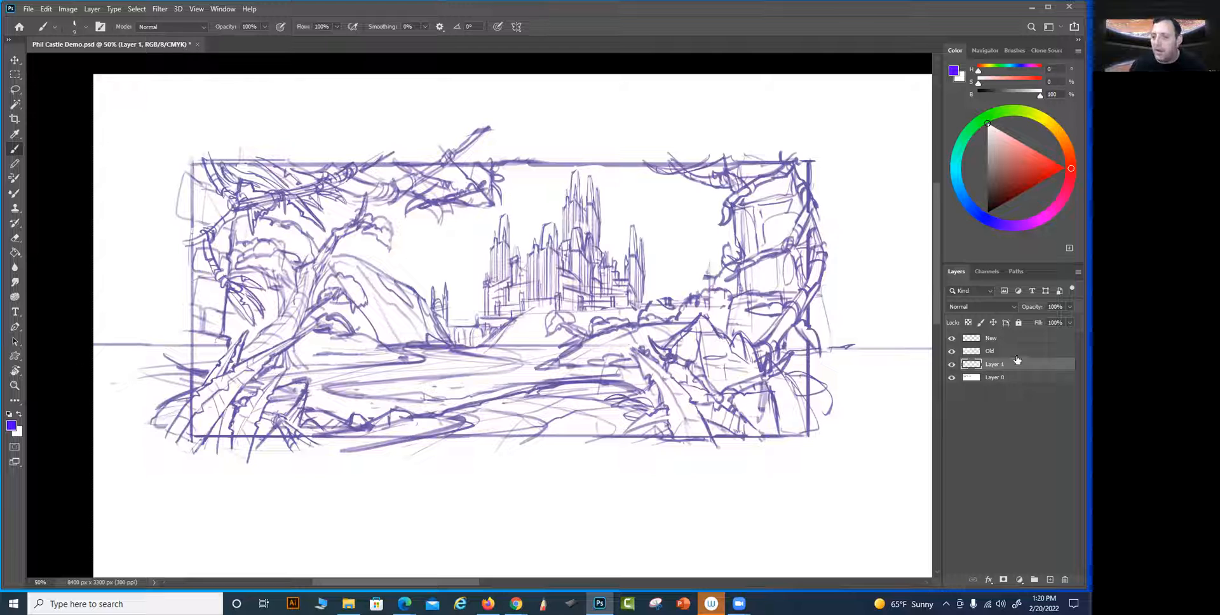
pyautogui.moveTo(1015, 361); pyautogui.dragTo(1010, 384)
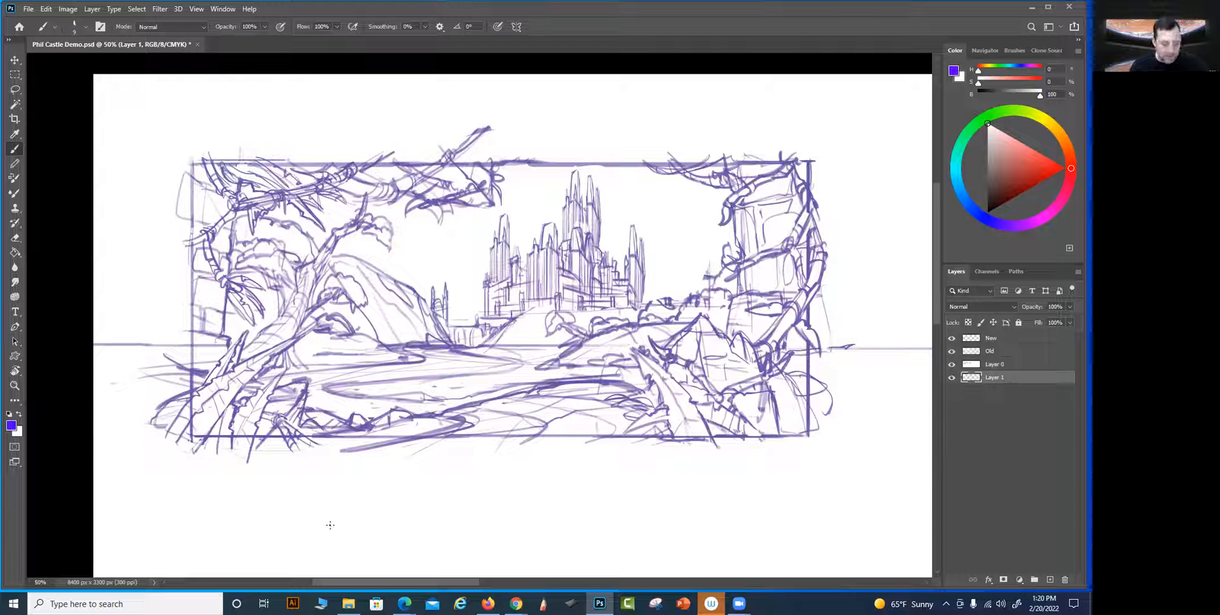
pyautogui.press('x')
pyautogui.press('g')
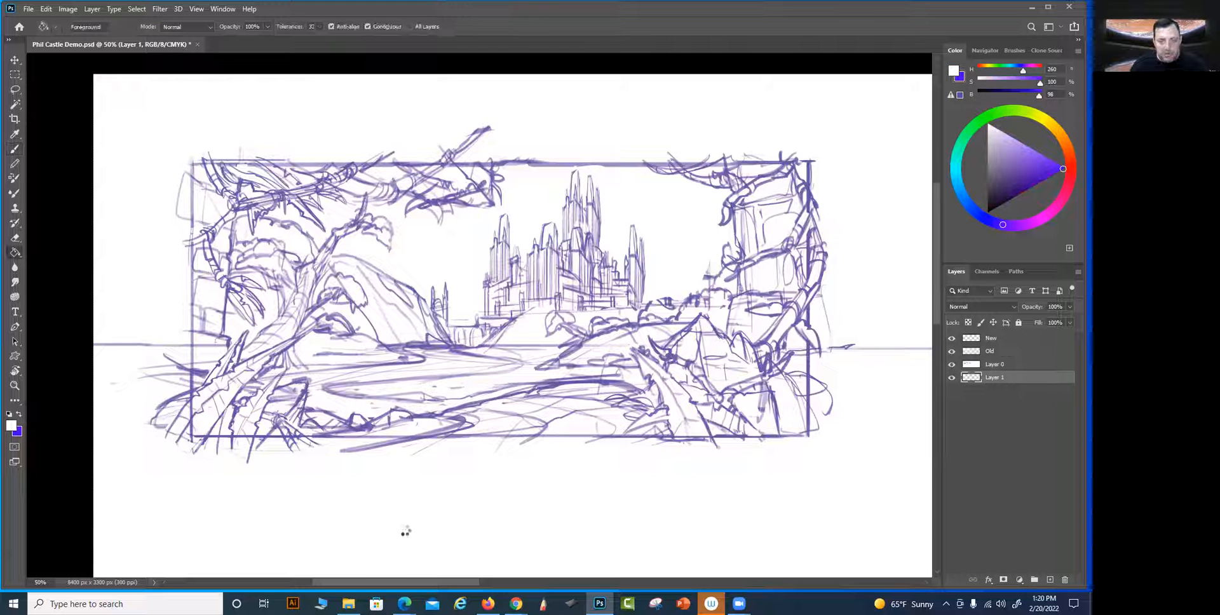
# Select the white areas of Layer 0 with Color Range, using Sampled Colors and a fuzziness of 40
pyautogui.click(991, 363)
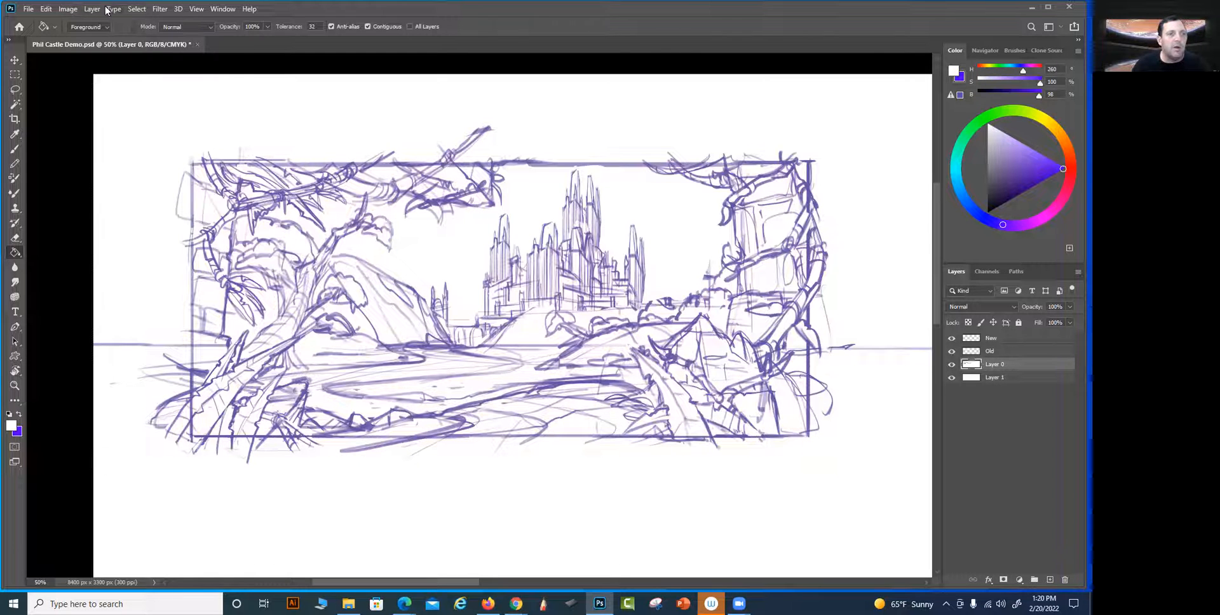
pyautogui.click(137, 9)
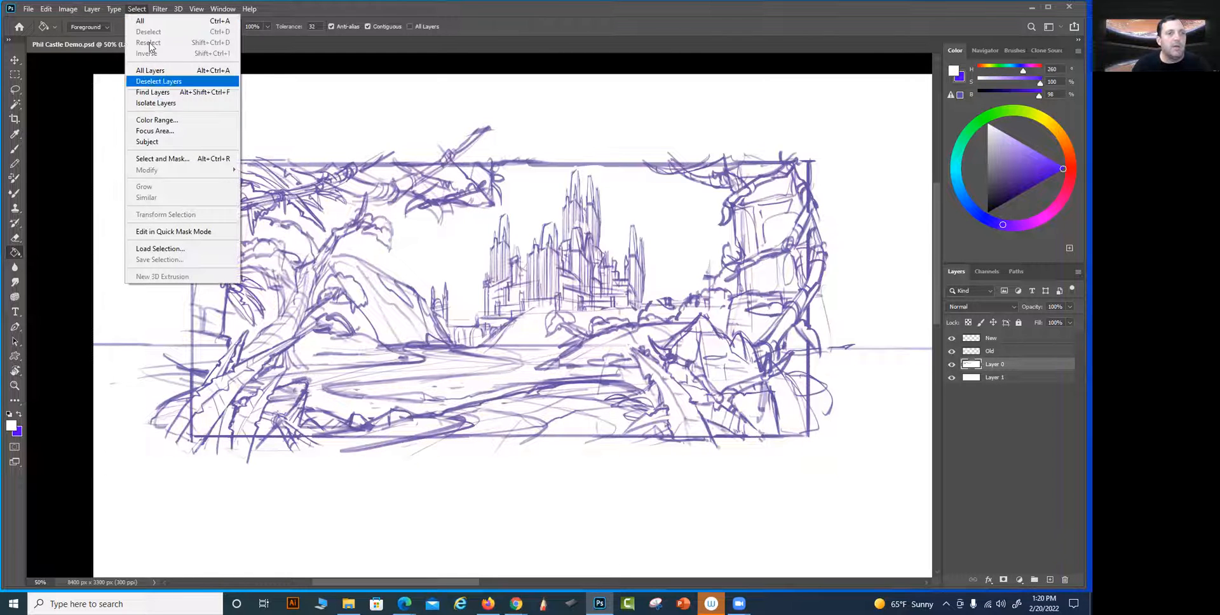
pyautogui.click(156, 119)
pyautogui.hscroll(1, 508, 102)
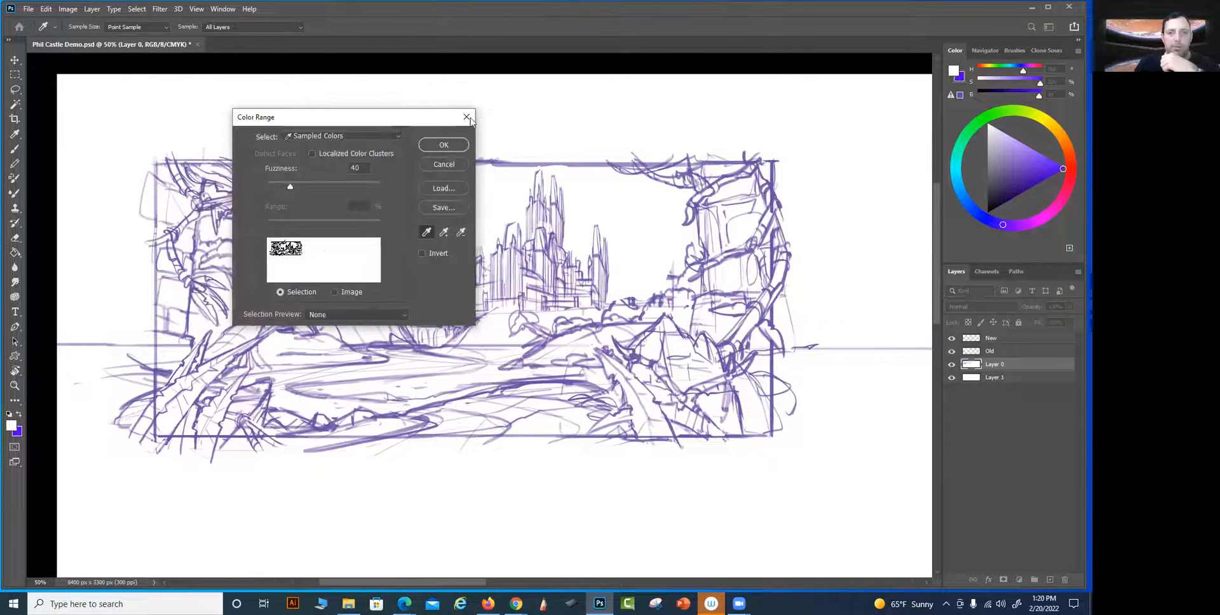
pyautogui.click(444, 146)
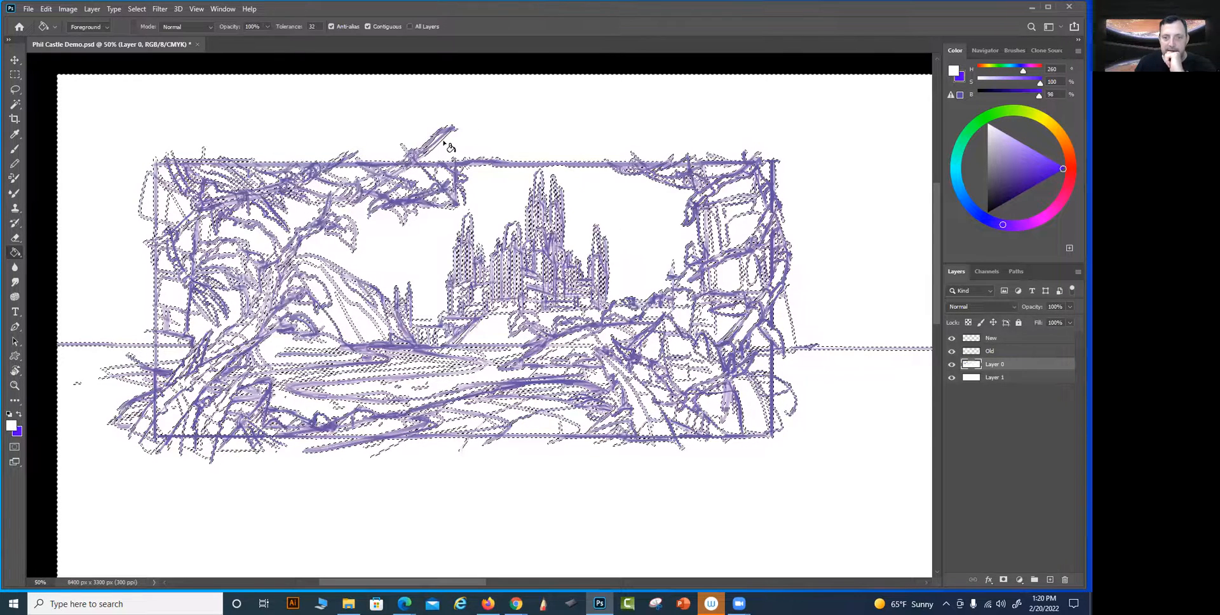
# Delete the selected white areas from Layer 0, deselect, and check the transparency by hiding and showing the white Layer 1
pyautogui.press('Delete')
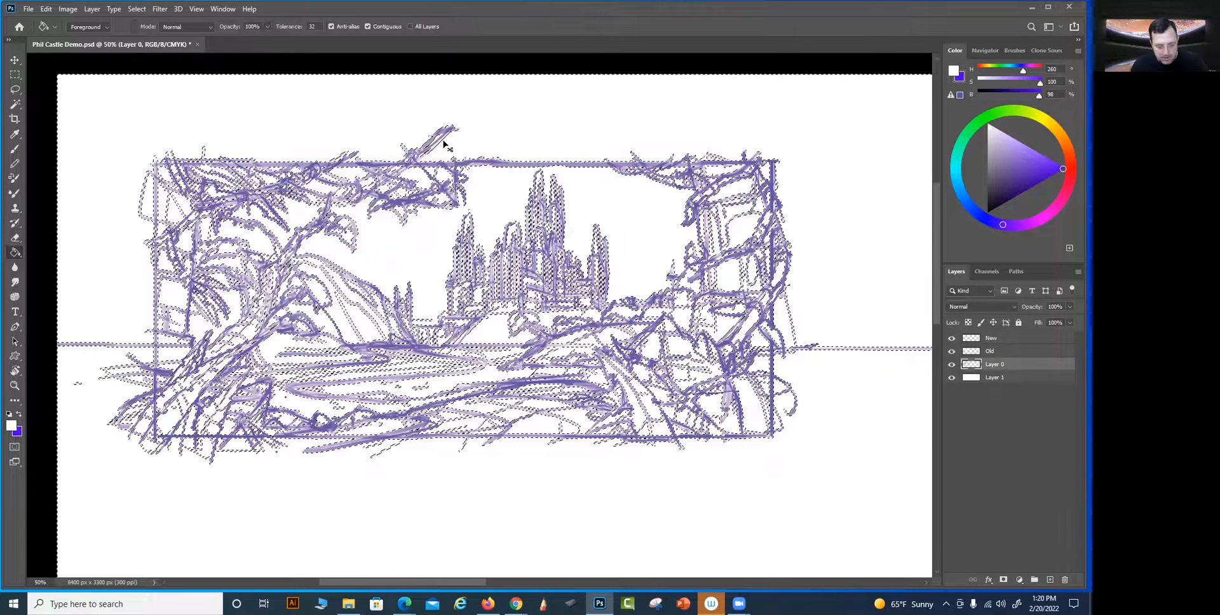
pyautogui.hotkey('ctrl', 'd')
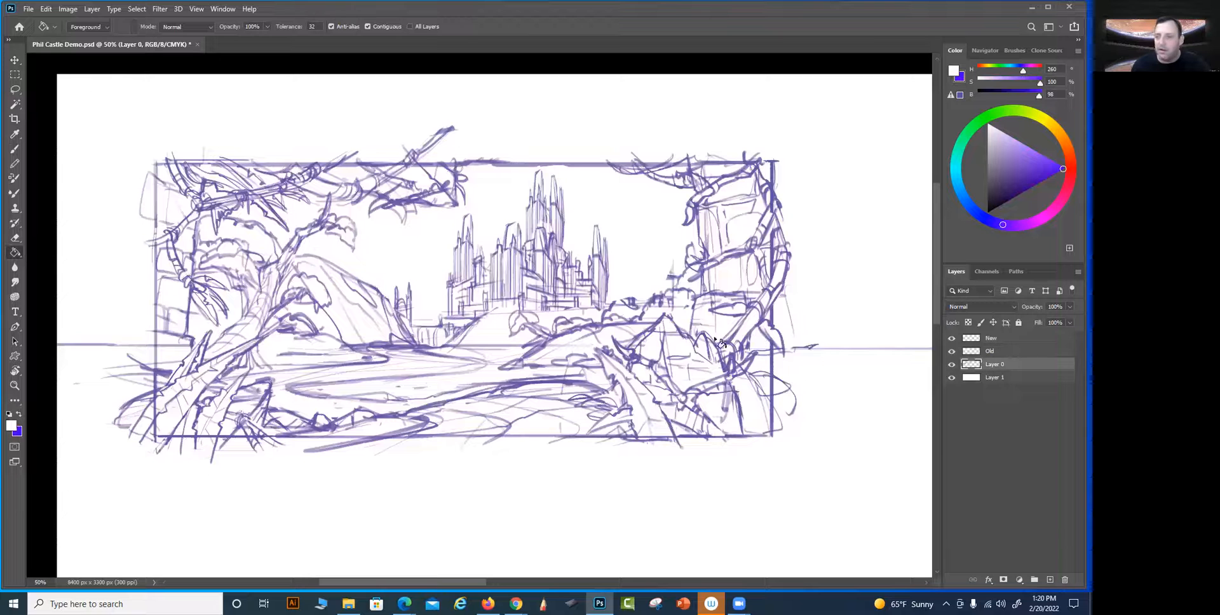
pyautogui.click(952, 378)
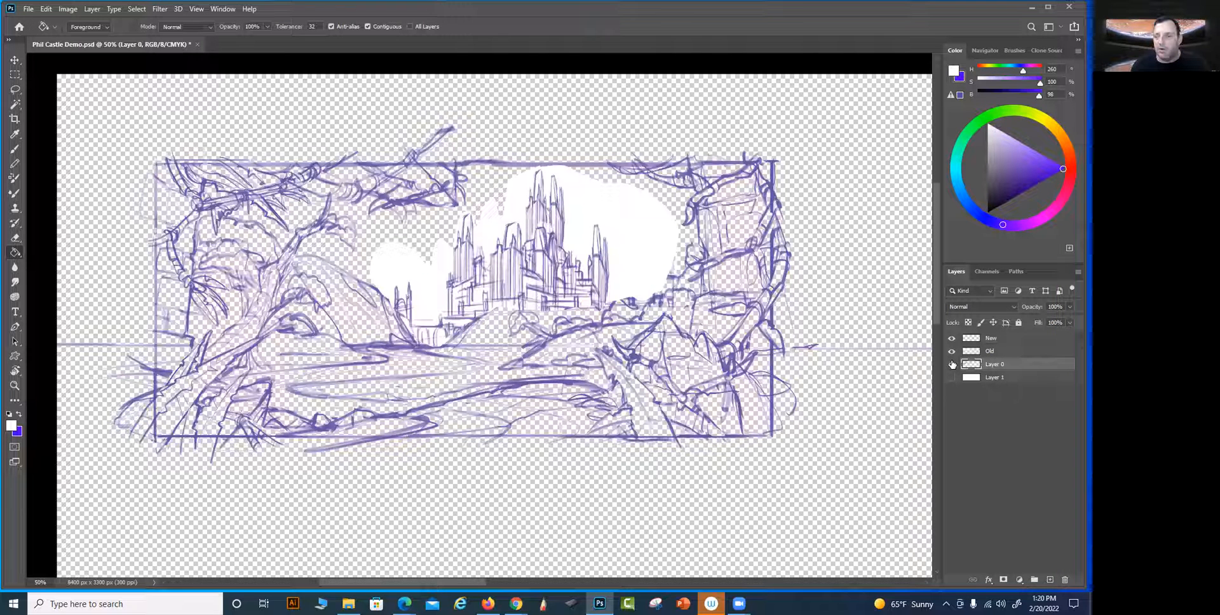
pyautogui.click(951, 378)
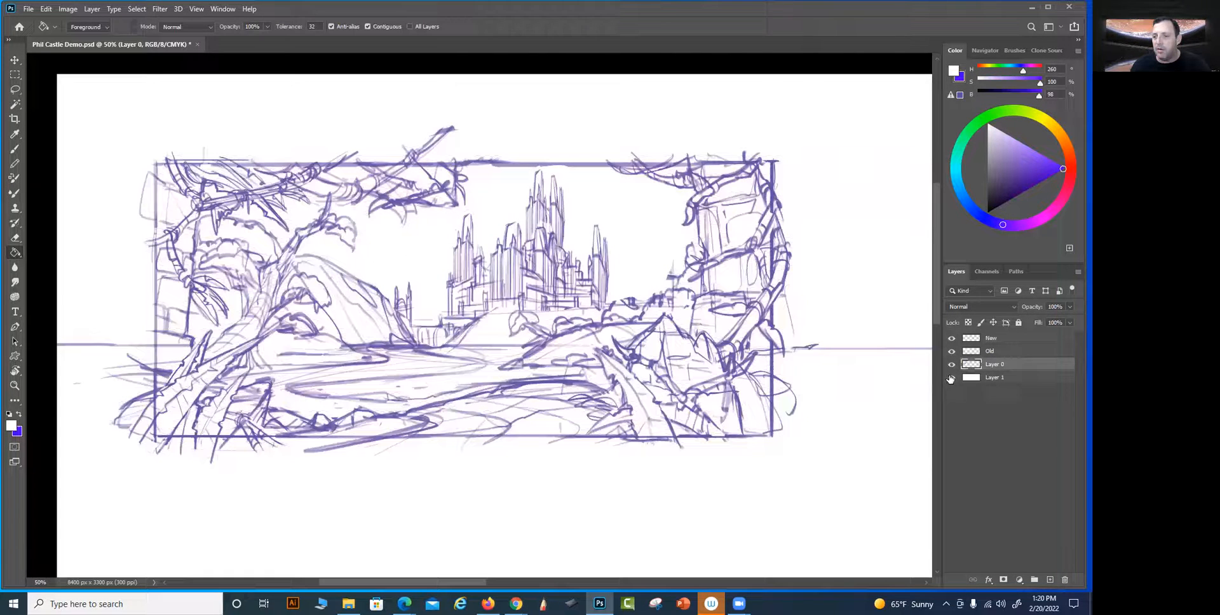
# Try selecting the white areas of the New layer with Color Range, using Sampled Colors and a fuzziness of 40, and drop the selection
pyautogui.click(994, 339)
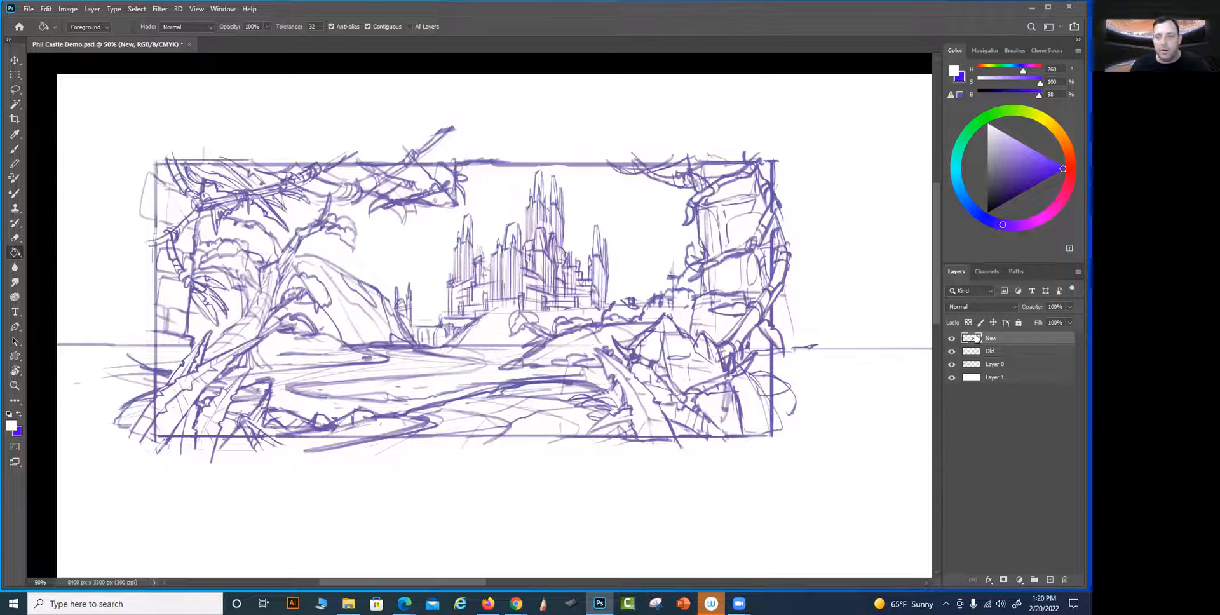
pyautogui.click(137, 9)
pyautogui.click(153, 120)
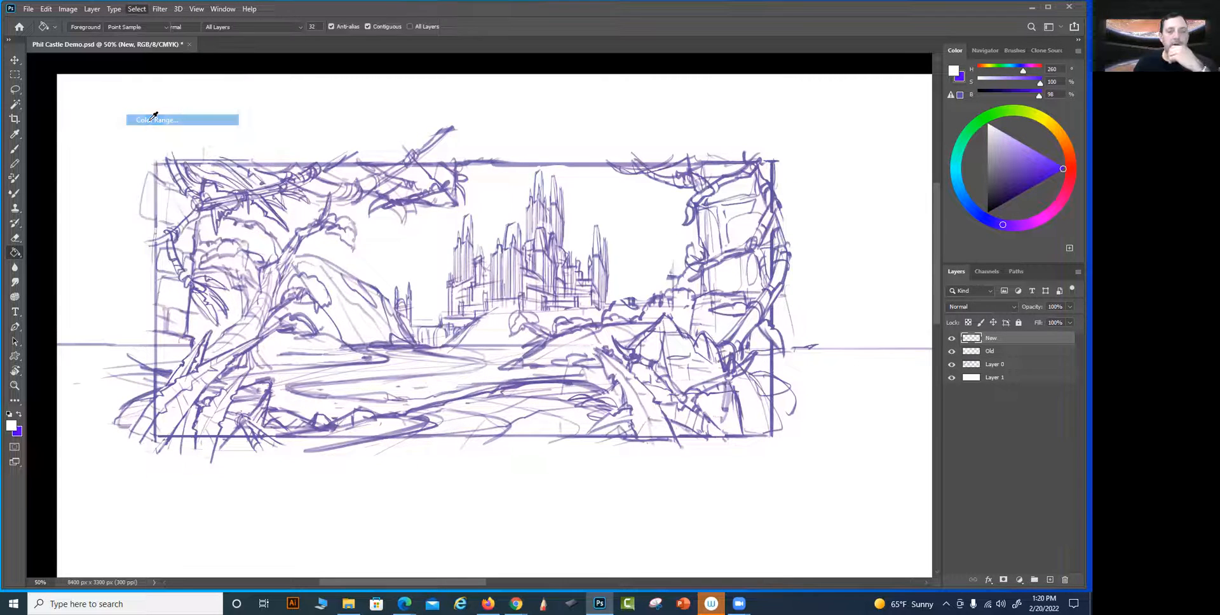
pyautogui.hscroll(1, 563, 239)
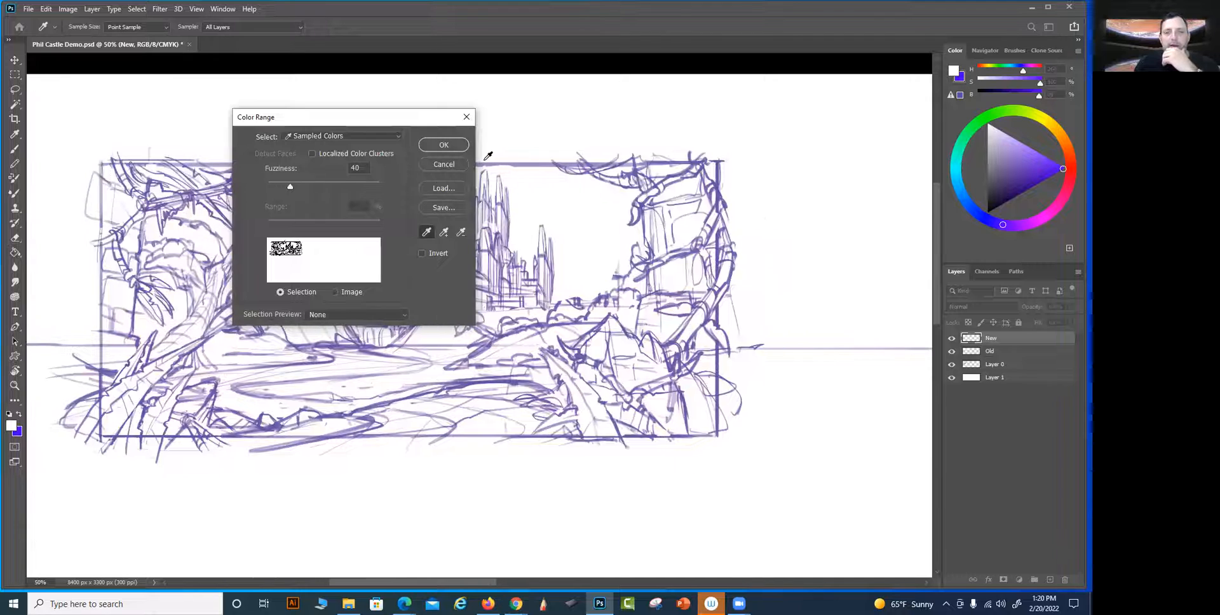
pyautogui.click(444, 145)
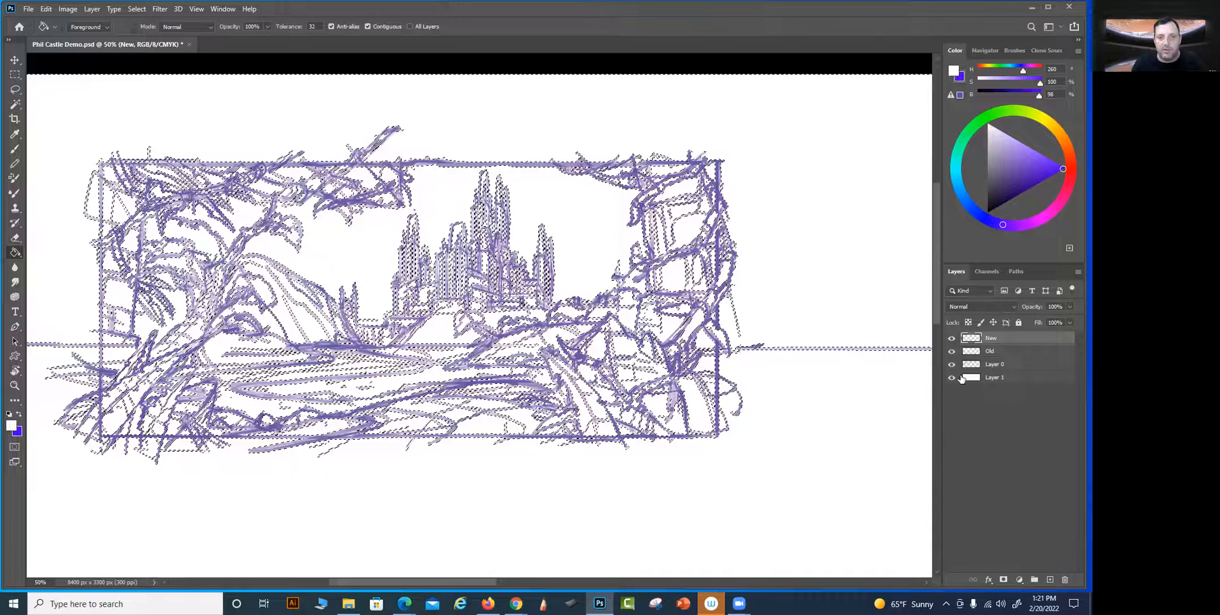
pyautogui.hotkey('ctrl', 'd')
# Check the New, Old and Layer 0 artwork by toggling their visibility, and save the document
pyautogui.click(951, 351)
pyautogui.click(952, 338)
pyautogui.click(952, 364)
pyautogui.moveTo(951, 365); pyautogui.dragTo(951, 338)
pyautogui.click(1002, 353)
pyautogui.moveTo(765, 398); pyautogui.dragTo(809, 387)
pyautogui.moveTo(509, 144); pyautogui.dragTo(750, 329)
pyautogui.moveTo(693, 452)
pyautogui.mouseDown()
pyautogui.moveTo(521, 353)
pyautogui.moveTo(497, 295)
pyautogui.mouseUp()
pyautogui.hotkey('ctrl', 's')
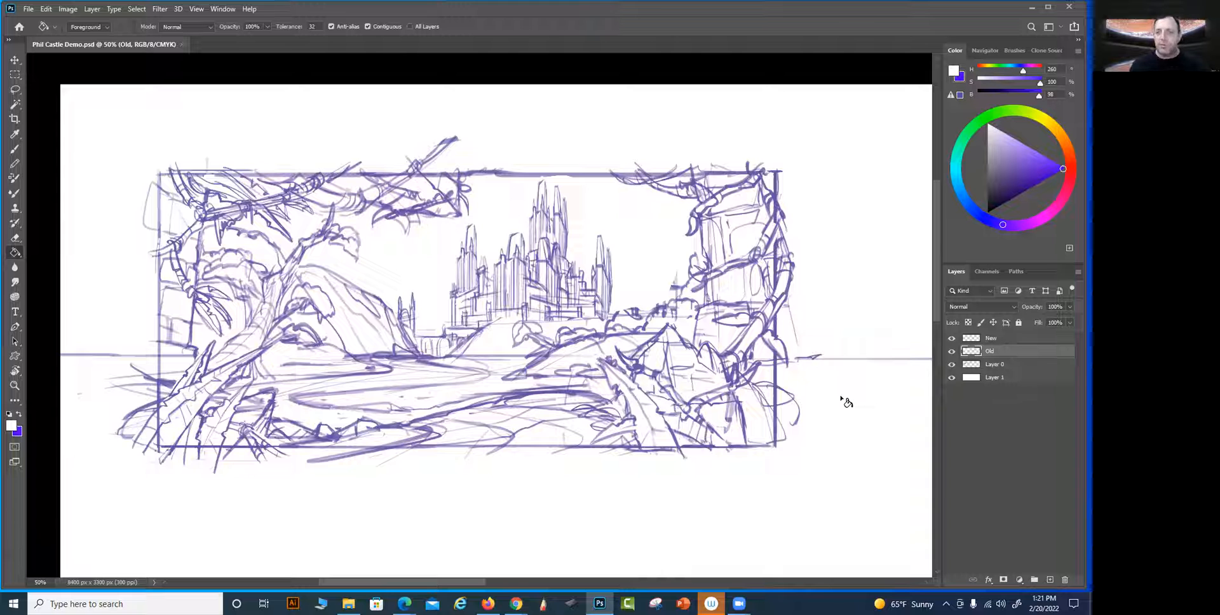
# Compare the New, Old and Layer 0 castle drawings by repeatedly hiding and showing the three layers
pyautogui.click(952, 338)
pyautogui.click(951, 339)
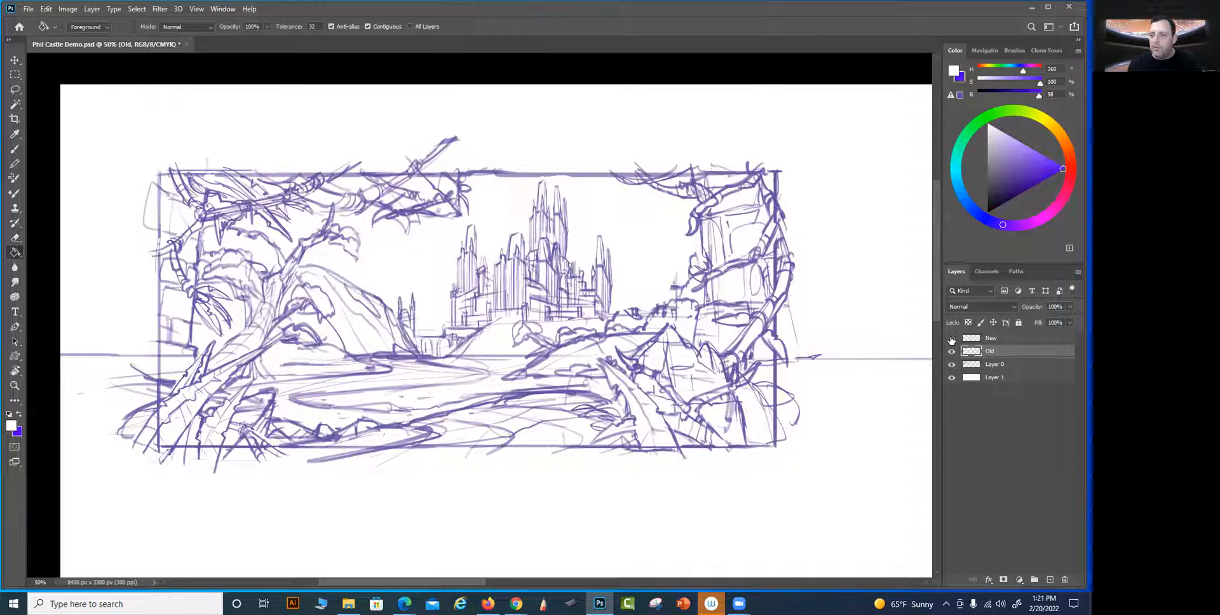
pyautogui.click(952, 339)
pyautogui.click(951, 351)
pyautogui.click(951, 351)
pyautogui.click(951, 351)
pyautogui.click(952, 352)
pyautogui.click(952, 351)
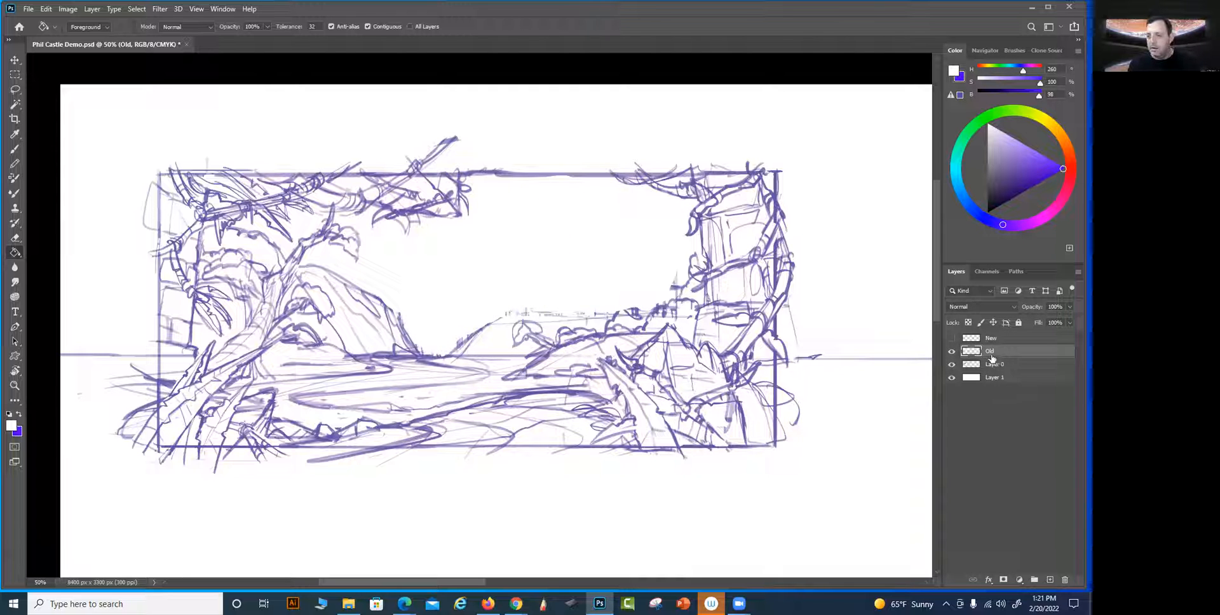
pyautogui.click(952, 365)
pyautogui.click(951, 365)
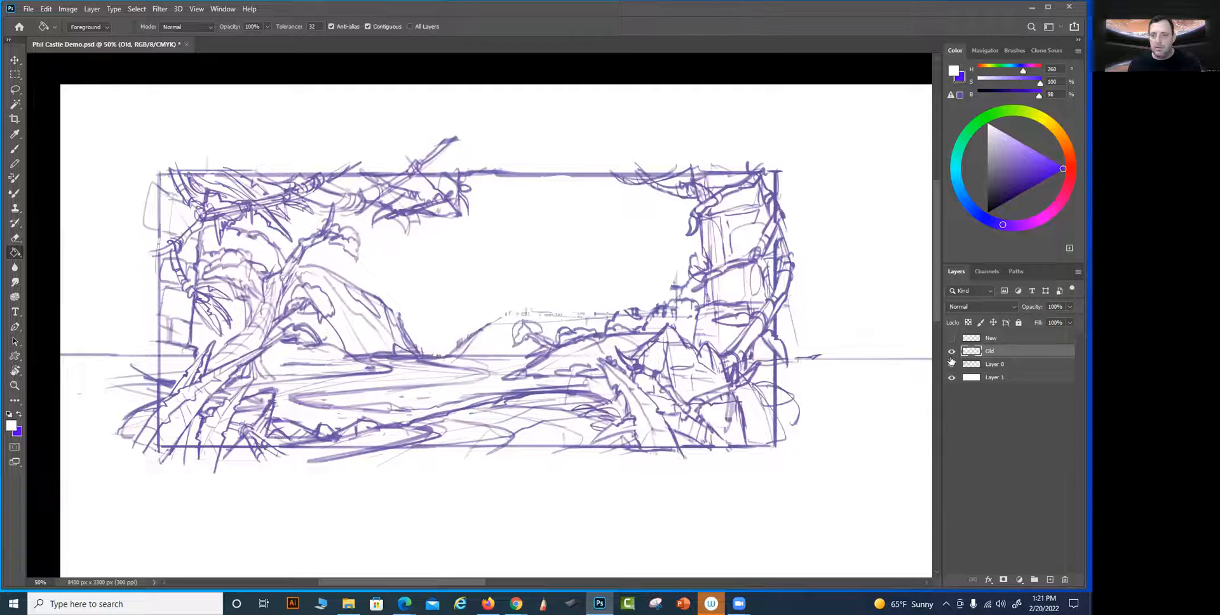
pyautogui.click(952, 351)
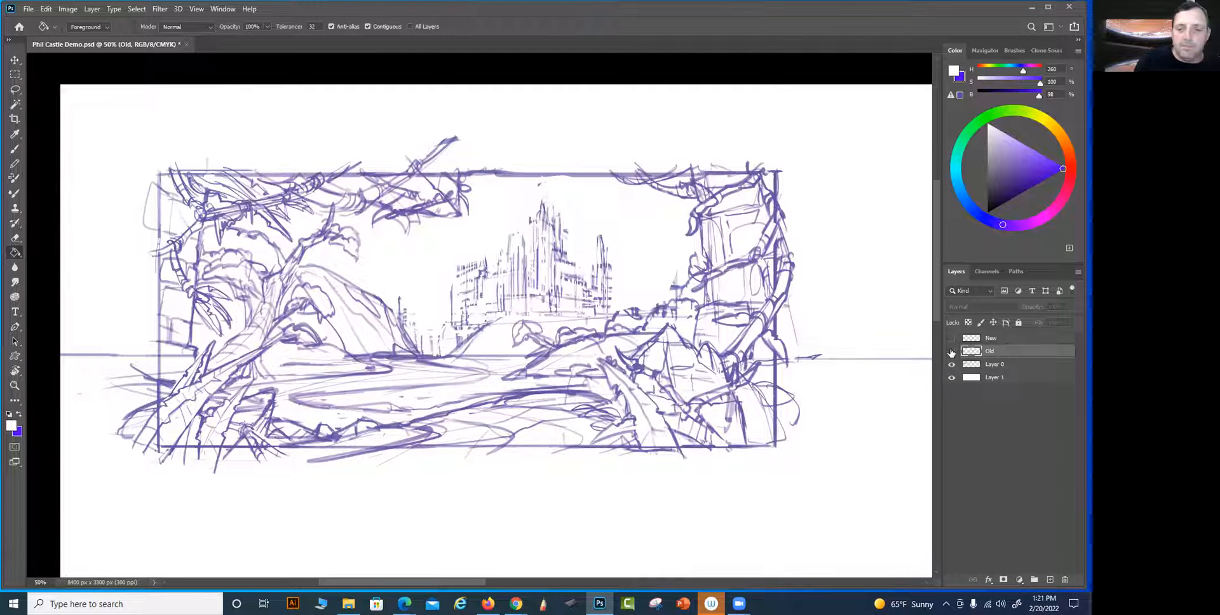
pyautogui.click(952, 351)
pyautogui.click(951, 351)
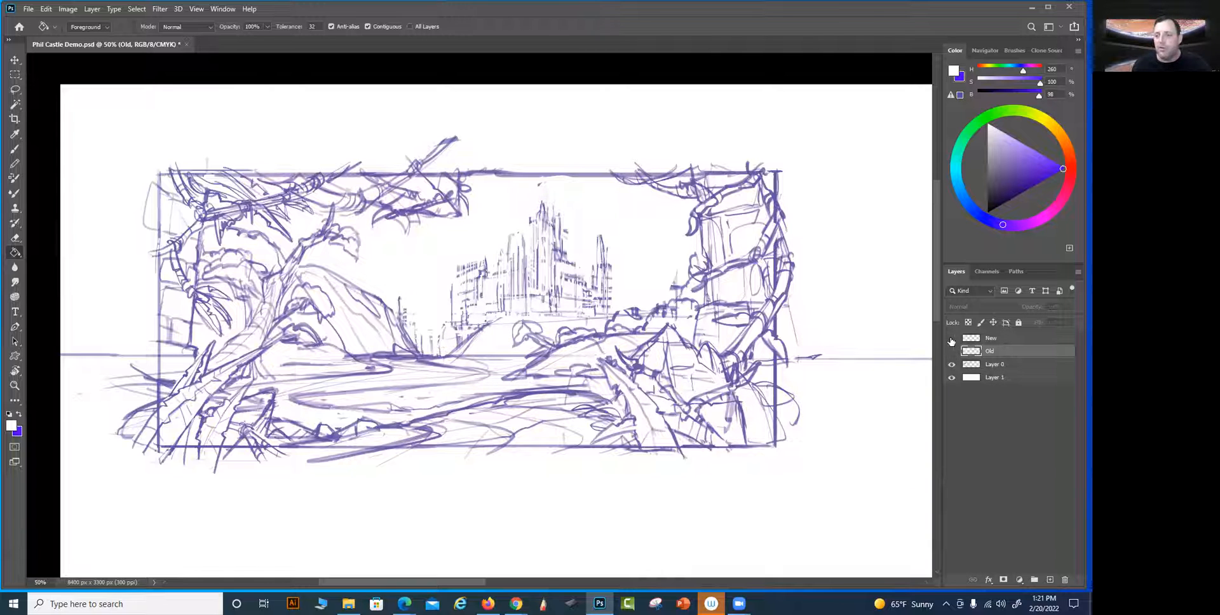
pyautogui.click(952, 339)
pyautogui.click(951, 353)
pyautogui.click(951, 352)
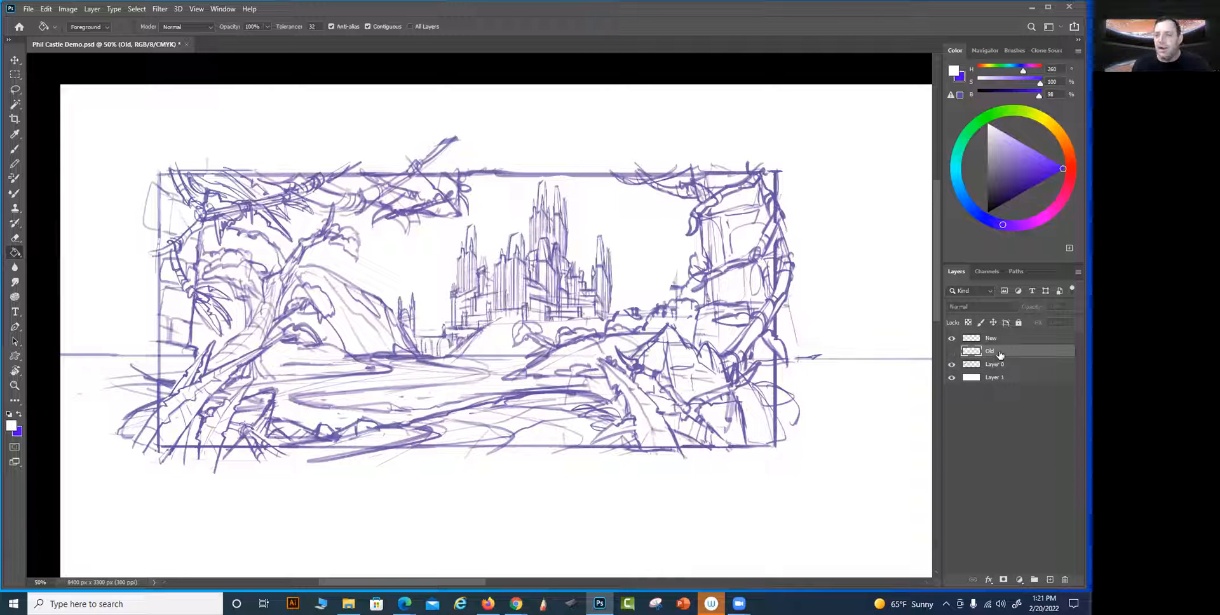
# Delete the Old layer and check the New castle by hiding and showing its layer
pyautogui.press('Delete')
pyautogui.click(951, 338)
pyautogui.click(951, 339)
# Check Layer 0 by toggling its visibility, and merge it with the New layer into one linework layer
pyautogui.click(995, 339)
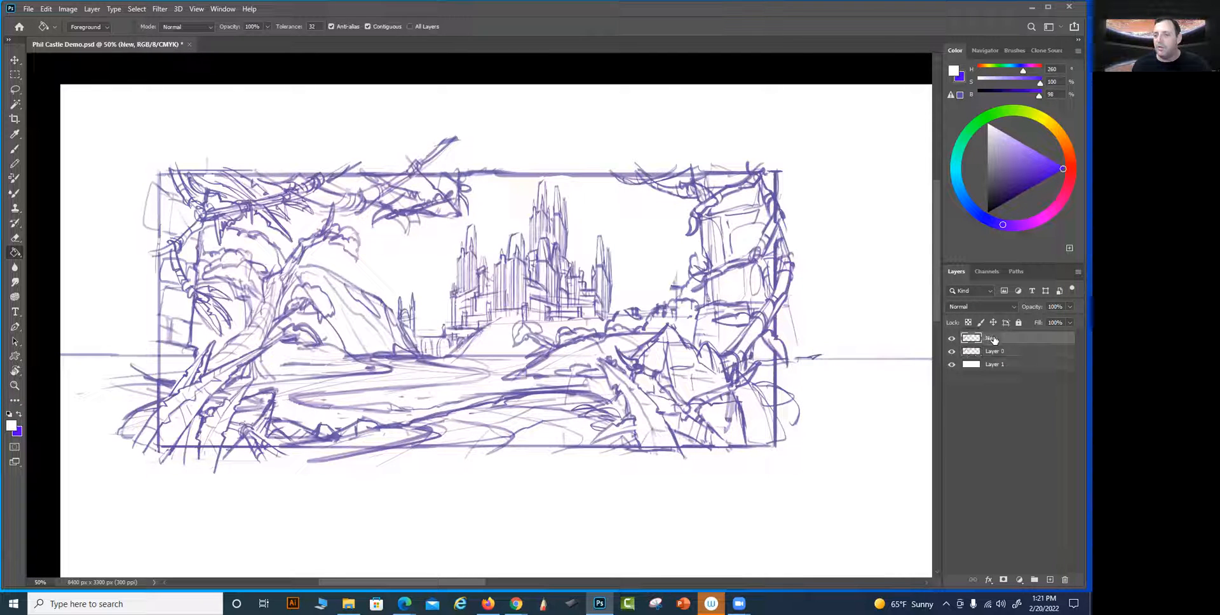
pyautogui.click(952, 352)
pyautogui.click(952, 352)
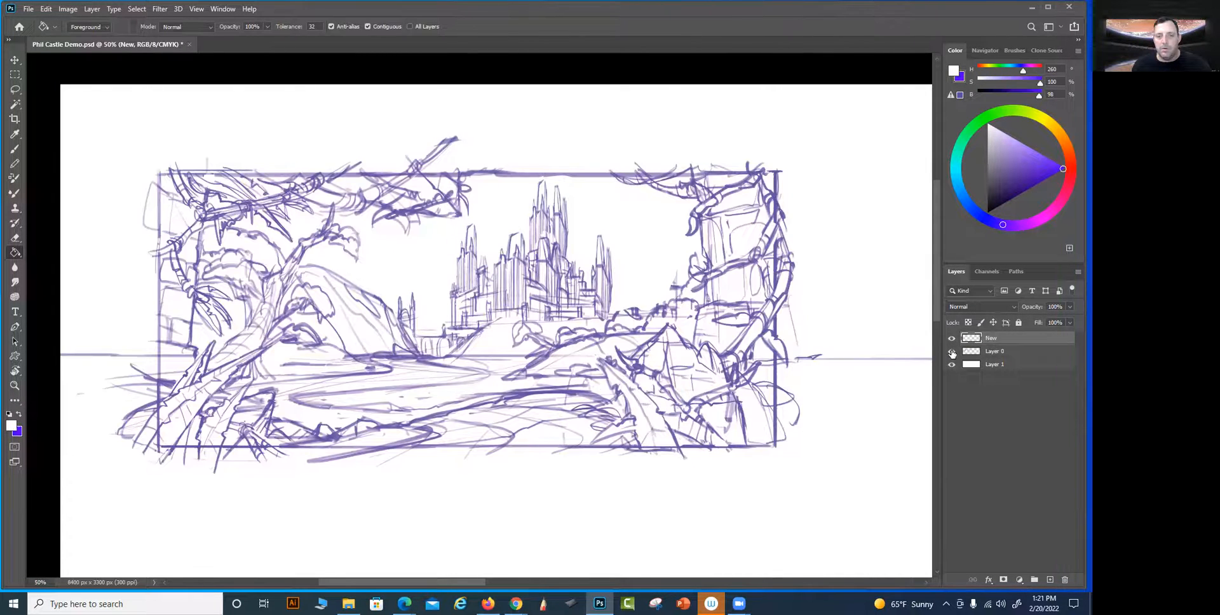
pyautogui.keyDown('shift'); pyautogui.click(999, 351); pyautogui.keyUp('shift')
pyautogui.hotkey('ctrl', 'e')
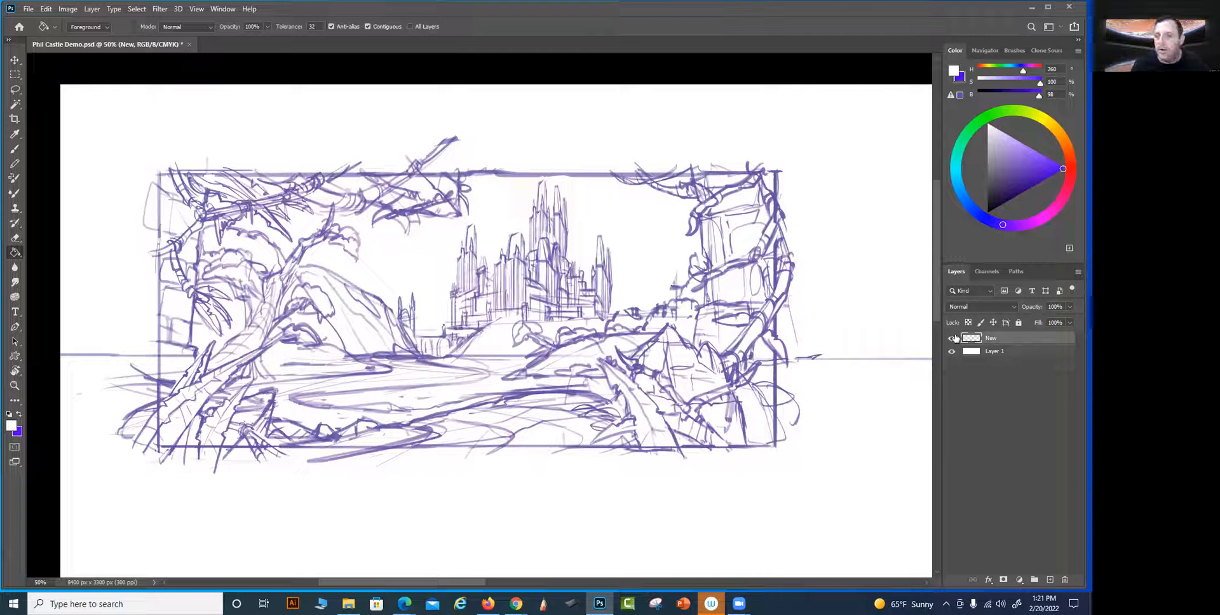
# Check the merged linework against the white background by toggling its visibility, and rename its layer as NLine 1ew
pyautogui.click(953, 339)
pyautogui.click(952, 339)
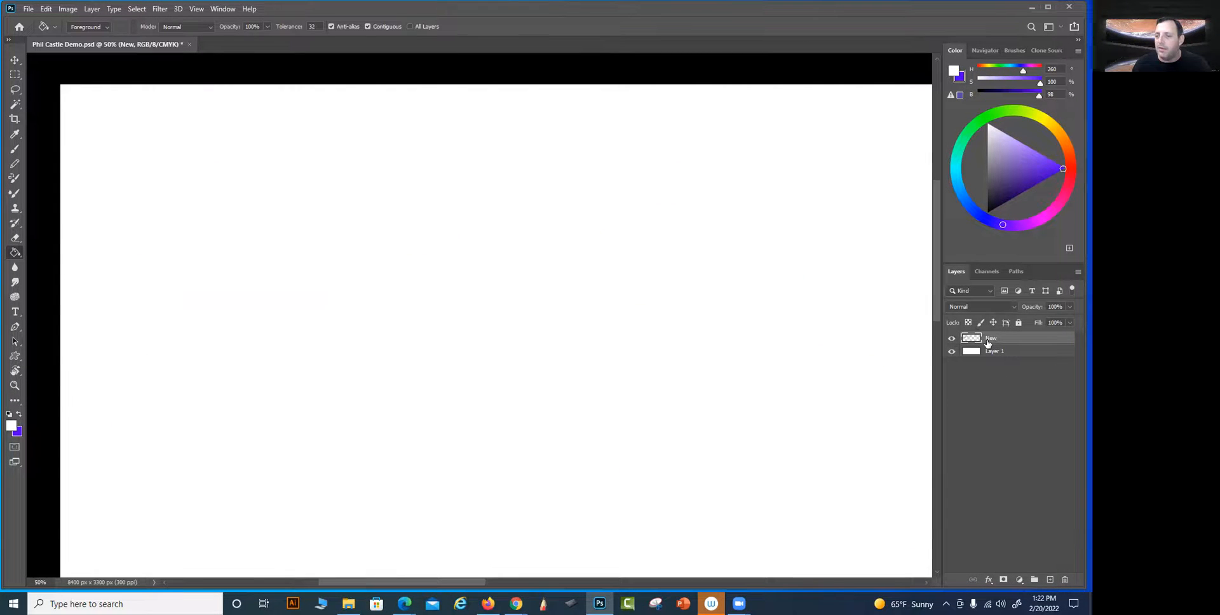
pyautogui.doubleClick(990, 340)
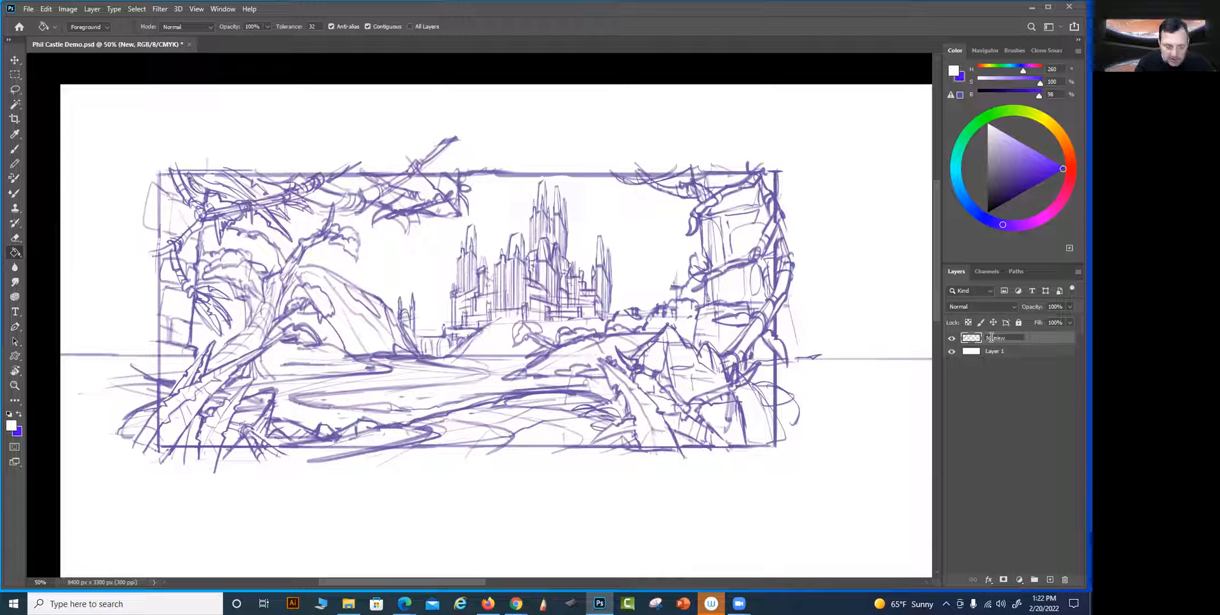
pyautogui.press('Return')
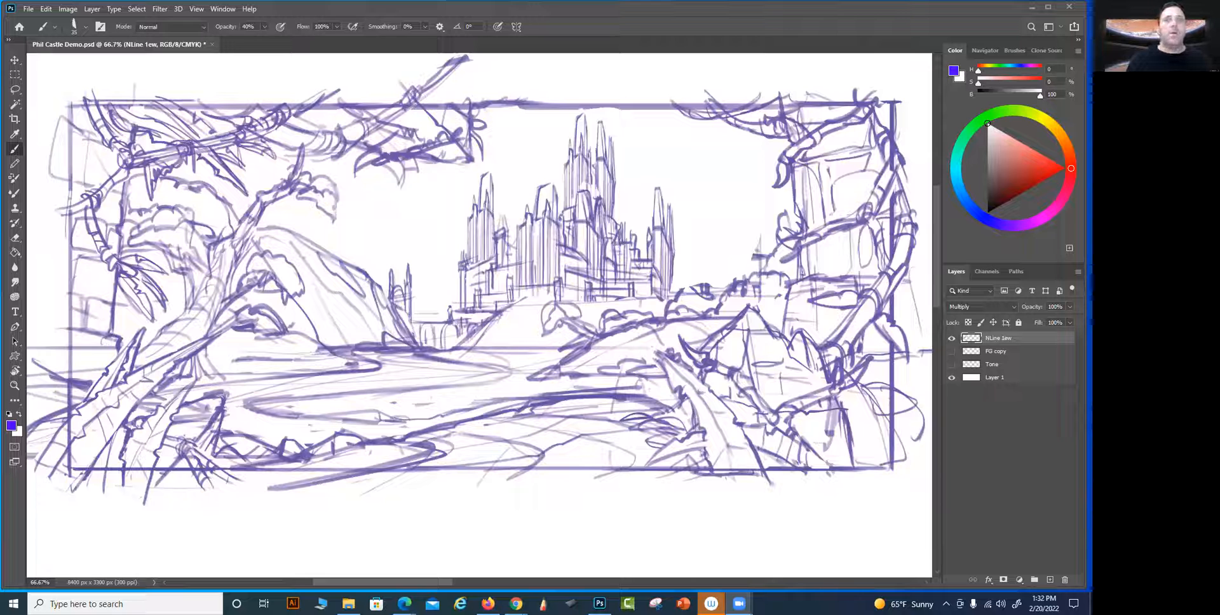
# Reduce the brush size and set its opacity to 100% for fine linework in the sky around the castle
pyautogui.moveTo(765, 445); pyautogui.dragTo(745, 476)
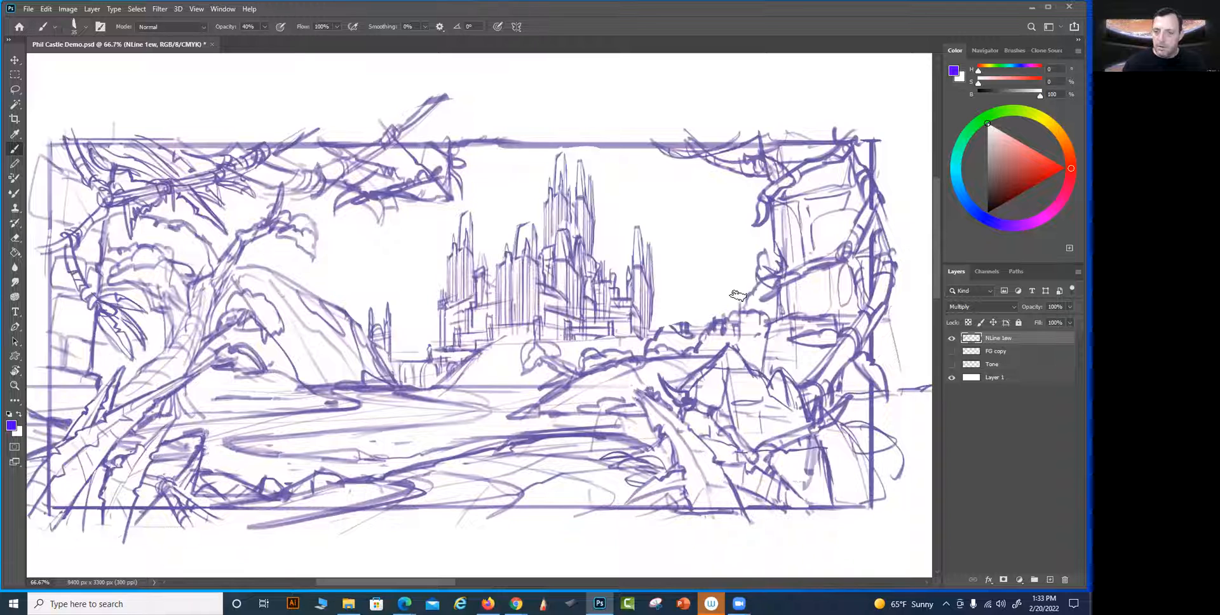
pyautogui.moveTo(644, 443); pyautogui.dragTo(651, 441)
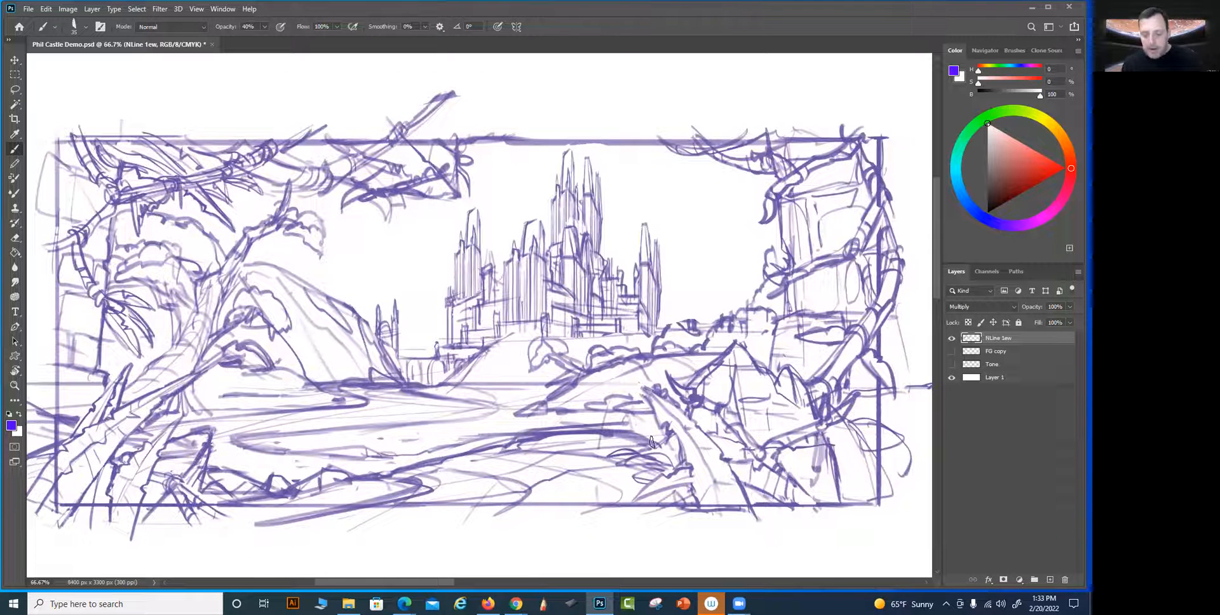
pyautogui.press('[')
pyautogui.press('[')
pyautogui.press('[')
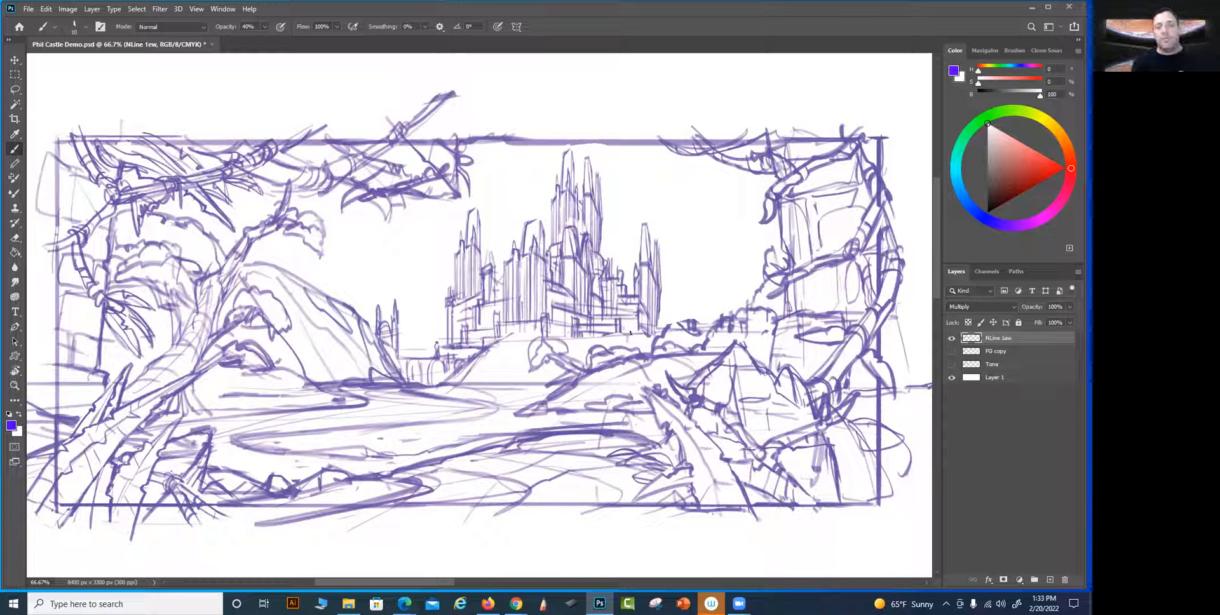
pyautogui.press('[')
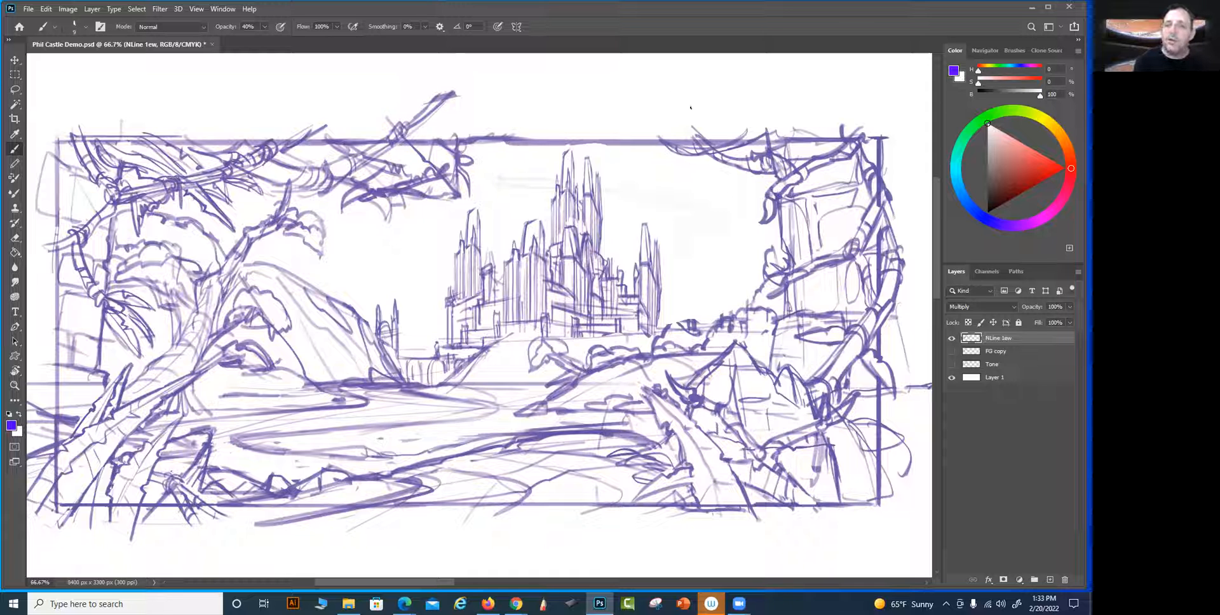
pyautogui.press(']')
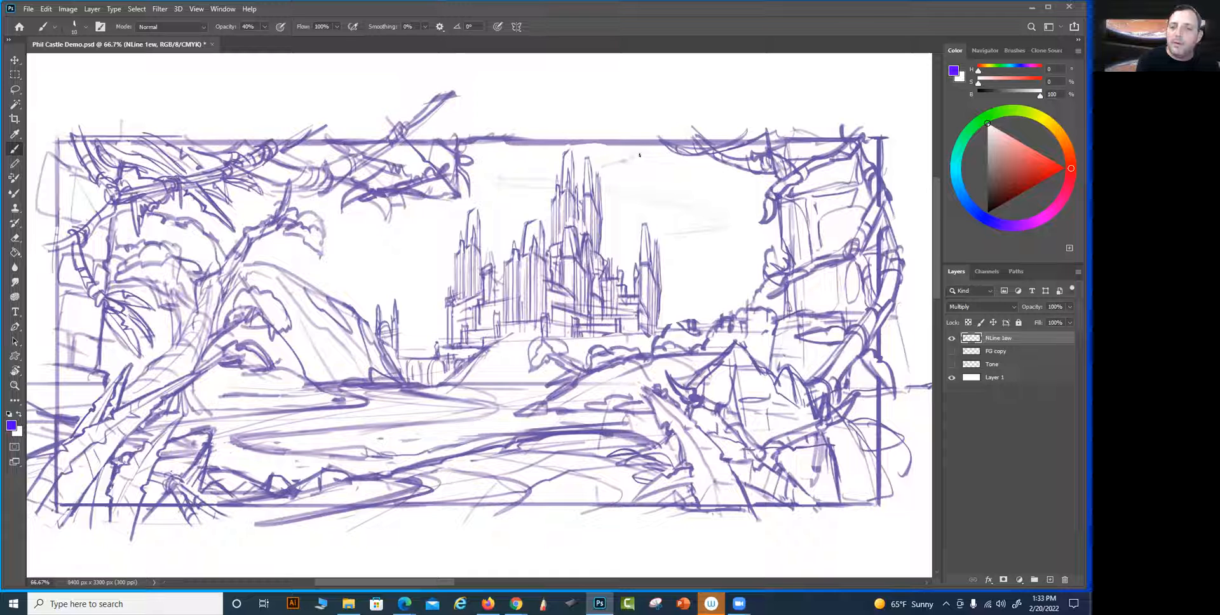
pyautogui.press('0')
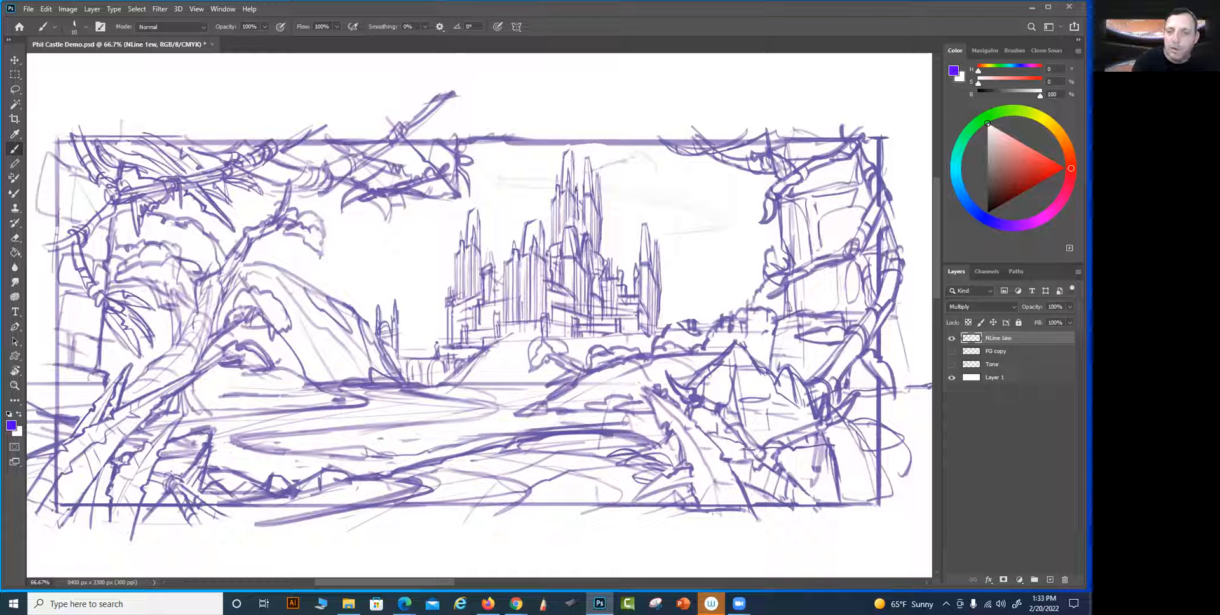
# Draw a billowing cloud bank behind the castle's tallest towers, extending right toward the ruined column with thin, light brush lines
pyautogui.moveTo(554, 156); pyautogui.dragTo(495, 181)
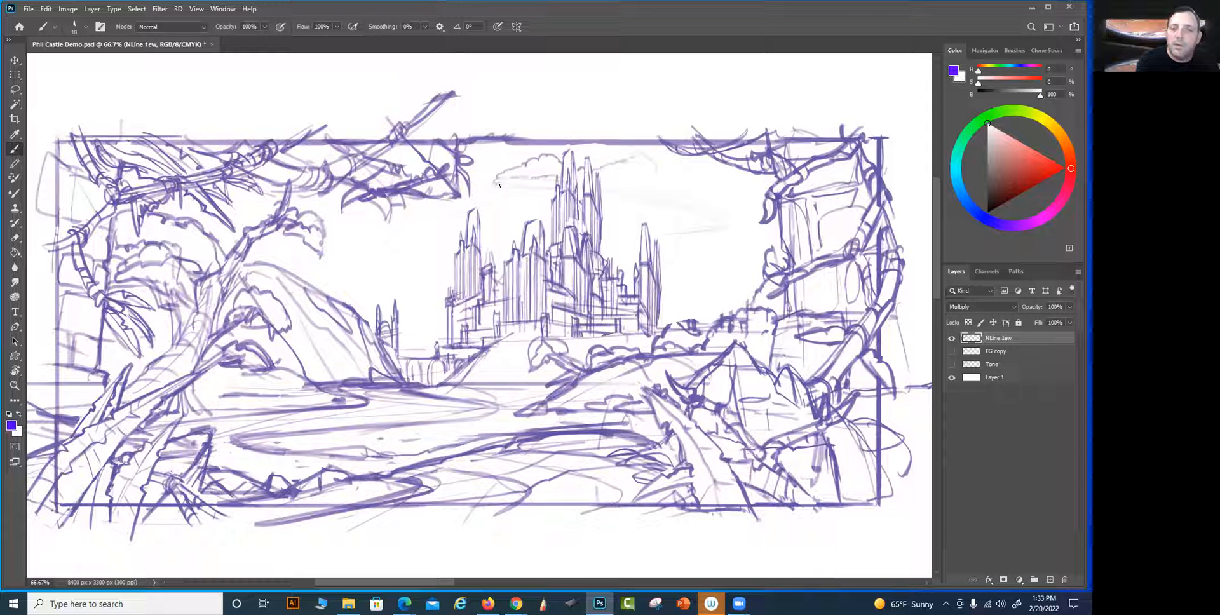
pyautogui.moveTo(510, 194)
pyautogui.mouseDown()
pyautogui.moveTo(551, 192)
pyautogui.moveTo(493, 184)
pyautogui.moveTo(526, 191)
pyautogui.mouseUp()
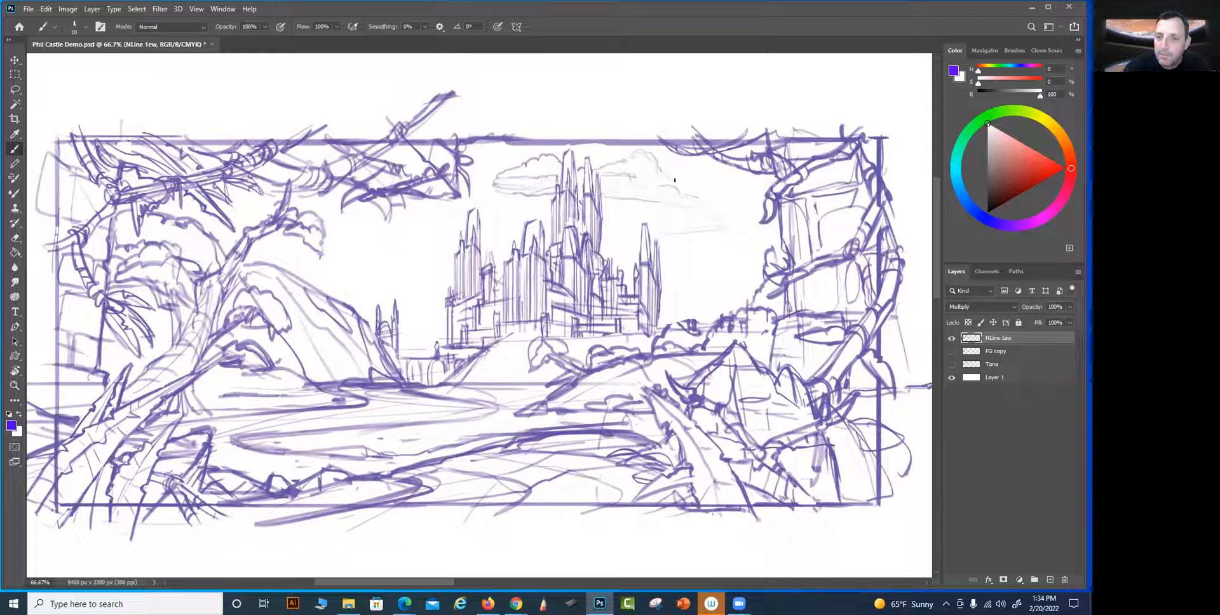
pyautogui.press('[')
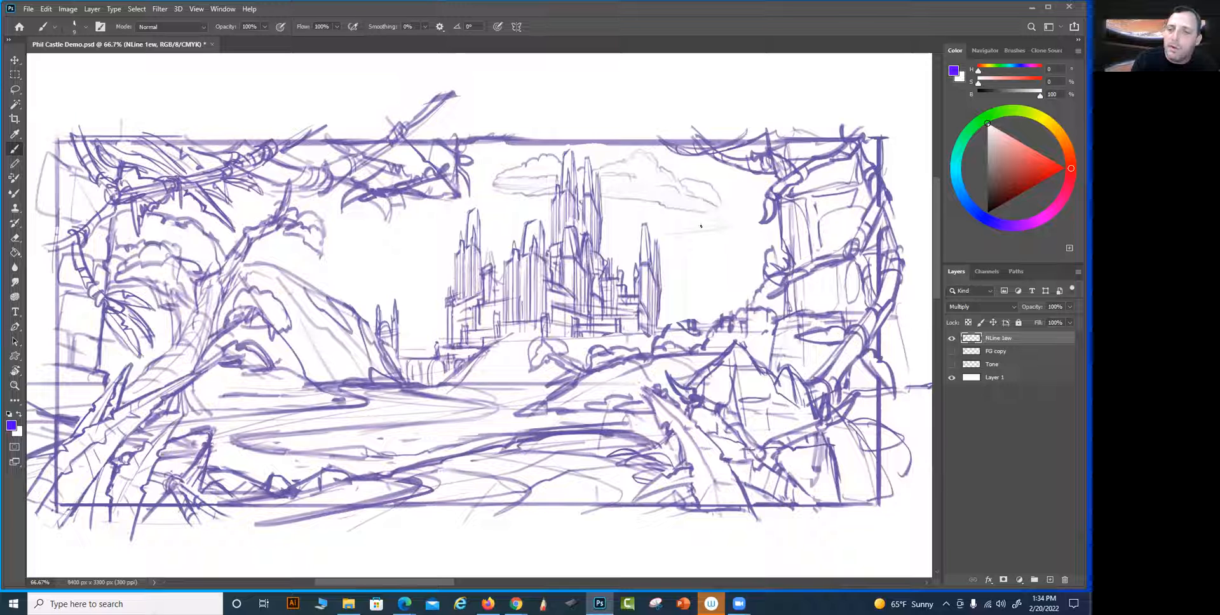
pyautogui.moveTo(695, 219); pyautogui.dragTo(666, 229)
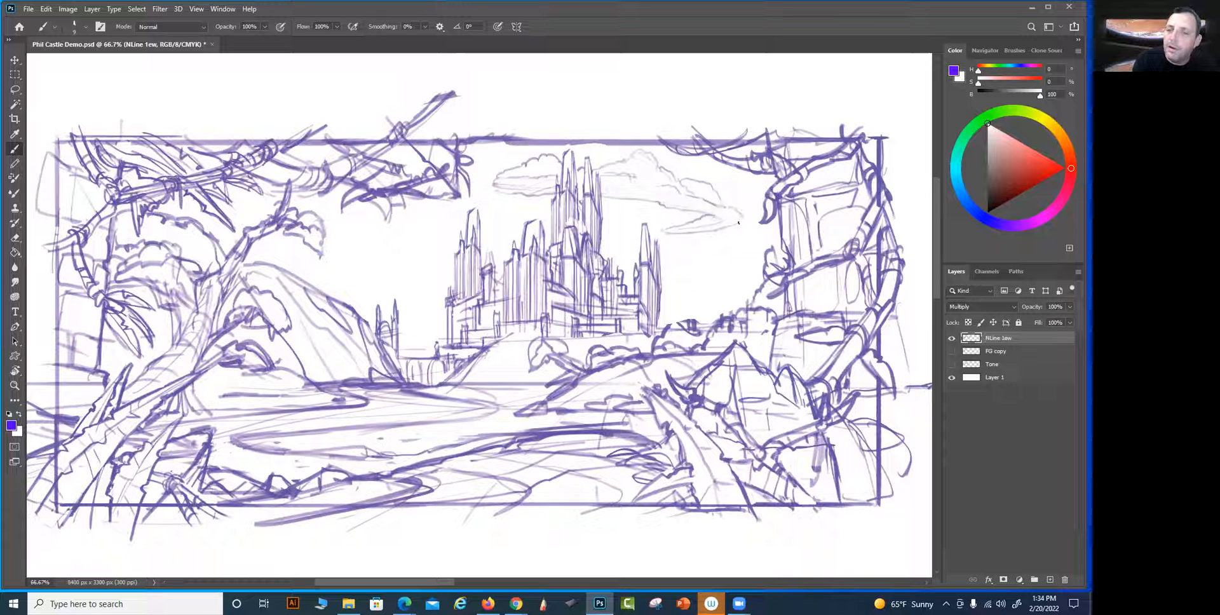
pyautogui.moveTo(727, 204); pyautogui.dragTo(747, 216)
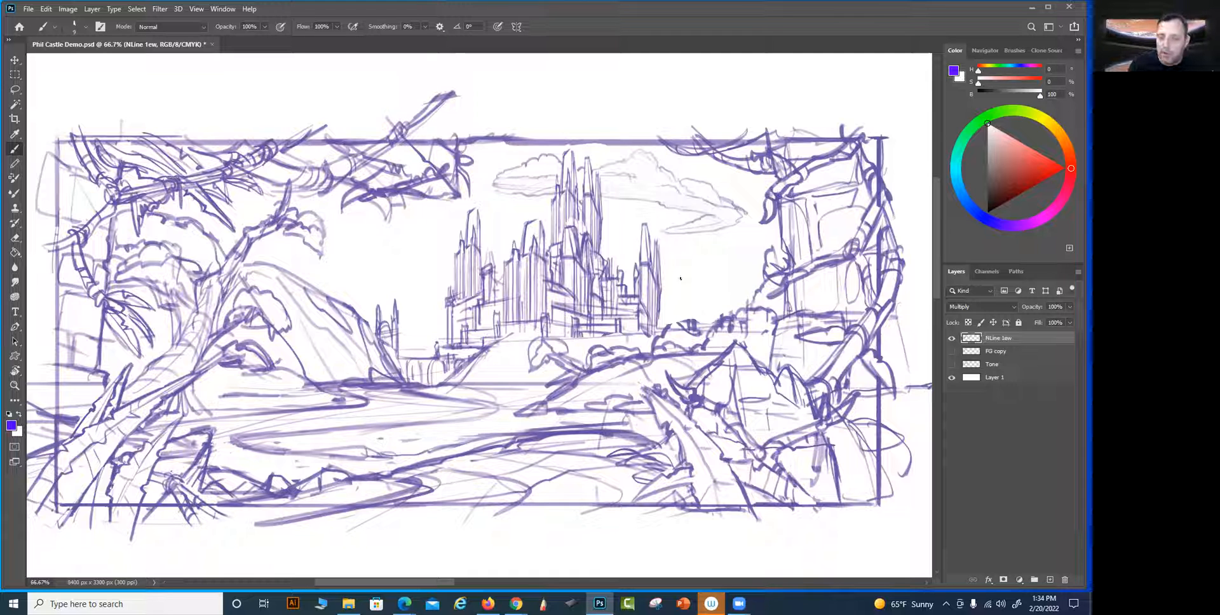
# Draw a thin, low cloud right of the castle, and add small spires and shrubs at the castle's right base
pyautogui.moveTo(662, 305); pyautogui.dragTo(659, 321)
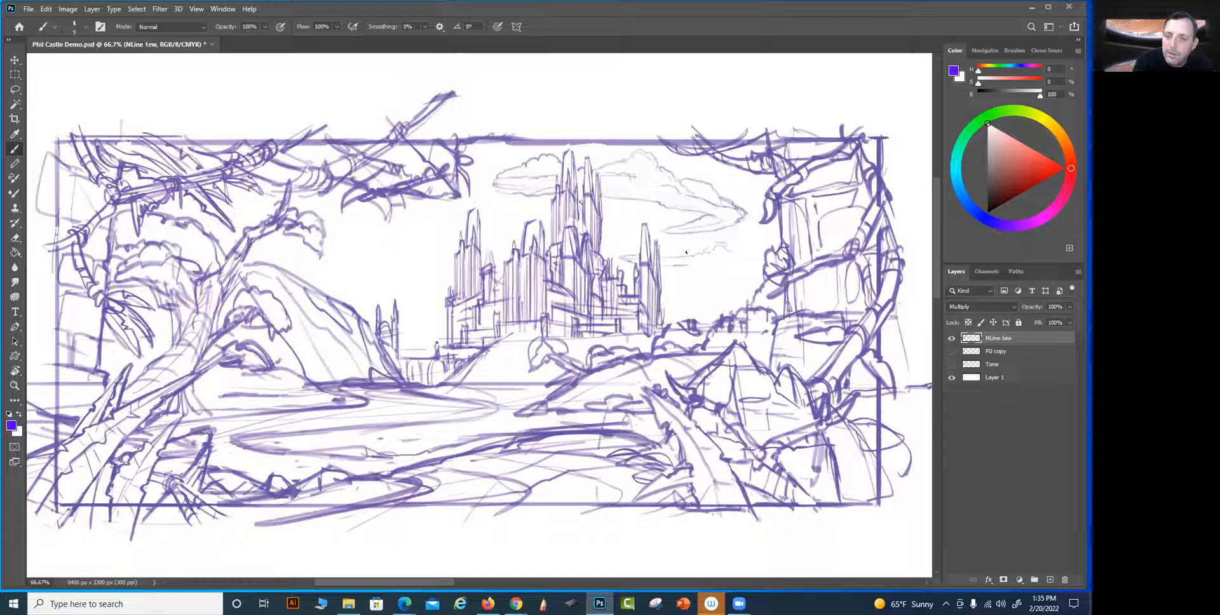
pyautogui.moveTo(699, 262); pyautogui.dragTo(734, 253)
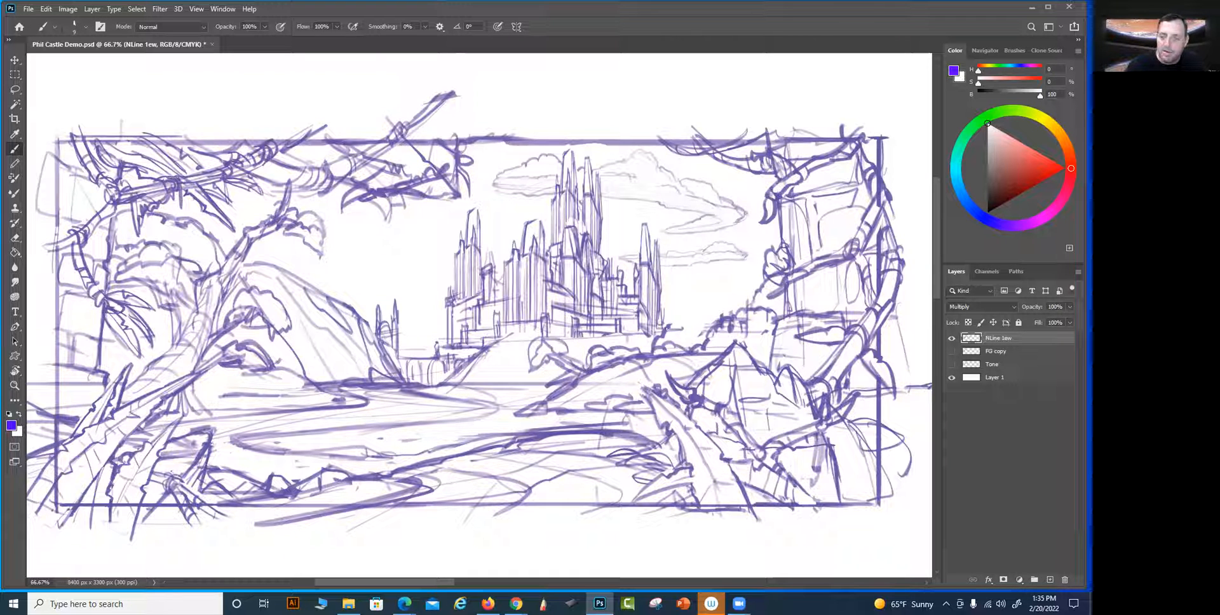
pyautogui.moveTo(667, 326); pyautogui.dragTo(707, 337)
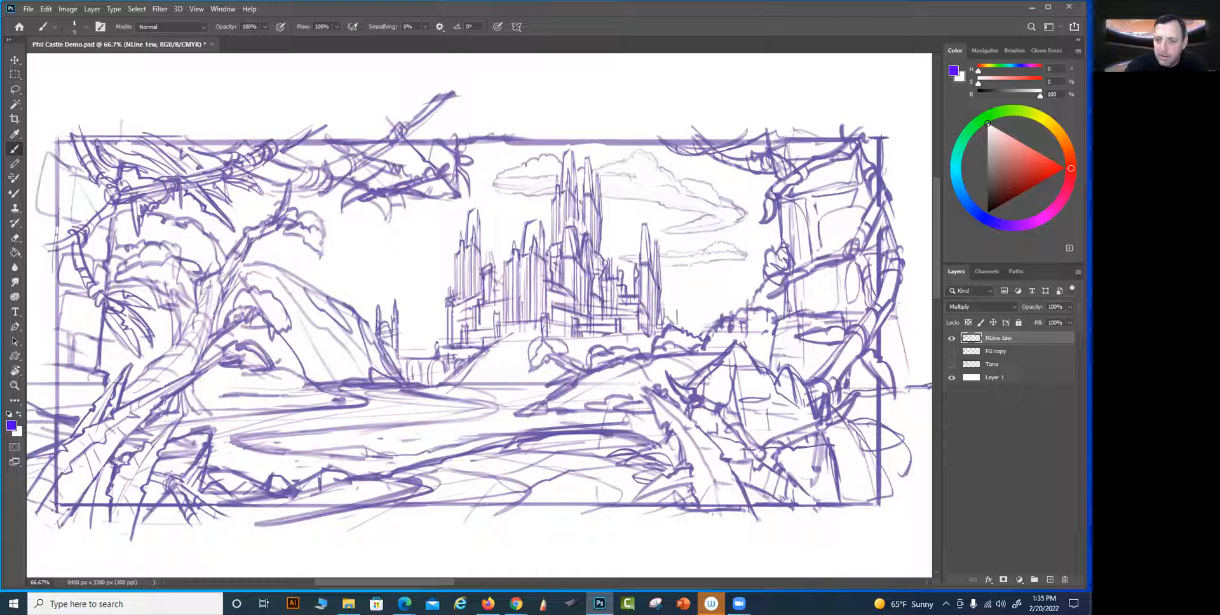
pyautogui.moveTo(663, 308); pyautogui.dragTo(679, 312)
pyautogui.moveTo(679, 312); pyautogui.dragTo(679, 327)
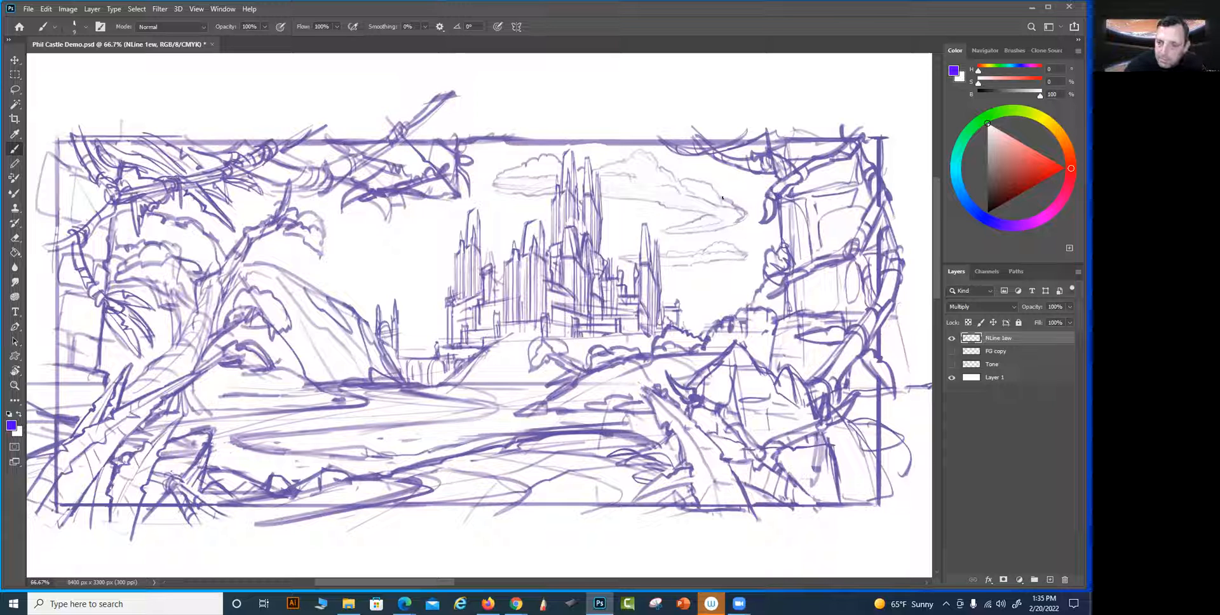
# Draw clusters of rounded bushes and treetops along the slope between the castle and the ruined column
pyautogui.moveTo(683, 330)
pyautogui.mouseDown()
pyautogui.moveTo(698, 313)
pyautogui.moveTo(713, 325)
pyautogui.moveTo(724, 313)
pyautogui.mouseUp()
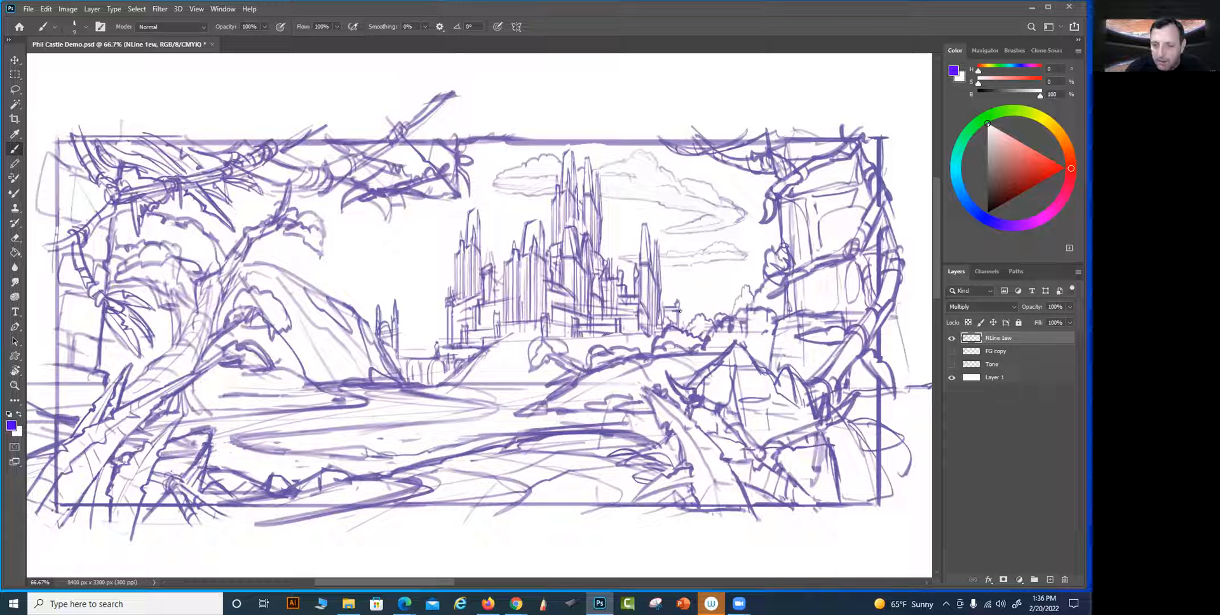
pyautogui.moveTo(685, 317)
pyautogui.mouseDown()
pyautogui.moveTo(702, 313)
pyautogui.moveTo(701, 298)
pyautogui.moveTo(735, 312)
pyautogui.mouseUp()
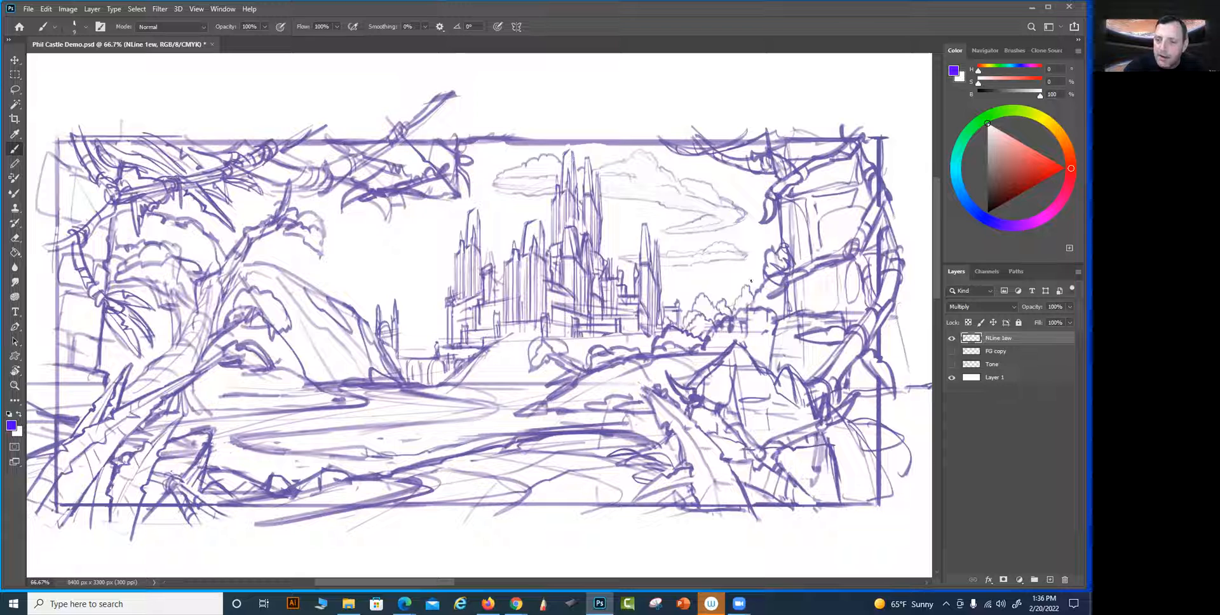
pyautogui.moveTo(756, 265)
pyautogui.mouseDown()
pyautogui.moveTo(736, 298)
pyautogui.moveTo(722, 281)
pyautogui.moveTo(712, 297)
pyautogui.moveTo(728, 273)
pyautogui.moveTo(685, 313)
pyautogui.mouseUp()
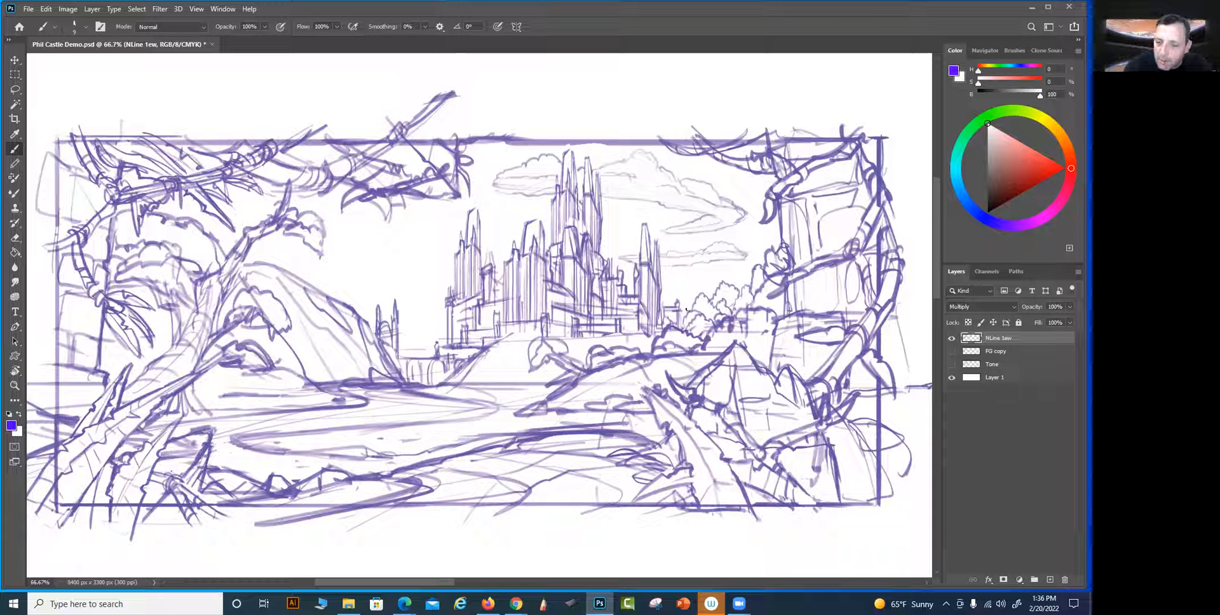
pyautogui.moveTo(699, 277)
pyautogui.mouseDown()
pyautogui.moveTo(705, 263)
pyautogui.moveTo(713, 285)
pyautogui.mouseUp()
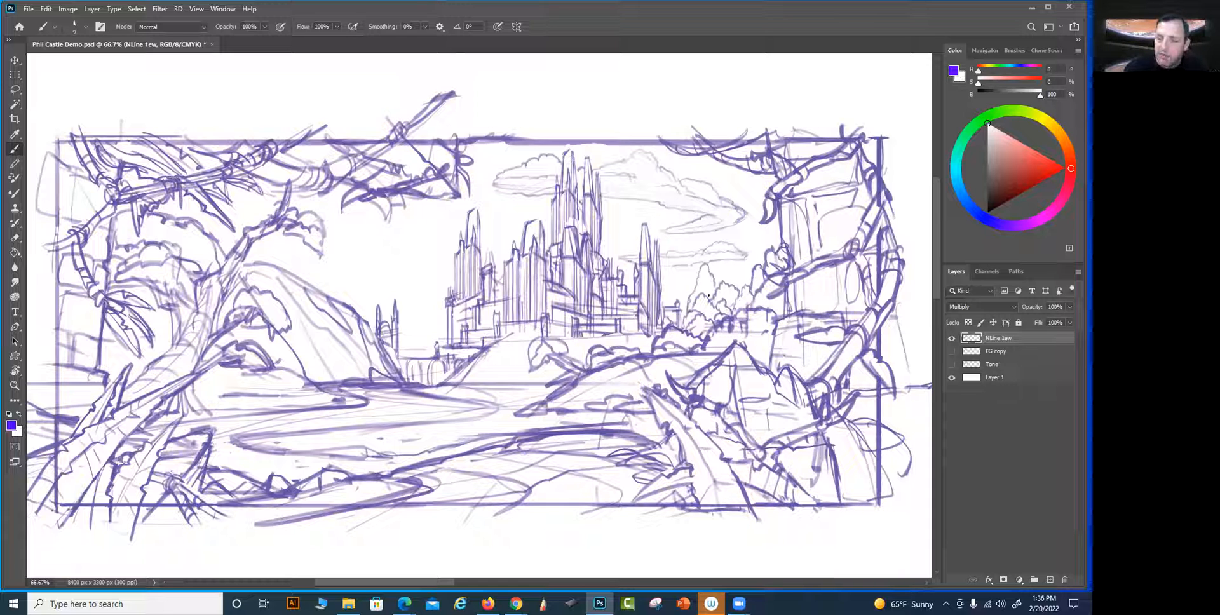
# Undo the last treetop strokes and redraw the grove beside the ruined column with taller, pointed trees
pyautogui.hotkey('ctrl', 'z')
pyautogui.hotkey('ctrl', 'z')
pyautogui.moveTo(699, 280); pyautogui.dragTo(755, 299)
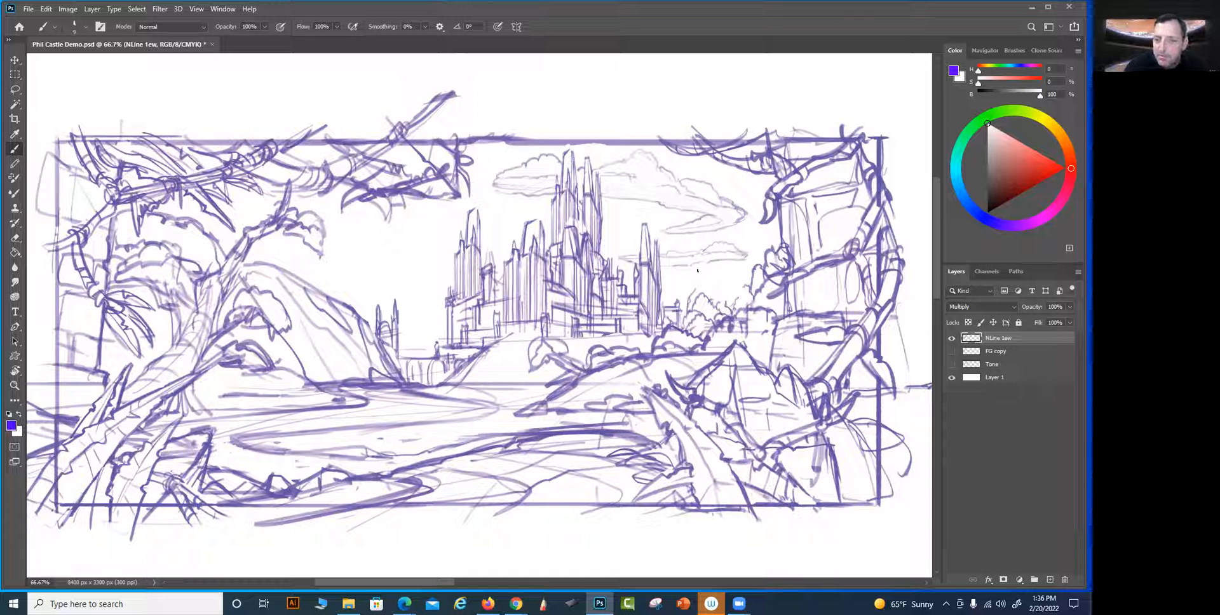
pyautogui.moveTo(699, 261); pyautogui.dragTo(695, 276)
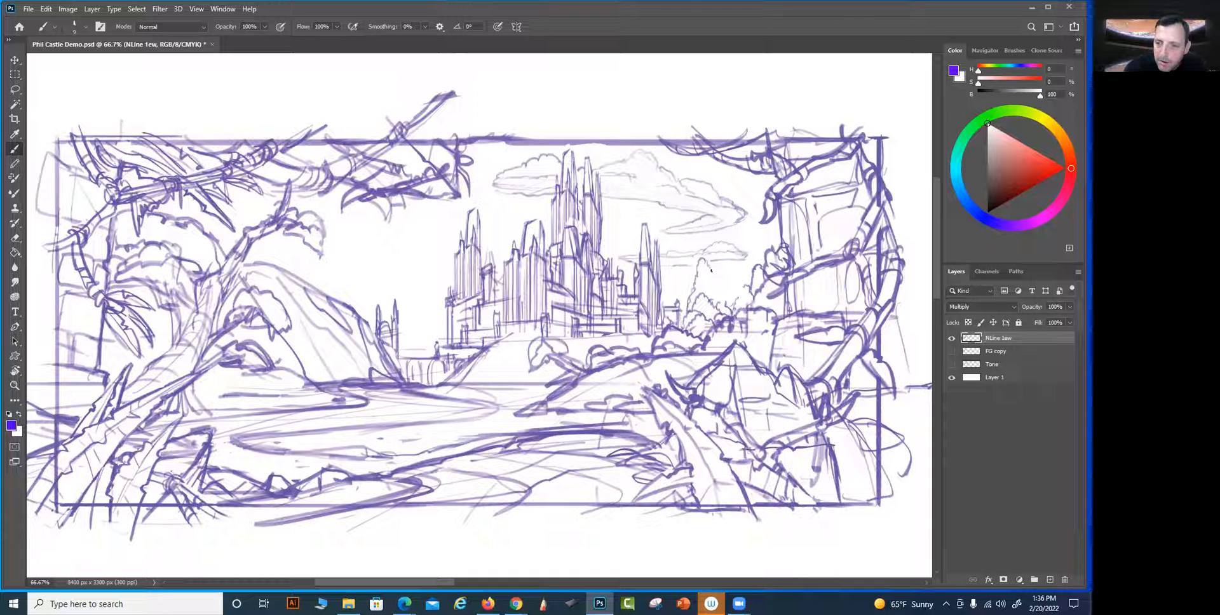
pyautogui.moveTo(718, 277); pyautogui.dragTo(721, 311)
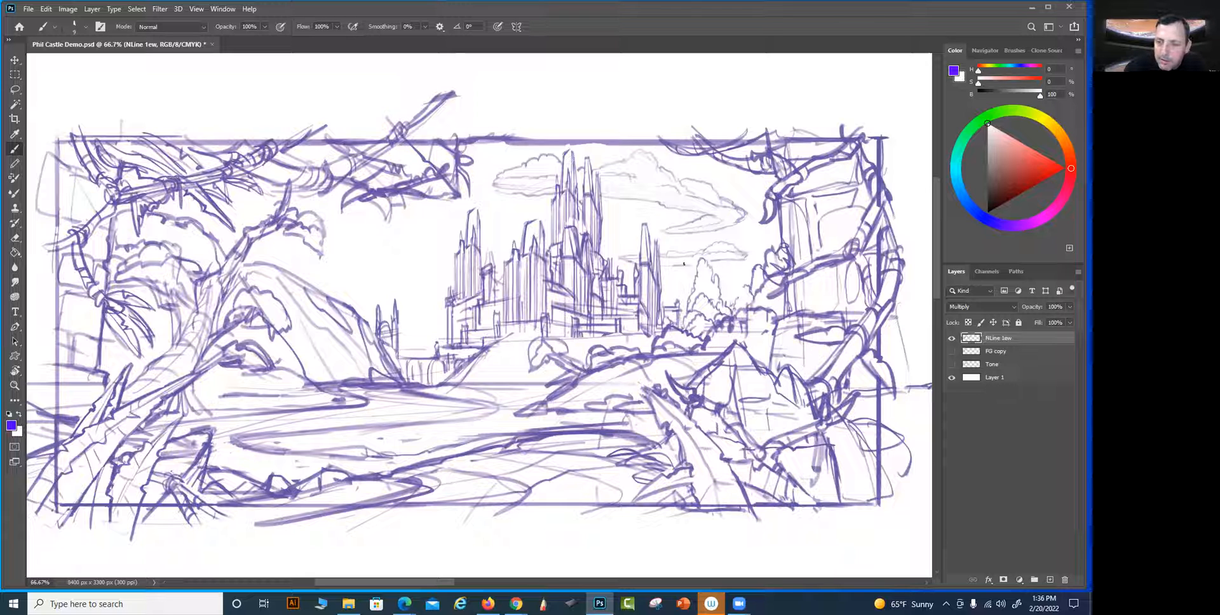
pyautogui.moveTo(734, 300); pyautogui.dragTo(737, 272)
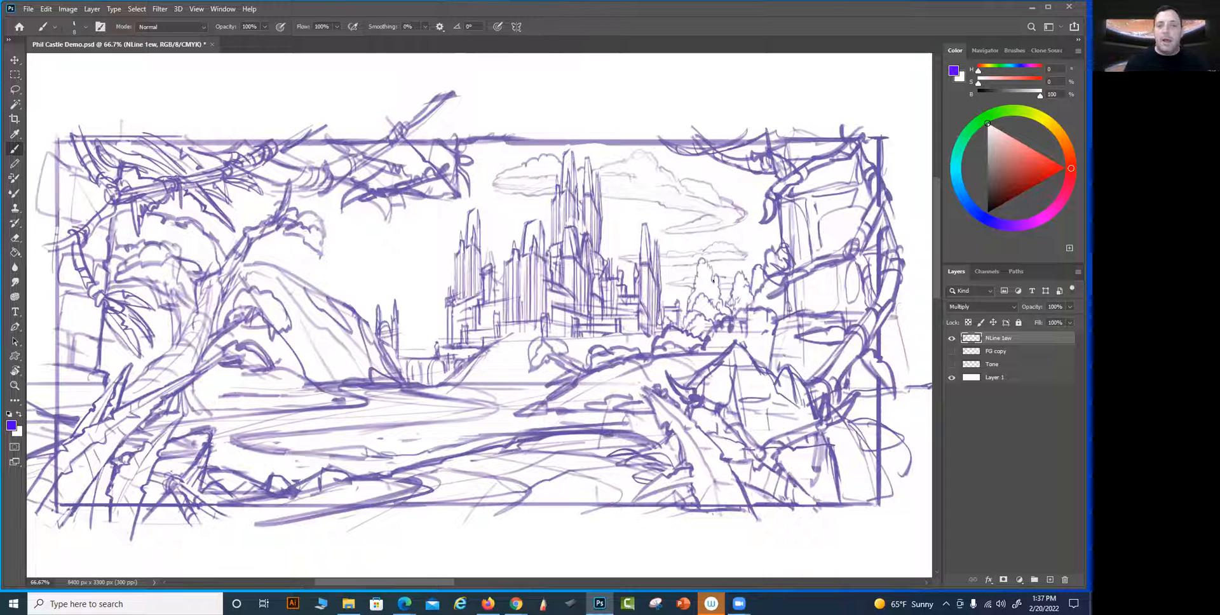
pyautogui.moveTo(498, 188); pyautogui.dragTo(550, 201)
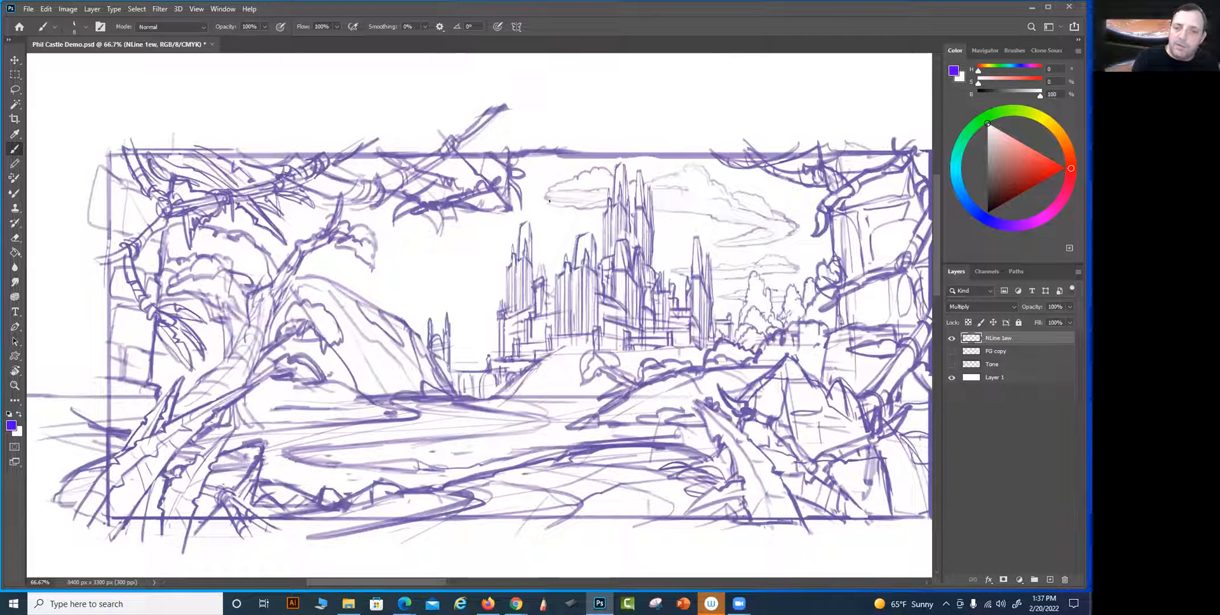
pyautogui.press('c')
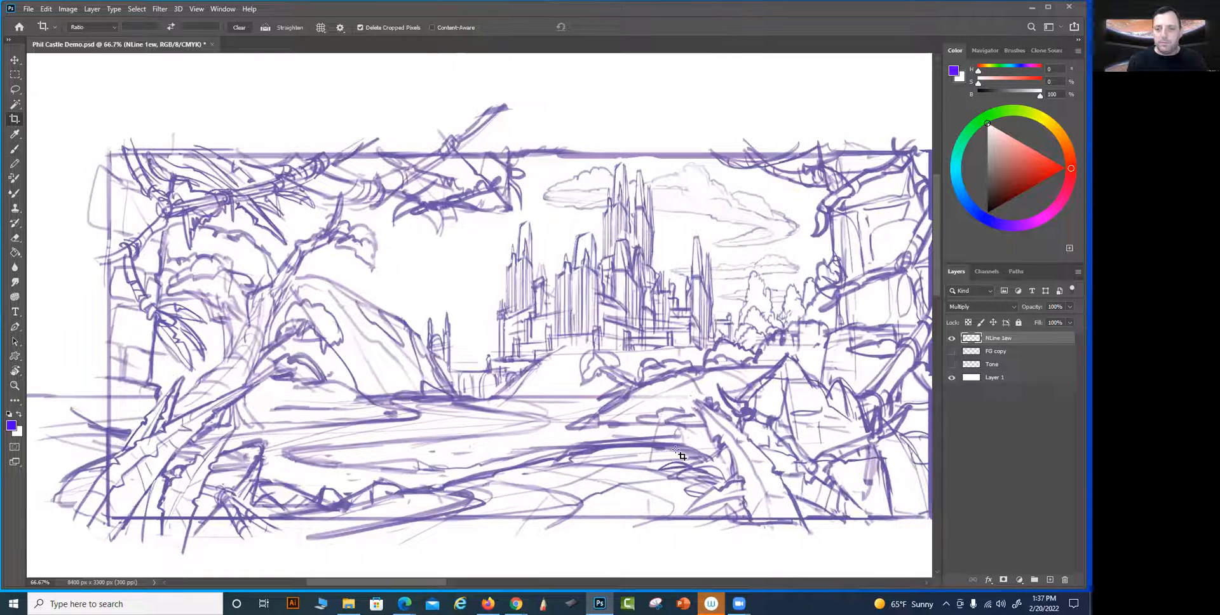
pyautogui.click(643, 448)
pyautogui.moveTo(516, 452); pyautogui.dragTo(578, 458)
pyautogui.moveTo(356, 282); pyautogui.dragTo(356, 282)
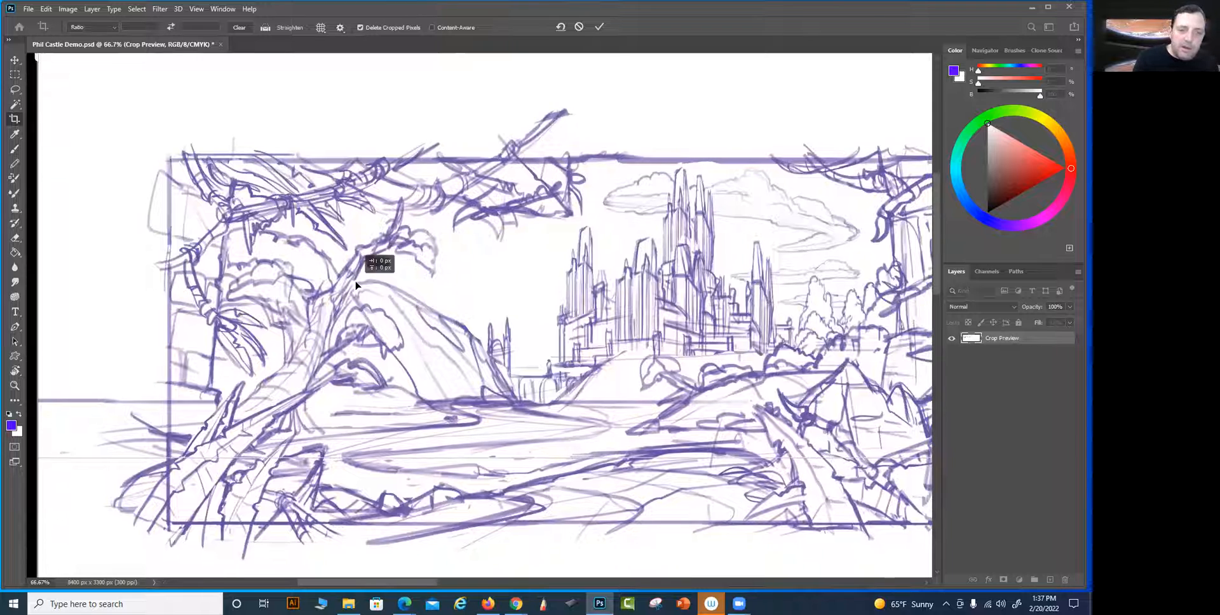
pyautogui.moveTo(687, 397); pyautogui.dragTo(557, 349)
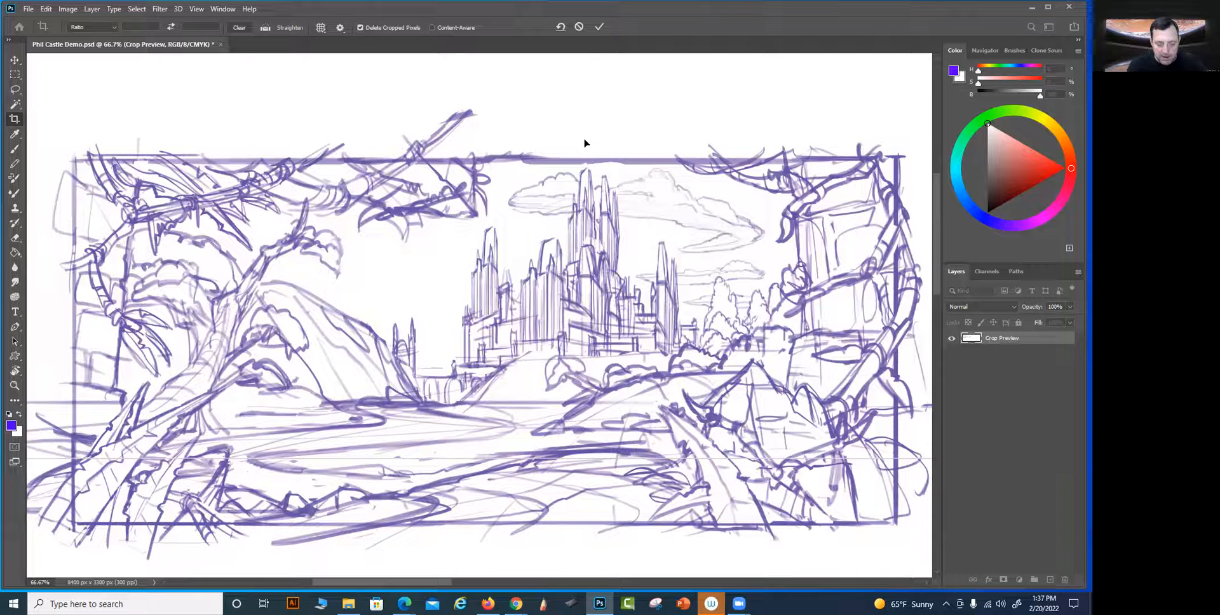
pyautogui.moveTo(581, 133); pyautogui.dragTo(607, 139)
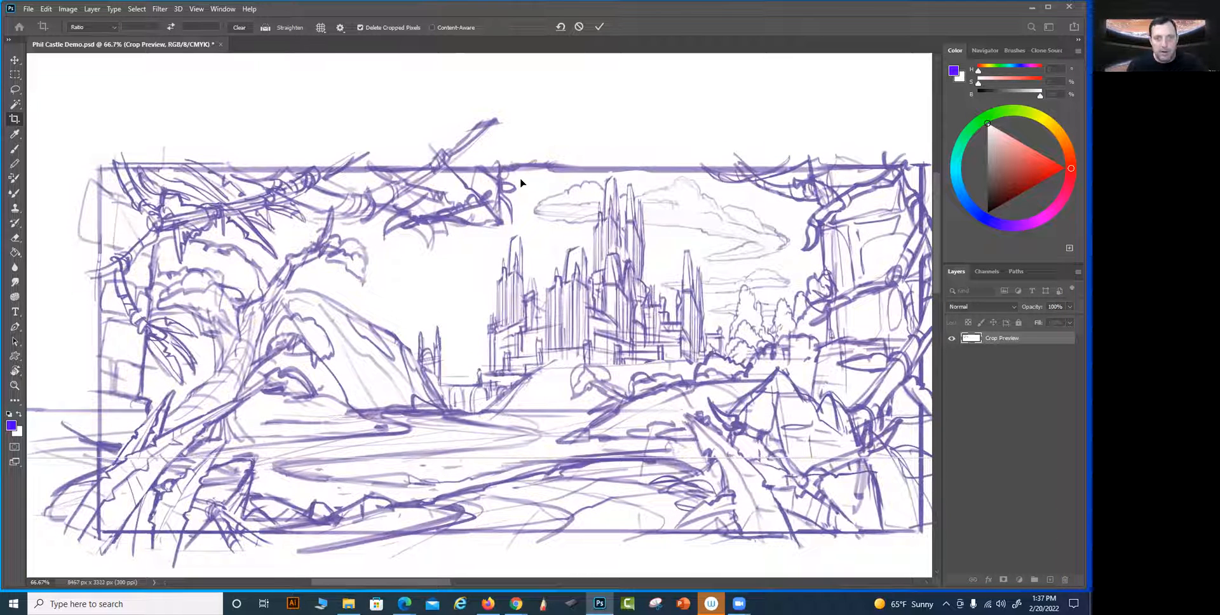
pyautogui.click(14, 134)
pyautogui.click(15, 149)
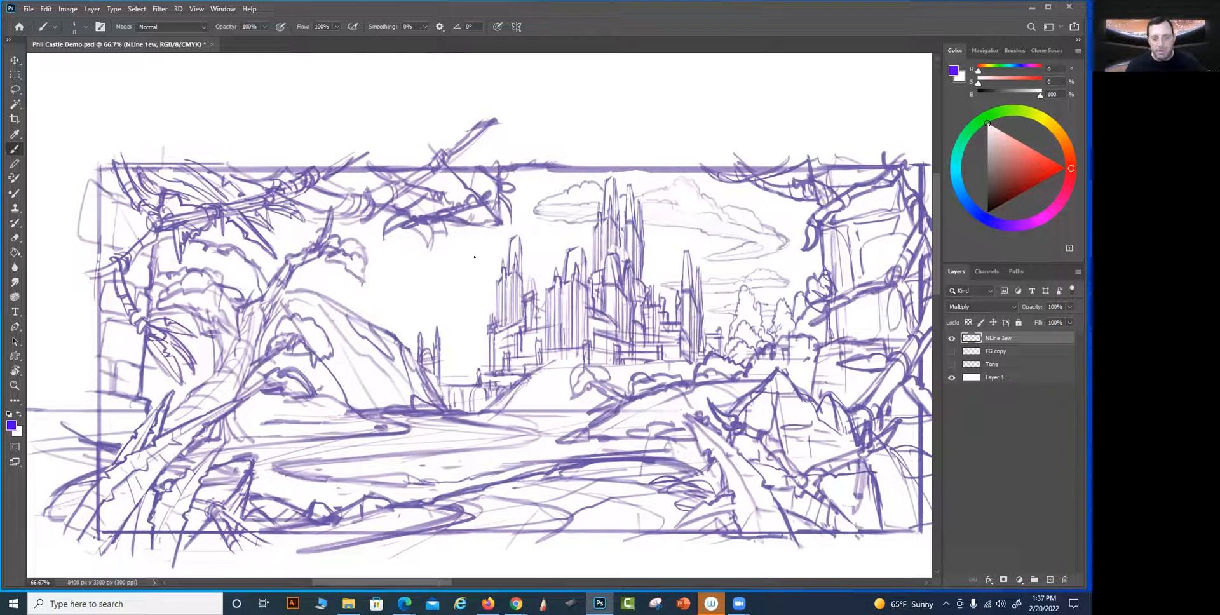
pyautogui.hotkey('ctrl', '-')
pyautogui.hotkey('ctrl', '-')
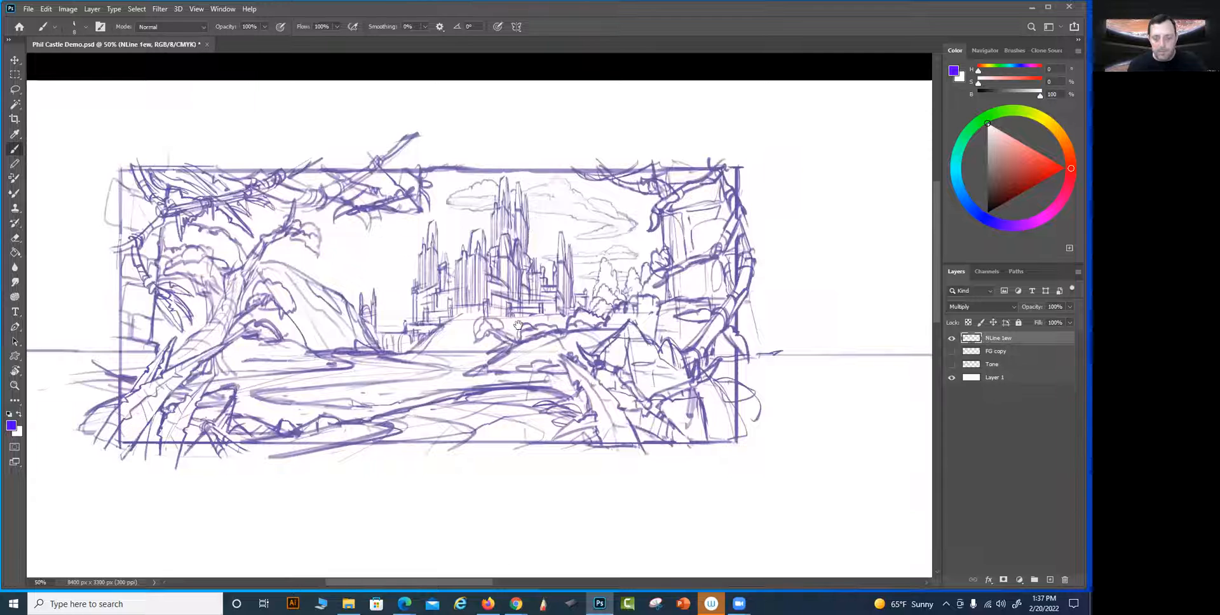
pyautogui.hotkey('ctrl', '+')
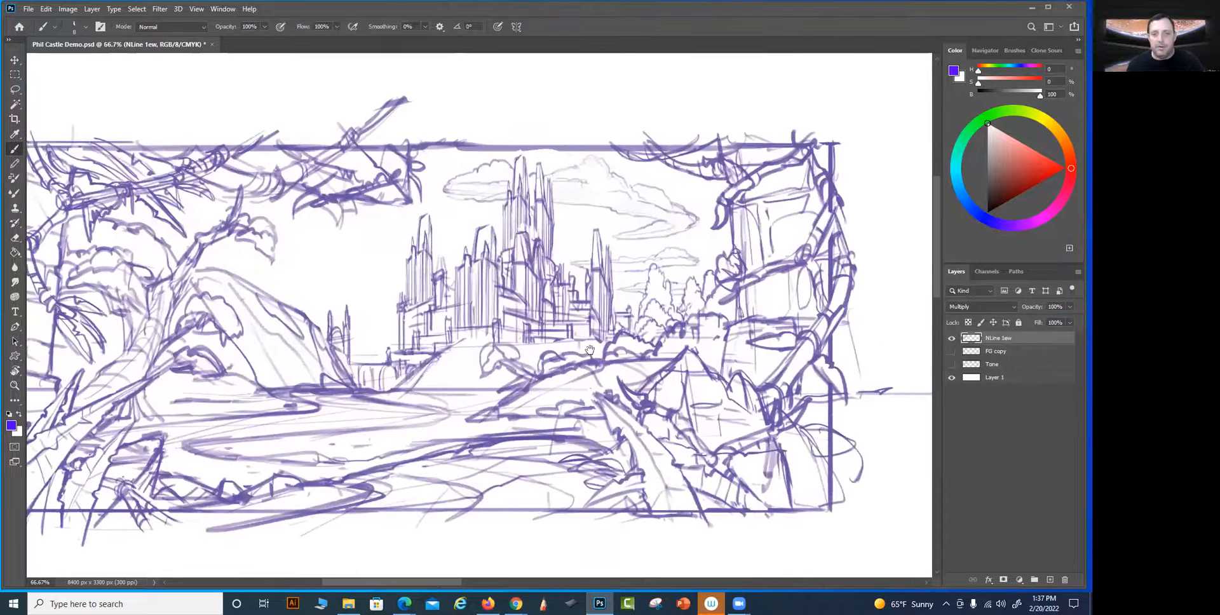
pyautogui.moveTo(557, 338); pyautogui.dragTo(631, 367)
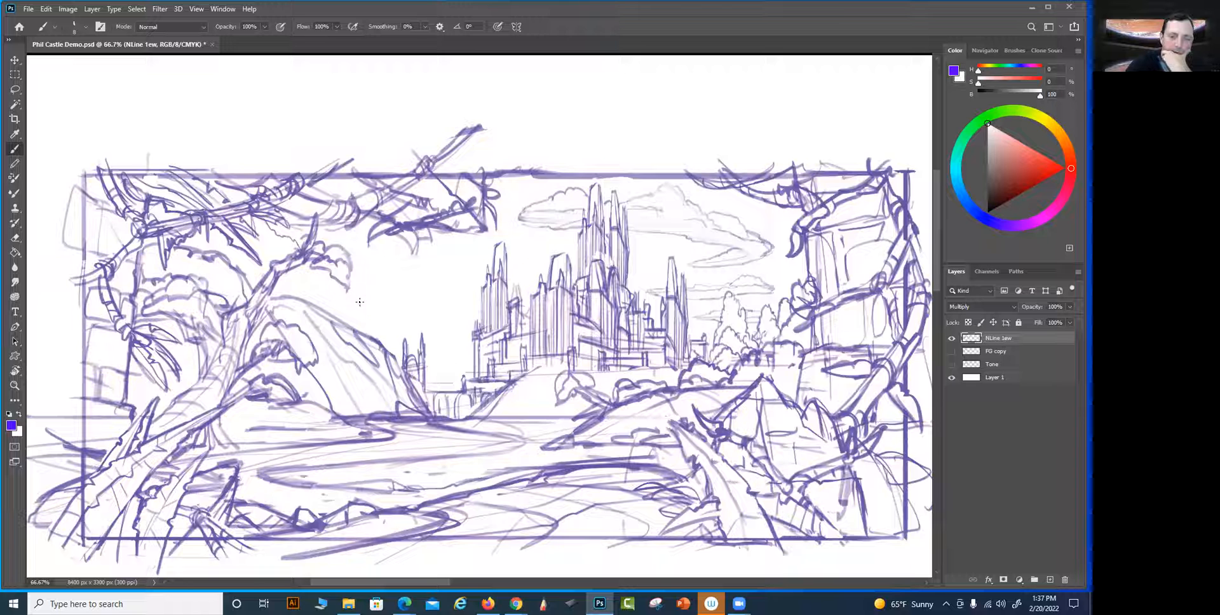
pyautogui.moveTo(330, 278)
pyautogui.mouseDown()
pyautogui.moveTo(359, 304)
pyautogui.moveTo(384, 293)
pyautogui.mouseUp()
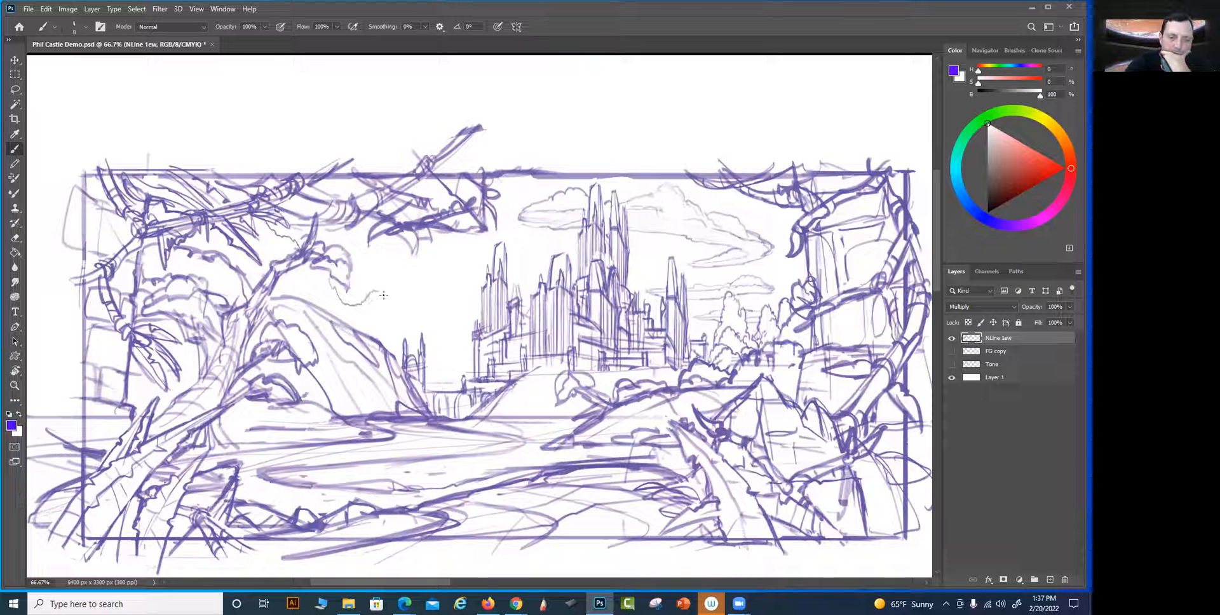
pyautogui.hotkey('ctrl', 'z')
pyautogui.hotkey('ctrl', 'z')
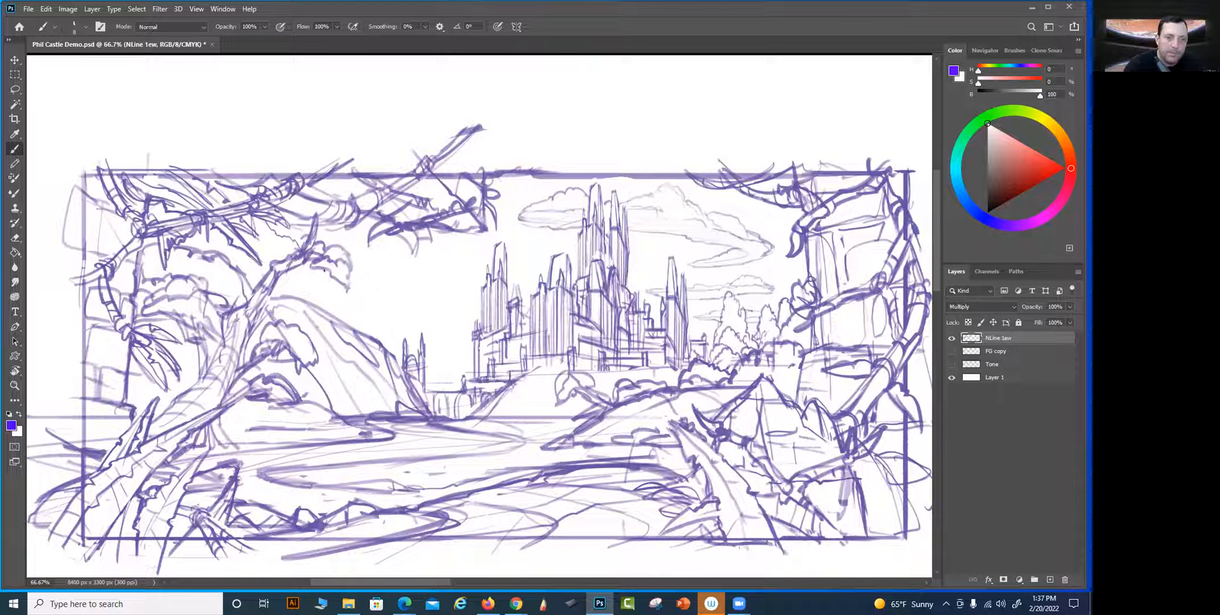
# Draw a distant mountain range behind the left hill, sloping down to the castle, with thin clouds beside the castle's left towers
pyautogui.moveTo(331, 279)
pyautogui.mouseDown()
pyautogui.moveTo(347, 303)
pyautogui.moveTo(389, 302)
pyautogui.moveTo(358, 306)
pyautogui.moveTo(398, 295)
pyautogui.mouseUp()
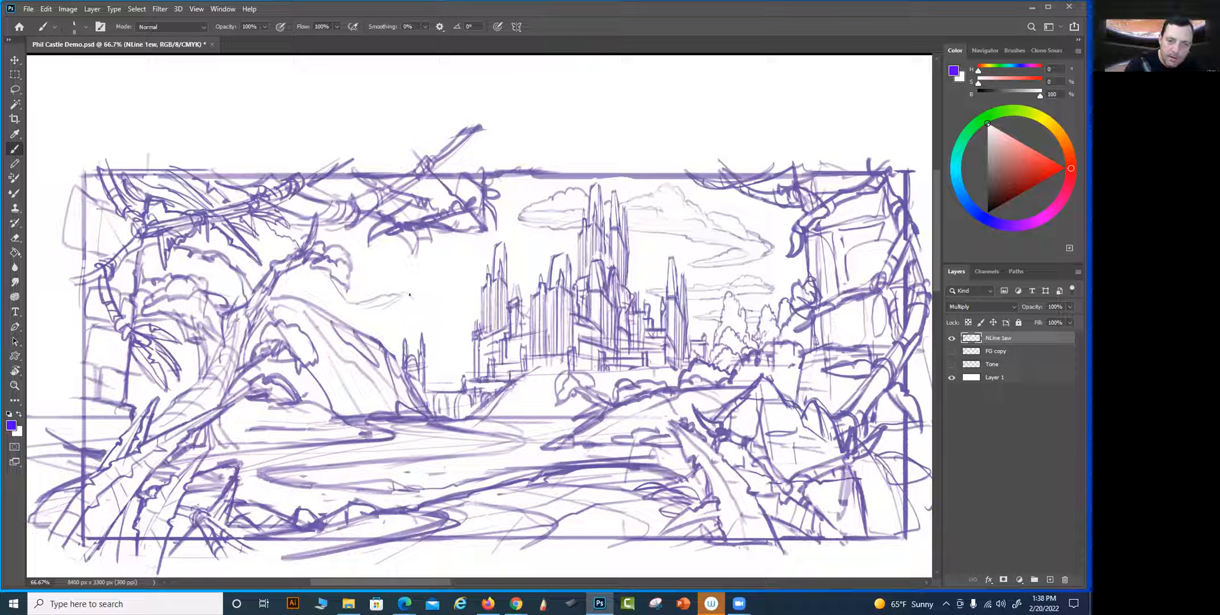
pyautogui.moveTo(440, 343); pyautogui.dragTo(478, 374)
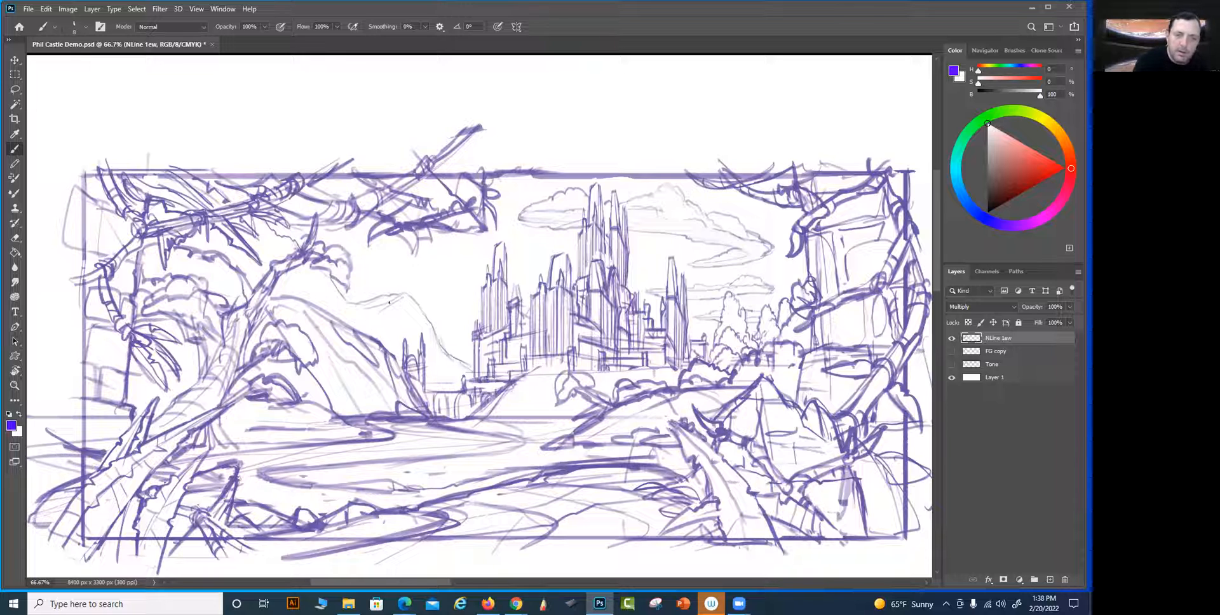
pyautogui.moveTo(355, 316)
pyautogui.mouseDown()
pyautogui.moveTo(383, 311)
pyautogui.moveTo(368, 314)
pyautogui.mouseUp()
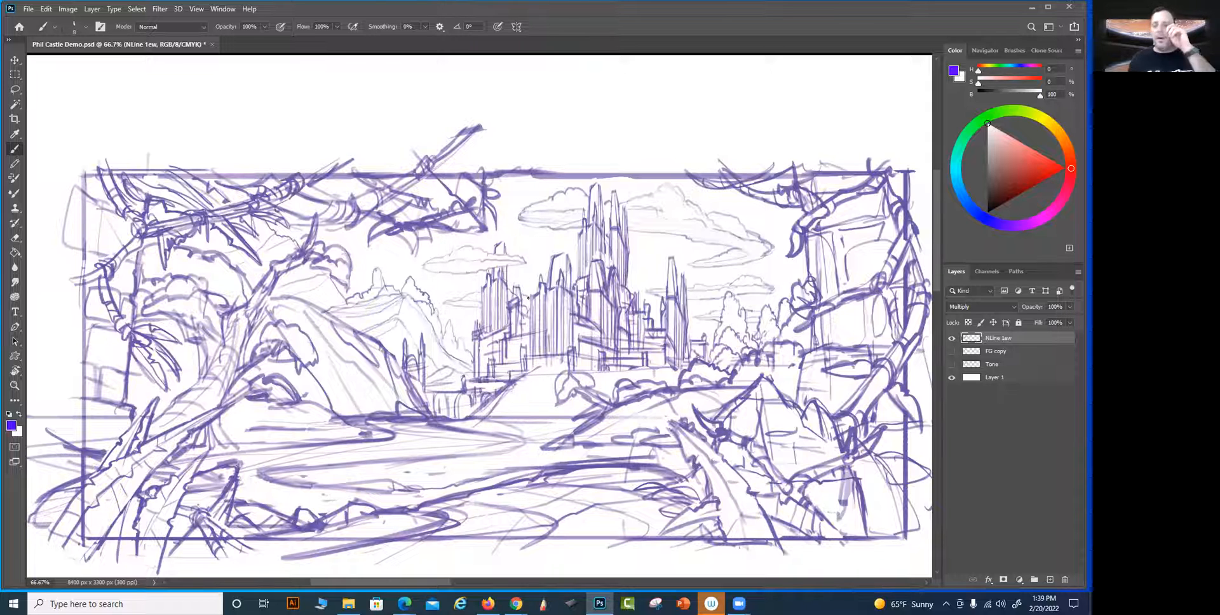
# Show the FG copy and Tone layers beneath the linework
pyautogui.moveTo(496, 240); pyautogui.dragTo(486, 210)
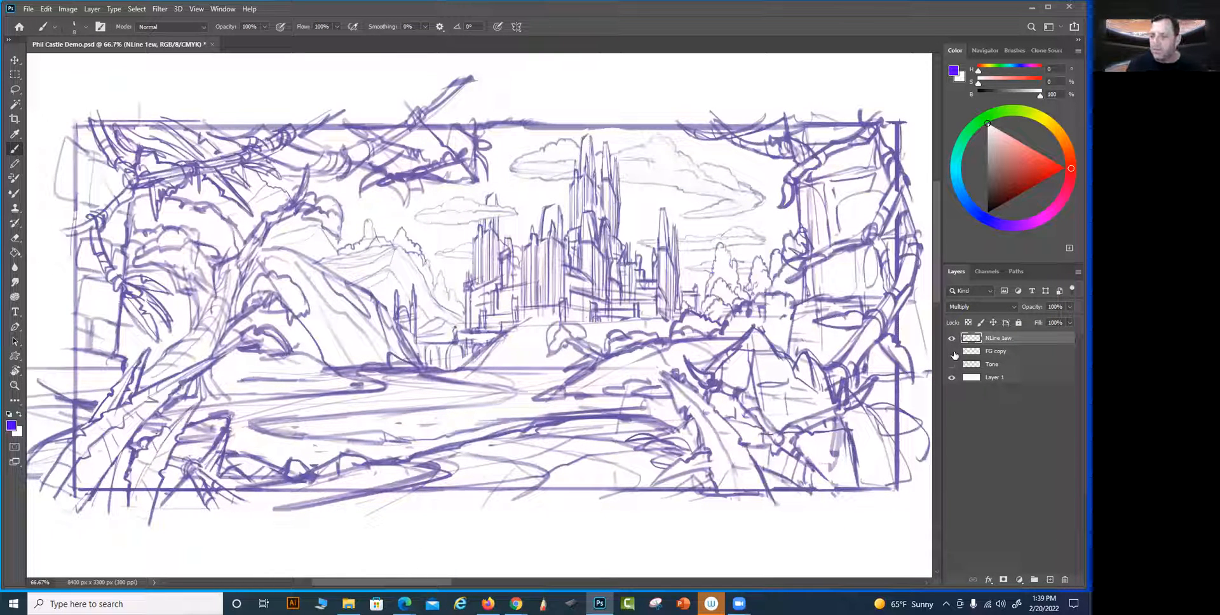
pyautogui.click(951, 351)
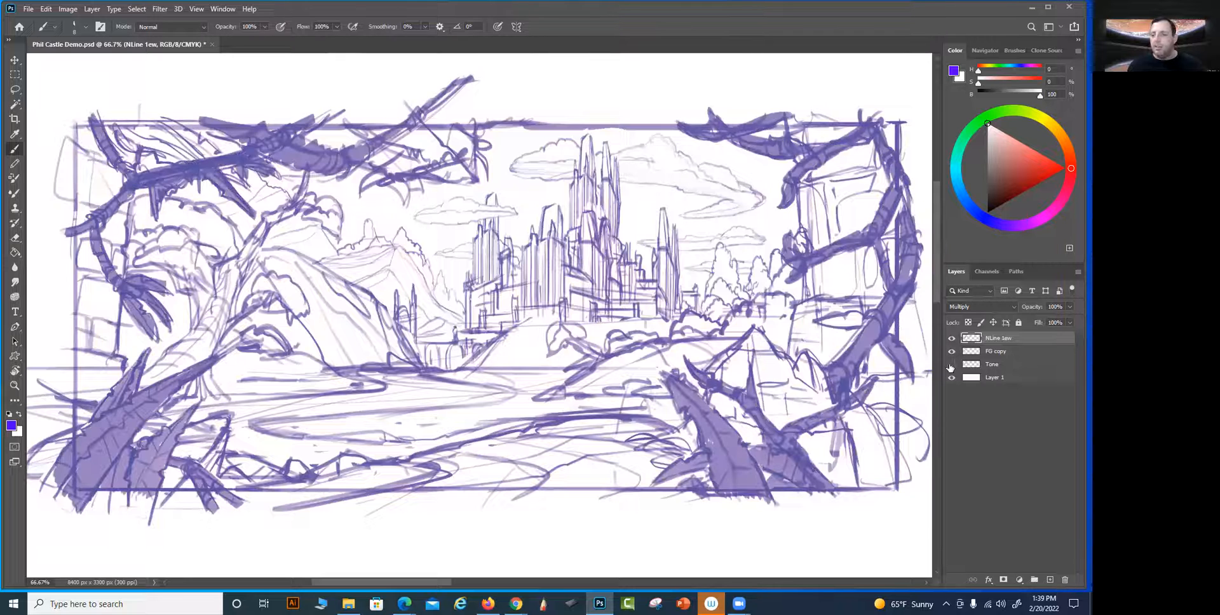
pyautogui.click(951, 365)
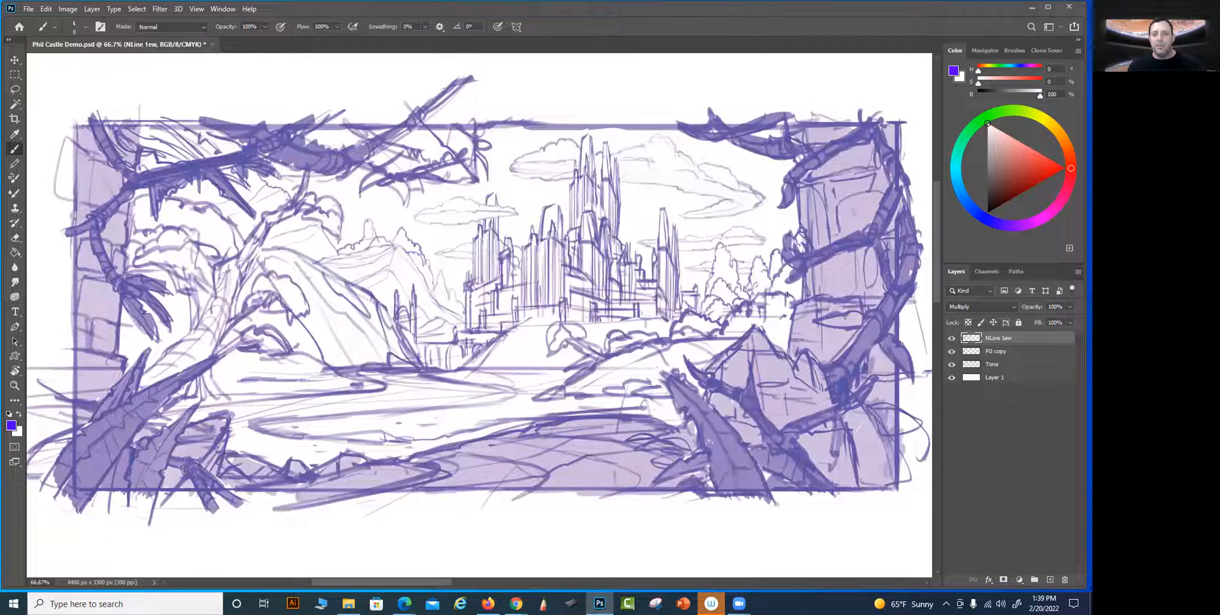
pyautogui.moveTo(806, 262); pyautogui.dragTo(797, 248)
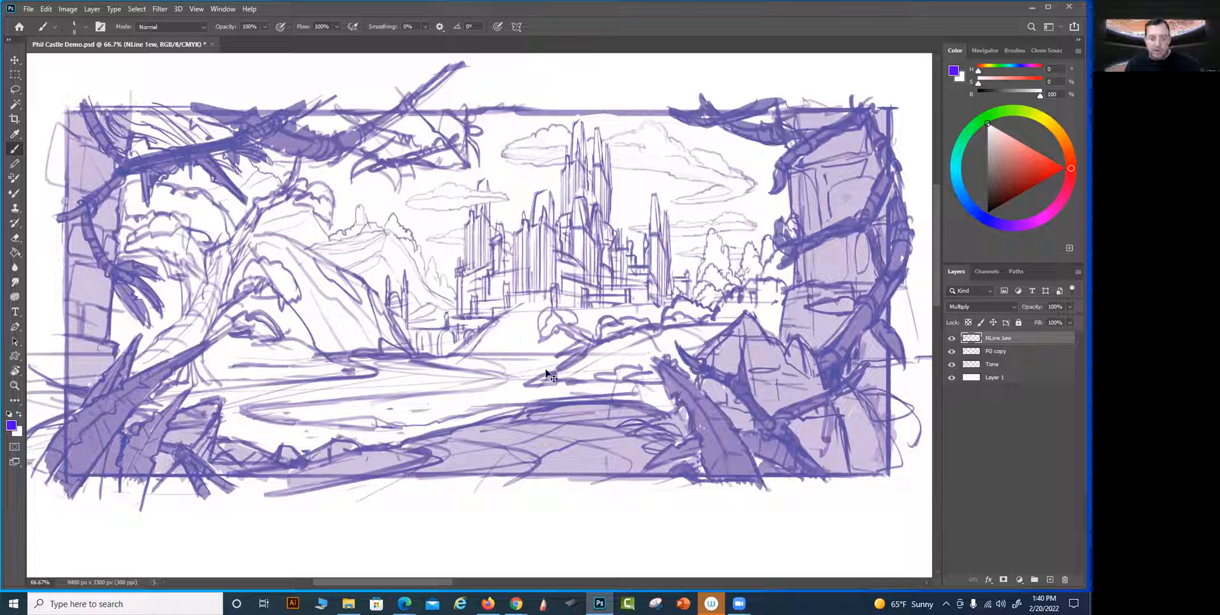
pyautogui.hotkey('ctrl', '-')
pyautogui.moveTo(446, 358); pyautogui.dragTo(448, 347)
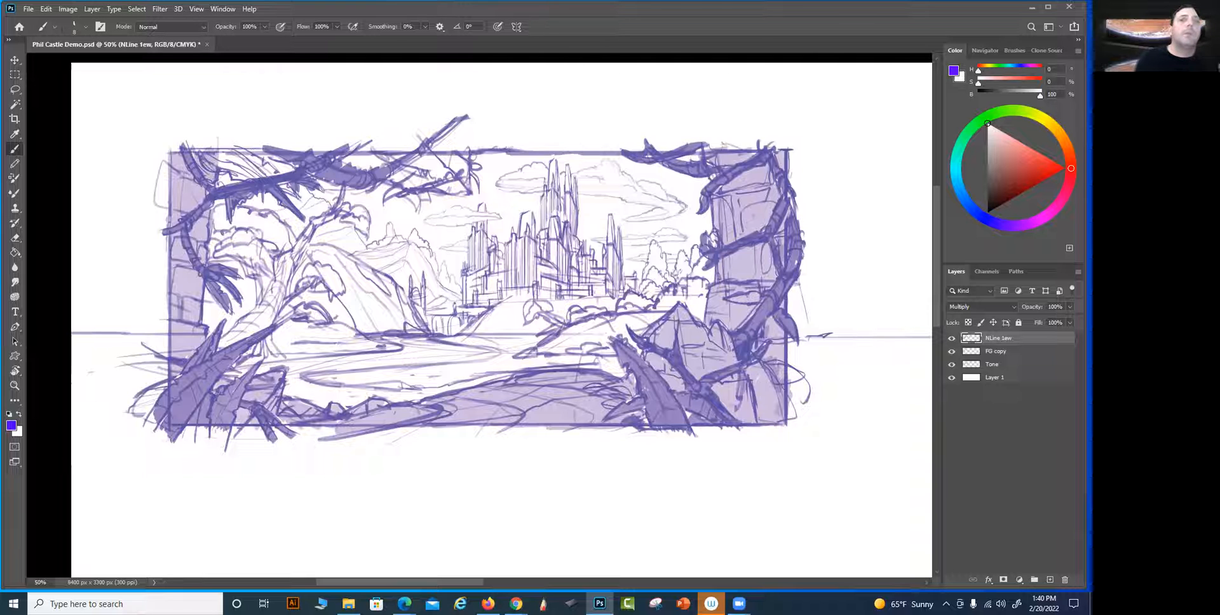
pyautogui.hotkey('ctrl', 'r')
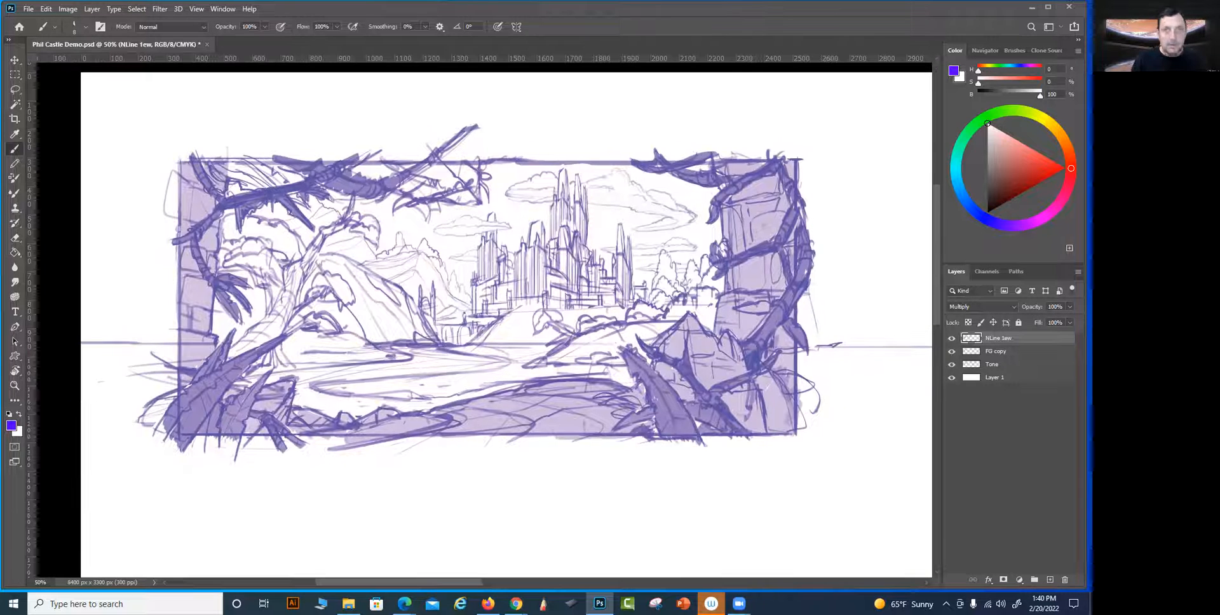
pyautogui.hotkey('ctrl', 'r')
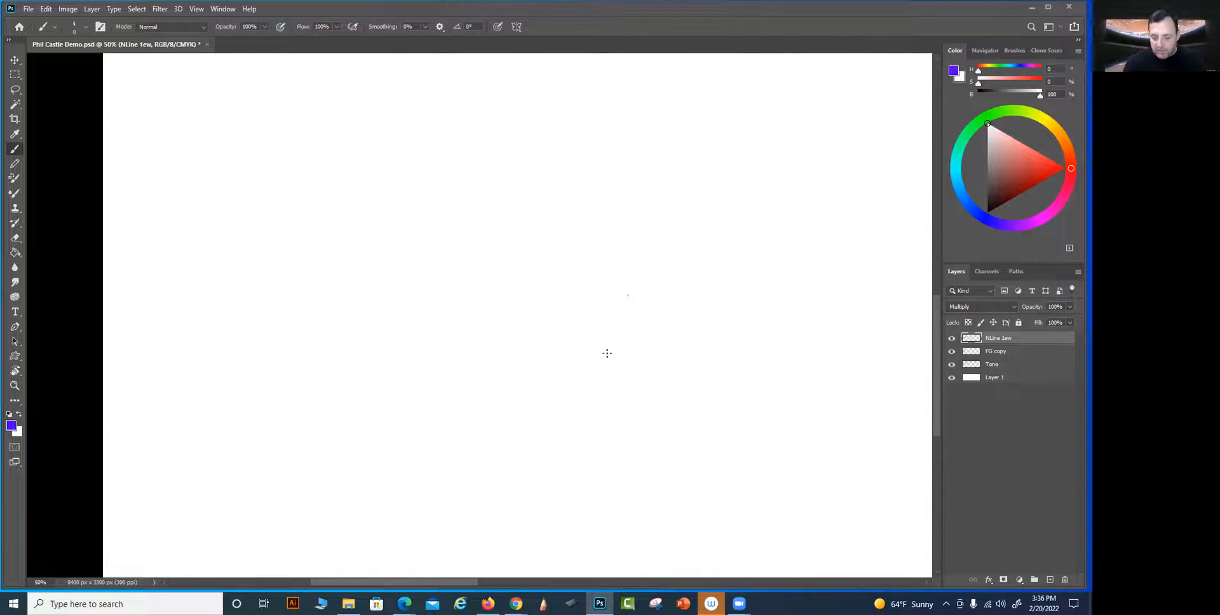
# Draw a tall upright rectangular frame of straight lines on the blank canvas below the castle thumbnail
pyautogui.moveTo(468, 297); pyautogui.dragTo(506, 314)
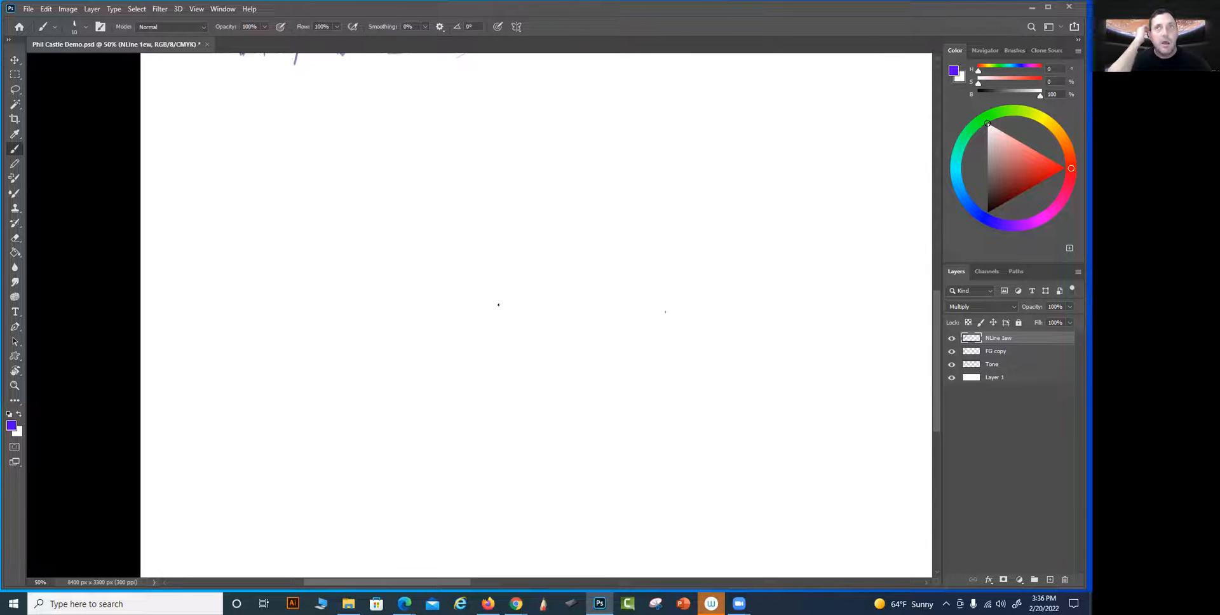
pyautogui.moveTo(270, 127)
pyautogui.mouseDown()
pyautogui.moveTo(263, 101)
pyautogui.moveTo(228, 274)
pyautogui.moveTo(228, 413)
pyautogui.mouseUp()
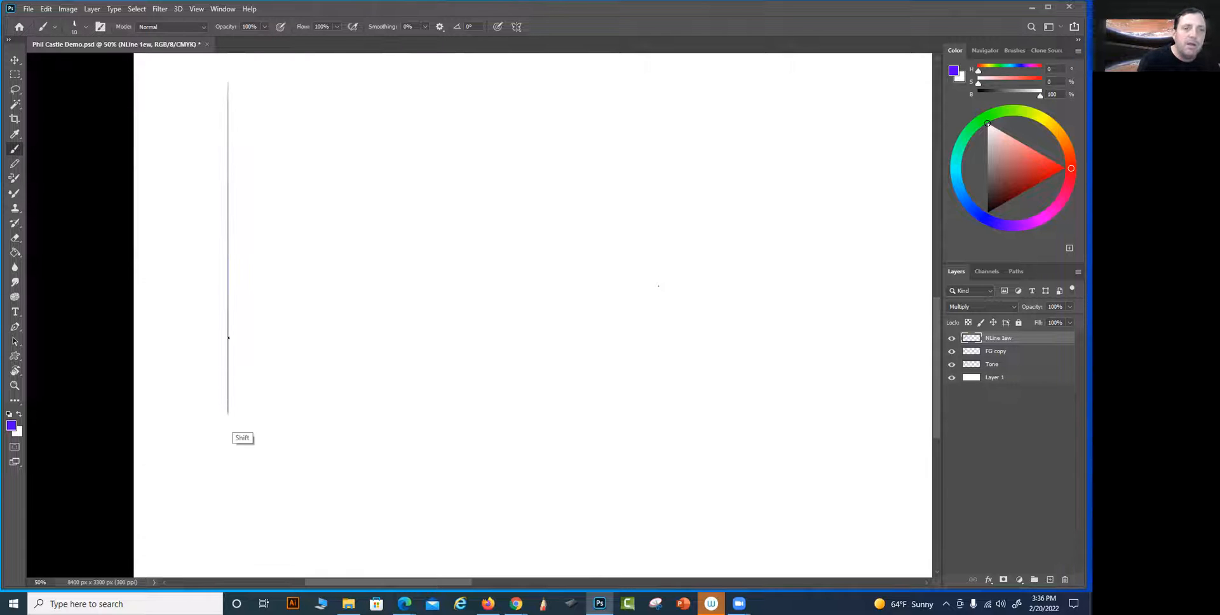
pyautogui.keyDown('shift'); pyautogui.click(228, 478); pyautogui.keyUp('shift')
pyautogui.moveTo(229, 77)
pyautogui.mouseDown()
pyautogui.moveTo(545, 114)
pyautogui.moveTo(553, 130)
pyautogui.mouseUp()
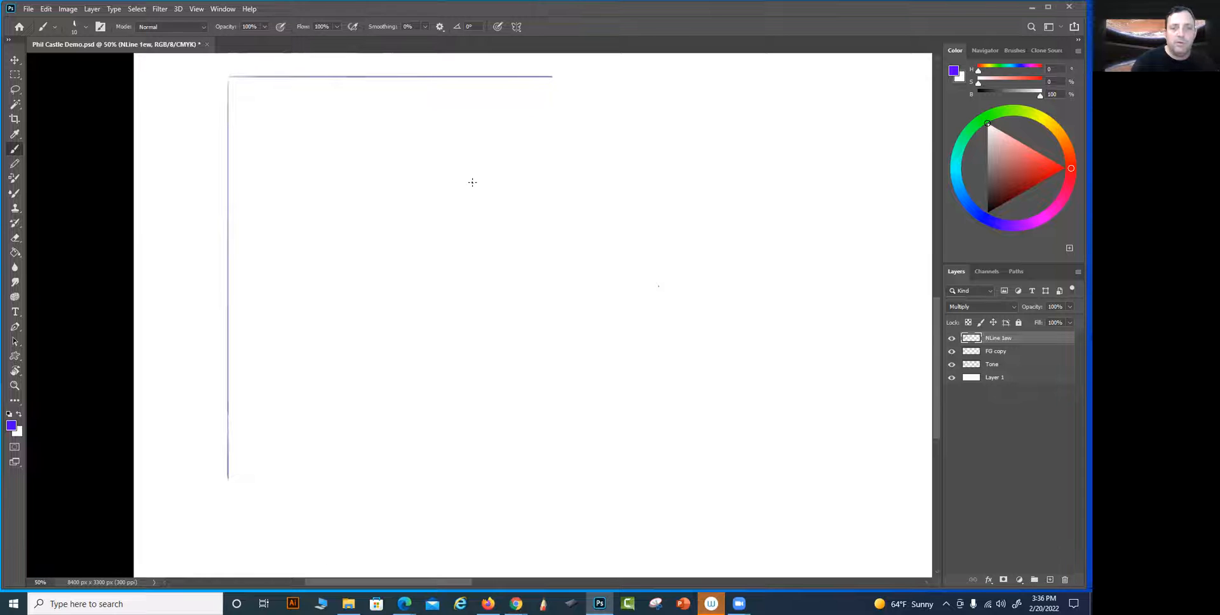
pyautogui.moveTo(232, 517)
pyautogui.mouseDown()
pyautogui.moveTo(229, 533)
pyautogui.moveTo(543, 531)
pyautogui.moveTo(507, 77)
pyautogui.mouseUp()
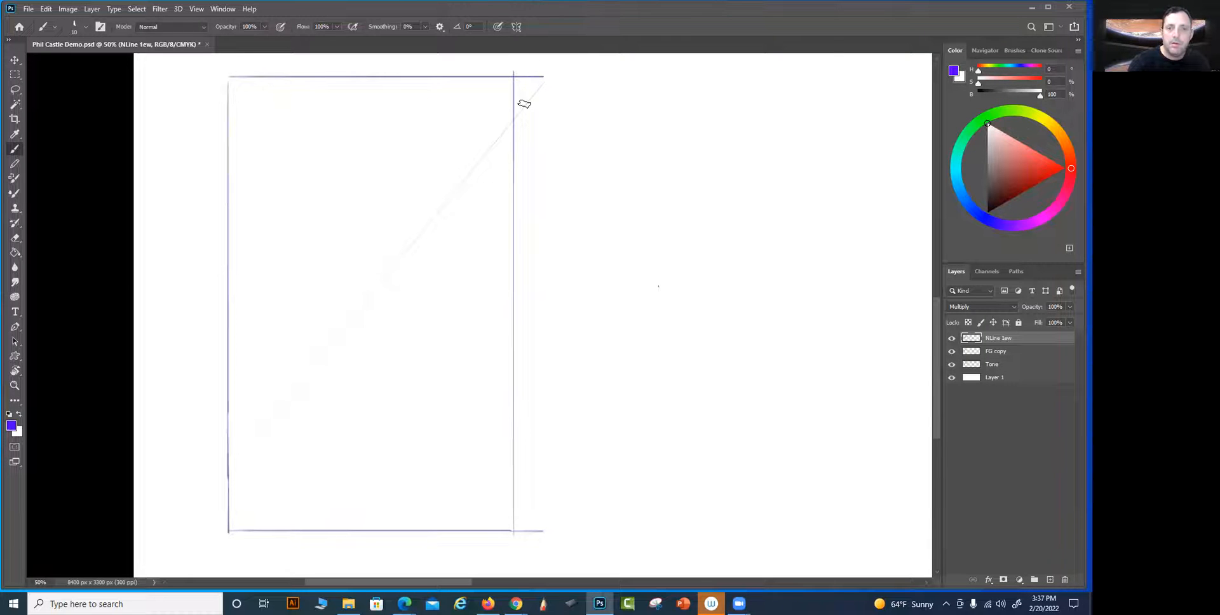
# Erase the overshooting end of the new frame's upper edge and the stray diagonal line across it
pyautogui.moveTo(538, 75)
pyautogui.mouseDown()
pyautogui.moveTo(523, 82)
pyautogui.moveTo(528, 105)
pyautogui.mouseUp()
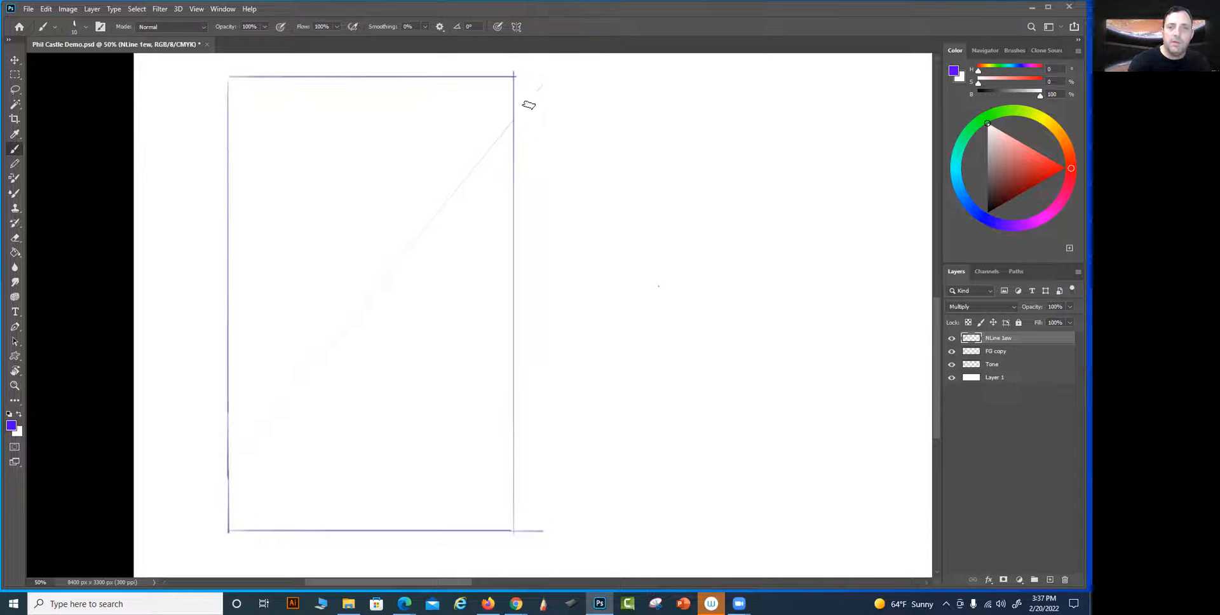
pyautogui.moveTo(450, 181); pyautogui.dragTo(246, 469)
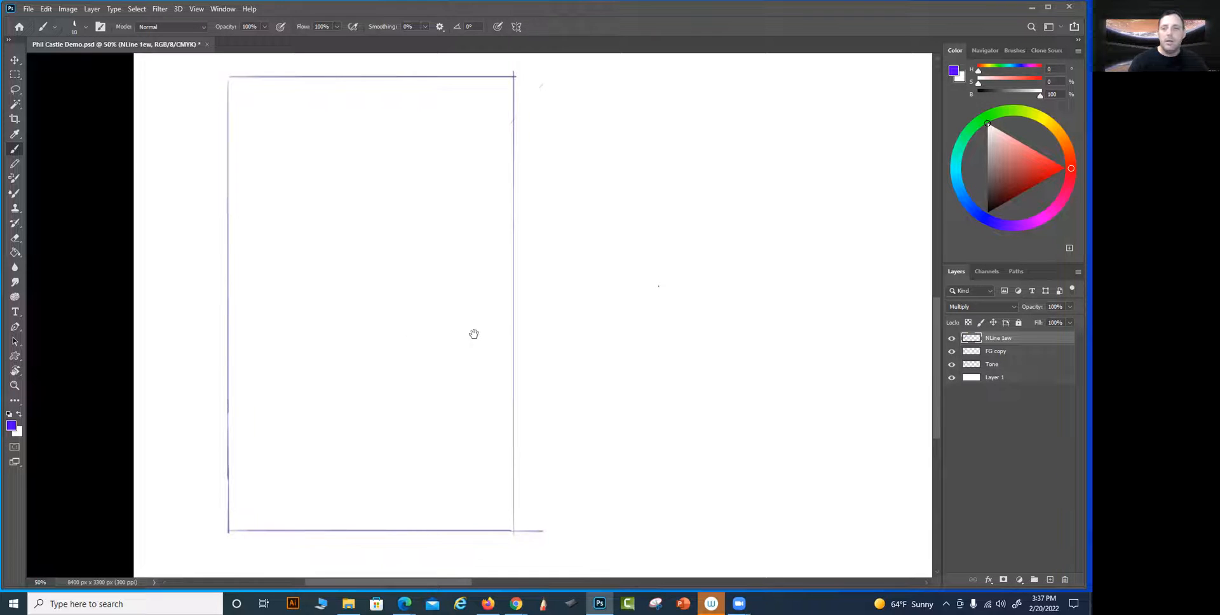
pyautogui.moveTo(471, 335); pyautogui.dragTo(529, 310)
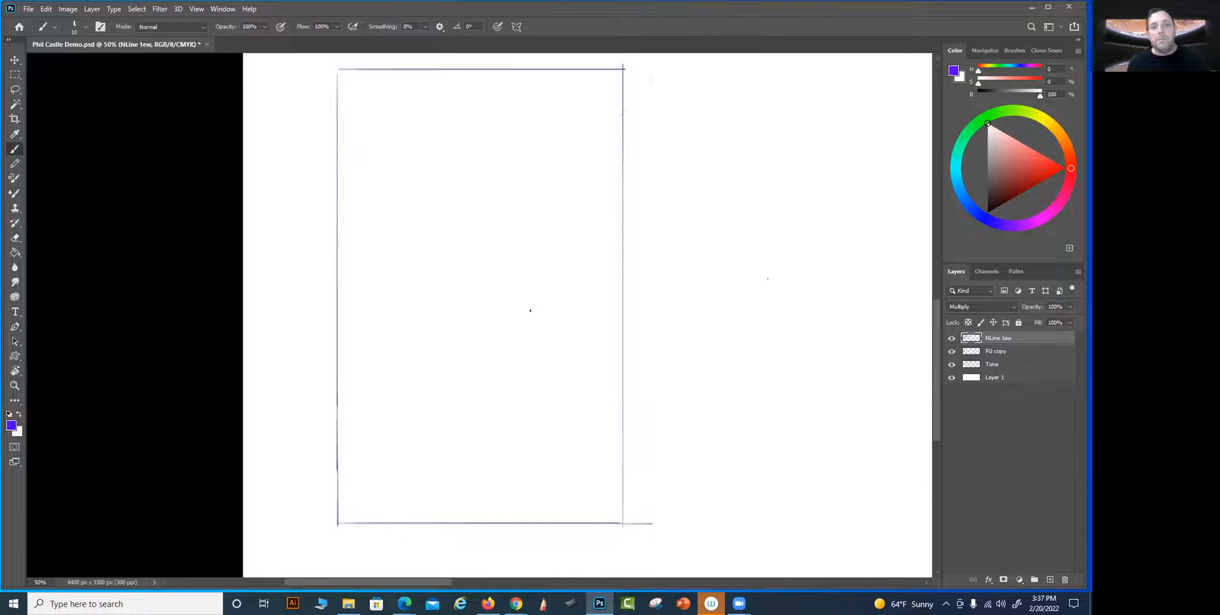
pyautogui.moveTo(589, 375)
pyautogui.mouseDown()
pyautogui.moveTo(612, 367)
pyautogui.moveTo(602, 367)
pyautogui.mouseUp()
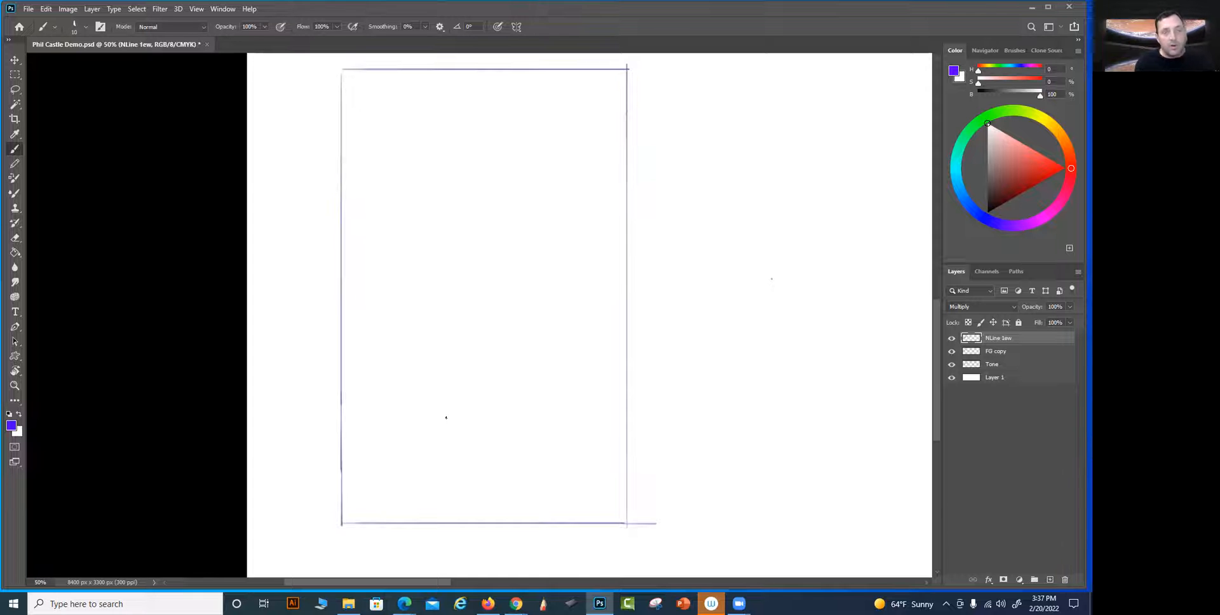
pyautogui.moveTo(321, 436); pyautogui.dragTo(667, 437)
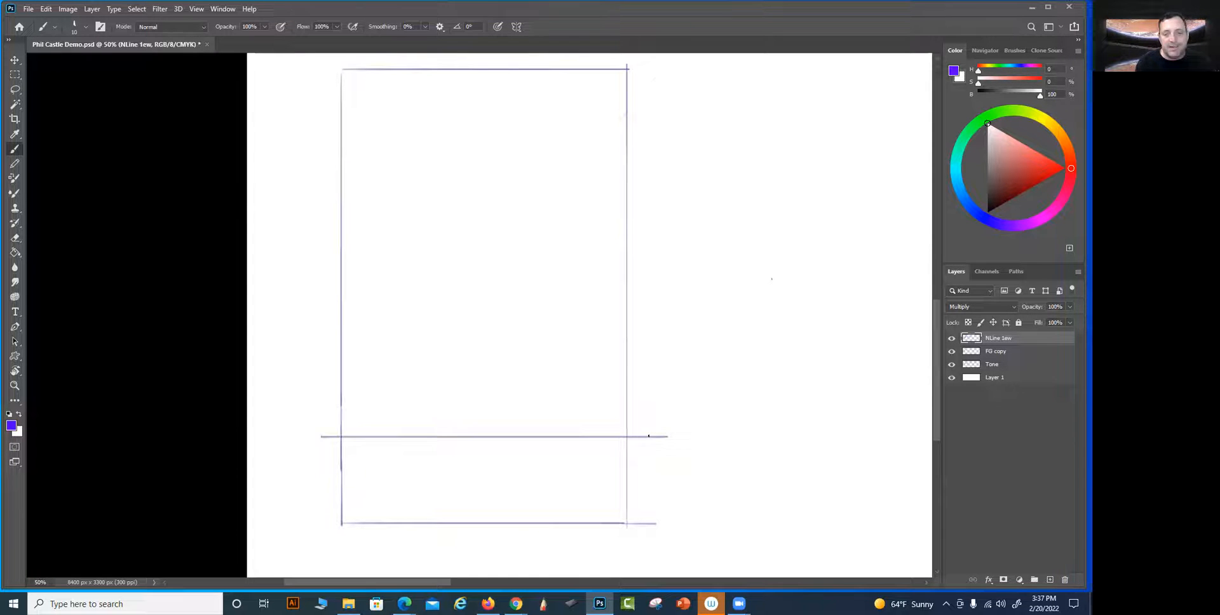
pyautogui.hotkey('ctrl', 'z')
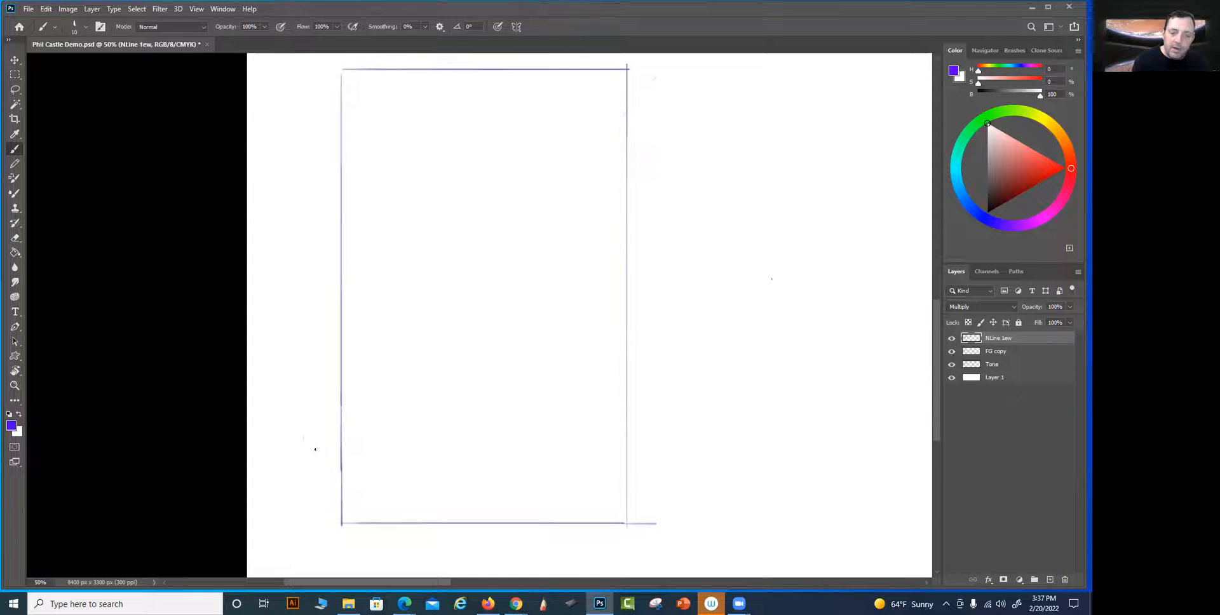
pyautogui.moveTo(363, 434); pyautogui.dragTo(717, 434)
pyautogui.moveTo(555, 432)
pyautogui.mouseDown()
pyautogui.moveTo(546, 69)
pyautogui.moveTo(556, 96)
pyautogui.mouseUp()
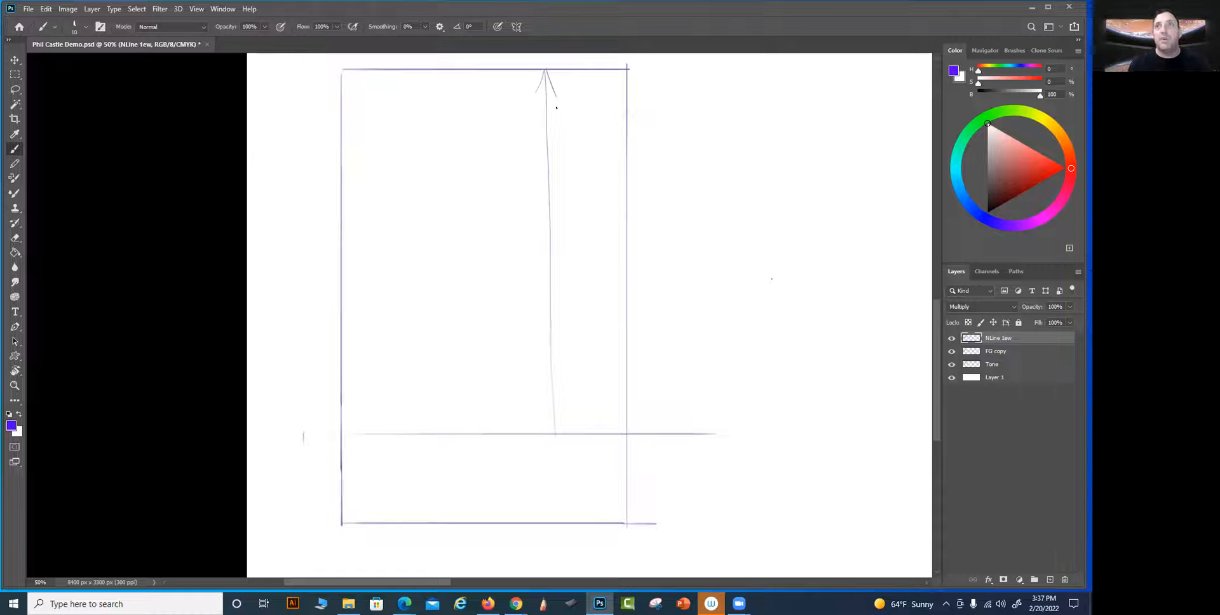
pyautogui.hotkey('ctrl', 'z')
pyautogui.hotkey('ctrl', 'z')
pyautogui.hotkey('ctrl', 'z')
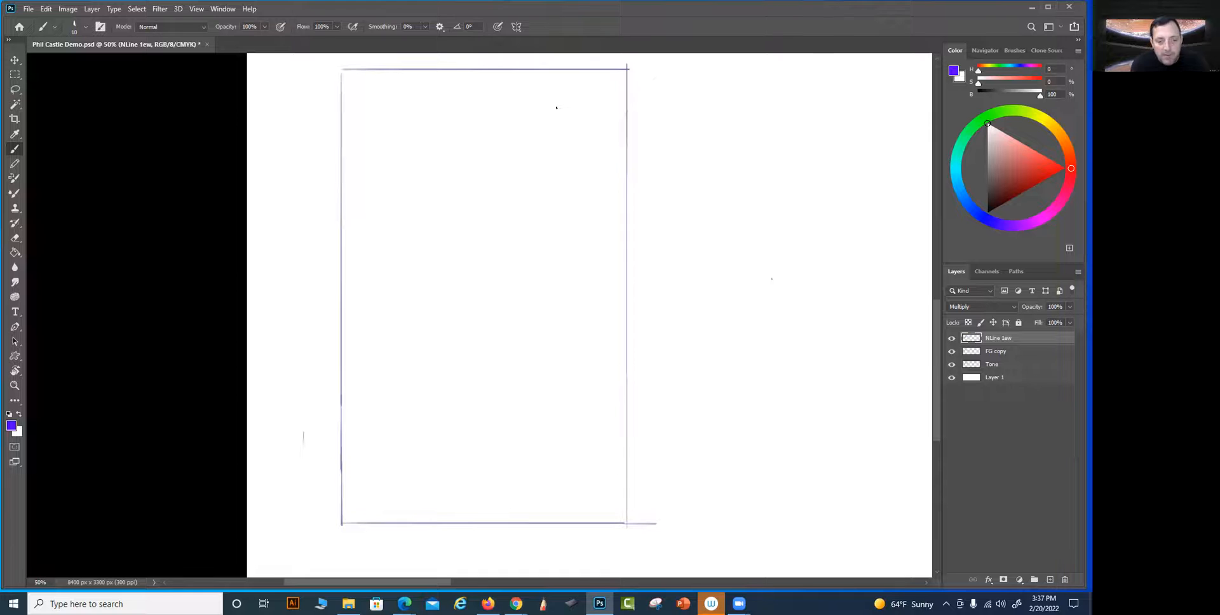
# Sketch an uneven foreground ground line across the frame's lower part, with a slender upright shape rising along its left edge
pyautogui.moveTo(659, 212)
pyautogui.mouseDown()
pyautogui.moveTo(617, 499)
pyautogui.moveTo(579, 478)
pyautogui.mouseUp()
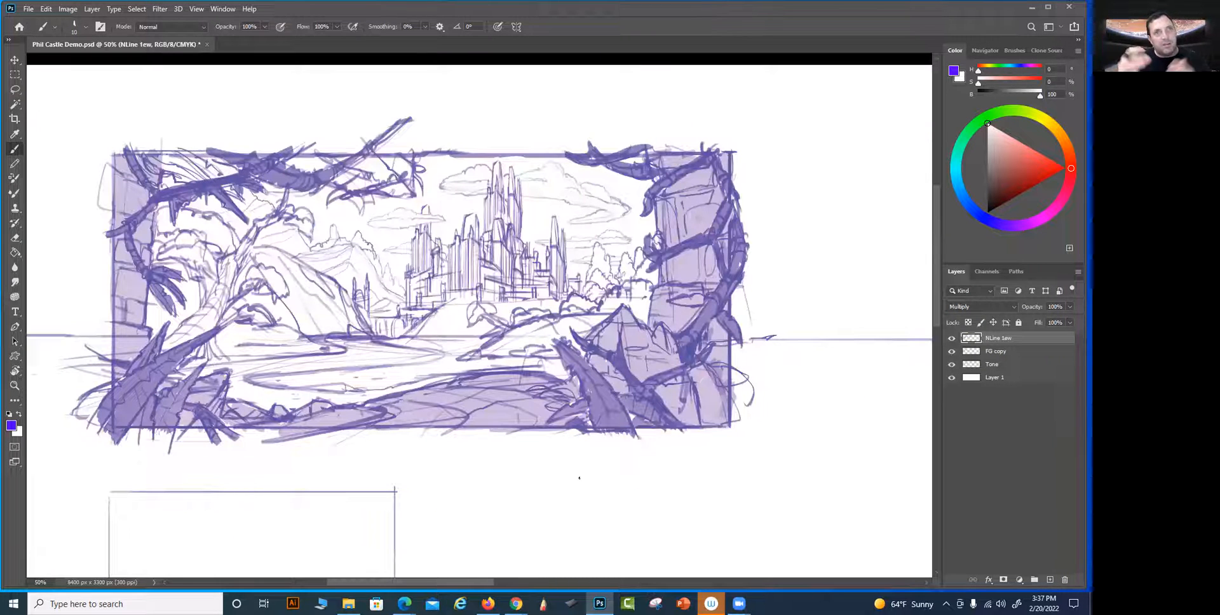
pyautogui.moveTo(637, 397); pyautogui.dragTo(658, 381)
pyautogui.moveTo(502, 560)
pyautogui.mouseDown()
pyautogui.moveTo(661, 373)
pyautogui.moveTo(662, 324)
pyautogui.moveTo(684, 415)
pyautogui.moveTo(705, 421)
pyautogui.mouseUp()
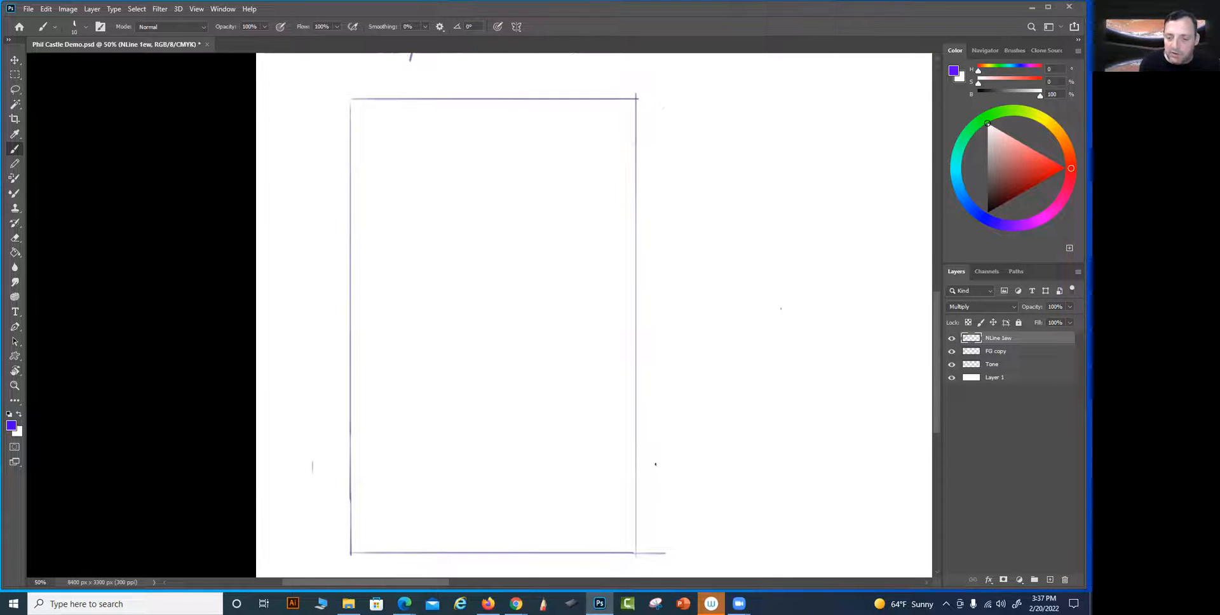
pyautogui.moveTo(650, 454)
pyautogui.mouseDown()
pyautogui.moveTo(564, 497)
pyautogui.moveTo(489, 512)
pyautogui.moveTo(311, 515)
pyautogui.mouseUp()
pyautogui.moveTo(311, 474); pyautogui.dragTo(385, 525)
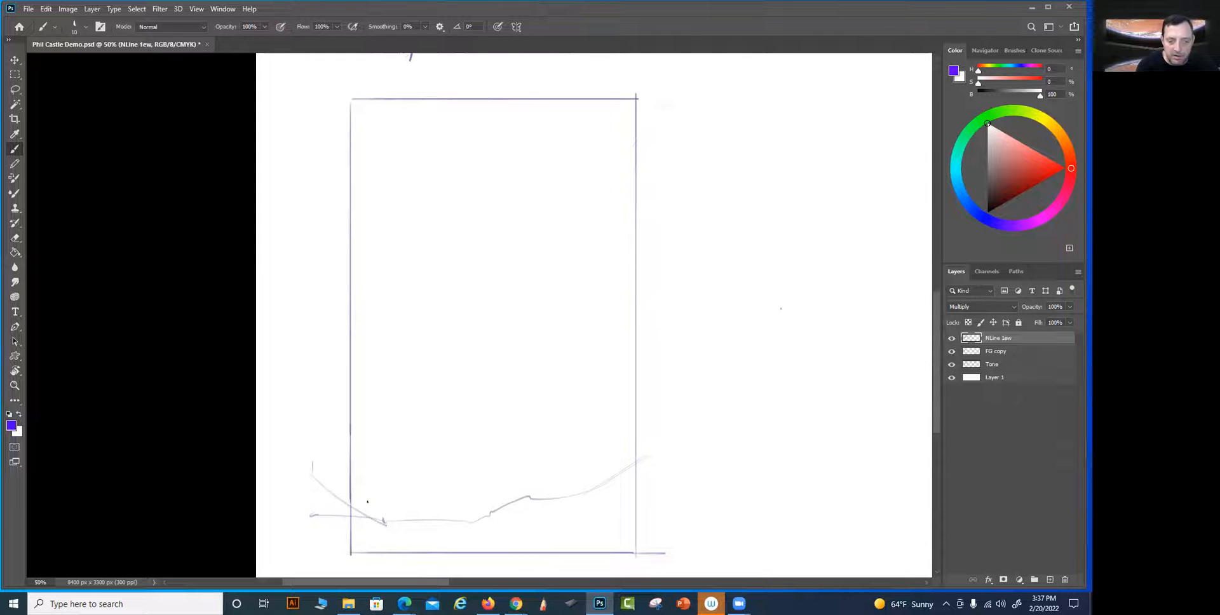
pyautogui.moveTo(363, 511); pyautogui.dragTo(367, 319)
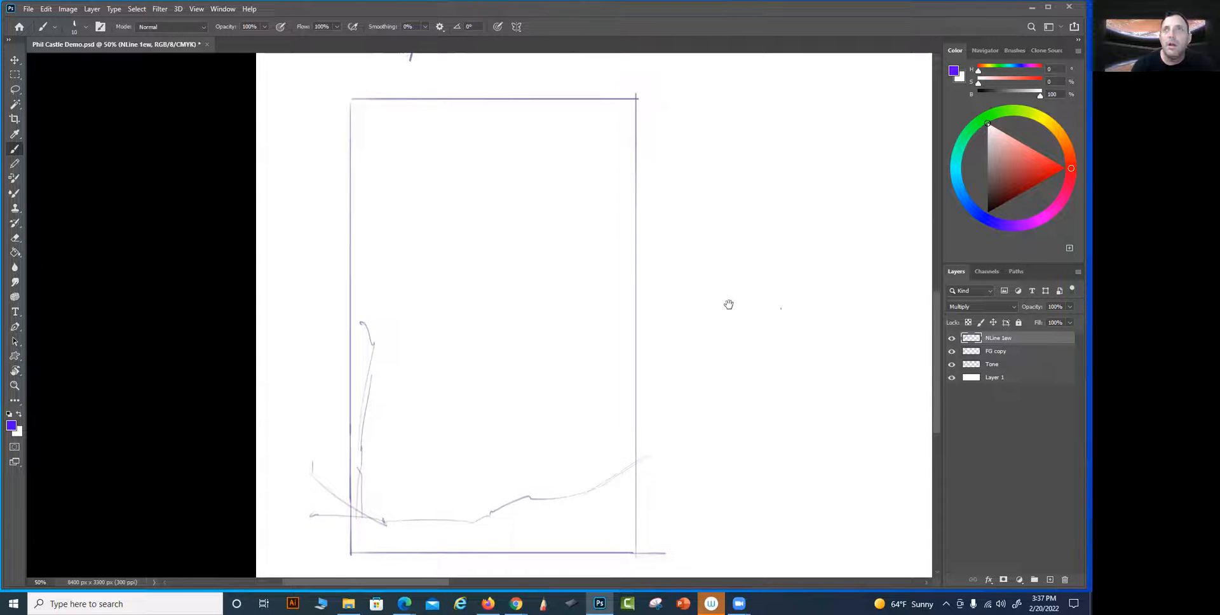
pyautogui.moveTo(729, 305); pyautogui.dragTo(715, 290)
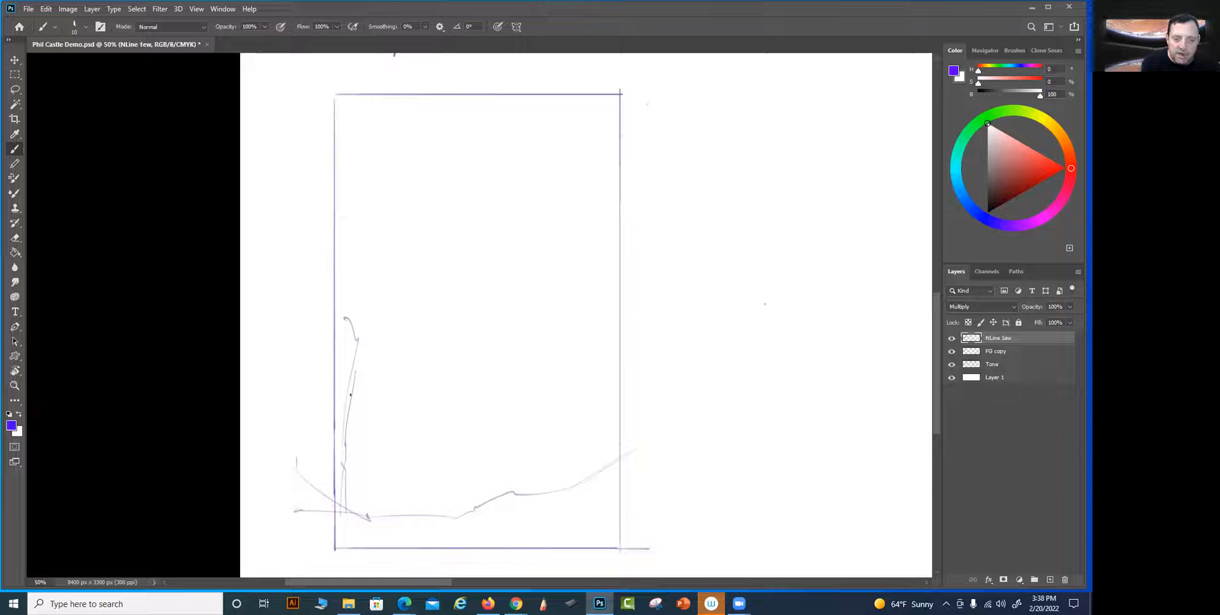
# Draw a straight horizon line across the frame, about a third of the way up and extending past both sides
pyautogui.press('shift')
pyautogui.press('shift')
pyautogui.press('shift')
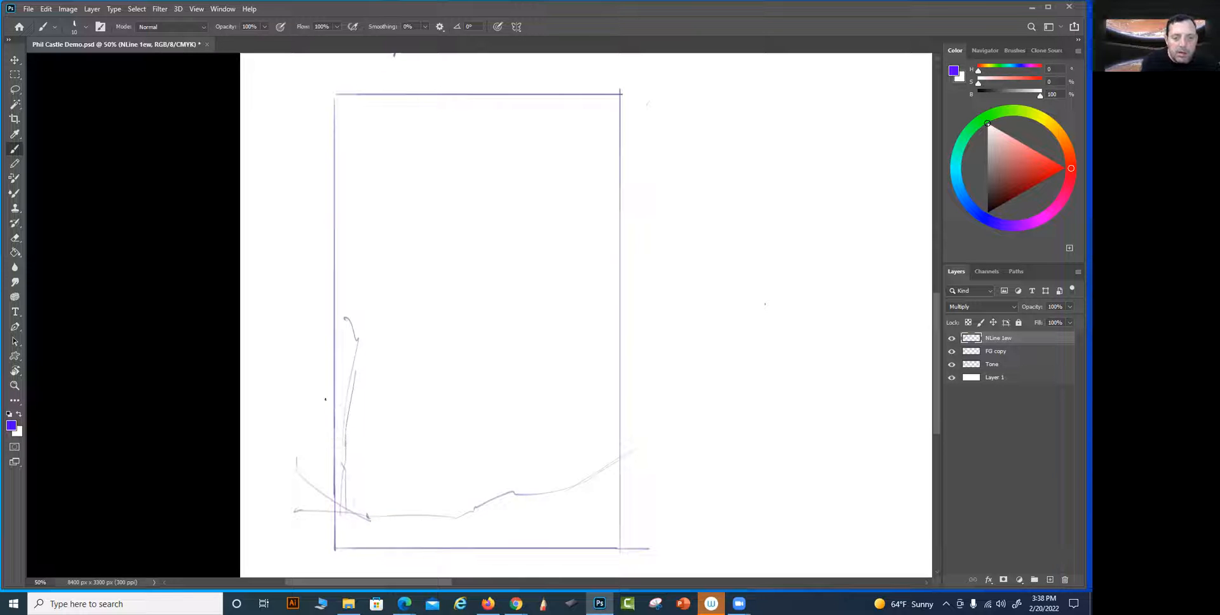
pyautogui.moveTo(300, 396); pyautogui.dragTo(704, 393)
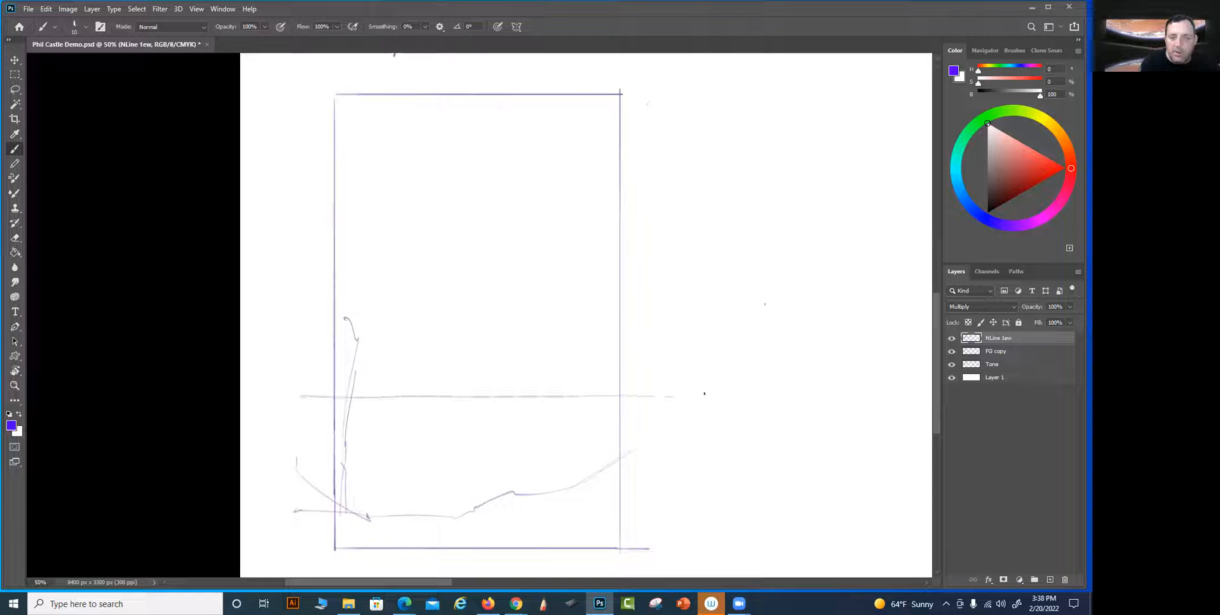
# Sketch zigzagging shorelines winding from the horizon down to the foreground ground line, undoing and redrawing a stray stroke near the horizon
pyautogui.scroll(-2, 689, 424)
pyautogui.moveTo(554, 360); pyautogui.dragTo(426, 372)
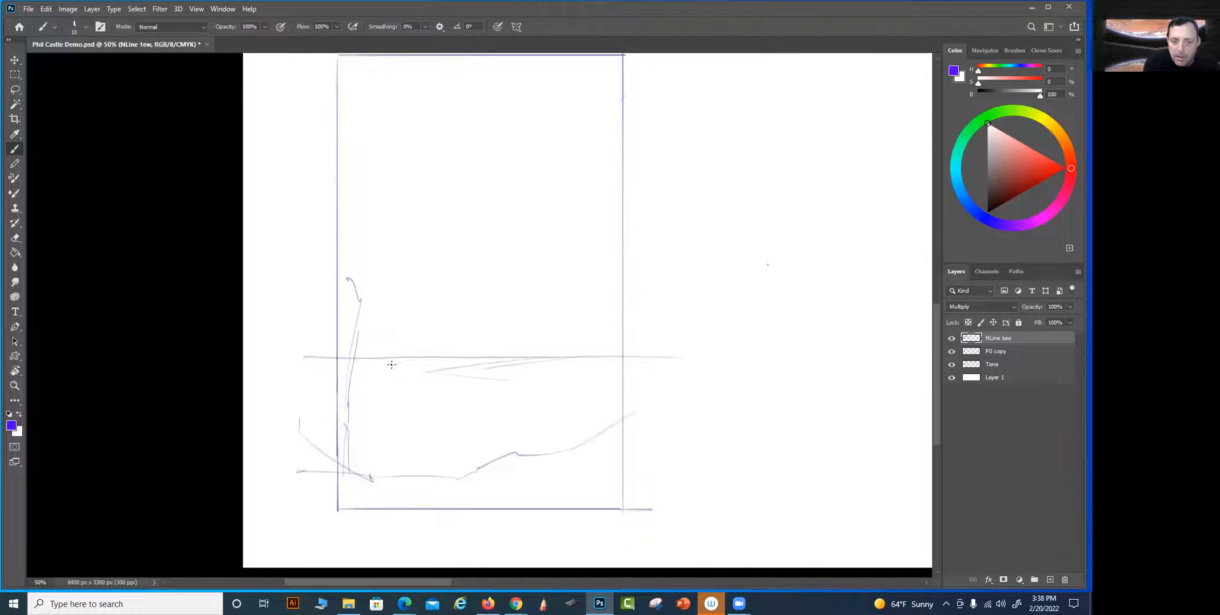
pyautogui.press('ctrl')
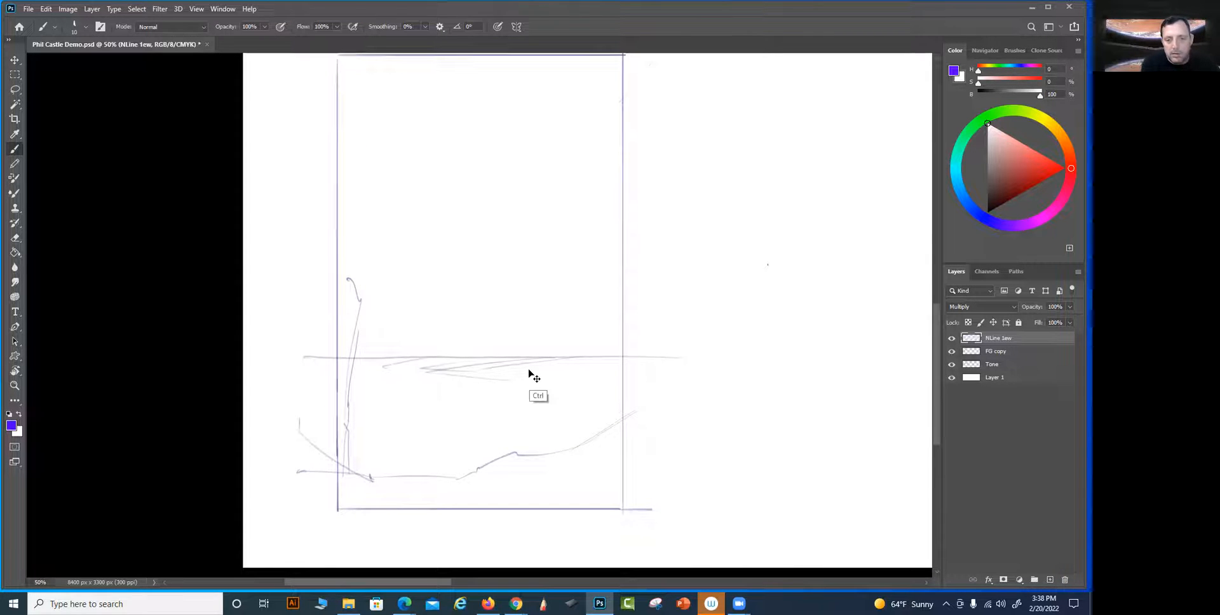
pyautogui.hotkey('ctrl', 'z')
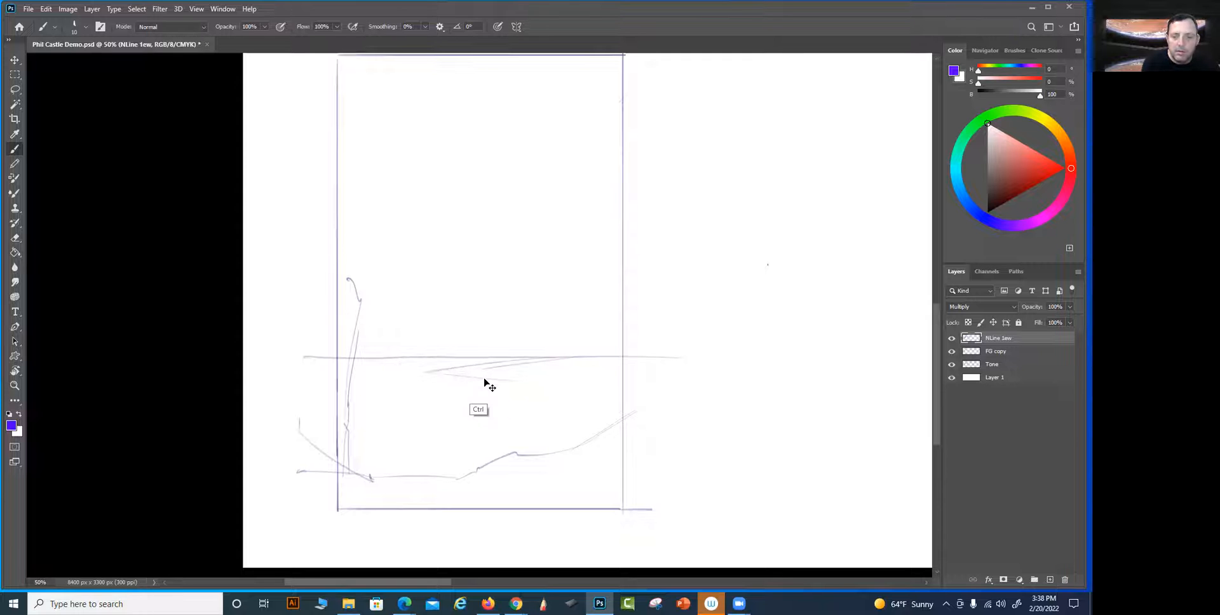
pyautogui.moveTo(475, 367); pyautogui.dragTo(543, 379)
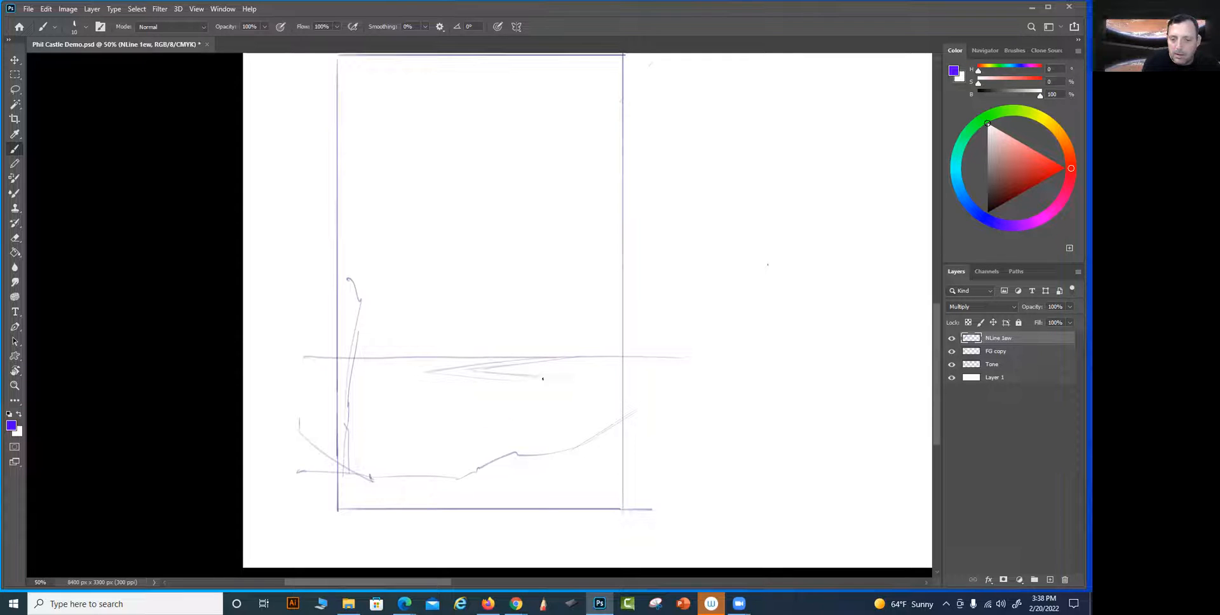
pyautogui.moveTo(445, 389); pyautogui.dragTo(320, 418)
pyautogui.moveTo(493, 413); pyautogui.dragTo(397, 434)
pyautogui.moveTo(397, 433); pyautogui.dragTo(494, 455)
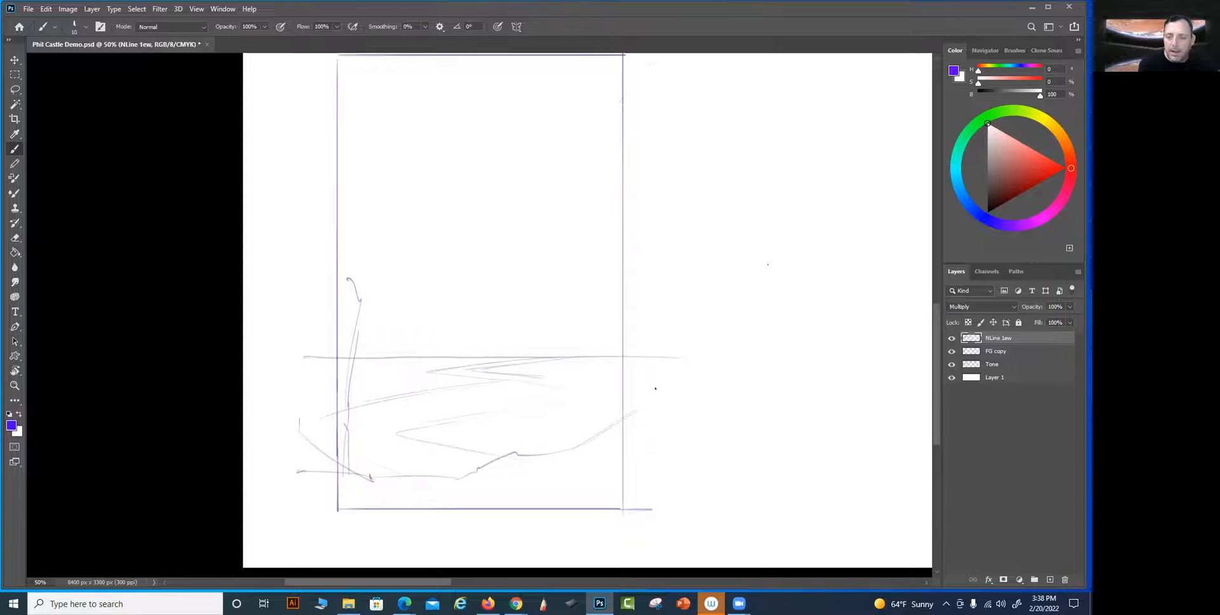
pyautogui.moveTo(636, 405); pyautogui.dragTo(632, 436)
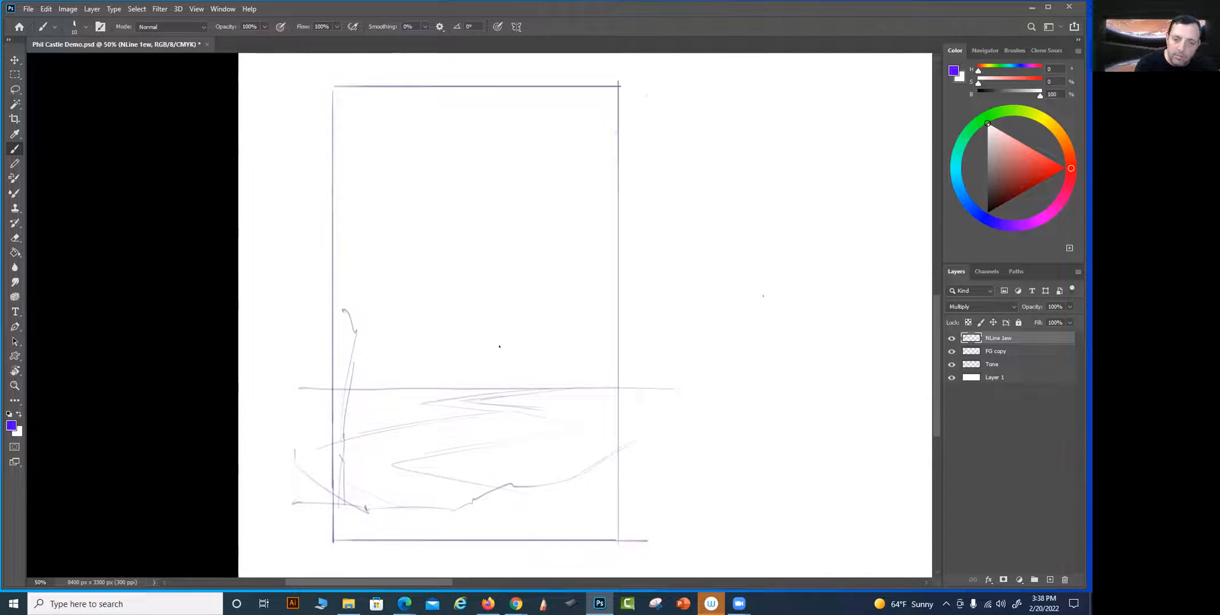
# Draw a low domed landmass across the horizon, with a small flat landform inside it and rocky ledges along its left slope
pyautogui.moveTo(391, 402)
pyautogui.mouseDown()
pyautogui.moveTo(531, 404)
pyautogui.moveTo(378, 399)
pyautogui.moveTo(530, 349)
pyautogui.moveTo(623, 373)
pyautogui.moveTo(561, 407)
pyautogui.mouseUp()
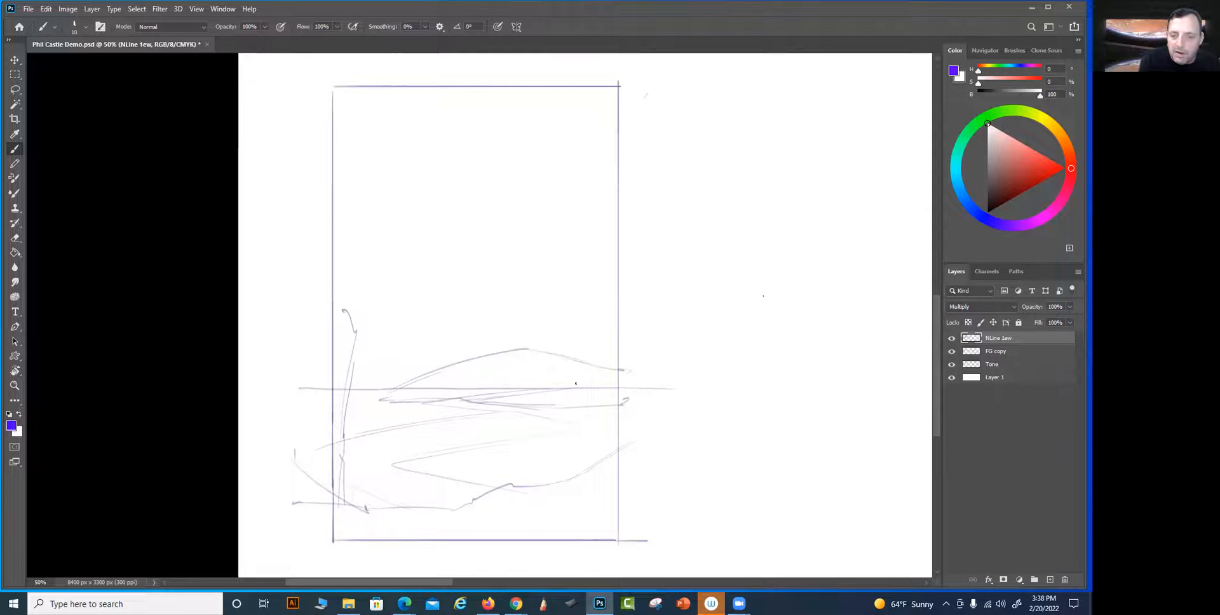
pyautogui.moveTo(603, 386)
pyautogui.mouseDown()
pyautogui.moveTo(543, 371)
pyautogui.moveTo(482, 386)
pyautogui.moveTo(531, 374)
pyautogui.moveTo(519, 378)
pyautogui.moveTo(556, 377)
pyautogui.moveTo(487, 384)
pyautogui.moveTo(534, 391)
pyautogui.moveTo(483, 387)
pyautogui.moveTo(590, 383)
pyautogui.mouseUp()
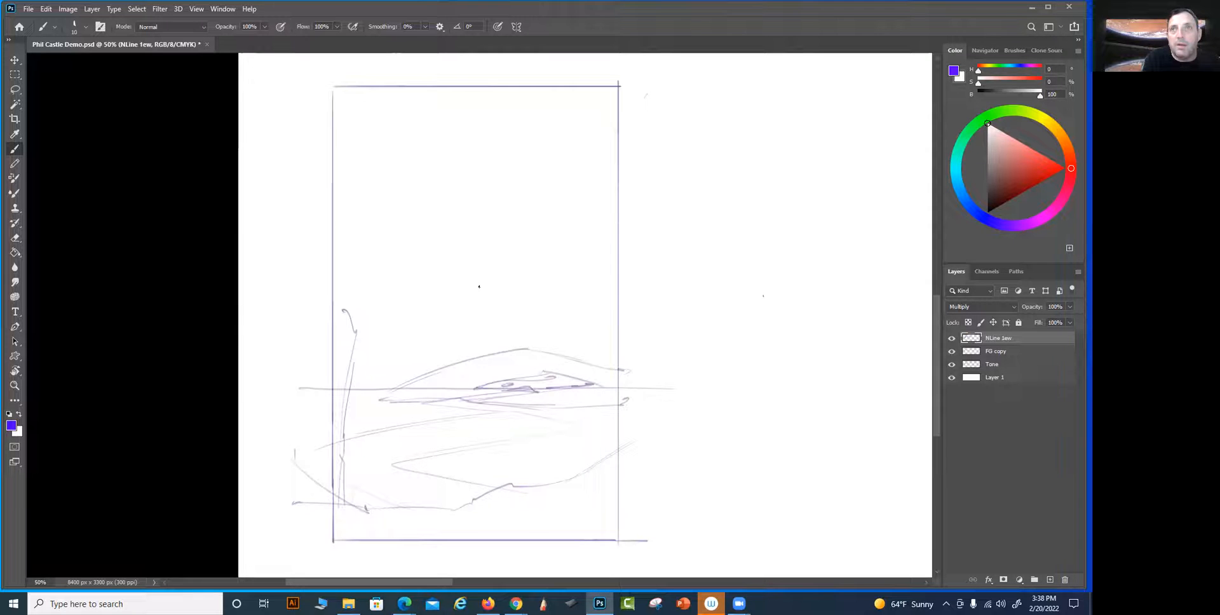
pyautogui.moveTo(476, 365); pyautogui.dragTo(540, 351)
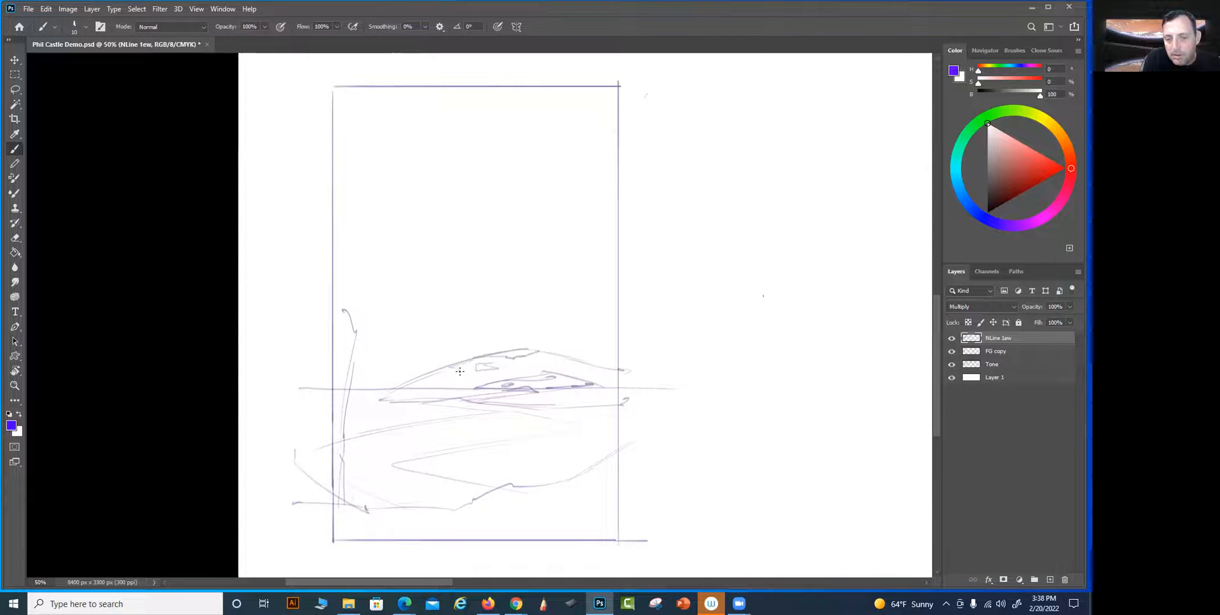
pyautogui.moveTo(456, 385)
pyautogui.mouseDown()
pyautogui.moveTo(371, 388)
pyautogui.moveTo(388, 396)
pyautogui.mouseUp()
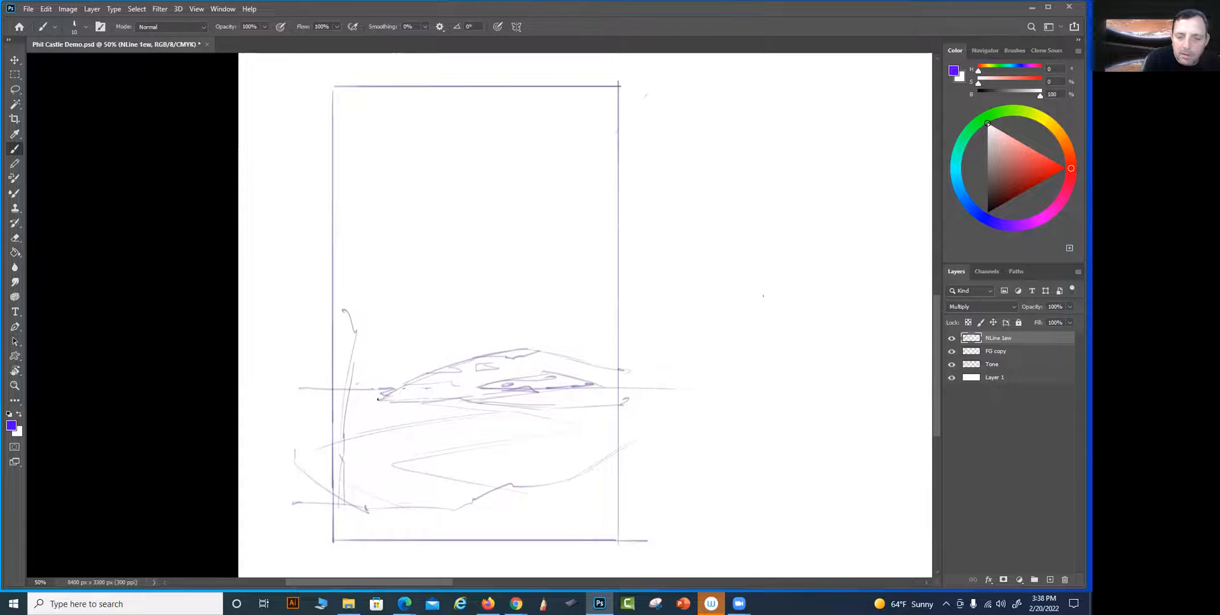
pyautogui.moveTo(419, 396); pyautogui.dragTo(562, 388)
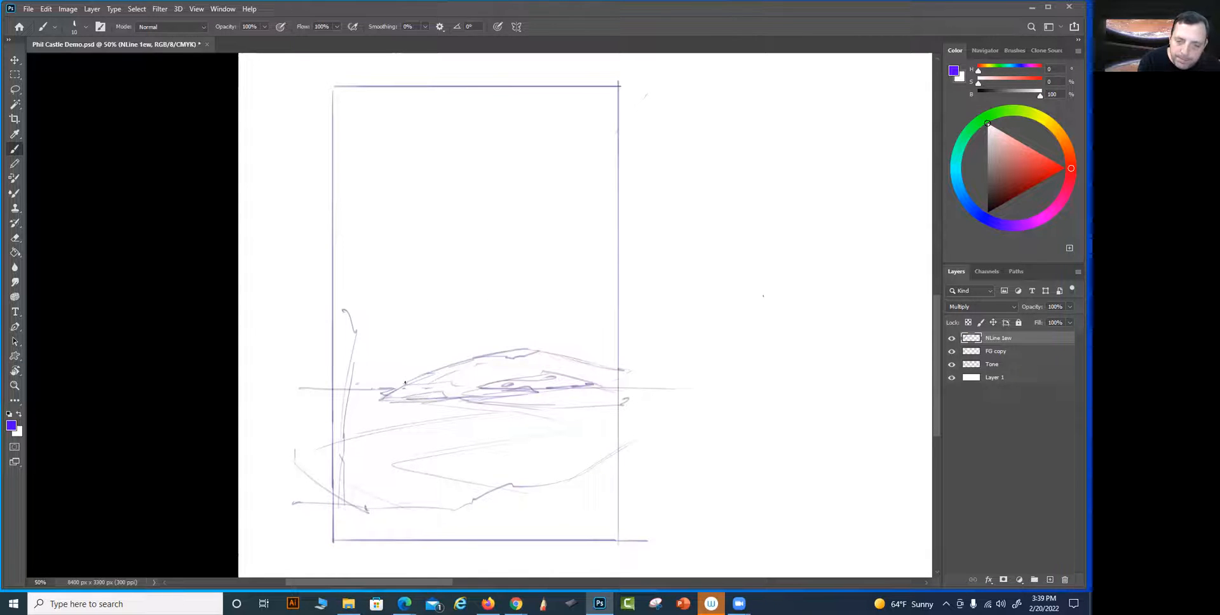
# Sketch jagged rock peaks behind the landmass, with a ridge rising into a tall cliff along the frame's right edge
pyautogui.moveTo(438, 353); pyautogui.dragTo(420, 366)
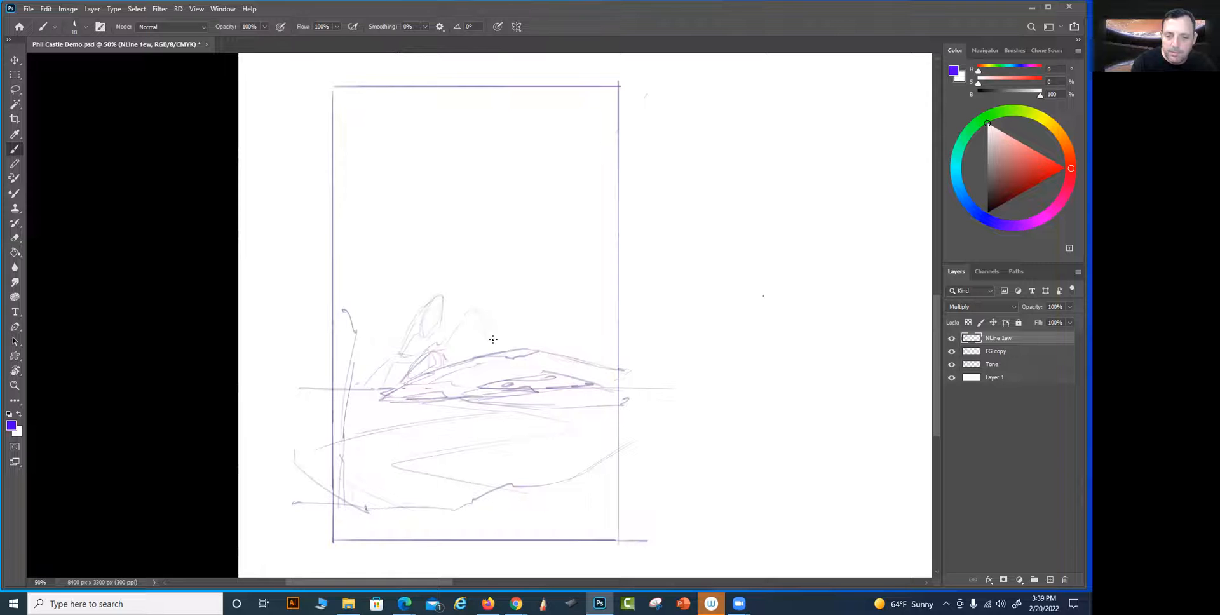
pyautogui.moveTo(547, 320); pyautogui.dragTo(574, 306)
pyautogui.moveTo(594, 216); pyautogui.dragTo(617, 182)
pyautogui.moveTo(617, 126)
pyautogui.mouseDown()
pyautogui.moveTo(590, 200)
pyautogui.moveTo(596, 167)
pyautogui.moveTo(593, 309)
pyautogui.mouseUp()
pyautogui.moveTo(596, 215); pyautogui.dragTo(575, 326)
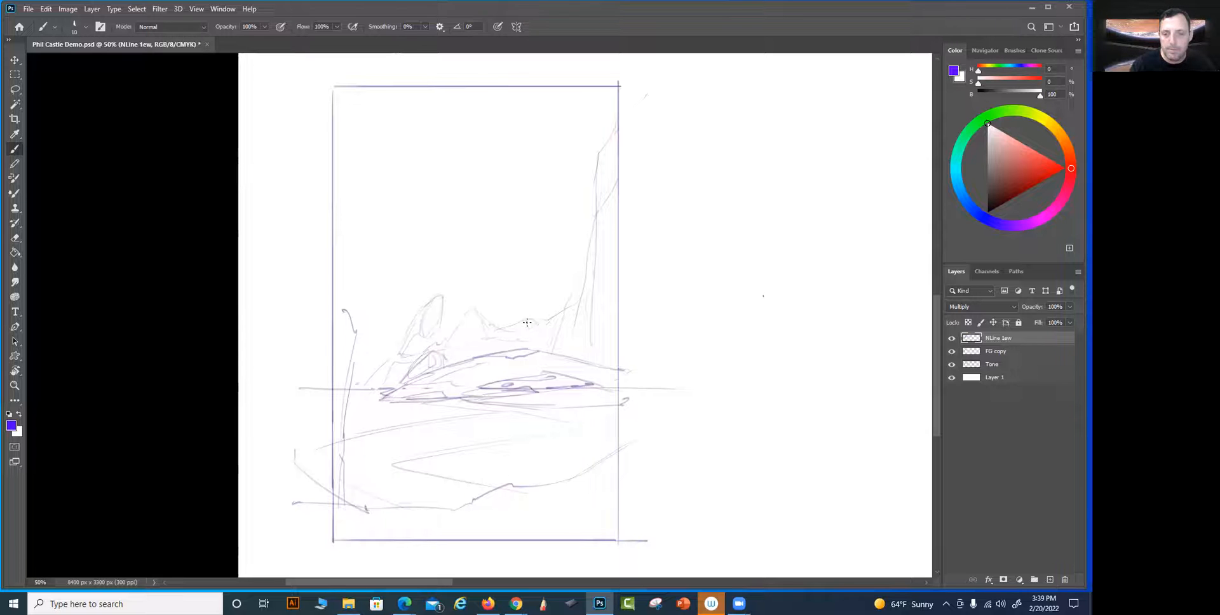
pyautogui.moveTo(574, 354); pyautogui.dragTo(575, 360)
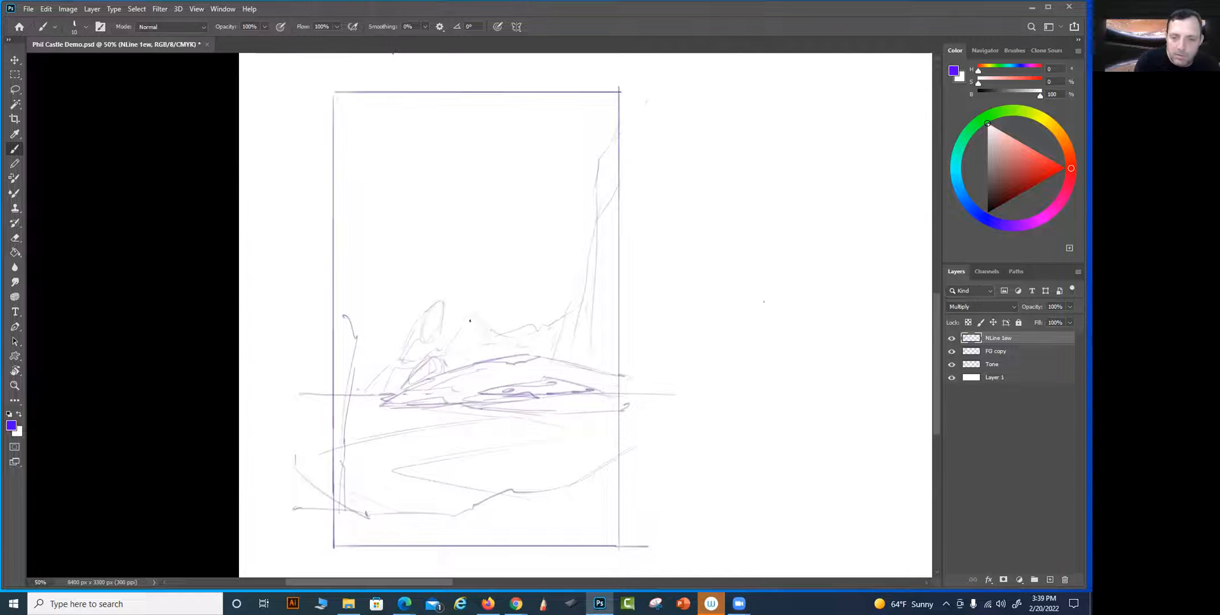
pyautogui.moveTo(473, 320)
pyautogui.mouseDown()
pyautogui.moveTo(433, 358)
pyautogui.moveTo(448, 350)
pyautogui.moveTo(422, 342)
pyautogui.moveTo(354, 392)
pyautogui.mouseUp()
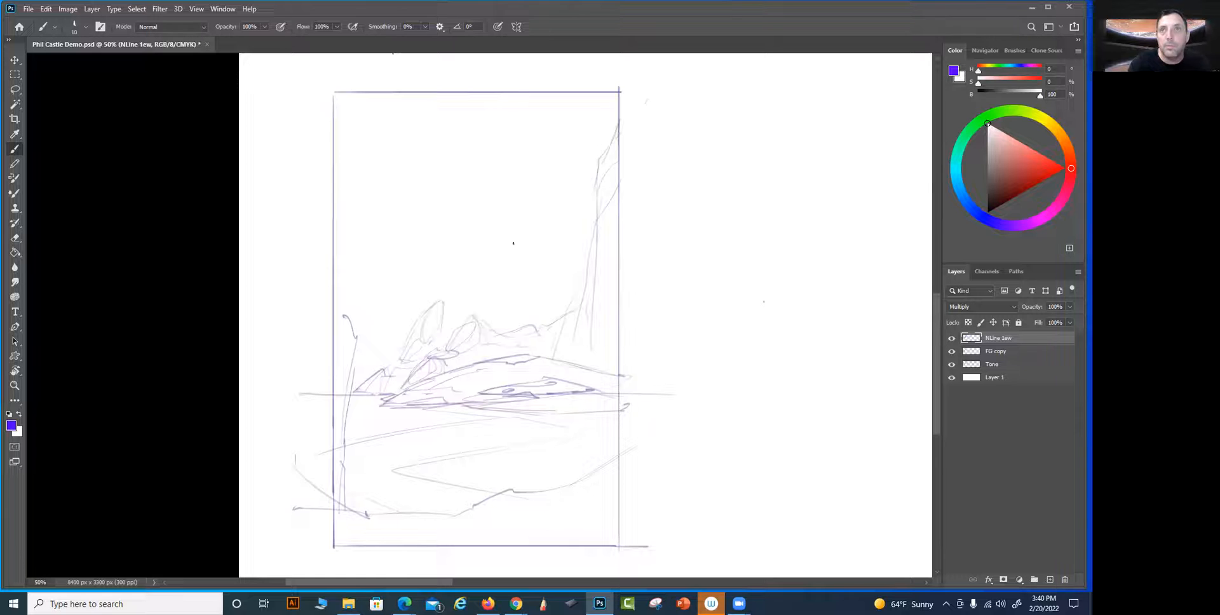
pyautogui.press('shift')
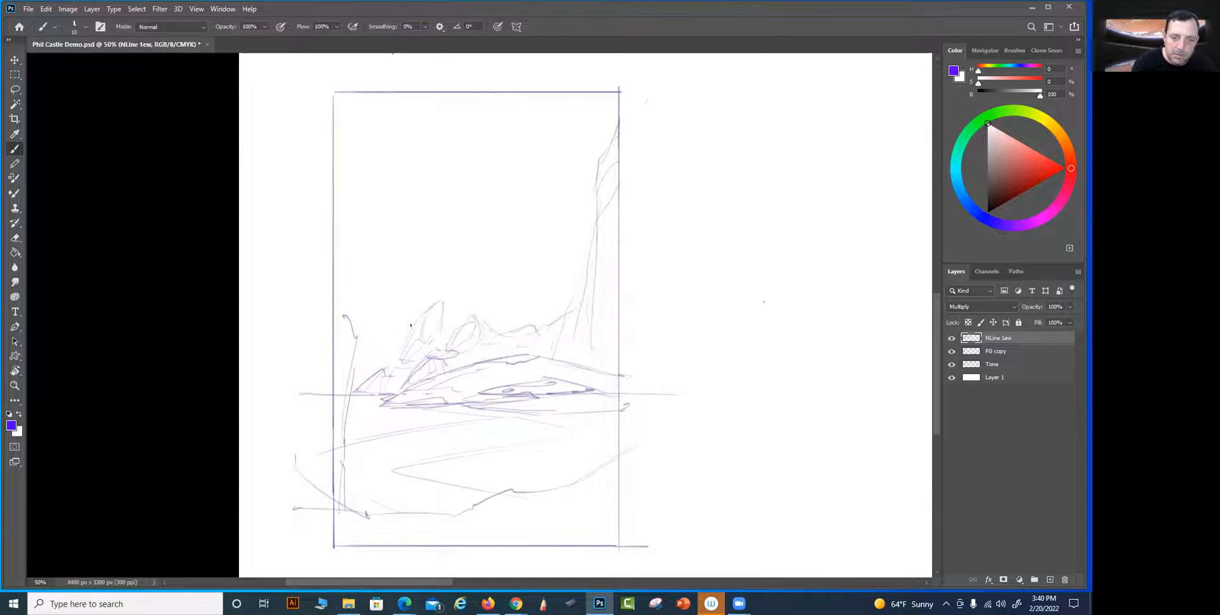
# Sketch a jagged cliff along the frame's left side, with a steep inner slope descending toward the rocks
pyautogui.moveTo(334, 193); pyautogui.dragTo(365, 276)
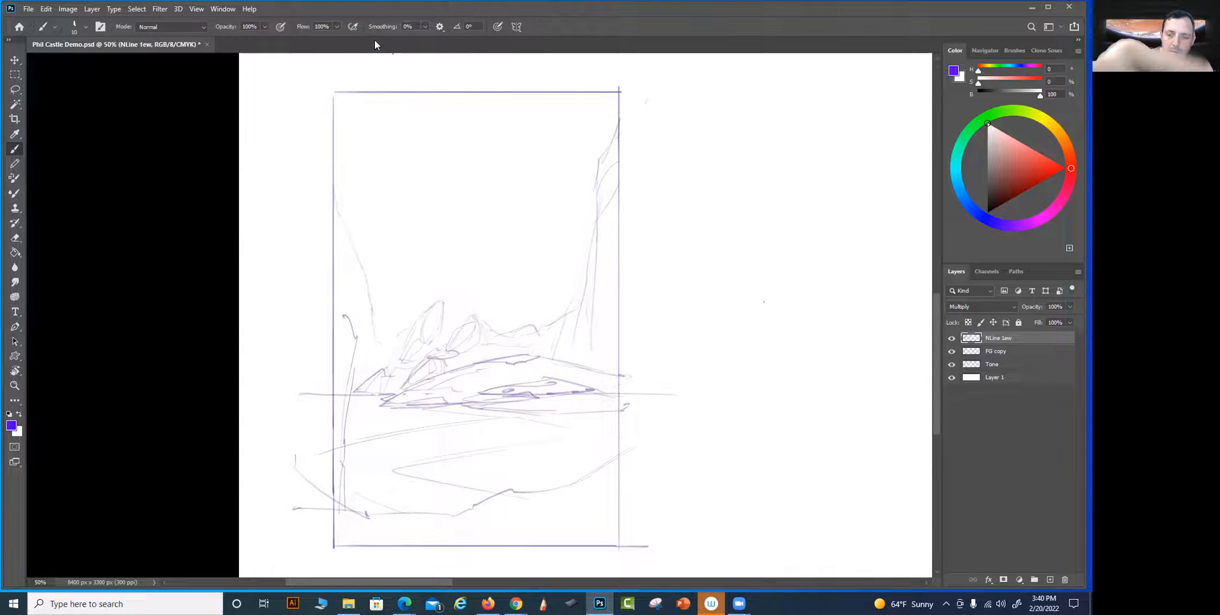
pyautogui.moveTo(343, 87); pyautogui.dragTo(350, 217)
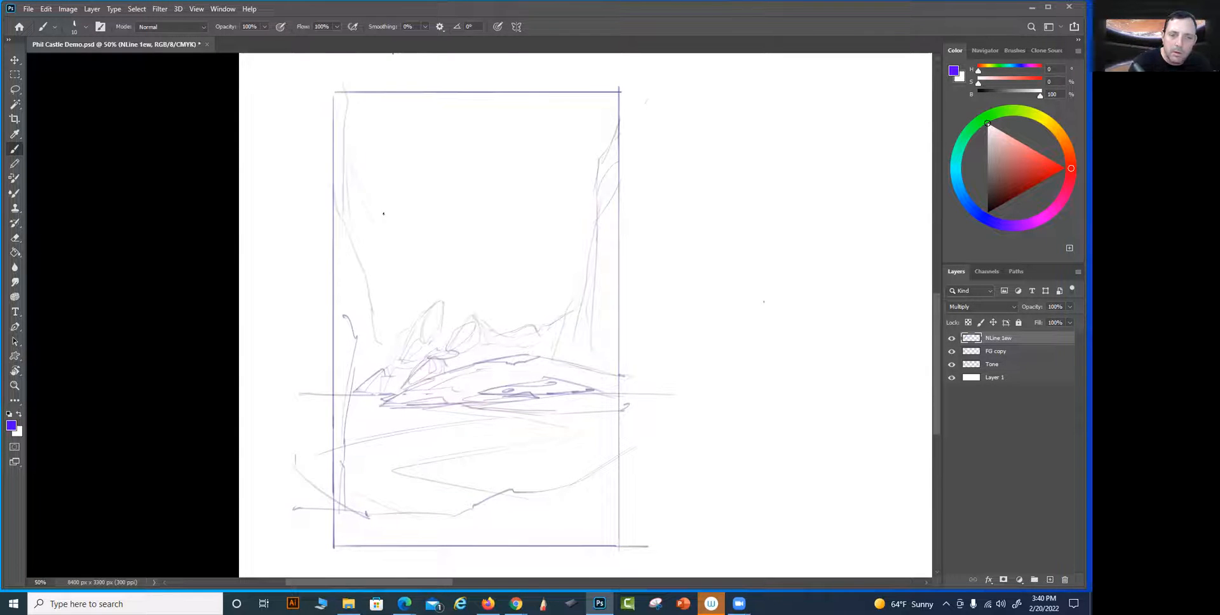
pyautogui.moveTo(371, 190)
pyautogui.mouseDown()
pyautogui.moveTo(388, 214)
pyautogui.moveTo(381, 279)
pyautogui.mouseUp()
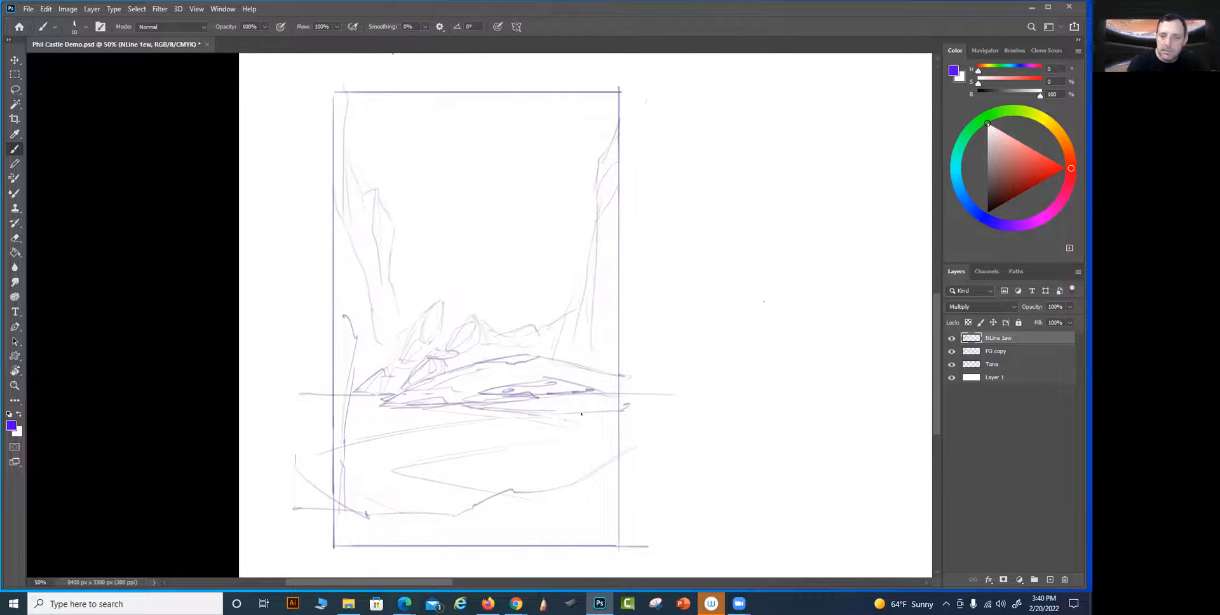
# Sketch the castle's low base walls above the rocks, with a small central block and an angled platform reaching the right cliff
pyautogui.moveTo(609, 335); pyautogui.dragTo(606, 342)
pyautogui.moveTo(497, 337); pyautogui.dragTo(497, 186)
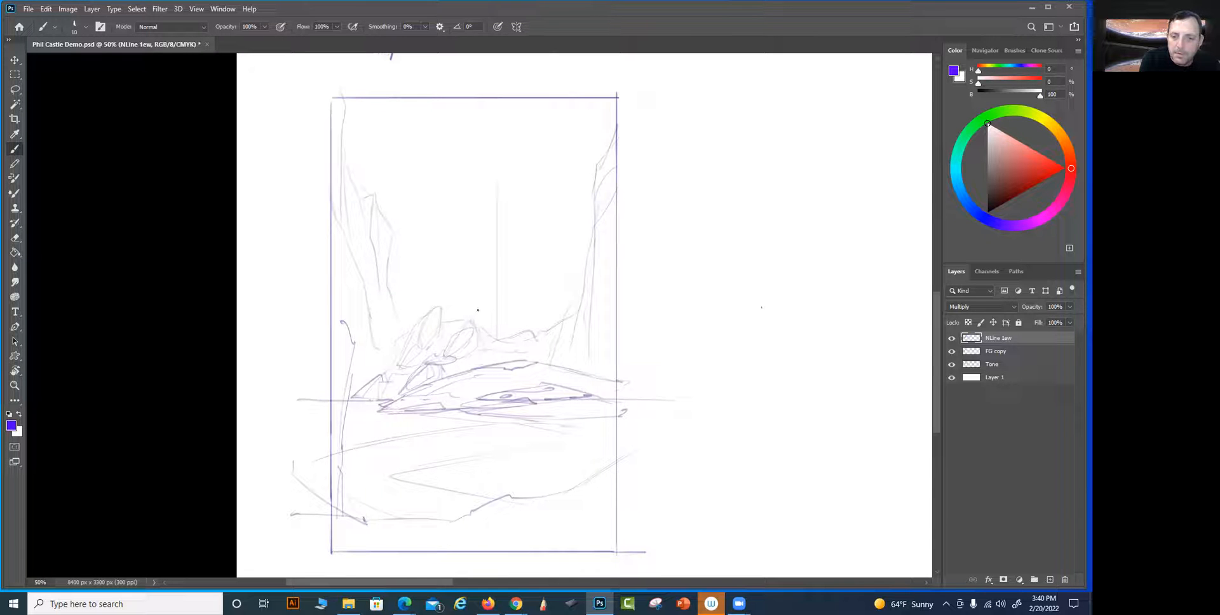
pyautogui.moveTo(501, 310); pyautogui.dragTo(506, 309)
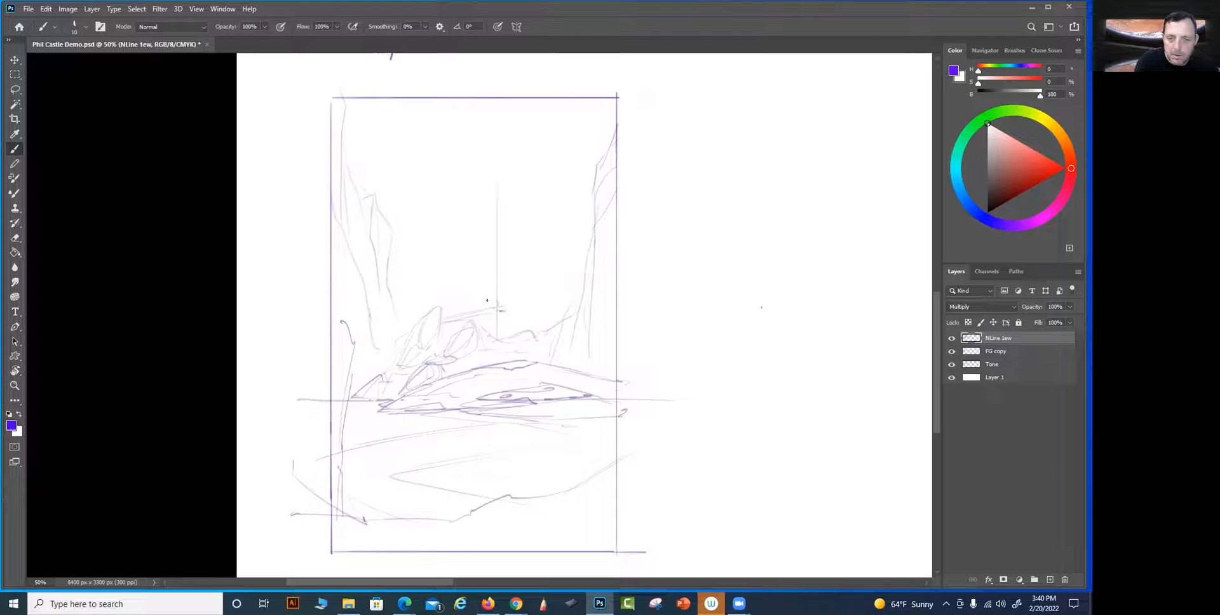
pyautogui.hotkey('ctrl', 'z')
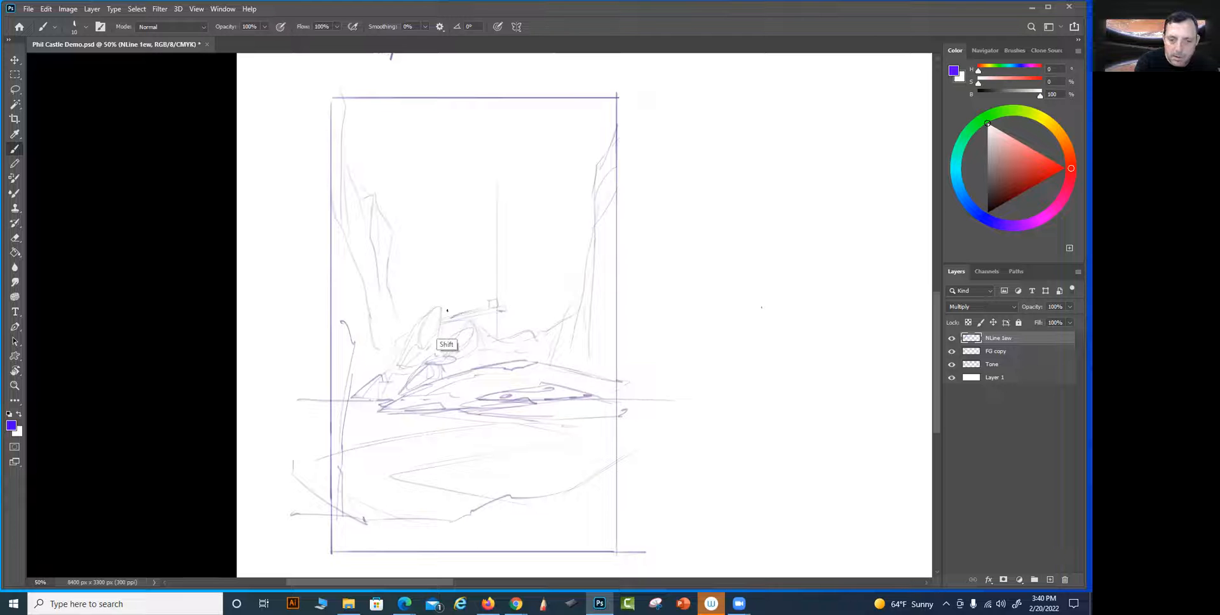
pyautogui.moveTo(445, 320); pyautogui.dragTo(446, 344)
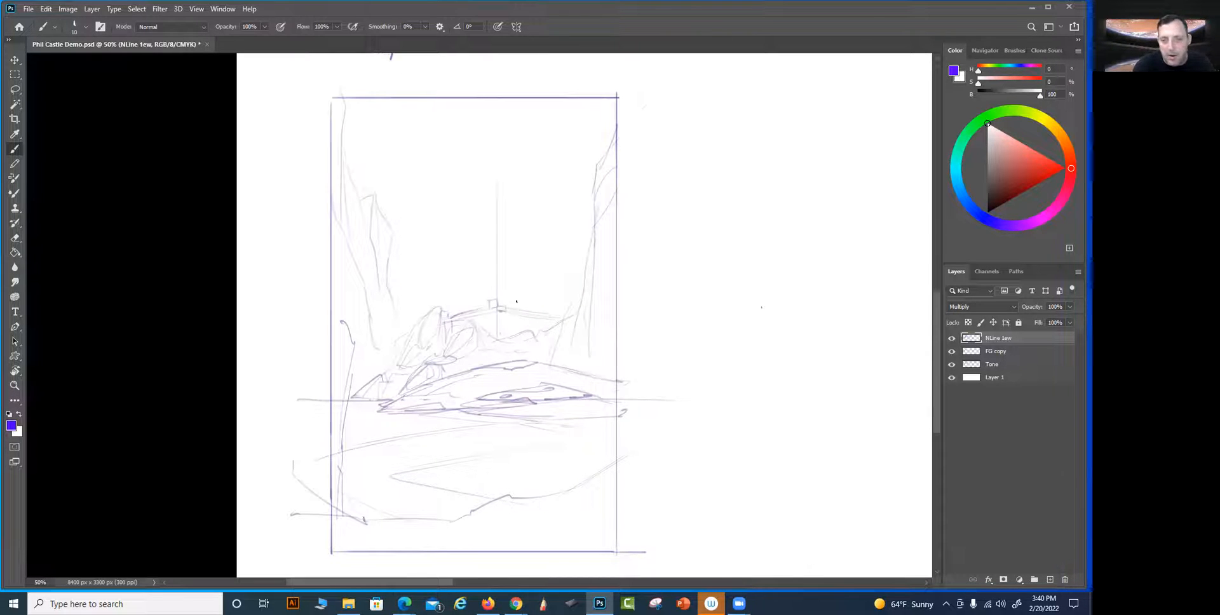
pyautogui.moveTo(498, 236)
pyautogui.mouseDown()
pyautogui.moveTo(500, 176)
pyautogui.moveTo(499, 310)
pyautogui.moveTo(546, 317)
pyautogui.moveTo(497, 339)
pyautogui.moveTo(537, 332)
pyautogui.moveTo(549, 317)
pyautogui.moveTo(522, 323)
pyautogui.moveTo(560, 307)
pyautogui.mouseUp()
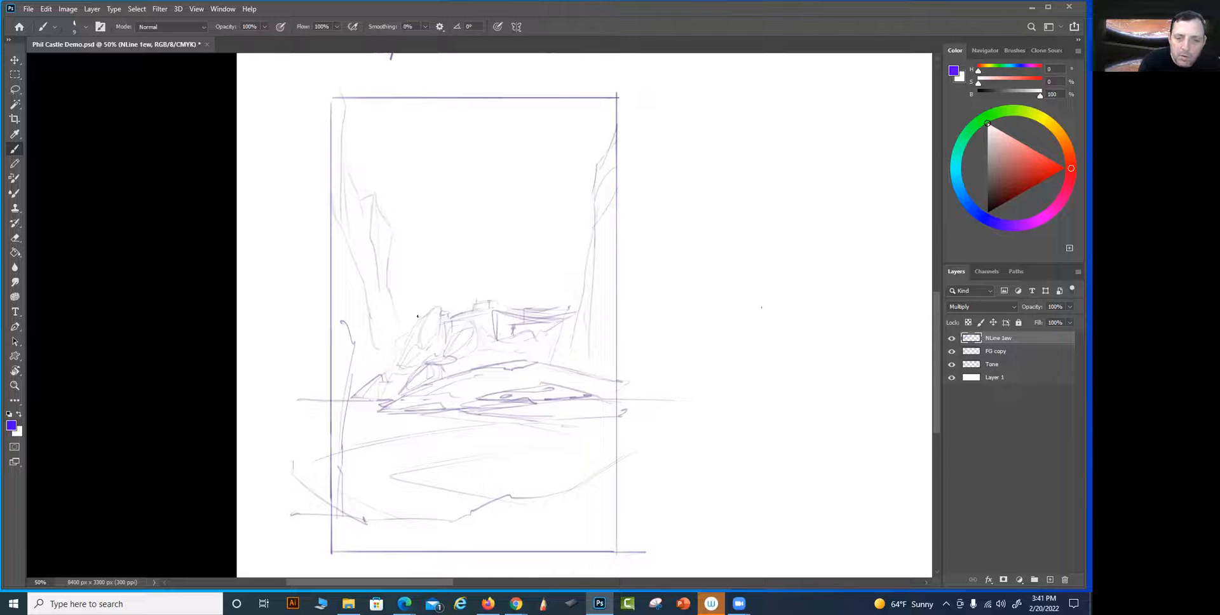
# Draw a tall, narrow castle tower rising from the left end of the base walls
pyautogui.moveTo(420, 302); pyautogui.dragTo(419, 319)
pyautogui.moveTo(426, 229); pyautogui.dragTo(425, 300)
pyautogui.moveTo(426, 231); pyautogui.dragTo(425, 308)
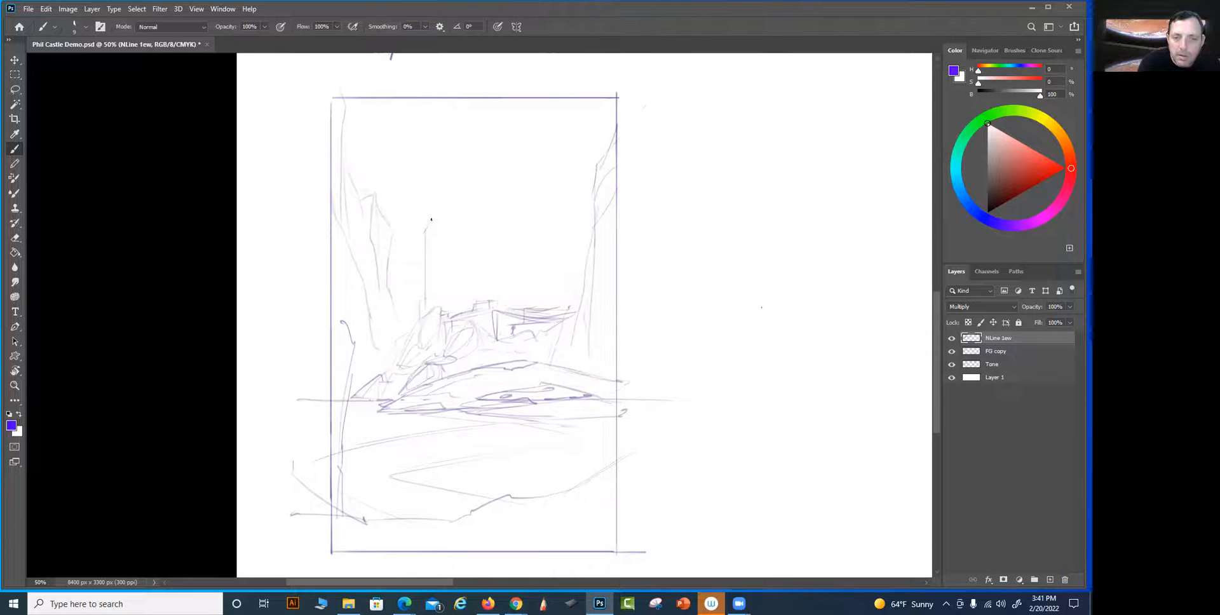
pyautogui.moveTo(439, 217); pyautogui.dragTo(440, 304)
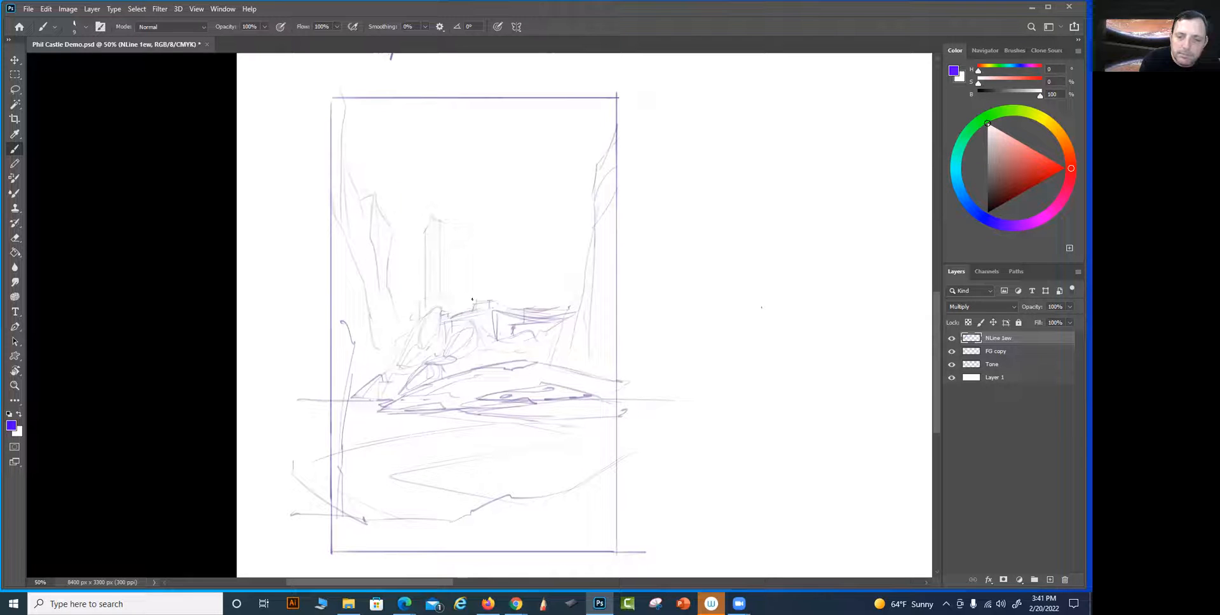
# Draw a taller second tower with a wider upper block, plus faint vertical tower lines to its right
pyautogui.moveTo(469, 254)
pyautogui.mouseDown()
pyautogui.moveTo(469, 301)
pyautogui.moveTo(465, 291)
pyautogui.mouseUp()
pyautogui.moveTo(466, 221); pyautogui.dragTo(466, 286)
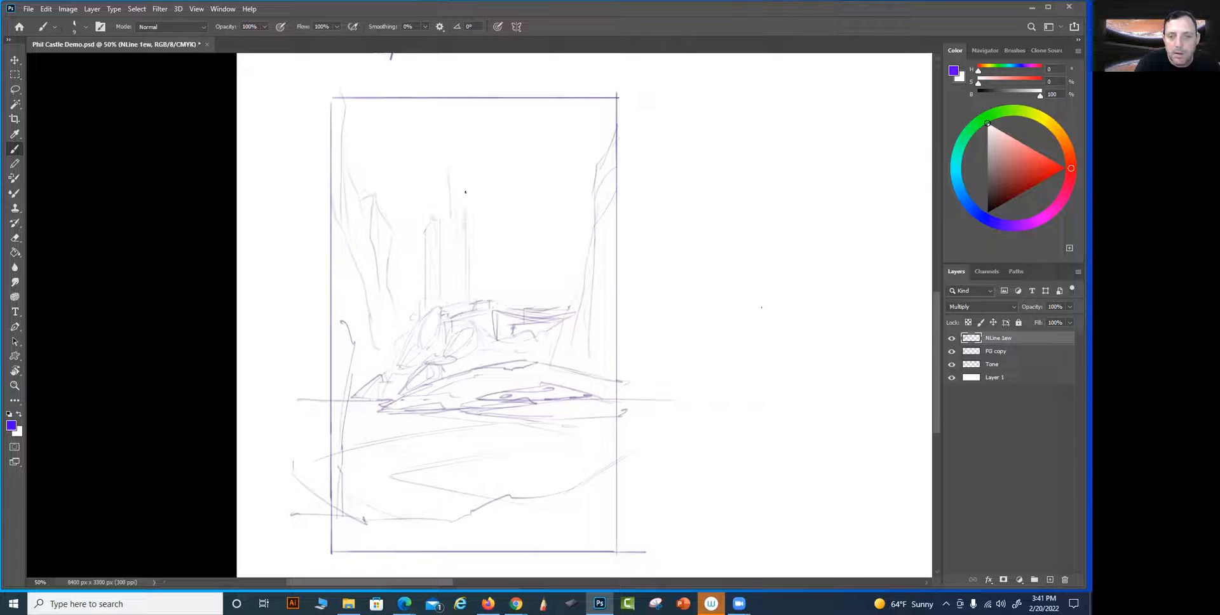
pyautogui.moveTo(462, 218)
pyautogui.mouseDown()
pyautogui.moveTo(451, 172)
pyautogui.moveTo(452, 214)
pyautogui.mouseUp()
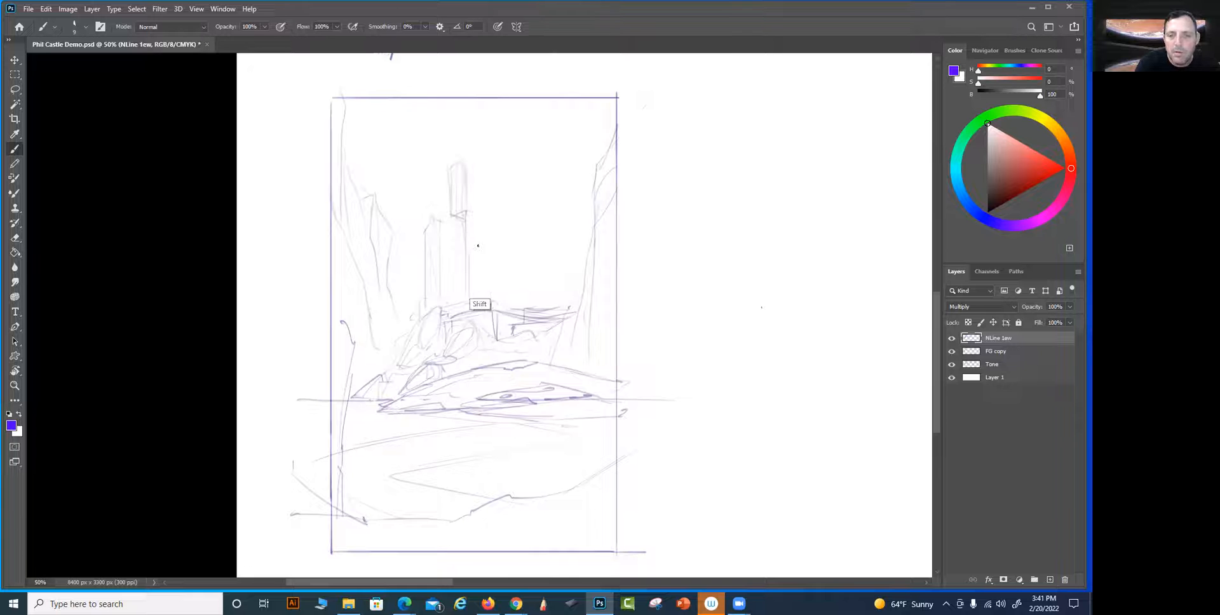
pyautogui.moveTo(487, 189)
pyautogui.mouseDown()
pyautogui.moveTo(489, 302)
pyautogui.moveTo(496, 157)
pyautogui.moveTo(489, 294)
pyautogui.mouseUp()
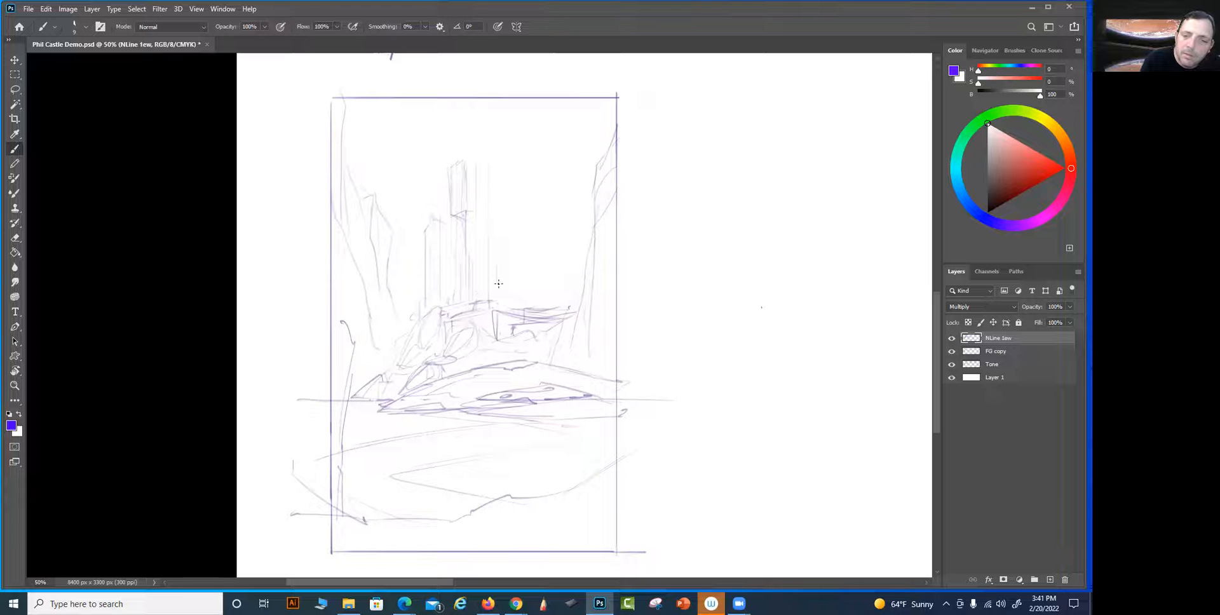
# Sketch tiered walls above the castle base, with a small block beside the towers and a terrace extending to the right cliff
pyautogui.moveTo(456, 290)
pyautogui.mouseDown()
pyautogui.moveTo(497, 264)
pyautogui.moveTo(482, 265)
pyautogui.moveTo(503, 235)
pyautogui.moveTo(482, 263)
pyautogui.mouseUp()
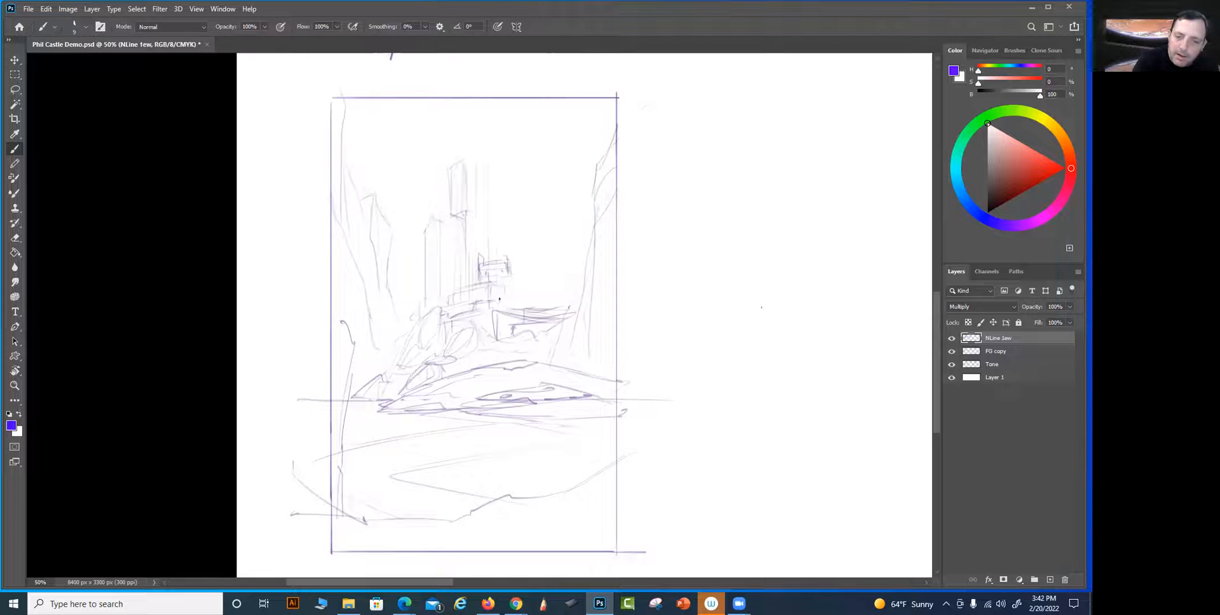
pyautogui.moveTo(500, 300); pyautogui.dragTo(560, 291)
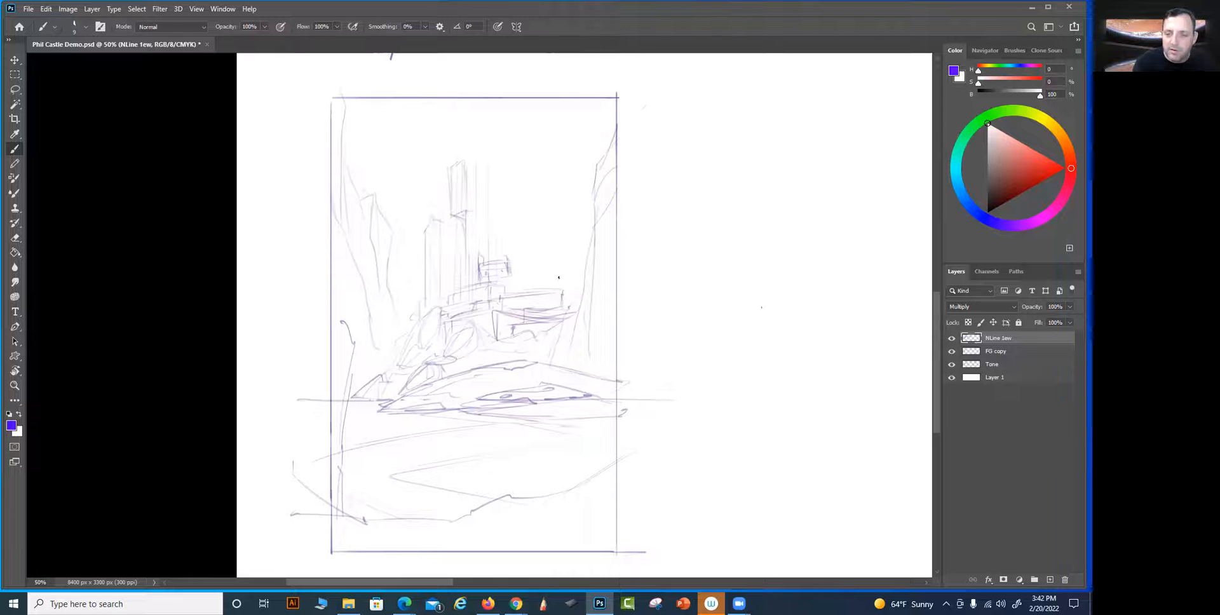
pyautogui.moveTo(563, 298); pyautogui.dragTo(586, 289)
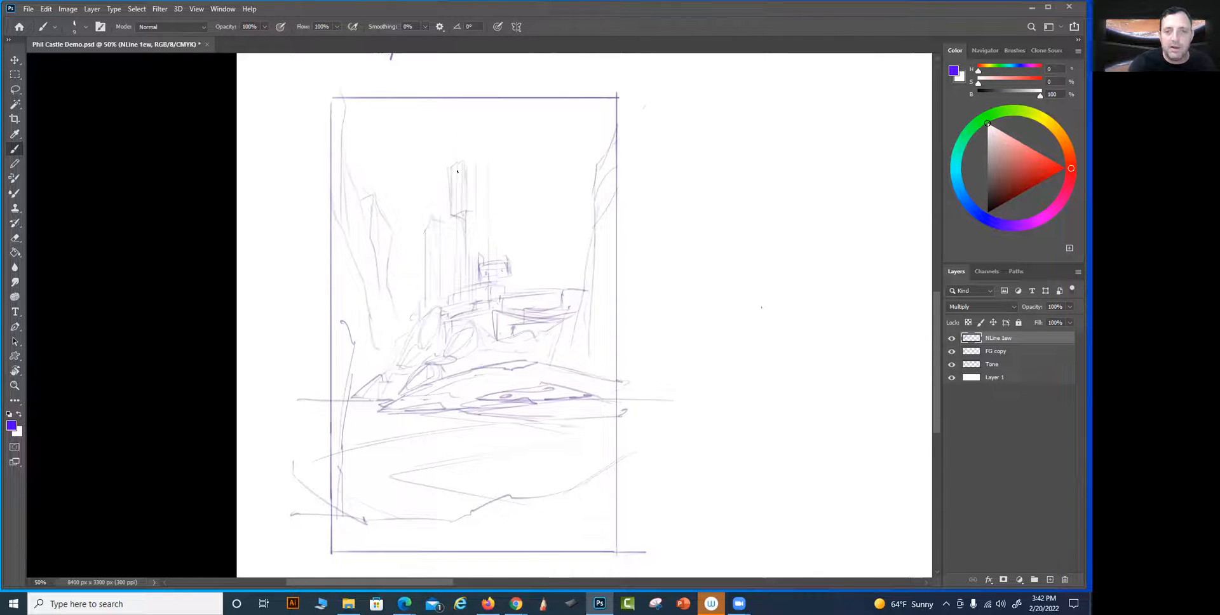
# Top the two left towers with small pointed spires and add connecting walls and ledges around their lower parts
pyautogui.press('shift')
pyautogui.moveTo(444, 163); pyautogui.dragTo(461, 164)
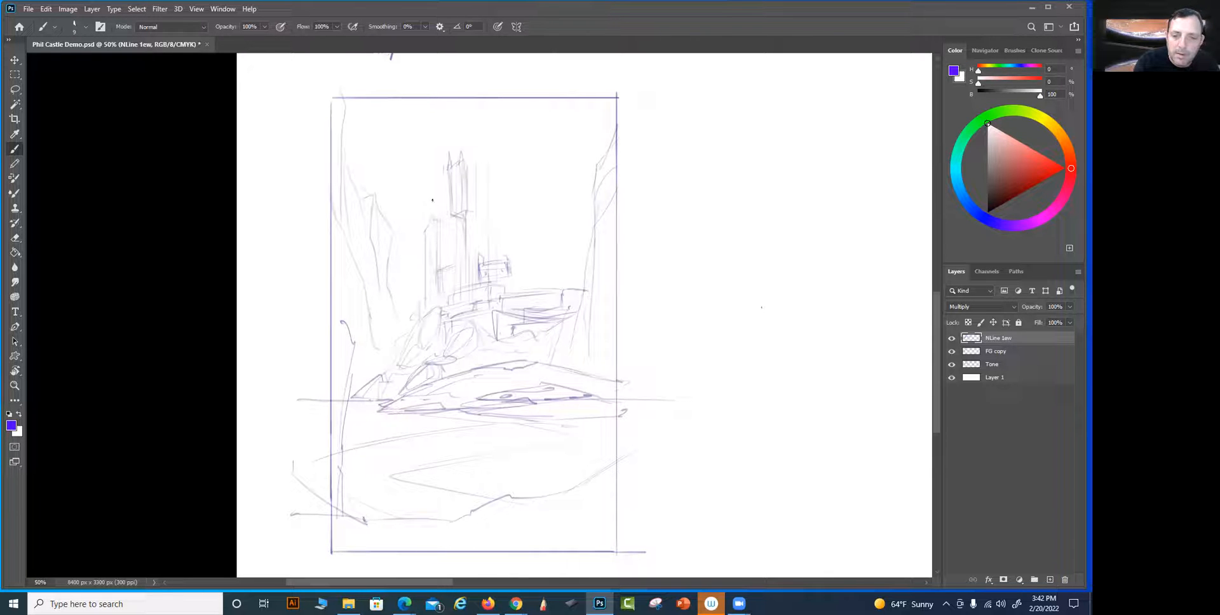
pyautogui.moveTo(427, 210); pyautogui.dragTo(426, 219)
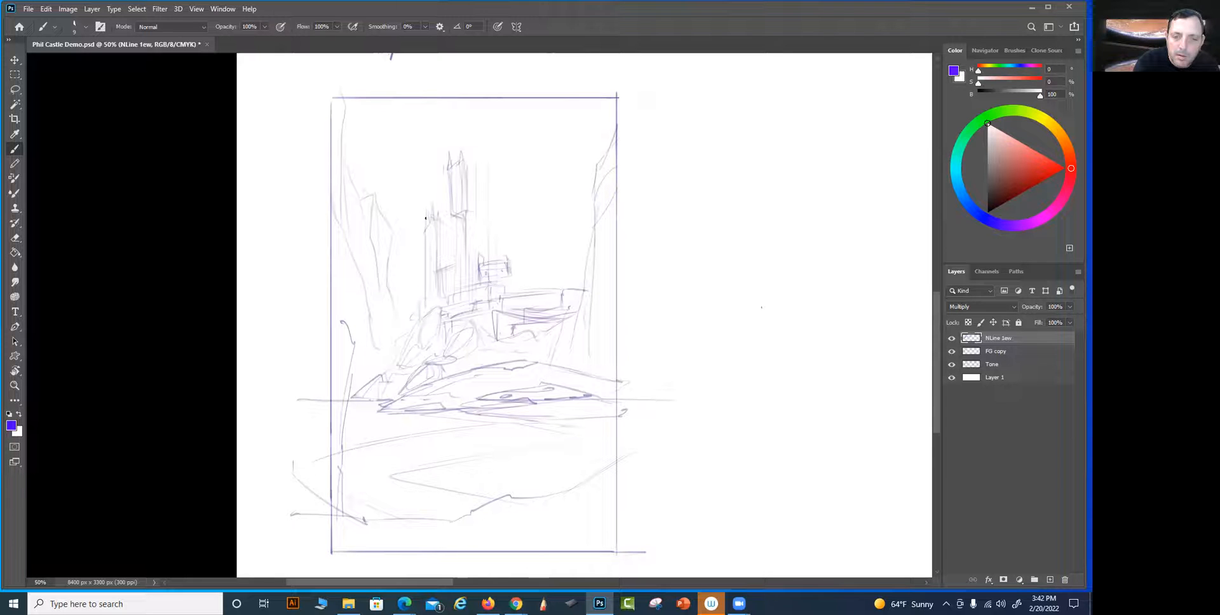
pyautogui.moveTo(424, 277); pyautogui.dragTo(424, 306)
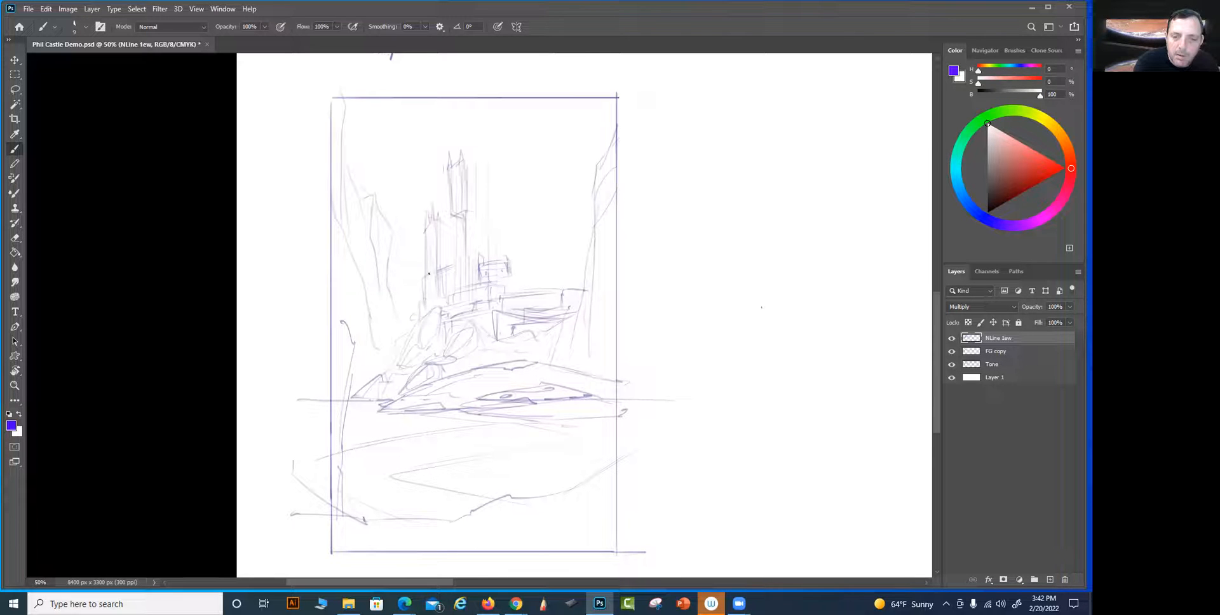
pyautogui.moveTo(427, 236); pyautogui.dragTo(425, 249)
pyautogui.moveTo(441, 247); pyautogui.dragTo(456, 246)
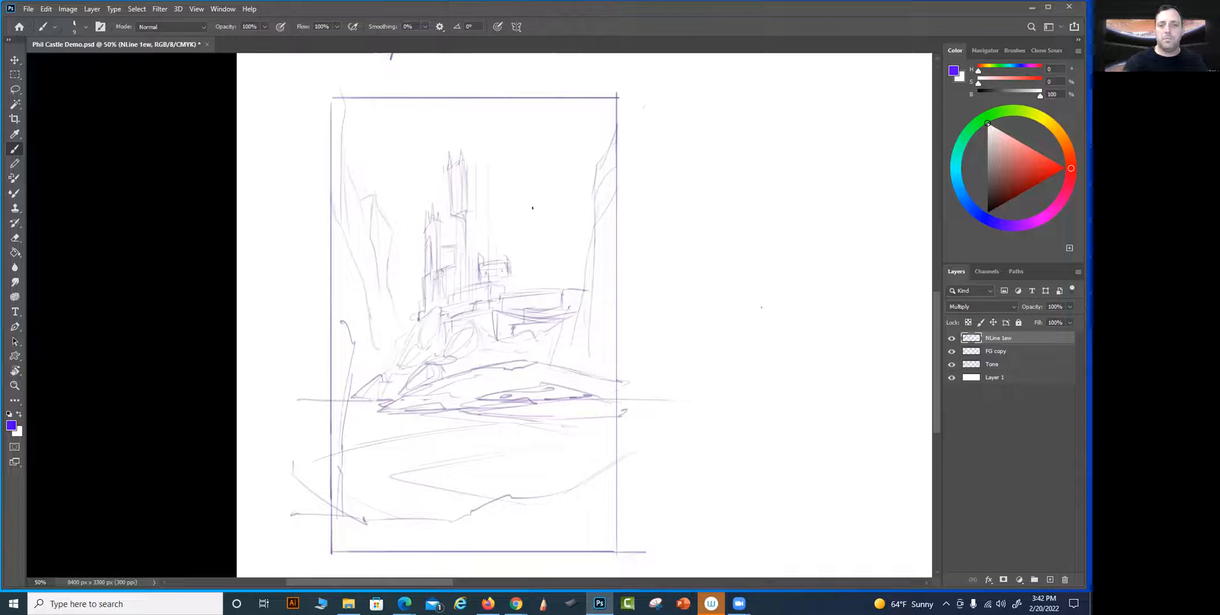
# Draw tall vertical lines for a third tower and extend another tier of wall from its base toward the right cliff
pyautogui.moveTo(502, 267); pyautogui.dragTo(496, 164)
pyautogui.moveTo(498, 254); pyautogui.dragTo(497, 150)
pyautogui.moveTo(580, 209); pyautogui.dragTo(572, 261)
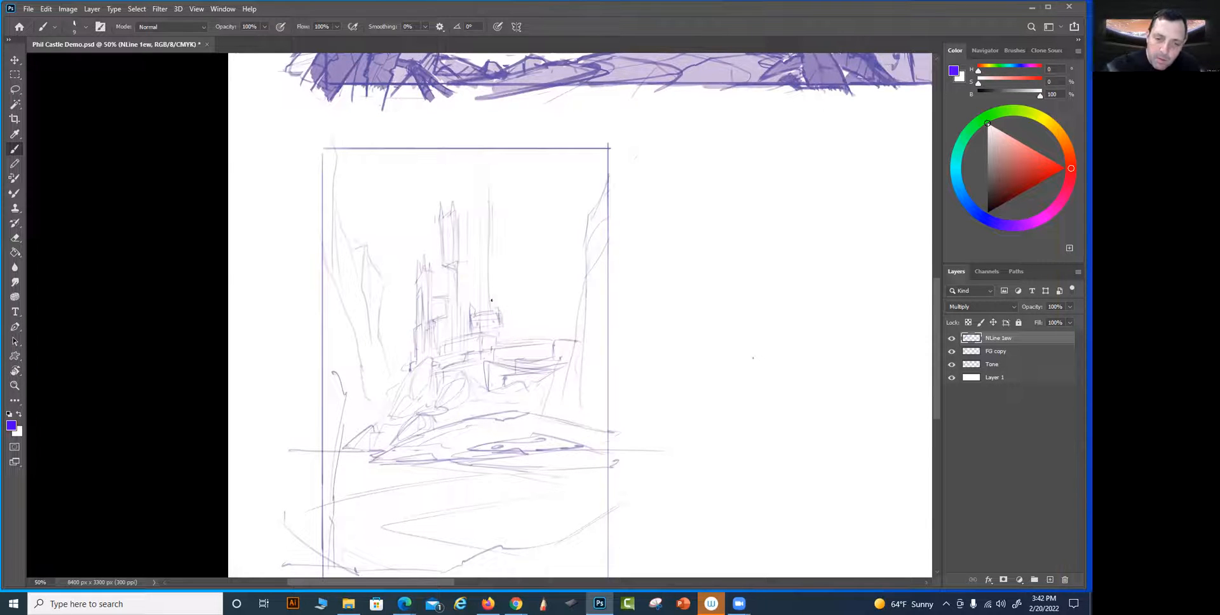
pyautogui.moveTo(497, 311); pyautogui.dragTo(525, 316)
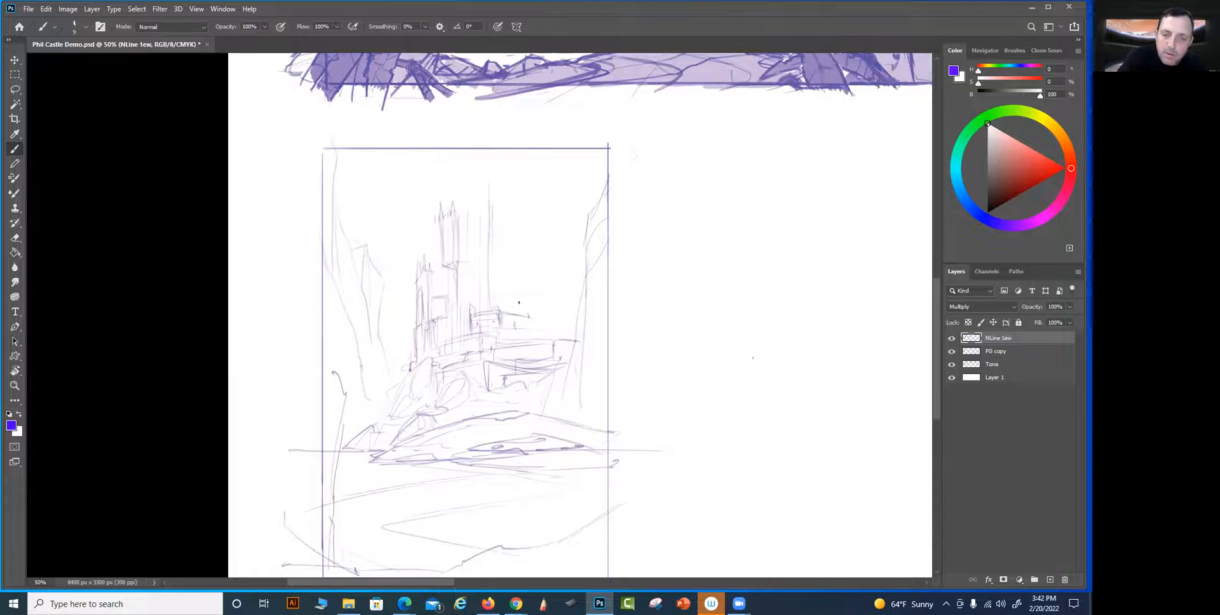
pyautogui.moveTo(564, 322)
pyautogui.mouseDown()
pyautogui.moveTo(522, 325)
pyautogui.moveTo(557, 341)
pyautogui.moveTo(574, 323)
pyautogui.mouseUp()
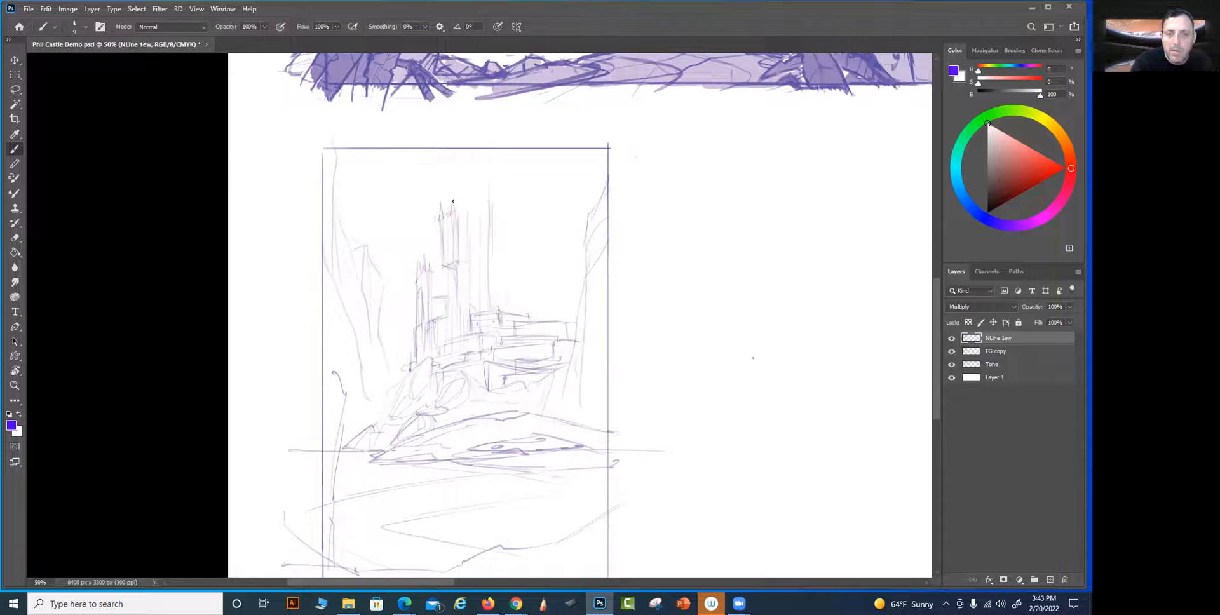
# Add a thin spire to the second tower and define the third tower's sides and horizontal ledge
pyautogui.moveTo(454, 213)
pyautogui.mouseDown()
pyautogui.moveTo(459, 170)
pyautogui.moveTo(462, 241)
pyautogui.moveTo(481, 220)
pyautogui.moveTo(491, 275)
pyautogui.mouseUp()
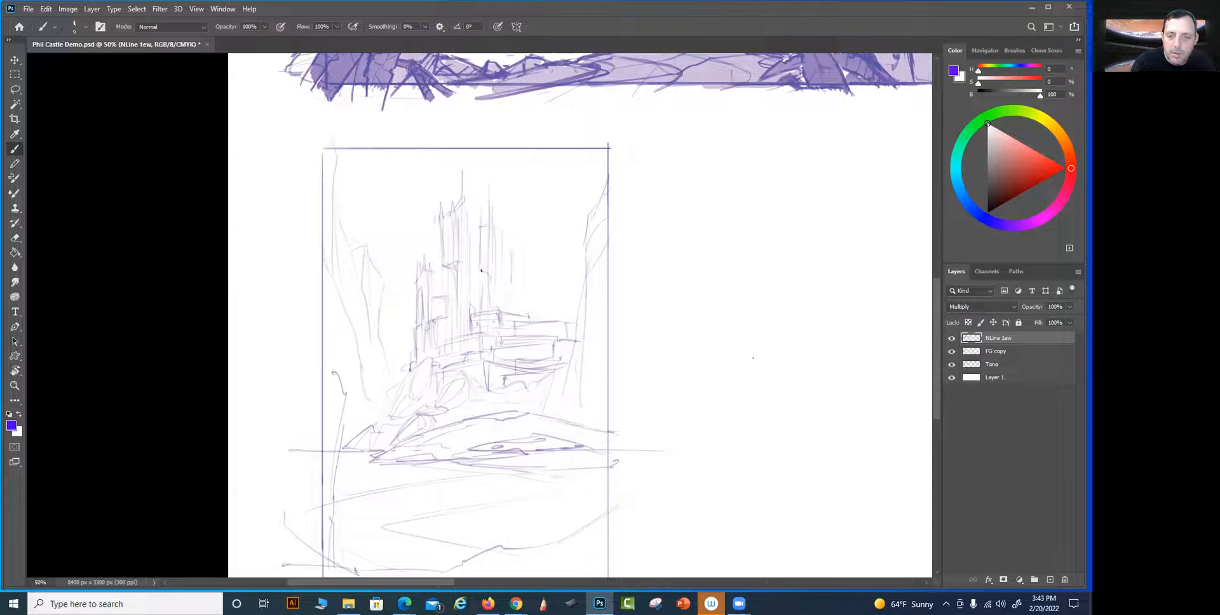
pyautogui.moveTo(481, 226)
pyautogui.mouseDown()
pyautogui.moveTo(481, 283)
pyautogui.moveTo(502, 288)
pyautogui.mouseUp()
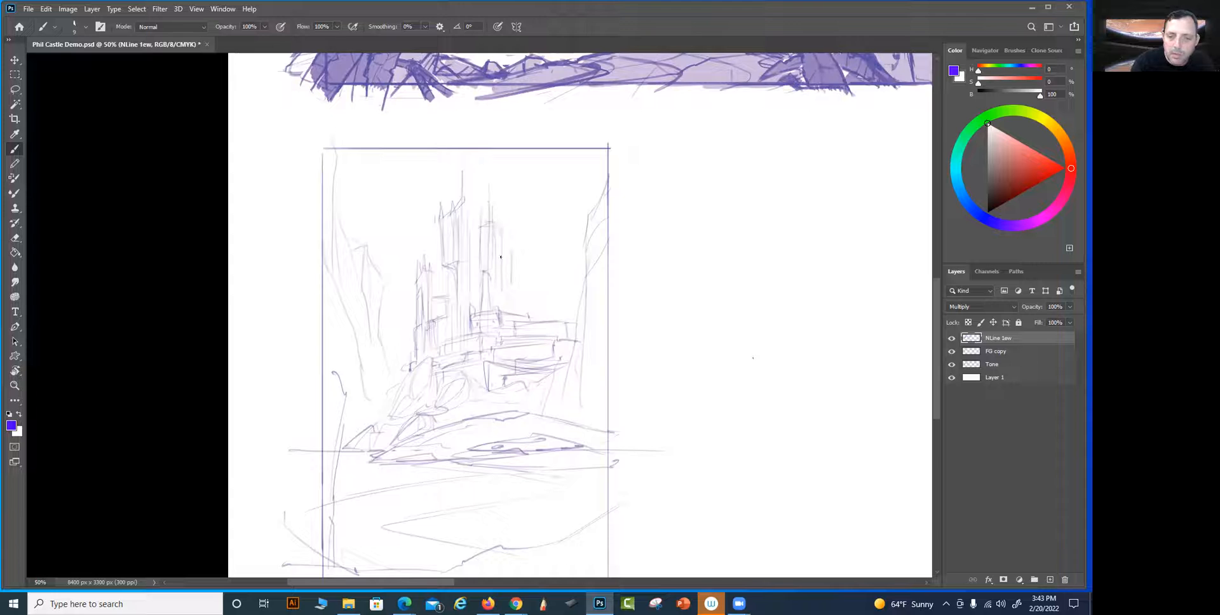
pyautogui.moveTo(500, 226); pyautogui.dragTo(487, 222)
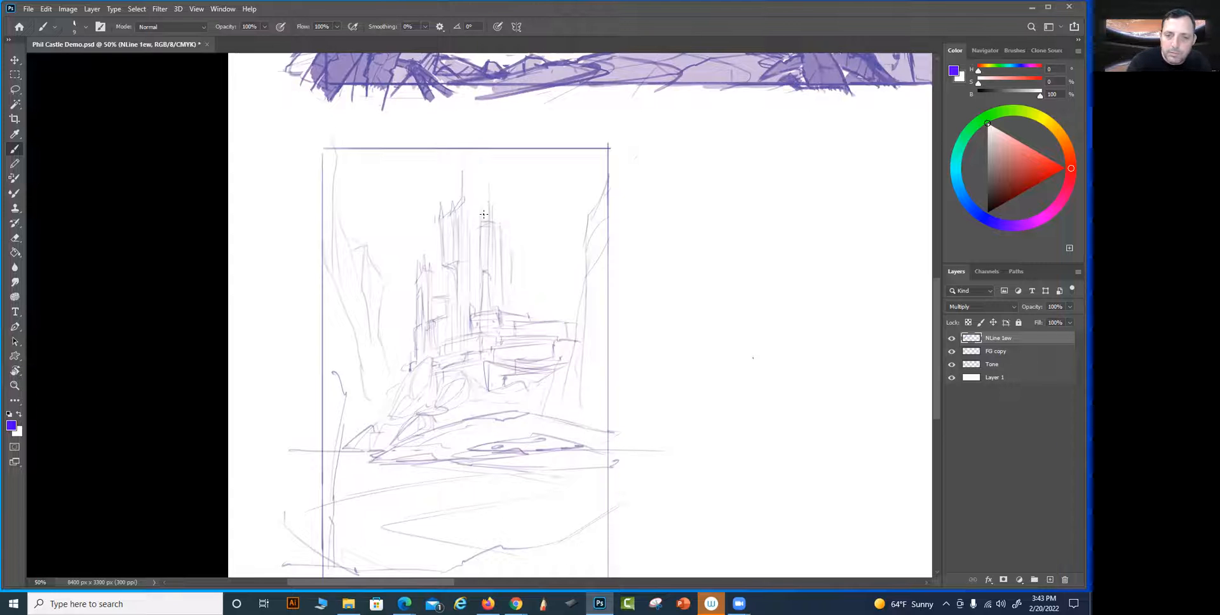
# Build a broad main keep off the third tower, with slanted top edges, a raised roof block, side walls and a tall recess
pyautogui.moveTo(492, 191)
pyautogui.mouseDown()
pyautogui.moveTo(489, 219)
pyautogui.moveTo(541, 214)
pyautogui.moveTo(533, 206)
pyautogui.mouseUp()
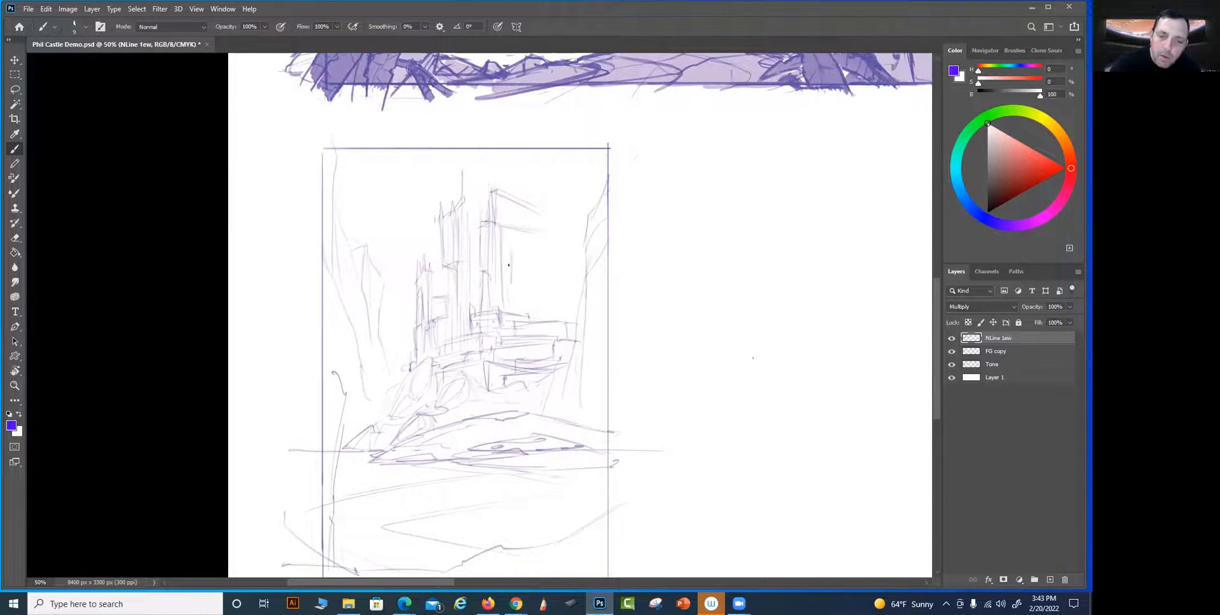
pyautogui.moveTo(513, 268); pyautogui.dragTo(513, 309)
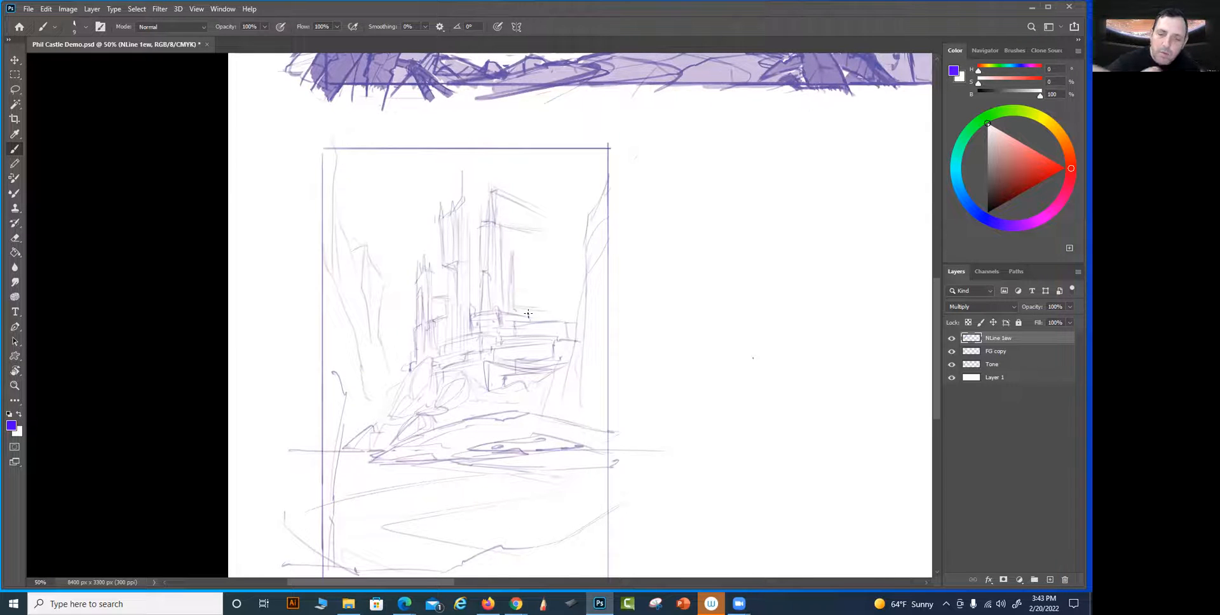
pyautogui.moveTo(551, 309)
pyautogui.mouseDown()
pyautogui.moveTo(551, 267)
pyautogui.moveTo(553, 315)
pyautogui.mouseUp()
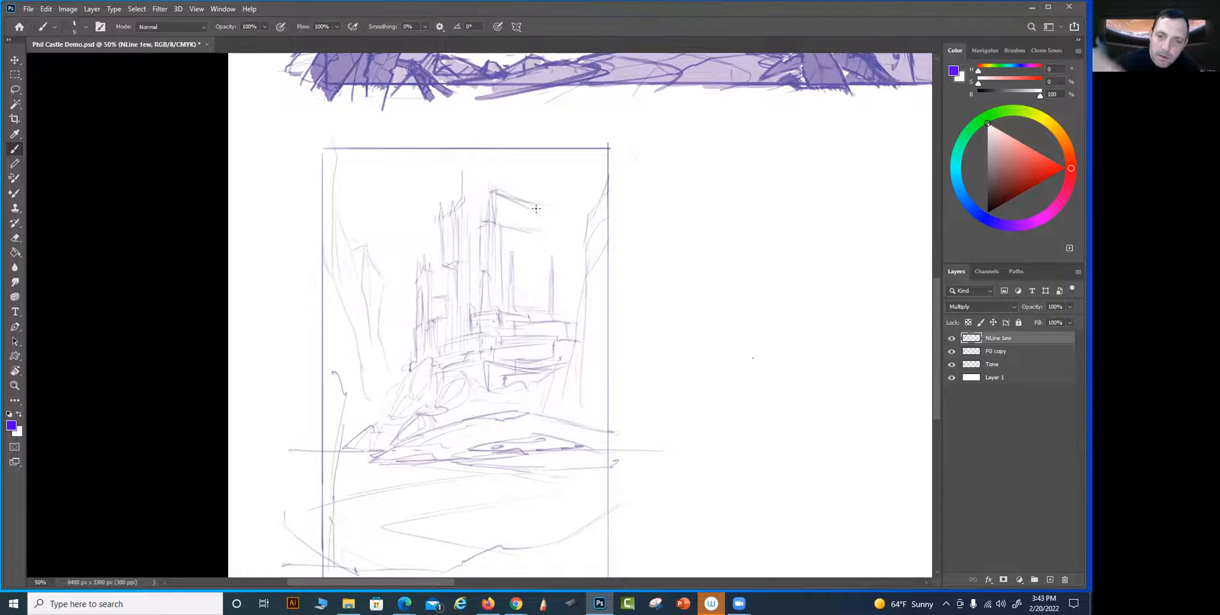
pyautogui.moveTo(546, 207); pyautogui.dragTo(548, 234)
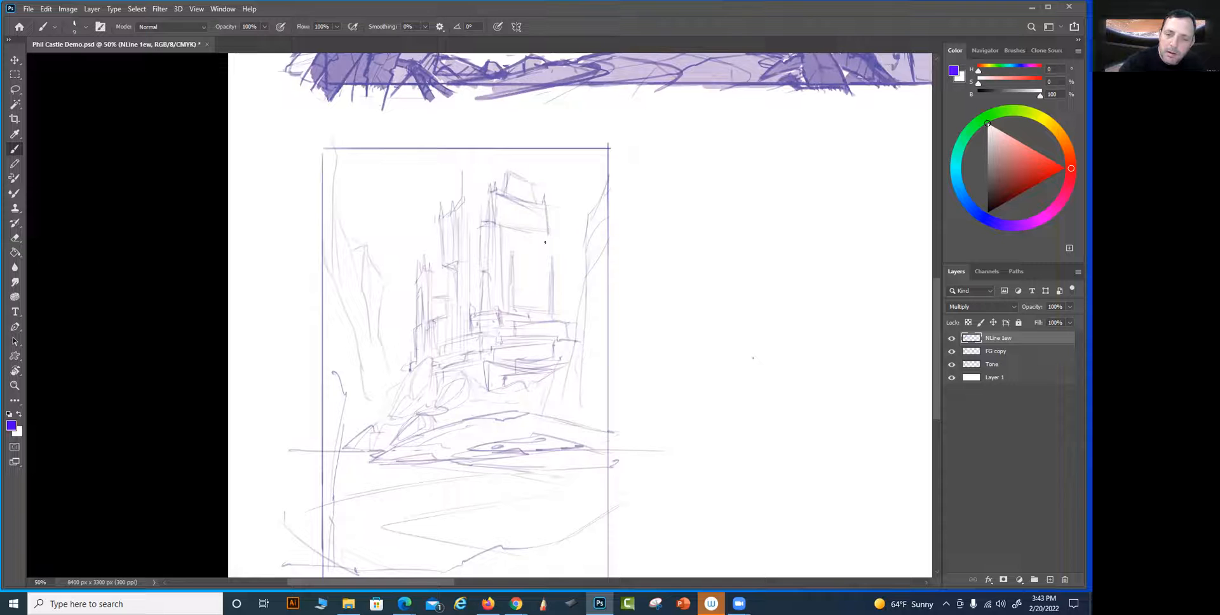
pyautogui.moveTo(547, 246); pyautogui.dragTo(548, 232)
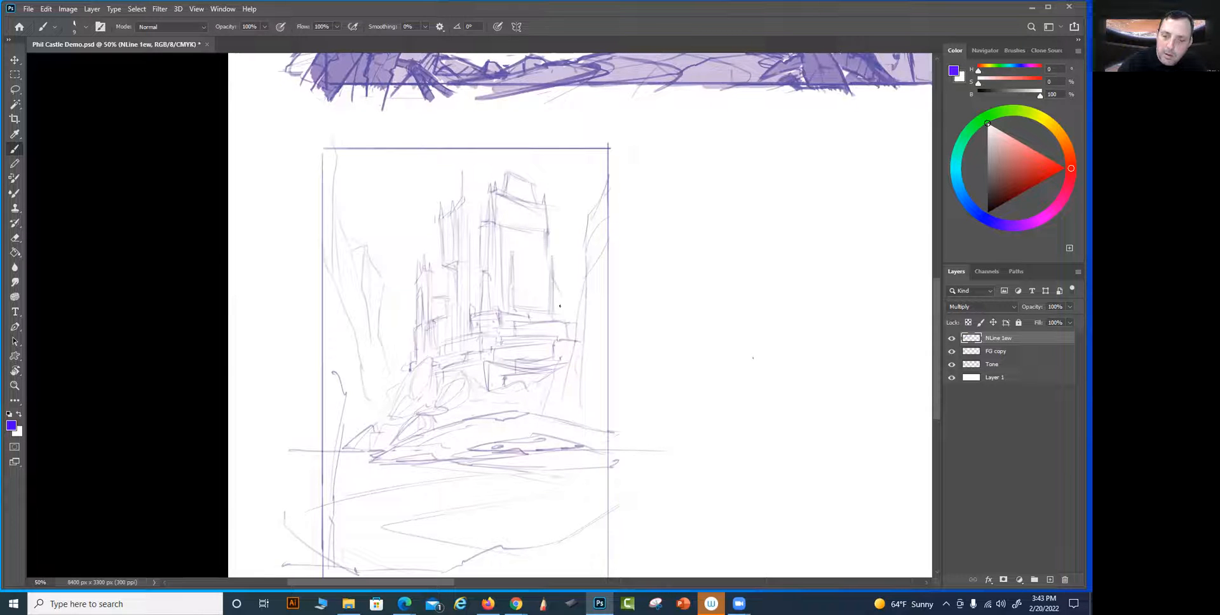
# Draw a slanted ledge between the keep and the right cliff, with a slim spired tower reaching the frame's upper edge
pyautogui.moveTo(552, 278); pyautogui.dragTo(580, 291)
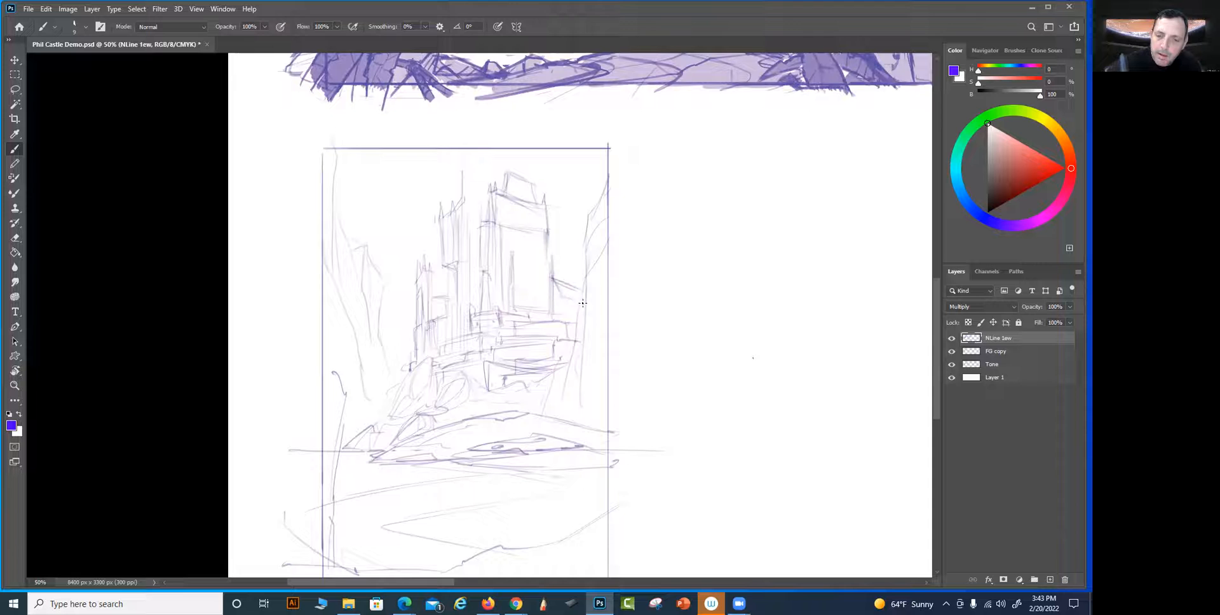
pyautogui.moveTo(565, 283)
pyautogui.mouseDown()
pyautogui.moveTo(556, 220)
pyautogui.moveTo(558, 290)
pyautogui.moveTo(560, 220)
pyautogui.mouseUp()
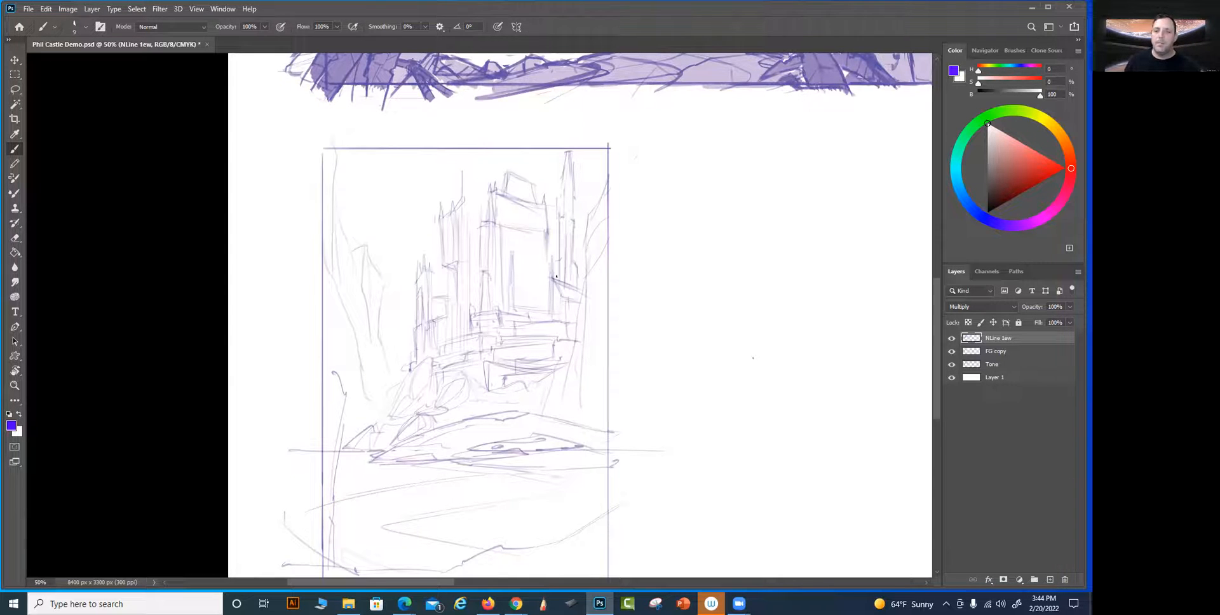
# Add detail lines to the keep's roof and lower walls, and sharpen the second tower's top with extra spires
pyautogui.moveTo(650, 488)
pyautogui.mouseDown()
pyautogui.moveTo(657, 427)
pyautogui.moveTo(673, 404)
pyautogui.moveTo(609, 481)
pyautogui.mouseUp()
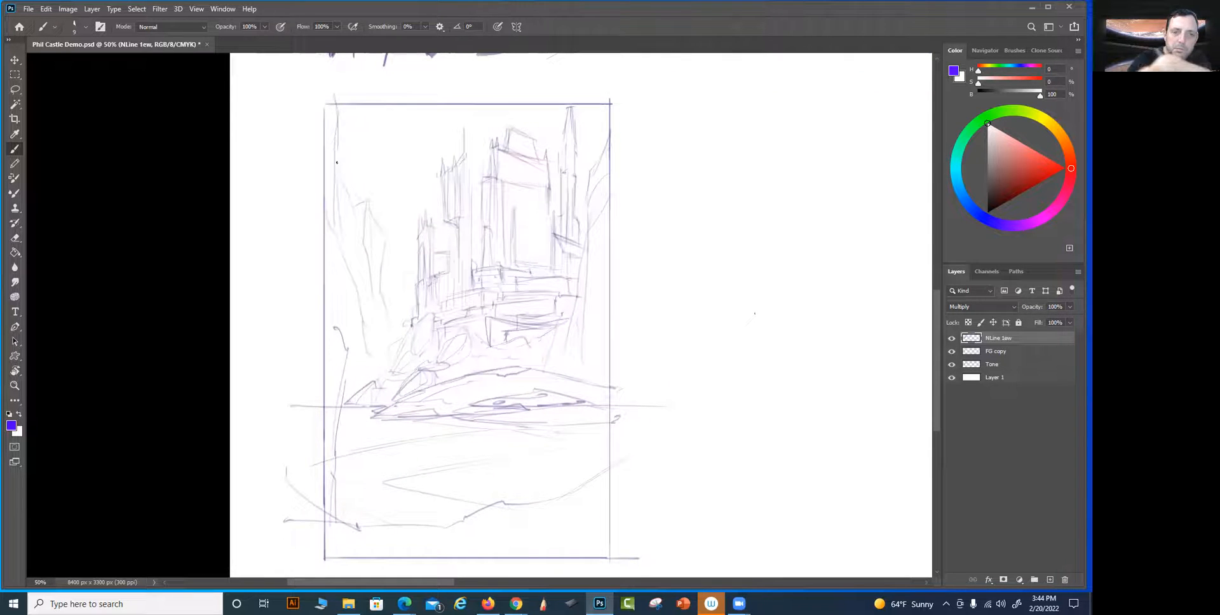
pyautogui.moveTo(635, 332); pyautogui.dragTo(632, 337)
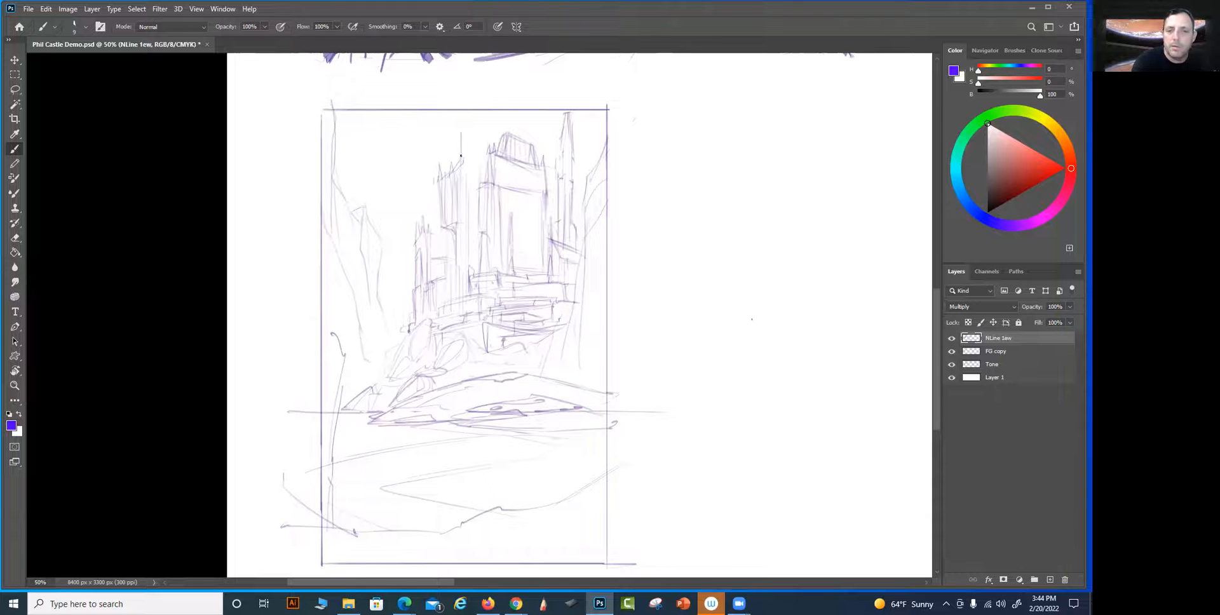
pyautogui.moveTo(460, 166); pyautogui.dragTo(461, 136)
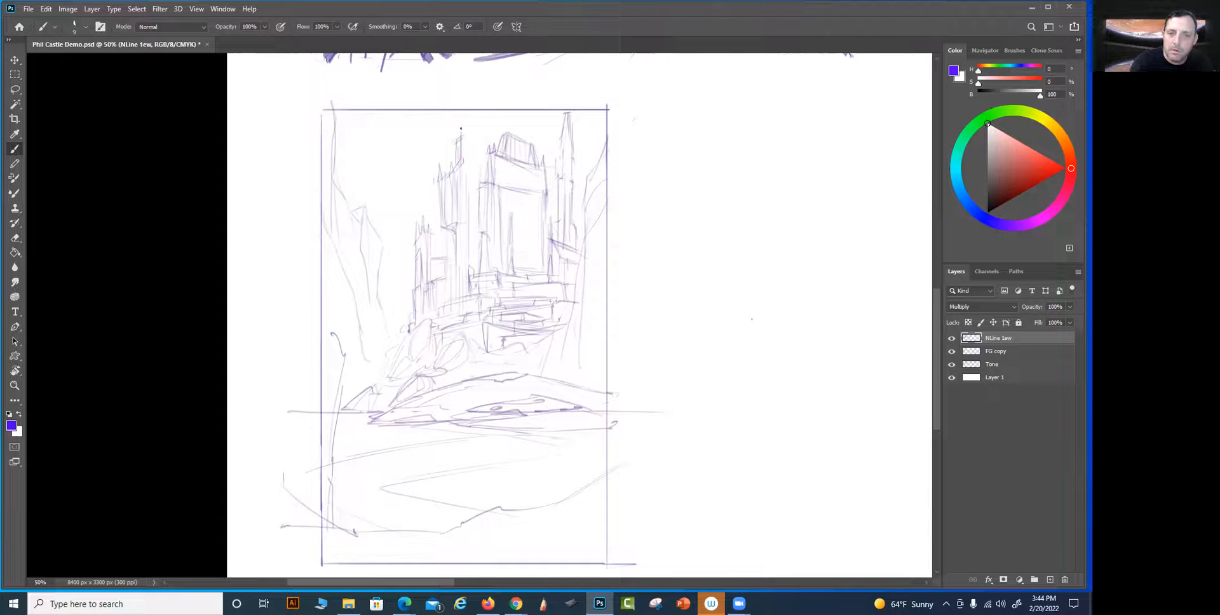
pyautogui.moveTo(472, 170); pyautogui.dragTo(472, 152)
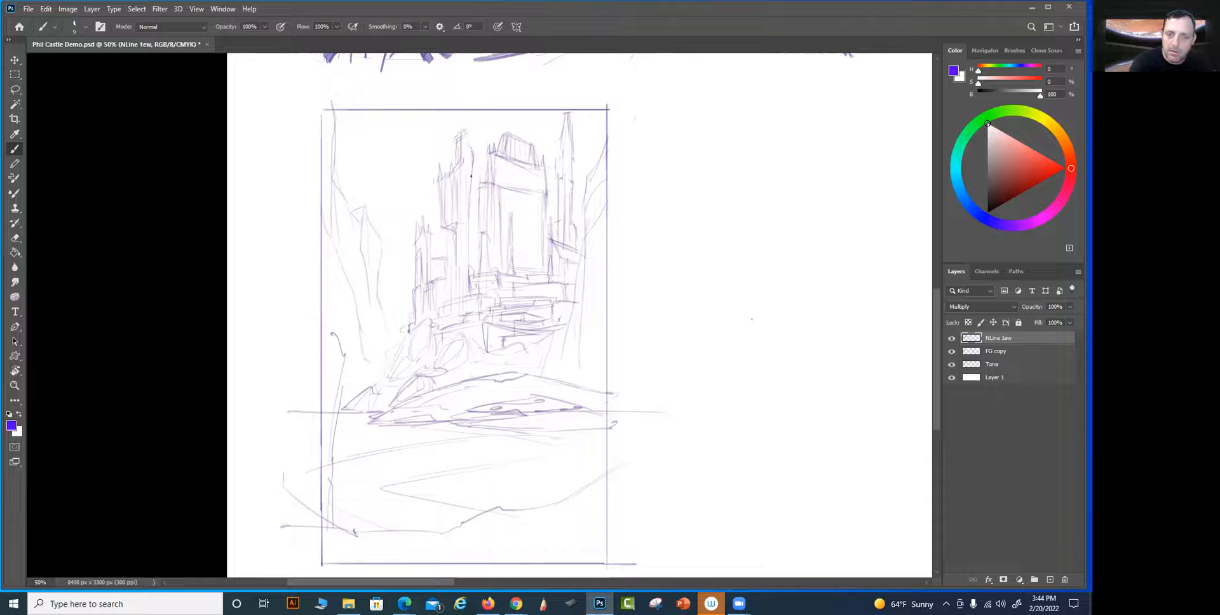
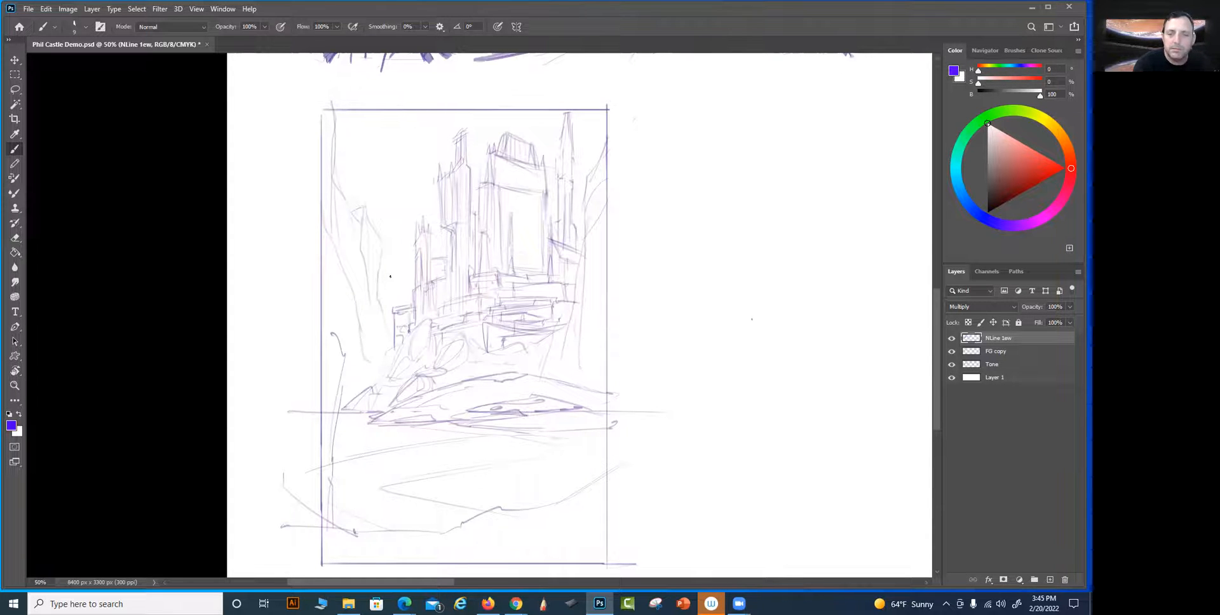
# Add a small spired turret at the castle's lower-left end and lasso the whole castle above the landmass
pyautogui.moveTo(396, 292)
pyautogui.mouseDown()
pyautogui.moveTo(397, 310)
pyautogui.moveTo(399, 293)
pyautogui.mouseUp()
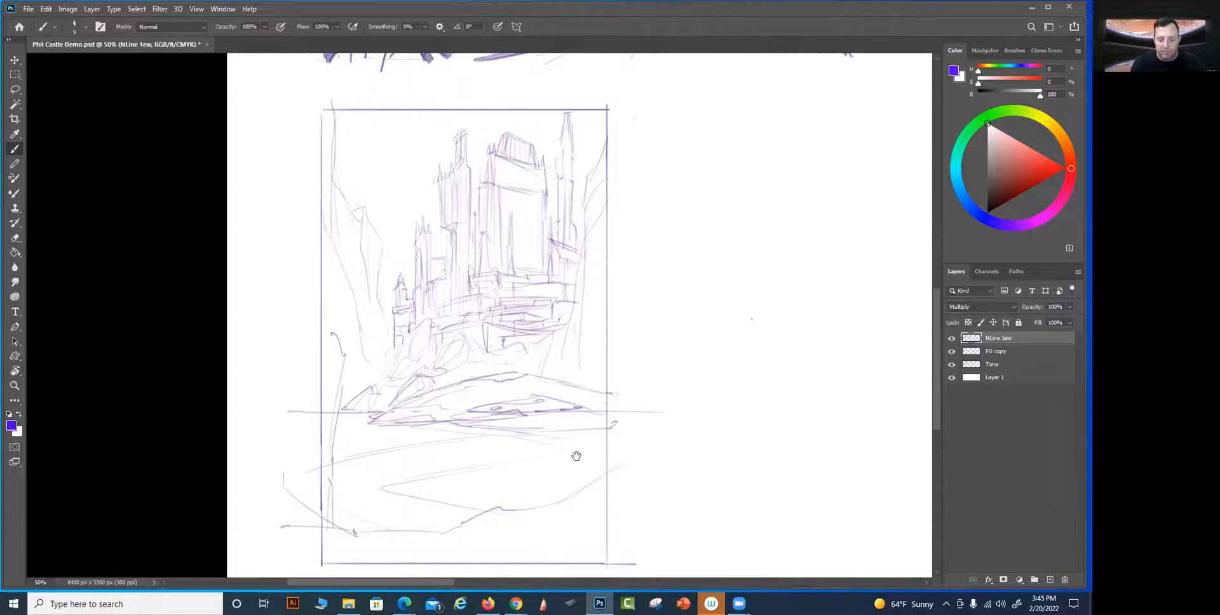
pyautogui.press('l')
pyautogui.moveTo(584, 103)
pyautogui.mouseDown()
pyautogui.moveTo(567, 318)
pyautogui.moveTo(510, 358)
pyautogui.moveTo(429, 337)
pyautogui.moveTo(410, 213)
pyautogui.moveTo(502, 109)
pyautogui.moveTo(595, 113)
pyautogui.mouseUp()
pyautogui.press('shift')
pyautogui.press('alt')
pyautogui.moveTo(550, 106); pyautogui.dragTo(488, 90)
pyautogui.press('alt')
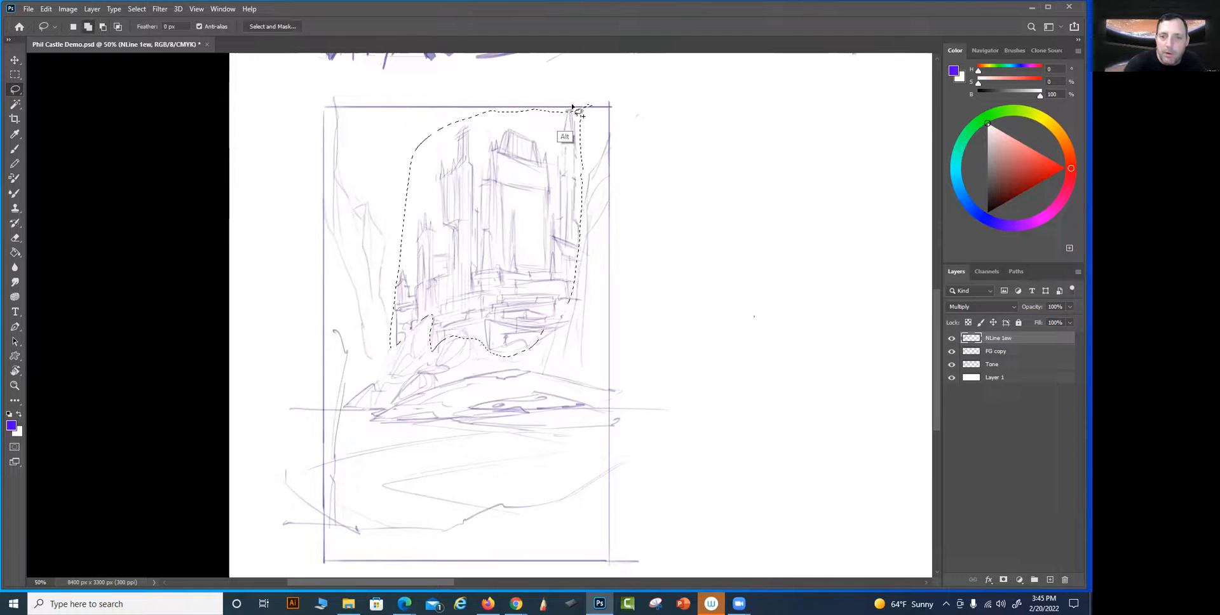
# Try scaling the selected castle down to about 80% of its size
pyautogui.moveTo(565, 110)
pyautogui.mouseDown()
pyautogui.moveTo(585, 118)
pyautogui.moveTo(560, 130)
pyautogui.mouseUp()
pyautogui.hotkey('ctrl', 't')
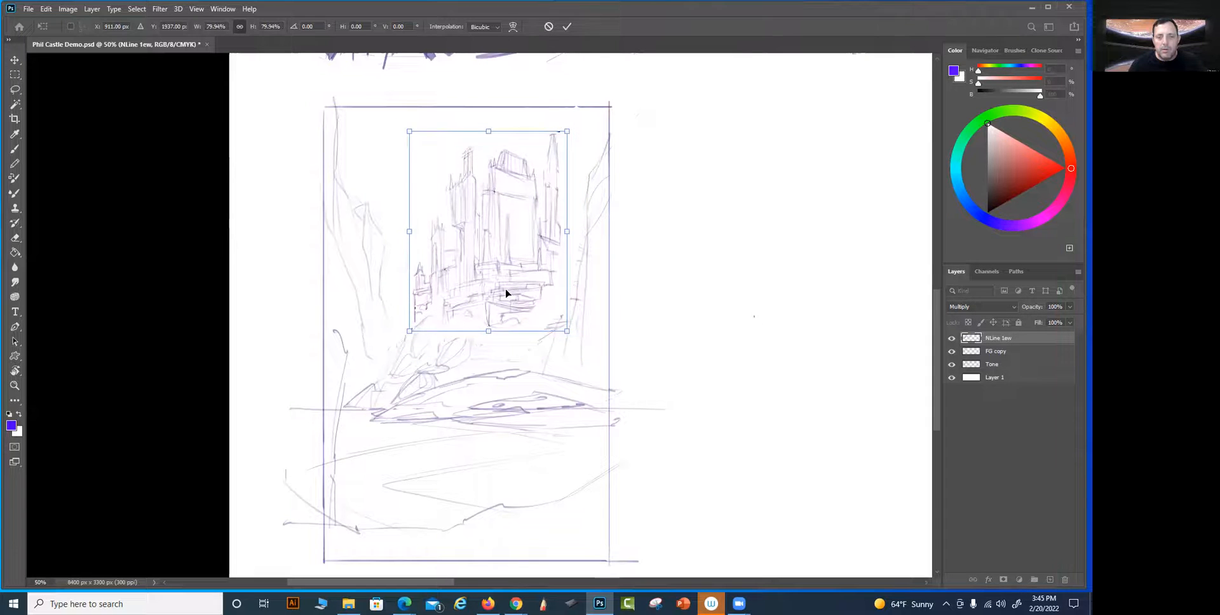
pyautogui.press('Return')
pyautogui.hotkey('ctrl', 'd')
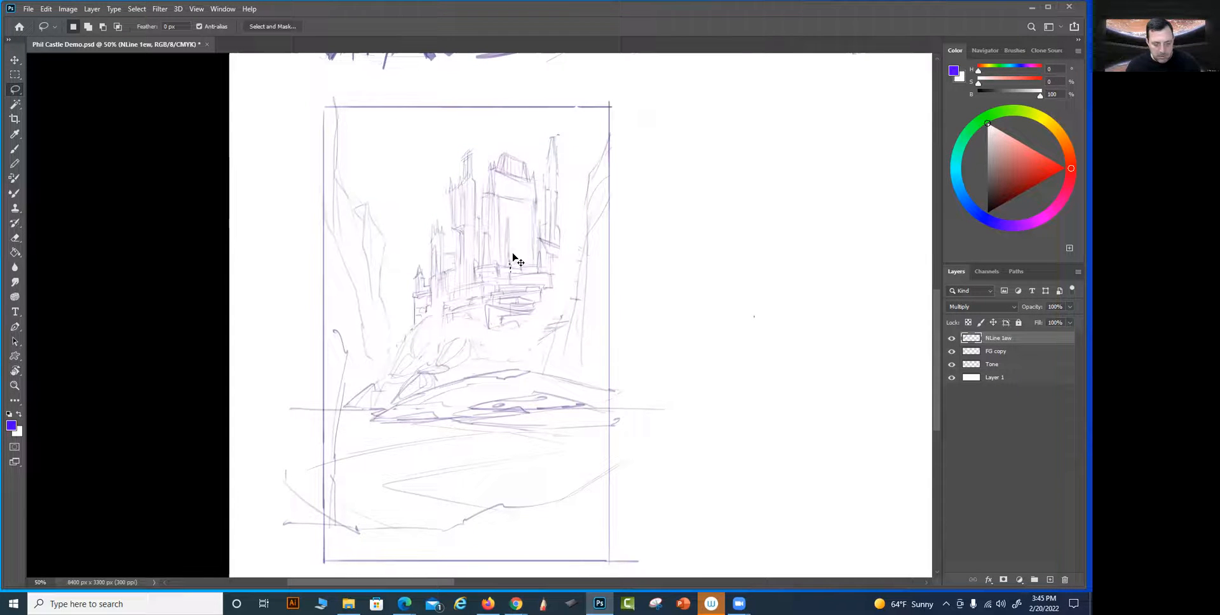
pyautogui.hotkey('ctrl', 'z')
pyautogui.hotkey('ctrl', 'z')
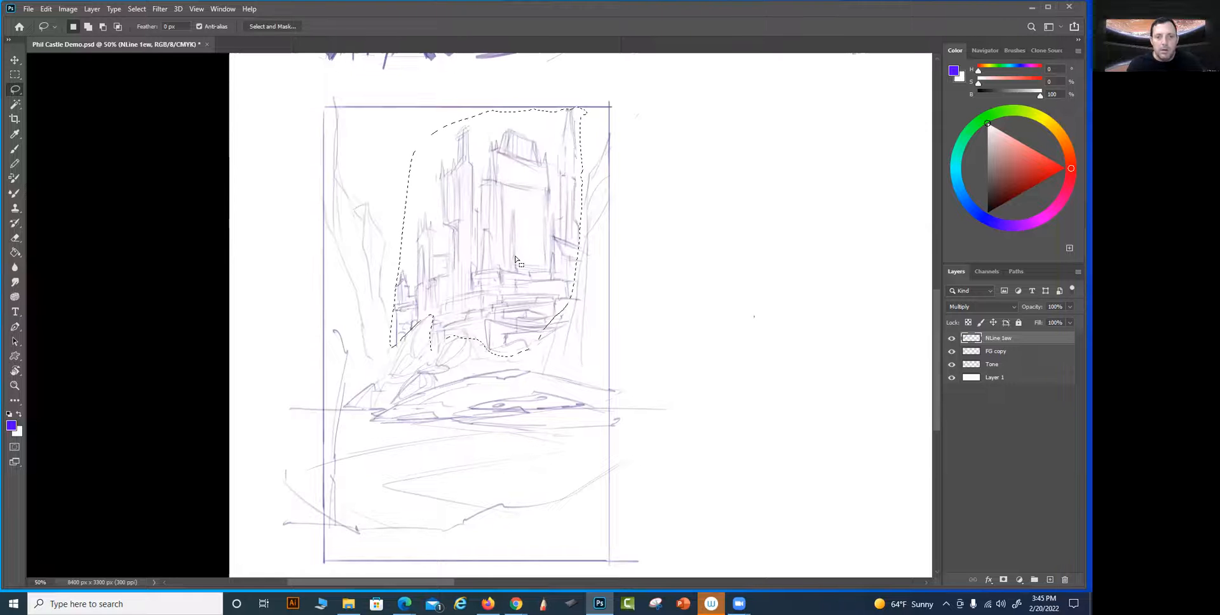
# Scale the selected castle down to about 78% and lower it onto the landmass between the cliffs
pyautogui.hotkey('ctrl', 't')
pyautogui.moveTo(586, 106); pyautogui.dragTo(558, 128)
pyautogui.moveTo(531, 171); pyautogui.dragTo(523, 199)
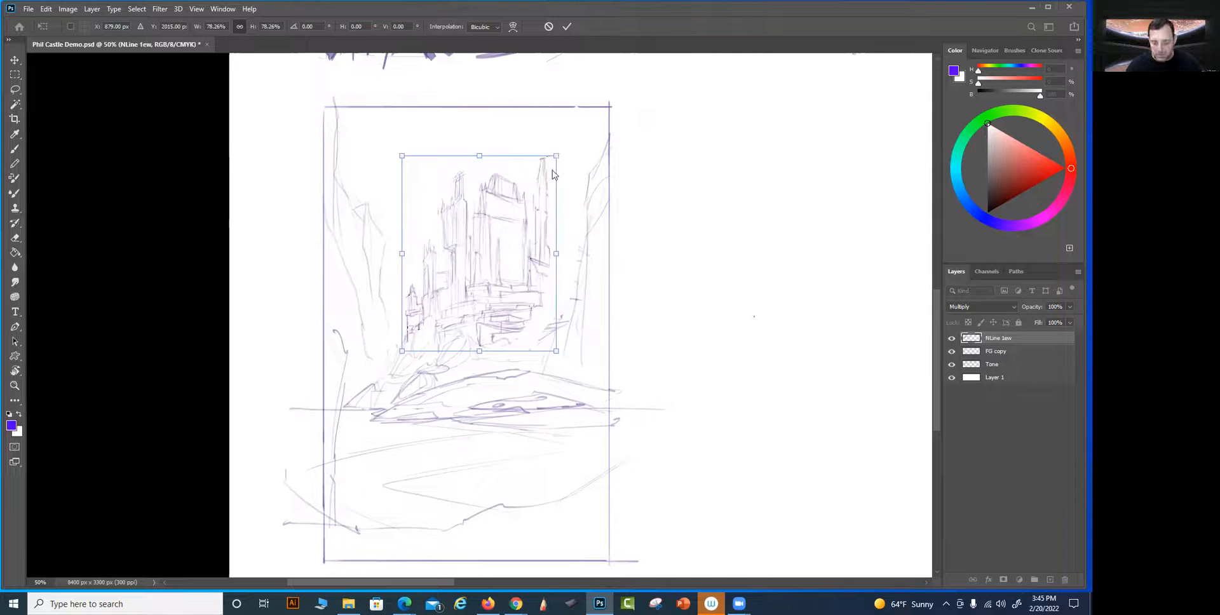
pyautogui.hotkey('alt', 'space')
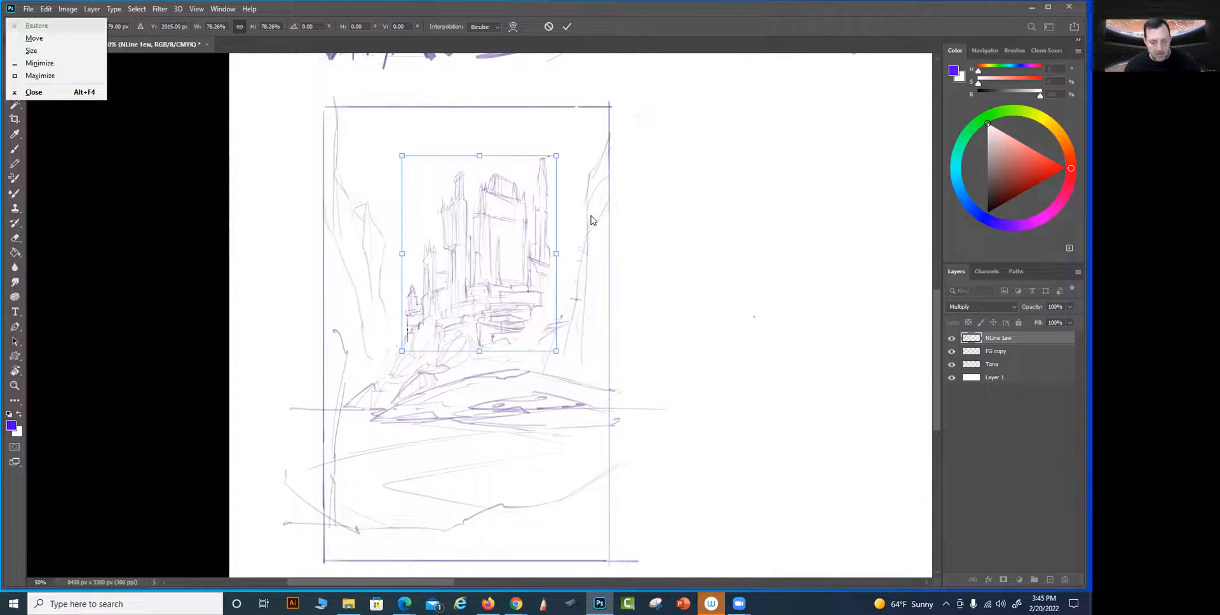
pyautogui.press('Escape')
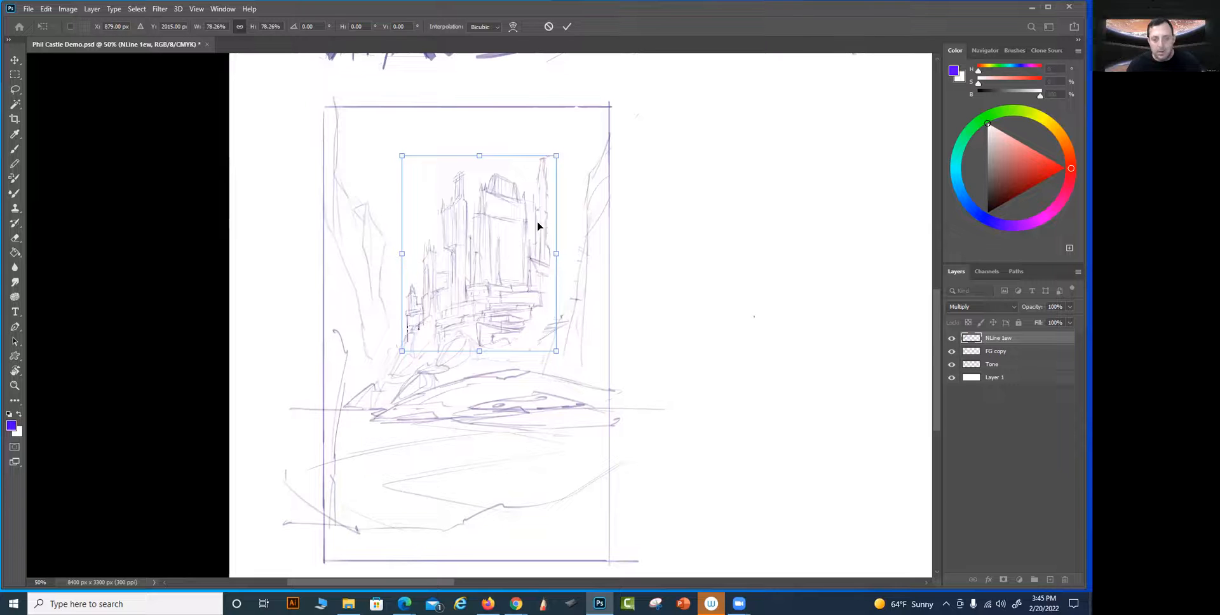
pyautogui.press('Return')
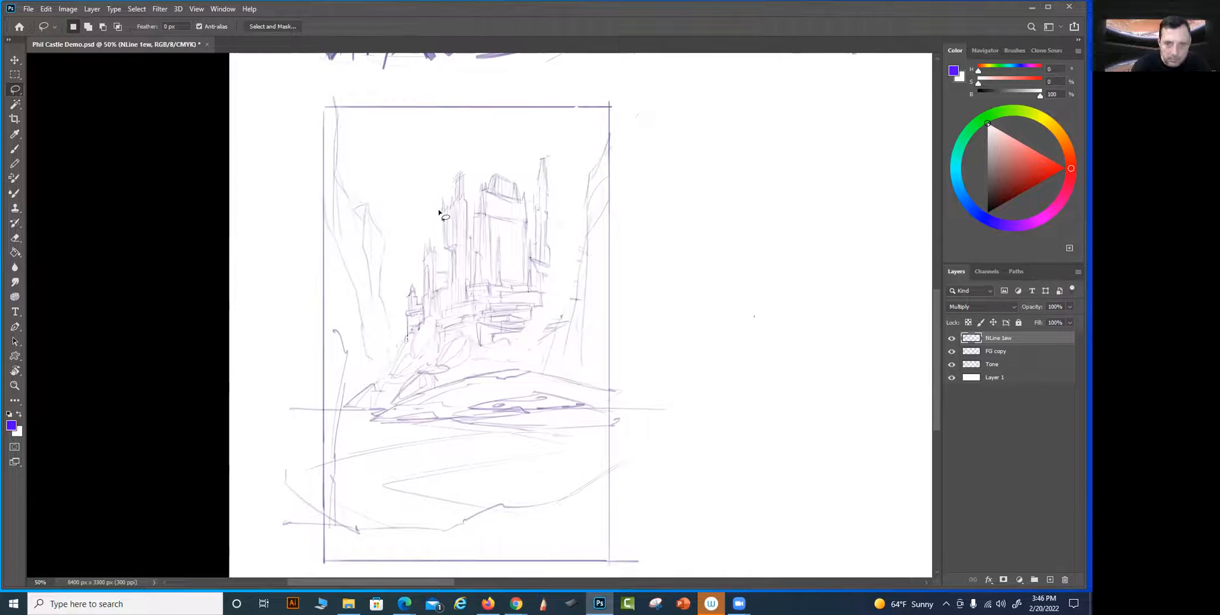
# Duplicate a lassoed section of the castle onto a new layer, reshape it and place it as a low block at the castle's lower-right end
pyautogui.moveTo(471, 238)
pyautogui.mouseDown()
pyautogui.moveTo(460, 156)
pyautogui.moveTo(438, 227)
pyautogui.moveTo(456, 306)
pyautogui.moveTo(471, 273)
pyautogui.moveTo(469, 191)
pyautogui.mouseUp()
pyautogui.press('v')
pyautogui.hotkey('ctrl', 'j')
pyautogui.moveTo(472, 260); pyautogui.dragTo(560, 210)
pyautogui.hotkey('ctrl', 't')
pyautogui.moveTo(579, 247); pyautogui.dragTo(619, 247)
pyautogui.moveTo(584, 152); pyautogui.dragTo(583, 230)
pyautogui.moveTo(622, 284); pyautogui.dragTo(549, 309)
pyautogui.press('Return')
pyautogui.press('e')
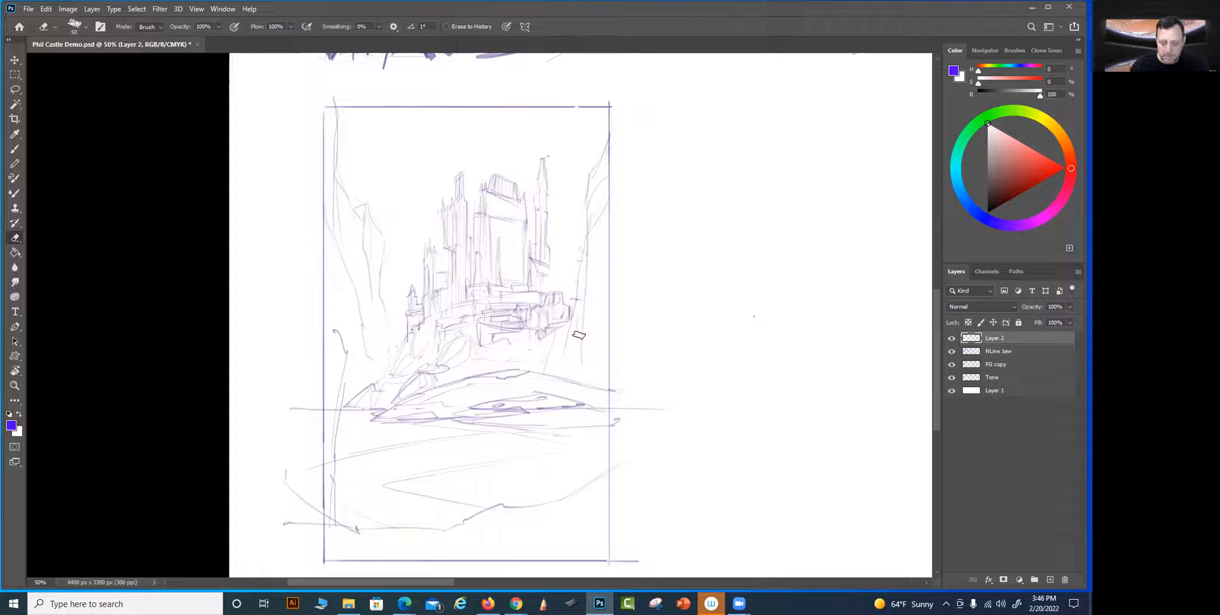
# Lasso the main keep and merge the copied block's layer with the line layer
pyautogui.press('l')
pyautogui.moveTo(468, 242)
pyautogui.mouseDown()
pyautogui.moveTo(506, 166)
pyautogui.moveTo(529, 184)
pyautogui.moveTo(530, 261)
pyautogui.moveTo(479, 271)
pyautogui.moveTo(457, 253)
pyautogui.mouseUp()
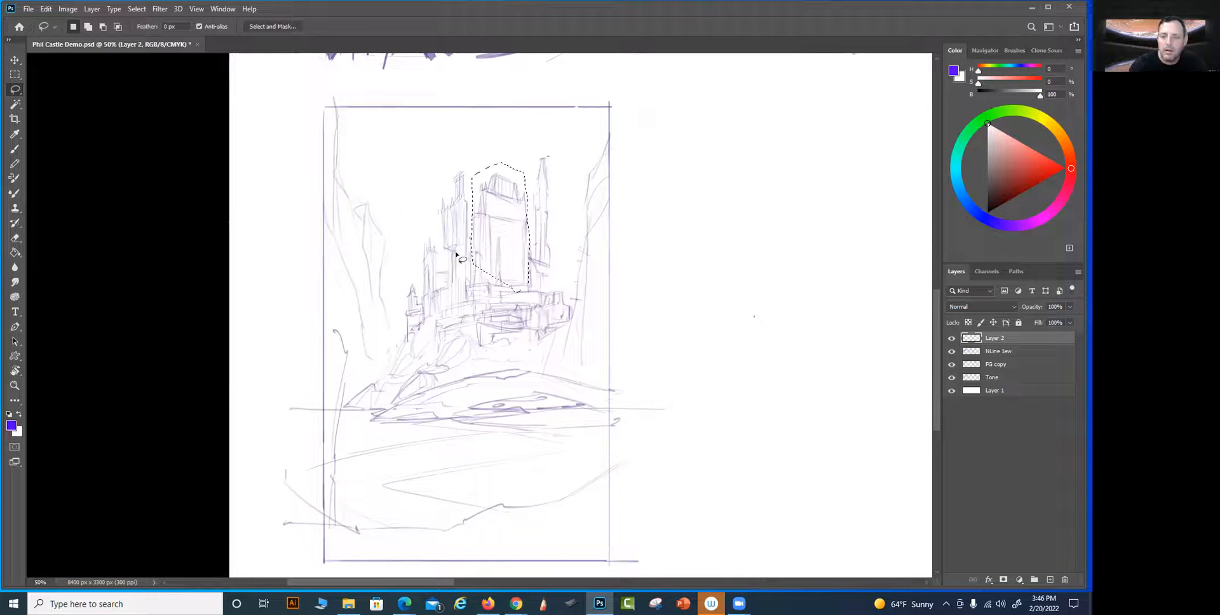
pyautogui.keyDown('shift'); pyautogui.click(1018, 353); pyautogui.keyUp('shift')
pyautogui.hotkey('ctrl', 'e')
# Duplicate the main keep onto its own layer and shrink it to about 45% width and 73% height above the roof
pyautogui.hotkey('ctrl', 'j')
pyautogui.press('v')
pyautogui.moveTo(530, 248); pyautogui.dragTo(510, 176)
pyautogui.hotkey('ctrl', 't')
# Distort the copied keep into a tapered upper tower and seat it on the main keep's roof
pyautogui.rightClick(507, 159)
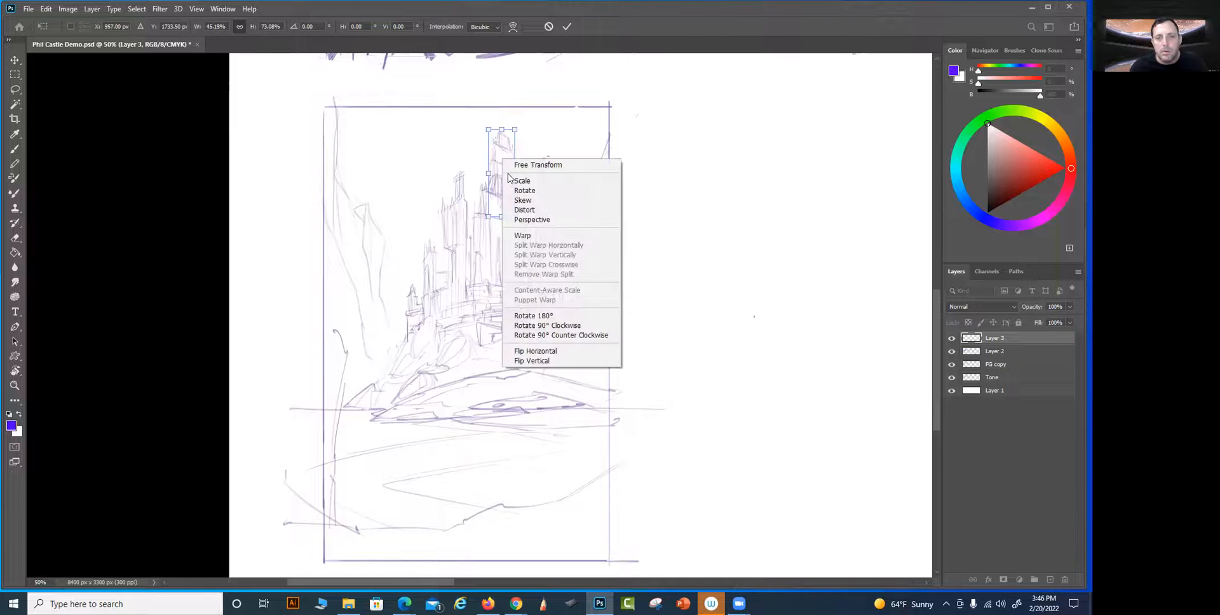
pyautogui.click(515, 210)
pyautogui.moveTo(514, 136); pyautogui.dragTo(514, 135)
pyautogui.moveTo(496, 182); pyautogui.dragTo(498, 172)
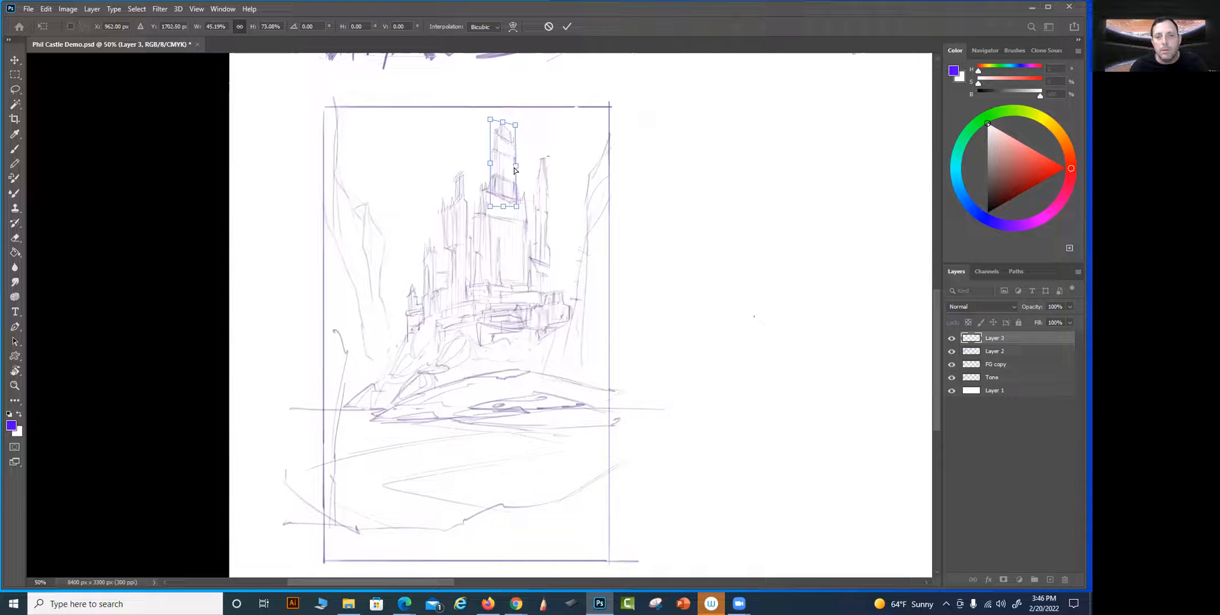
pyautogui.press('Return')
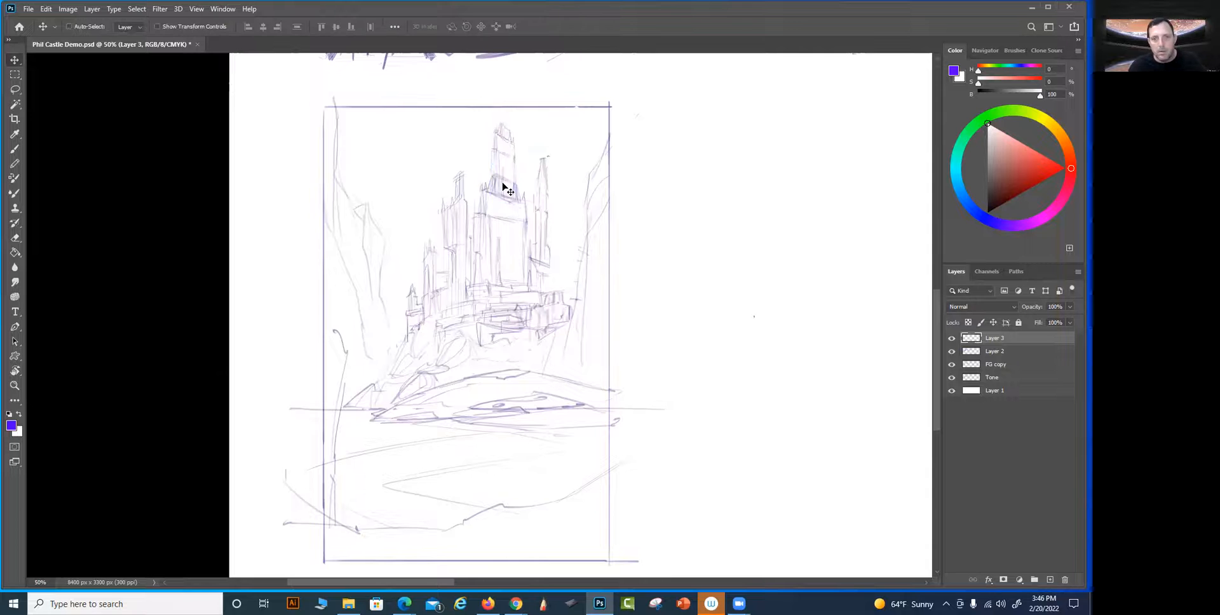
pyautogui.moveTo(504, 182)
pyautogui.mouseDown()
pyautogui.moveTo(517, 200)
pyautogui.moveTo(516, 159)
pyautogui.mouseUp()
pyautogui.hotkey('ctrl', 't')
pyautogui.press('Return')
# Paste another keep copy beside the castle's right end and scale it to about 60% width and 85% height
pyautogui.hotkey('ctrl', 'v')
pyautogui.moveTo(510, 198)
pyautogui.mouseDown()
pyautogui.moveTo(526, 241)
pyautogui.moveTo(563, 251)
pyautogui.moveTo(550, 220)
pyautogui.moveTo(561, 244)
pyautogui.mouseUp()
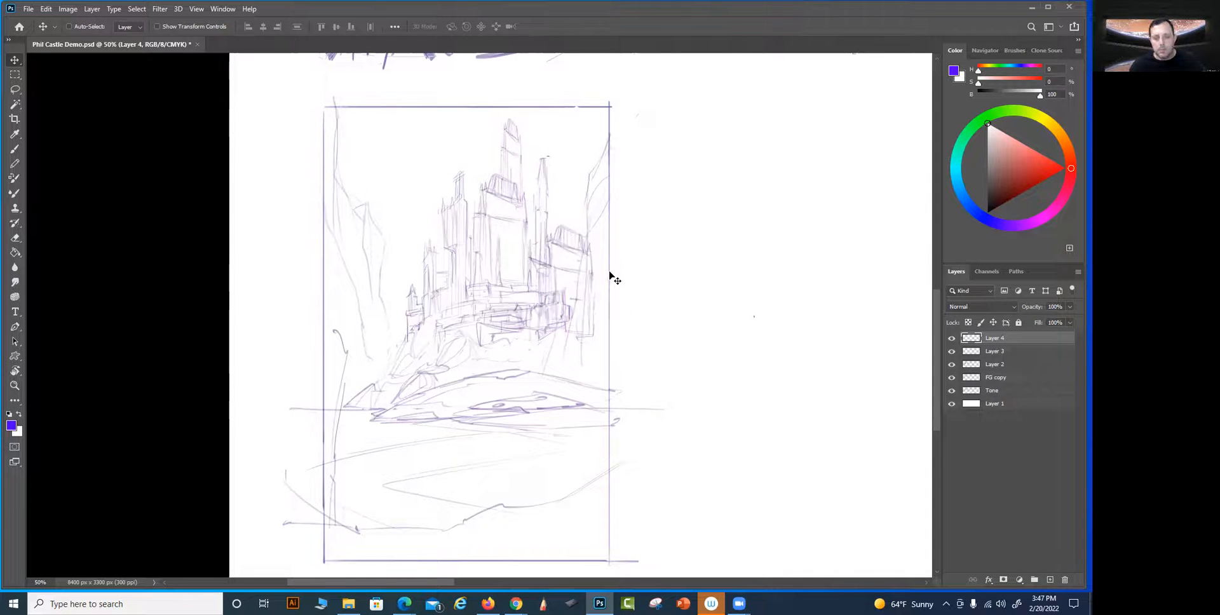
pyautogui.hotkey('ctrl', 't')
pyautogui.moveTo(595, 285); pyautogui.dragTo(579, 284)
pyautogui.moveTo(559, 227); pyautogui.dragTo(559, 238)
pyautogui.moveTo(541, 288); pyautogui.dragTo(546, 263)
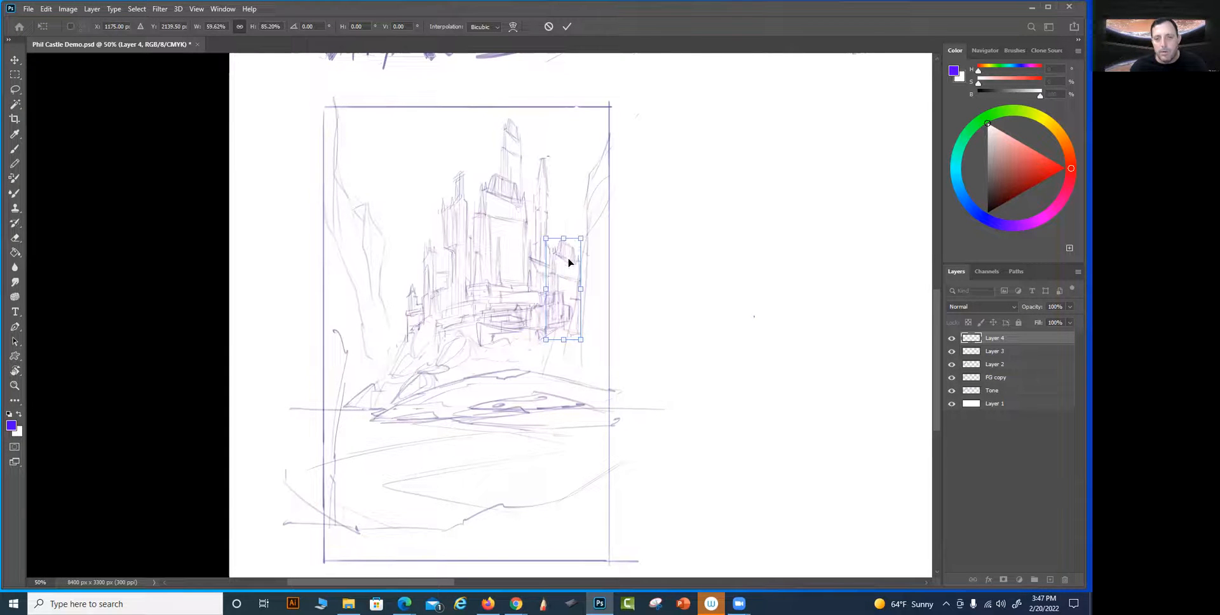
# Distort the pasted keep copy to slant its top, fitting it between the castle and the right cliff
pyautogui.rightClick(569, 263)
pyautogui.click(588, 312)
pyautogui.moveTo(584, 240); pyautogui.dragTo(581, 227)
pyautogui.moveTo(558, 275); pyautogui.dragTo(562, 279)
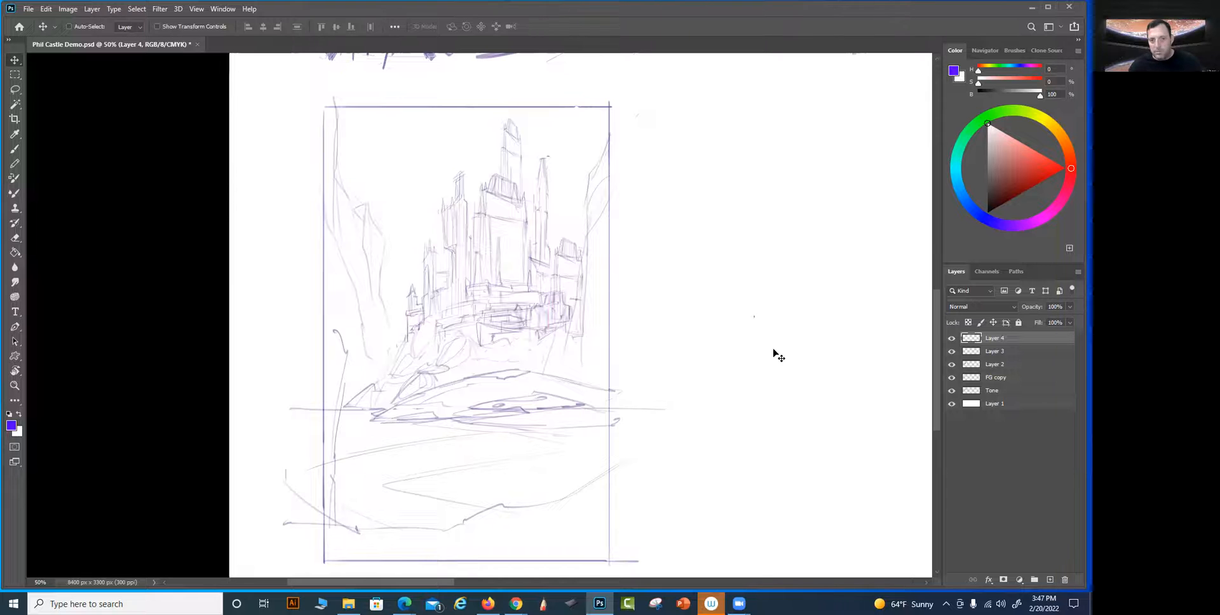
pyautogui.scroll(-1, 626, 311)
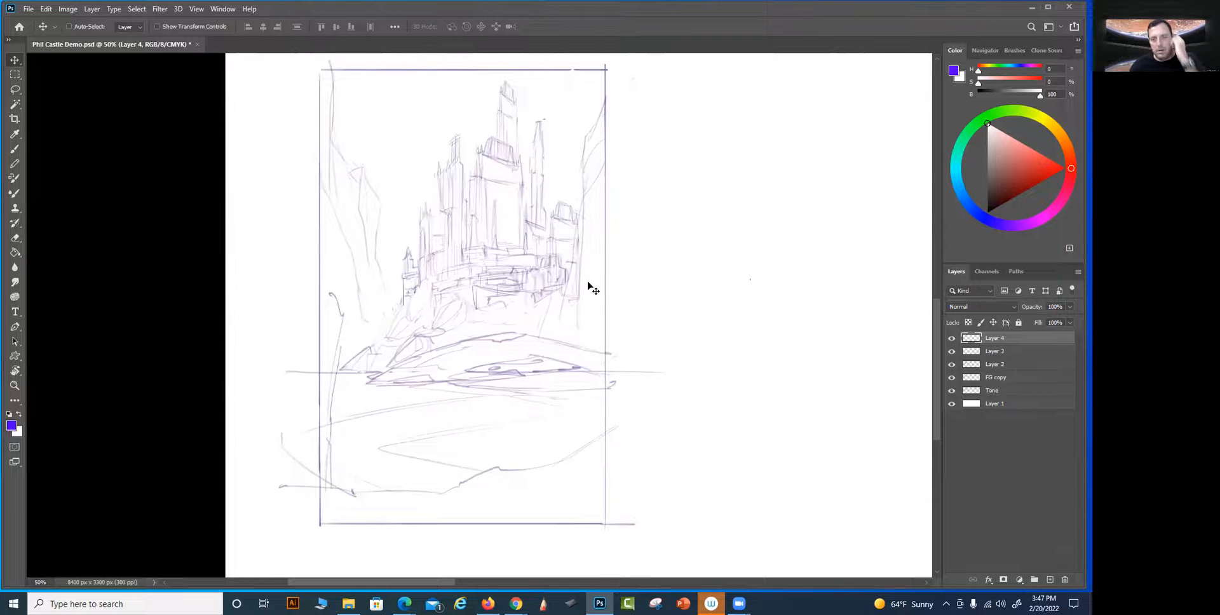
pyautogui.scroll(2, 557, 254)
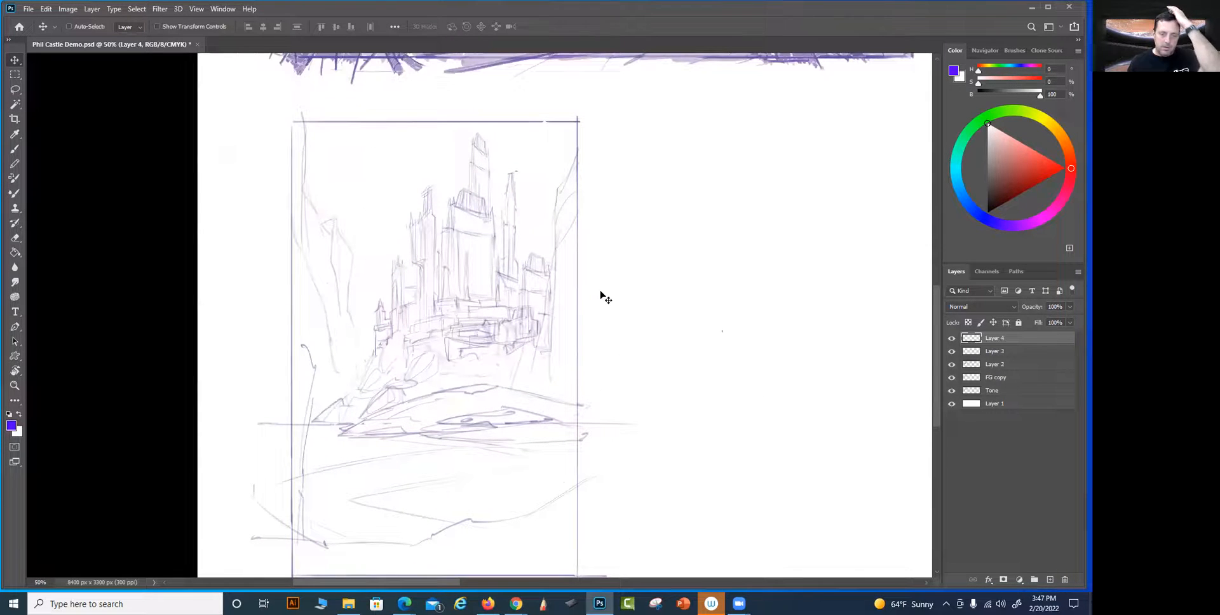
# Merge the two copied tower layers and the line layer beneath them into one sketch layer
pyautogui.doubleClick(995, 338)
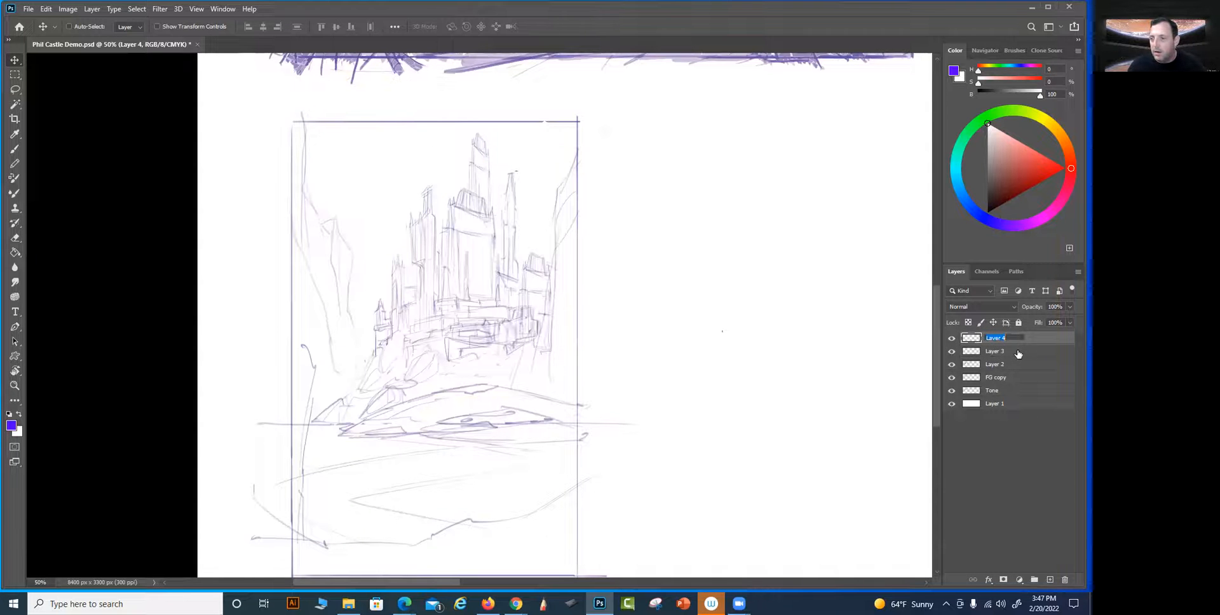
pyautogui.click(1018, 350)
pyautogui.keyDown('shift'); pyautogui.click(1016, 342); pyautogui.keyUp('shift')
pyautogui.hotkey('ctrl', 'e')
pyautogui.click(952, 339)
pyautogui.click(951, 339)
pyautogui.keyDown('shift'); pyautogui.click(963, 349); pyautogui.keyUp('shift')
pyautogui.hotkey('ctrl', 'e')
# Toggle the merged sketch layer's visibility to check which line work it contains
pyautogui.click(953, 340)
pyautogui.click(952, 339)
pyautogui.click(953, 339)
pyautogui.click(953, 339)
# Brush an arched gateway with a small turret at the castle's left base, with a ground line beneath it
pyautogui.moveTo(560, 381)
pyautogui.mouseDown()
pyautogui.moveTo(608, 373)
pyautogui.moveTo(604, 391)
pyautogui.mouseUp()
pyautogui.moveTo(628, 349)
pyautogui.mouseDown()
pyautogui.moveTo(646, 381)
pyautogui.moveTo(640, 362)
pyautogui.mouseUp()
pyautogui.moveTo(682, 444); pyautogui.dragTo(689, 384)
pyautogui.moveTo(703, 484); pyautogui.dragTo(738, 427)
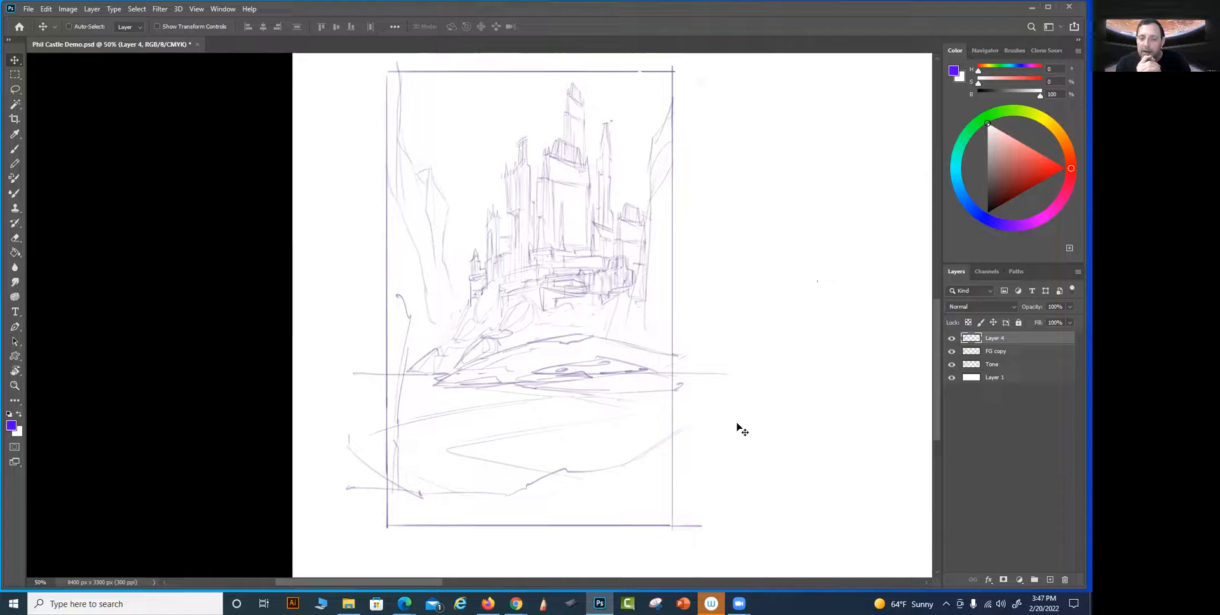
pyautogui.press('b')
pyautogui.moveTo(728, 427); pyautogui.dragTo(738, 403)
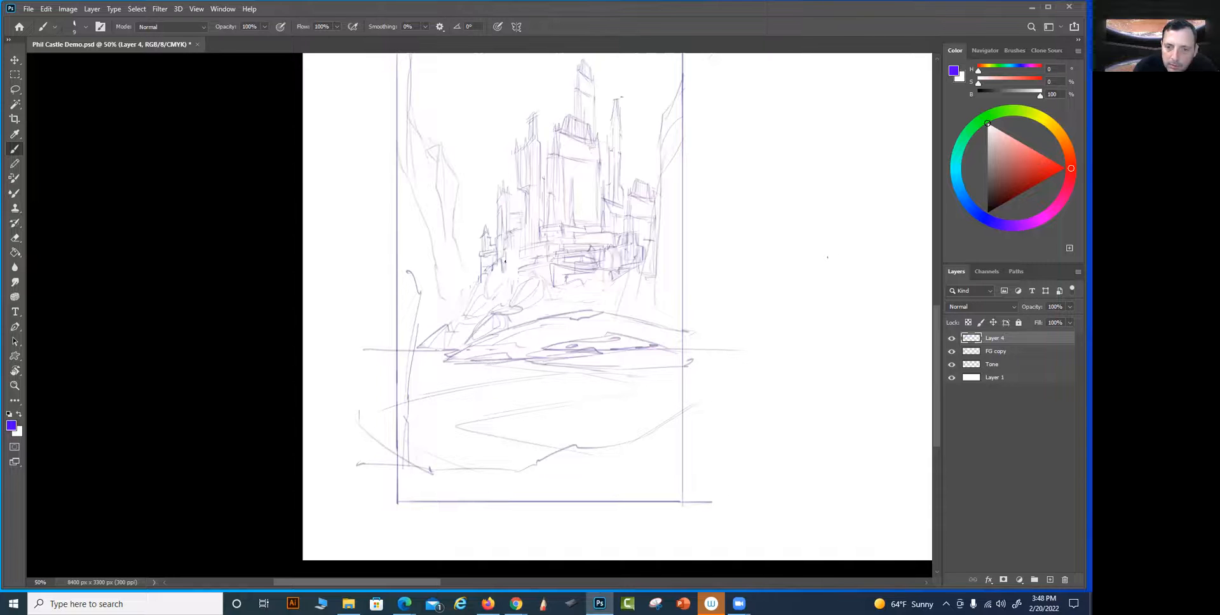
pyautogui.moveTo(508, 255); pyautogui.dragTo(520, 247)
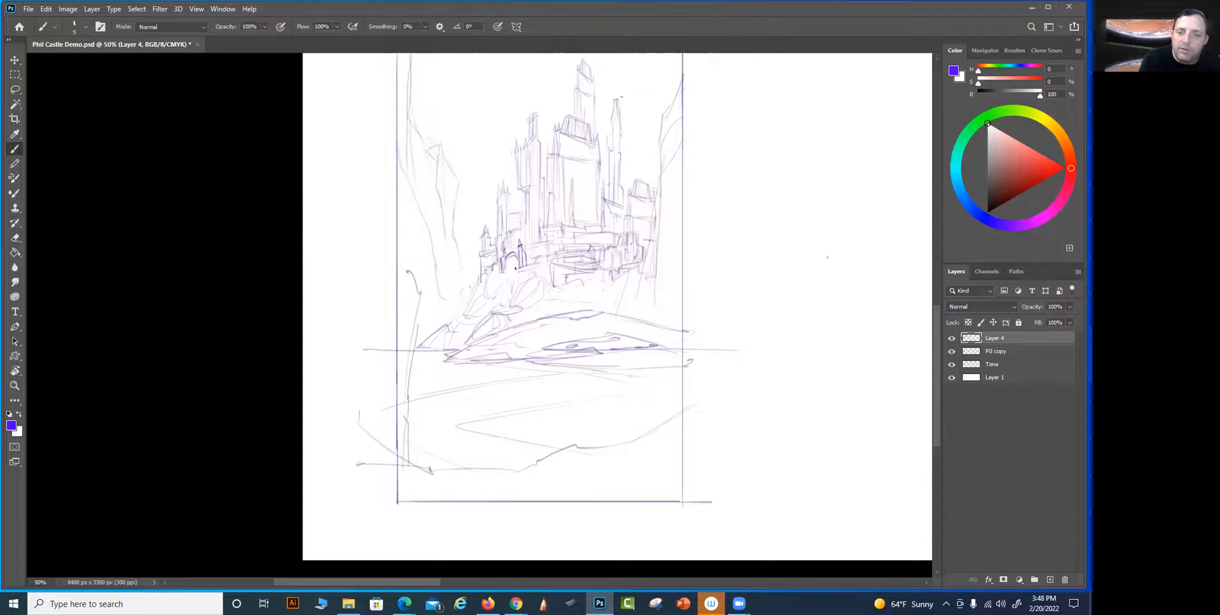
pyautogui.moveTo(480, 280); pyautogui.dragTo(518, 271)
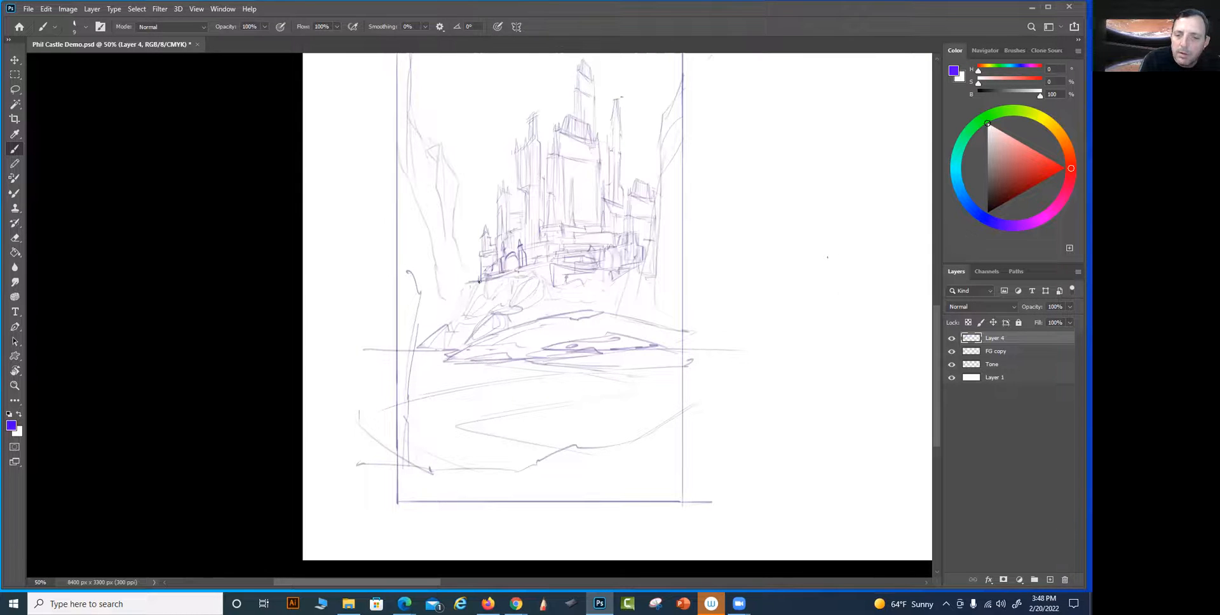
# Define the castle's left foundation edge and sketch angular rocks down the slope below the gateway
pyautogui.moveTo(479, 282); pyautogui.dragTo(511, 298)
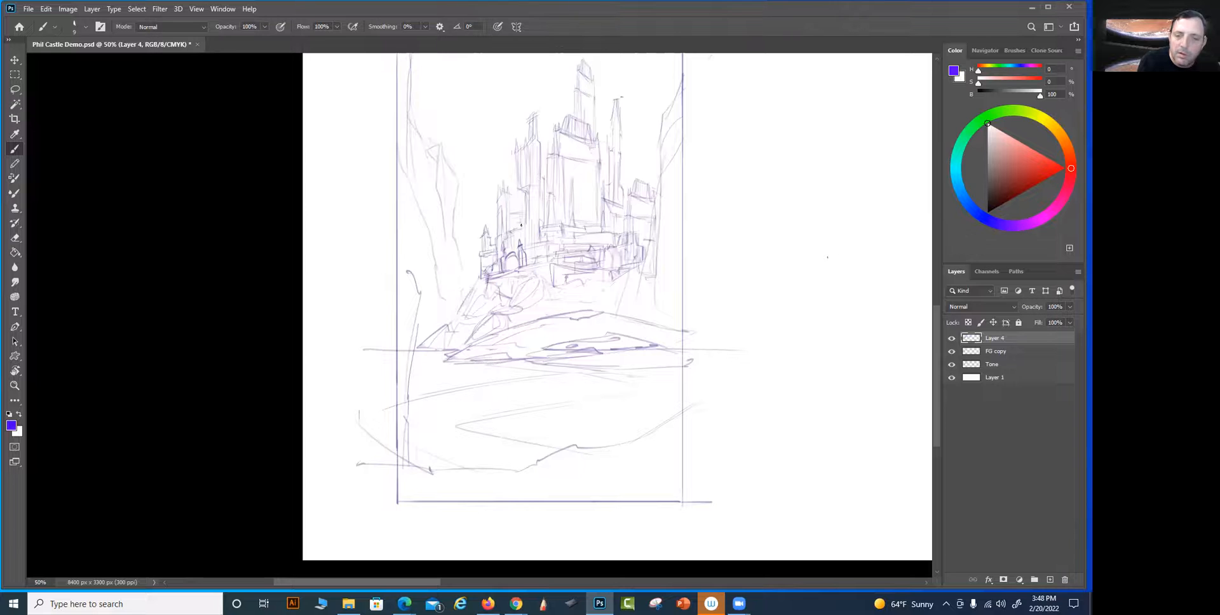
pyautogui.moveTo(496, 279); pyautogui.dragTo(512, 287)
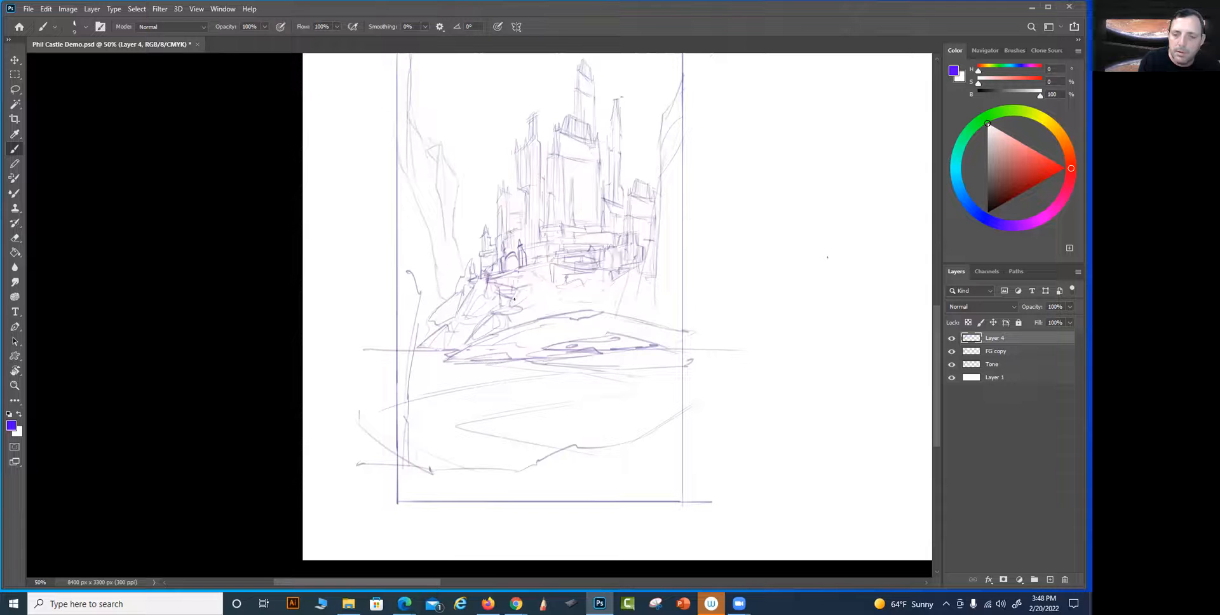
pyautogui.moveTo(532, 294); pyautogui.dragTo(556, 295)
# Draw layered rocky ledges beneath the castle, running from the central slope across to the right cliff
pyautogui.moveTo(598, 311); pyautogui.dragTo(642, 320)
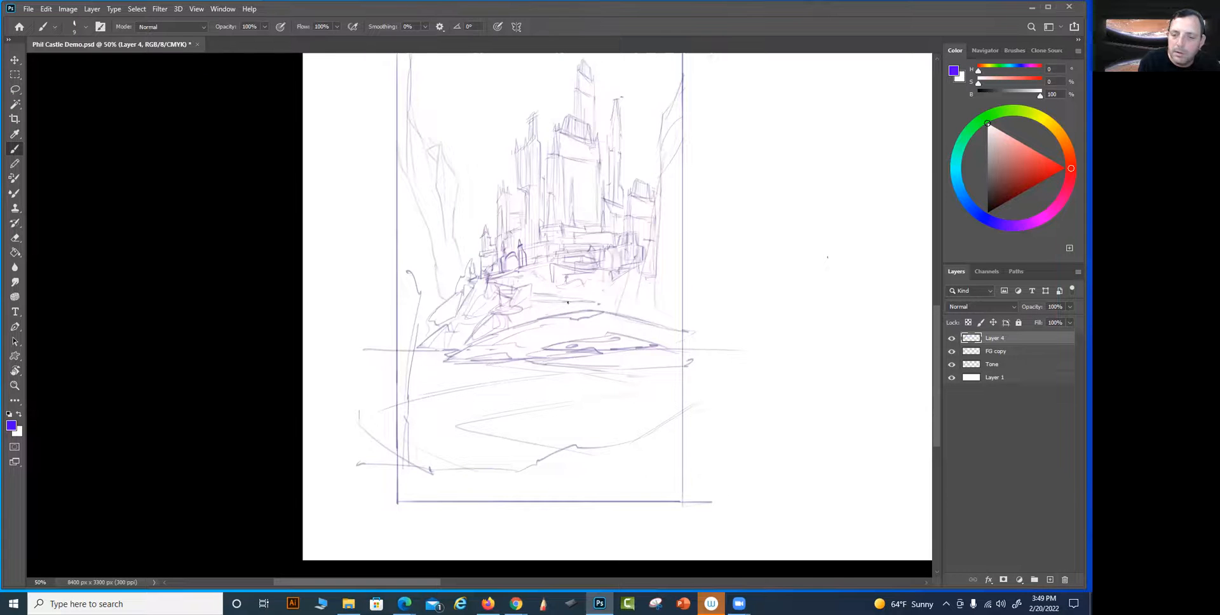
pyautogui.moveTo(539, 301); pyautogui.dragTo(562, 302)
pyautogui.moveTo(555, 307); pyautogui.dragTo(572, 303)
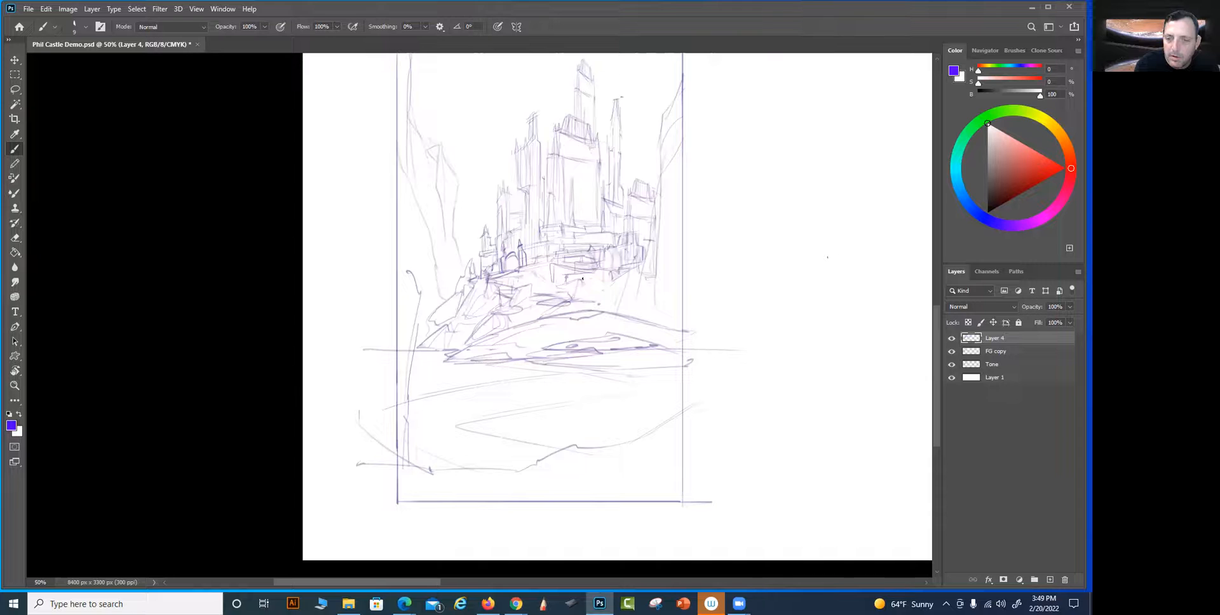
pyautogui.moveTo(581, 275); pyautogui.dragTo(530, 293)
pyautogui.press('ctrl')
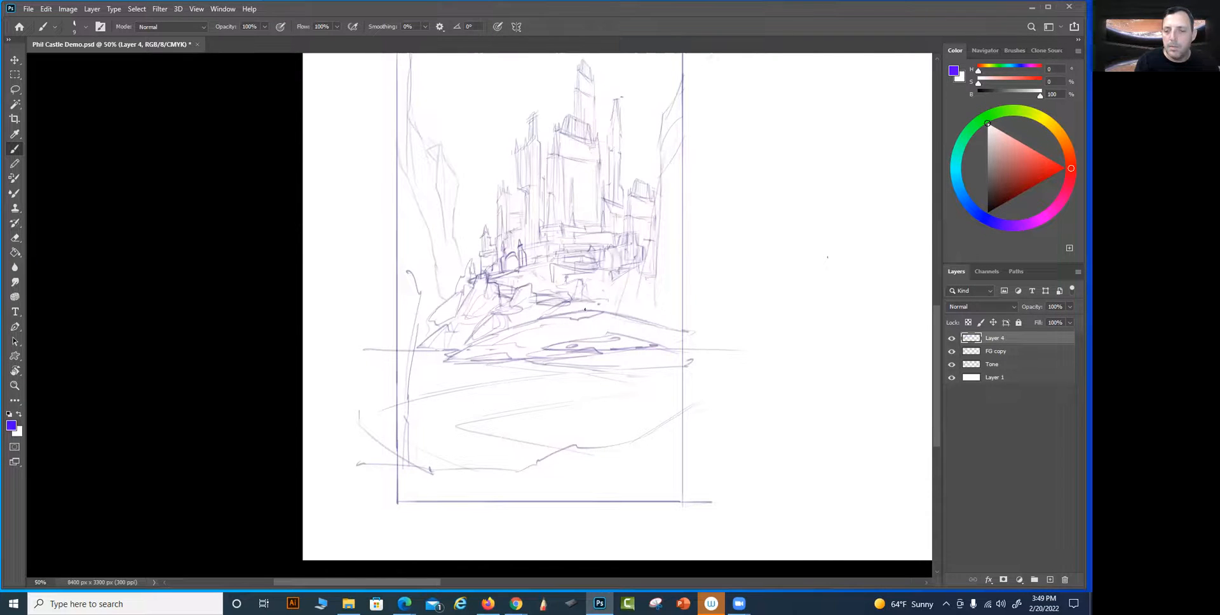
pyautogui.moveTo(609, 301)
pyautogui.mouseDown()
pyautogui.moveTo(656, 305)
pyautogui.moveTo(604, 306)
pyautogui.moveTo(651, 307)
pyautogui.moveTo(611, 315)
pyautogui.moveTo(670, 310)
pyautogui.moveTo(602, 300)
pyautogui.moveTo(579, 305)
pyautogui.mouseUp()
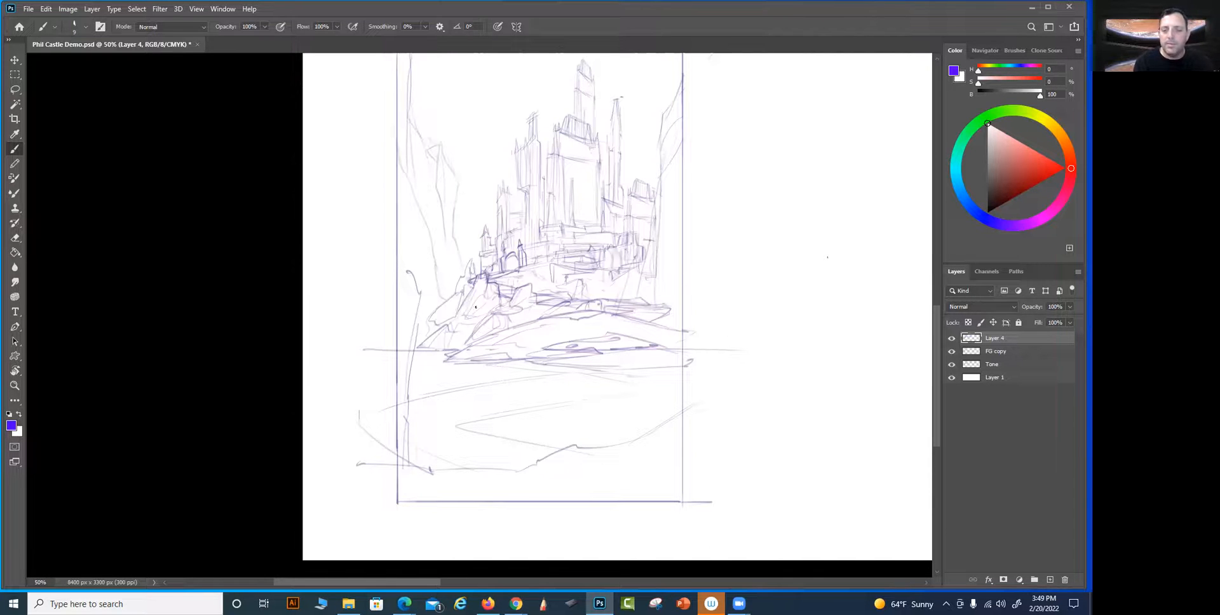
# Extend the landmass's shoreline to the frame's left edge with layered, rocky waterline strokes
pyautogui.moveTo(456, 353)
pyautogui.mouseDown()
pyautogui.moveTo(417, 363)
pyautogui.moveTo(470, 369)
pyautogui.moveTo(415, 363)
pyautogui.moveTo(543, 366)
pyautogui.moveTo(530, 378)
pyautogui.mouseUp()
pyautogui.moveTo(465, 370); pyautogui.dragTo(483, 376)
pyautogui.moveTo(411, 364); pyautogui.dragTo(441, 372)
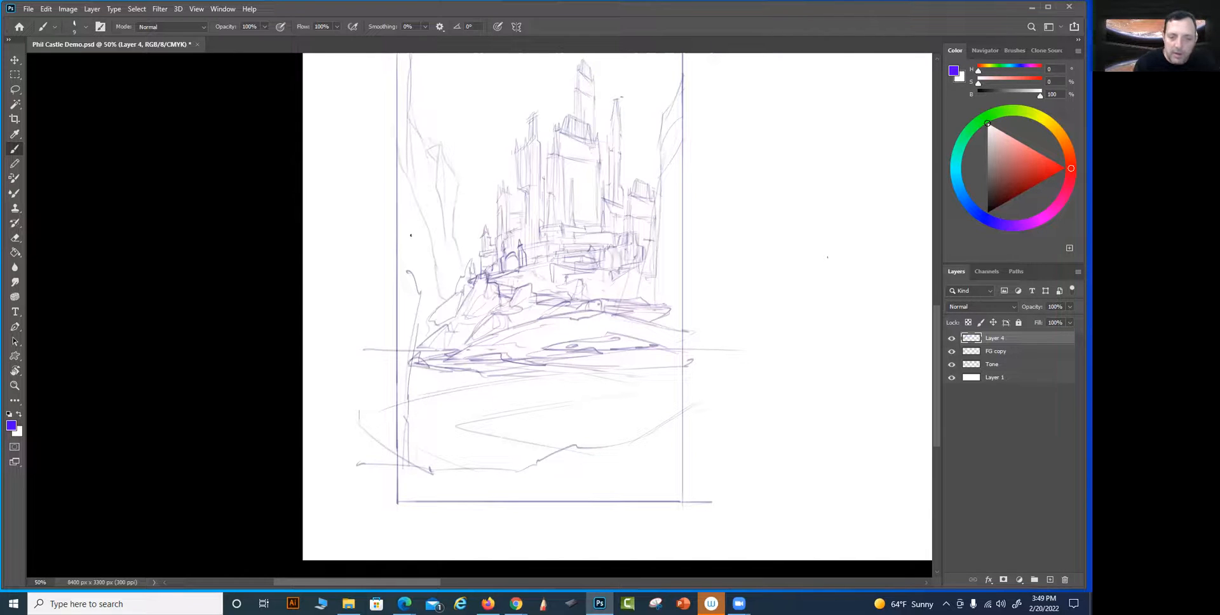
pyautogui.moveTo(422, 348)
pyautogui.mouseDown()
pyautogui.moveTo(410, 362)
pyautogui.moveTo(467, 372)
pyautogui.mouseUp()
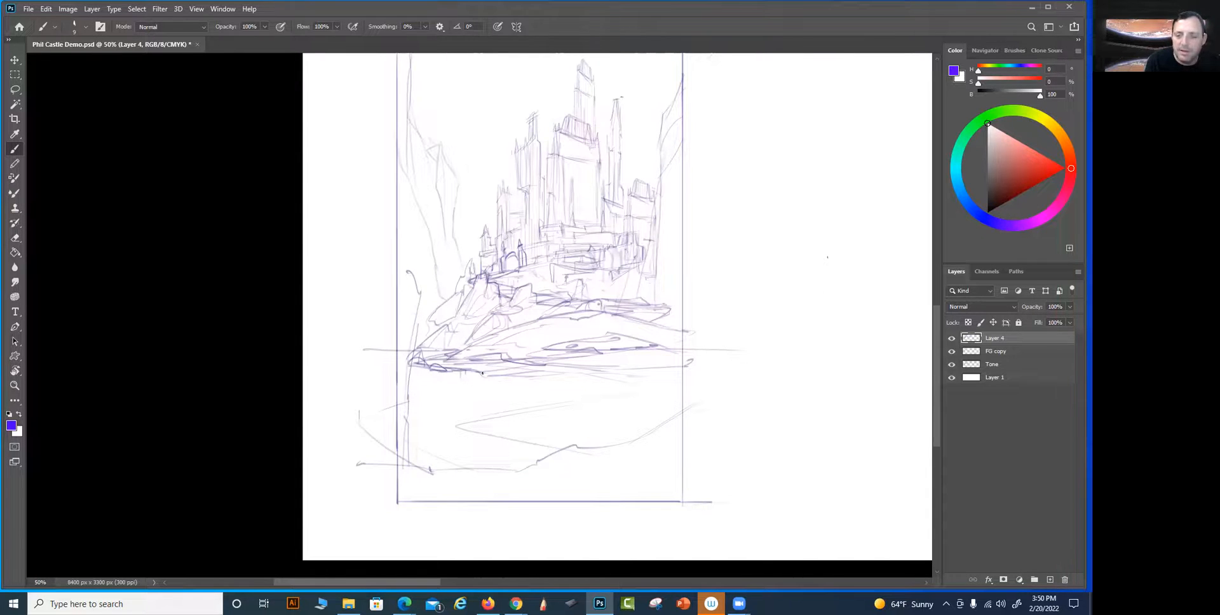
# Drop a vertical line from the shoreline into the water, add a small rock at its top, and reinforce the central shoreline
pyautogui.moveTo(484, 376); pyautogui.dragTo(486, 416)
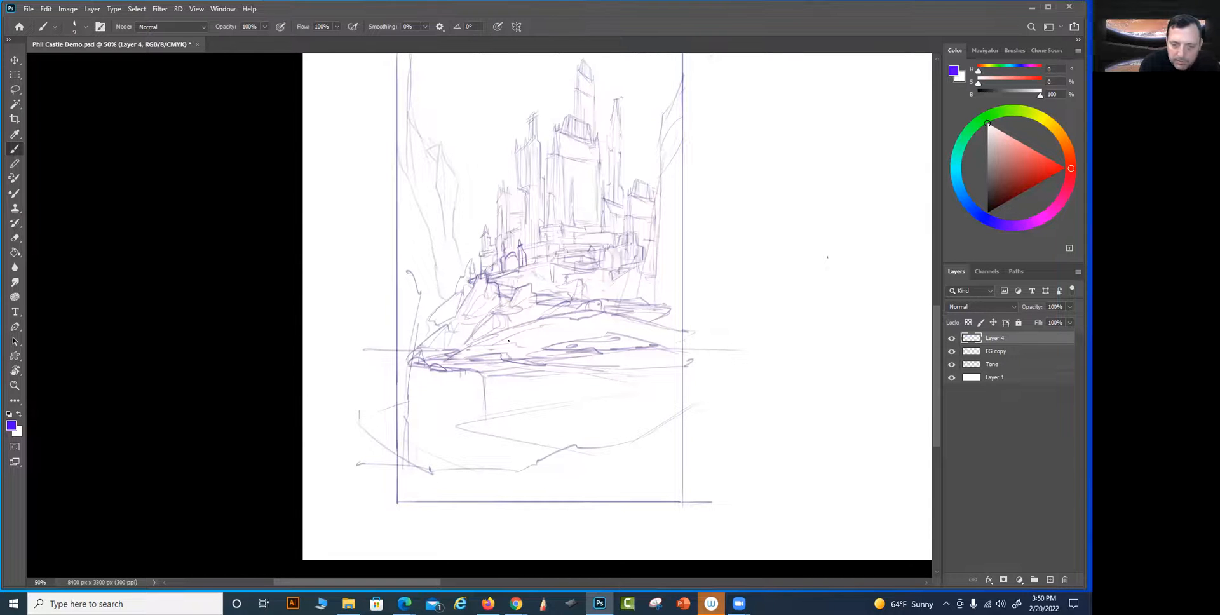
pyautogui.moveTo(479, 377)
pyautogui.mouseDown()
pyautogui.moveTo(491, 377)
pyautogui.moveTo(468, 370)
pyautogui.mouseUp()
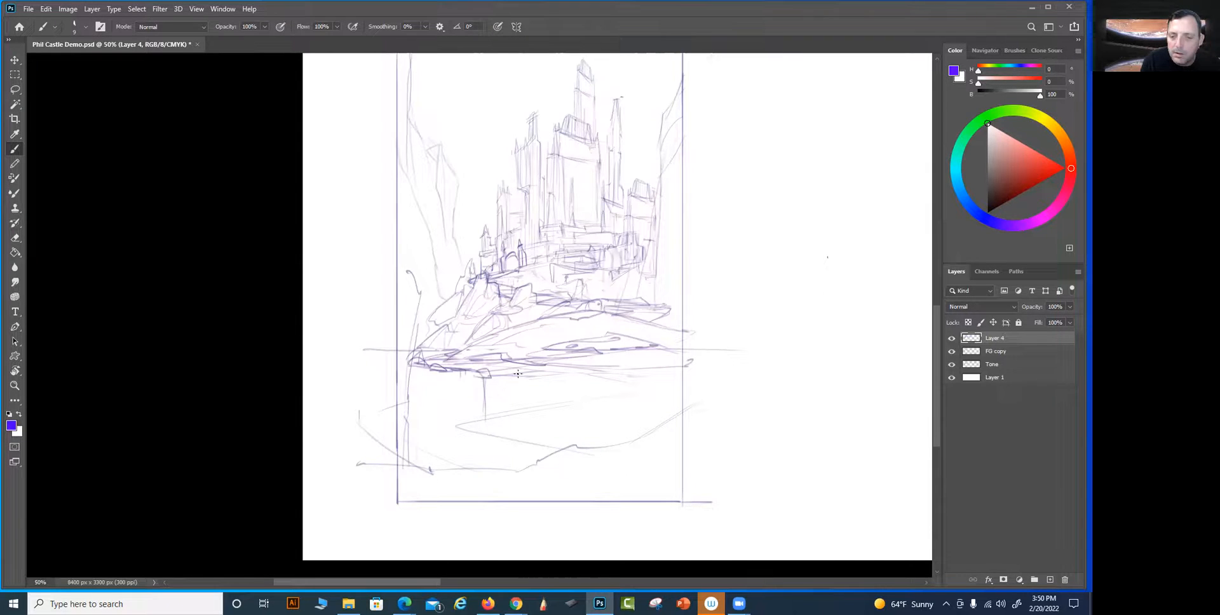
pyautogui.moveTo(545, 365); pyautogui.dragTo(584, 367)
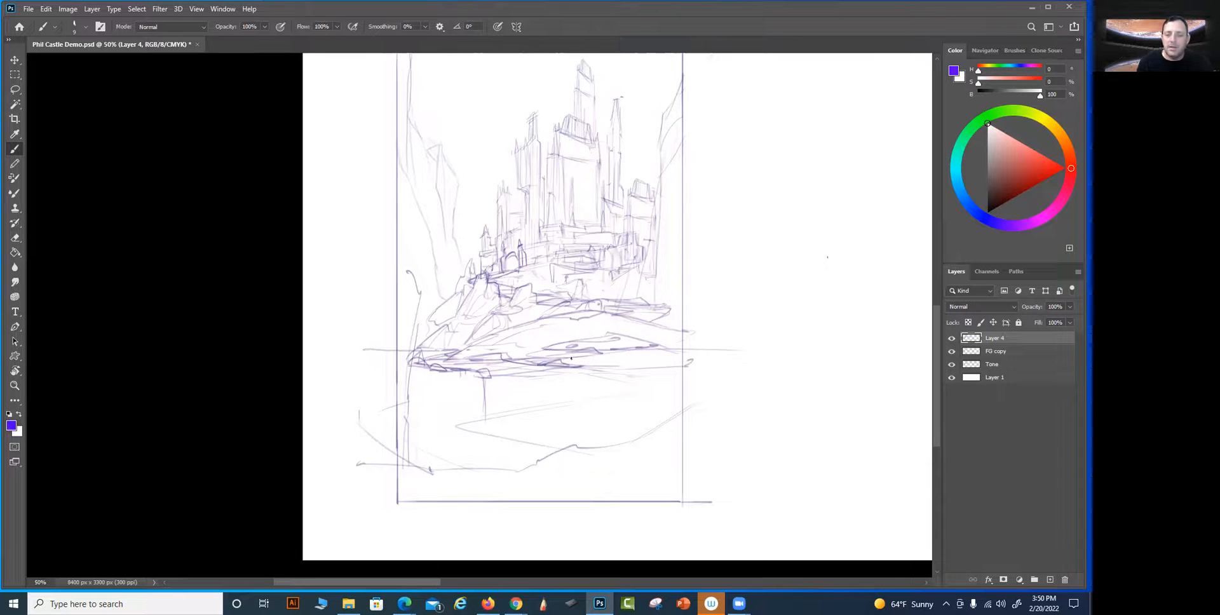
# Extend the rocky waterline to the frame's right edge and drop vertical reflection strokes into the water below the shoreline
pyautogui.moveTo(565, 373); pyautogui.dragTo(691, 366)
pyautogui.moveTo(544, 376); pyautogui.dragTo(591, 381)
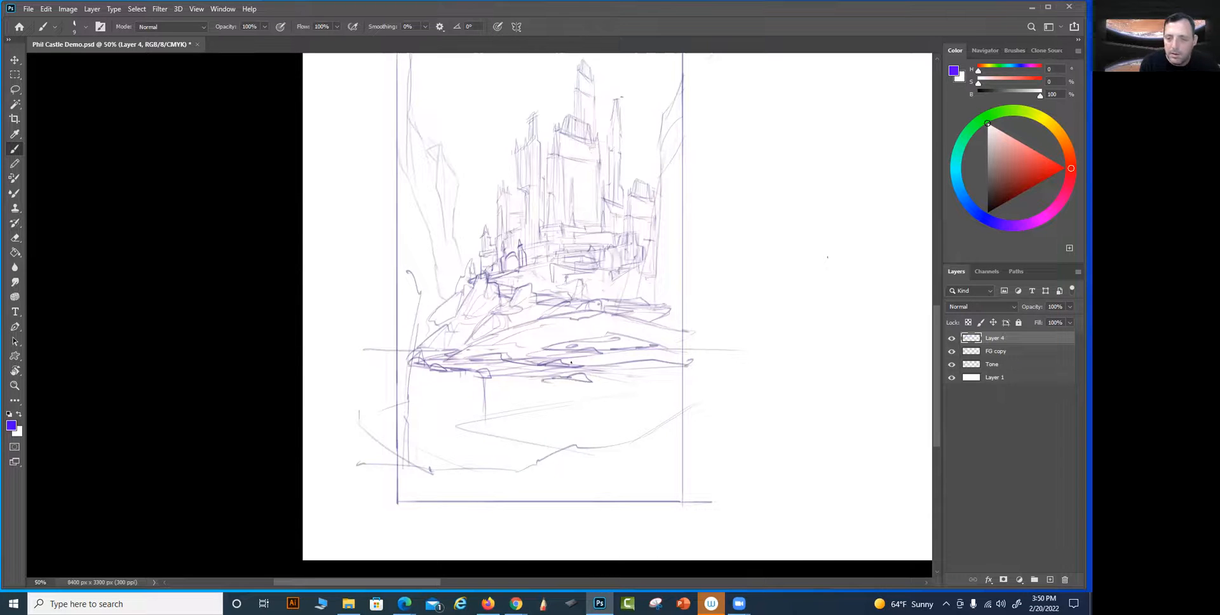
pyautogui.moveTo(457, 416); pyautogui.dragTo(457, 432)
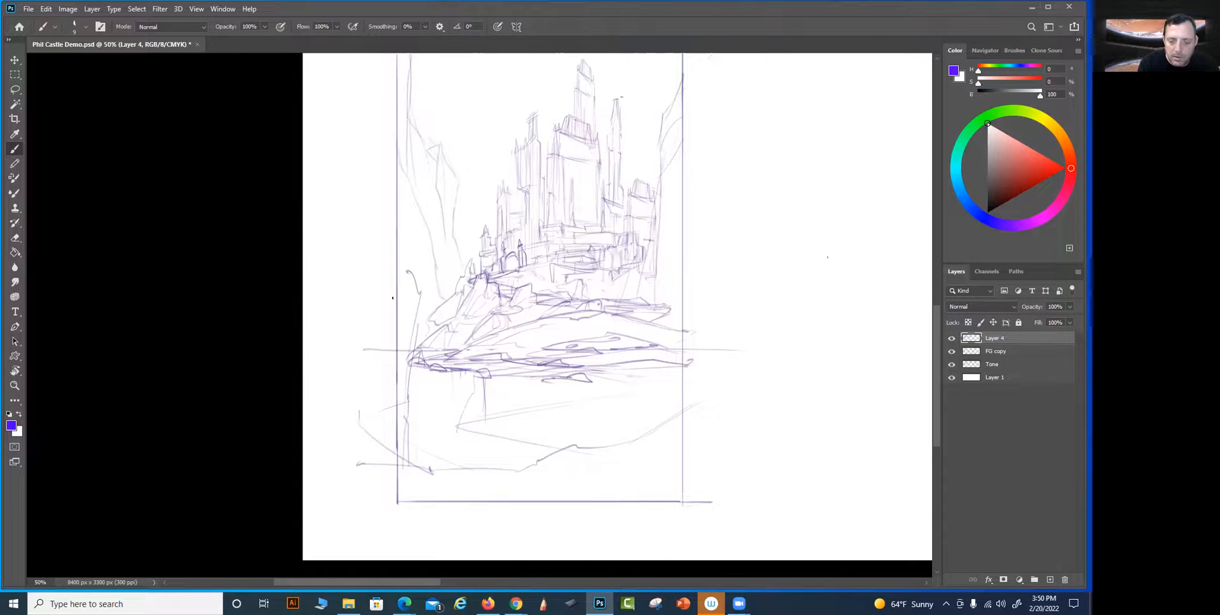
pyautogui.moveTo(430, 369)
pyautogui.mouseDown()
pyautogui.moveTo(430, 454)
pyautogui.moveTo(418, 404)
pyautogui.moveTo(427, 459)
pyautogui.mouseUp()
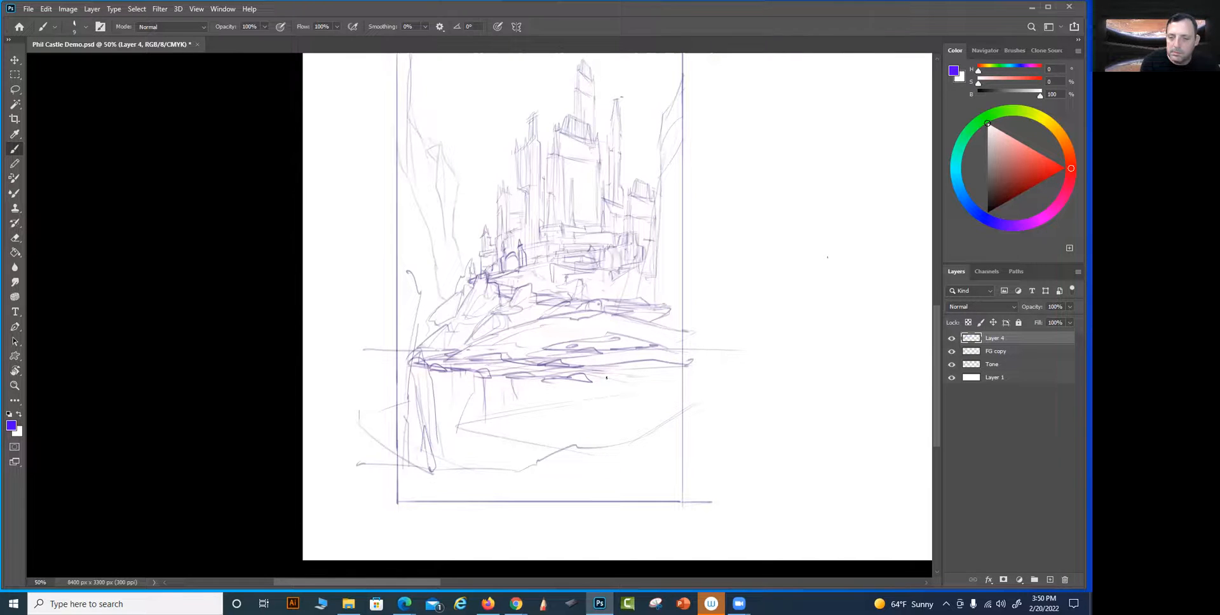
pyautogui.moveTo(644, 376); pyautogui.dragTo(673, 370)
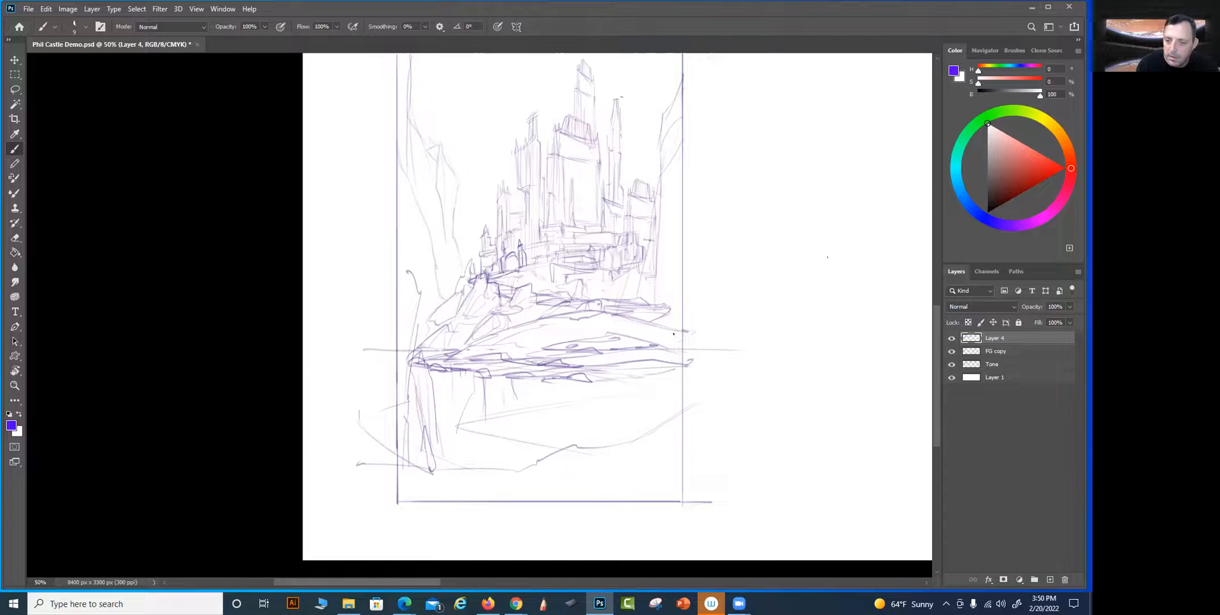
pyautogui.moveTo(610, 366)
pyautogui.mouseDown()
pyautogui.moveTo(621, 379)
pyautogui.moveTo(696, 376)
pyautogui.mouseUp()
pyautogui.moveTo(688, 378); pyautogui.dragTo(608, 382)
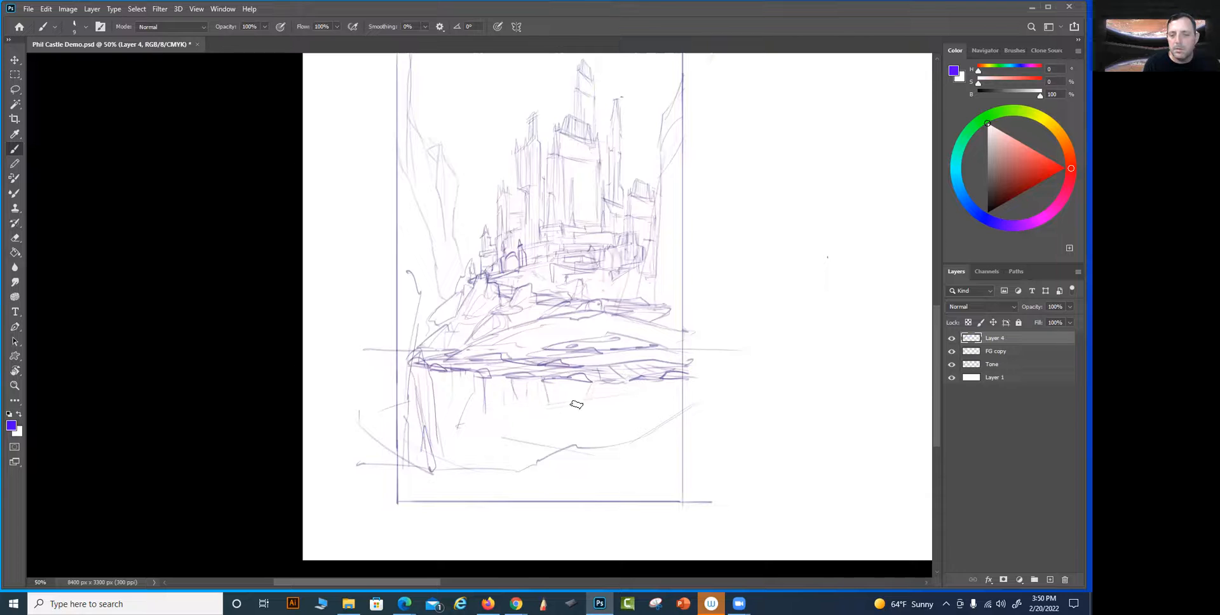
# Sketch long reflection strokes below the central shoreline and redraw the foreground bank's edge curving down to the frame's bottom border
pyautogui.moveTo(732, 453); pyautogui.dragTo(748, 415)
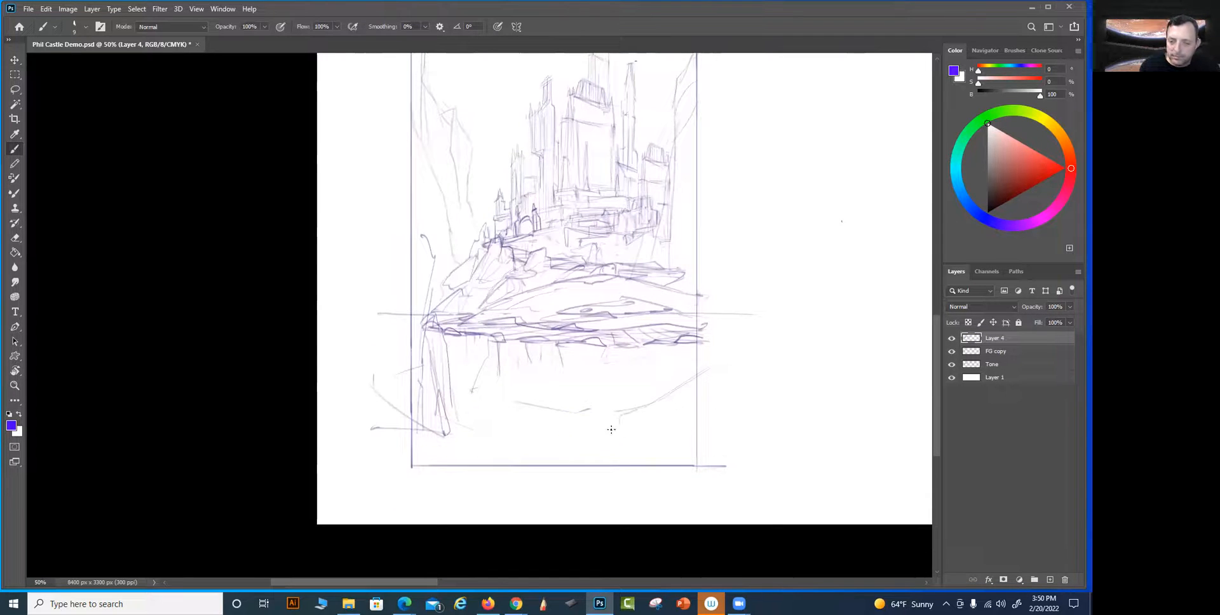
pyautogui.hotkey('ctrl', 'z')
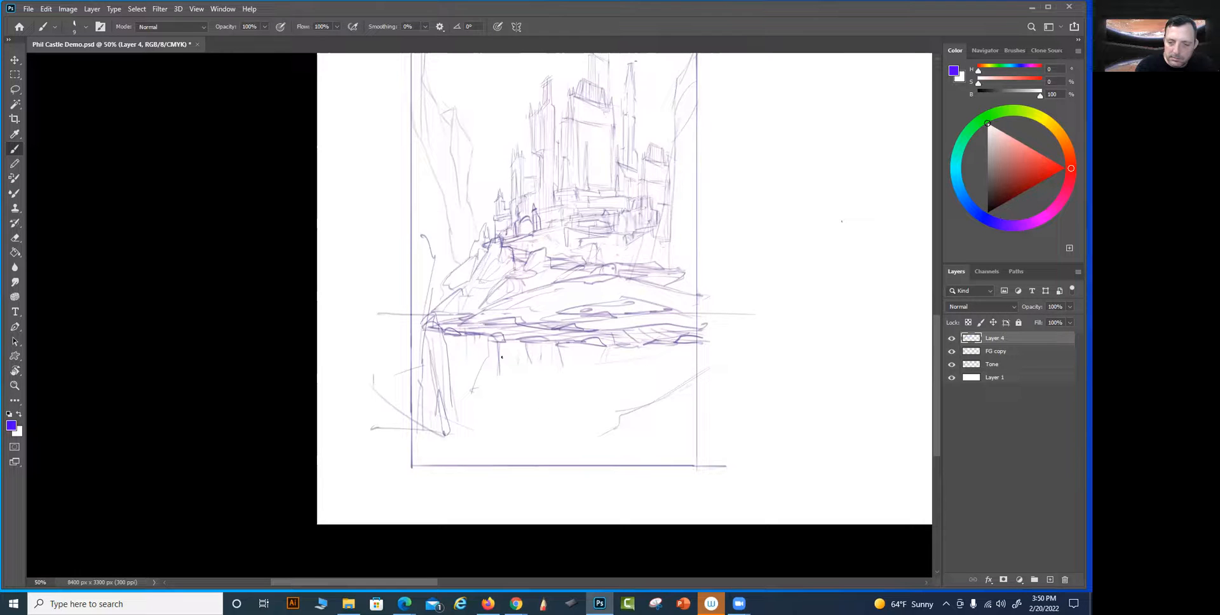
pyautogui.moveTo(520, 406); pyautogui.dragTo(527, 435)
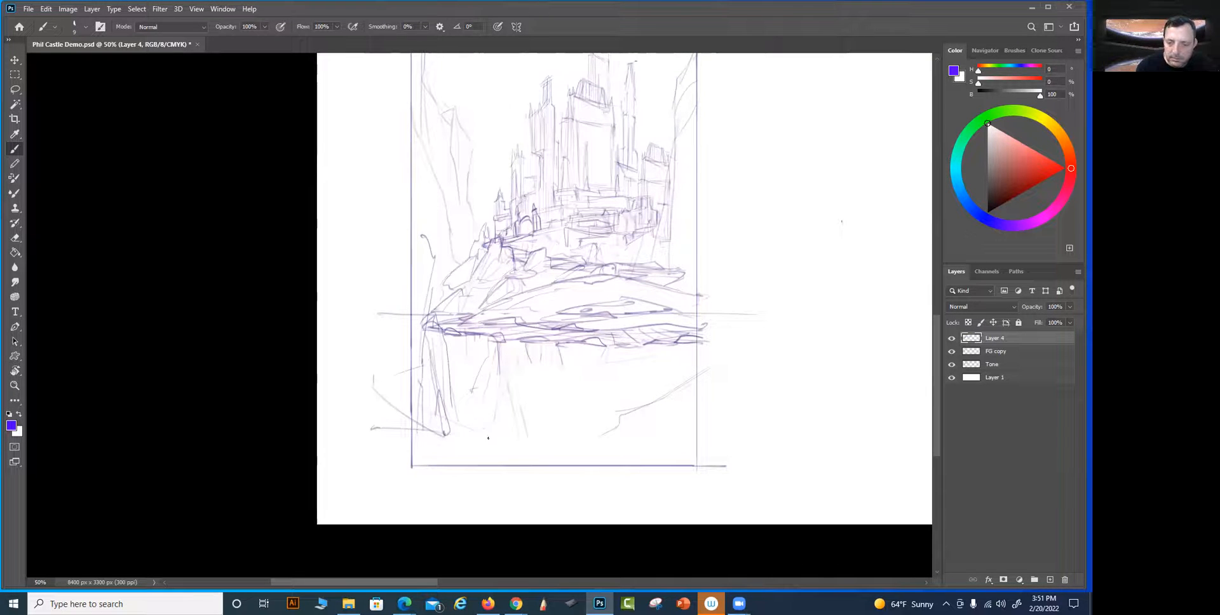
pyautogui.moveTo(757, 303); pyautogui.dragTo(743, 331)
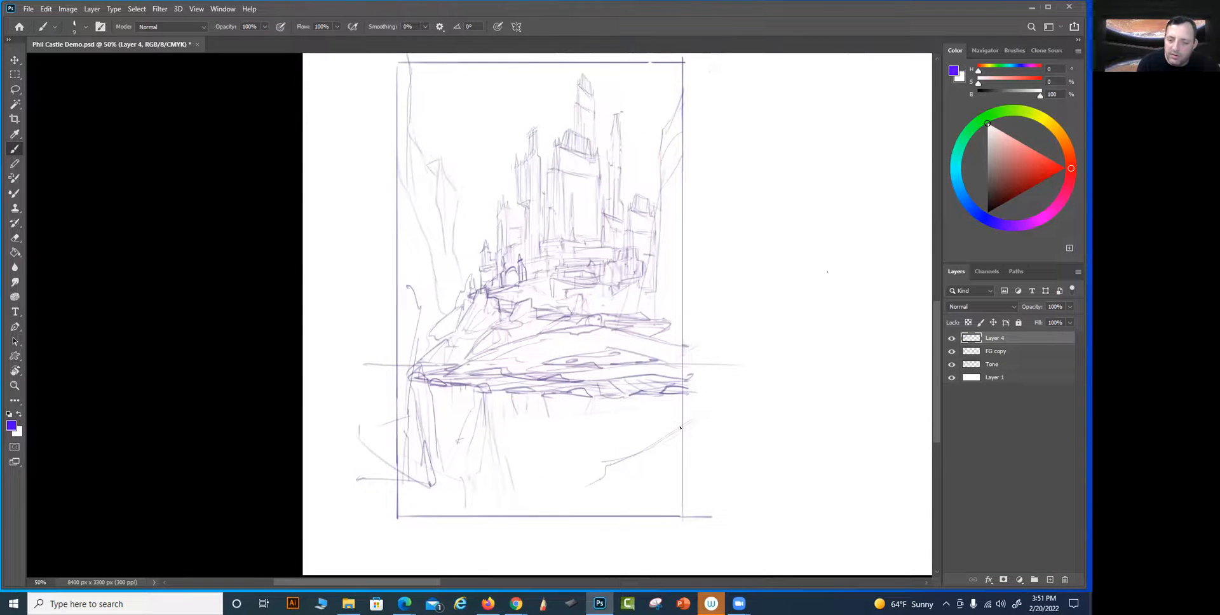
pyautogui.moveTo(595, 487); pyautogui.dragTo(506, 520)
pyautogui.moveTo(673, 441); pyautogui.dragTo(653, 456)
# Draw a bold, uneven foreground contour down the frame's left side, from the top border to the bottom corner
pyautogui.moveTo(403, 92); pyautogui.dragTo(397, 135)
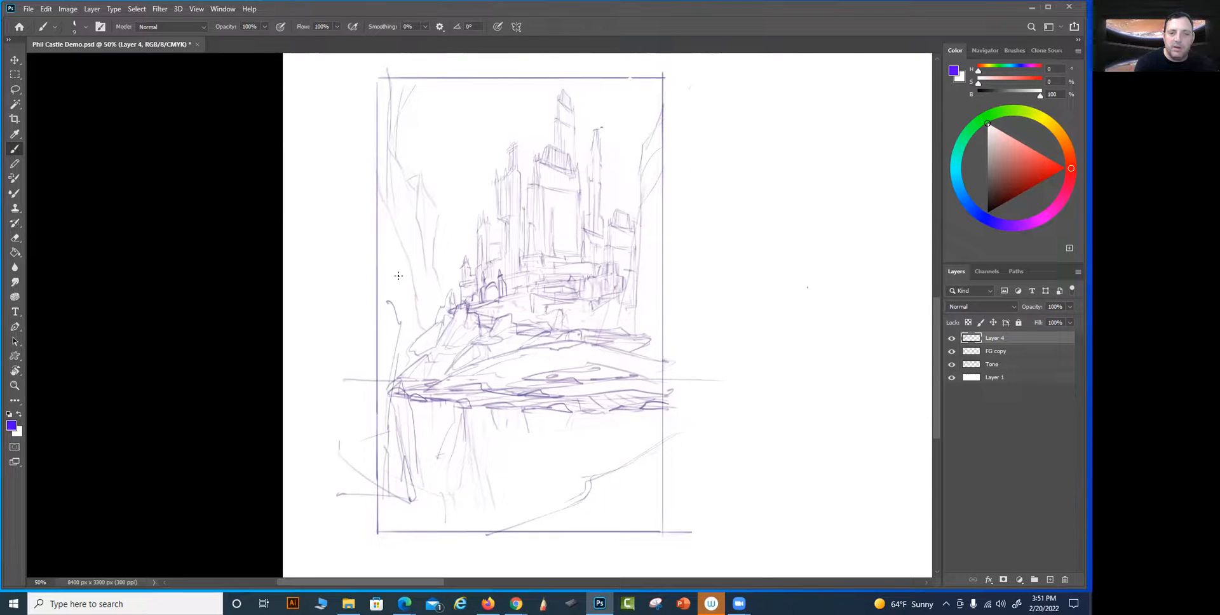
pyautogui.moveTo(387, 143)
pyautogui.mouseDown()
pyautogui.moveTo(394, 87)
pyautogui.moveTo(397, 113)
pyautogui.moveTo(393, 134)
pyautogui.moveTo(389, 83)
pyautogui.moveTo(394, 130)
pyautogui.moveTo(406, 109)
pyautogui.moveTo(390, 138)
pyautogui.mouseUp()
pyautogui.moveTo(417, 95); pyautogui.dragTo(389, 183)
pyautogui.moveTo(397, 141); pyautogui.dragTo(379, 358)
pyautogui.moveTo(381, 296)
pyautogui.mouseDown()
pyautogui.moveTo(398, 353)
pyautogui.moveTo(377, 531)
pyautogui.mouseUp()
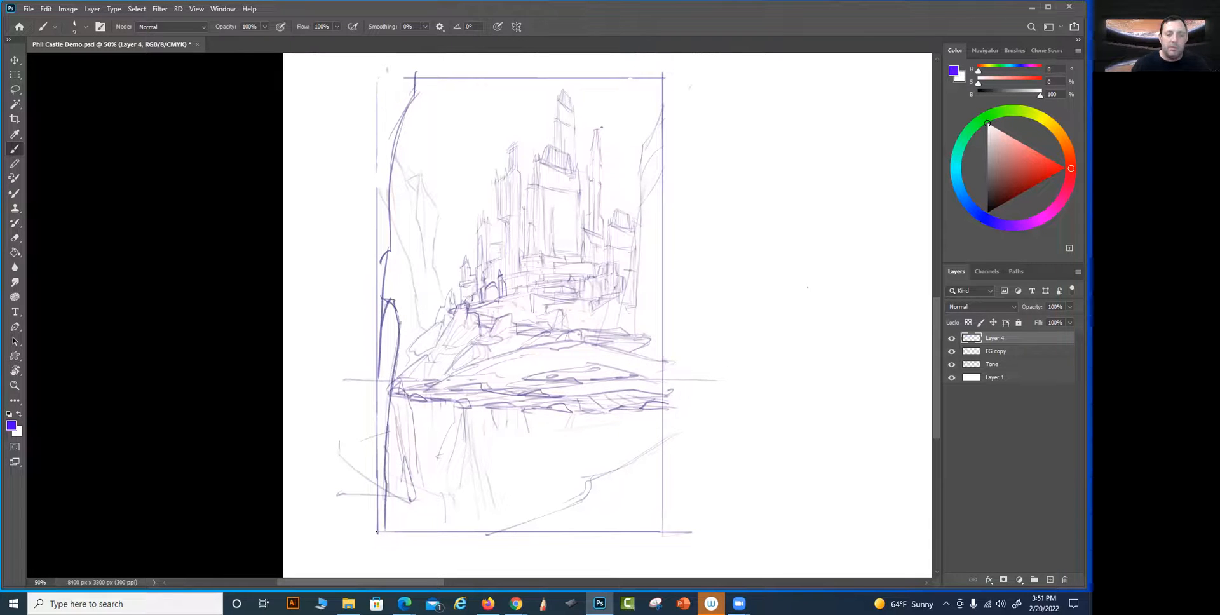
# Erase the old lines in the lower-left water area and sketch an angular foreground rock ledge with vertical faces there
pyautogui.moveTo(390, 488)
pyautogui.mouseDown()
pyautogui.moveTo(411, 502)
pyautogui.moveTo(407, 473)
pyautogui.moveTo(413, 499)
pyautogui.mouseUp()
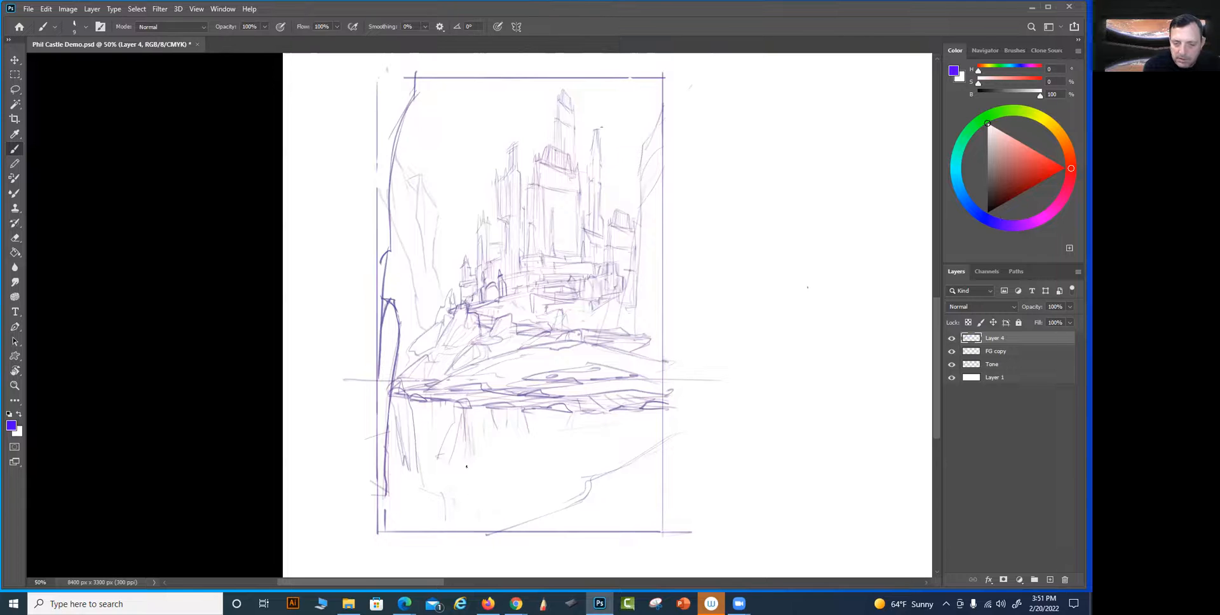
pyautogui.moveTo(428, 472)
pyautogui.mouseDown()
pyautogui.moveTo(560, 464)
pyautogui.moveTo(489, 508)
pyautogui.mouseUp()
pyautogui.moveTo(429, 533); pyautogui.dragTo(459, 522)
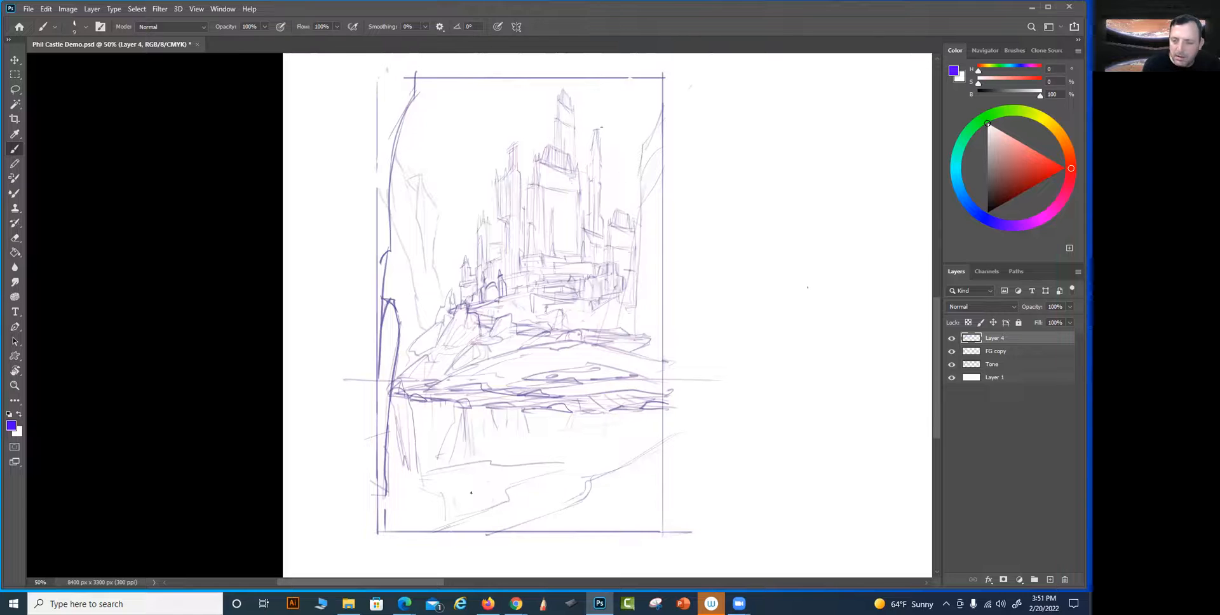
pyautogui.moveTo(533, 480); pyautogui.dragTo(507, 492)
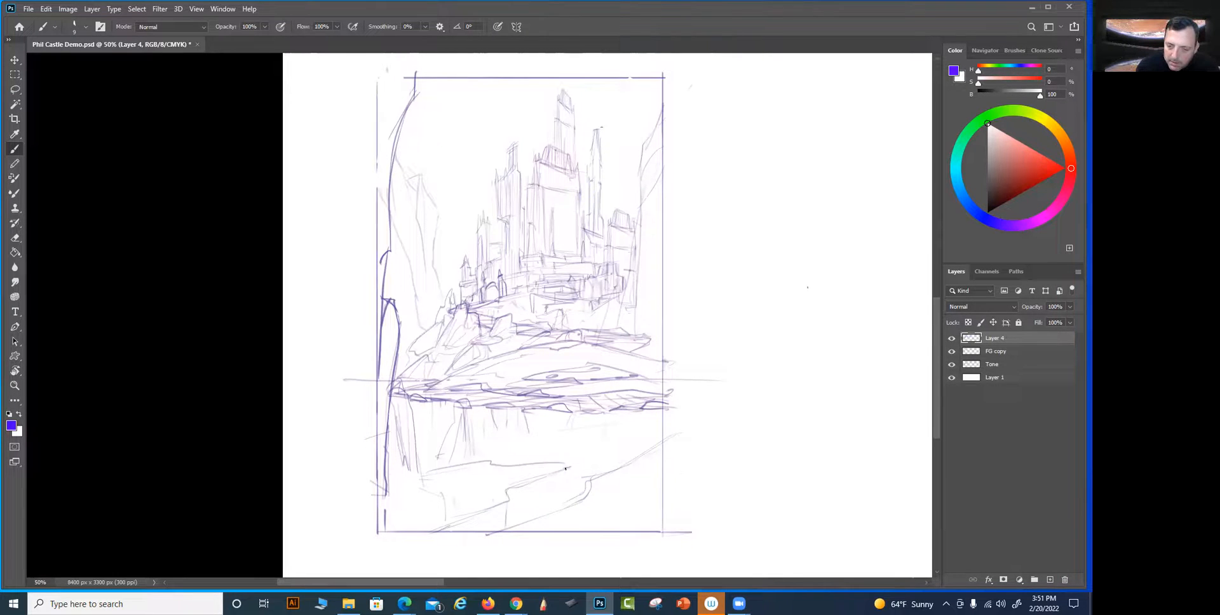
pyautogui.moveTo(514, 493); pyautogui.dragTo(516, 519)
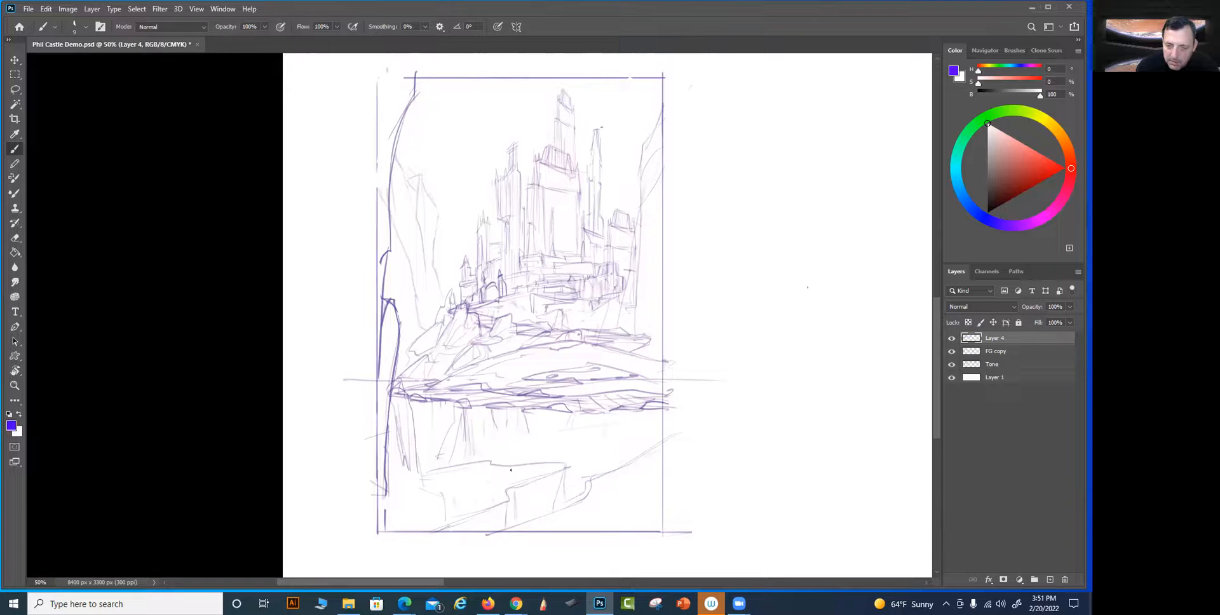
pyautogui.moveTo(416, 475)
pyautogui.mouseDown()
pyautogui.moveTo(465, 493)
pyautogui.moveTo(465, 504)
pyautogui.mouseUp()
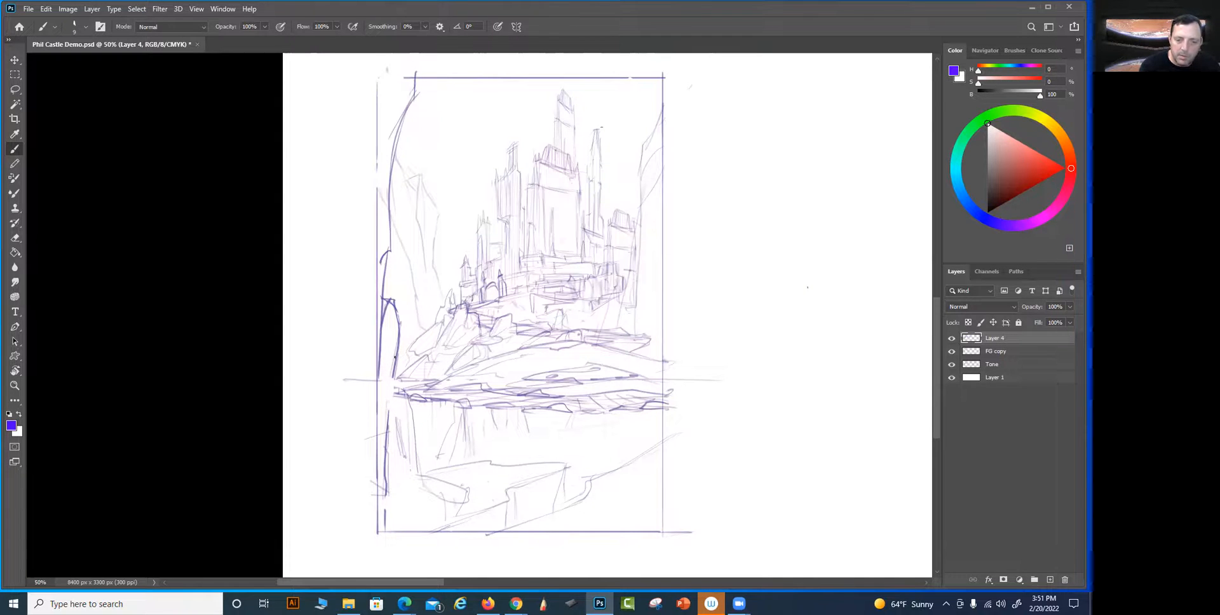
# Redraw the left contour below the shoreline and reinforce the foreground ledge with darker edges, small rocks and surface strokes
pyautogui.moveTo(398, 393)
pyautogui.mouseDown()
pyautogui.moveTo(401, 381)
pyautogui.moveTo(386, 492)
pyautogui.mouseUp()
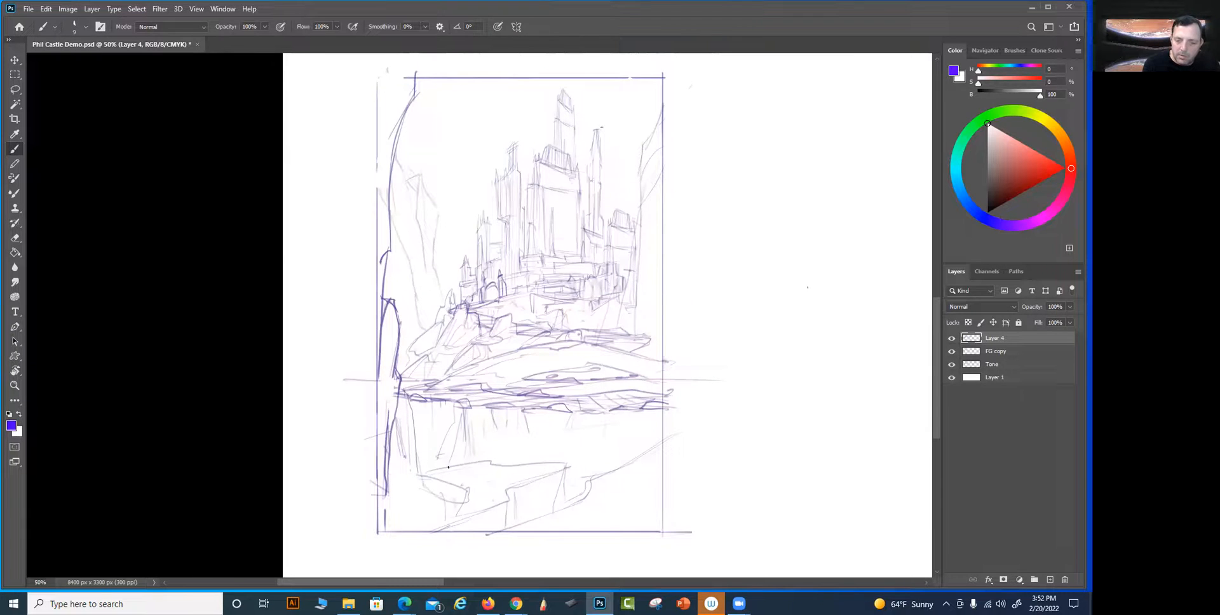
pyautogui.moveTo(388, 475); pyautogui.dragTo(469, 498)
pyautogui.moveTo(389, 527)
pyautogui.mouseDown()
pyautogui.moveTo(426, 502)
pyautogui.moveTo(462, 511)
pyautogui.moveTo(423, 526)
pyautogui.moveTo(481, 511)
pyautogui.mouseUp()
pyautogui.moveTo(468, 489); pyautogui.dragTo(480, 497)
pyautogui.moveTo(404, 478)
pyautogui.mouseDown()
pyautogui.moveTo(569, 465)
pyautogui.moveTo(485, 511)
pyautogui.moveTo(495, 506)
pyautogui.moveTo(457, 508)
pyautogui.moveTo(478, 513)
pyautogui.moveTo(501, 499)
pyautogui.moveTo(436, 485)
pyautogui.moveTo(519, 464)
pyautogui.moveTo(484, 476)
pyautogui.moveTo(563, 473)
pyautogui.moveTo(383, 482)
pyautogui.moveTo(384, 445)
pyautogui.moveTo(384, 529)
pyautogui.mouseUp()
pyautogui.moveTo(564, 477); pyautogui.dragTo(551, 516)
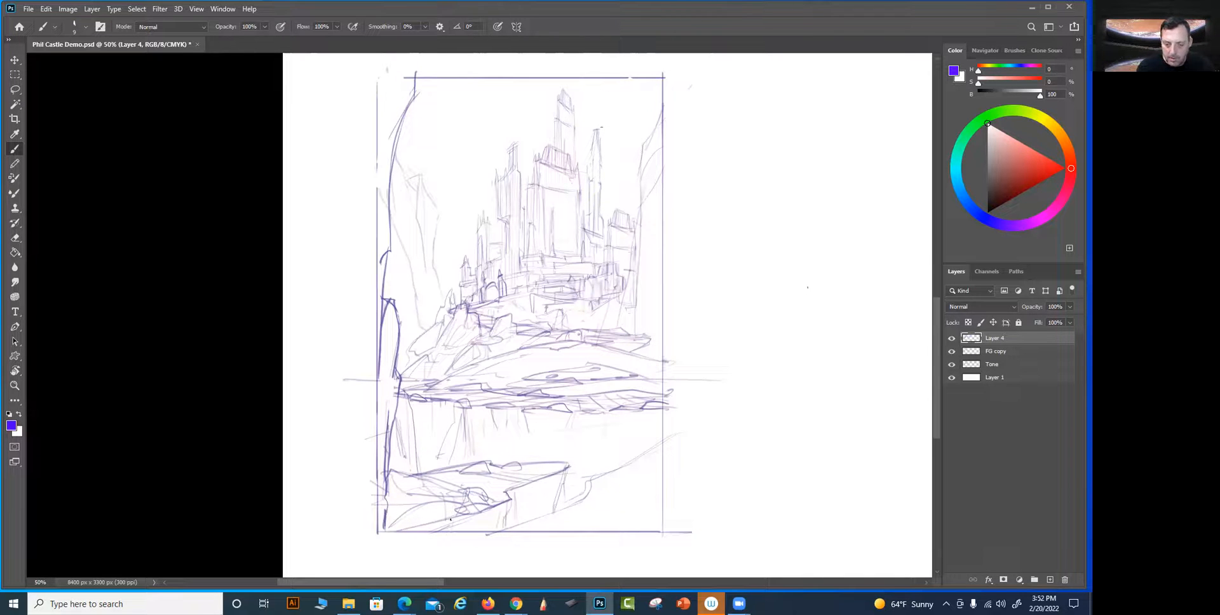
pyautogui.moveTo(473, 521); pyautogui.dragTo(490, 512)
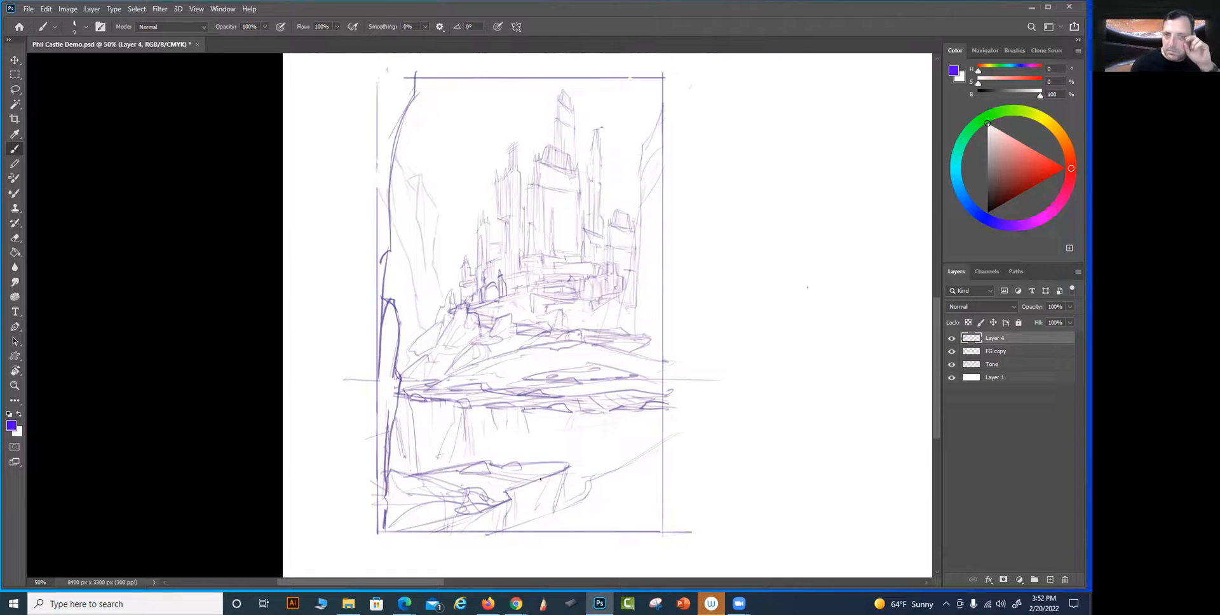
# Sketch a jagged overhang with a branch and leaves across the frame's top-left corner, plus slanted strokes near the top-right corner
pyautogui.moveTo(721, 373); pyautogui.dragTo(713, 415)
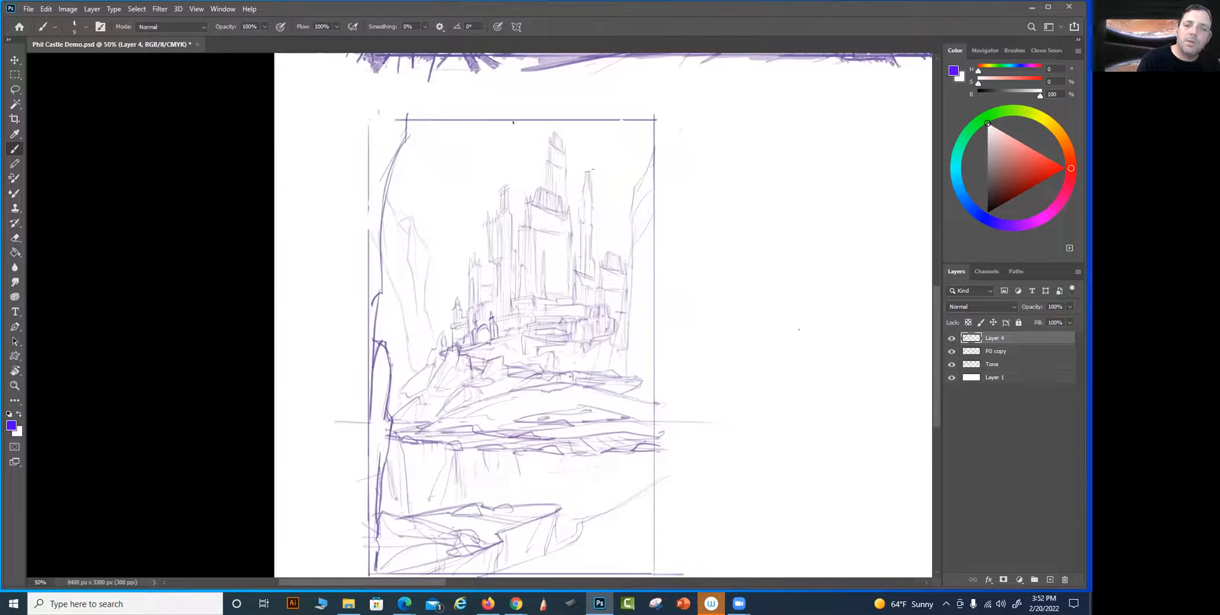
pyautogui.moveTo(664, 257); pyautogui.dragTo(655, 220)
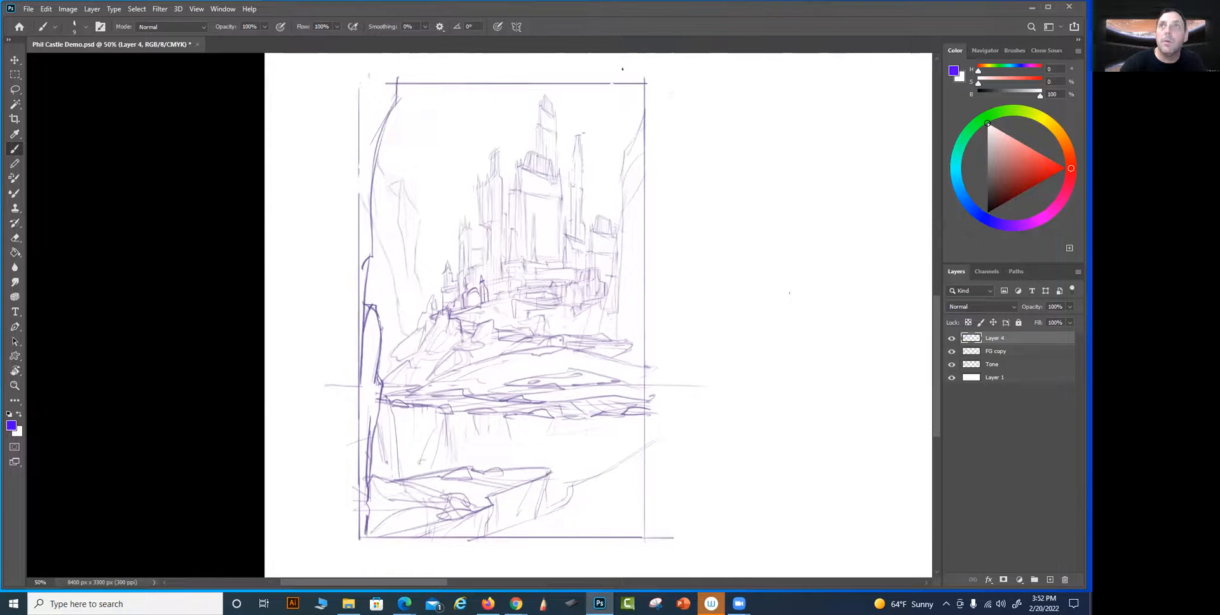
pyautogui.moveTo(611, 82); pyautogui.dragTo(622, 126)
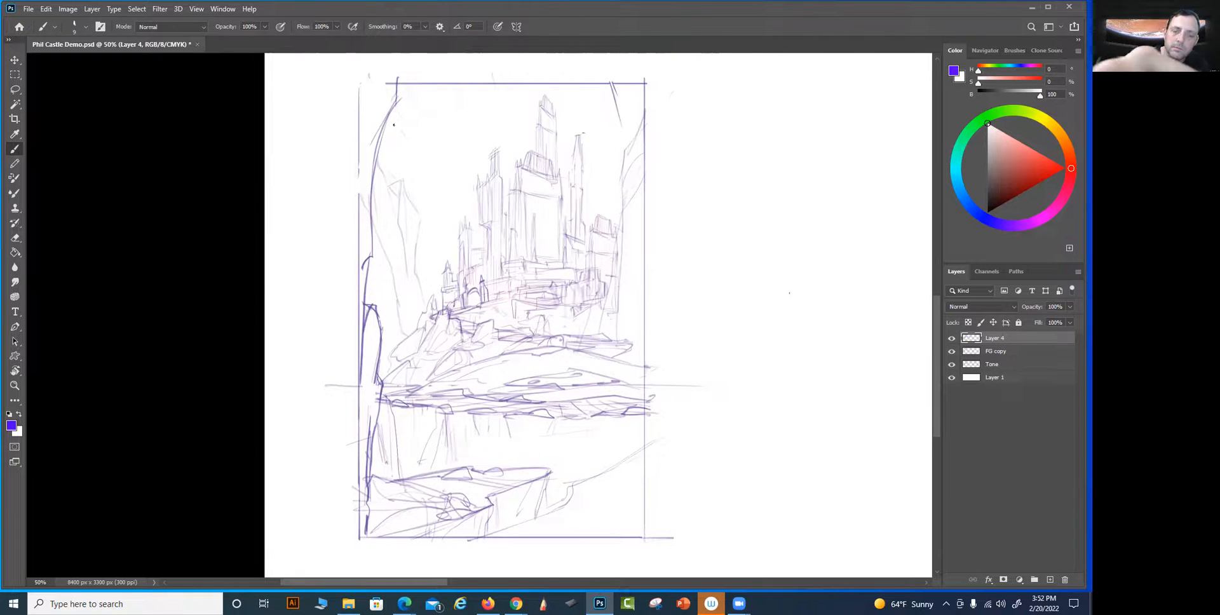
pyautogui.moveTo(351, 188); pyautogui.dragTo(374, 153)
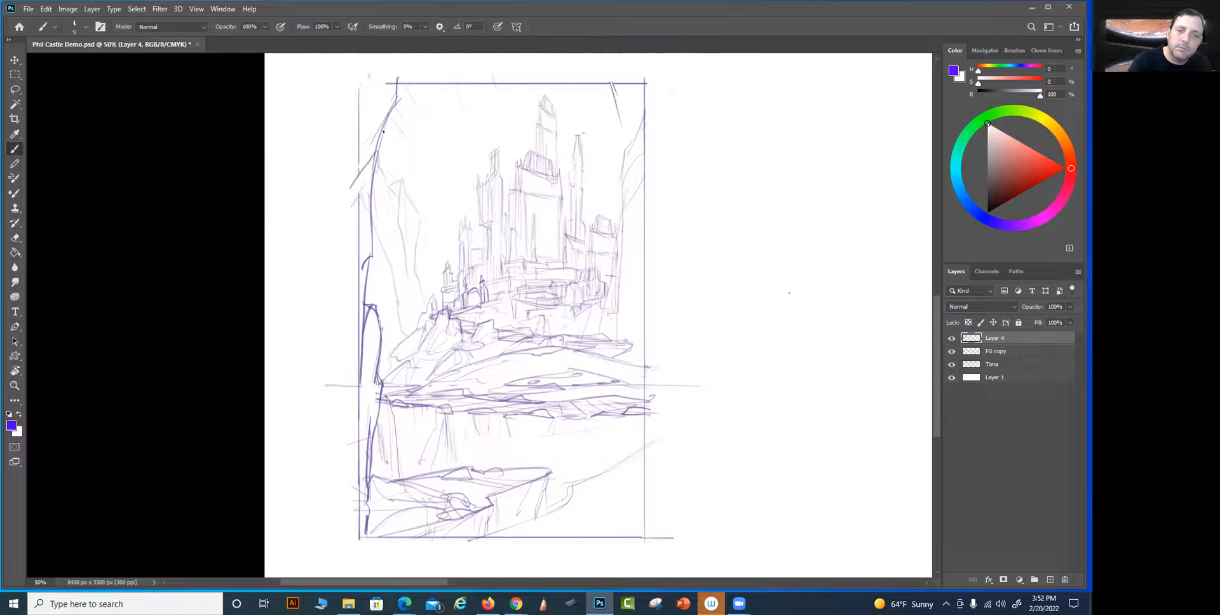
pyautogui.moveTo(405, 134)
pyautogui.mouseDown()
pyautogui.moveTo(473, 94)
pyautogui.moveTo(570, 74)
pyautogui.mouseUp()
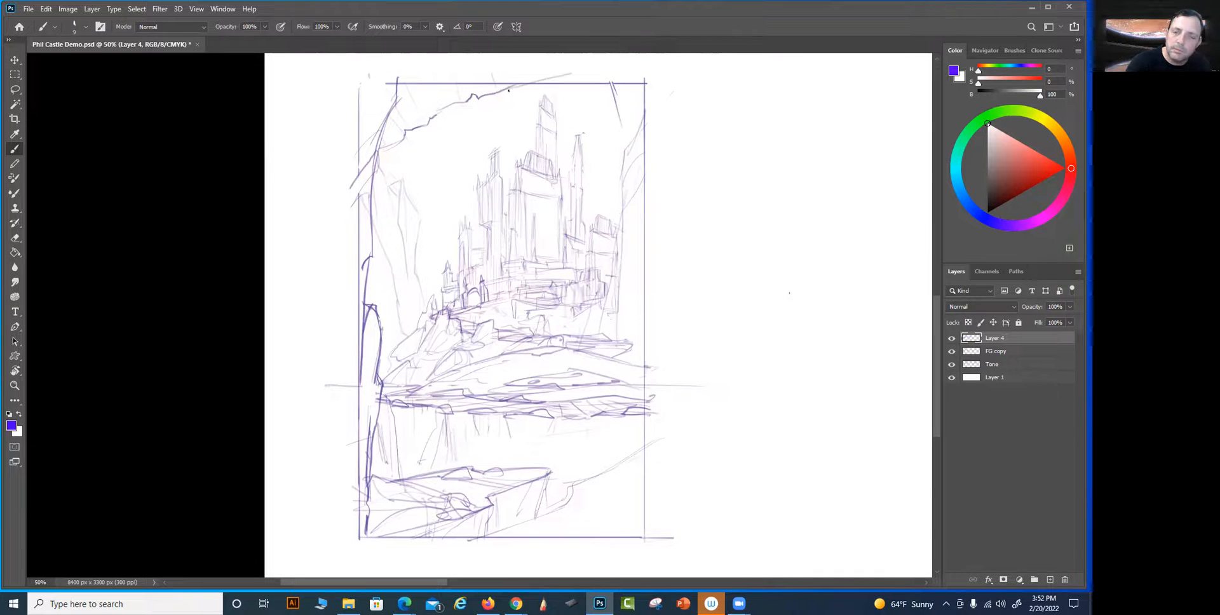
pyautogui.moveTo(427, 120)
pyautogui.mouseDown()
pyautogui.moveTo(407, 99)
pyautogui.moveTo(461, 100)
pyautogui.mouseUp()
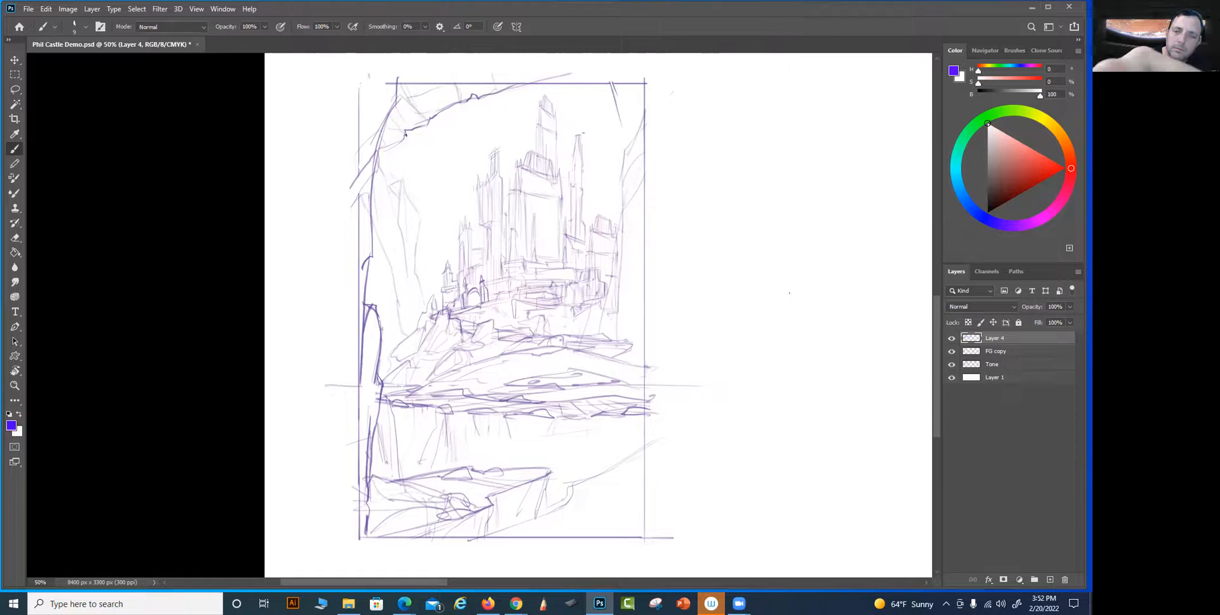
pyautogui.moveTo(381, 131)
pyautogui.mouseDown()
pyautogui.moveTo(346, 116)
pyautogui.moveTo(382, 125)
pyautogui.moveTo(341, 90)
pyautogui.moveTo(336, 129)
pyautogui.mouseUp()
pyautogui.moveTo(331, 87)
pyautogui.mouseDown()
pyautogui.moveTo(396, 140)
pyautogui.moveTo(443, 111)
pyautogui.mouseUp()
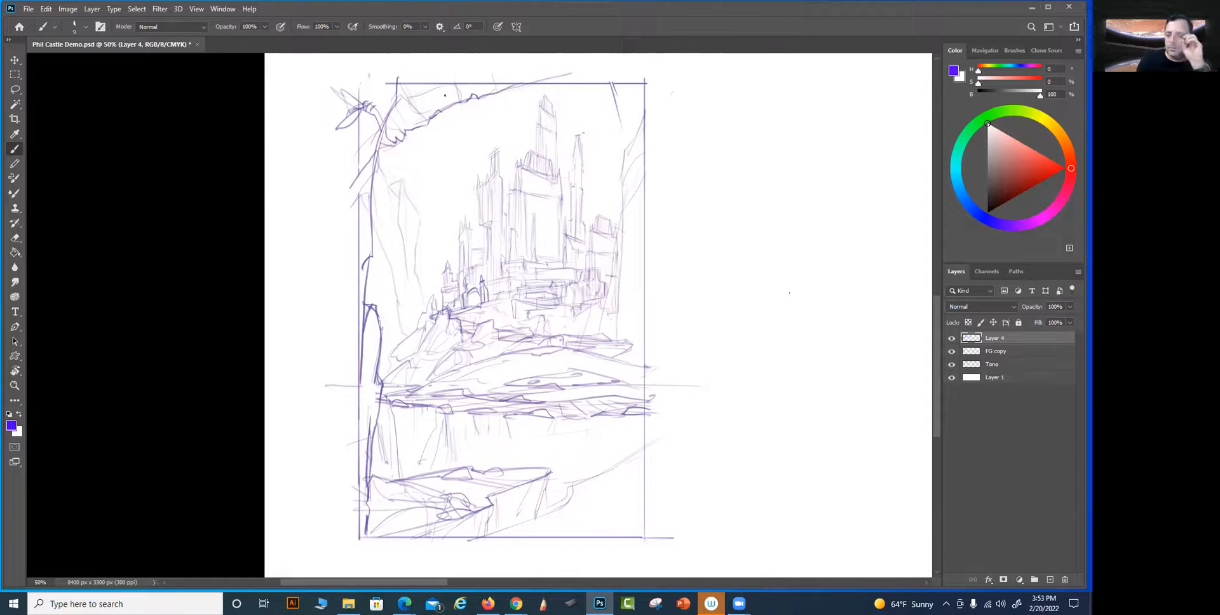
# Strengthen the foreground ledge's right vertical face and drop a reflection line from the right part of the shoreline
pyautogui.moveTo(381, 312); pyautogui.dragTo(379, 347)
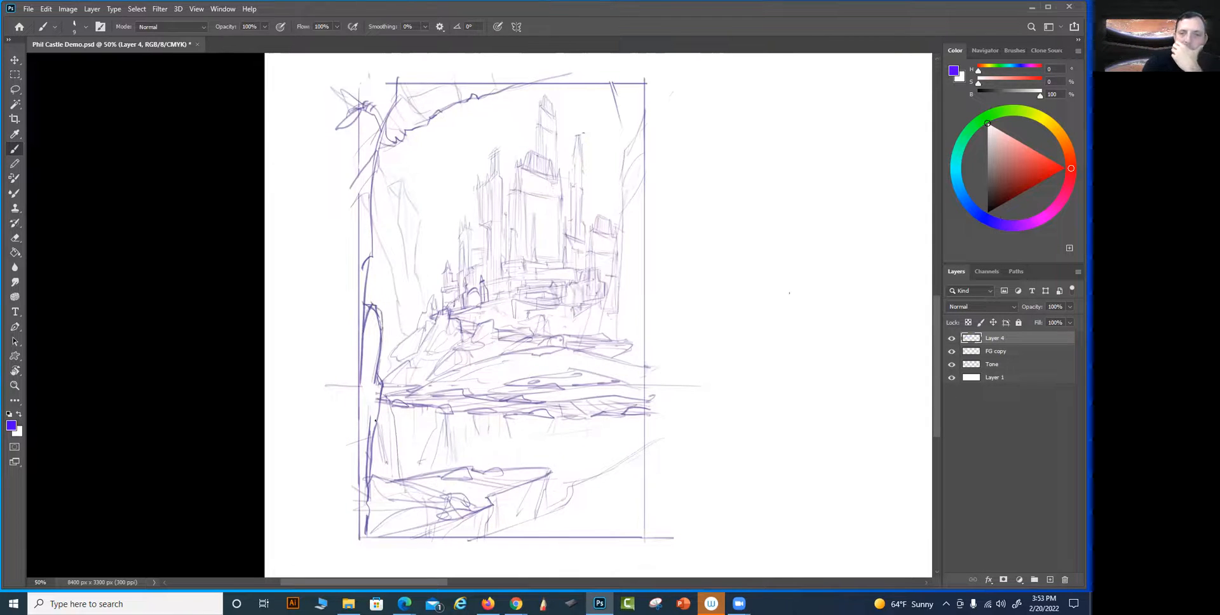
pyautogui.moveTo(548, 471); pyautogui.dragTo(534, 518)
pyautogui.moveTo(586, 419); pyautogui.dragTo(585, 468)
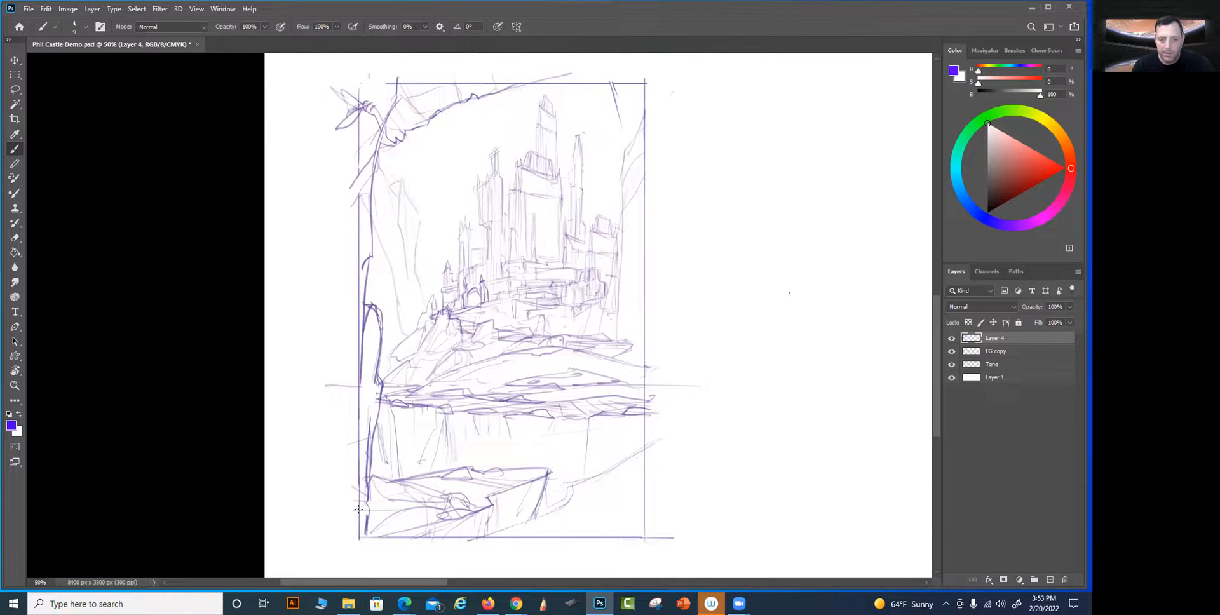
# Erase the ledge, contour and border lines in the frame's bottom-left corner
pyautogui.moveTo(675, 476); pyautogui.dragTo(722, 441)
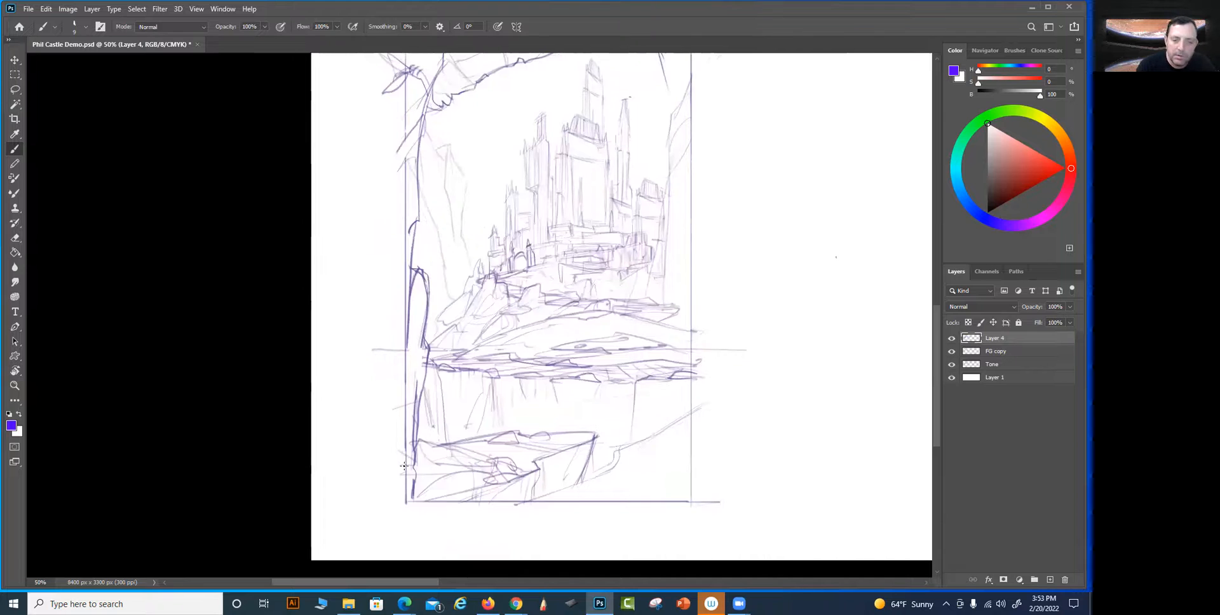
pyautogui.moveTo(412, 454); pyautogui.dragTo(457, 424)
pyautogui.moveTo(408, 521); pyautogui.dragTo(436, 458)
pyautogui.moveTo(398, 504); pyautogui.dragTo(471, 440)
pyautogui.moveTo(413, 466); pyautogui.dragTo(429, 404)
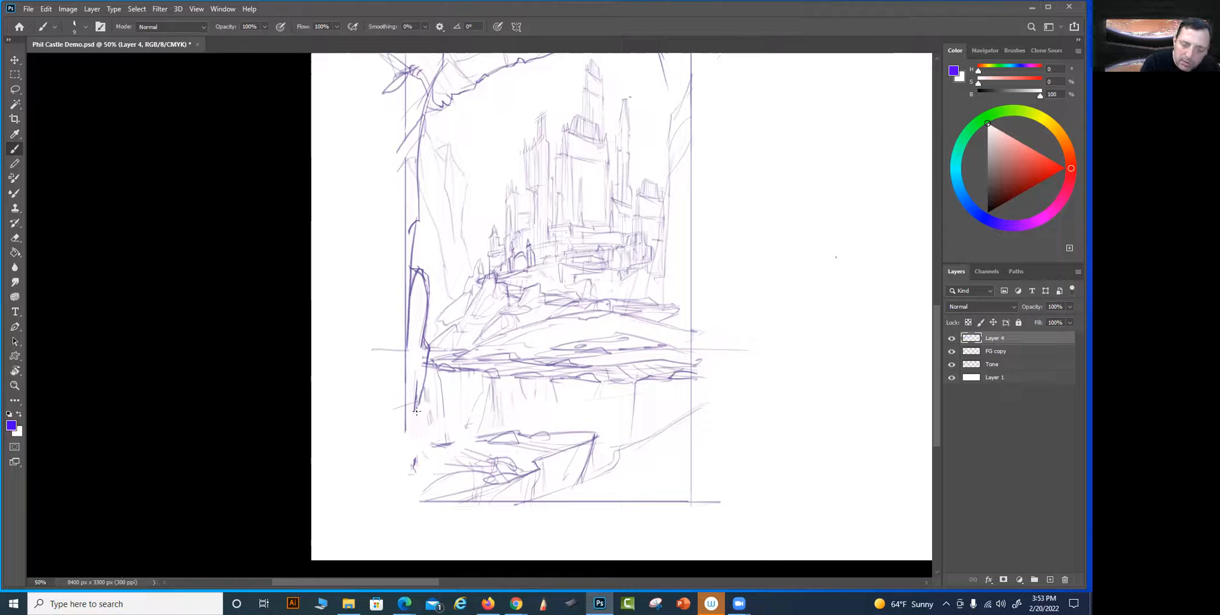
pyautogui.moveTo(412, 469); pyautogui.dragTo(437, 436)
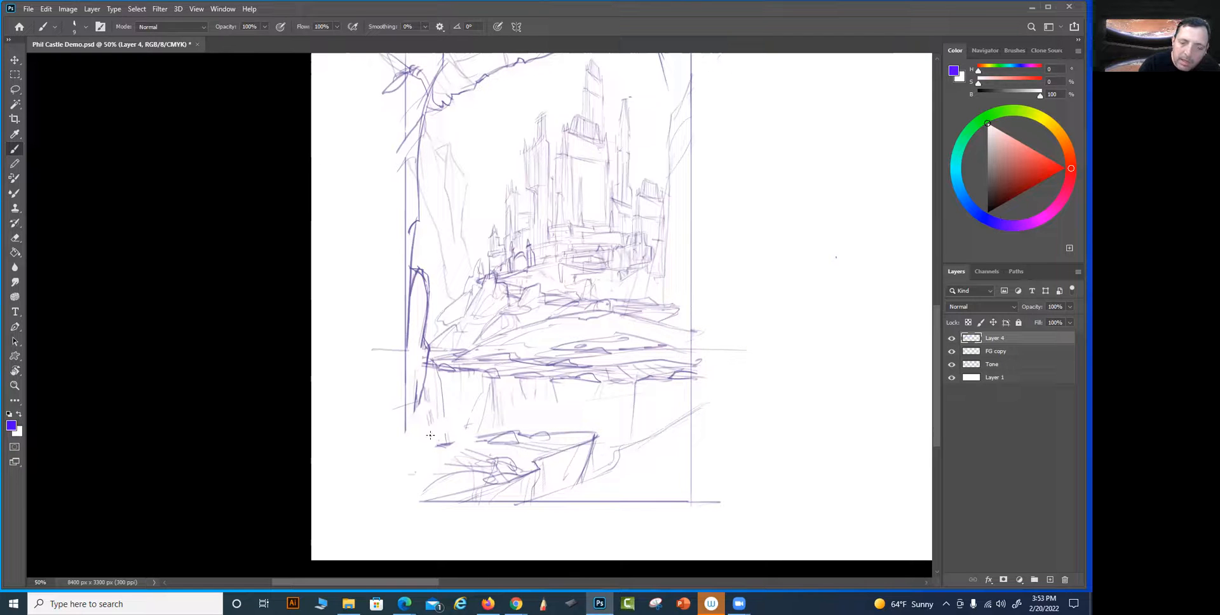
pyautogui.moveTo(407, 460); pyautogui.dragTo(460, 417)
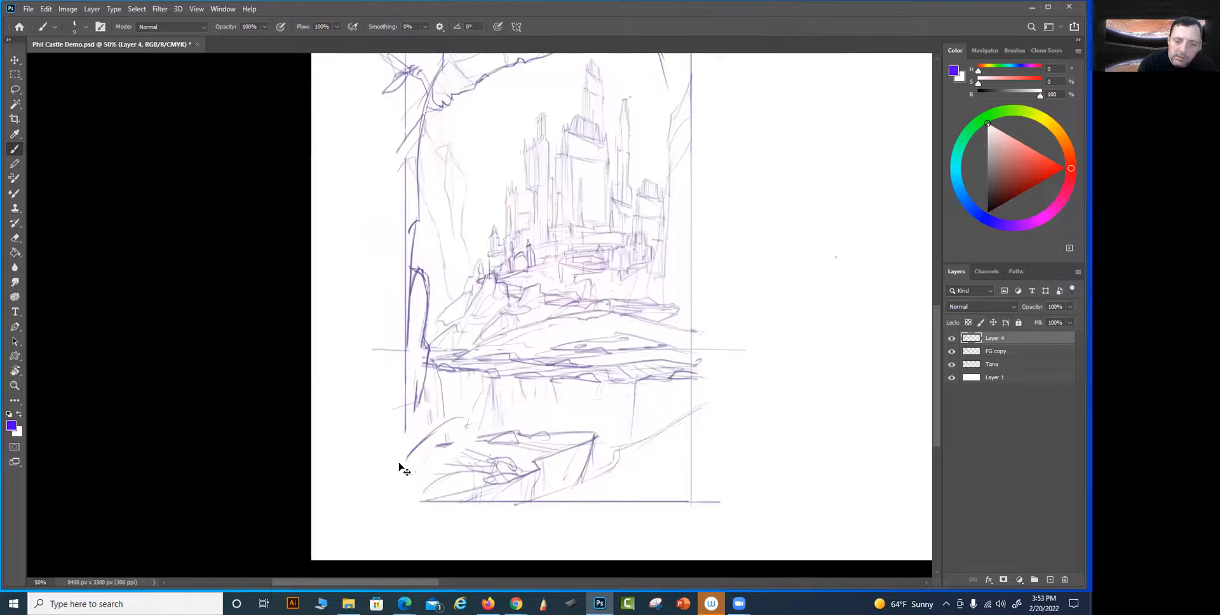
pyautogui.hotkey('ctrl', 'z')
pyautogui.hotkey('ctrl', 'z')
# Draw spiky, leaf-like foliage in the frame's bottom-left corner and restore the lower part of the left border
pyautogui.moveTo(412, 456)
pyautogui.mouseDown()
pyautogui.moveTo(429, 436)
pyautogui.moveTo(402, 450)
pyautogui.mouseUp()
pyautogui.moveTo(466, 416); pyautogui.dragTo(409, 491)
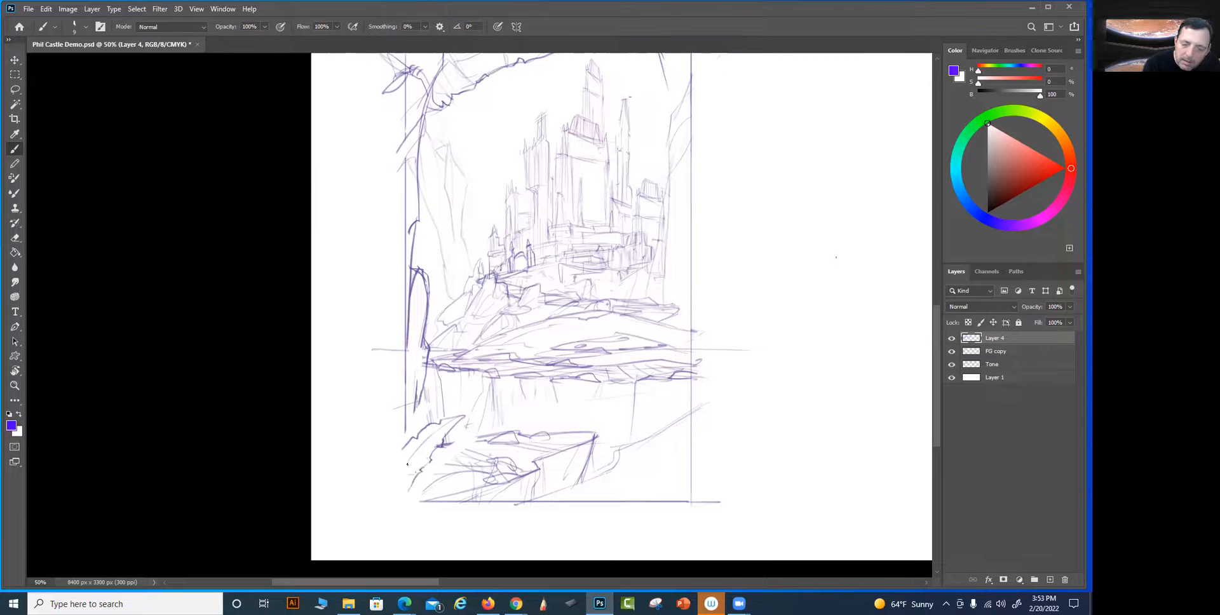
pyautogui.moveTo(406, 431)
pyautogui.mouseDown()
pyautogui.moveTo(406, 501)
pyautogui.moveTo(433, 502)
pyautogui.mouseUp()
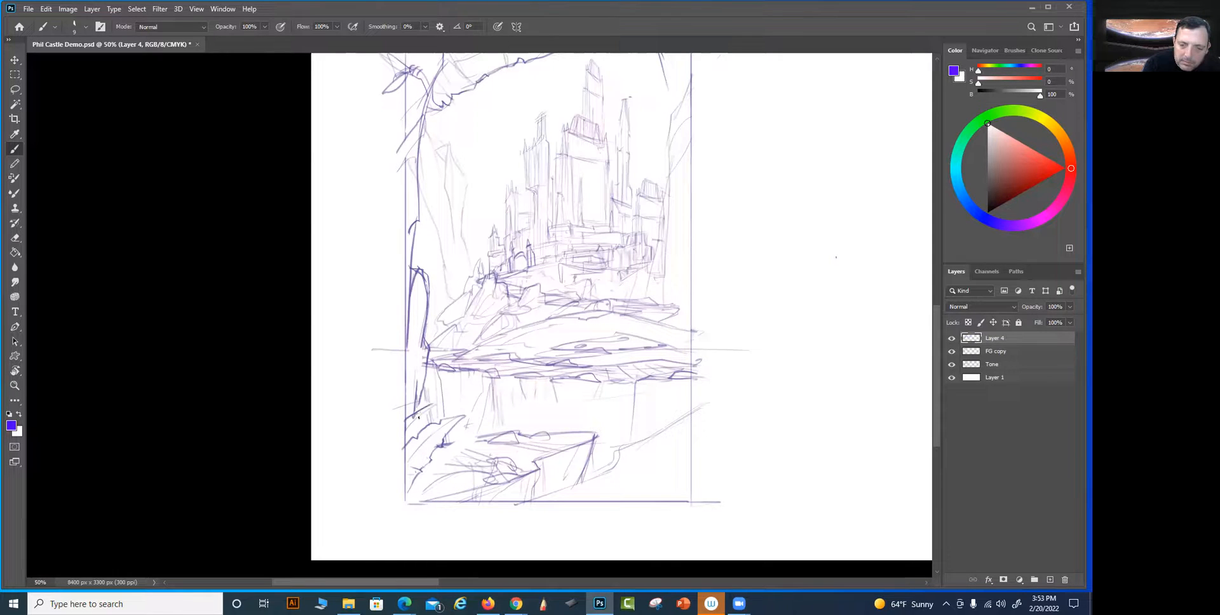
pyautogui.moveTo(418, 420)
pyautogui.mouseDown()
pyautogui.moveTo(405, 444)
pyautogui.moveTo(436, 403)
pyautogui.mouseUp()
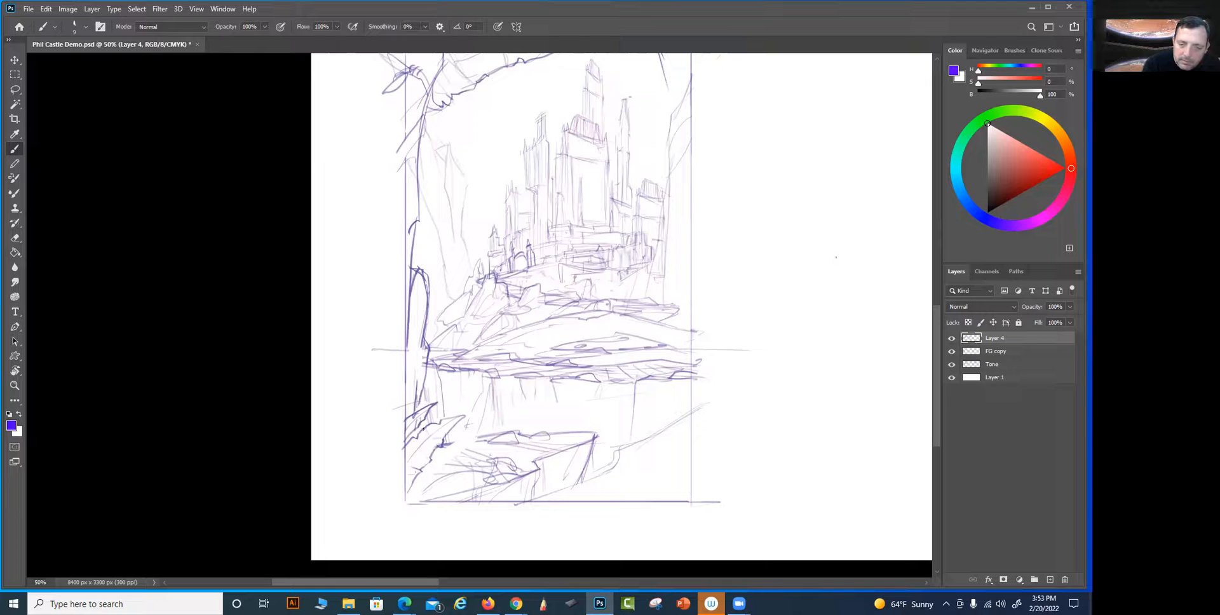
# Add a long leaf to the bottom-left foliage and sketch looping, overlapping leaves over the left border at shoreline height
pyautogui.moveTo(454, 447)
pyautogui.mouseDown()
pyautogui.moveTo(430, 459)
pyautogui.moveTo(464, 437)
pyautogui.moveTo(418, 478)
pyautogui.mouseUp()
pyautogui.moveTo(477, 434)
pyautogui.mouseDown()
pyautogui.moveTo(420, 495)
pyautogui.moveTo(468, 503)
pyautogui.mouseUp()
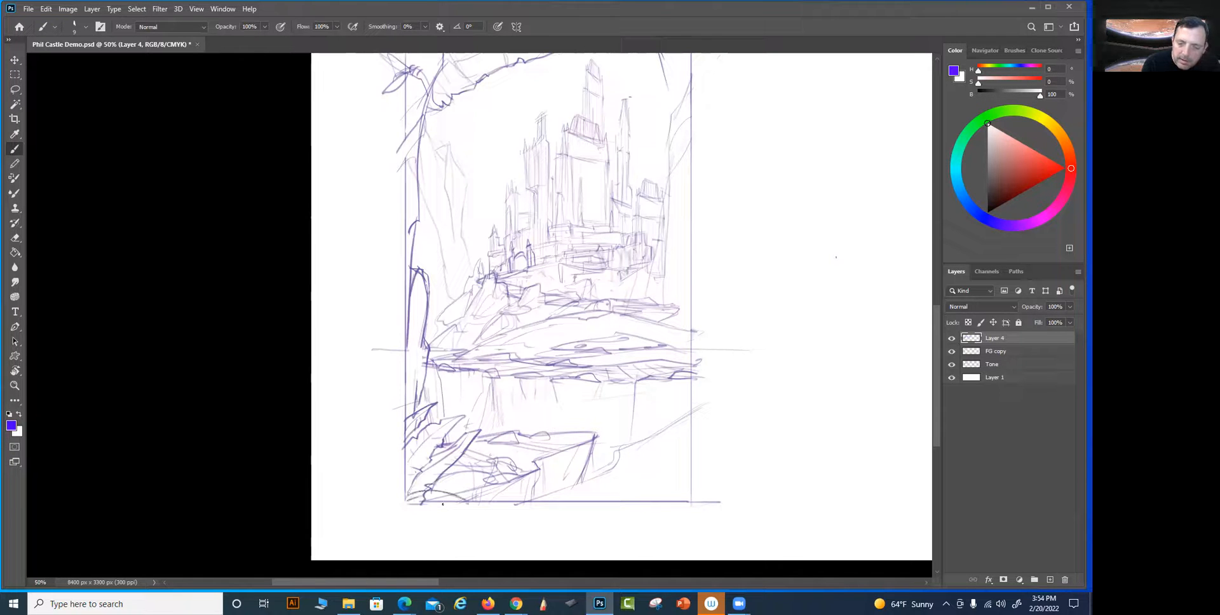
pyautogui.moveTo(677, 469); pyautogui.dragTo(648, 481)
pyautogui.moveTo(651, 428); pyautogui.dragTo(654, 422)
pyautogui.moveTo(363, 305)
pyautogui.mouseDown()
pyautogui.moveTo(361, 333)
pyautogui.moveTo(378, 344)
pyautogui.mouseUp()
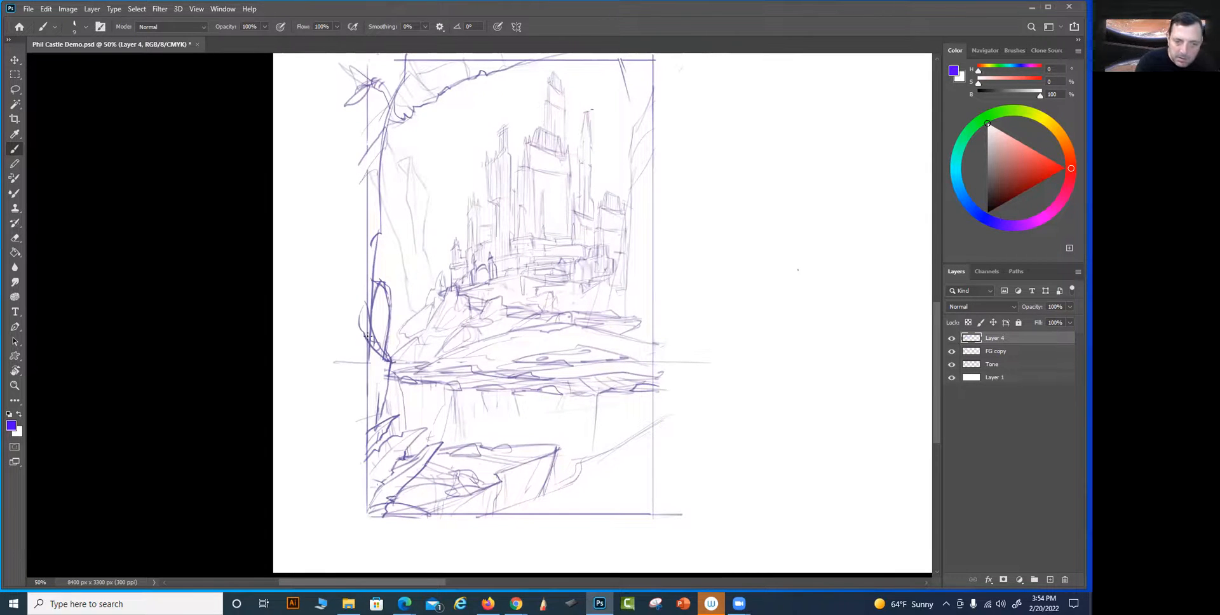
pyautogui.moveTo(351, 358)
pyautogui.mouseDown()
pyautogui.moveTo(351, 372)
pyautogui.moveTo(396, 321)
pyautogui.moveTo(385, 324)
pyautogui.mouseUp()
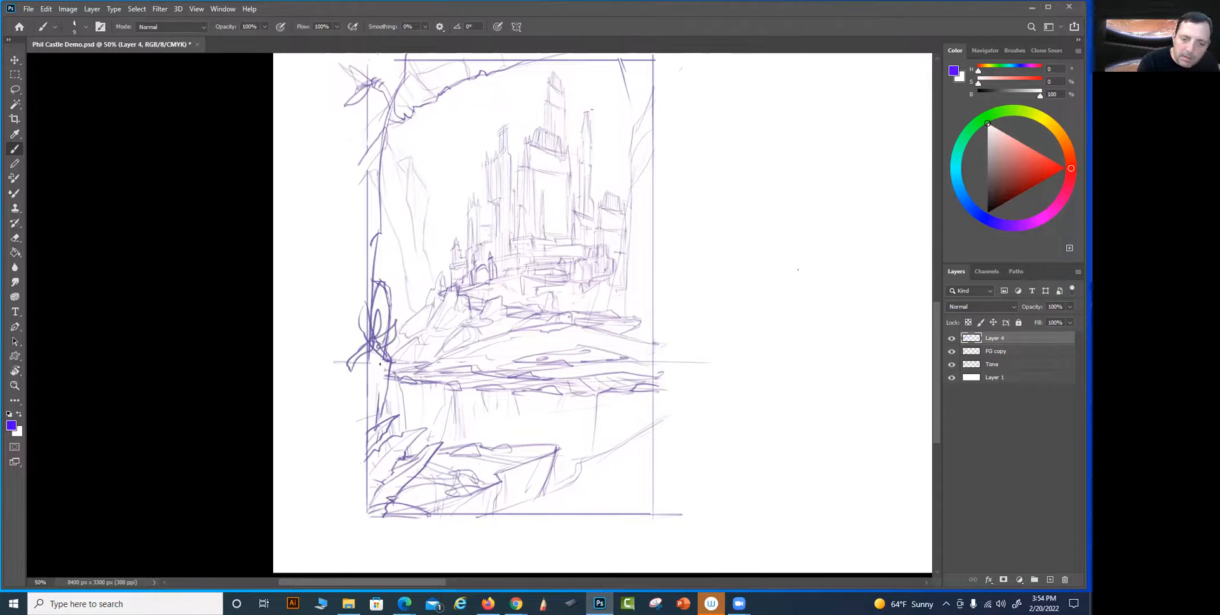
pyautogui.moveTo(380, 368); pyautogui.dragTo(376, 423)
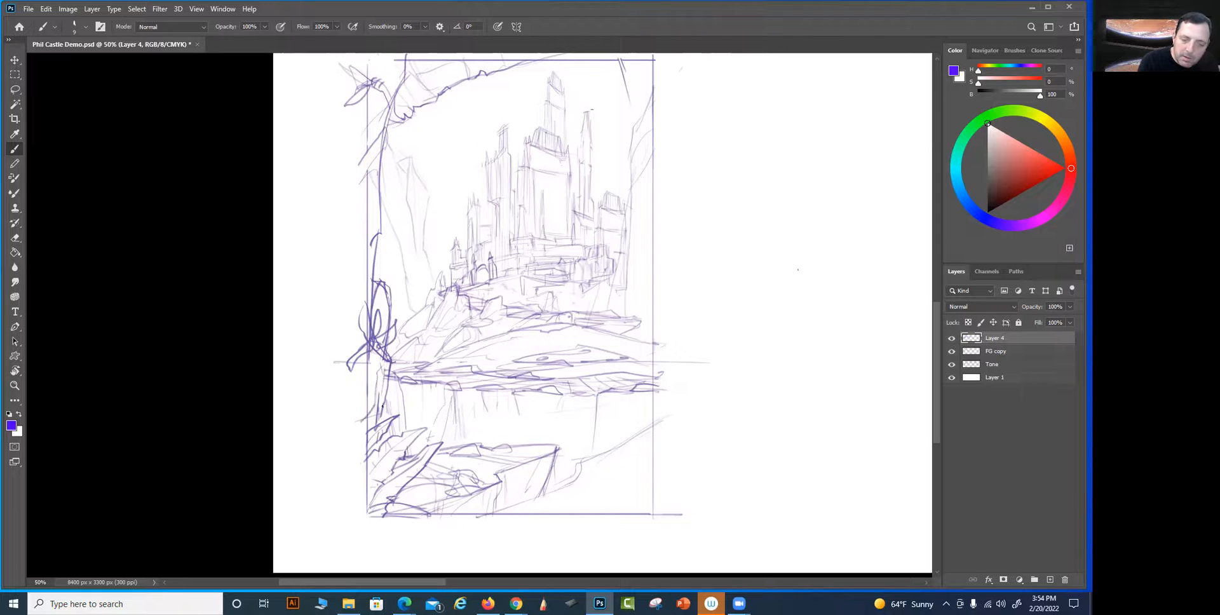
pyautogui.moveTo(362, 459)
pyautogui.mouseDown()
pyautogui.moveTo(385, 437)
pyautogui.moveTo(418, 440)
pyautogui.moveTo(398, 460)
pyautogui.mouseUp()
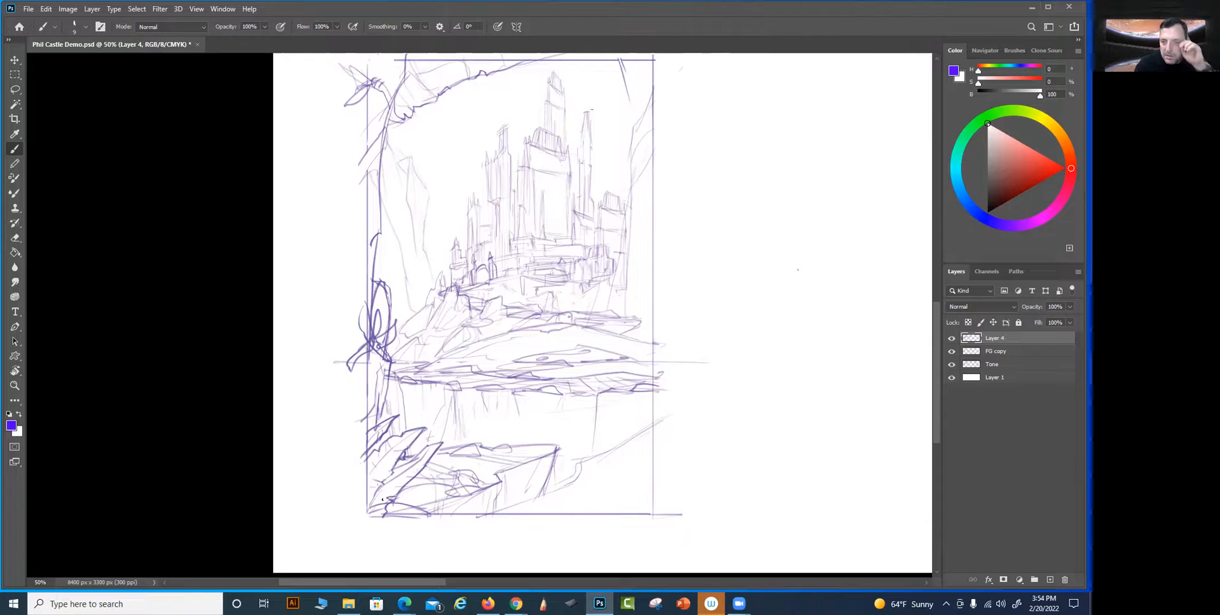
# Sketch an angular rock with a small spiky shape inside the right border below the shoreline, plus slanted ground lines beneath it
pyautogui.moveTo(614, 392)
pyautogui.mouseDown()
pyautogui.moveTo(656, 405)
pyautogui.moveTo(625, 399)
pyautogui.moveTo(645, 407)
pyautogui.moveTo(607, 445)
pyautogui.moveTo(649, 405)
pyautogui.mouseUp()
pyautogui.moveTo(635, 397)
pyautogui.mouseDown()
pyautogui.moveTo(601, 438)
pyautogui.moveTo(632, 392)
pyautogui.moveTo(596, 422)
pyautogui.moveTo(599, 439)
pyautogui.moveTo(625, 414)
pyautogui.moveTo(624, 443)
pyautogui.moveTo(594, 462)
pyautogui.mouseUp()
pyautogui.moveTo(624, 422)
pyautogui.mouseDown()
pyautogui.moveTo(601, 438)
pyautogui.moveTo(625, 425)
pyautogui.moveTo(623, 438)
pyautogui.mouseUp()
pyautogui.moveTo(680, 472)
pyautogui.mouseDown()
pyautogui.moveTo(600, 468)
pyautogui.moveTo(558, 495)
pyautogui.mouseUp()
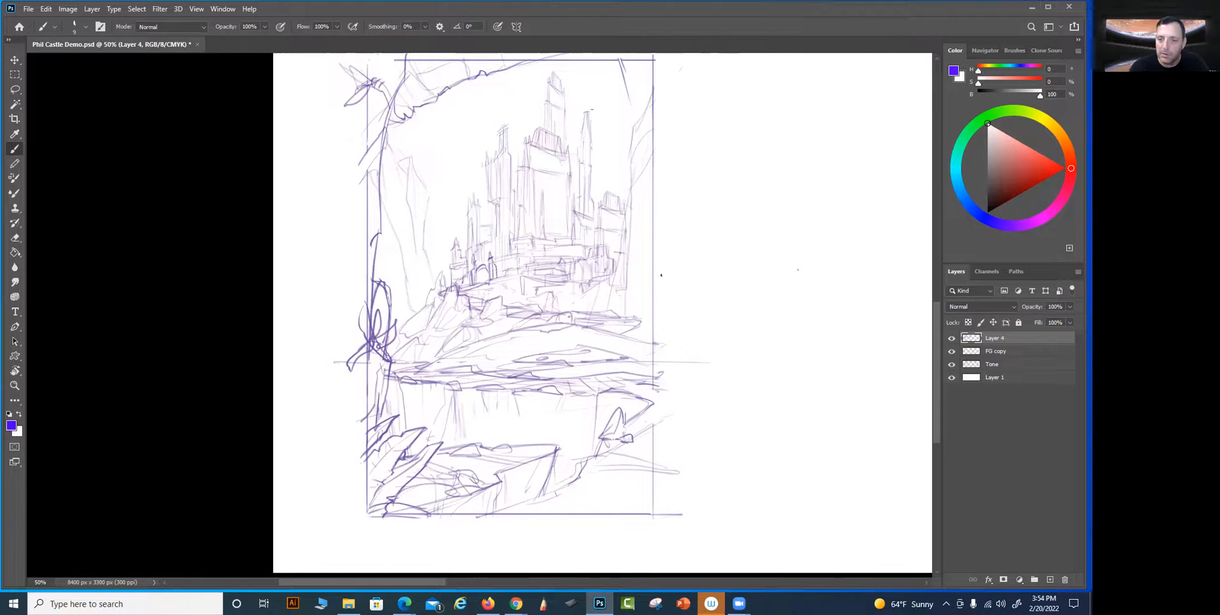
# Strengthen the forked tree trunk along the frame's right side, from the upper-right corner down to shoreline height
pyautogui.moveTo(604, 62)
pyautogui.mouseDown()
pyautogui.moveTo(628, 118)
pyautogui.moveTo(662, 81)
pyautogui.mouseUp()
pyautogui.moveTo(630, 117); pyautogui.dragTo(659, 94)
pyautogui.moveTo(631, 134); pyautogui.dragTo(656, 345)
# Erase the ledge's lower right face and rebuild it with angular rocks and ground lines reaching the bottom-right corner
pyautogui.moveTo(619, 489)
pyautogui.mouseDown()
pyautogui.moveTo(611, 521)
pyautogui.moveTo(623, 476)
pyautogui.moveTo(647, 456)
pyautogui.moveTo(643, 512)
pyautogui.moveTo(606, 522)
pyautogui.moveTo(616, 490)
pyautogui.moveTo(601, 531)
pyautogui.moveTo(613, 474)
pyautogui.moveTo(489, 514)
pyautogui.mouseUp()
pyautogui.moveTo(489, 514)
pyautogui.mouseDown()
pyautogui.moveTo(536, 497)
pyautogui.moveTo(500, 514)
pyautogui.mouseUp()
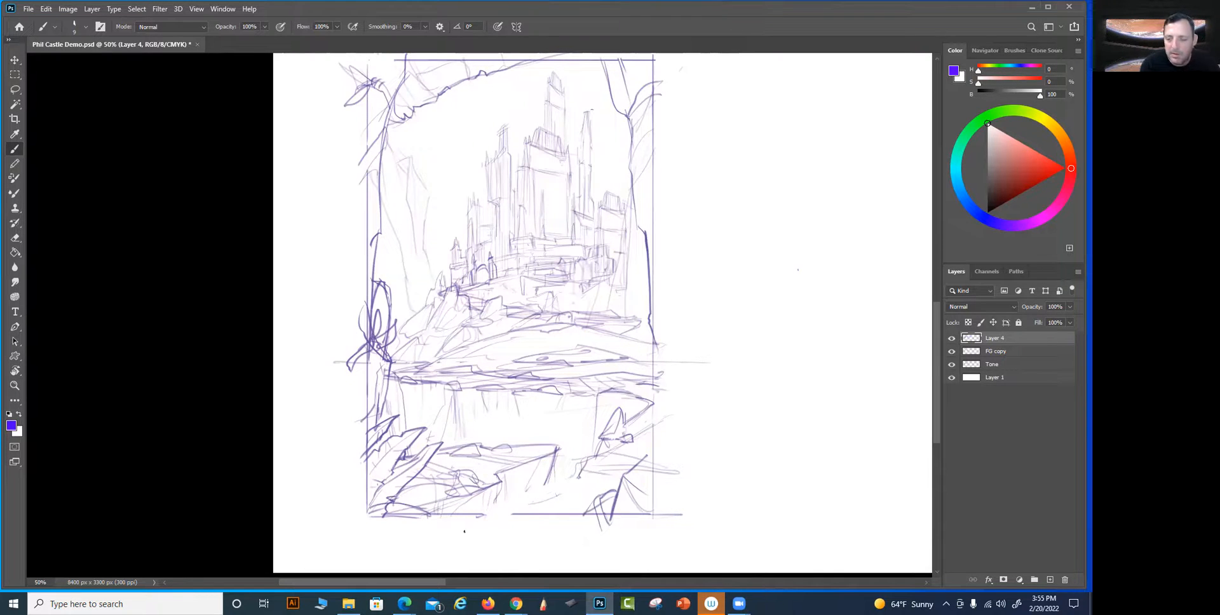
pyautogui.moveTo(571, 480)
pyautogui.mouseDown()
pyautogui.moveTo(538, 491)
pyautogui.moveTo(561, 475)
pyautogui.moveTo(554, 487)
pyautogui.moveTo(604, 497)
pyautogui.moveTo(518, 499)
pyautogui.mouseUp()
pyautogui.moveTo(494, 503); pyautogui.dragTo(587, 507)
pyautogui.moveTo(508, 507); pyautogui.dragTo(575, 513)
pyautogui.moveTo(448, 508); pyautogui.dragTo(498, 505)
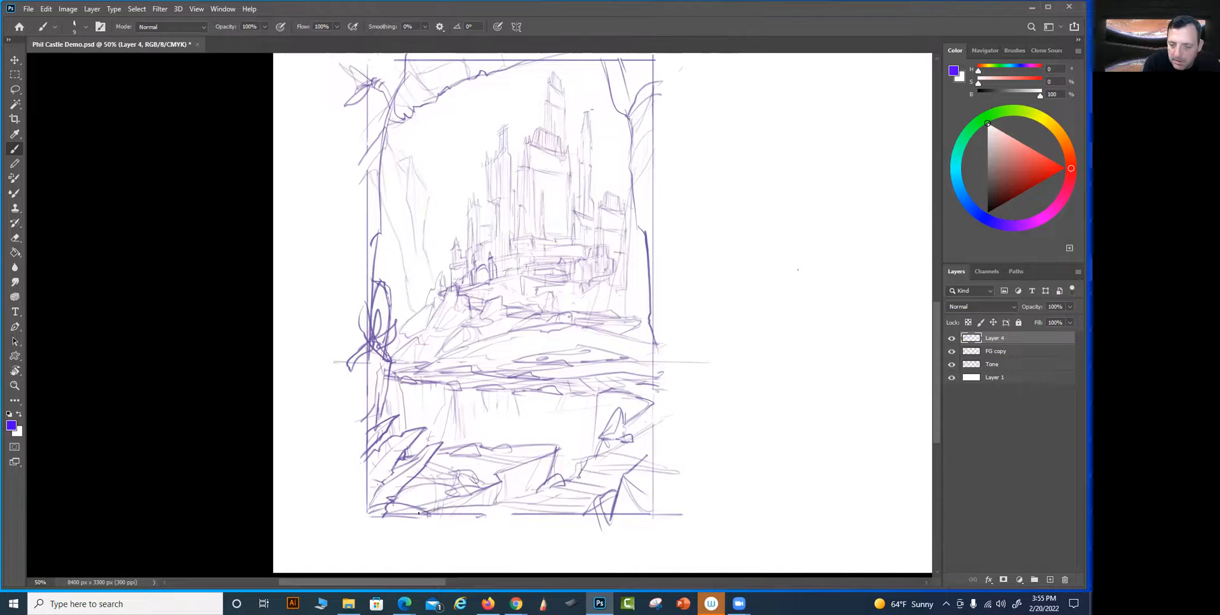
# Draw pointed leaf and rock shapes that overlap the frame's bottom border near the left corner and toward the right
pyautogui.moveTo(421, 518); pyautogui.dragTo(460, 536)
pyautogui.moveTo(580, 517); pyautogui.dragTo(614, 527)
pyautogui.moveTo(579, 516); pyautogui.dragTo(599, 511)
pyautogui.moveTo(422, 515)
pyautogui.mouseDown()
pyautogui.moveTo(461, 508)
pyautogui.moveTo(446, 513)
pyautogui.moveTo(569, 517)
pyautogui.moveTo(495, 503)
pyautogui.moveTo(533, 490)
pyautogui.moveTo(418, 512)
pyautogui.mouseUp()
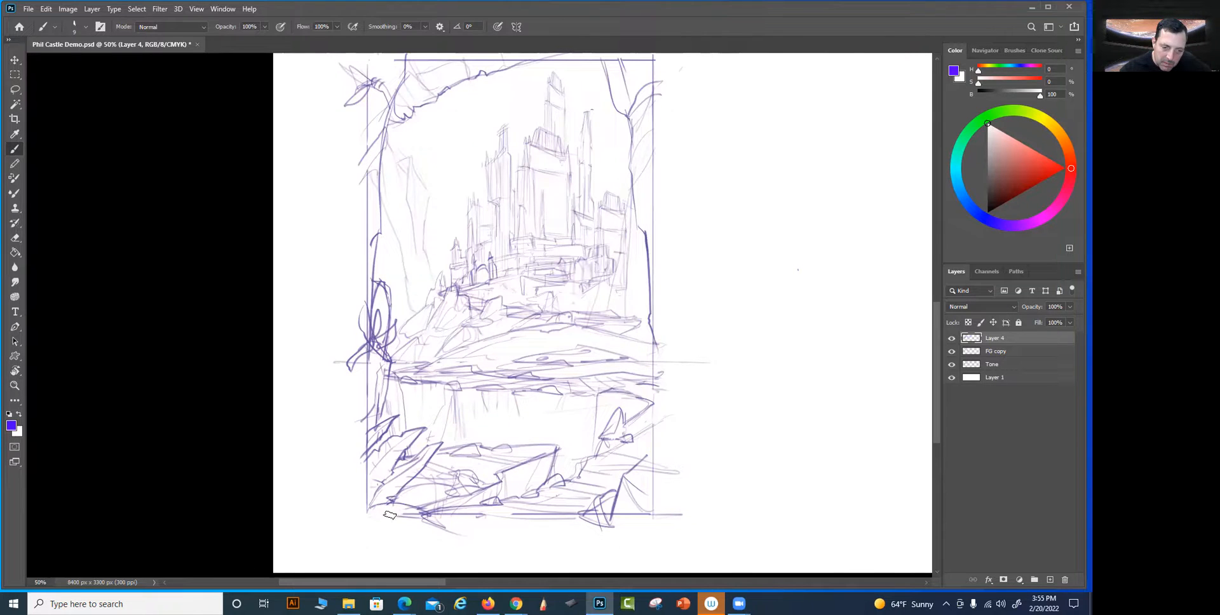
# Redraw the frame's bottom, right, top and left borders as clean straight lines around the castle composition
pyautogui.moveTo(396, 502)
pyautogui.mouseDown()
pyautogui.moveTo(430, 518)
pyautogui.moveTo(367, 519)
pyautogui.moveTo(654, 519)
pyautogui.mouseUp()
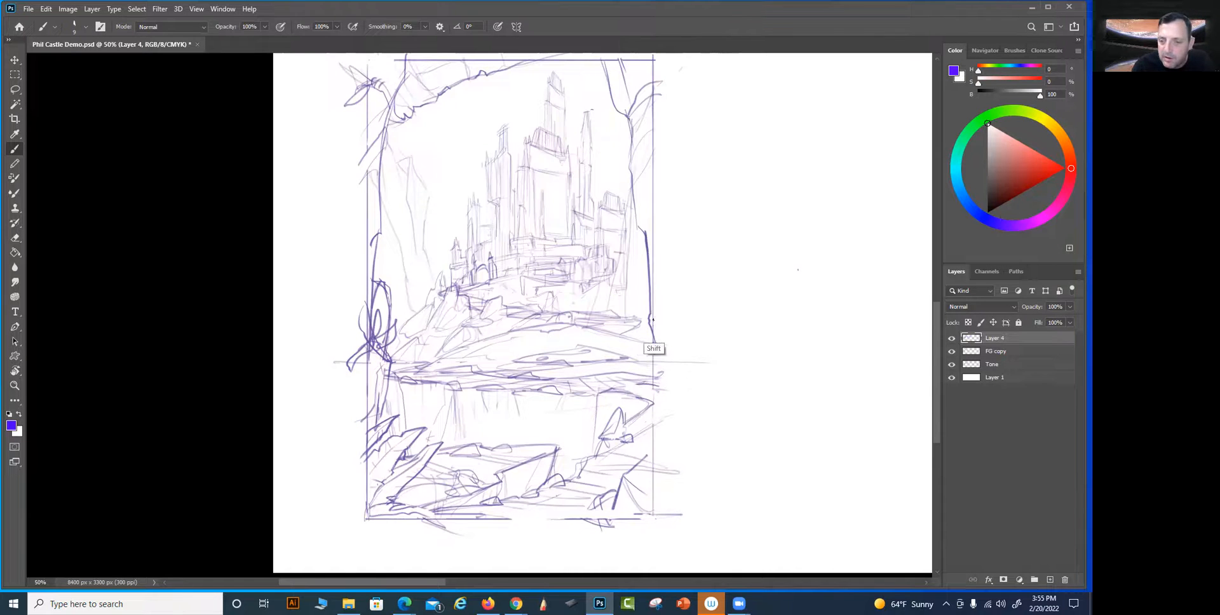
pyautogui.moveTo(652, 518); pyautogui.dragTo(364, 520)
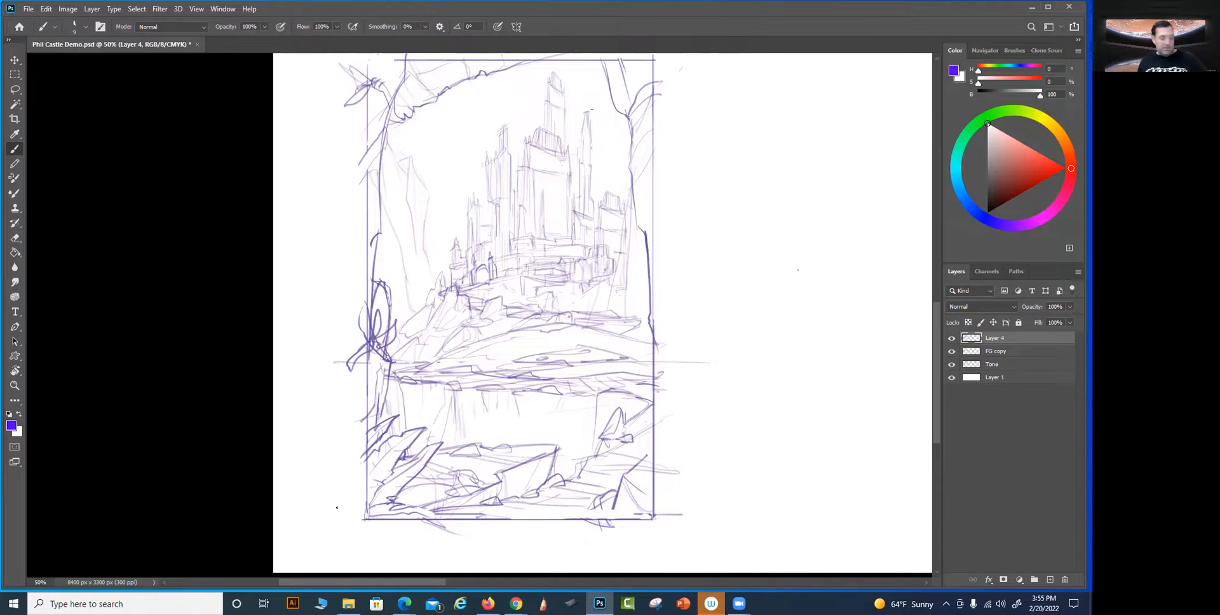
pyautogui.moveTo(703, 288); pyautogui.dragTo(673, 341)
pyautogui.moveTo(338, 113); pyautogui.dragTo(555, 113)
pyautogui.moveTo(338, 110); pyautogui.dragTo(337, 400)
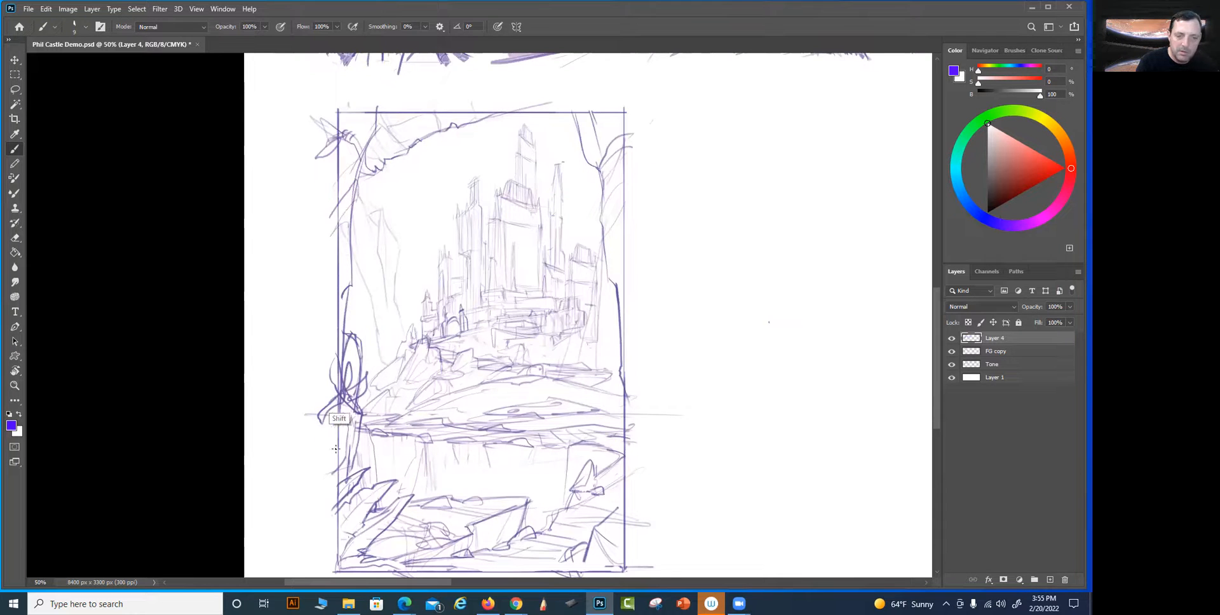
pyautogui.moveTo(658, 376); pyautogui.dragTo(637, 323)
pyautogui.moveTo(604, 63); pyautogui.dragTo(603, 518)
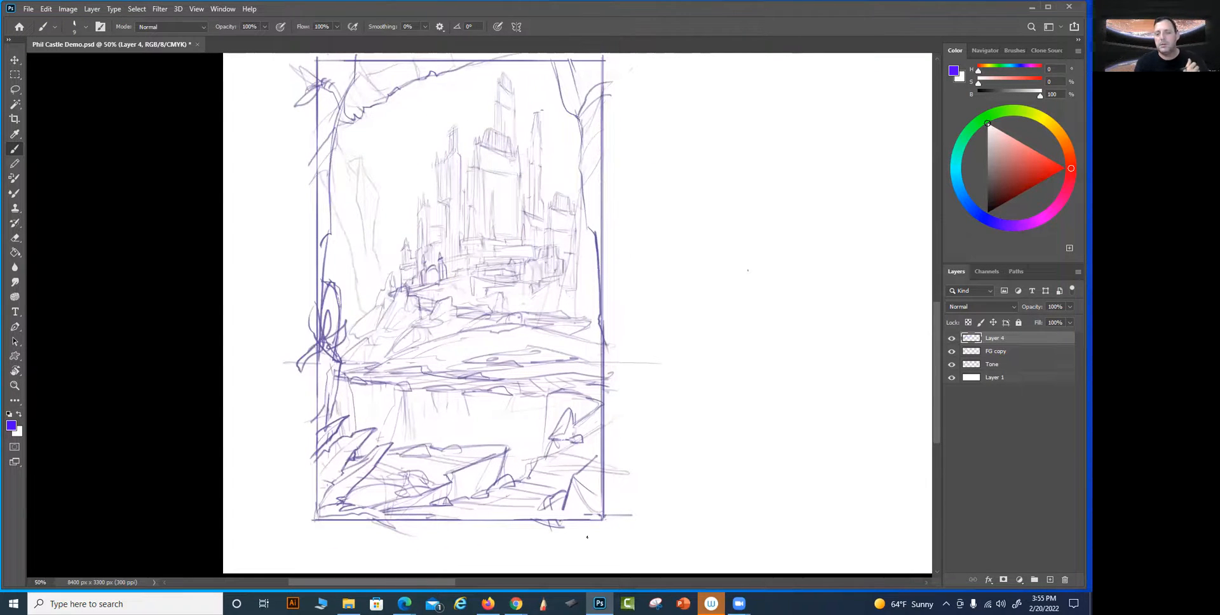
# Draw pointed leaves hanging from the top-left overhang, undoing the first curved stroke and replacing it with a straighter one
pyautogui.moveTo(645, 474); pyautogui.dragTo(675, 489)
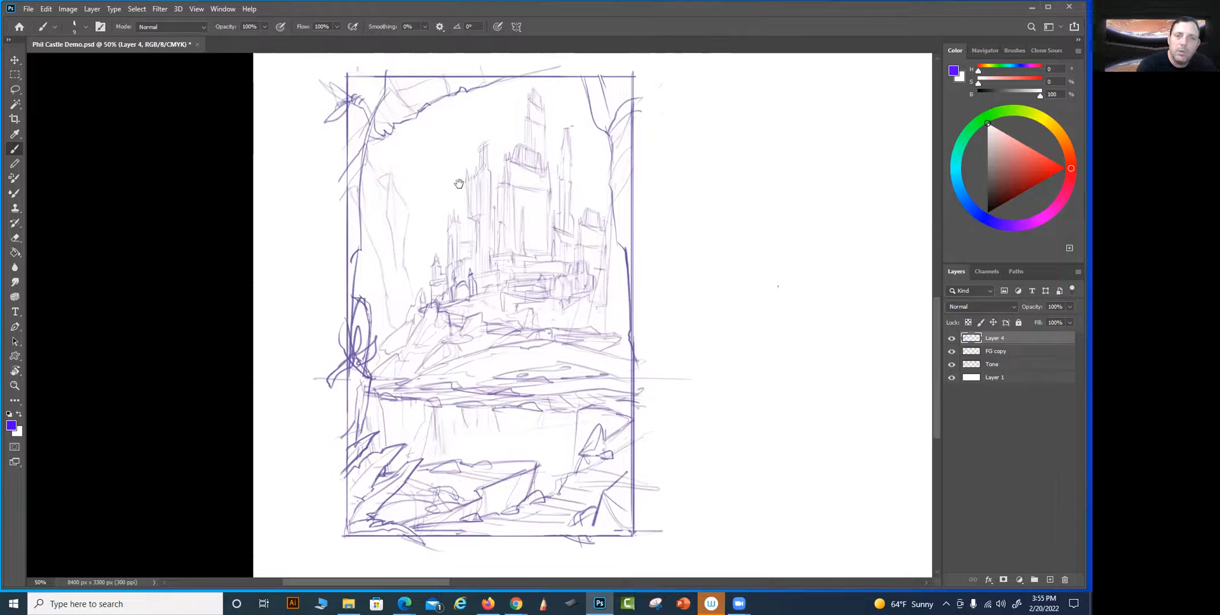
pyautogui.scroll(1, 459, 184)
pyautogui.moveTo(392, 100)
pyautogui.mouseDown()
pyautogui.moveTo(419, 135)
pyautogui.moveTo(385, 110)
pyautogui.moveTo(419, 141)
pyautogui.moveTo(430, 227)
pyautogui.moveTo(422, 150)
pyautogui.mouseUp()
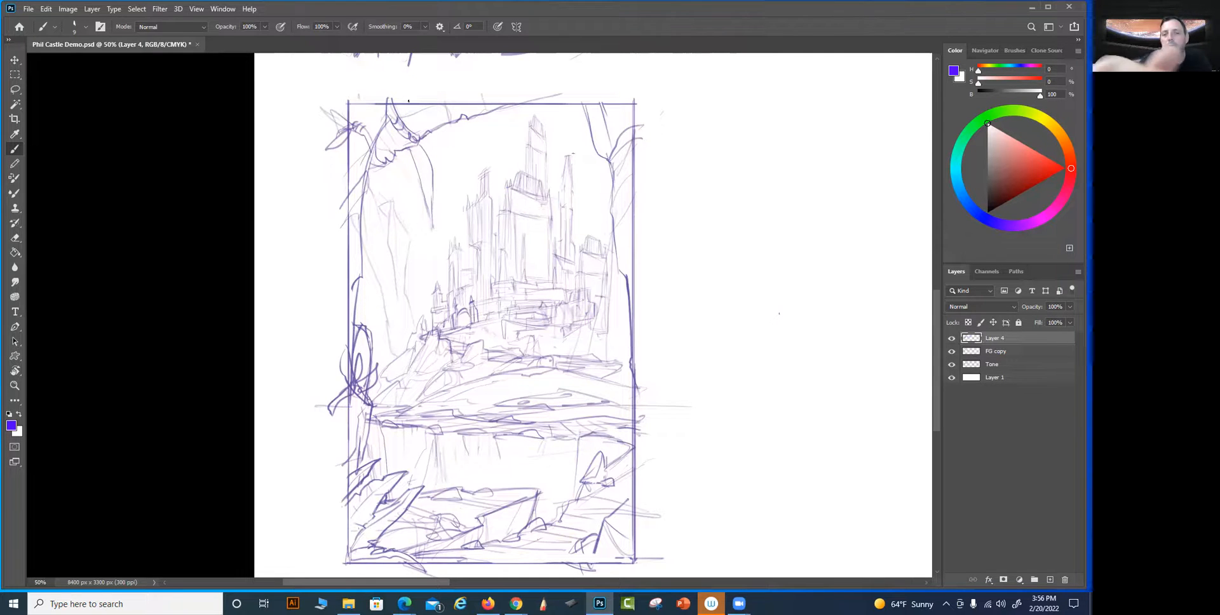
pyautogui.press('ctrl')
pyautogui.hotkey('ctrl', 'z')
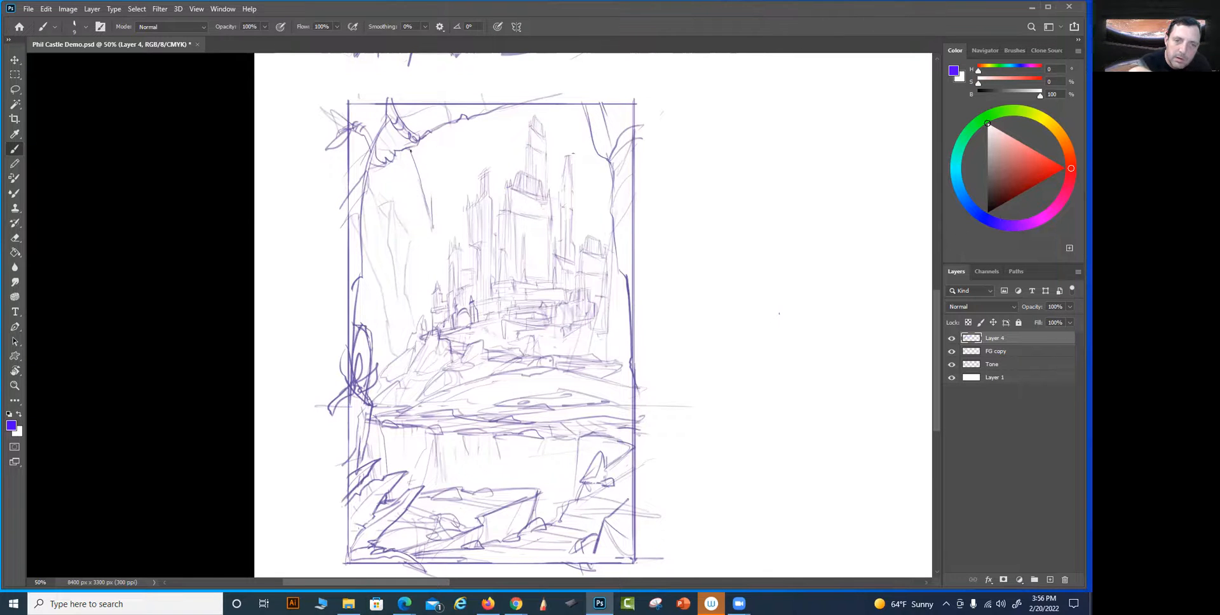
pyautogui.moveTo(432, 218)
pyautogui.mouseDown()
pyautogui.moveTo(415, 138)
pyautogui.moveTo(398, 185)
pyautogui.moveTo(390, 178)
pyautogui.moveTo(401, 180)
pyautogui.mouseUp()
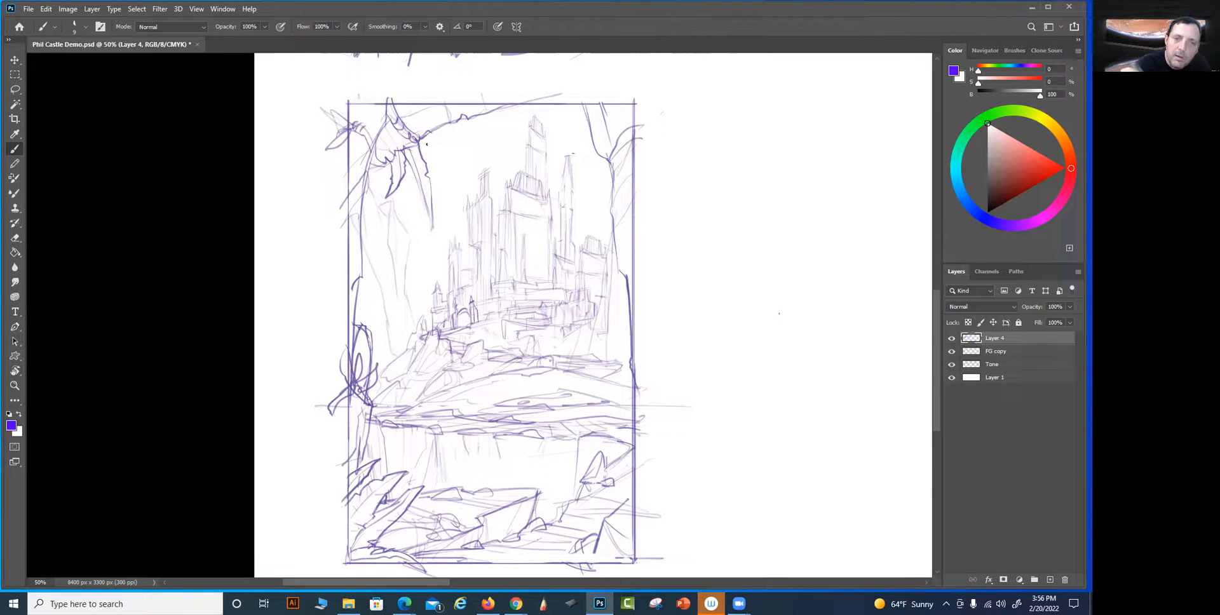
# Add curling leaves along the top-left branch toward the castle and upright leaves crossing the top border
pyautogui.moveTo(419, 147); pyautogui.dragTo(456, 134)
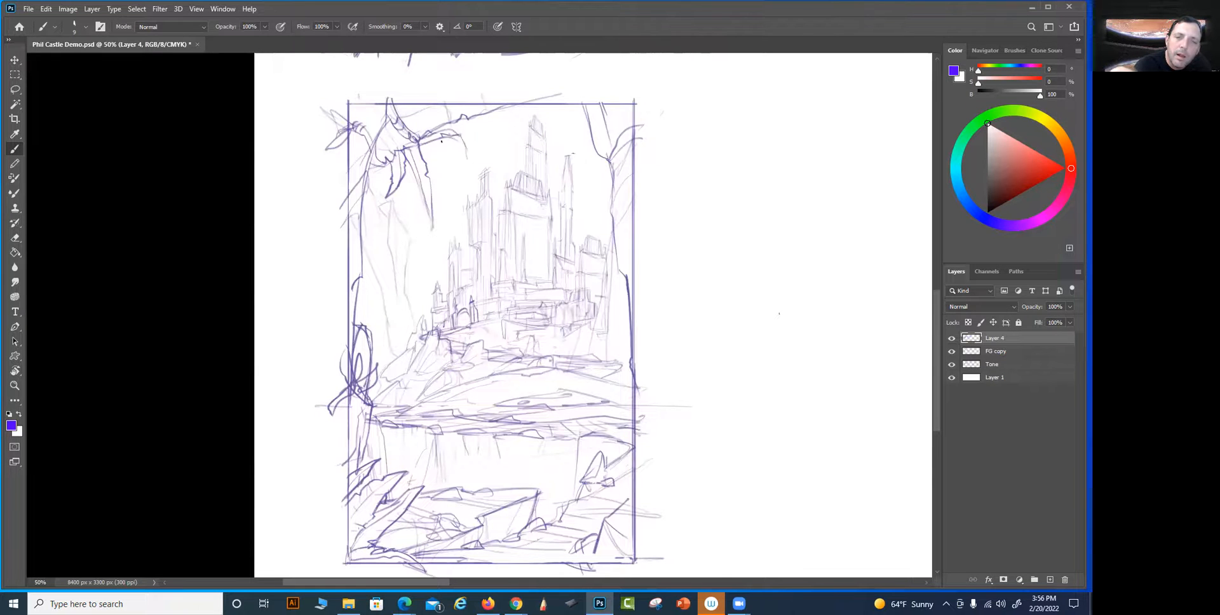
pyautogui.moveTo(453, 140); pyautogui.dragTo(470, 158)
pyautogui.moveTo(402, 120)
pyautogui.mouseDown()
pyautogui.moveTo(376, 157)
pyautogui.moveTo(339, 119)
pyautogui.moveTo(367, 107)
pyautogui.moveTo(350, 144)
pyautogui.moveTo(372, 143)
pyautogui.moveTo(364, 119)
pyautogui.moveTo(384, 135)
pyautogui.moveTo(377, 151)
pyautogui.moveTo(394, 129)
pyautogui.mouseUp()
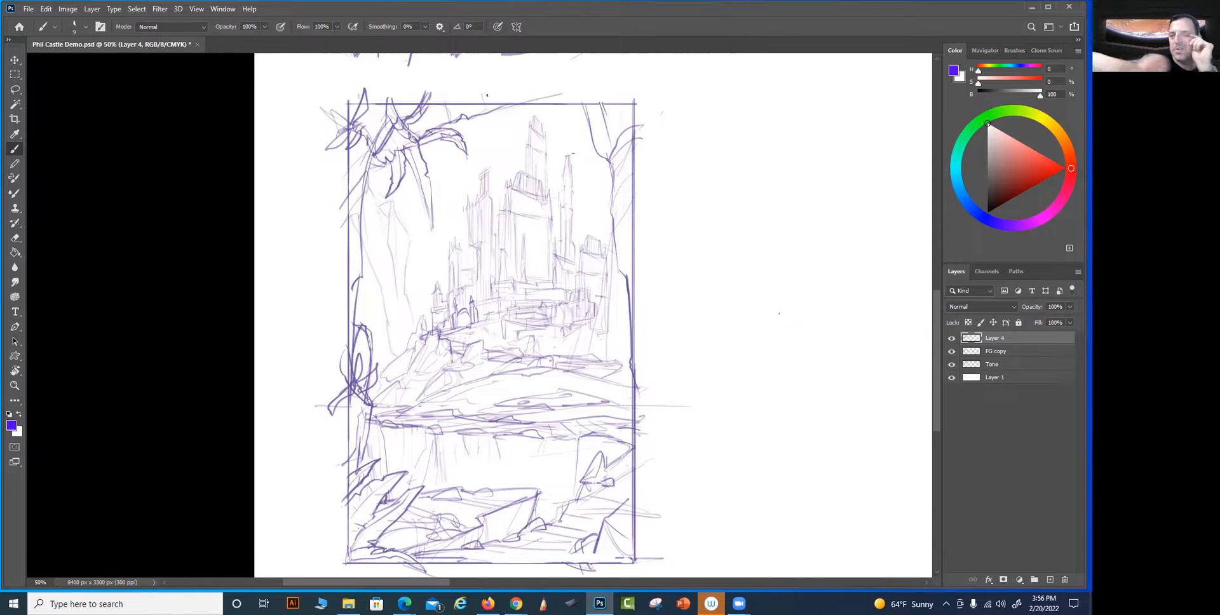
pyautogui.moveTo(464, 118); pyautogui.dragTo(489, 125)
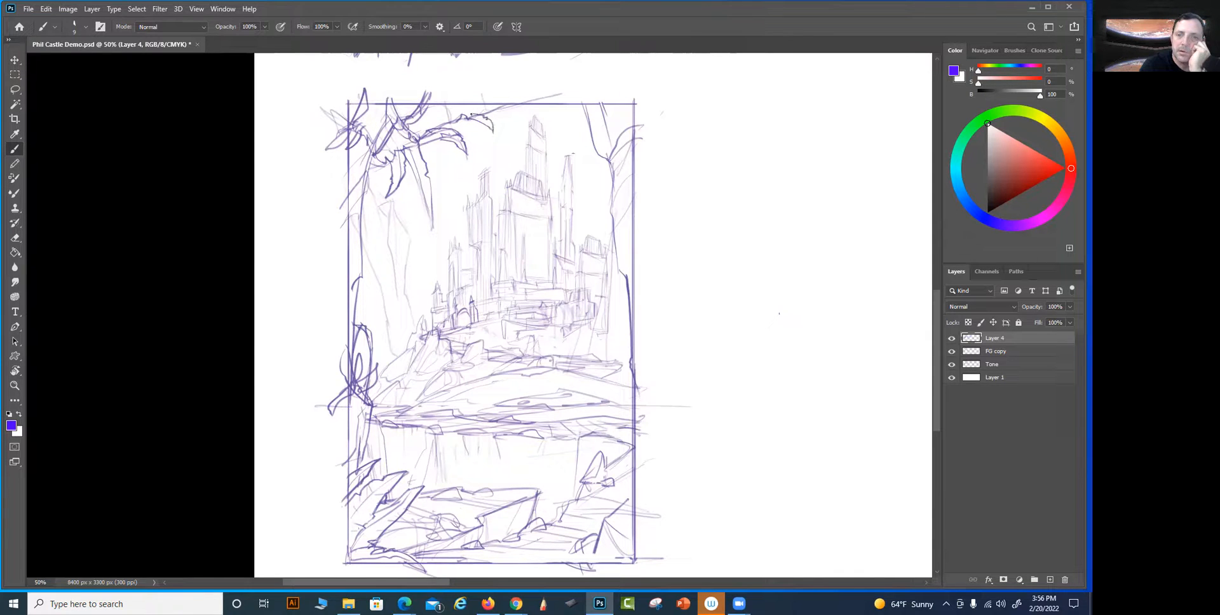
pyautogui.moveTo(470, 117)
pyautogui.mouseDown()
pyautogui.moveTo(519, 89)
pyautogui.moveTo(589, 123)
pyautogui.mouseUp()
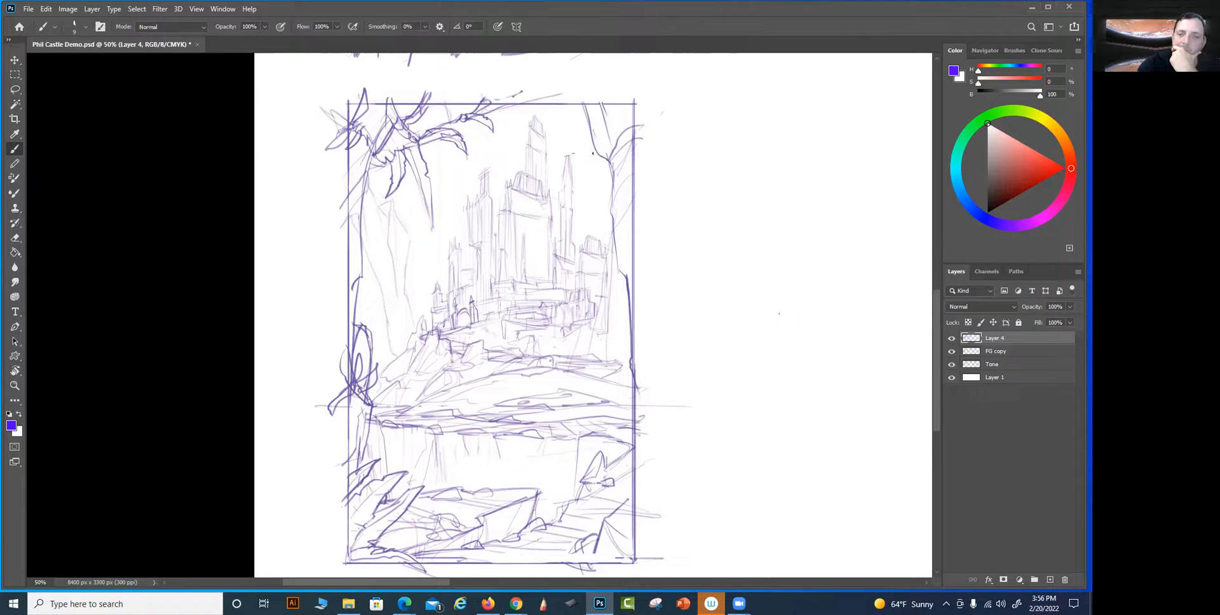
# Detail the trunk along the left border with knots, darker contours and small leaves up to the top-left foliage
pyautogui.moveTo(362, 237); pyautogui.dragTo(363, 192)
pyautogui.moveTo(362, 274); pyautogui.dragTo(354, 286)
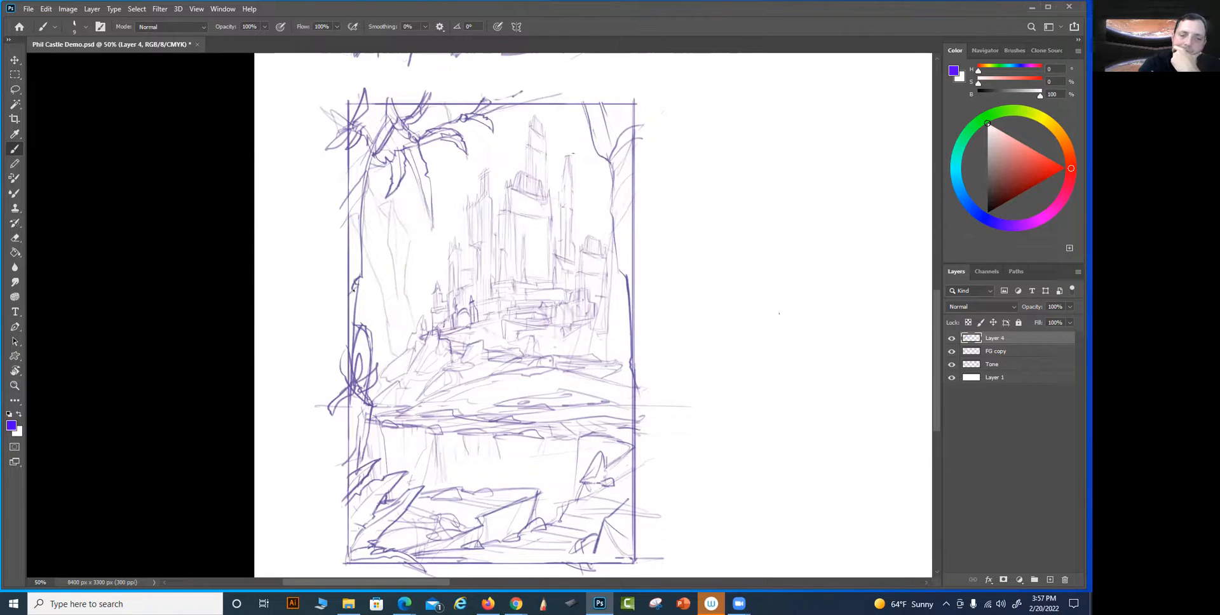
pyautogui.moveTo(364, 337); pyautogui.dragTo(367, 381)
pyautogui.moveTo(349, 289); pyautogui.dragTo(358, 272)
pyautogui.moveTo(349, 202); pyautogui.dragTo(361, 226)
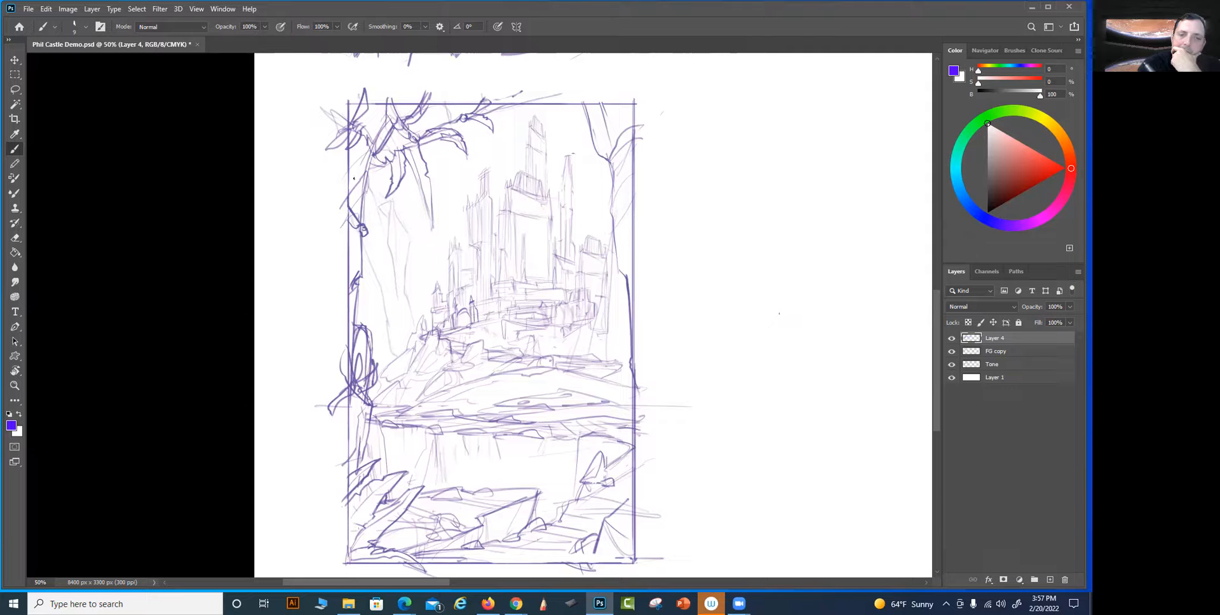
pyautogui.moveTo(364, 172); pyautogui.dragTo(354, 180)
pyautogui.moveTo(363, 165)
pyautogui.mouseDown()
pyautogui.moveTo(344, 170)
pyautogui.moveTo(364, 160)
pyautogui.mouseUp()
pyautogui.moveTo(368, 157)
pyautogui.mouseDown()
pyautogui.moveTo(354, 167)
pyautogui.moveTo(368, 159)
pyautogui.mouseUp()
pyautogui.moveTo(380, 102); pyautogui.dragTo(367, 132)
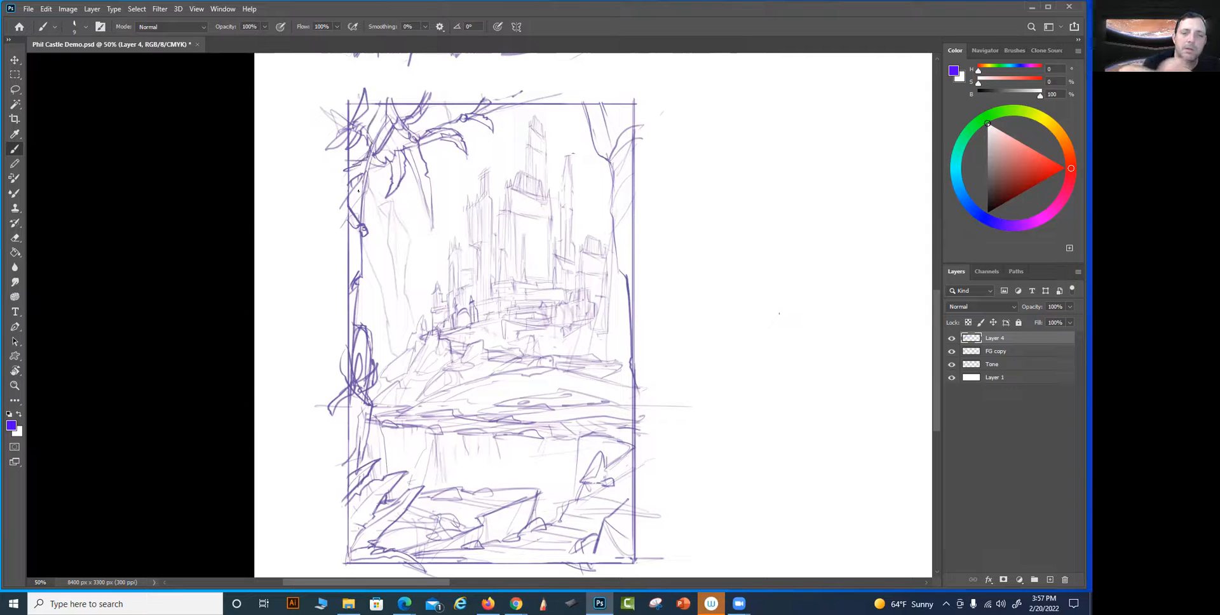
# Darken the long hanging leaf, connect the left trunk's knot to the foliage with a branch, and add small leaves below the knot
pyautogui.moveTo(413, 171); pyautogui.dragTo(432, 229)
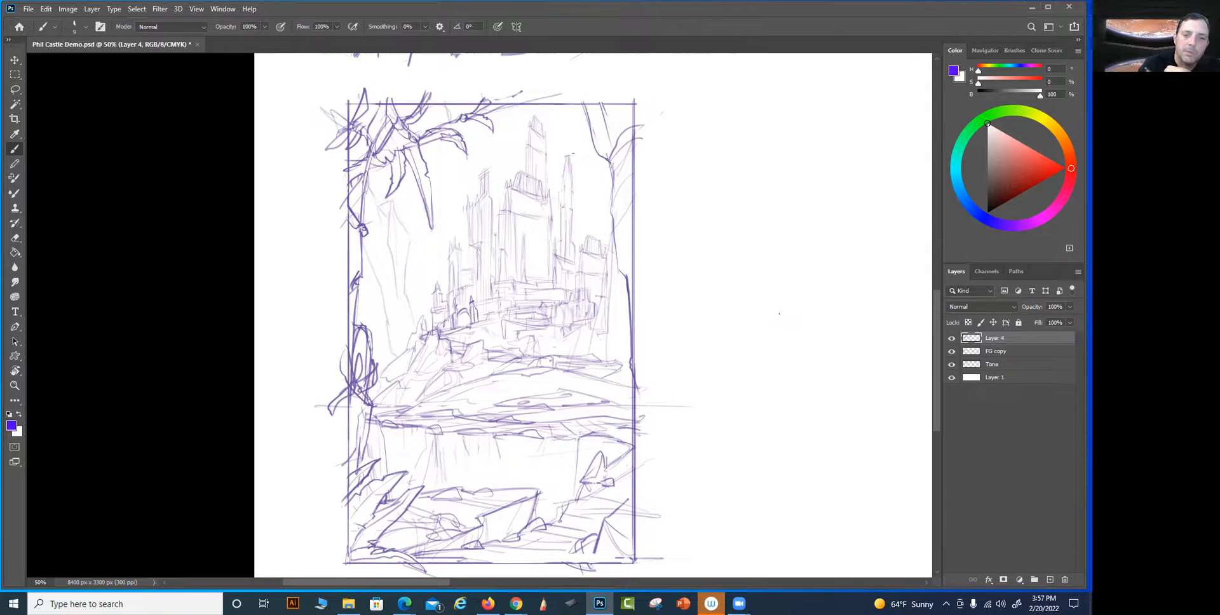
pyautogui.moveTo(400, 193); pyautogui.dragTo(414, 170)
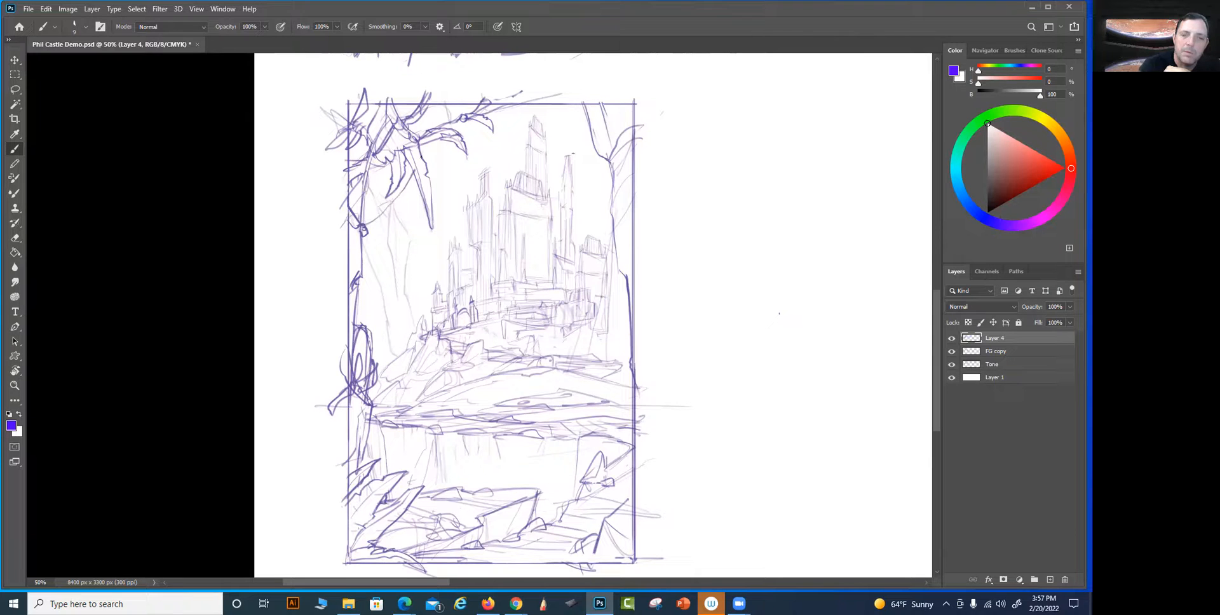
pyautogui.moveTo(431, 116)
pyautogui.mouseDown()
pyautogui.moveTo(408, 195)
pyautogui.moveTo(397, 195)
pyautogui.moveTo(410, 180)
pyautogui.moveTo(364, 227)
pyautogui.mouseUp()
pyautogui.moveTo(413, 170); pyautogui.dragTo(405, 190)
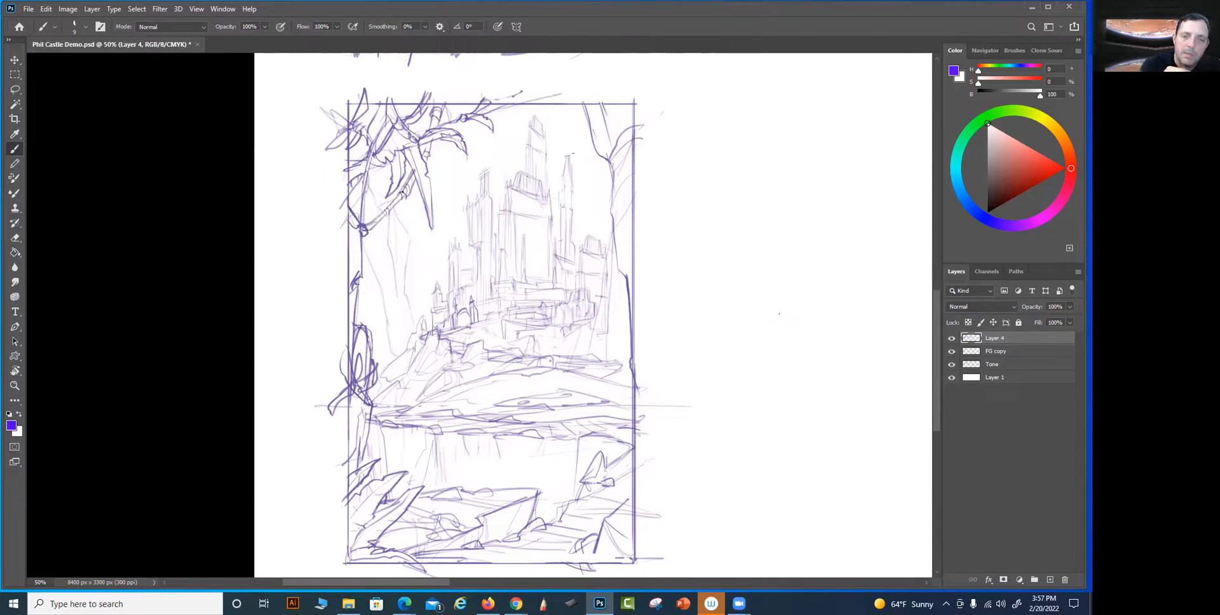
pyautogui.moveTo(380, 260)
pyautogui.mouseDown()
pyautogui.moveTo(363, 232)
pyautogui.moveTo(385, 241)
pyautogui.mouseUp()
pyautogui.moveTo(385, 241)
pyautogui.mouseDown()
pyautogui.moveTo(371, 229)
pyautogui.moveTo(342, 262)
pyautogui.mouseUp()
pyautogui.moveTo(344, 261); pyautogui.dragTo(354, 262)
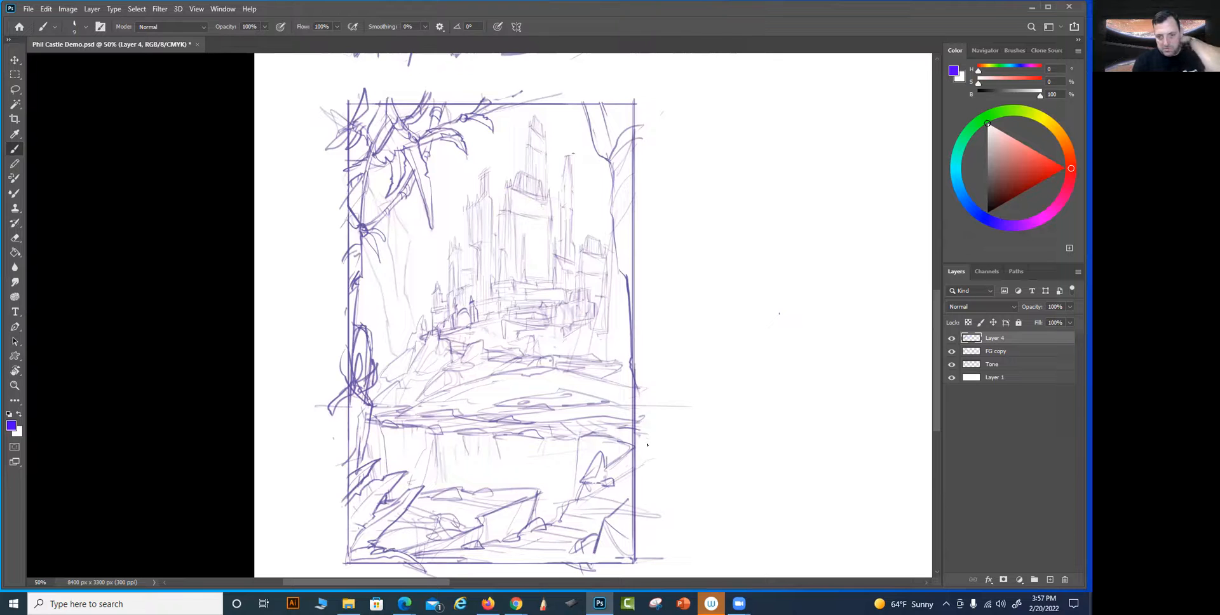
# Replace the island lines on the right part of the shoreline with sketched rocks, a rounded bush and small spiky plants
pyautogui.moveTo(616, 449); pyautogui.dragTo(608, 433)
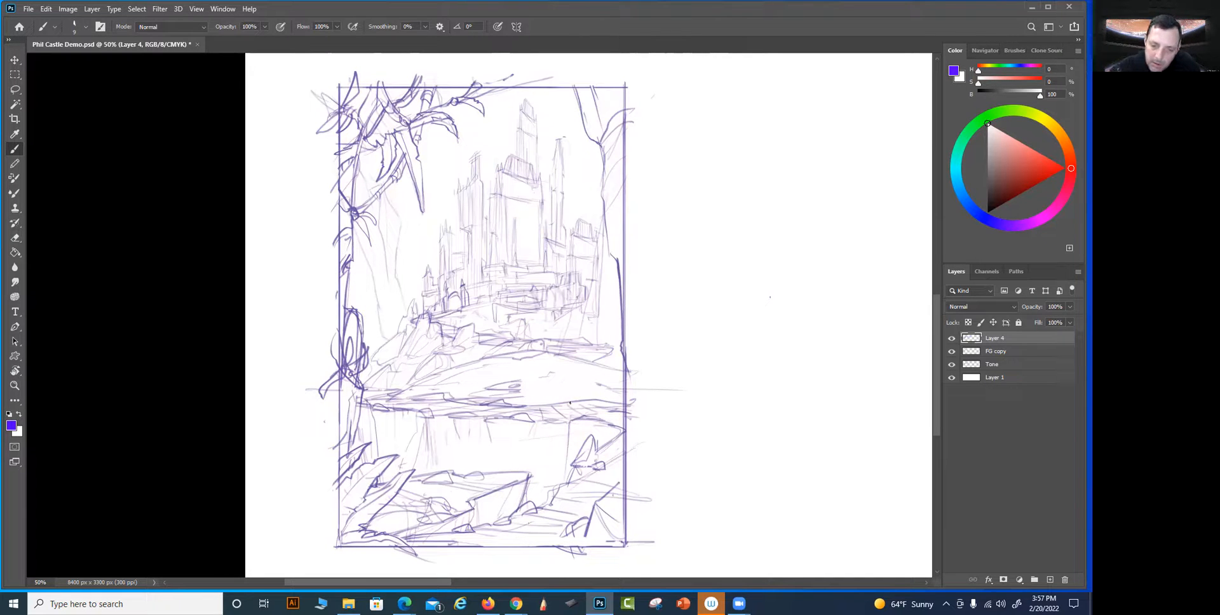
pyautogui.moveTo(556, 397)
pyautogui.mouseDown()
pyautogui.moveTo(540, 375)
pyautogui.moveTo(575, 398)
pyautogui.moveTo(569, 379)
pyautogui.moveTo(584, 390)
pyautogui.mouseUp()
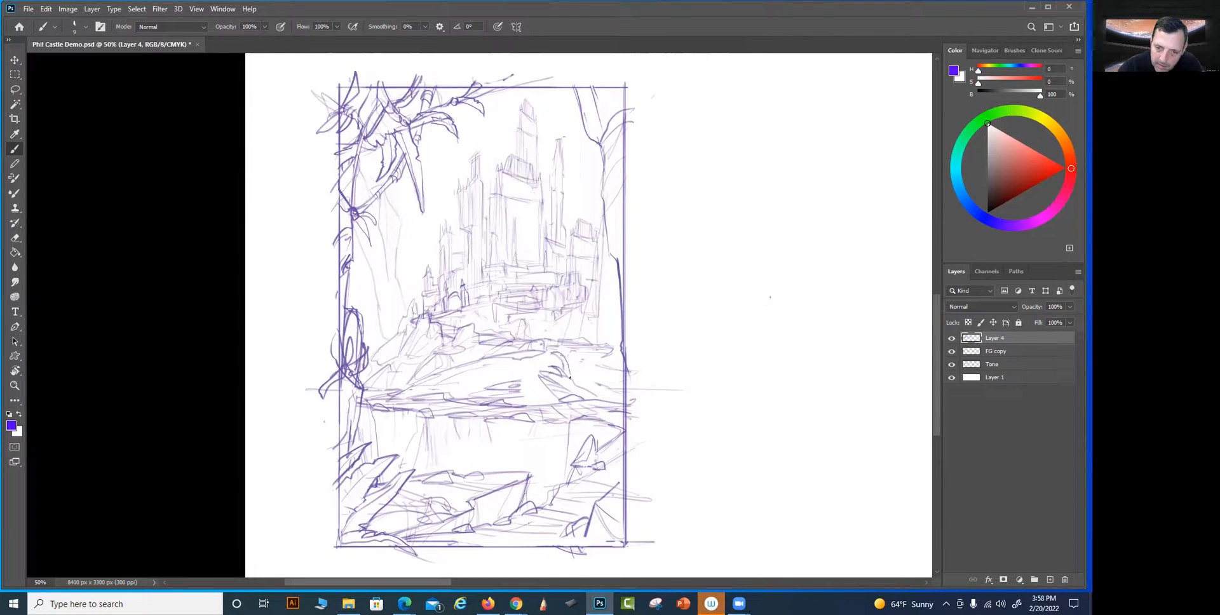
pyautogui.moveTo(585, 373)
pyautogui.mouseDown()
pyautogui.moveTo(571, 377)
pyautogui.moveTo(615, 398)
pyautogui.mouseUp()
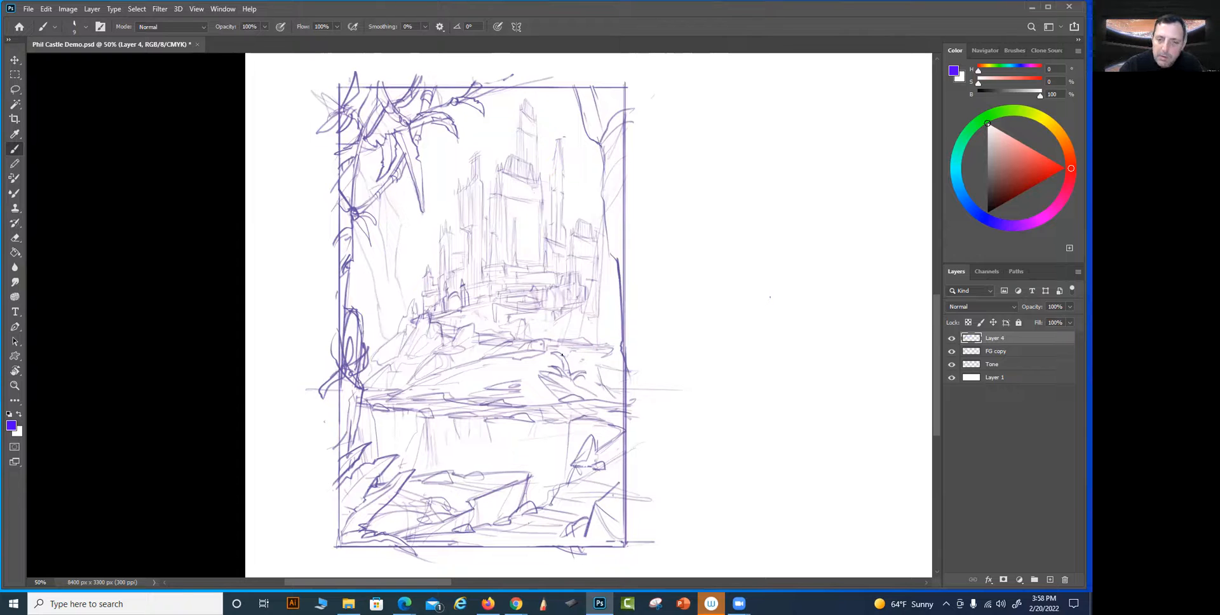
pyautogui.moveTo(553, 342)
pyautogui.mouseDown()
pyautogui.moveTo(570, 356)
pyautogui.moveTo(565, 369)
pyautogui.moveTo(598, 356)
pyautogui.moveTo(609, 375)
pyautogui.moveTo(579, 390)
pyautogui.moveTo(601, 392)
pyautogui.moveTo(539, 388)
pyautogui.mouseUp()
pyautogui.moveTo(529, 395)
pyautogui.mouseDown()
pyautogui.moveTo(505, 373)
pyautogui.moveTo(523, 388)
pyautogui.moveTo(529, 379)
pyautogui.moveTo(519, 395)
pyautogui.moveTo(547, 401)
pyautogui.mouseUp()
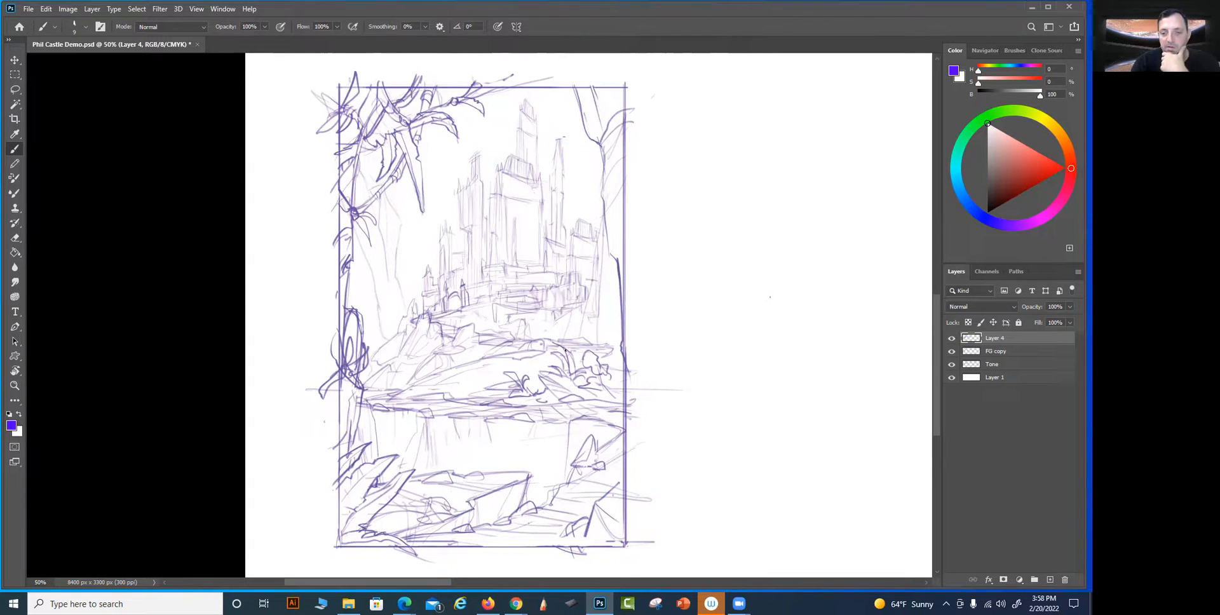
pyautogui.moveTo(526, 381)
pyautogui.mouseDown()
pyautogui.moveTo(628, 401)
pyautogui.moveTo(623, 371)
pyautogui.moveTo(615, 388)
pyautogui.mouseUp()
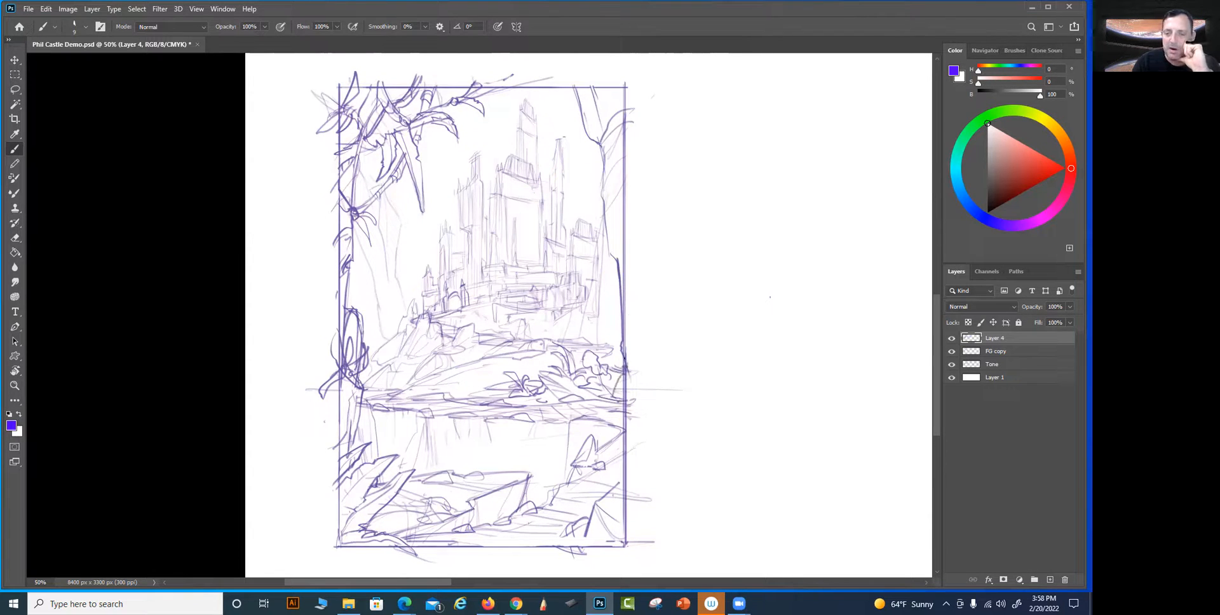
# Draw a knot with a short forked branch and a drooping leaf halfway down the right tree trunk
pyautogui.moveTo(604, 220)
pyautogui.mouseDown()
pyautogui.moveTo(612, 262)
pyautogui.moveTo(629, 212)
pyautogui.moveTo(618, 256)
pyautogui.moveTo(632, 230)
pyautogui.mouseUp()
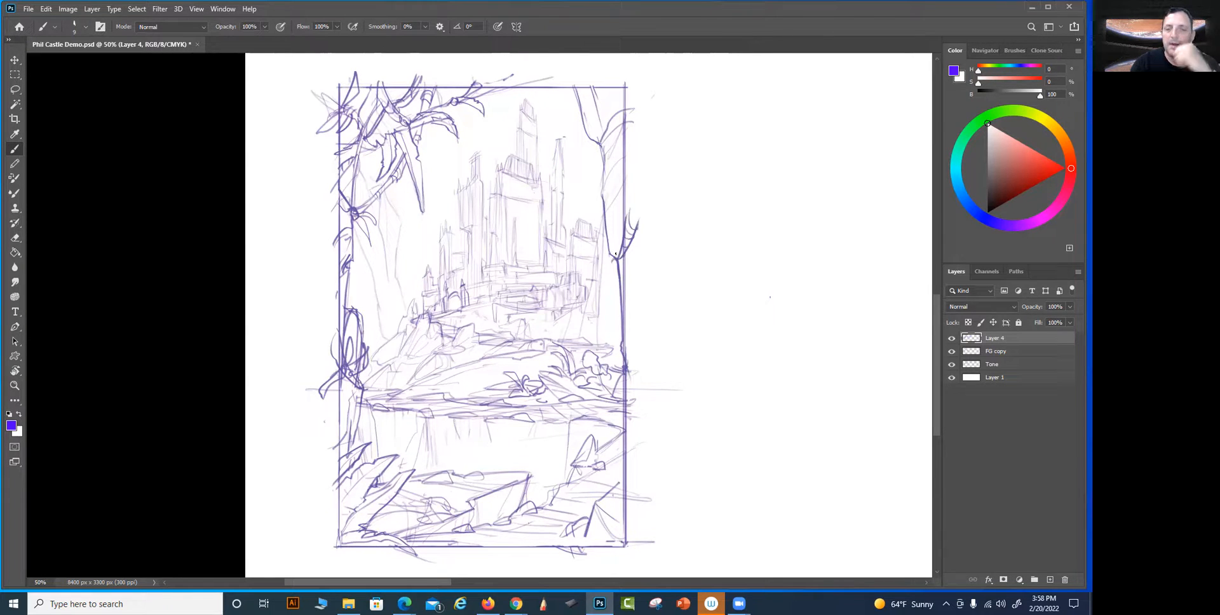
pyautogui.moveTo(614, 260)
pyautogui.mouseDown()
pyautogui.moveTo(611, 292)
pyautogui.moveTo(608, 275)
pyautogui.mouseUp()
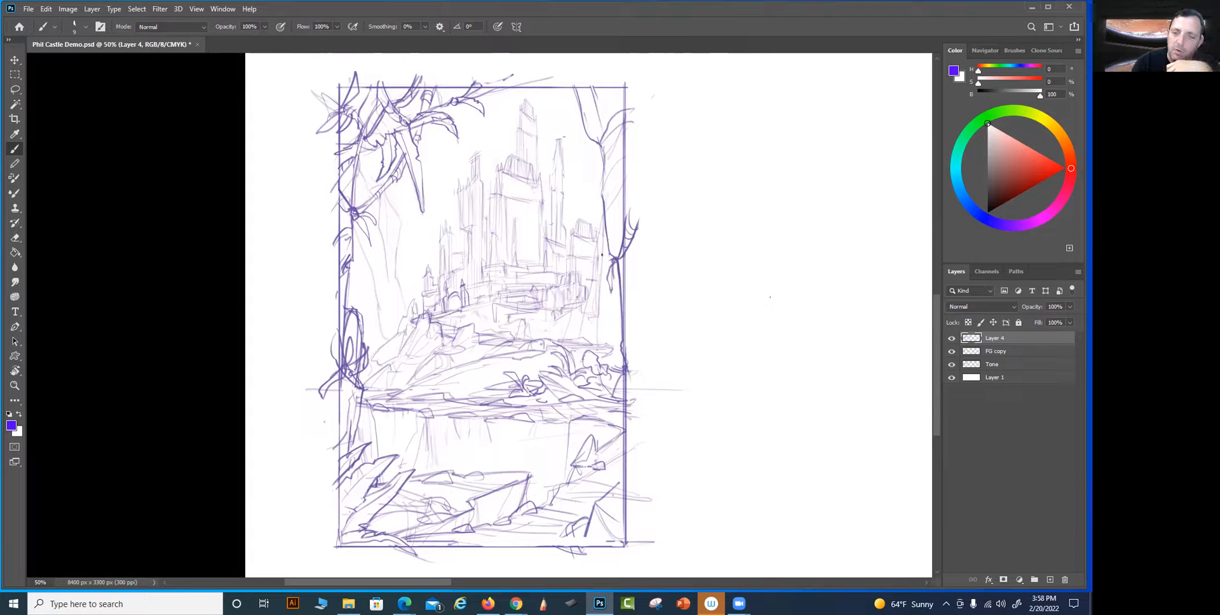
# Add a drooping leaf beside the right trunk's knot and darken the bark contours higher up that trunk
pyautogui.moveTo(612, 260)
pyautogui.mouseDown()
pyautogui.moveTo(583, 279)
pyautogui.moveTo(596, 261)
pyautogui.mouseUp()
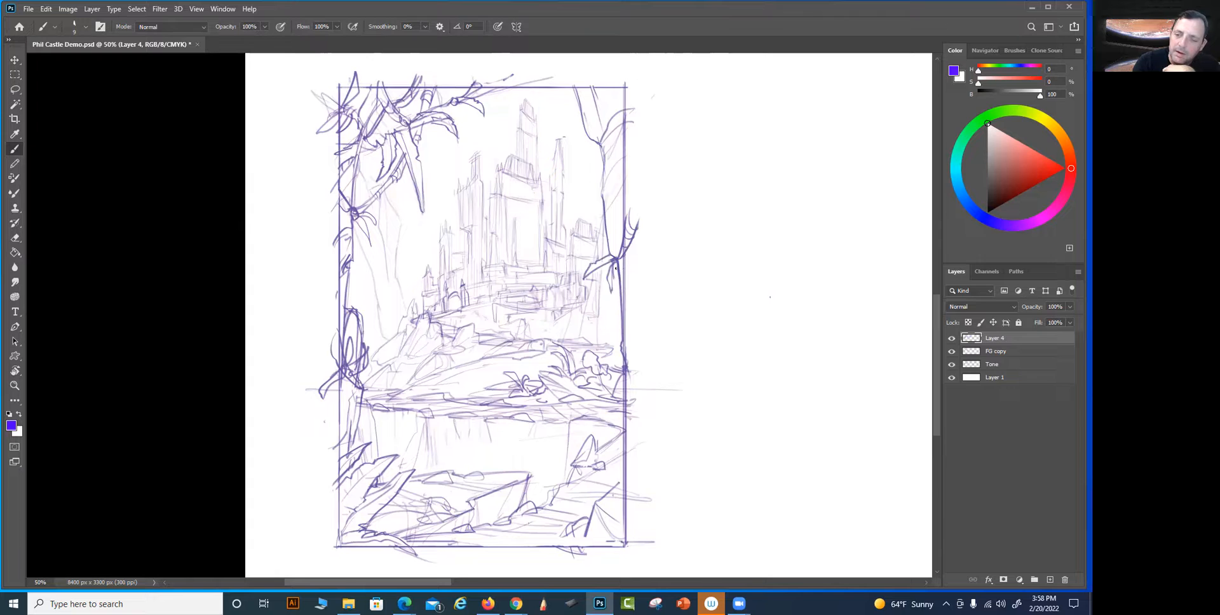
pyautogui.moveTo(603, 189); pyautogui.dragTo(623, 165)
pyautogui.moveTo(608, 129); pyautogui.dragTo(621, 122)
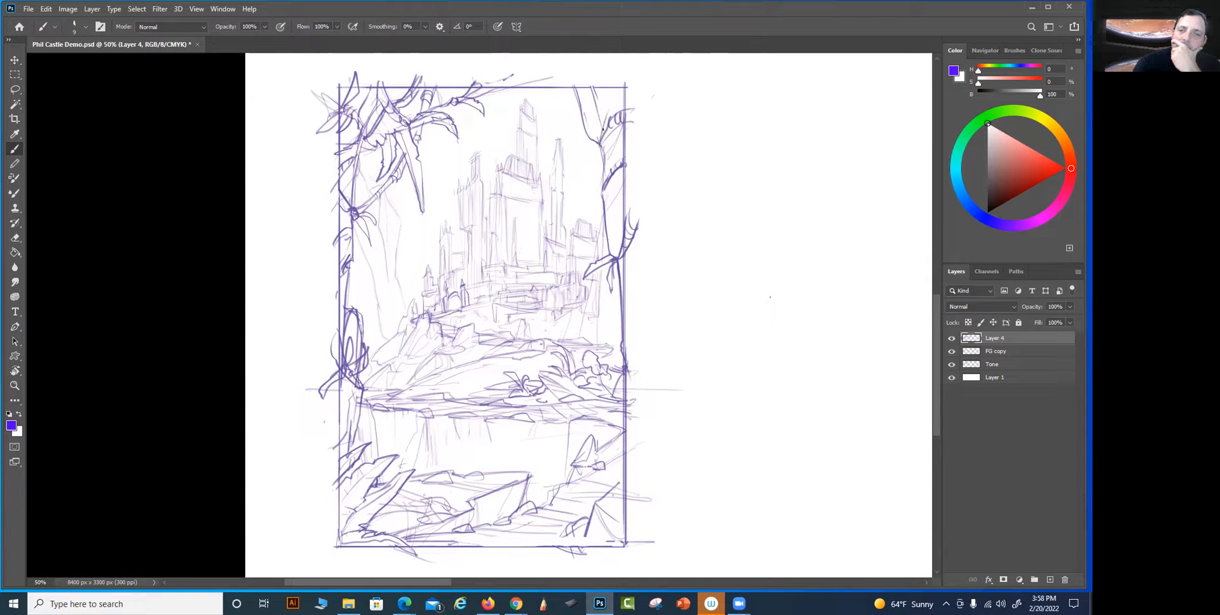
# Sketch a leafy branch and small hanging leaves in the frame's top-right corner, and add a contour line along the right trunk
pyautogui.moveTo(550, 95)
pyautogui.mouseDown()
pyautogui.moveTo(579, 118)
pyautogui.moveTo(558, 99)
pyautogui.moveTo(560, 113)
pyautogui.moveTo(570, 107)
pyautogui.mouseUp()
pyautogui.moveTo(562, 114)
pyautogui.mouseDown()
pyautogui.moveTo(617, 79)
pyautogui.moveTo(600, 73)
pyautogui.moveTo(613, 82)
pyautogui.moveTo(588, 136)
pyautogui.mouseUp()
pyautogui.moveTo(605, 115)
pyautogui.mouseDown()
pyautogui.moveTo(584, 144)
pyautogui.moveTo(600, 125)
pyautogui.mouseUp()
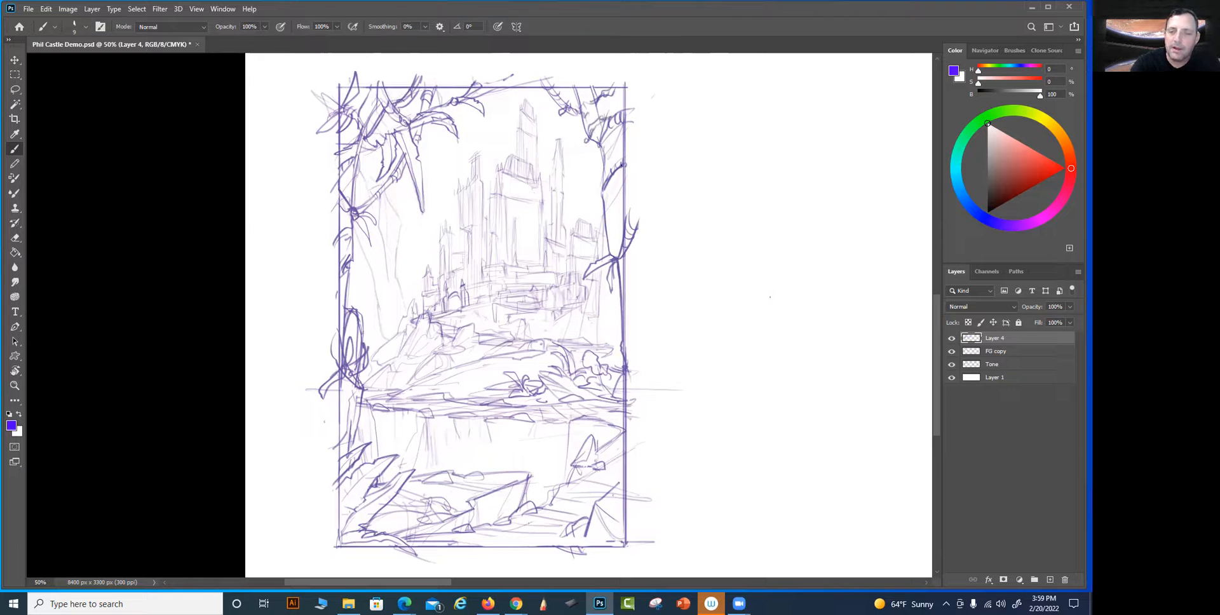
pyautogui.moveTo(621, 174)
pyautogui.mouseDown()
pyautogui.moveTo(608, 216)
pyautogui.moveTo(621, 209)
pyautogui.moveTo(616, 255)
pyautogui.mouseUp()
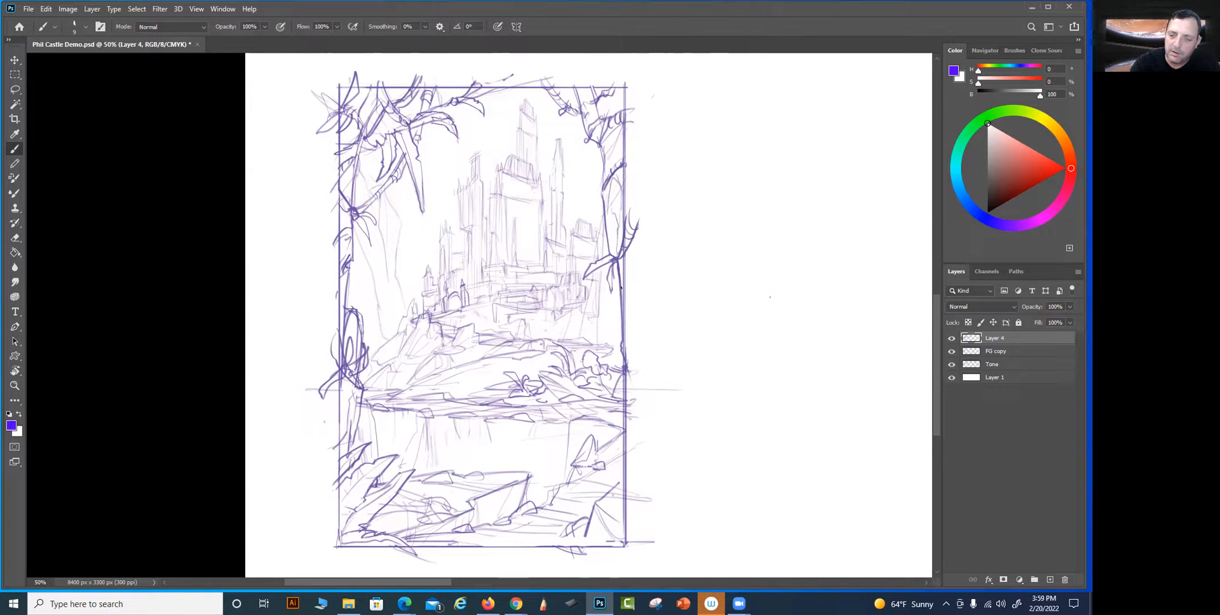
pyautogui.moveTo(617, 465); pyautogui.dragTo(606, 502)
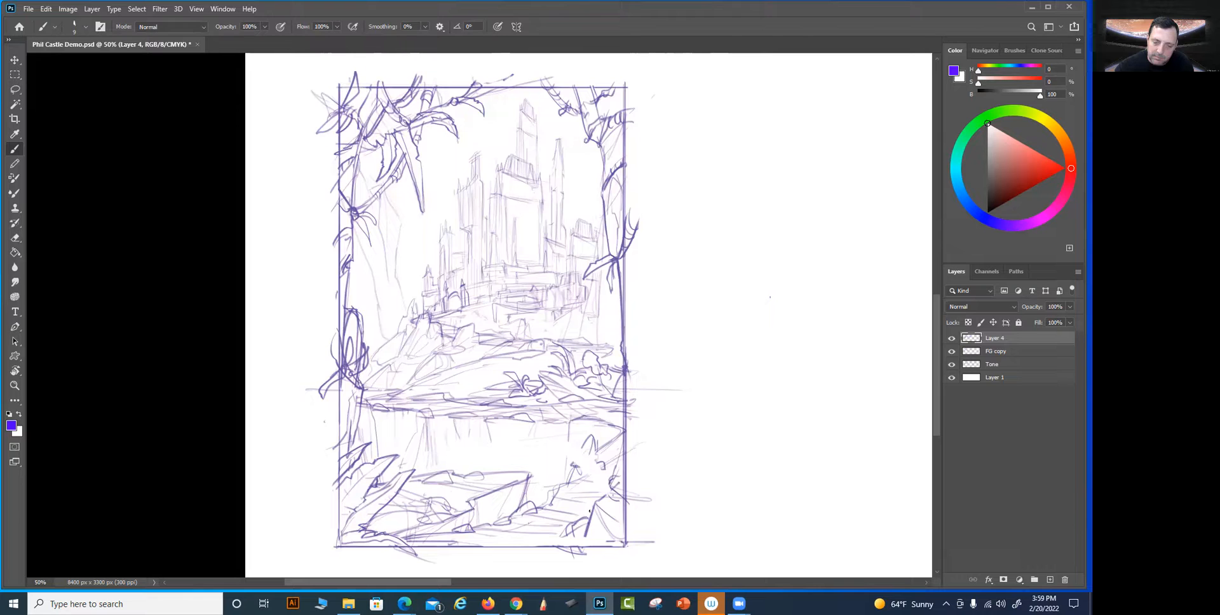
pyautogui.moveTo(606, 482); pyautogui.dragTo(615, 496)
pyautogui.hotkey('ctrl', 'z')
pyautogui.hotkey('ctrl', 'z')
pyautogui.hotkey('ctrl', 'z')
pyautogui.hotkey('ctrl', 'z')
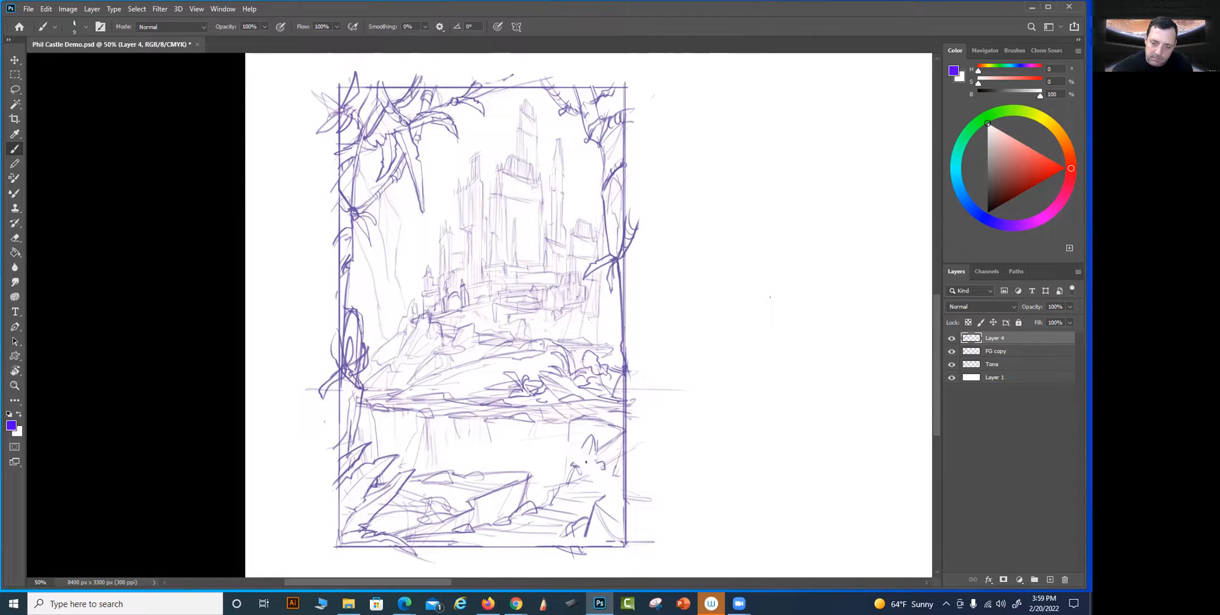
# Draw a large curved palm leaf arching in from the lower right border, clear the lines inside it, and add small rocks behind it
pyautogui.moveTo(548, 449); pyautogui.dragTo(607, 499)
pyautogui.moveTo(548, 443)
pyautogui.mouseDown()
pyautogui.moveTo(613, 464)
pyautogui.moveTo(633, 496)
pyautogui.mouseUp()
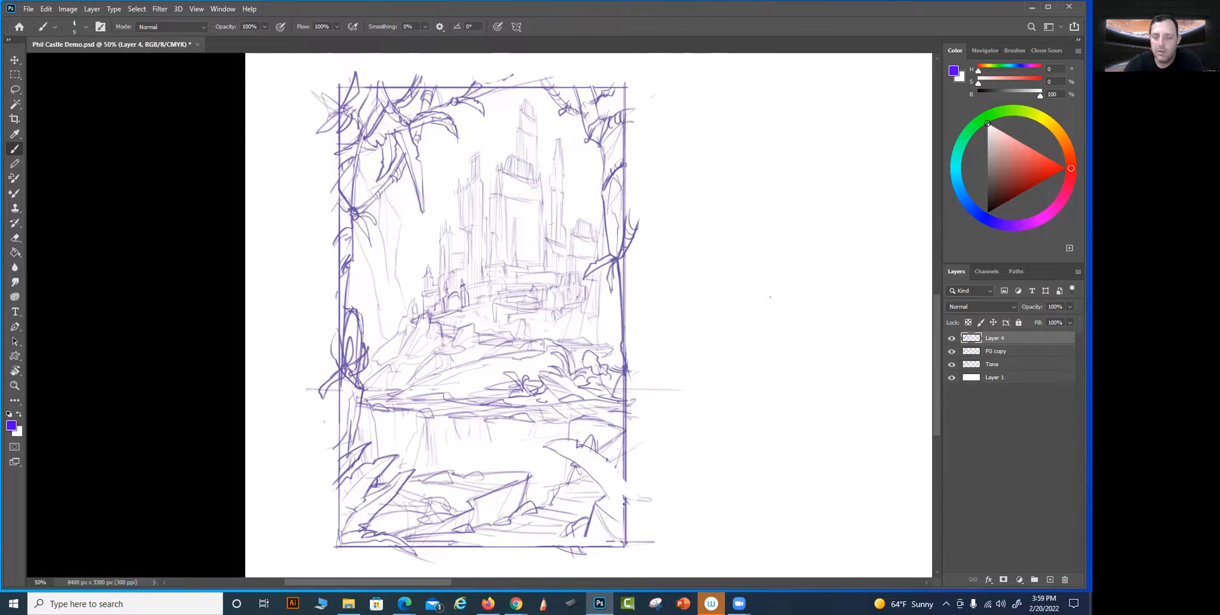
pyautogui.moveTo(604, 460)
pyautogui.mouseDown()
pyautogui.moveTo(626, 484)
pyautogui.moveTo(604, 490)
pyautogui.moveTo(611, 507)
pyautogui.moveTo(603, 490)
pyautogui.moveTo(628, 525)
pyautogui.mouseUp()
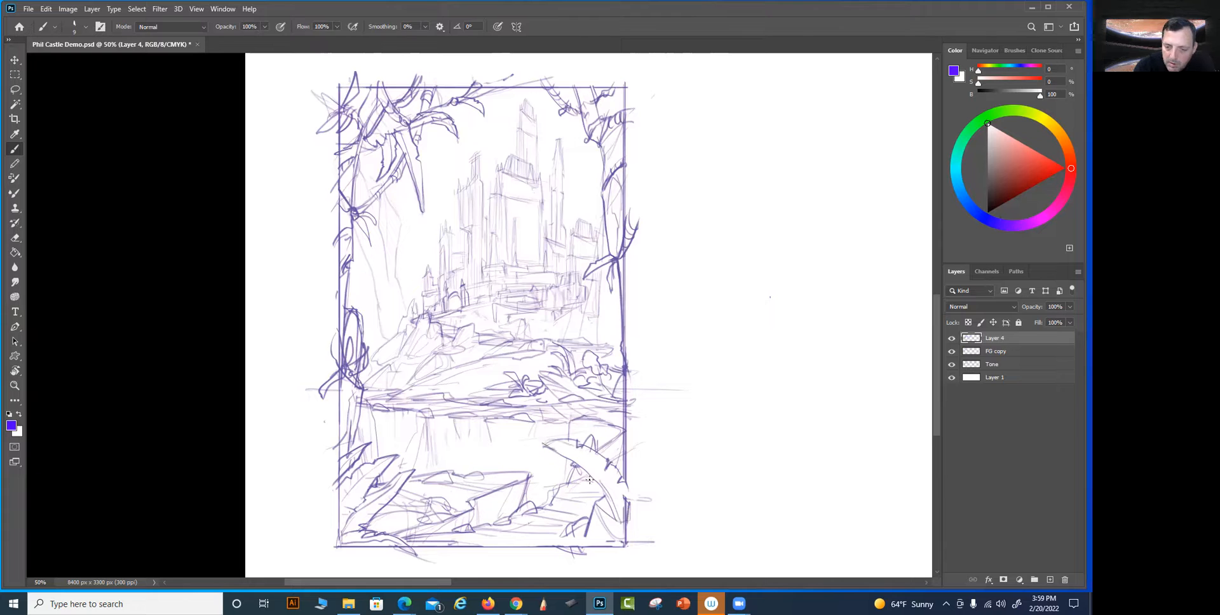
pyautogui.moveTo(574, 469); pyautogui.dragTo(542, 496)
pyautogui.moveTo(610, 481); pyautogui.dragTo(618, 510)
pyautogui.moveTo(545, 443); pyautogui.dragTo(572, 440)
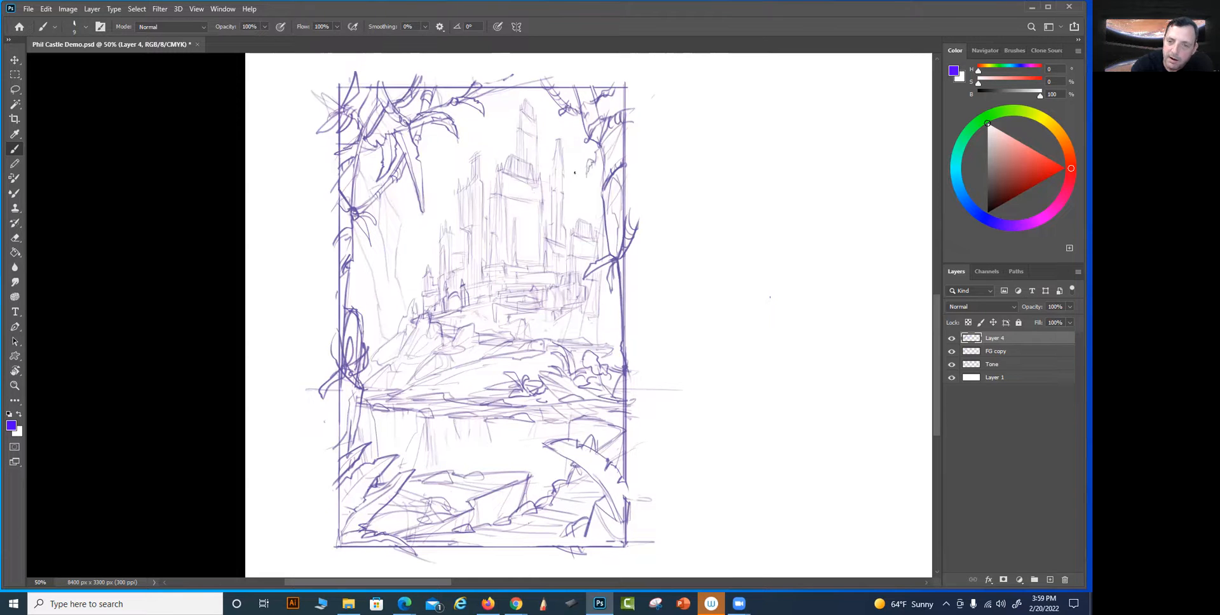
# Sketch a slender tower at the castle's right side and a narrow waterfall dropping from the rocky ledge below the shoreline
pyautogui.moveTo(574, 176)
pyautogui.mouseDown()
pyautogui.moveTo(569, 183)
pyautogui.moveTo(589, 184)
pyautogui.moveTo(598, 239)
pyautogui.mouseUp()
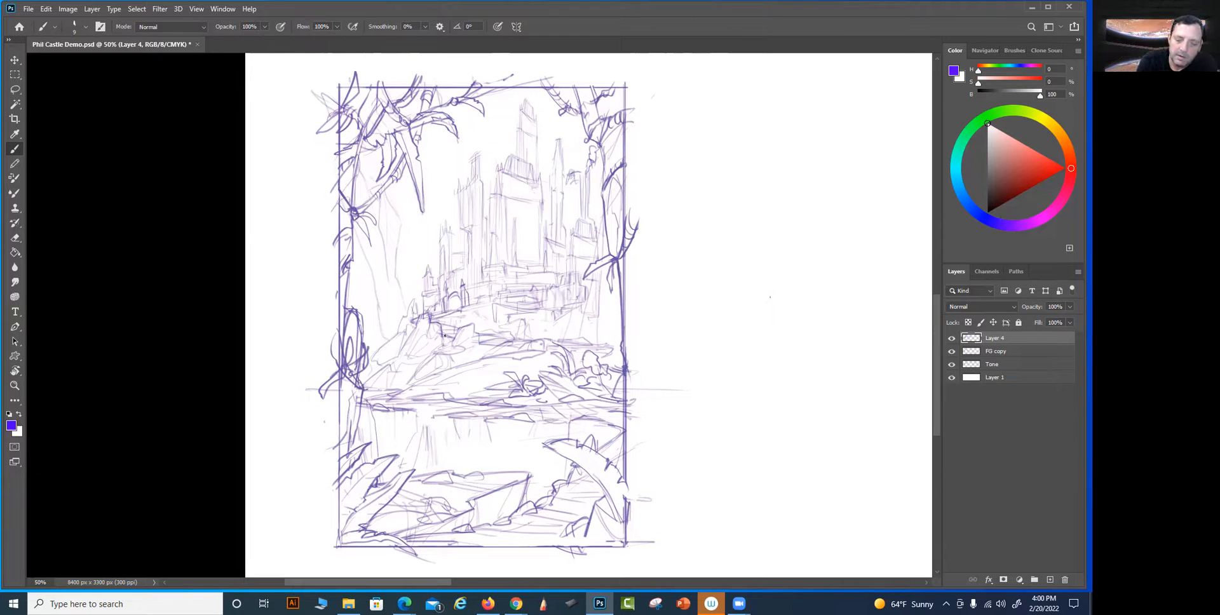
pyautogui.moveTo(404, 409)
pyautogui.mouseDown()
pyautogui.moveTo(419, 412)
pyautogui.moveTo(436, 464)
pyautogui.mouseUp()
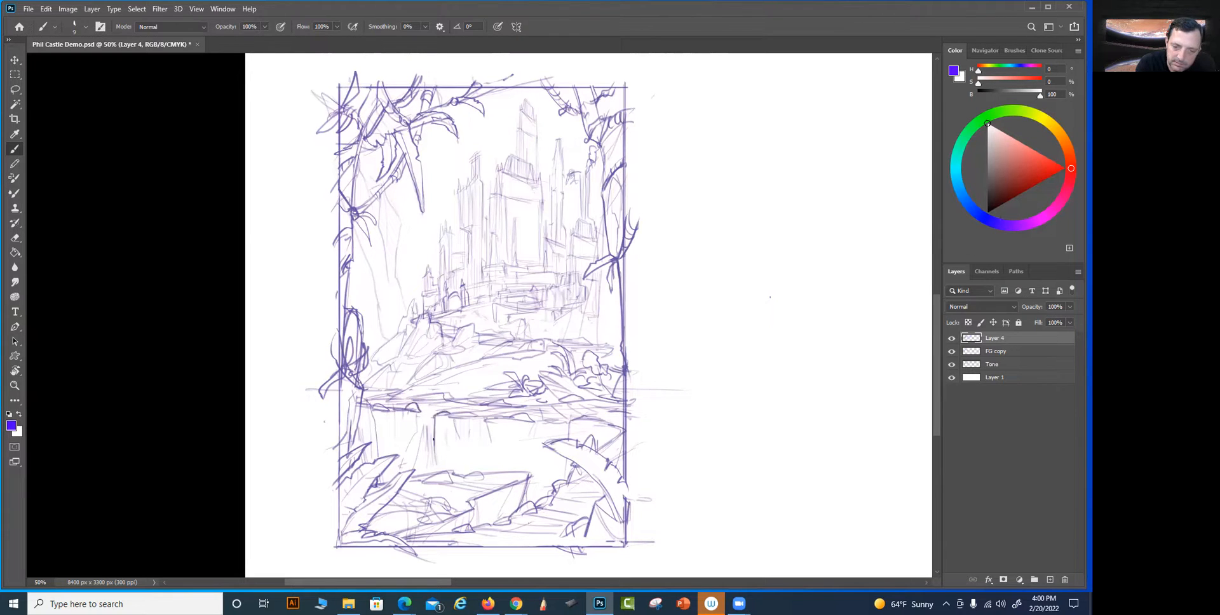
pyautogui.moveTo(418, 413); pyautogui.dragTo(414, 466)
pyautogui.moveTo(449, 409)
pyautogui.mouseDown()
pyautogui.moveTo(426, 410)
pyautogui.moveTo(462, 410)
pyautogui.moveTo(417, 431)
pyautogui.moveTo(436, 465)
pyautogui.moveTo(426, 483)
pyautogui.mouseUp()
pyautogui.moveTo(465, 399); pyautogui.dragTo(512, 410)
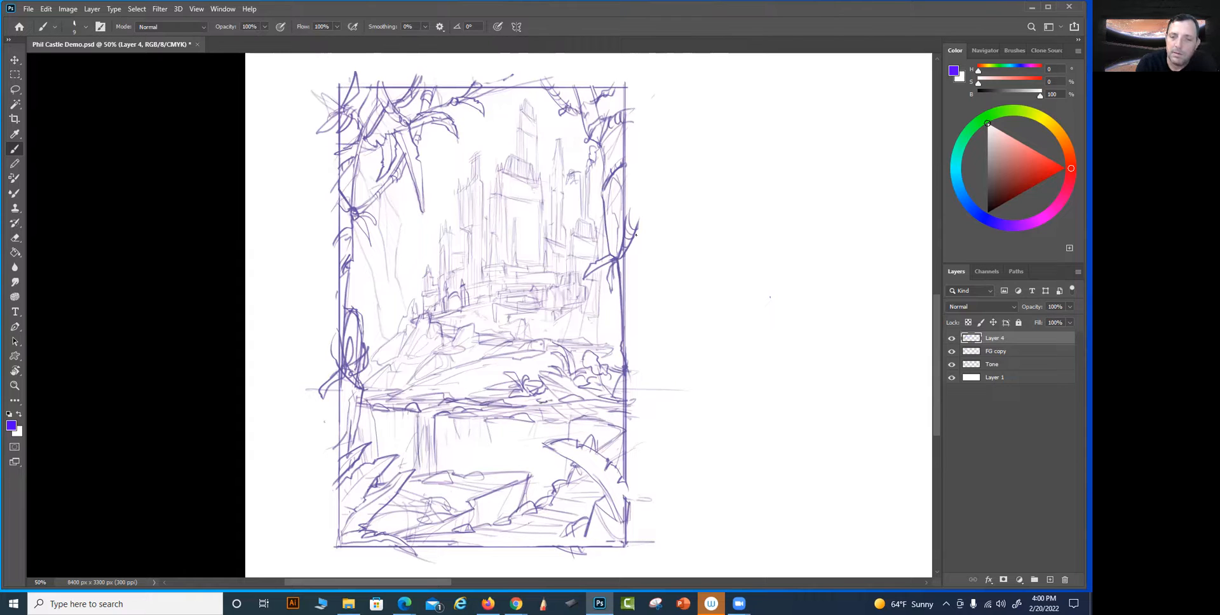
# Darken the contours of the tall pointed spire and the neighboring tower on the castle's right side
pyautogui.moveTo(591, 217)
pyautogui.mouseDown()
pyautogui.moveTo(592, 166)
pyautogui.moveTo(593, 203)
pyautogui.moveTo(545, 220)
pyautogui.moveTo(550, 179)
pyautogui.mouseUp()
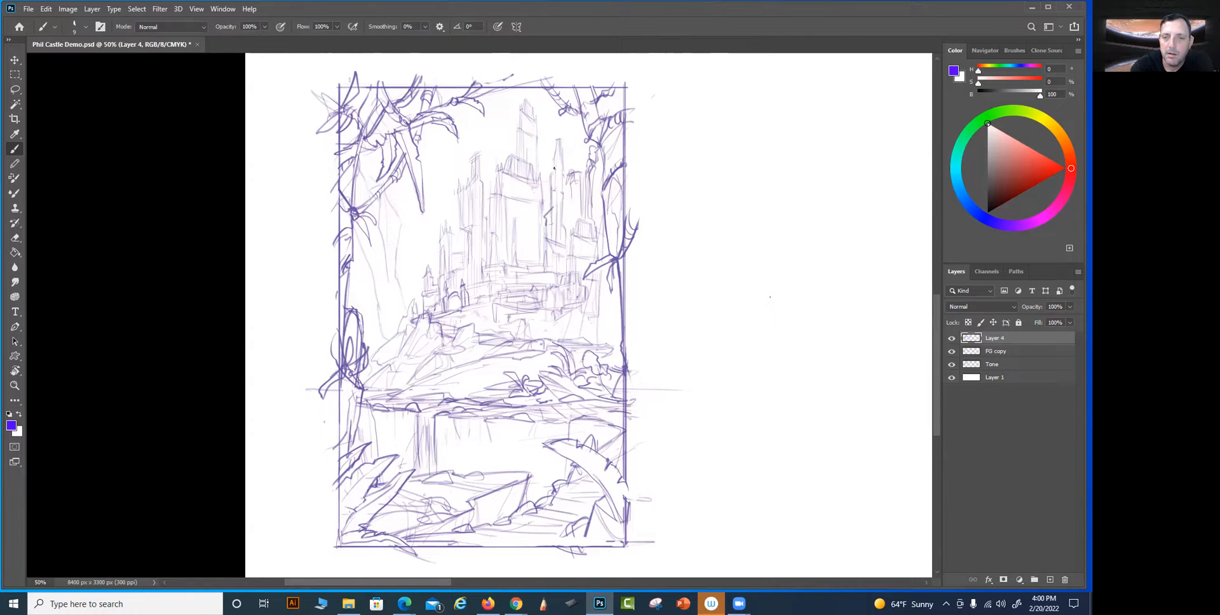
pyautogui.moveTo(557, 137); pyautogui.dragTo(567, 235)
pyautogui.moveTo(583, 176); pyautogui.dragTo(584, 194)
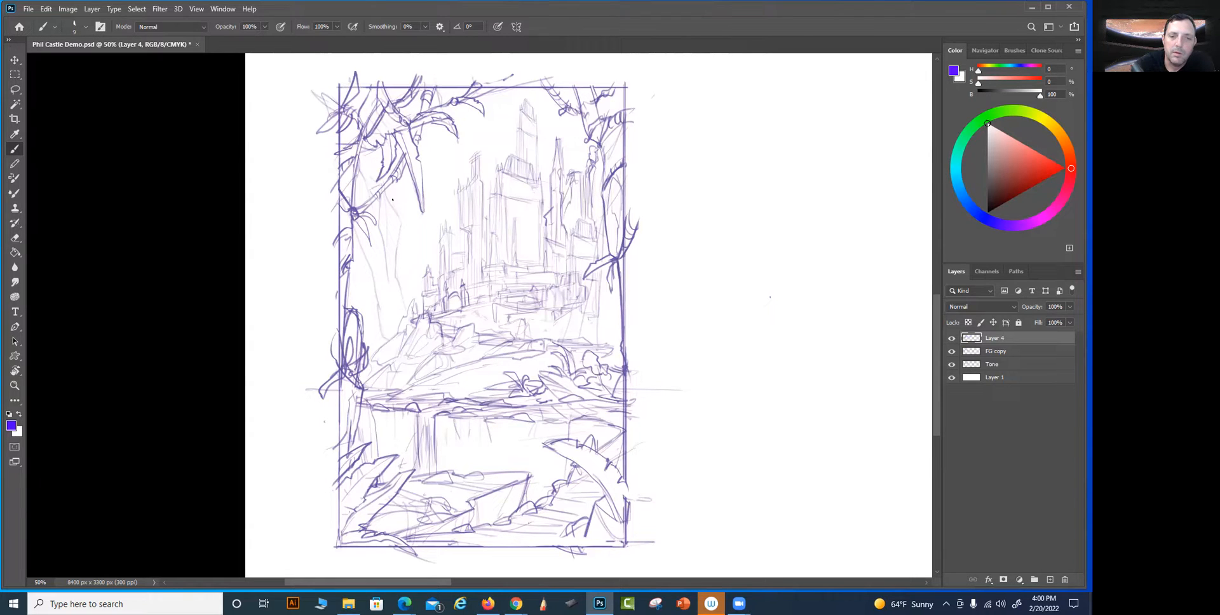
# Sketch tall rock columns and a sloping cliff left of the castle, and extend the branch under the top-left foliage
pyautogui.moveTo(403, 221); pyautogui.dragTo(405, 252)
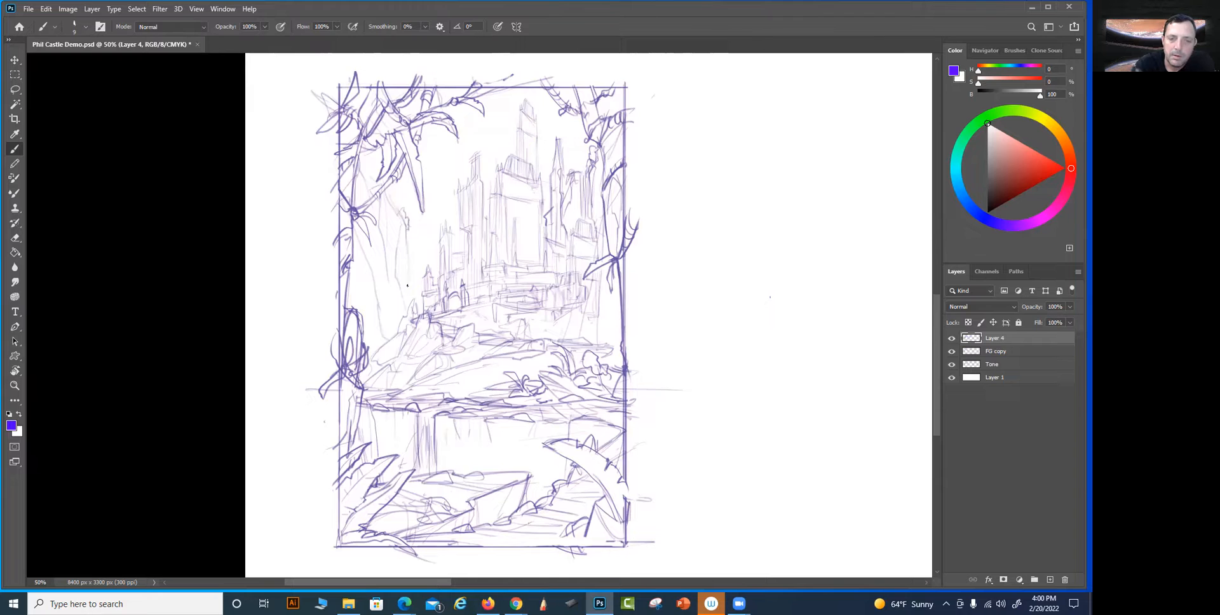
pyautogui.moveTo(417, 295)
pyautogui.mouseDown()
pyautogui.moveTo(409, 262)
pyautogui.moveTo(407, 304)
pyautogui.moveTo(406, 254)
pyautogui.moveTo(396, 288)
pyautogui.moveTo(406, 269)
pyautogui.moveTo(409, 283)
pyautogui.moveTo(425, 226)
pyautogui.moveTo(438, 260)
pyautogui.moveTo(413, 226)
pyautogui.moveTo(417, 294)
pyautogui.moveTo(404, 243)
pyautogui.moveTo(399, 277)
pyautogui.mouseUp()
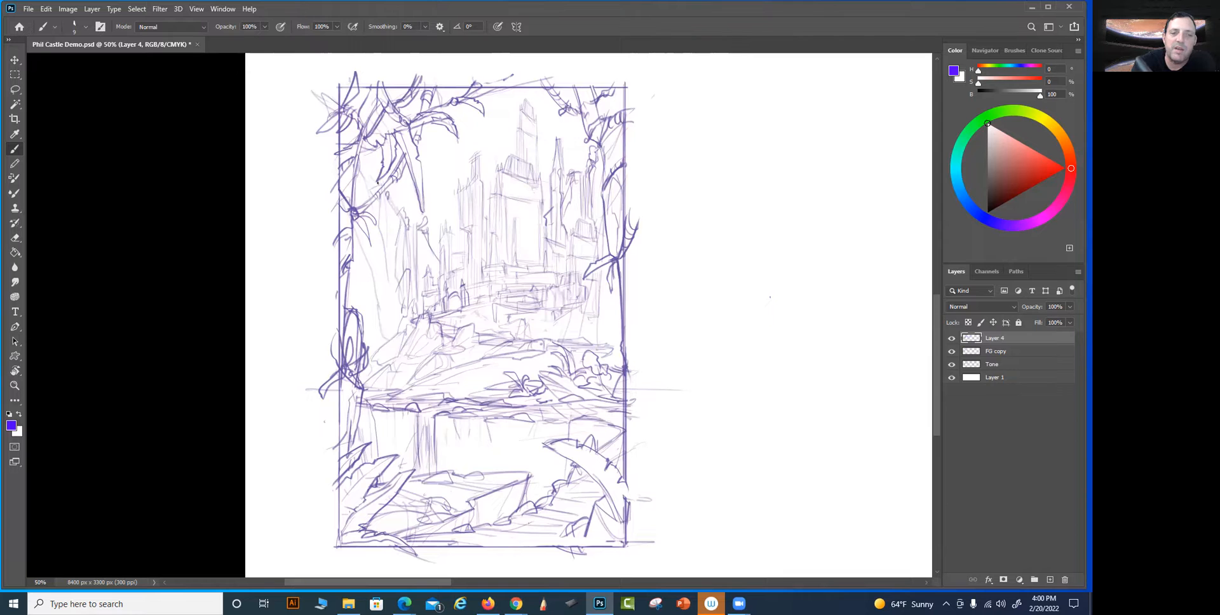
pyautogui.moveTo(374, 160); pyautogui.dragTo(395, 210)
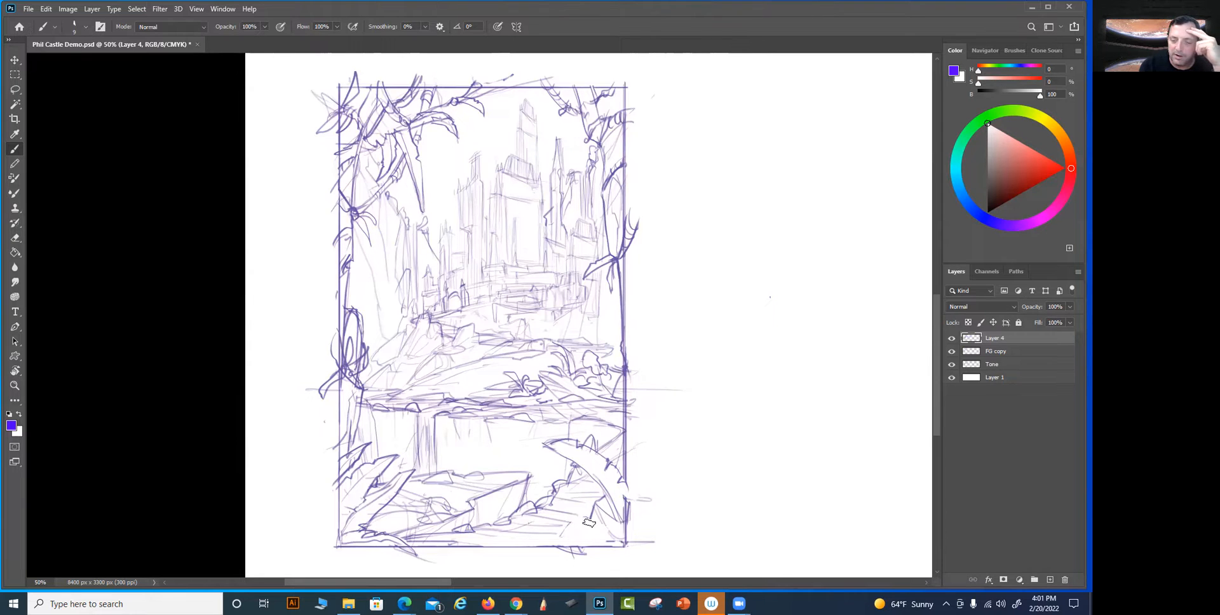
# Draw overlapping palm leaves in the bottom-right corner and give them and the large arched leaf jagged edges and vein lines
pyautogui.moveTo(613, 511)
pyautogui.mouseDown()
pyautogui.moveTo(624, 528)
pyautogui.moveTo(534, 559)
pyautogui.moveTo(581, 512)
pyautogui.moveTo(609, 512)
pyautogui.moveTo(554, 531)
pyautogui.moveTo(609, 508)
pyautogui.mouseUp()
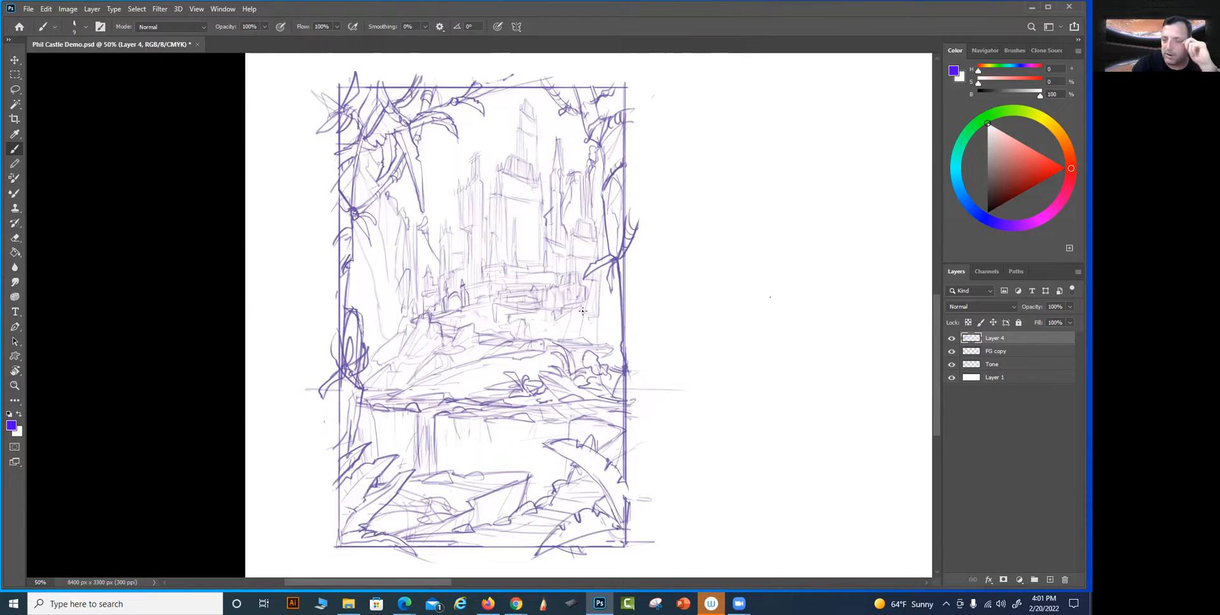
pyautogui.moveTo(614, 439)
pyautogui.mouseDown()
pyautogui.moveTo(621, 490)
pyautogui.moveTo(603, 428)
pyautogui.moveTo(626, 451)
pyautogui.moveTo(632, 467)
pyautogui.moveTo(615, 454)
pyautogui.moveTo(631, 501)
pyautogui.mouseUp()
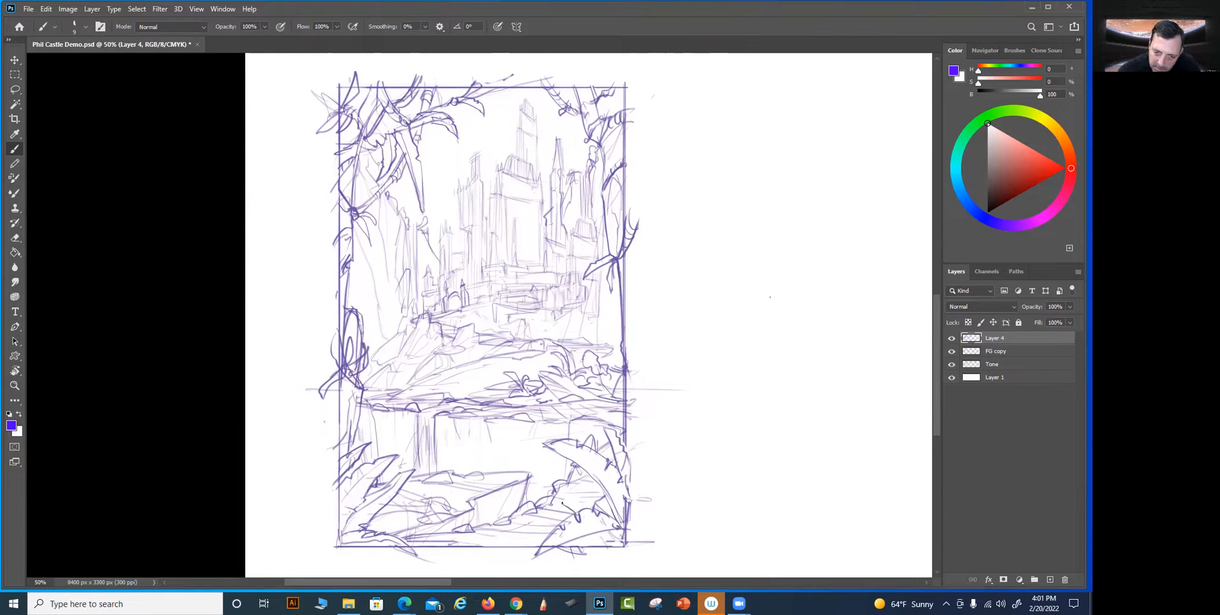
pyautogui.moveTo(570, 499)
pyautogui.mouseDown()
pyautogui.moveTo(596, 541)
pyautogui.moveTo(608, 532)
pyautogui.moveTo(623, 557)
pyautogui.moveTo(562, 505)
pyautogui.moveTo(620, 546)
pyautogui.mouseUp()
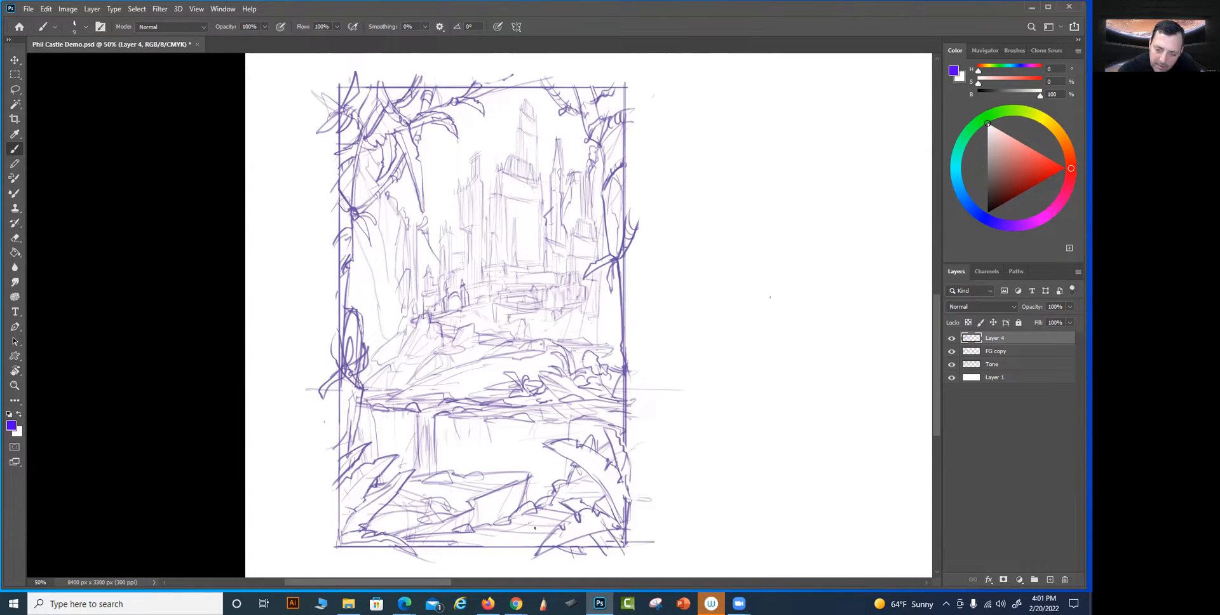
pyautogui.moveTo(560, 502); pyautogui.dragTo(575, 499)
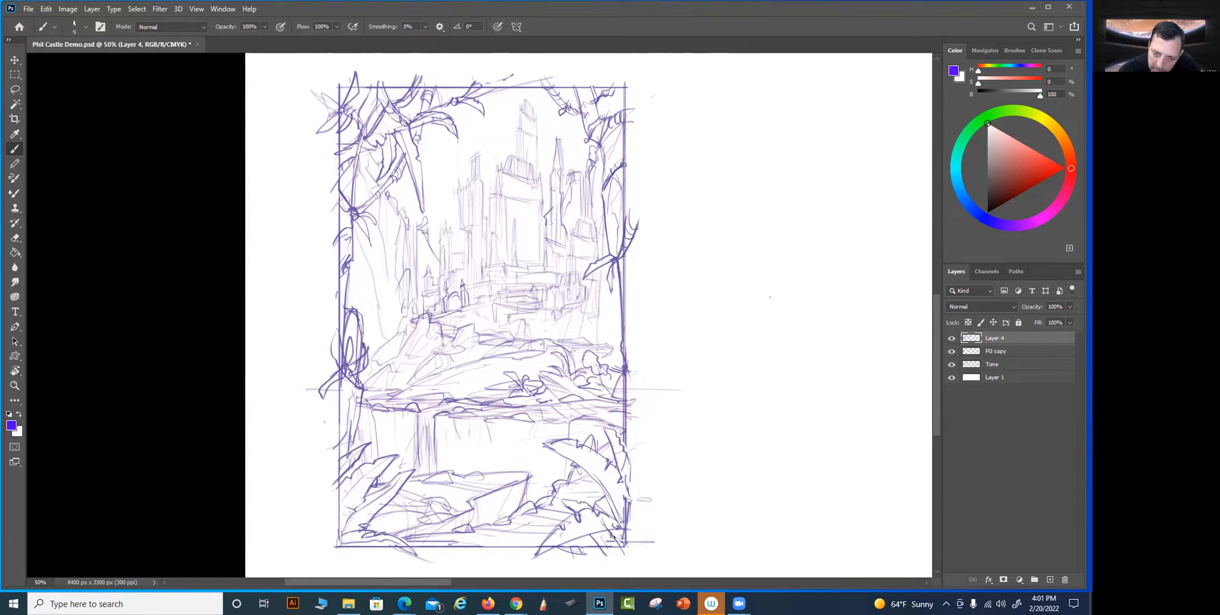
pyautogui.moveTo(544, 548); pyautogui.dragTo(608, 519)
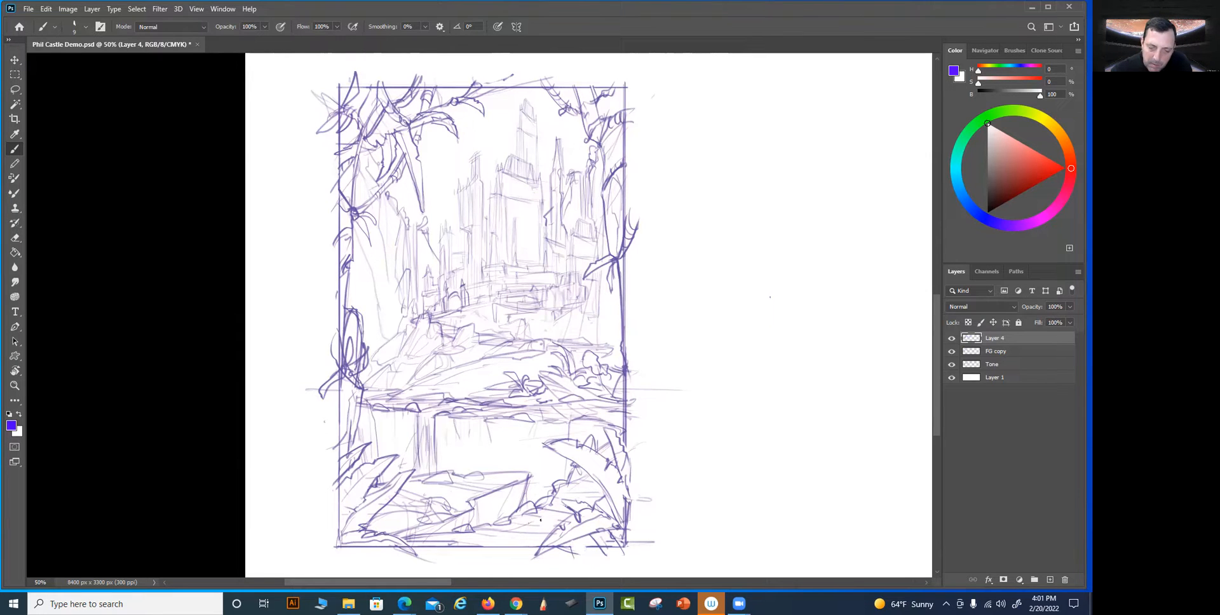
pyautogui.moveTo(529, 521)
pyautogui.mouseDown()
pyautogui.moveTo(562, 520)
pyautogui.moveTo(580, 554)
pyautogui.moveTo(626, 546)
pyautogui.moveTo(625, 498)
pyautogui.mouseUp()
pyautogui.moveTo(686, 265)
pyautogui.mouseDown()
pyautogui.moveTo(693, 280)
pyautogui.moveTo(688, 269)
pyautogui.mouseUp()
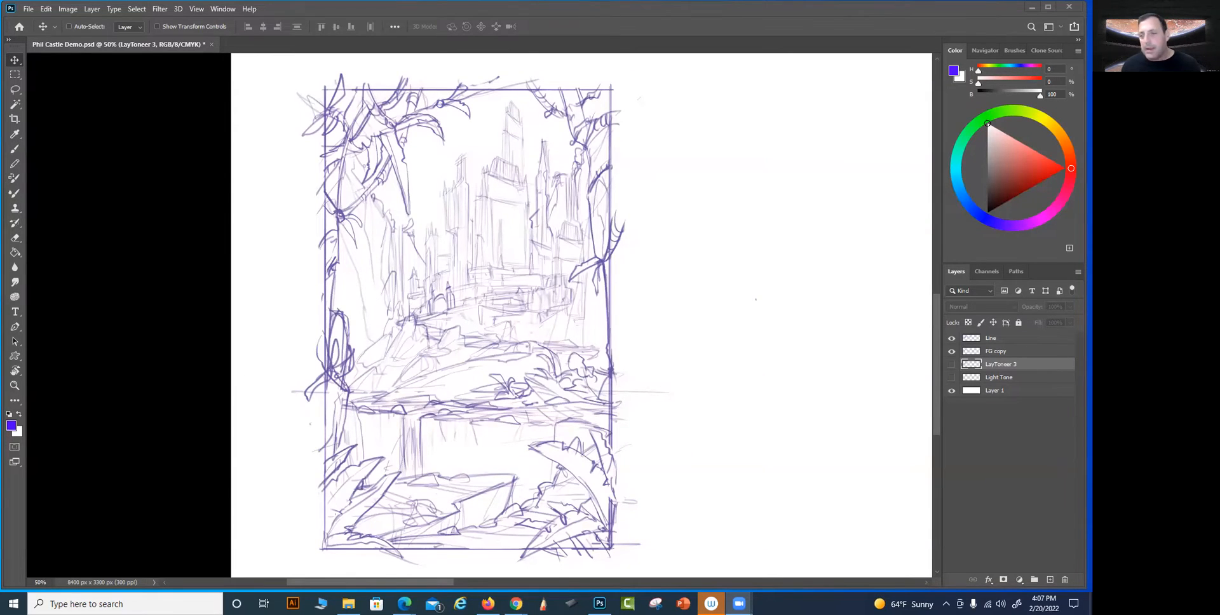
# Show the LayToneer 3 and Light Tone layers and look over the shaded composition from foreground to castle
pyautogui.click(952, 366)
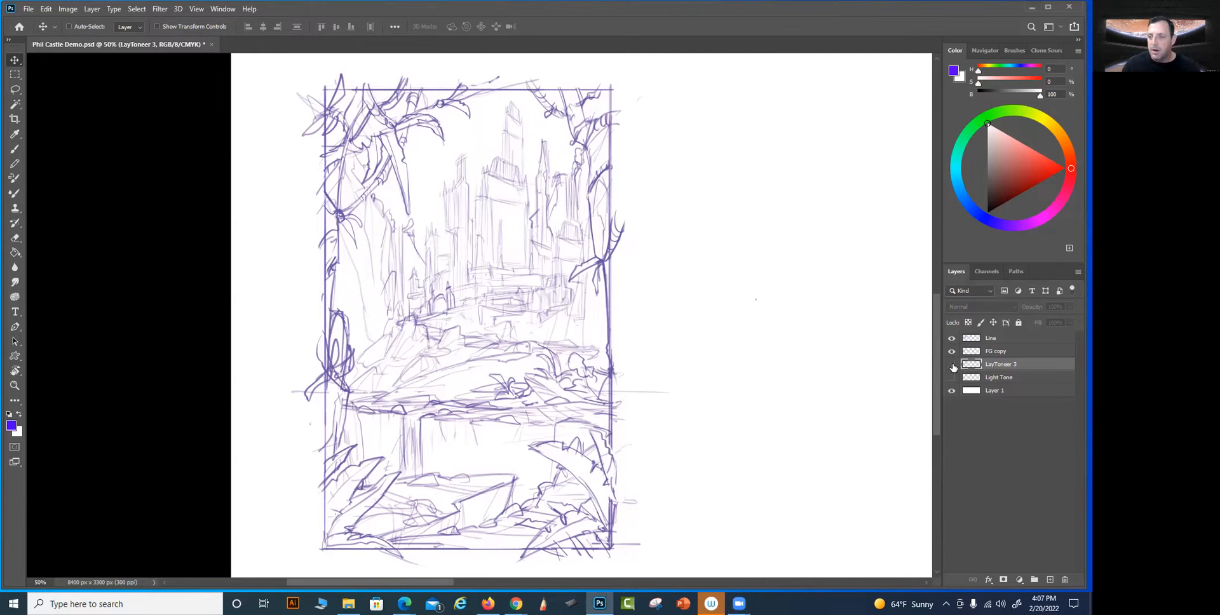
pyautogui.click(952, 366)
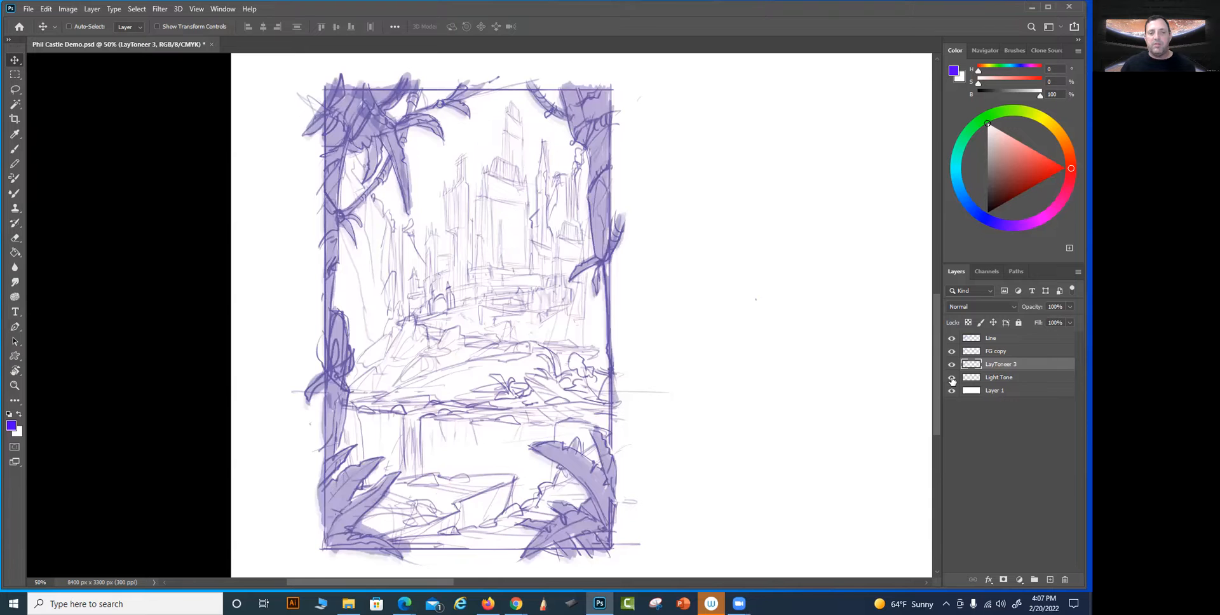
pyautogui.click(952, 378)
pyautogui.hotkey('ctrl', '+')
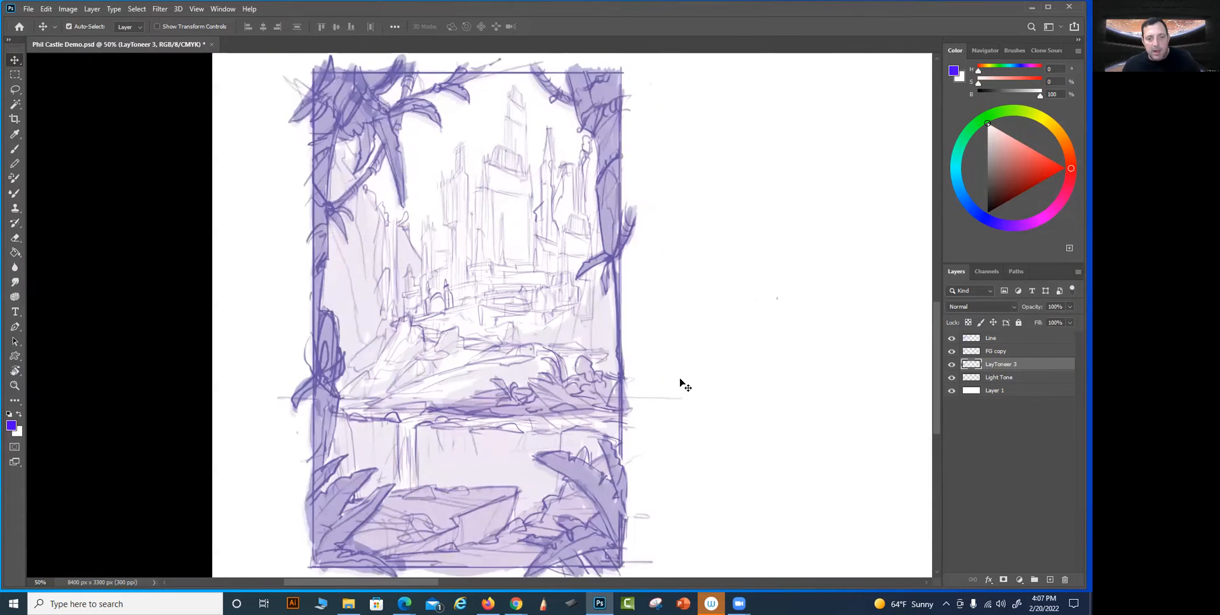
pyautogui.moveTo(614, 257); pyautogui.dragTo(645, 77)
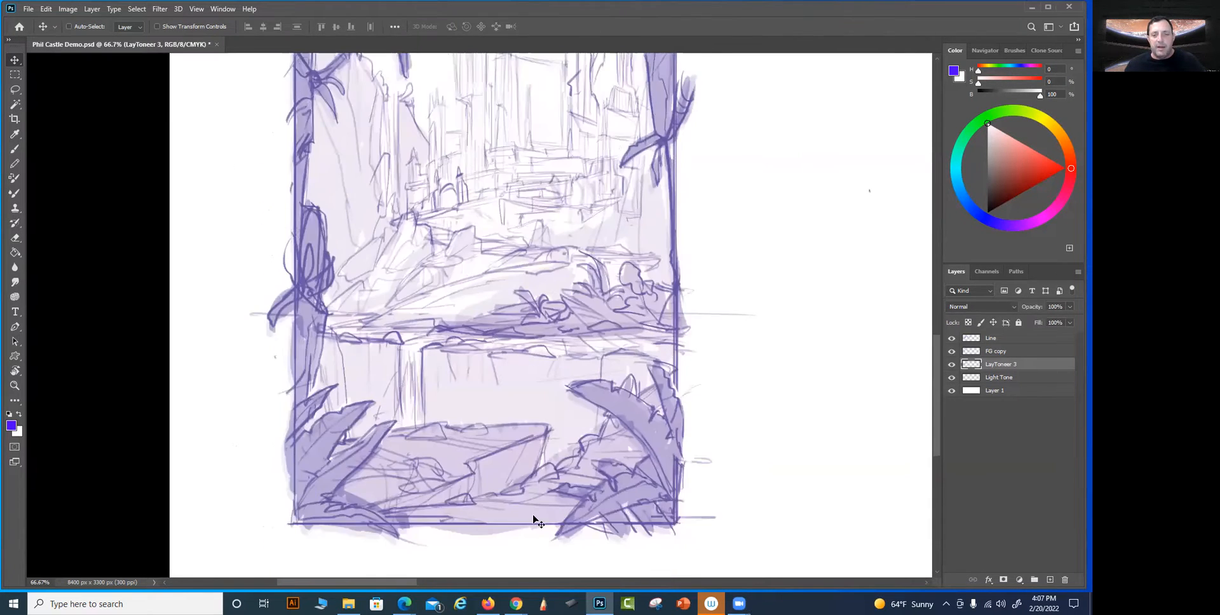
pyautogui.moveTo(356, 369); pyautogui.dragTo(357, 422)
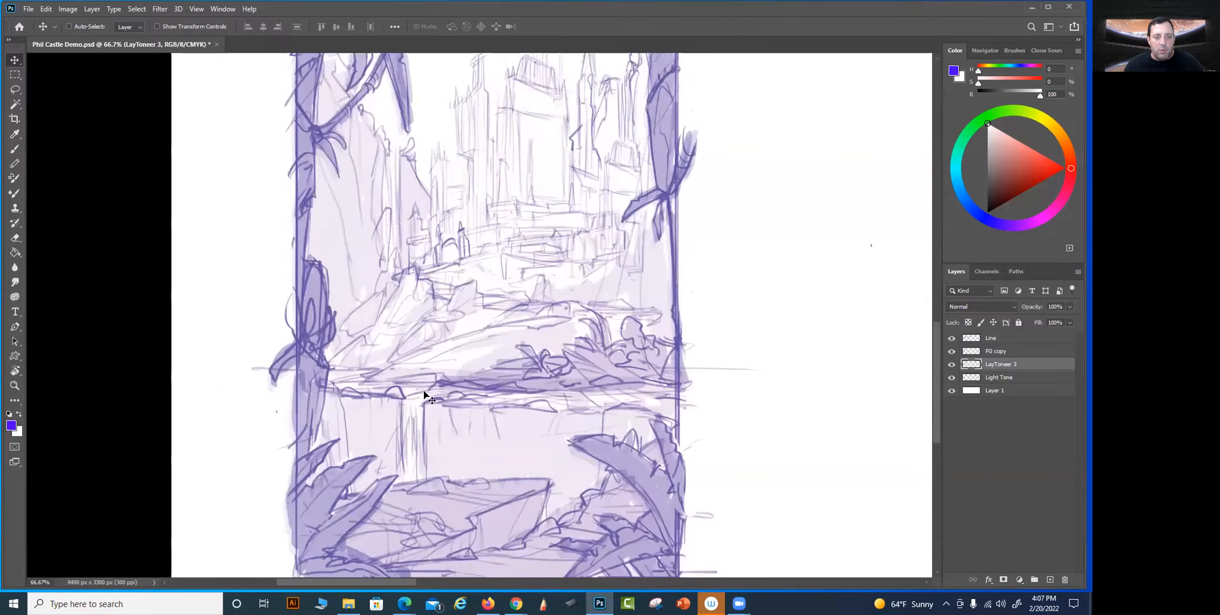
pyautogui.moveTo(387, 189); pyautogui.dragTo(378, 243)
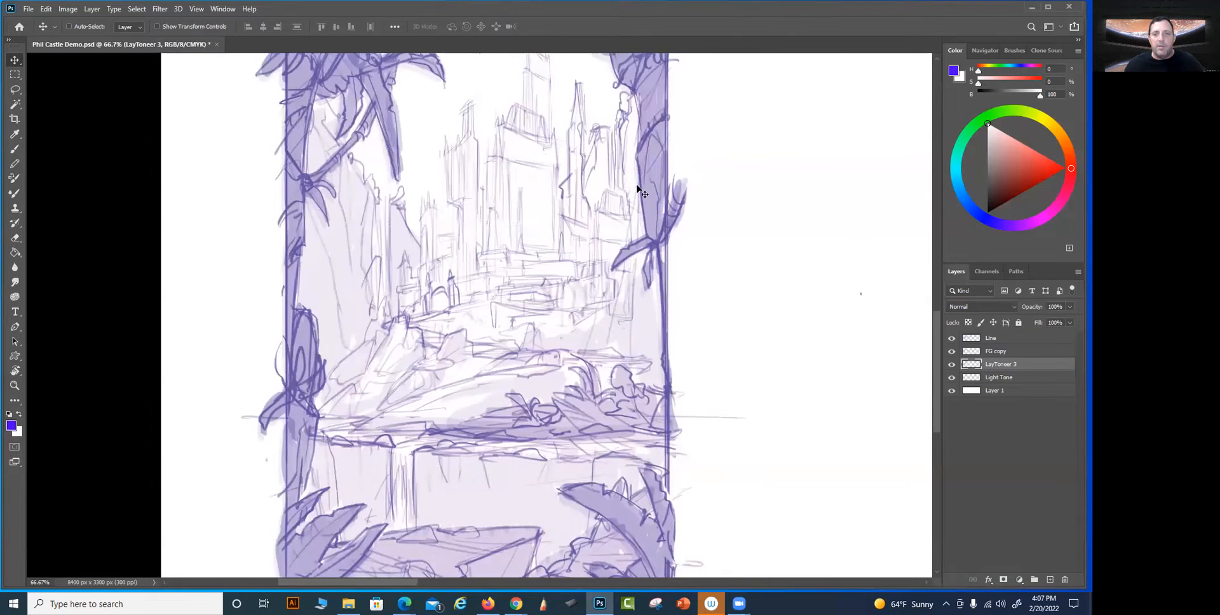
pyautogui.moveTo(647, 181); pyautogui.dragTo(646, 199)
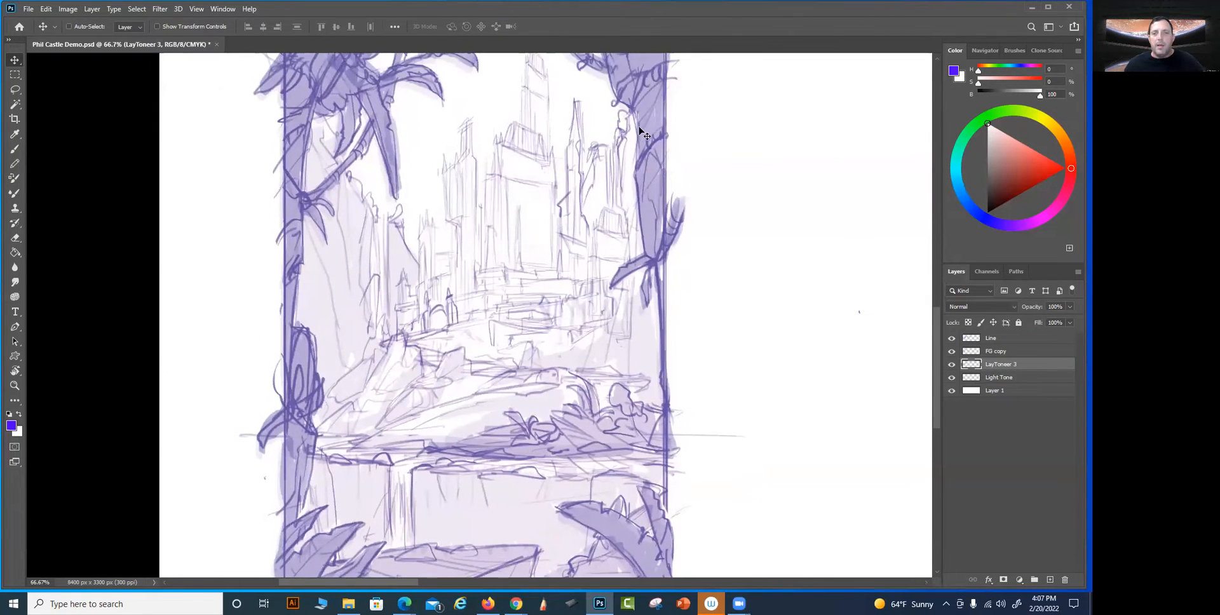
# On the Light Tone layer, shade the cliffs and ground right of the castle with a 15 px brush at 10% opacity
pyautogui.click(1009, 380)
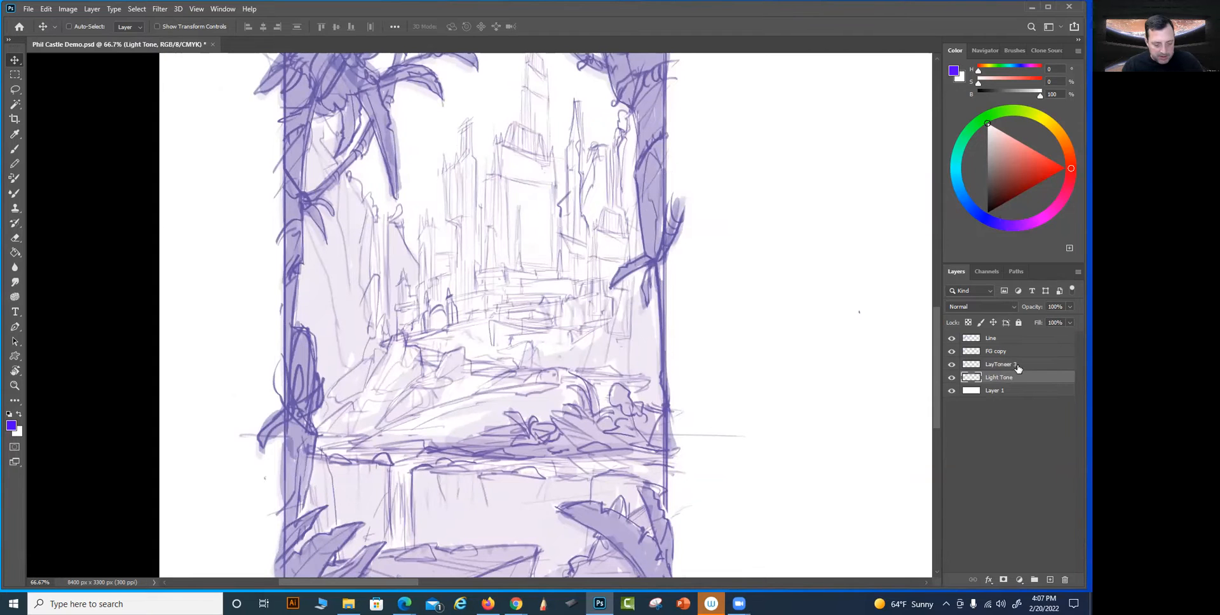
pyautogui.press('b')
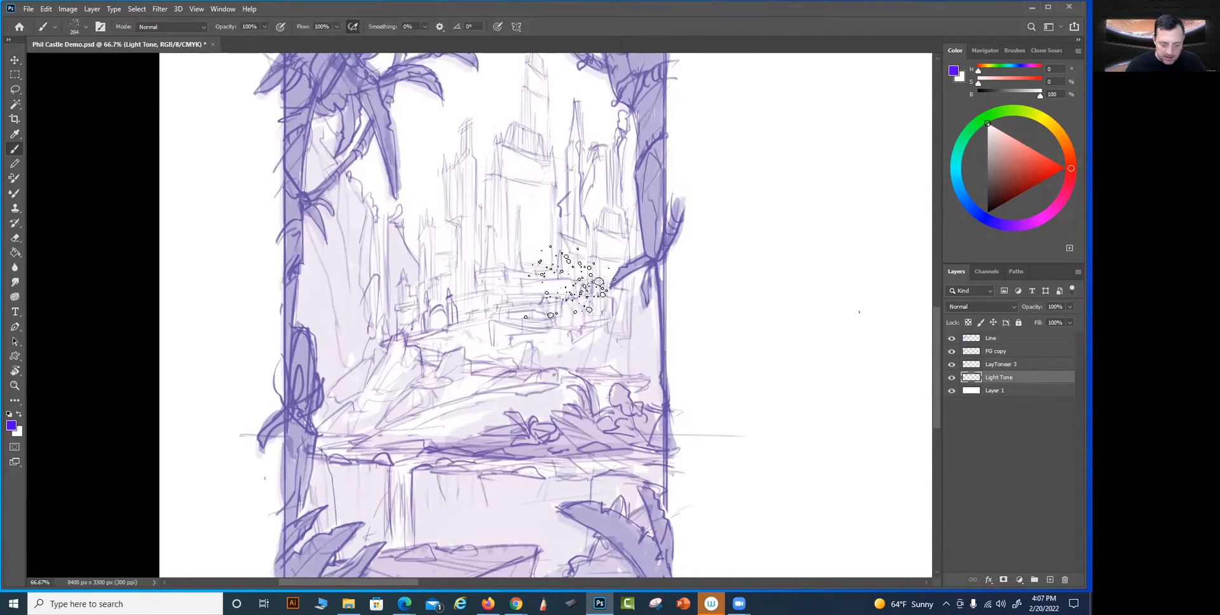
pyautogui.rightClick(570, 281)
pyautogui.click(565, 454)
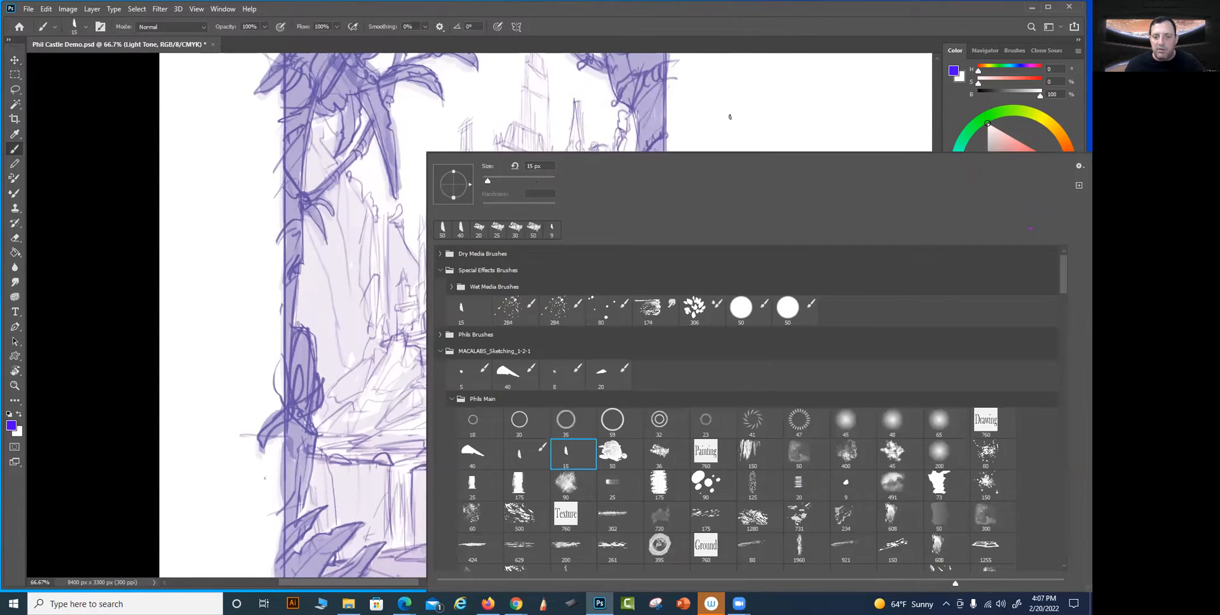
pyautogui.click(764, 67)
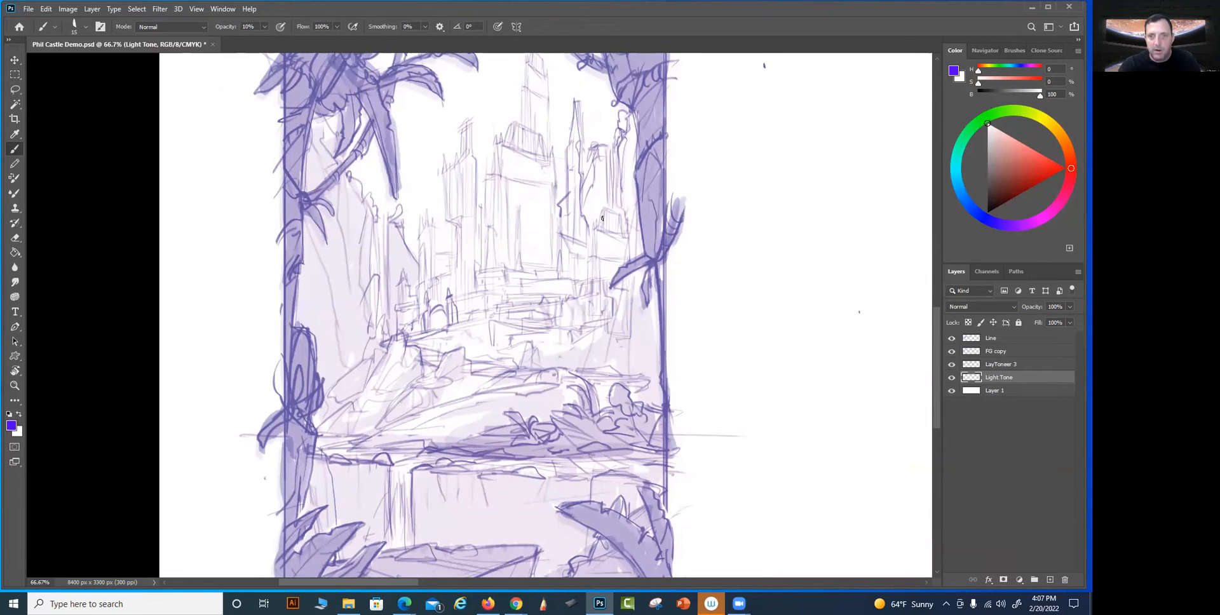
pyautogui.moveTo(595, 212)
pyautogui.mouseDown()
pyautogui.moveTo(602, 152)
pyautogui.moveTo(603, 210)
pyautogui.mouseUp()
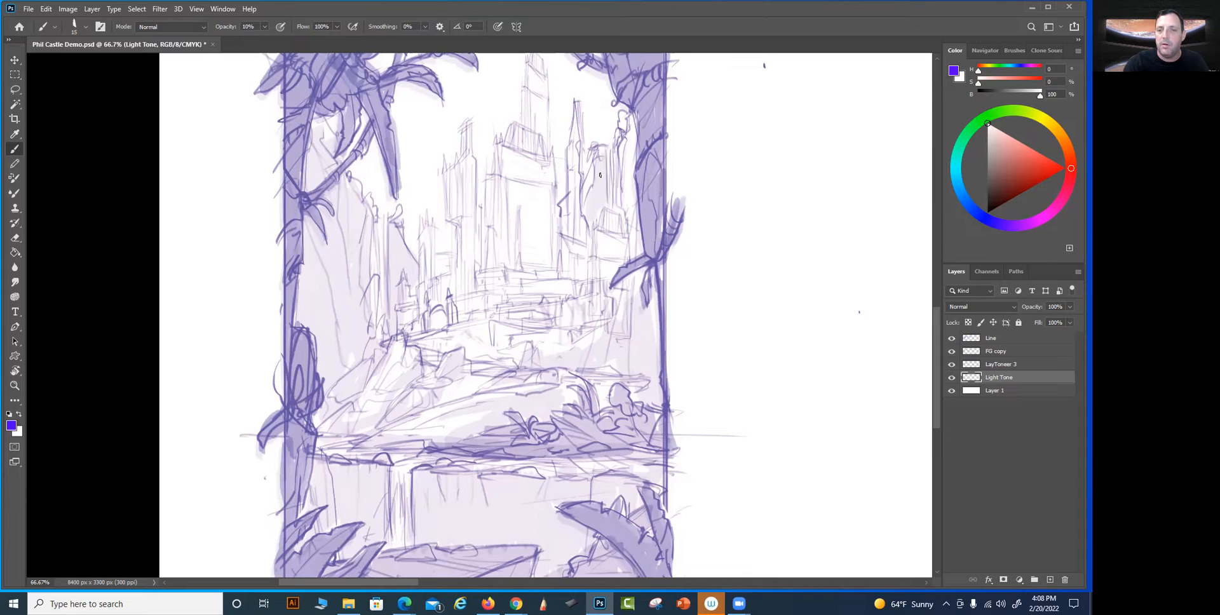
pyautogui.moveTo(626, 145); pyautogui.dragTo(626, 191)
pyautogui.moveTo(633, 122)
pyautogui.mouseDown()
pyautogui.moveTo(631, 203)
pyautogui.moveTo(622, 136)
pyautogui.mouseUp()
pyautogui.moveTo(631, 210)
pyautogui.mouseDown()
pyautogui.moveTo(633, 242)
pyautogui.moveTo(642, 229)
pyautogui.mouseUp()
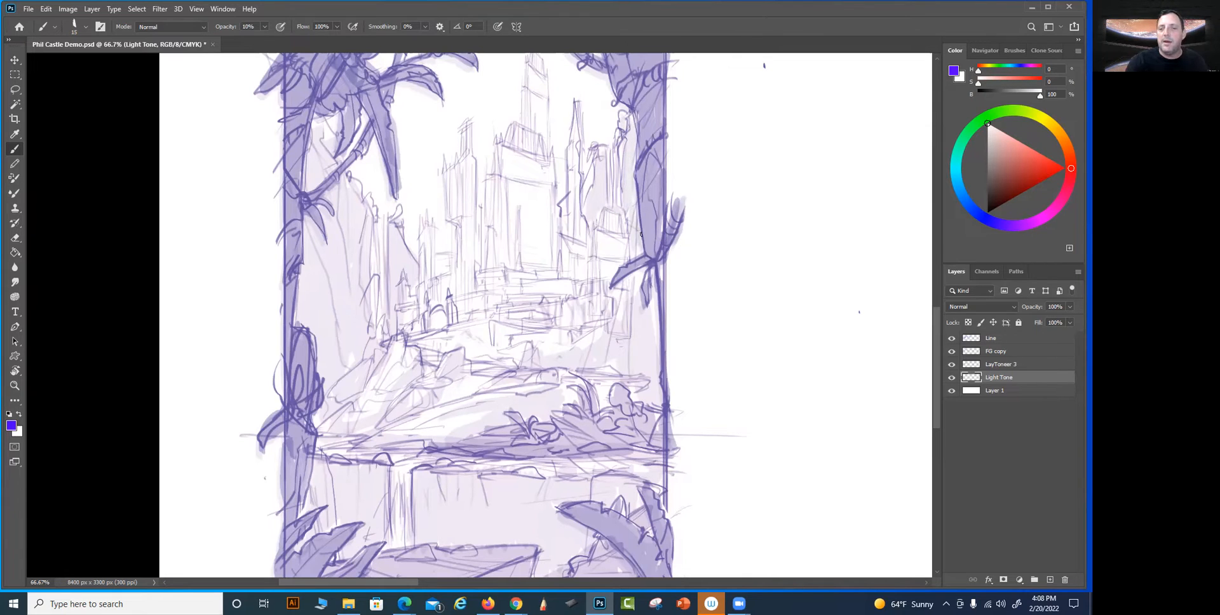
pyautogui.moveTo(645, 275)
pyautogui.mouseDown()
pyautogui.moveTo(637, 308)
pyautogui.moveTo(659, 290)
pyautogui.mouseUp()
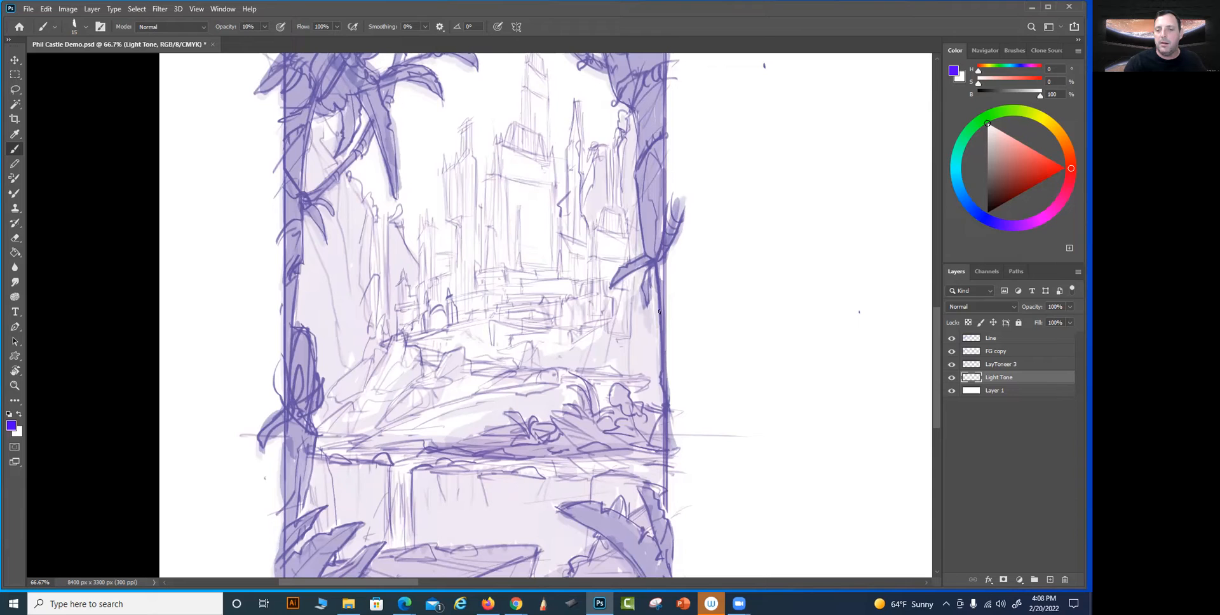
pyautogui.moveTo(577, 338); pyautogui.dragTo(565, 340)
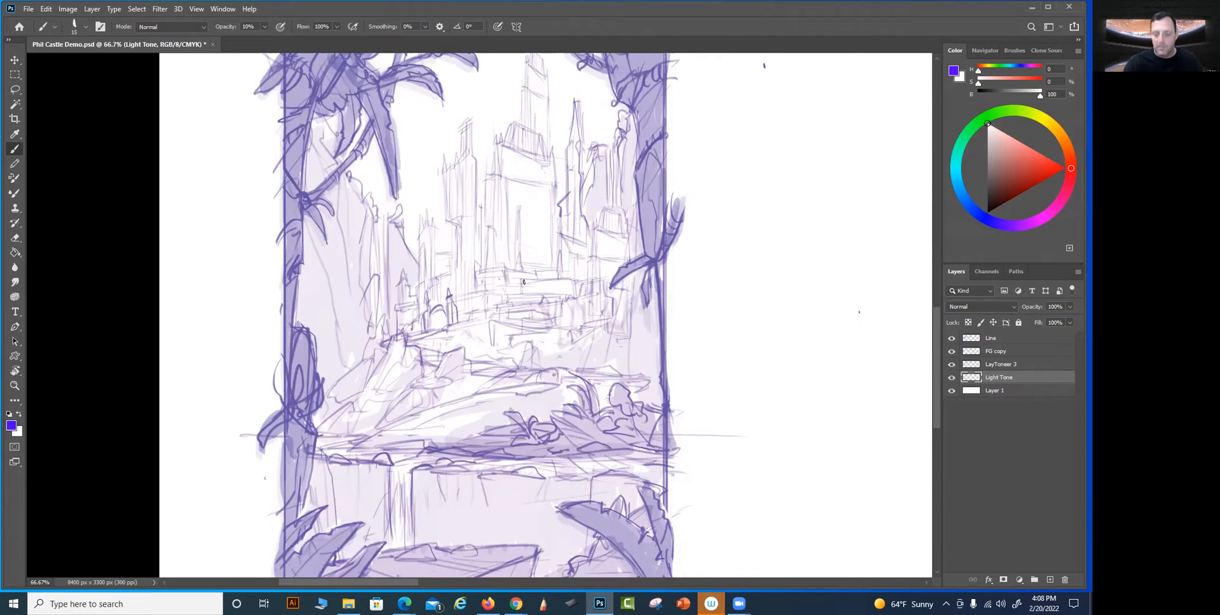
# Enlarge the brush to 50 px and lay light tone over the tall towers on the castle's left side
pyautogui.press(']')
pyautogui.press(']')
pyautogui.press(']')
pyautogui.press(']')
pyautogui.moveTo(467, 172); pyautogui.dragTo(472, 283)
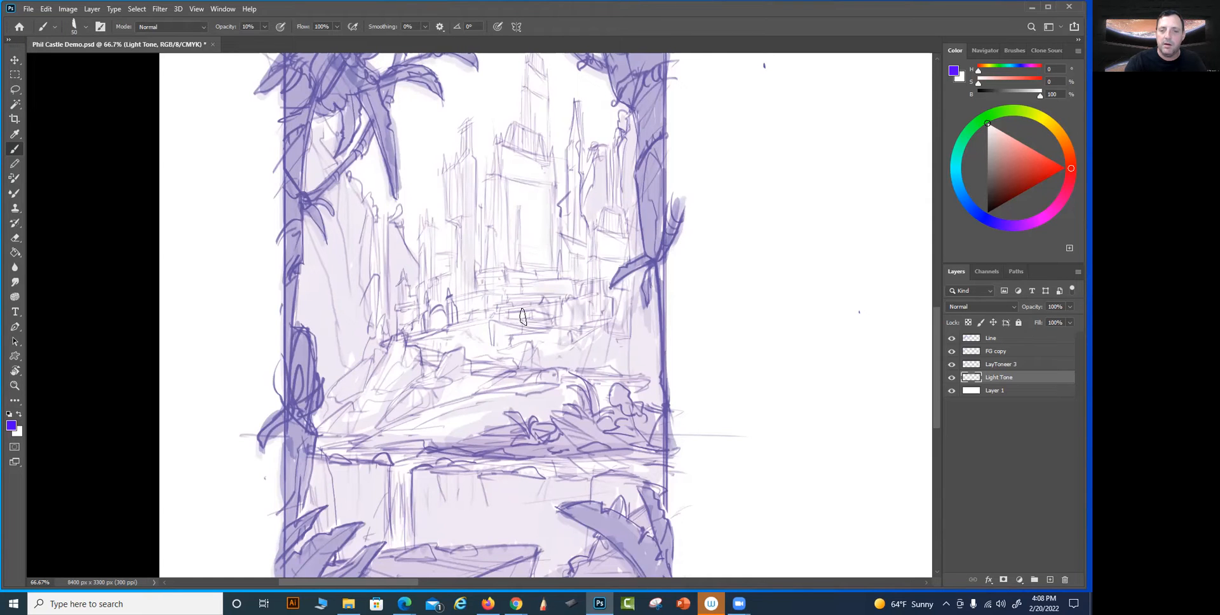
pyautogui.moveTo(476, 257)
pyautogui.mouseDown()
pyautogui.moveTo(463, 314)
pyautogui.moveTo(488, 152)
pyautogui.moveTo(461, 220)
pyautogui.mouseUp()
# Compare the vertical castle sketch with the wide castle composition above it, hiding and showing the Line layer
pyautogui.hotkey('ctrl', '-')
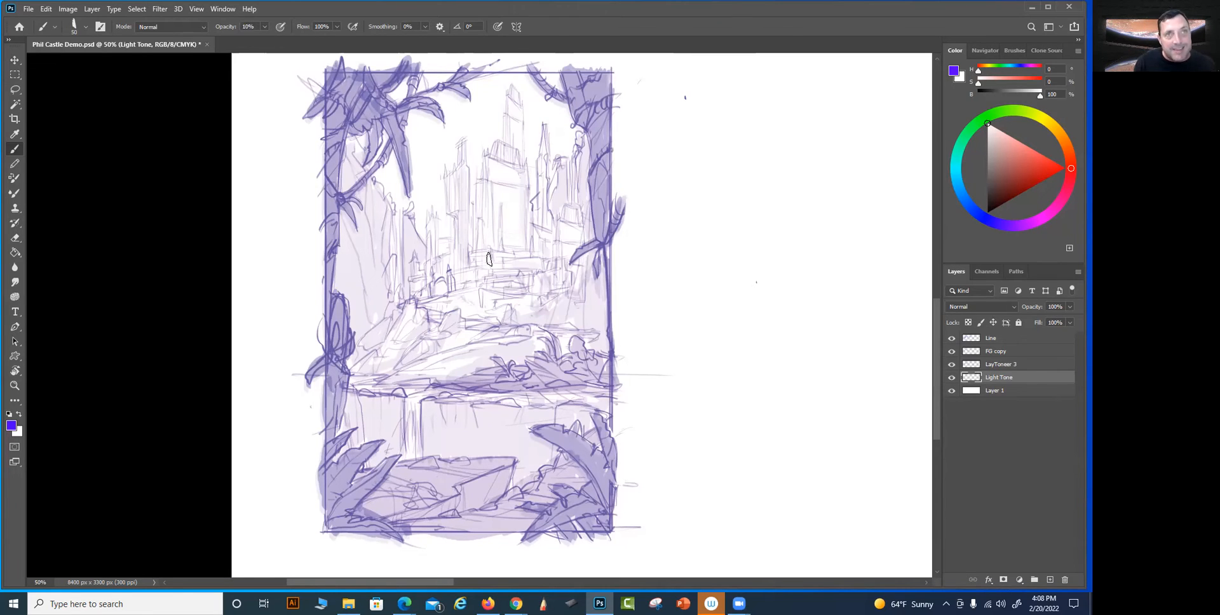
pyautogui.moveTo(594, 376)
pyautogui.mouseDown()
pyautogui.moveTo(557, 559)
pyautogui.moveTo(537, 547)
pyautogui.mouseUp()
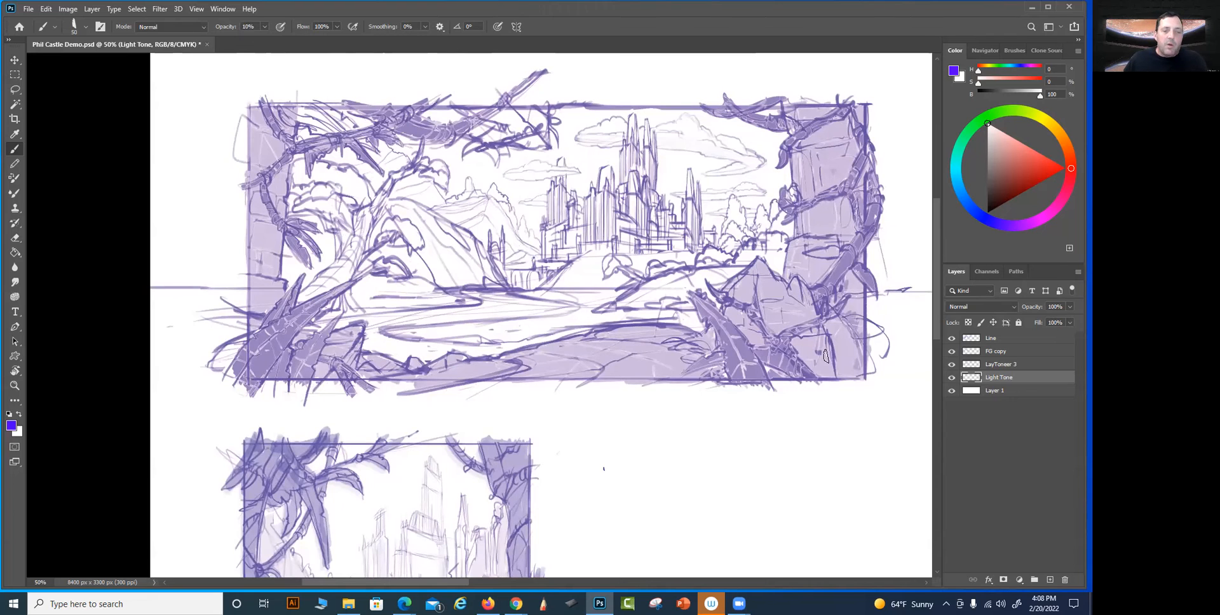
pyautogui.click(952, 339)
pyautogui.click(952, 340)
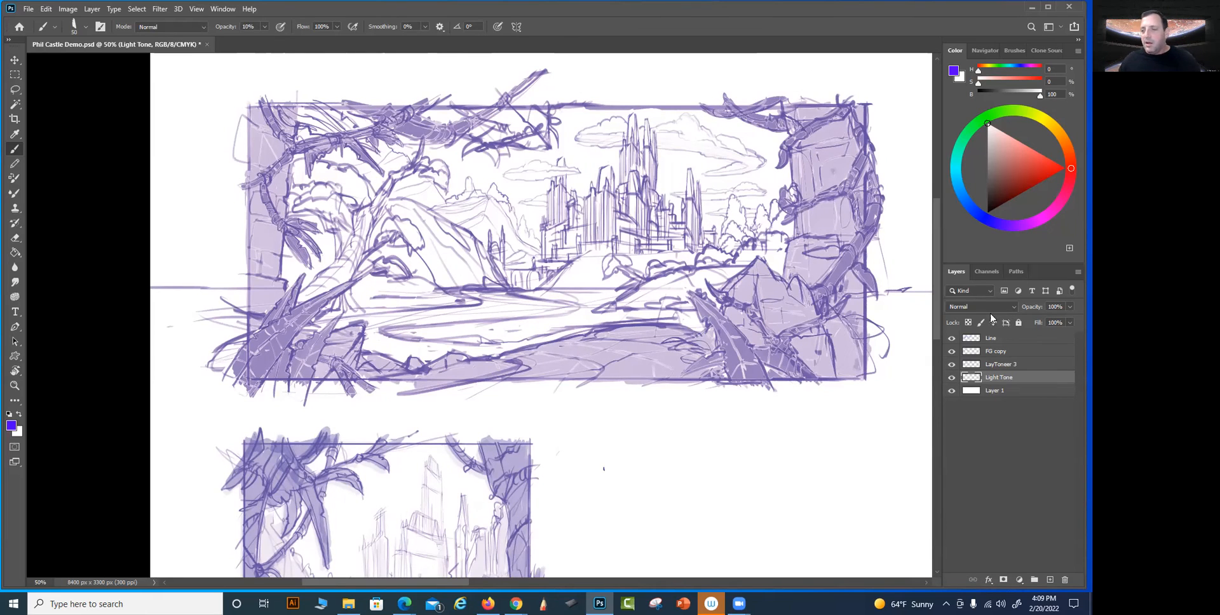
pyautogui.click(951, 338)
pyautogui.click(951, 338)
pyautogui.moveTo(790, 444); pyautogui.dragTo(789, 192)
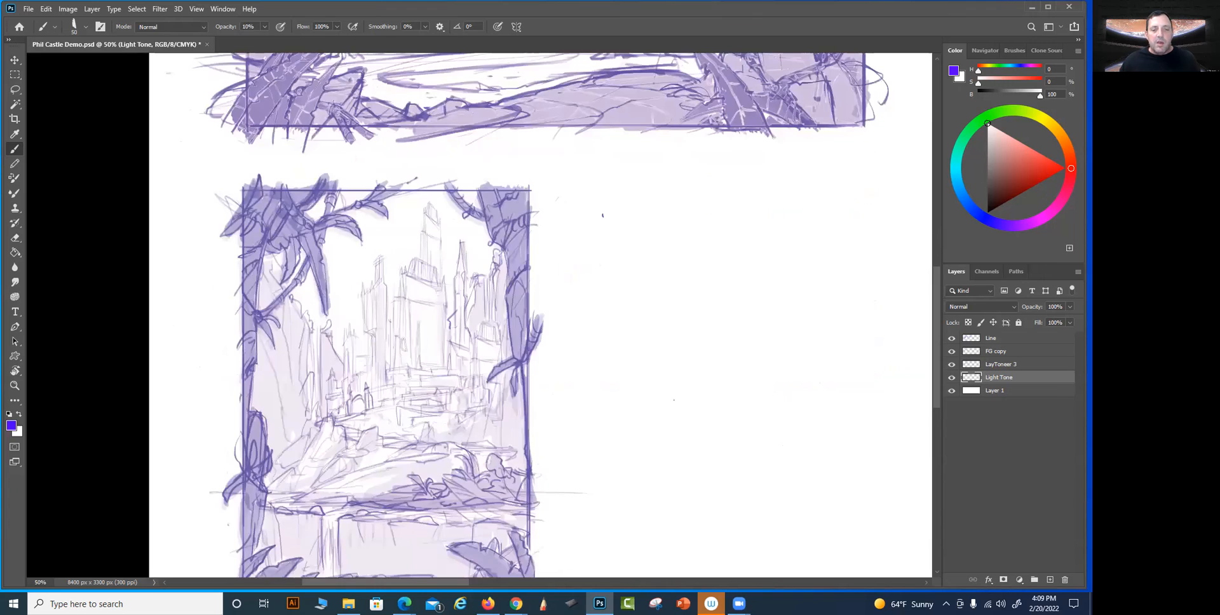
pyautogui.moveTo(617, 330); pyautogui.dragTo(626, 316)
pyautogui.moveTo(724, 333); pyautogui.dragTo(743, 232)
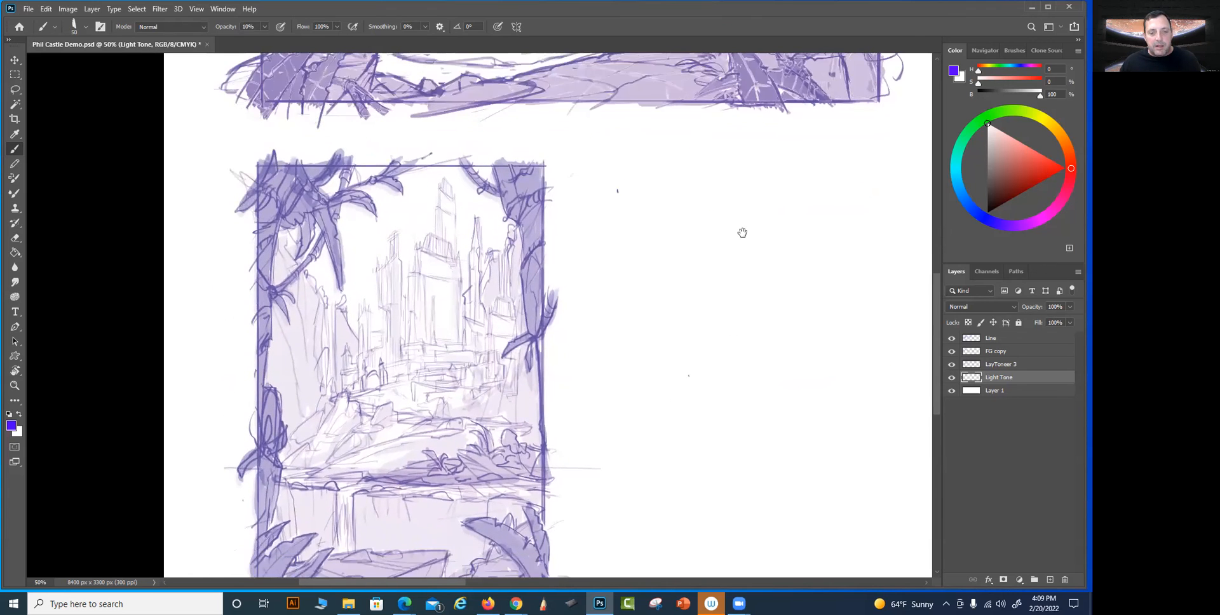
pyautogui.moveTo(598, 189)
pyautogui.mouseDown()
pyautogui.moveTo(612, 327)
pyautogui.moveTo(559, 562)
pyautogui.mouseUp()
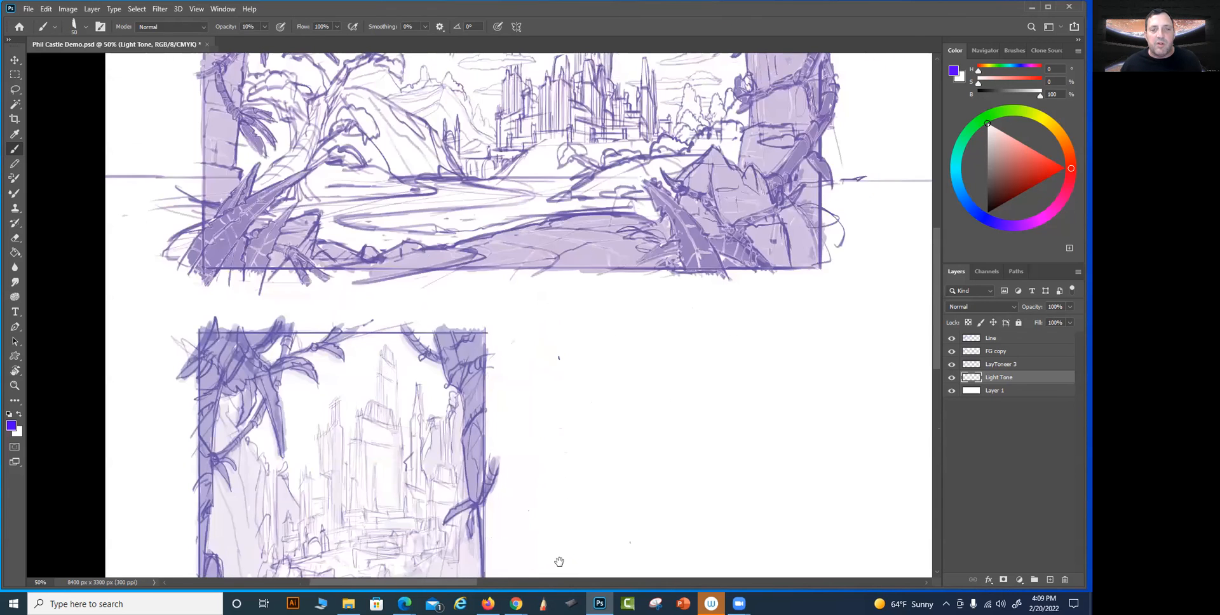